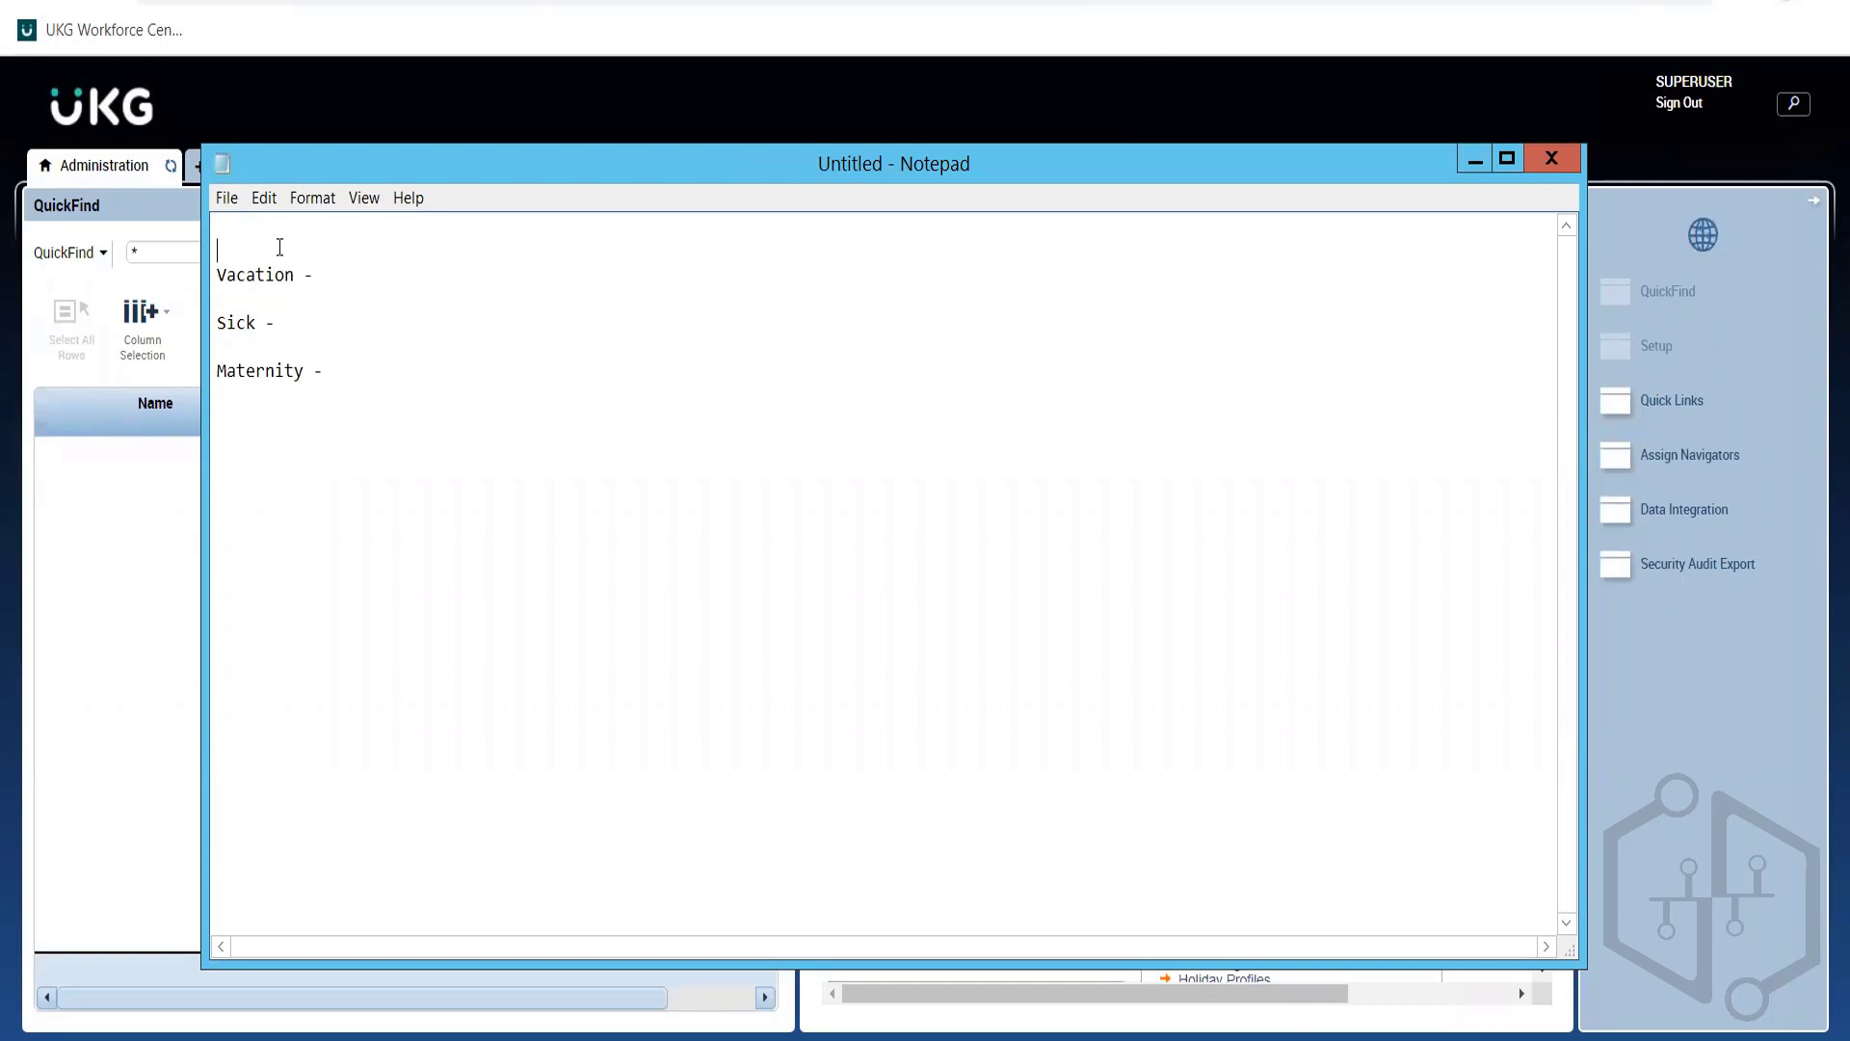
Add the heading "Aus FT Accruals" above the Vacation line, keeping blank lines around it
key(Return)
key(Return)
key(Up)
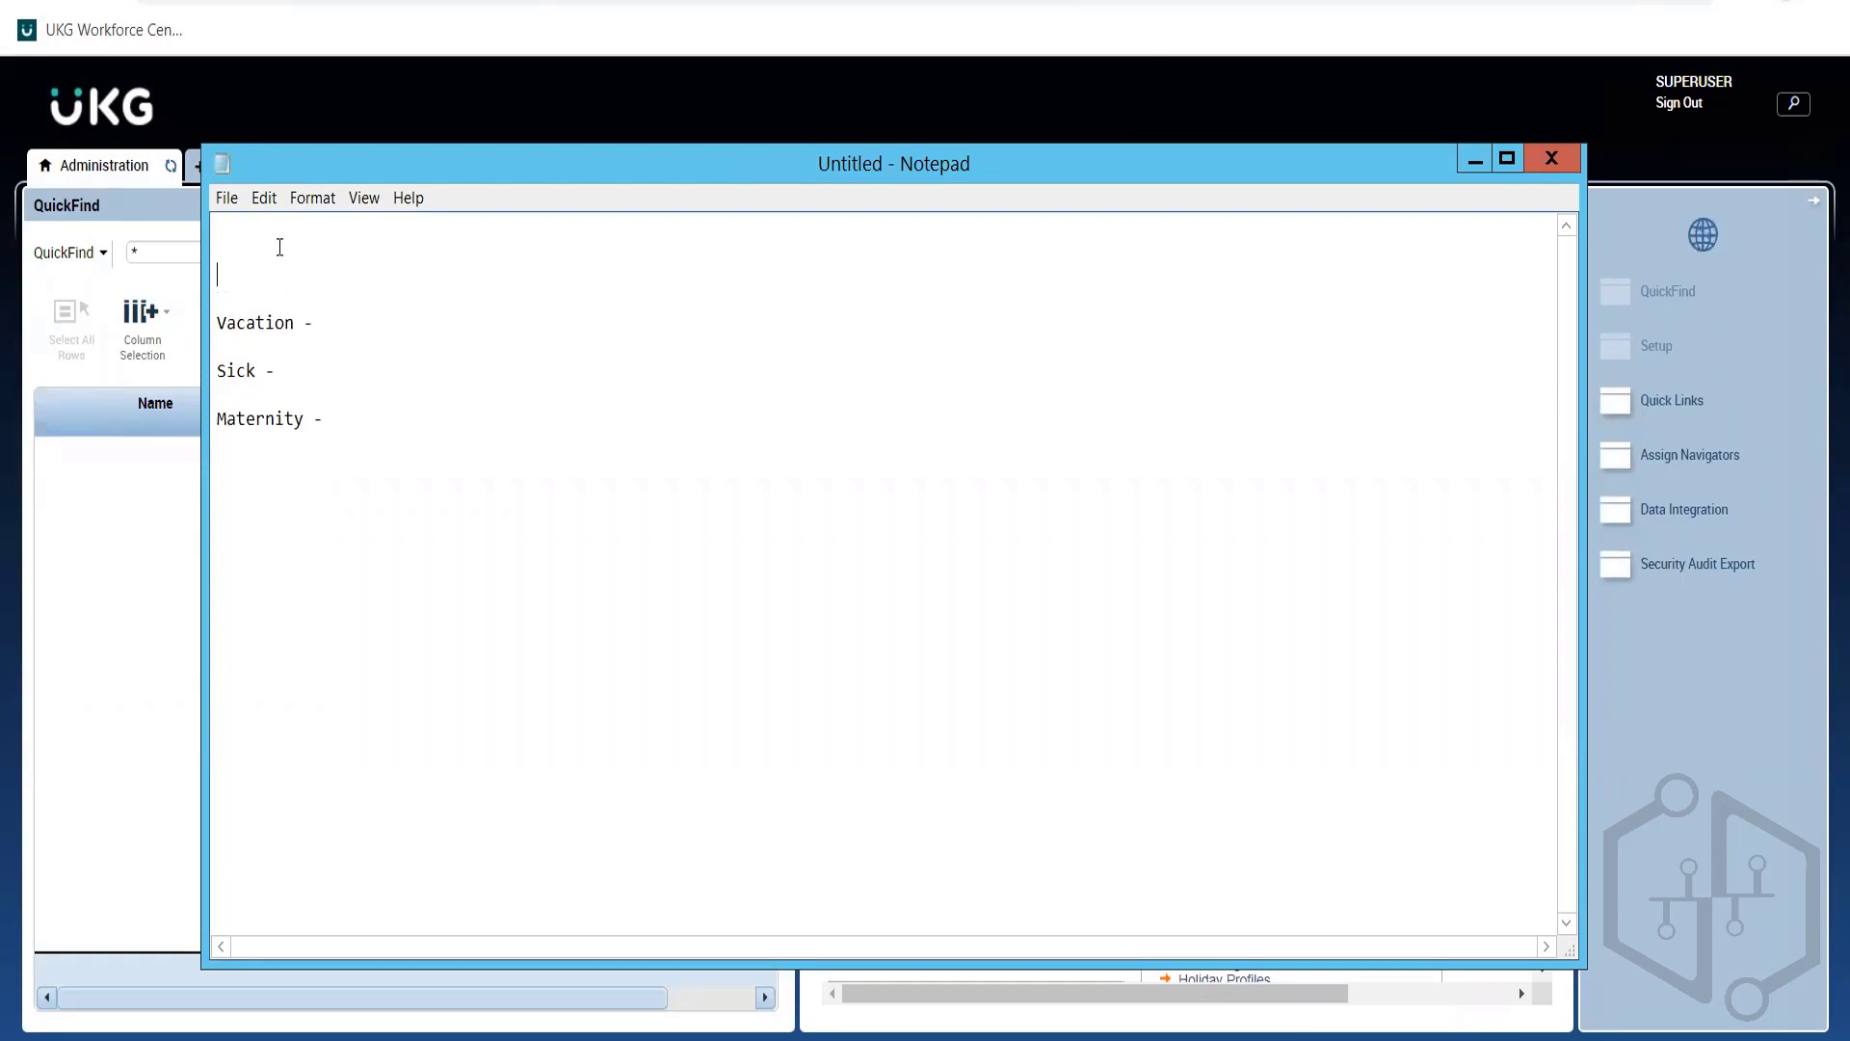
text(Aus FT Accruals)
Replace the word "Maternity" with "Emergency" in the list of leave types
click(251, 326)
key(BackSpace)
key(BackSpace)
key(BackSpace)
key(BackSpace)
key(BackSpace)
key(BackSpace)
key(BackSpace)
key(BackSpace)
key(BackSpace)
text(B)
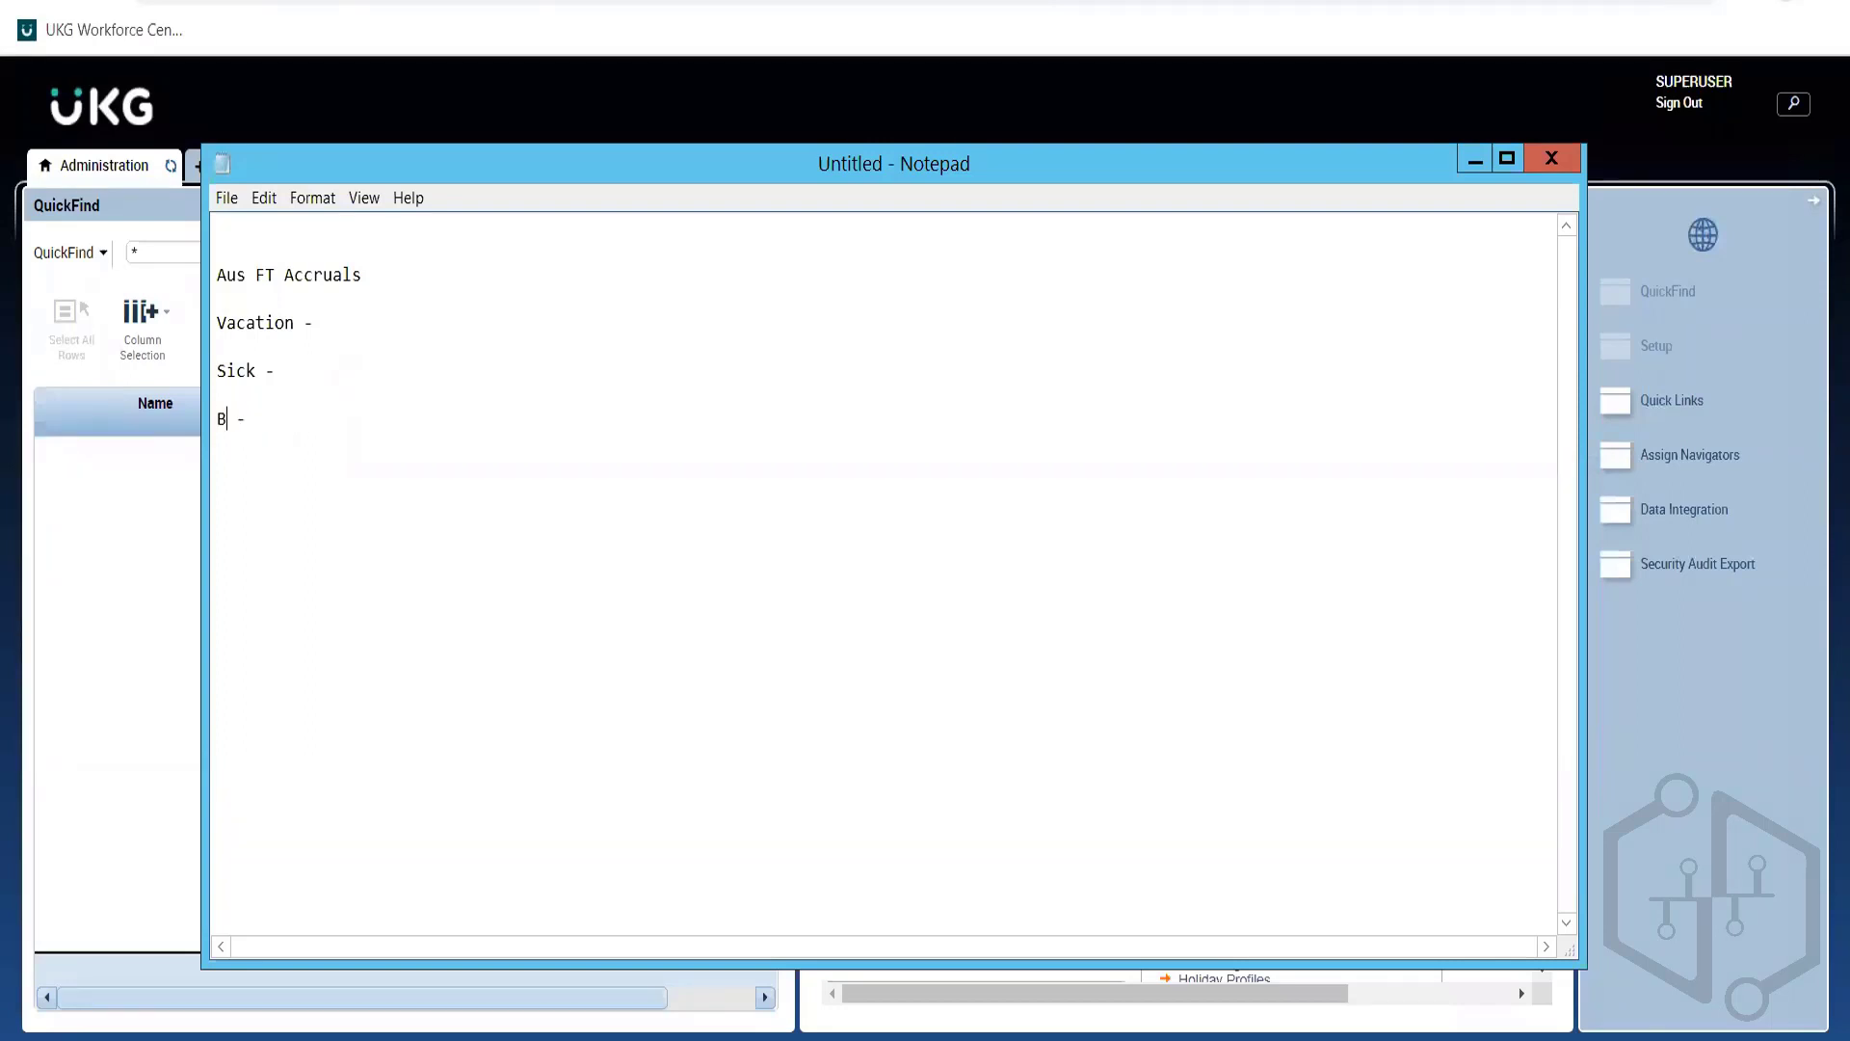
key(BackSpace)
text(Em)
text(erceny)
text(g)
key(BackSpace)
text(c)
Enter "16 hours per month" as the accrual amount on the Vacation line
text(16 hours)
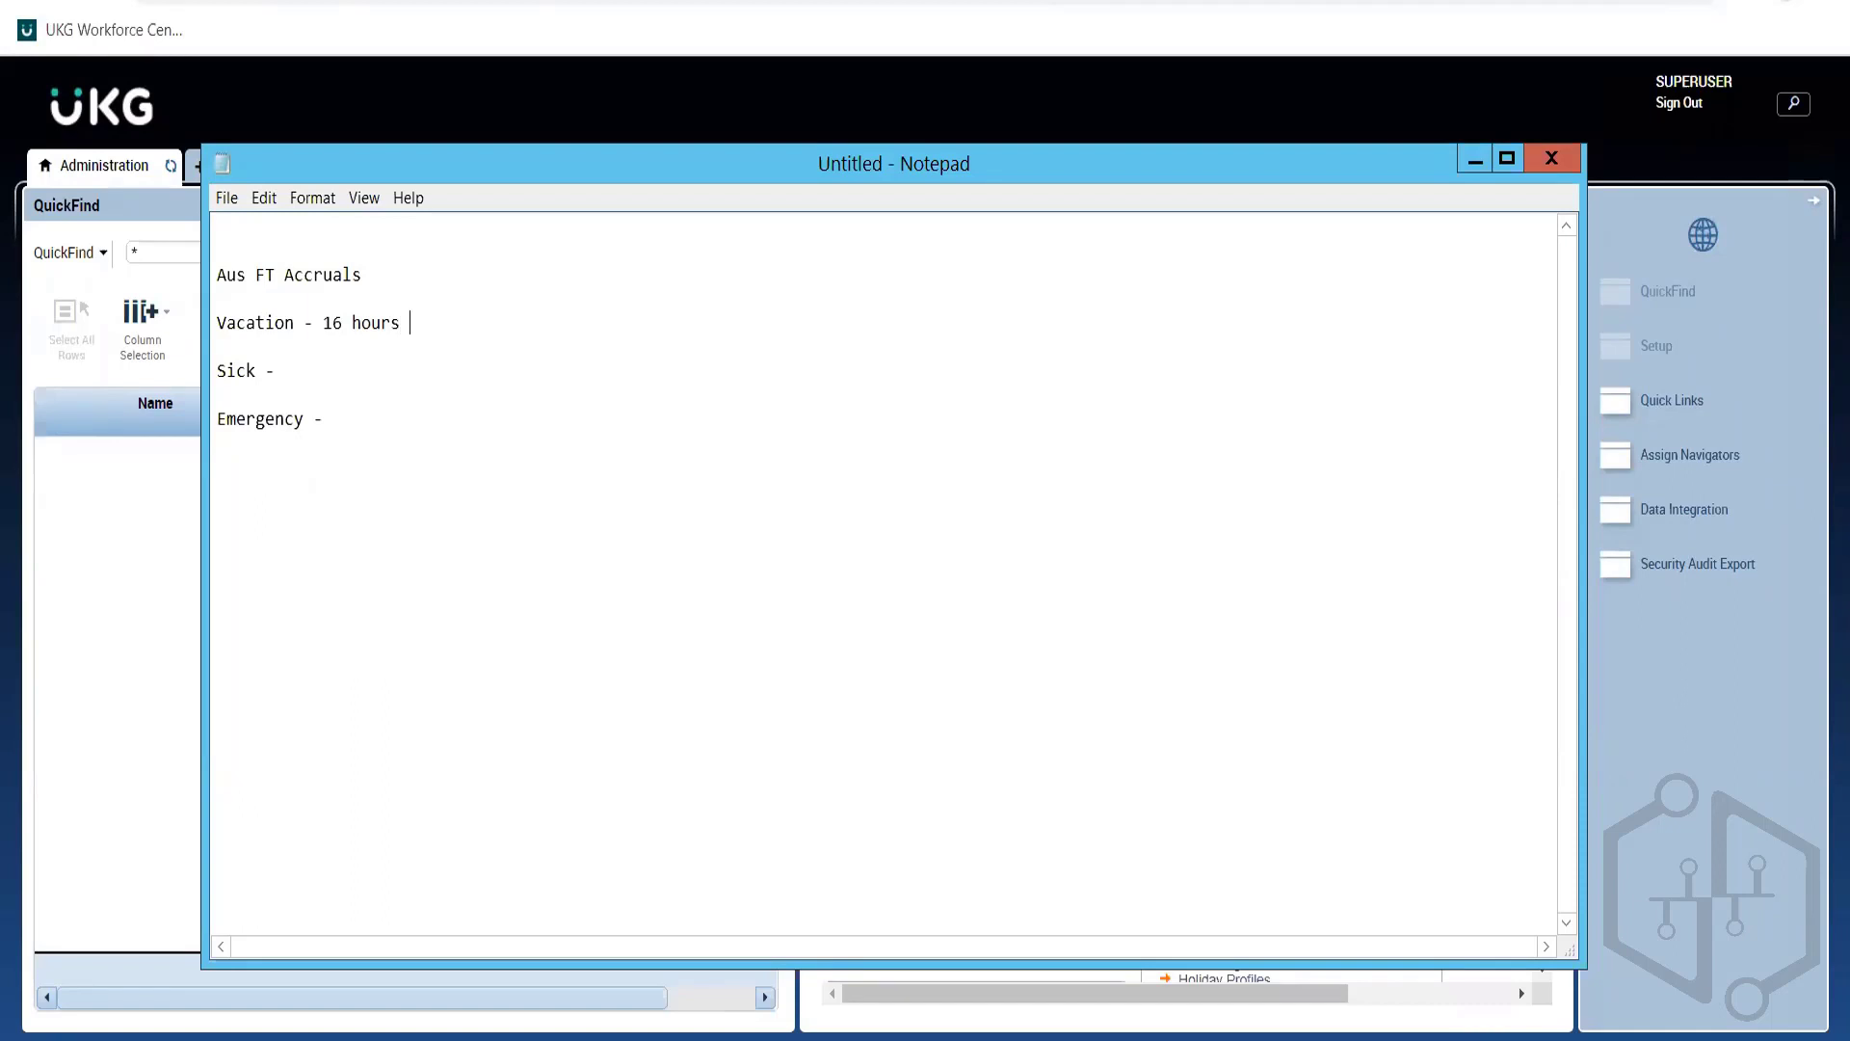
text( per f)
key(BackSpace)
text(month)
Enter "96 hours per year" as the accrual amount on the Sick line
text(8)
key(BackSpace)
text(96 houra)
key(BackSpace)
text(s per )
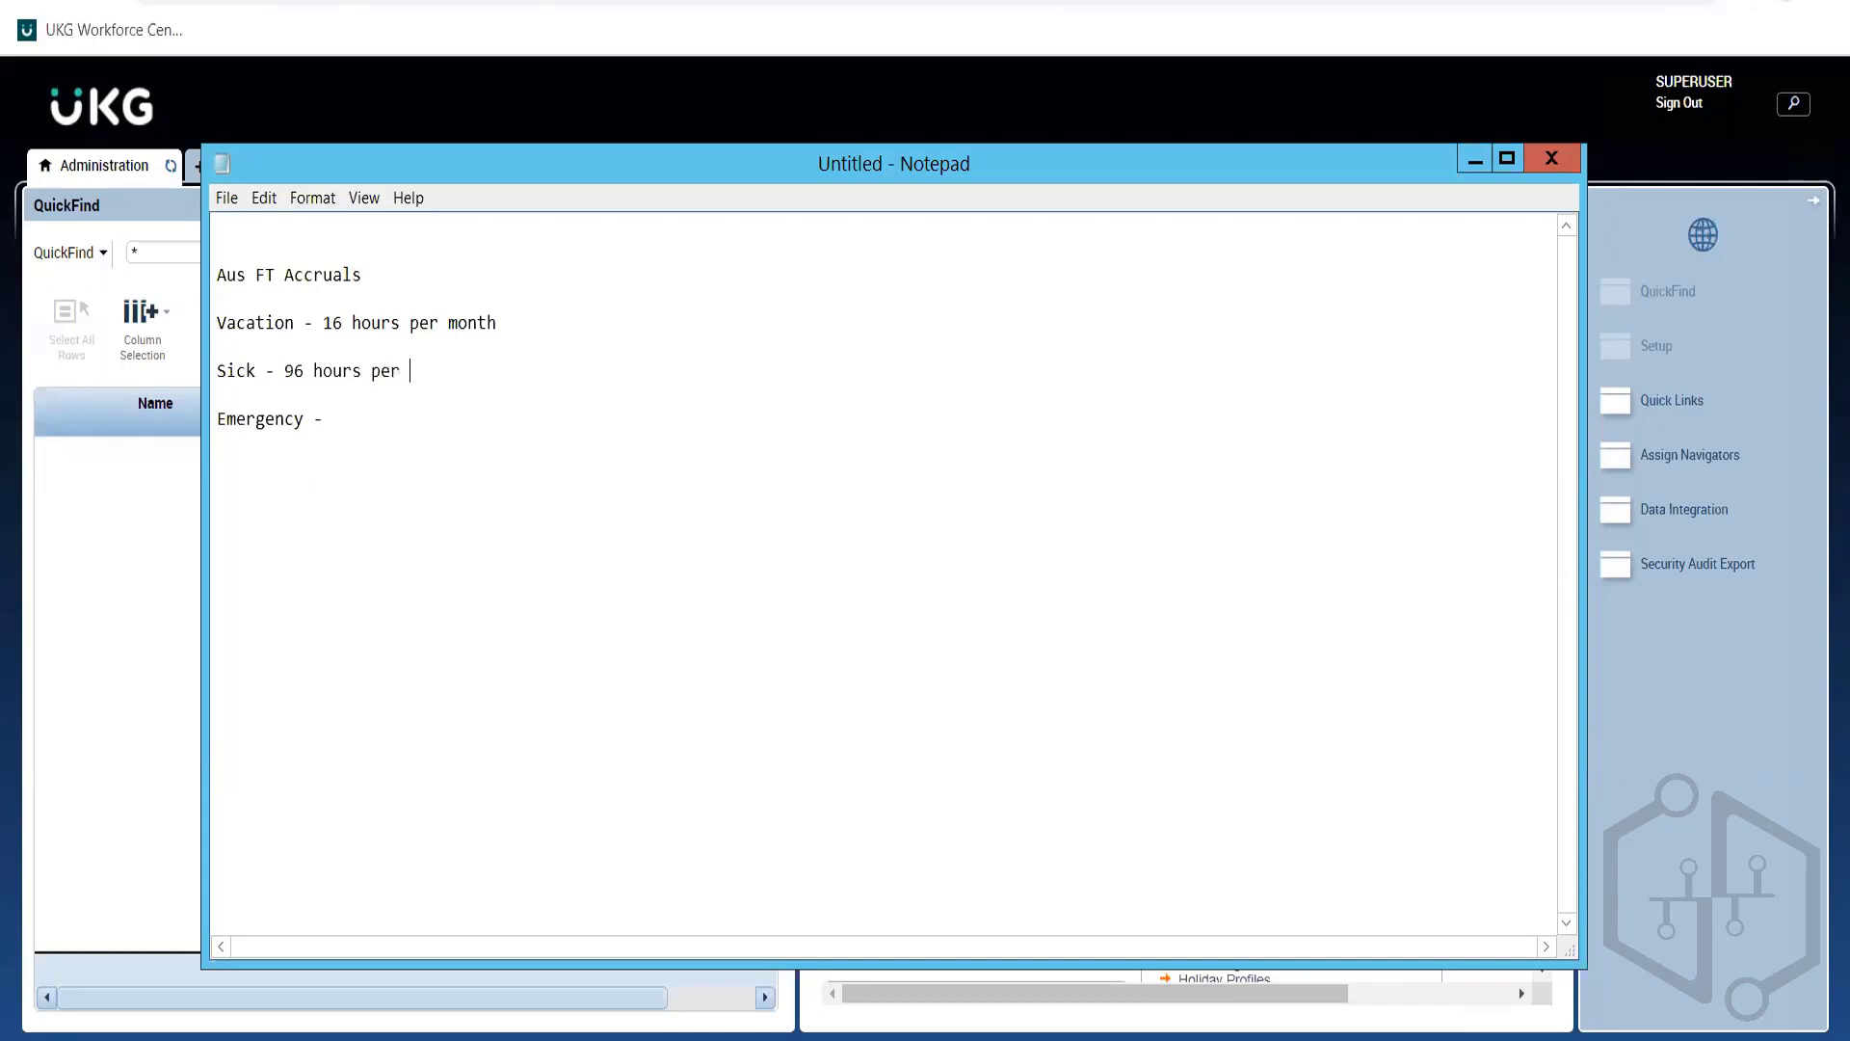
text(year)
Enter "24 hours per year" as the accrual amount on the Emergency line
text(24)
text( hours)
text( per yea)
text(r)
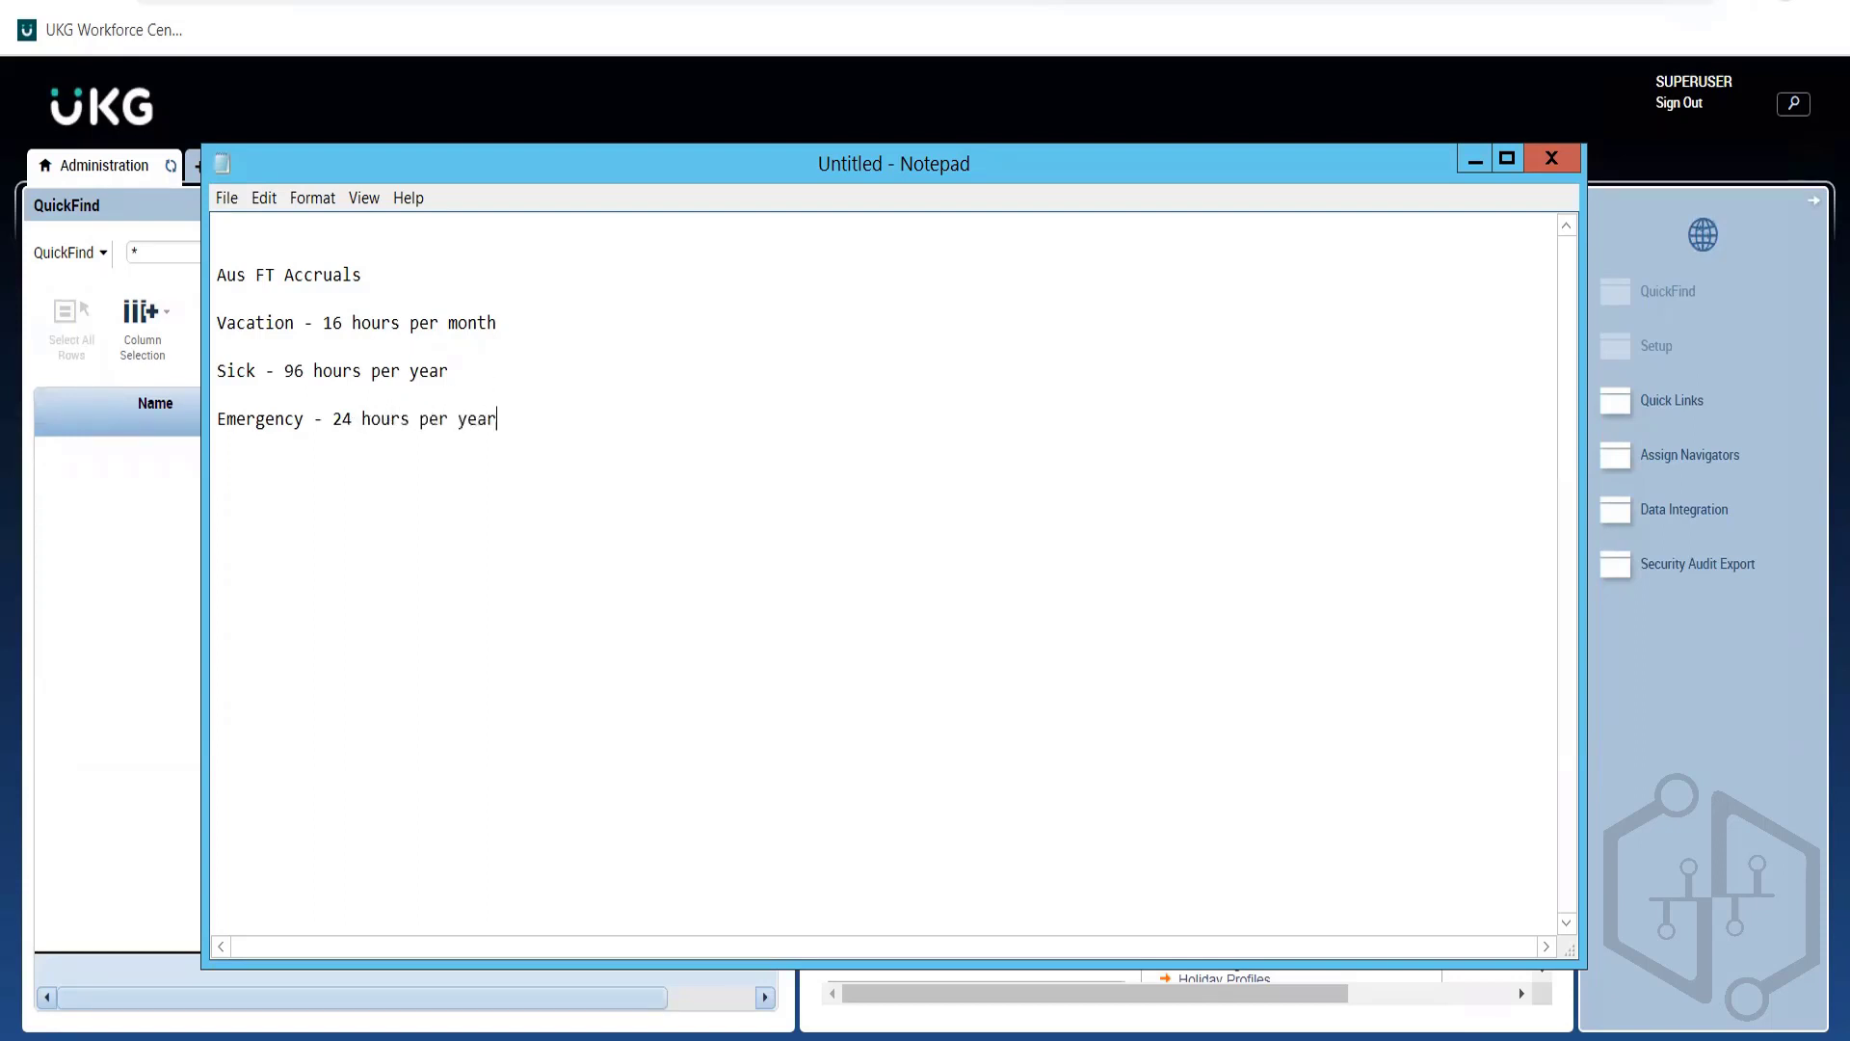
End the Vacation, Sick and Emergency lines with a full stop each
text(. No)
key(BackSpace)
key(BackSpace)
key(Up)
key(Down)
key(Up)
key(Up)
key(Down)
key(Down)
key(Up)
key(Up)
click(512, 325)
key(Down)
key(Down)
text(.)
Append "40 hours carryover on New Year" to the Vacation line, with carryover spelled correctly
text(40 hours caaryover )
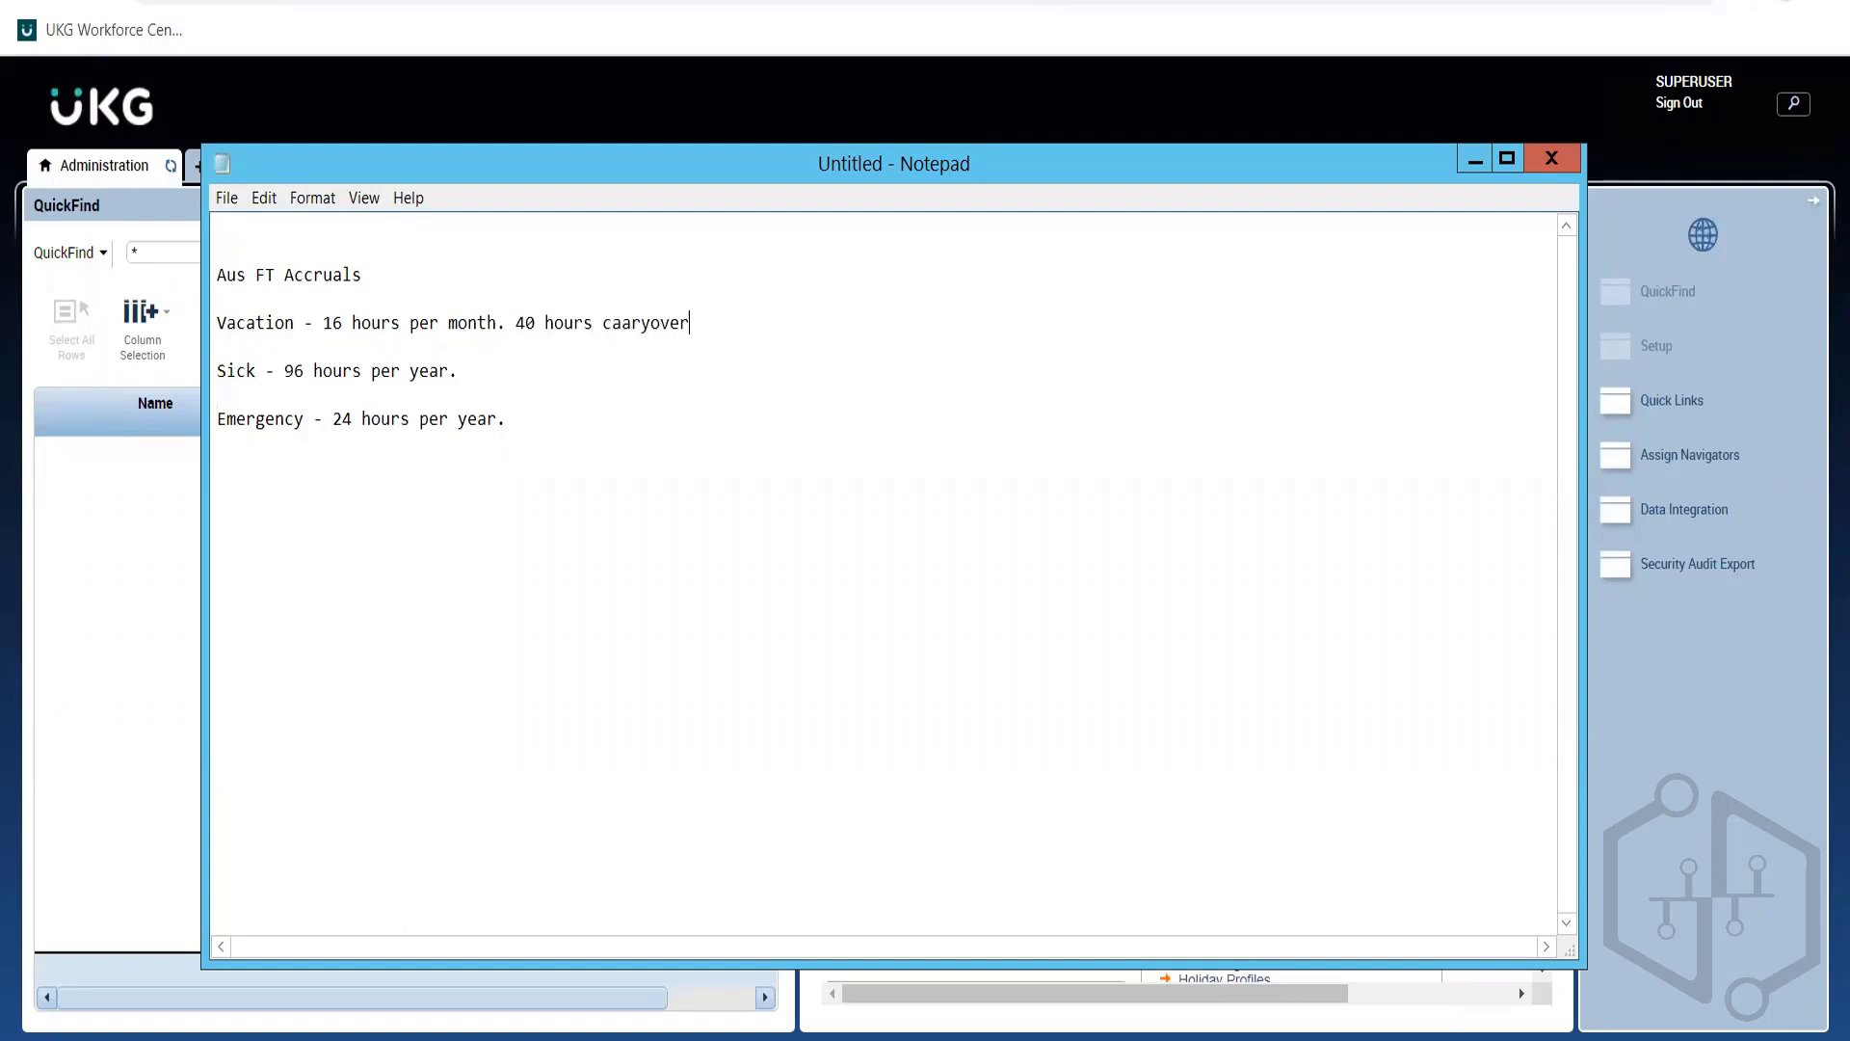
text(on New Year)
click(633, 327)
key(BackSpace)
text(r)
Append "No CarryOver" to both the Sick line and the Emergency line
click(480, 374)
text(No Carry)
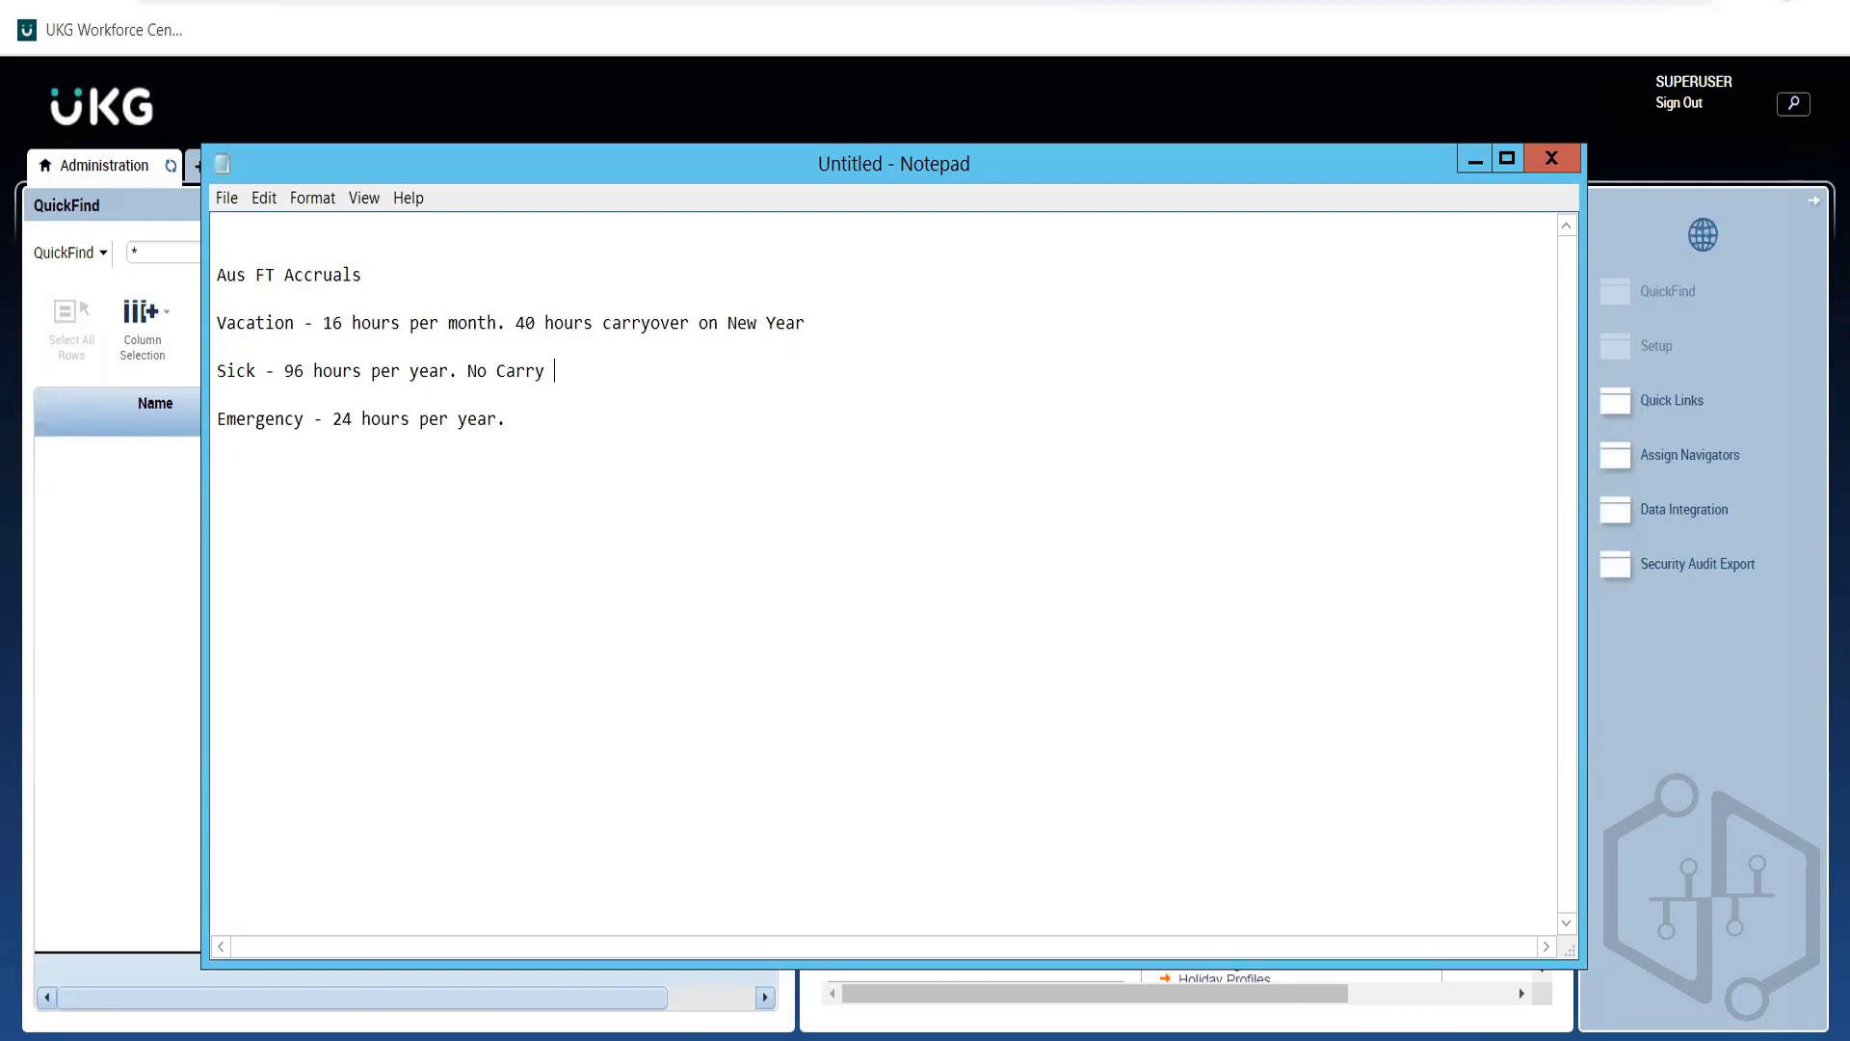
text( Over)
key(BackSpace)
click(527, 427)
text(No CarryOver)
click(334, 417)
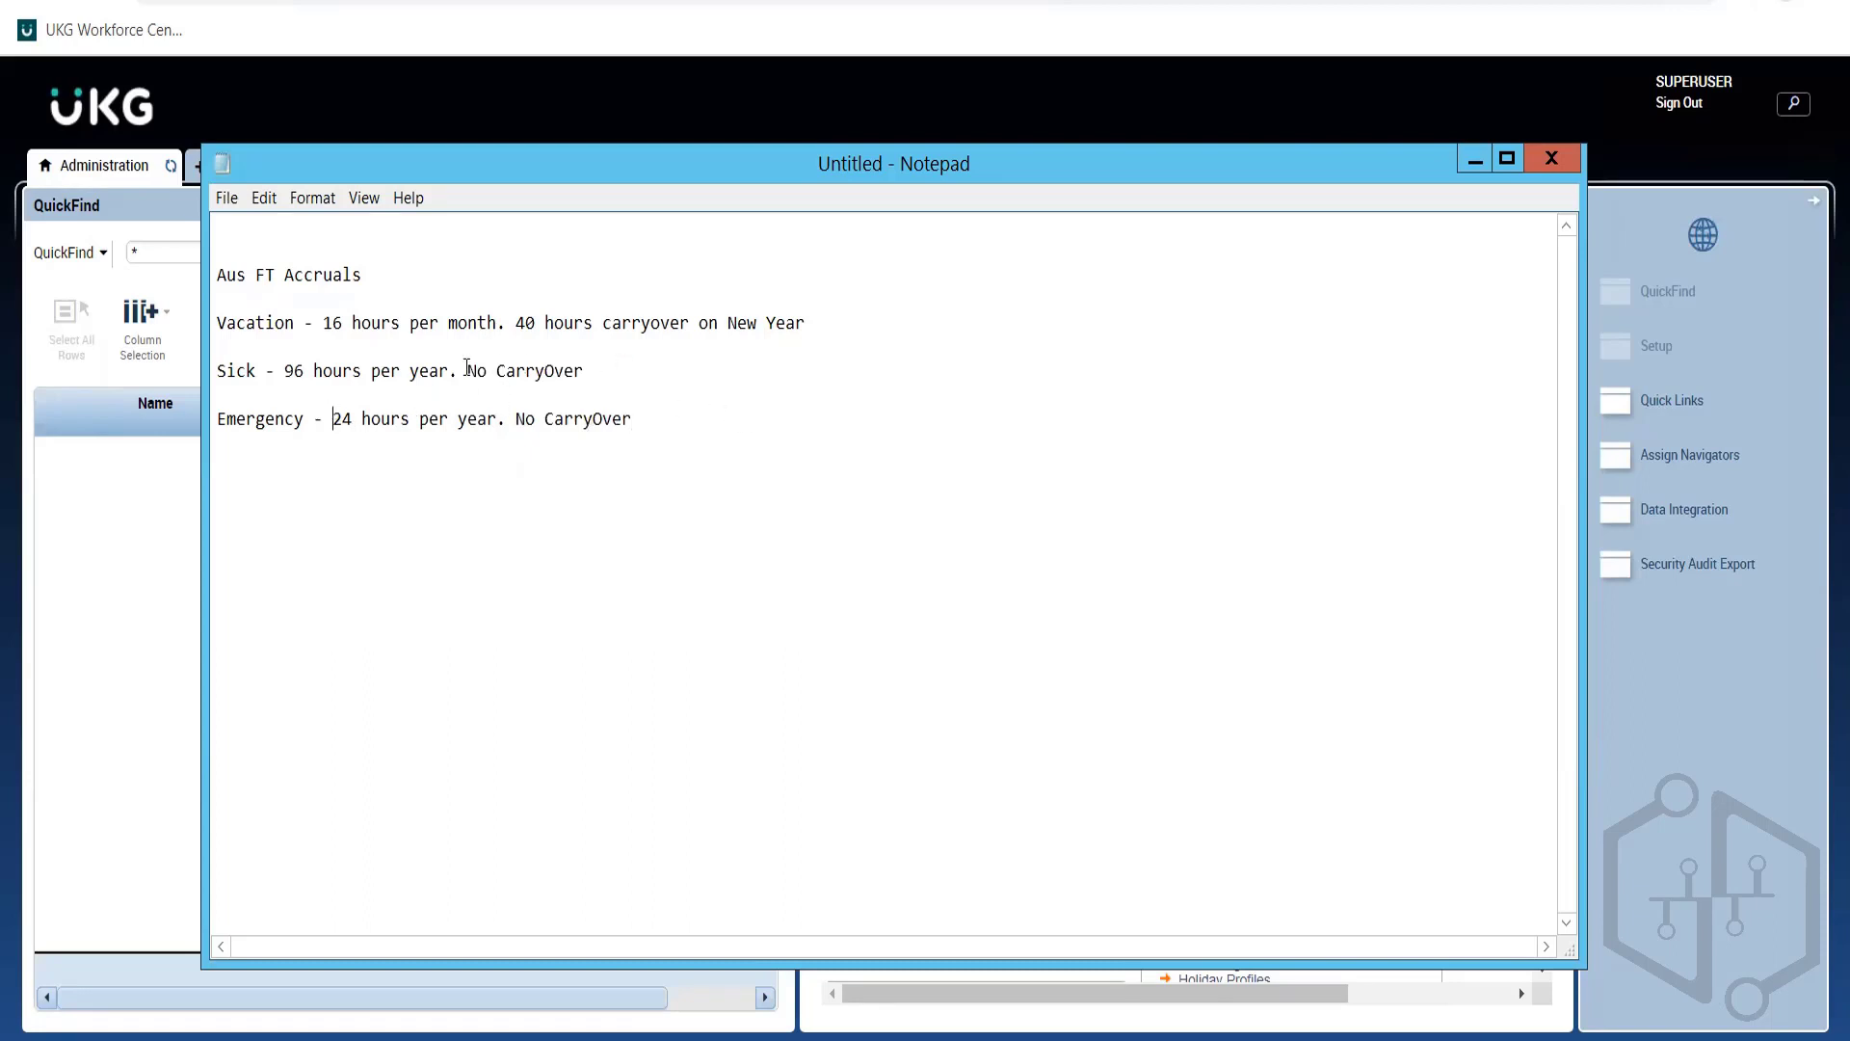
click(467, 370)
drag(256, 370, 216, 322)
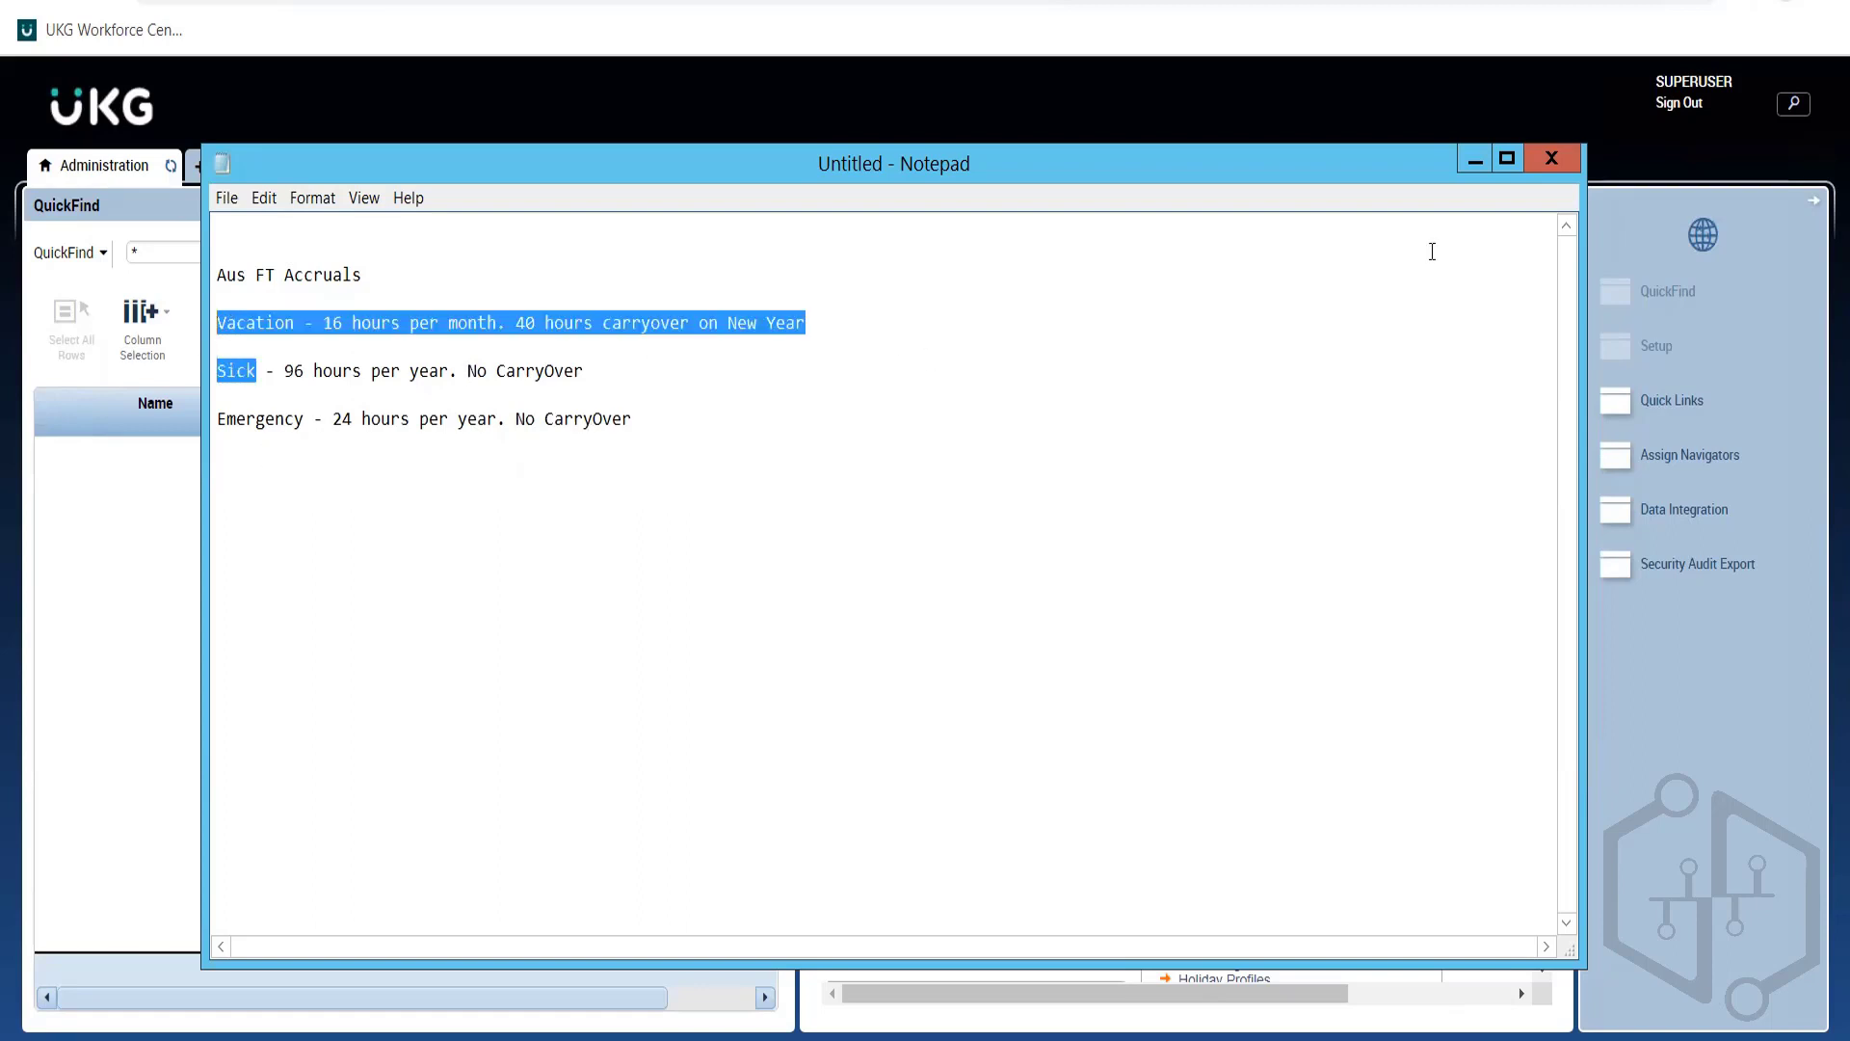
Switch to UKG Workforce Central, enlarge the Setup view and open the Accrual Codes list
click(1475, 159)
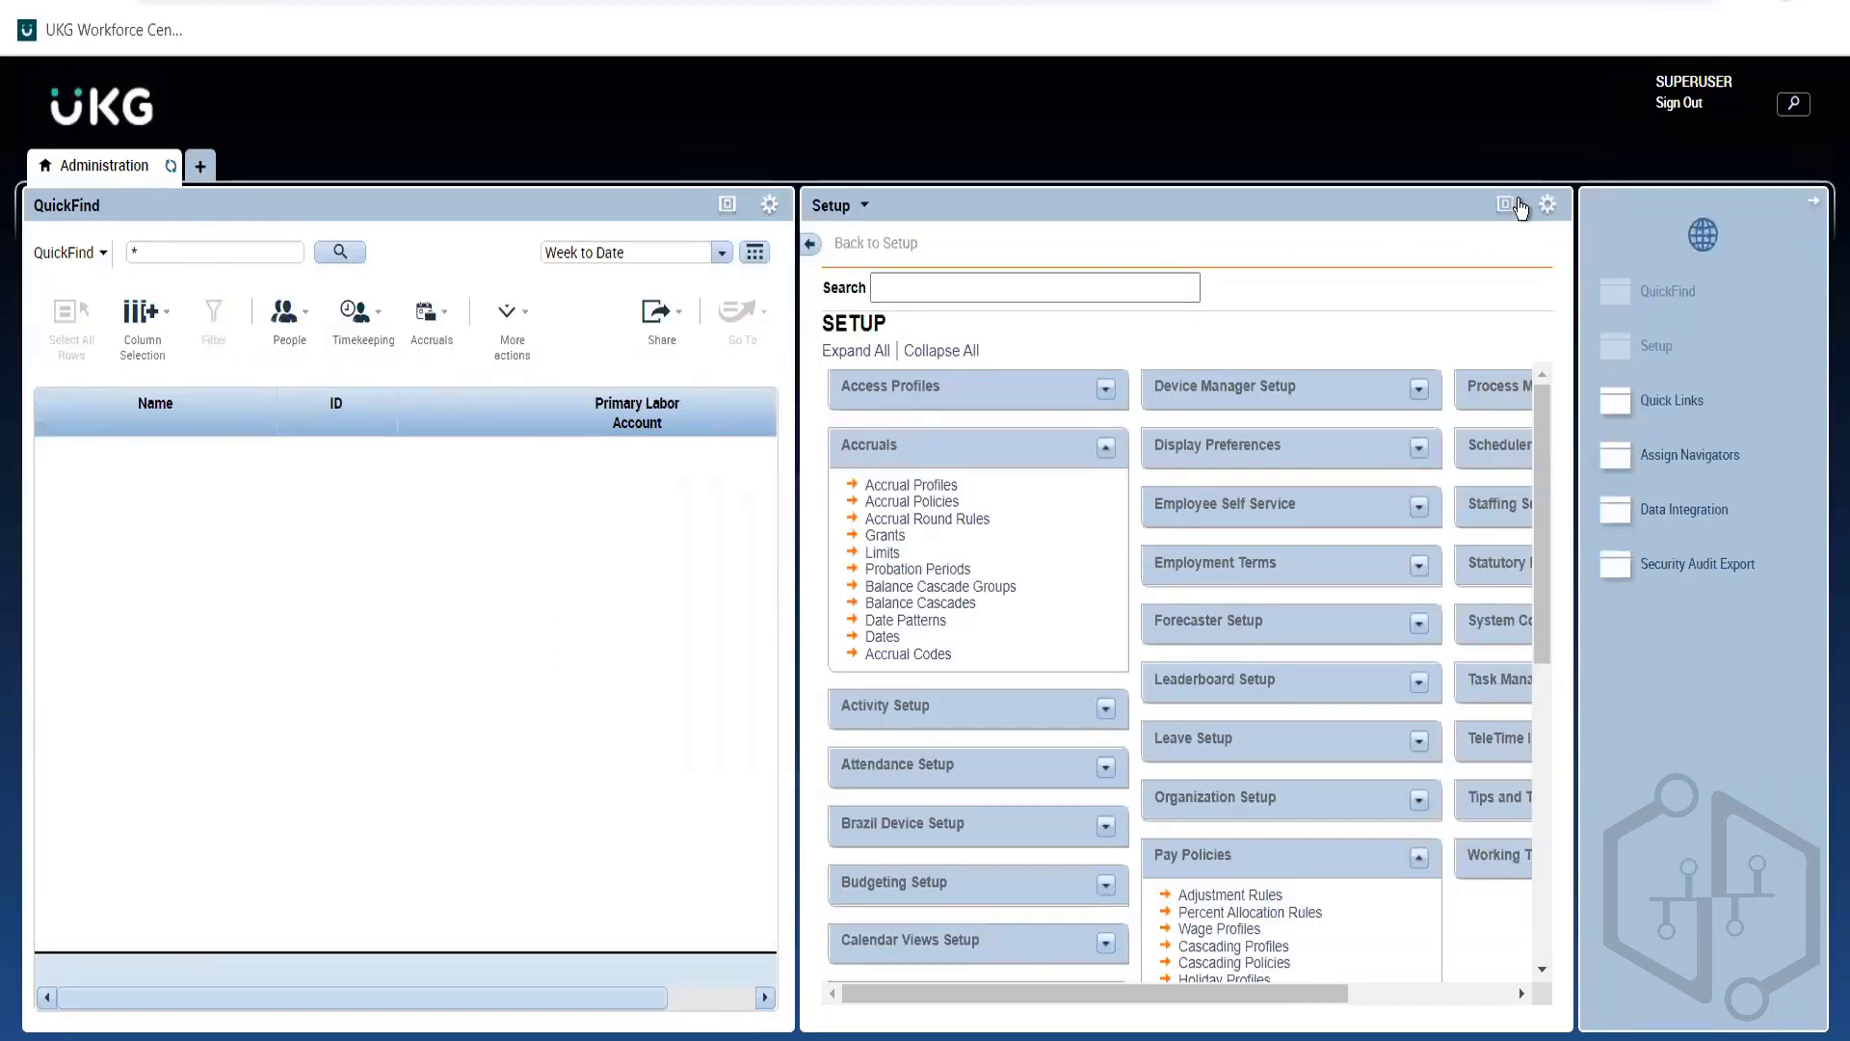
click(1508, 206)
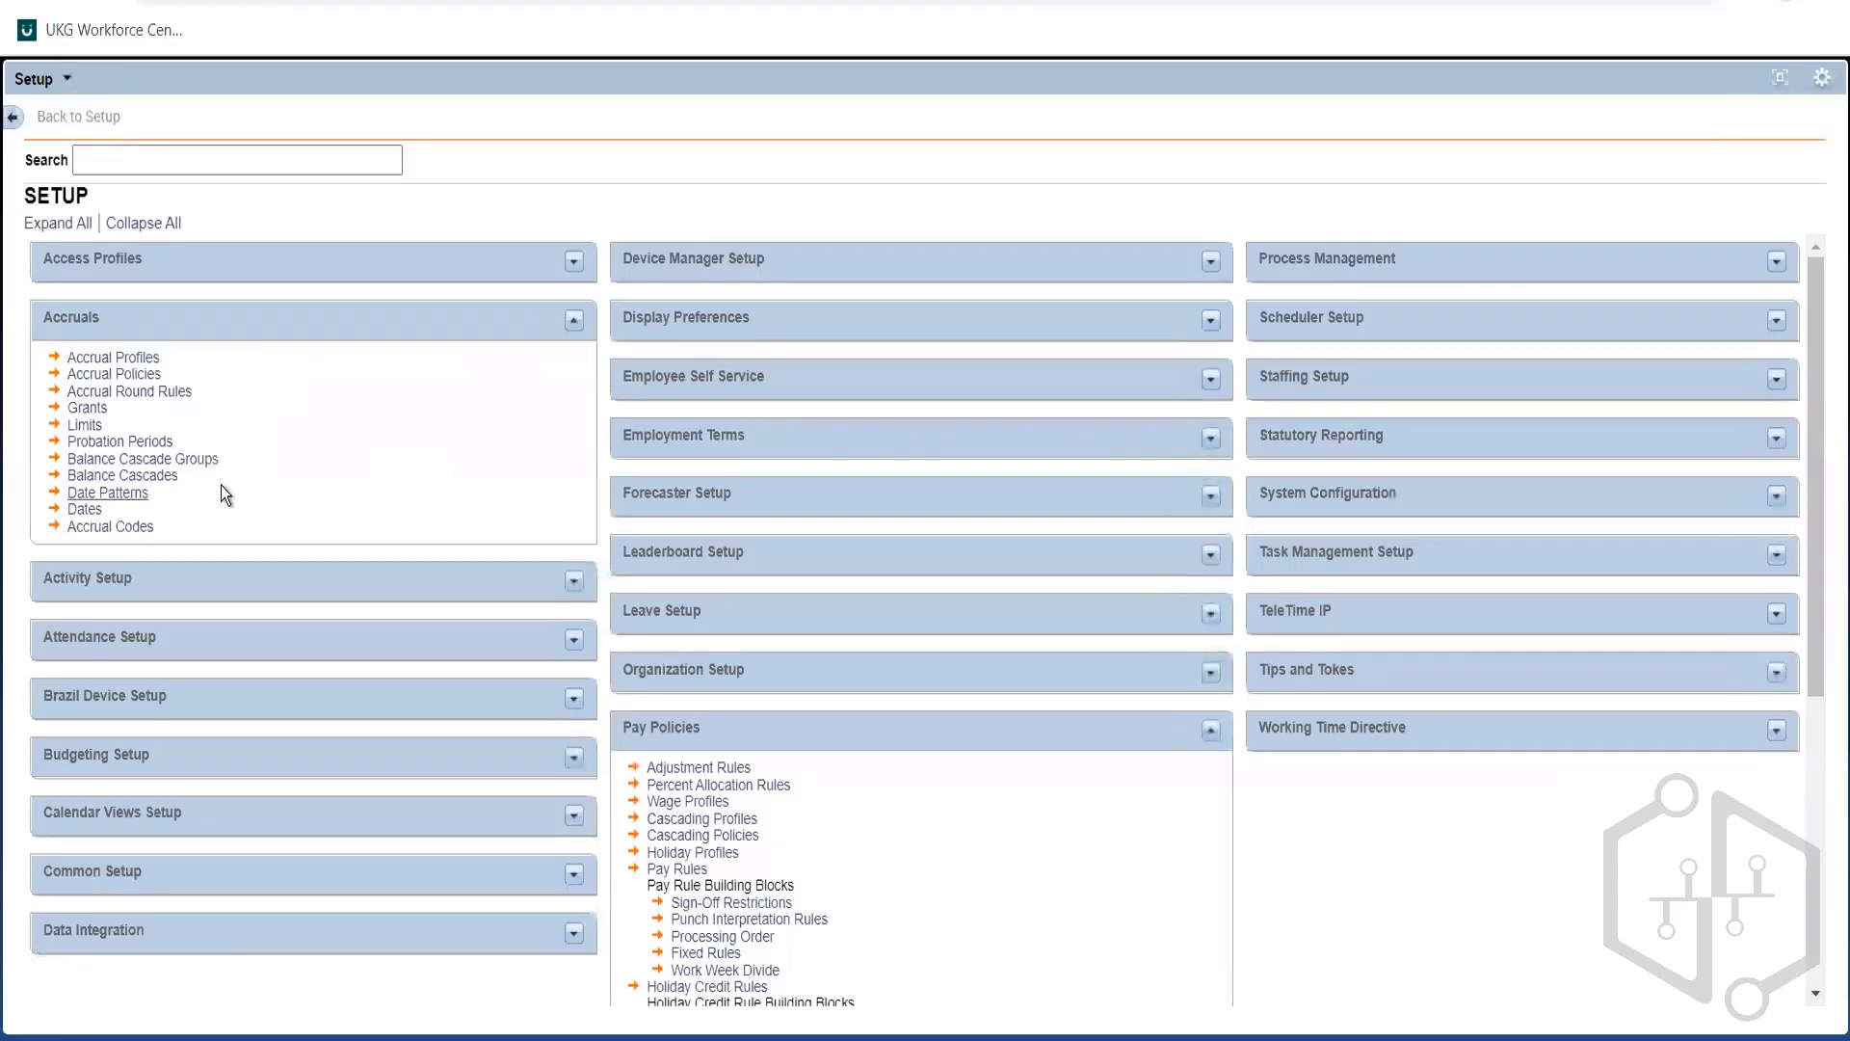
click(124, 526)
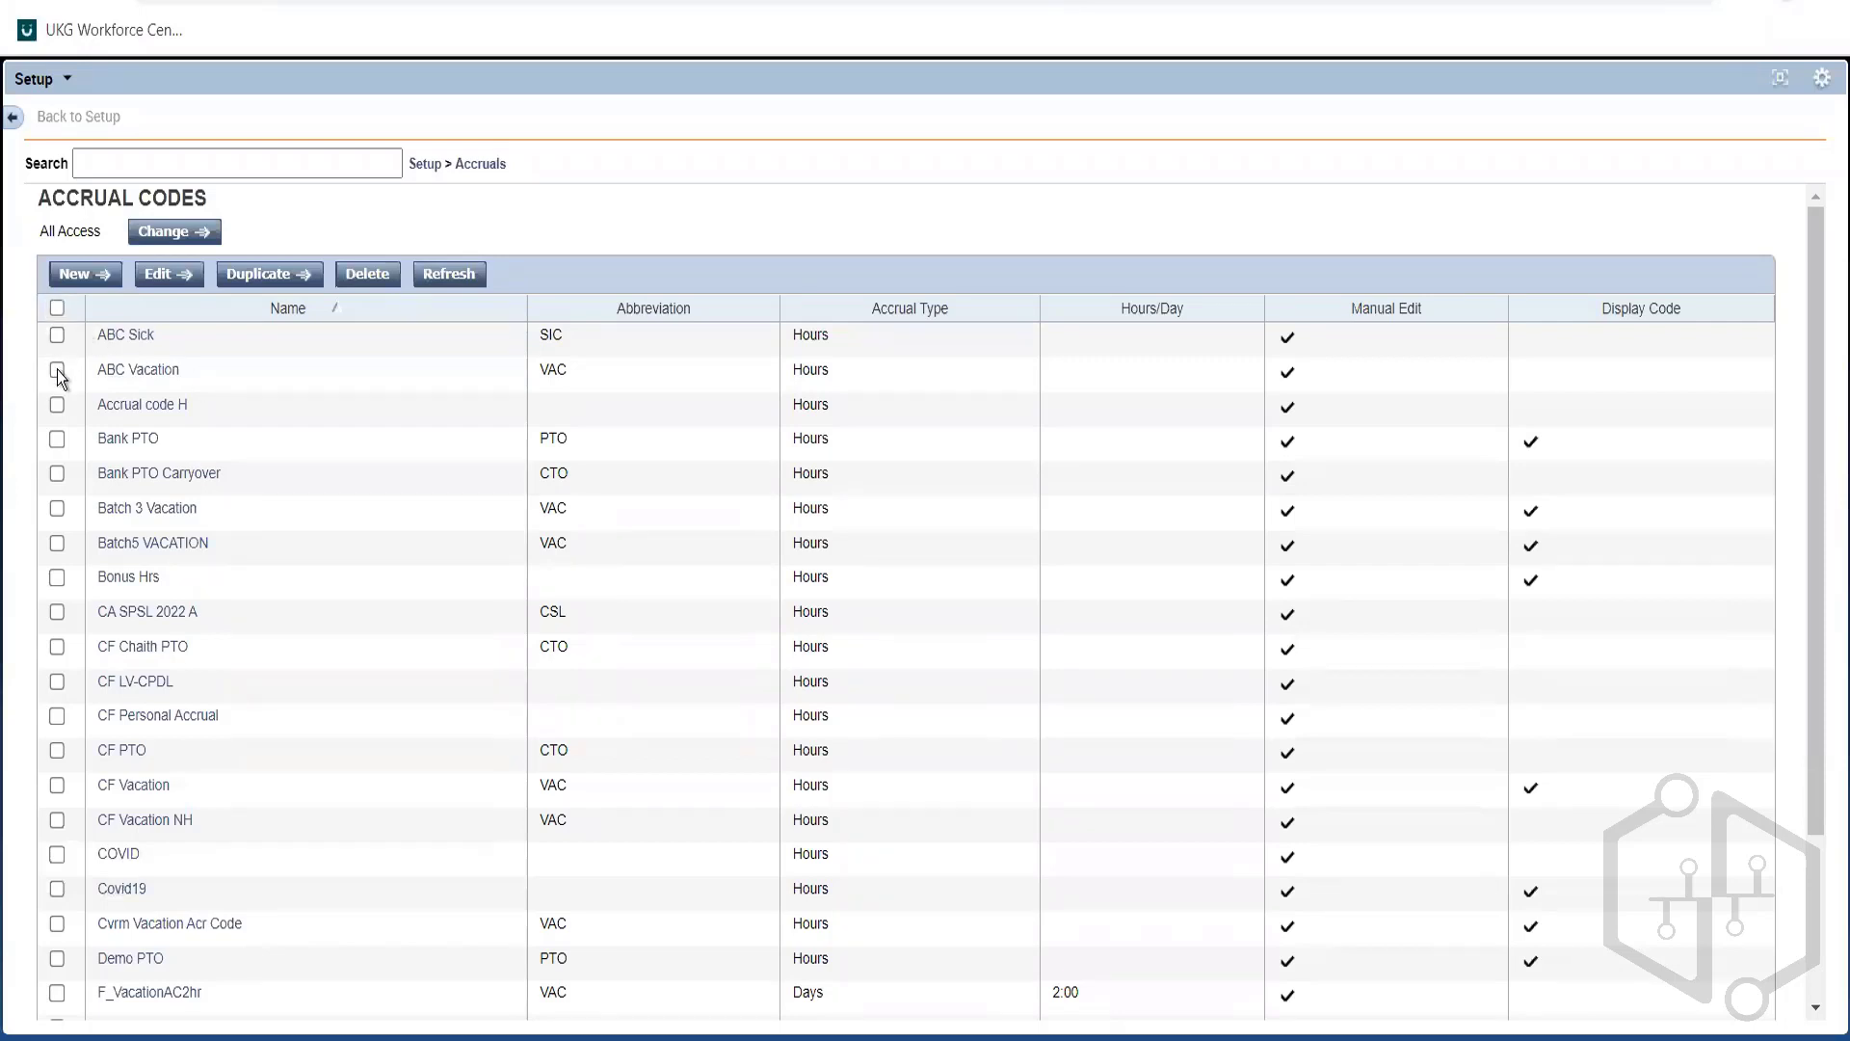
Duplicate the ABC Vacation accrual code and name the copy "ABC Emergency"
click(56, 368)
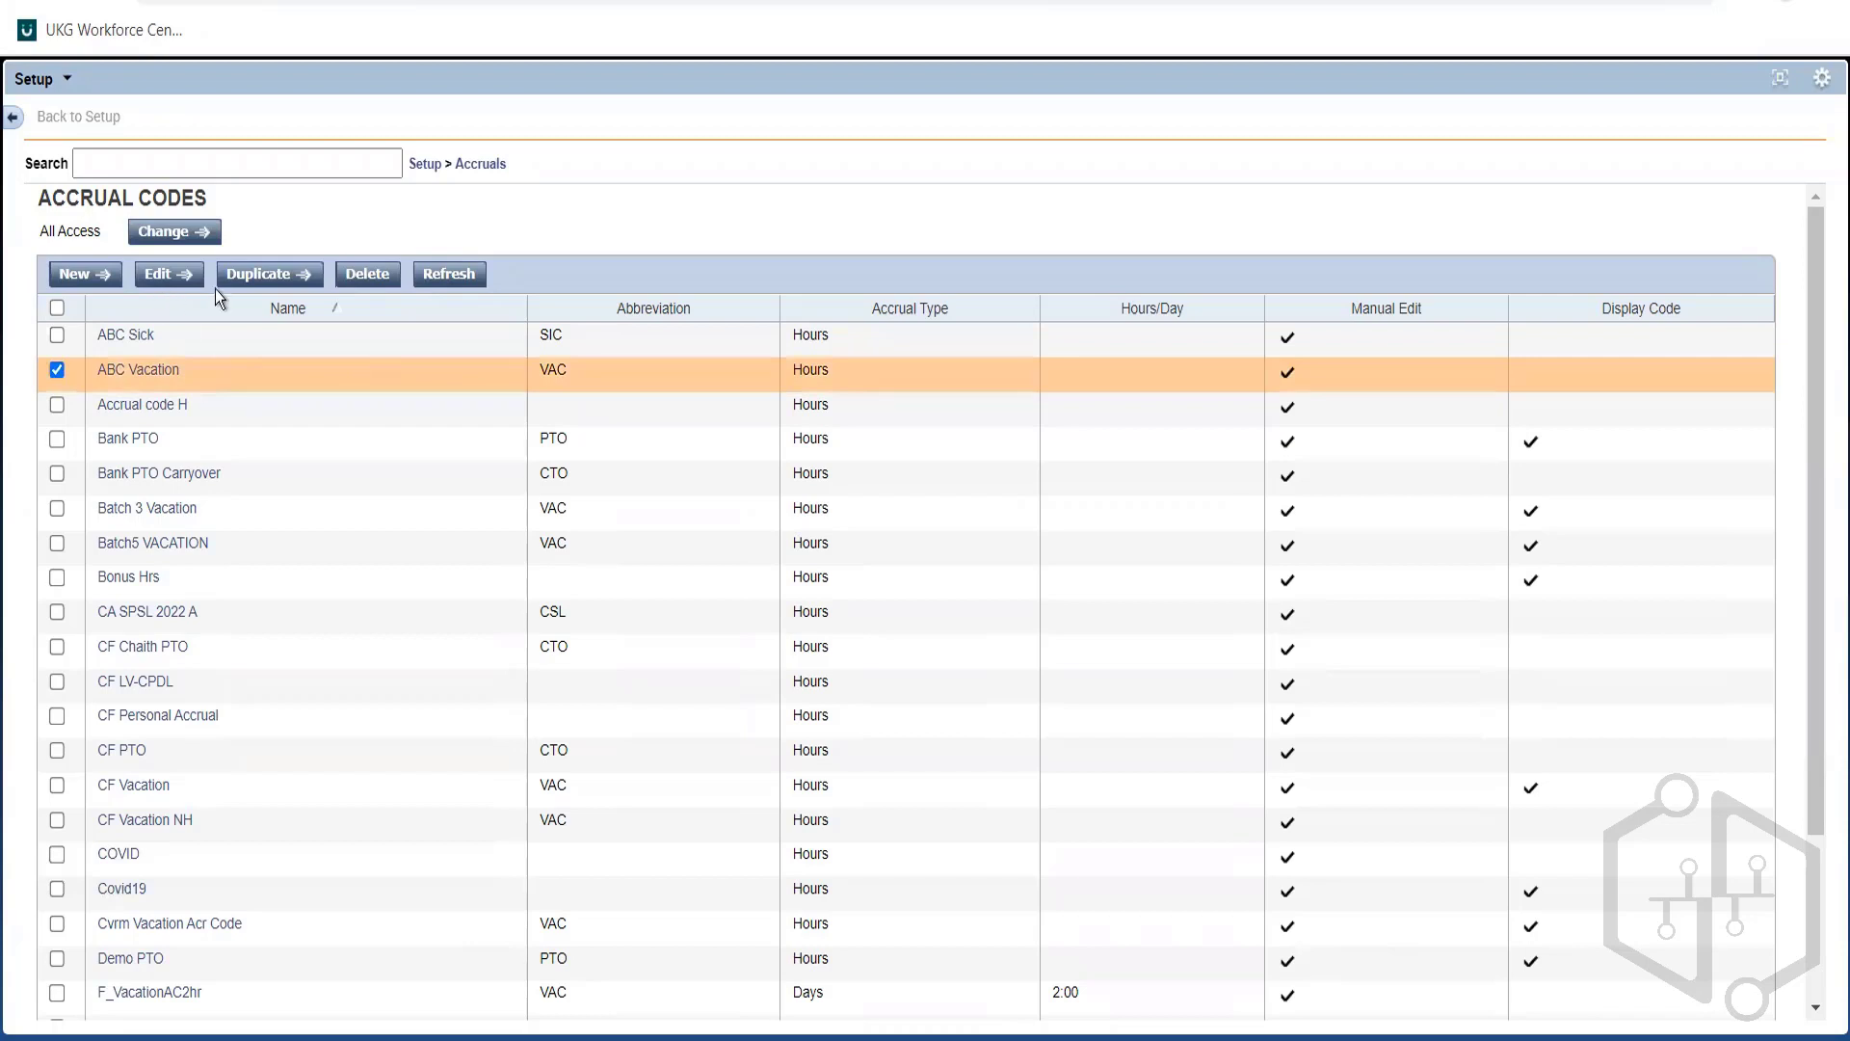
click(265, 281)
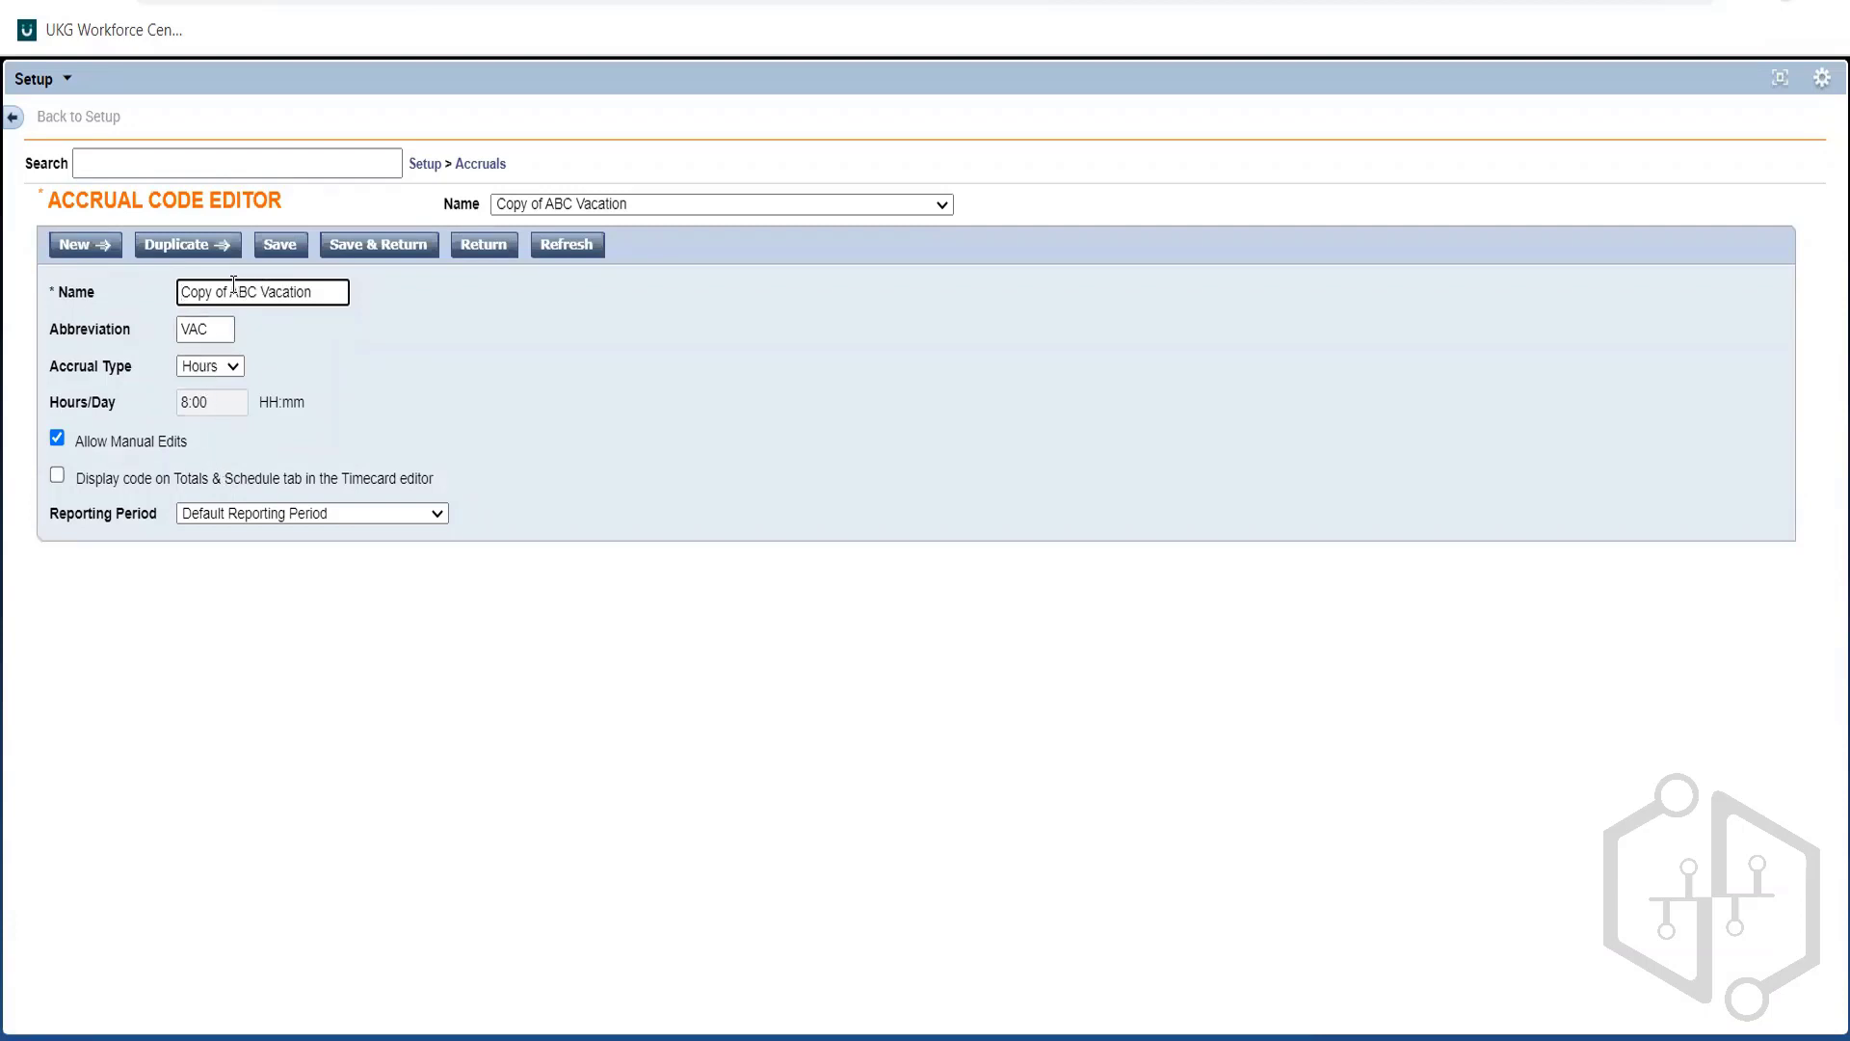
drag(230, 291, 169, 294)
key(BackSpace)
key(BackSpace)
key(BackSpace)
key(BackSpace)
key(BackSpace)
key(BackSpace)
key(BackSpace)
key(BackSpace)
key(BackSpace)
key(BackSpace)
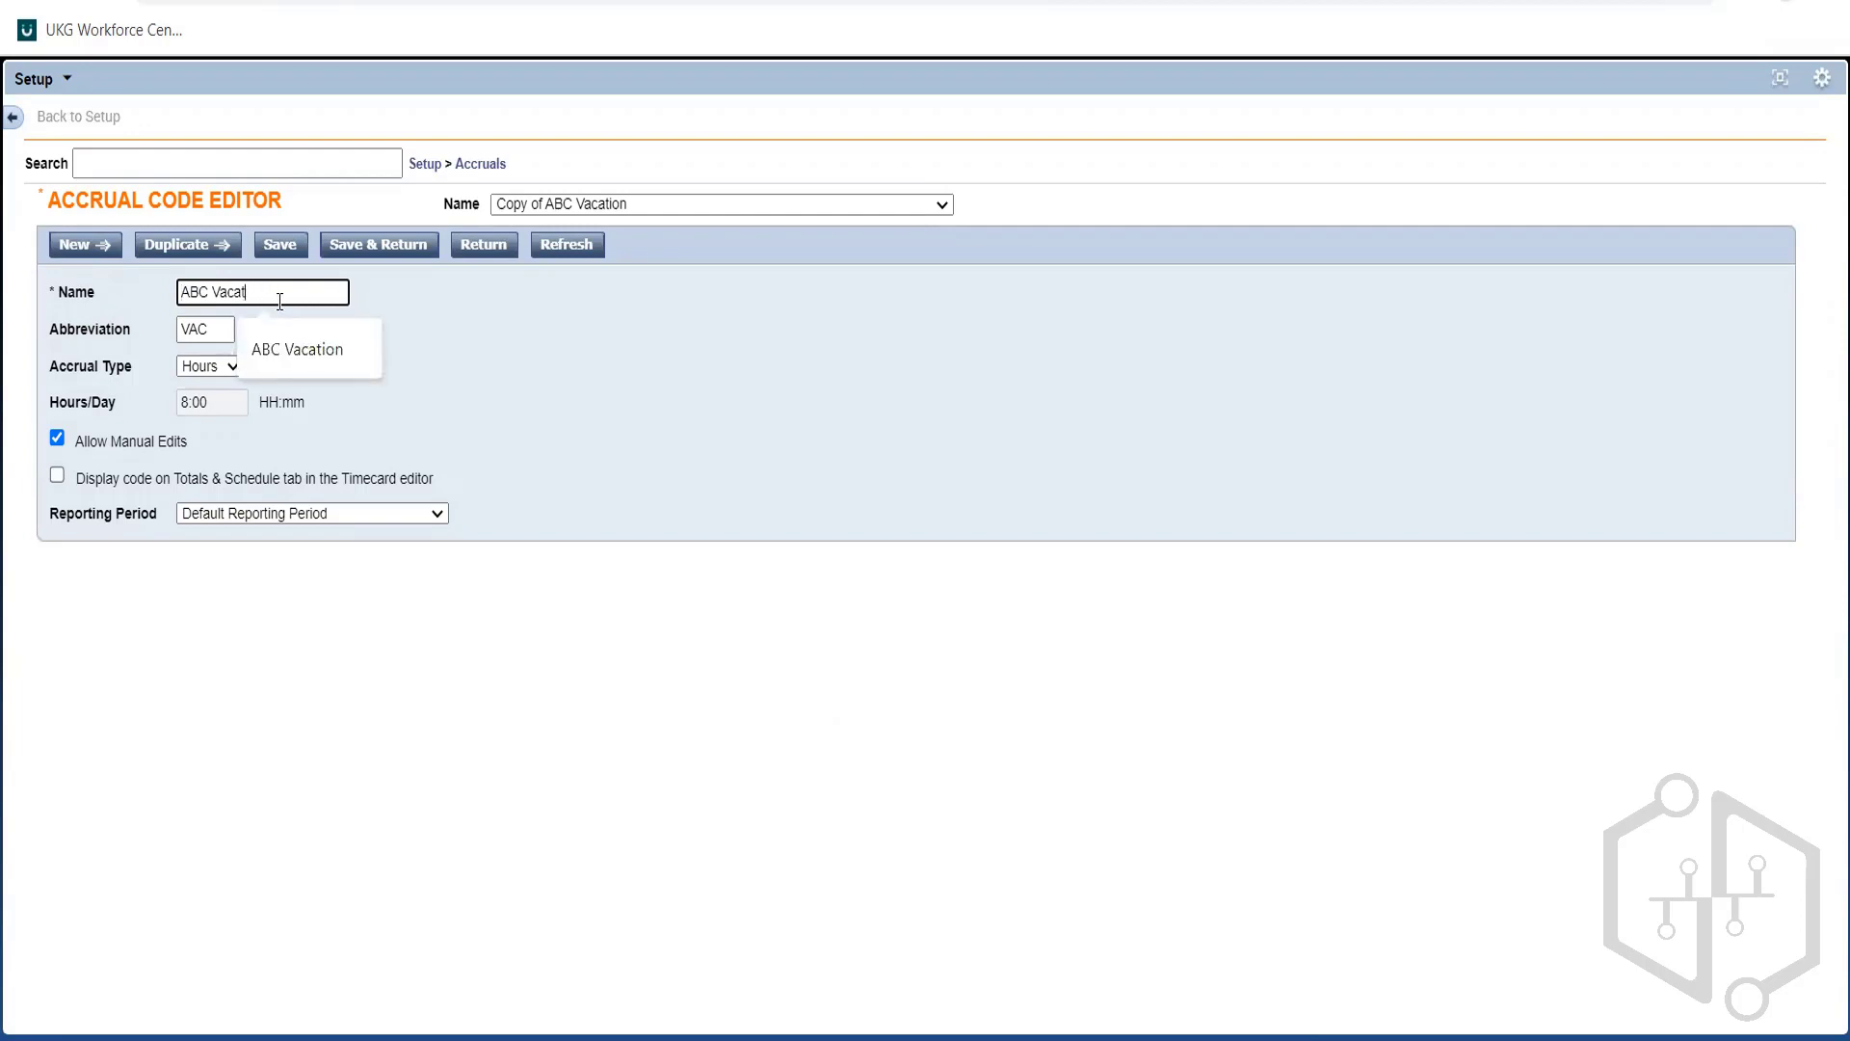
text(E)
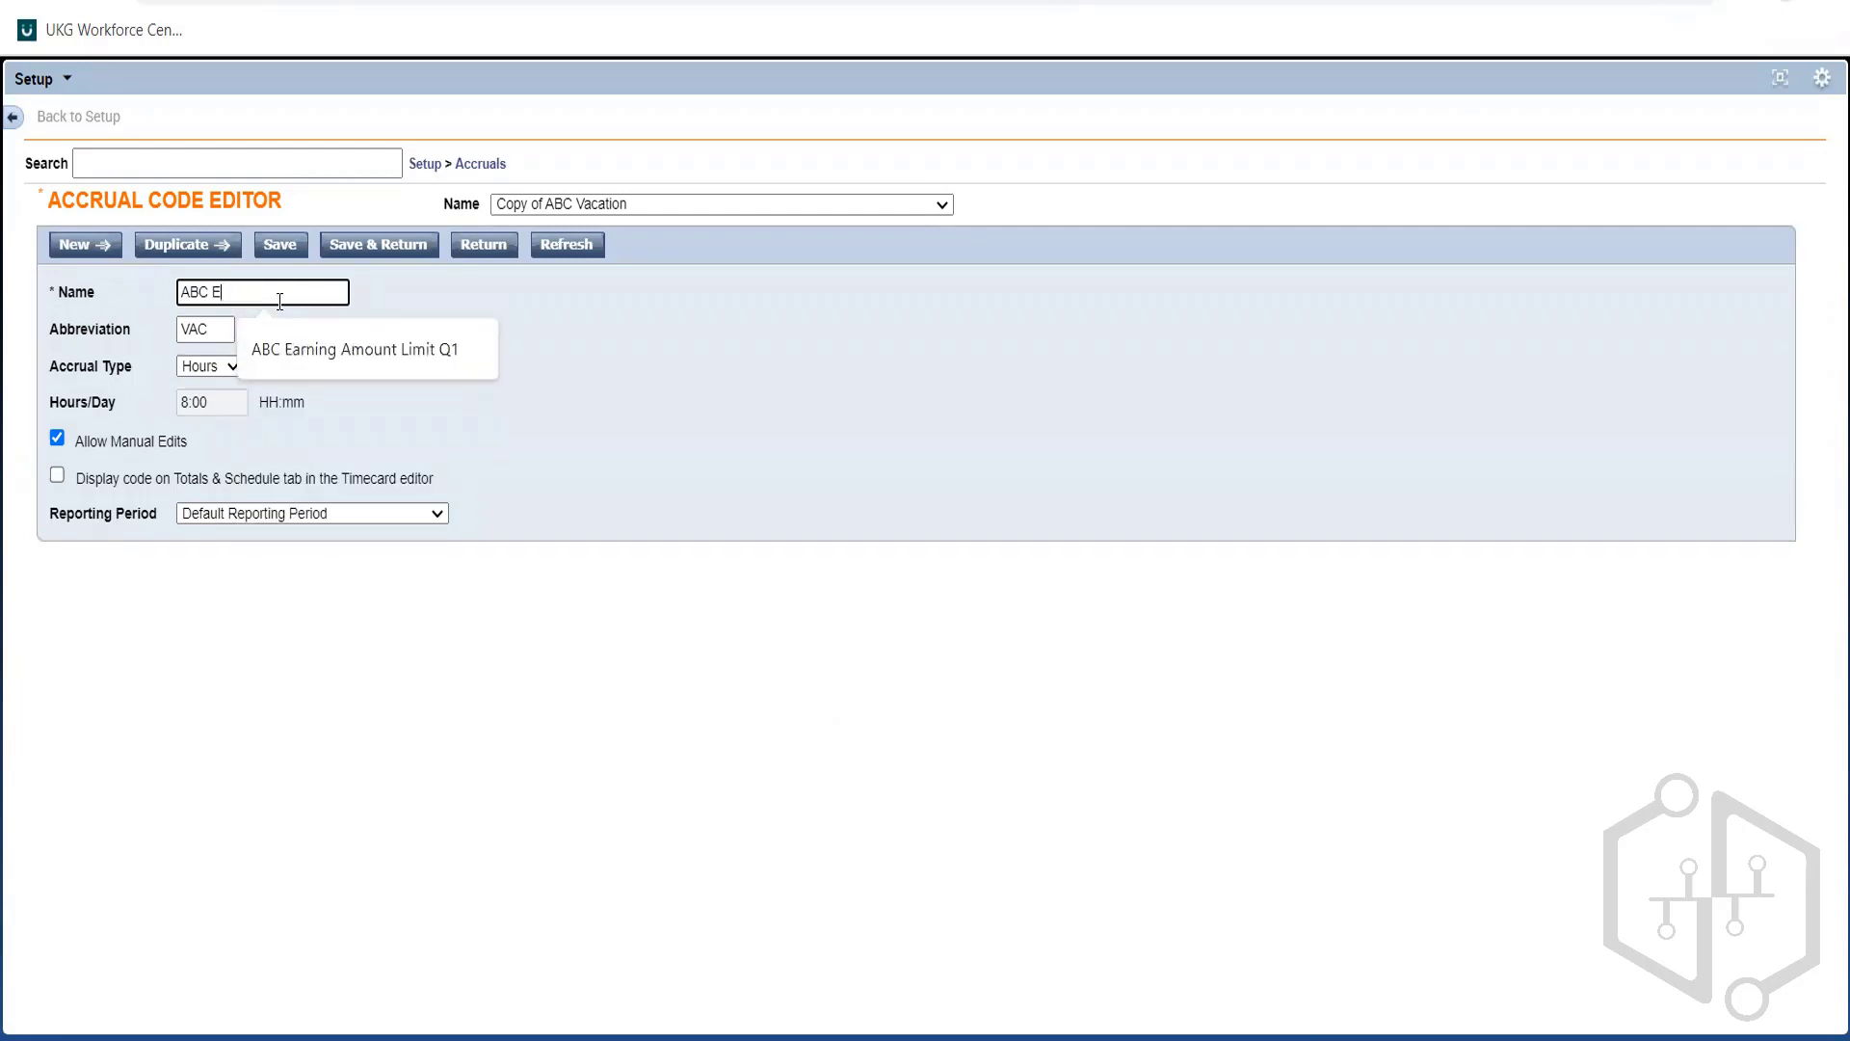
text(merge)
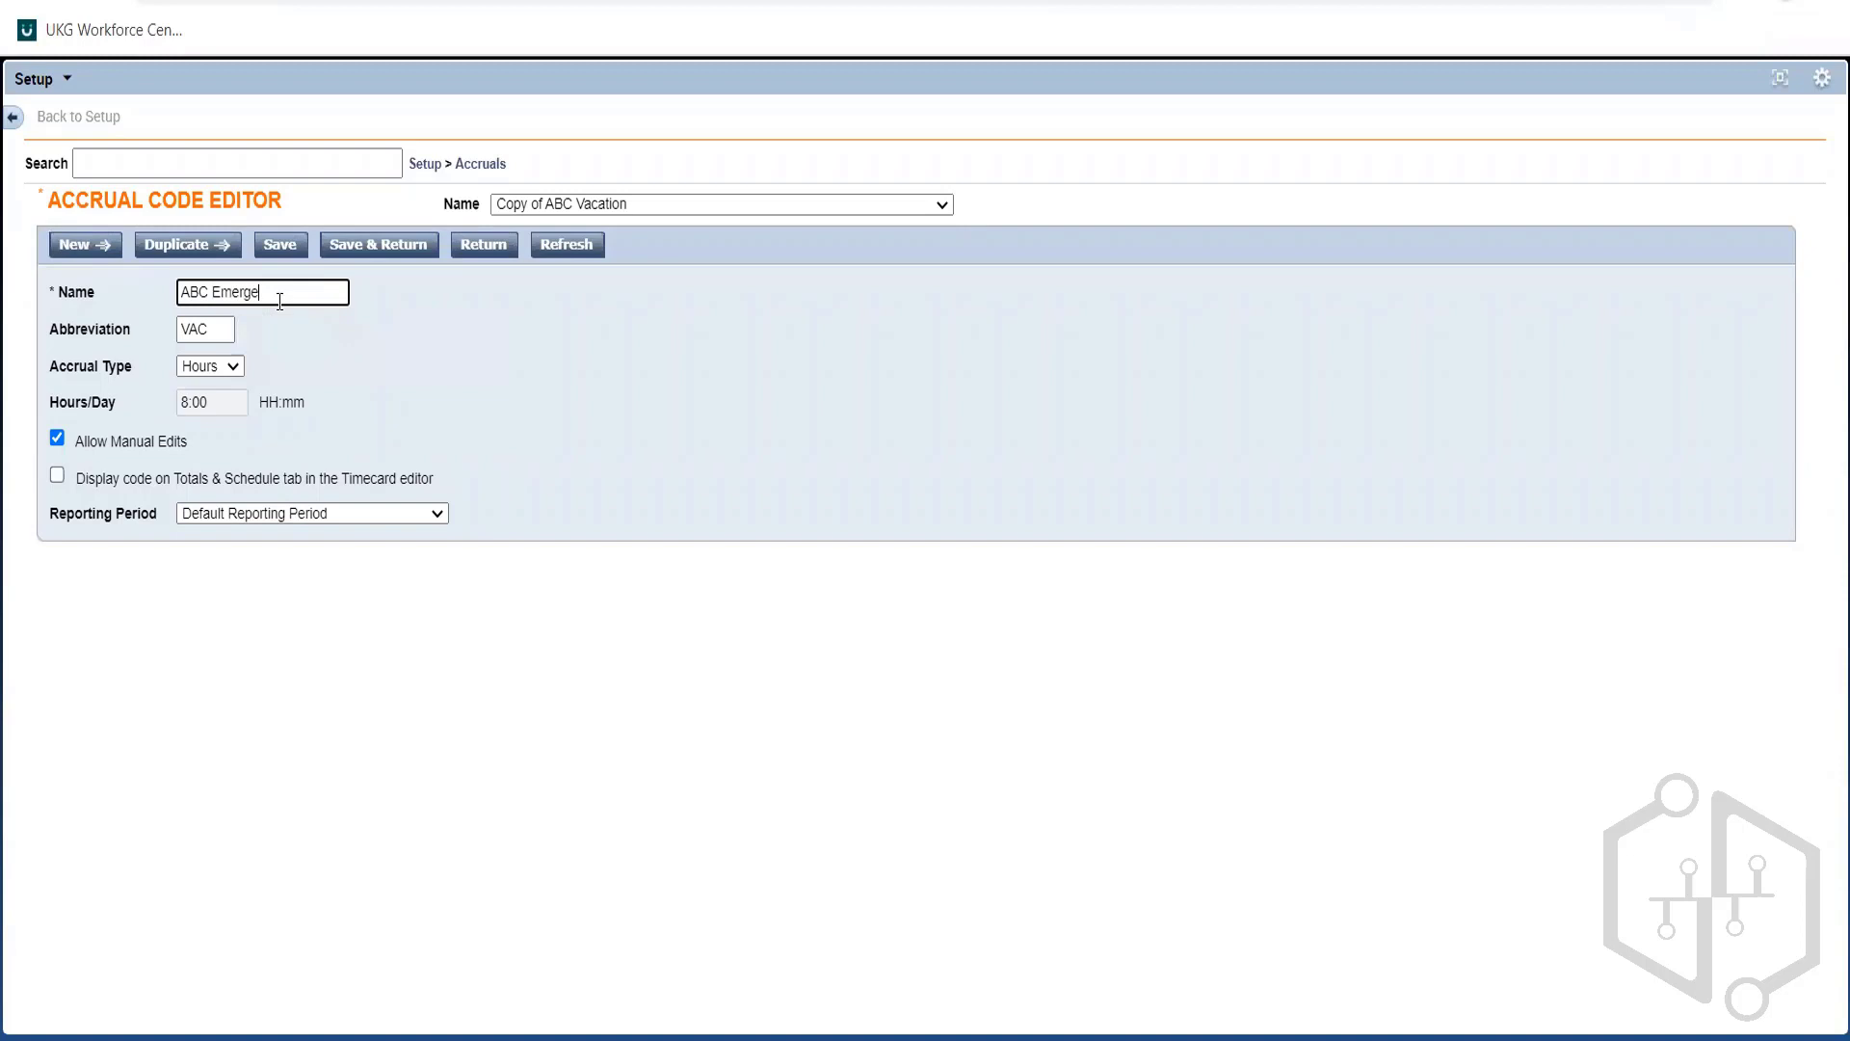
text(ncy)
Set the abbreviation of the duplicated accrual code to EMG
click(206, 327)
key(BackSpace)
key(BackSpace)
key(BackSpace)
text(EMC)
click(308, 356)
click(226, 332)
key(BackSpace)
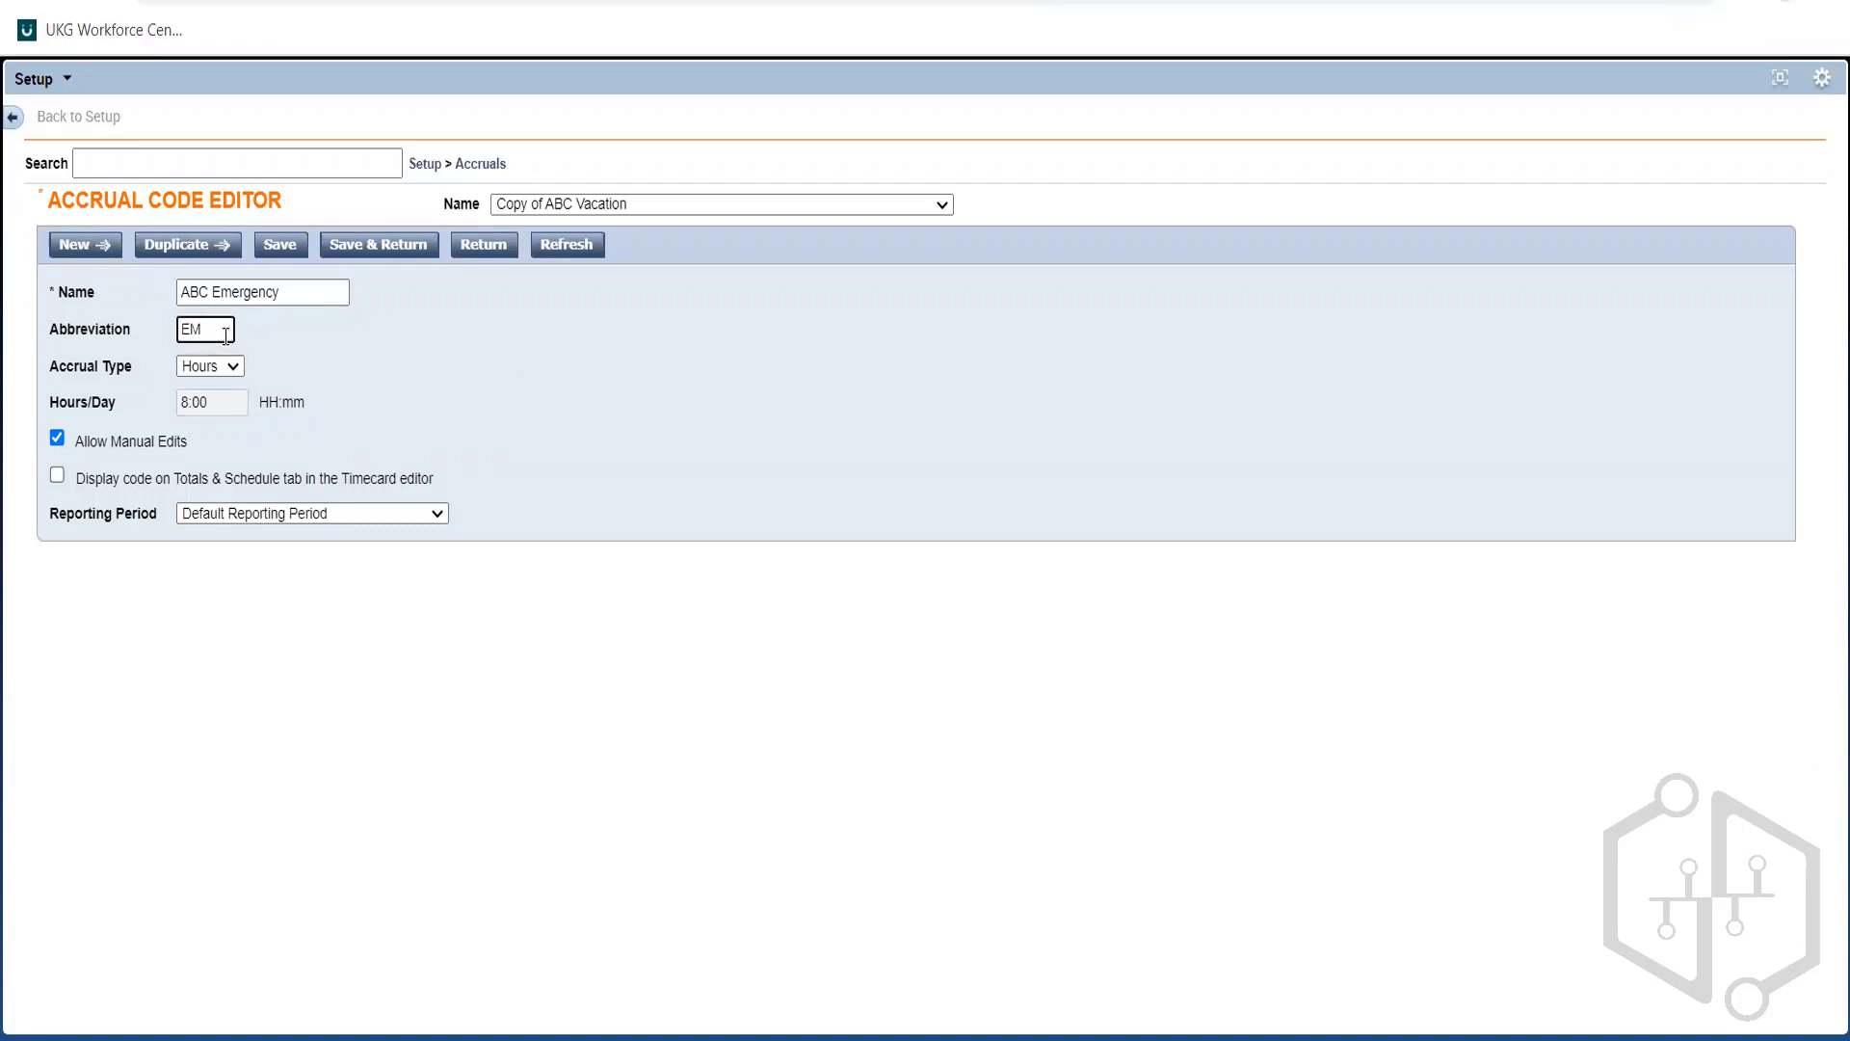
text(G)
Save the ABC Emergency accrual code, staying in the editor
click(448, 413)
click(213, 332)
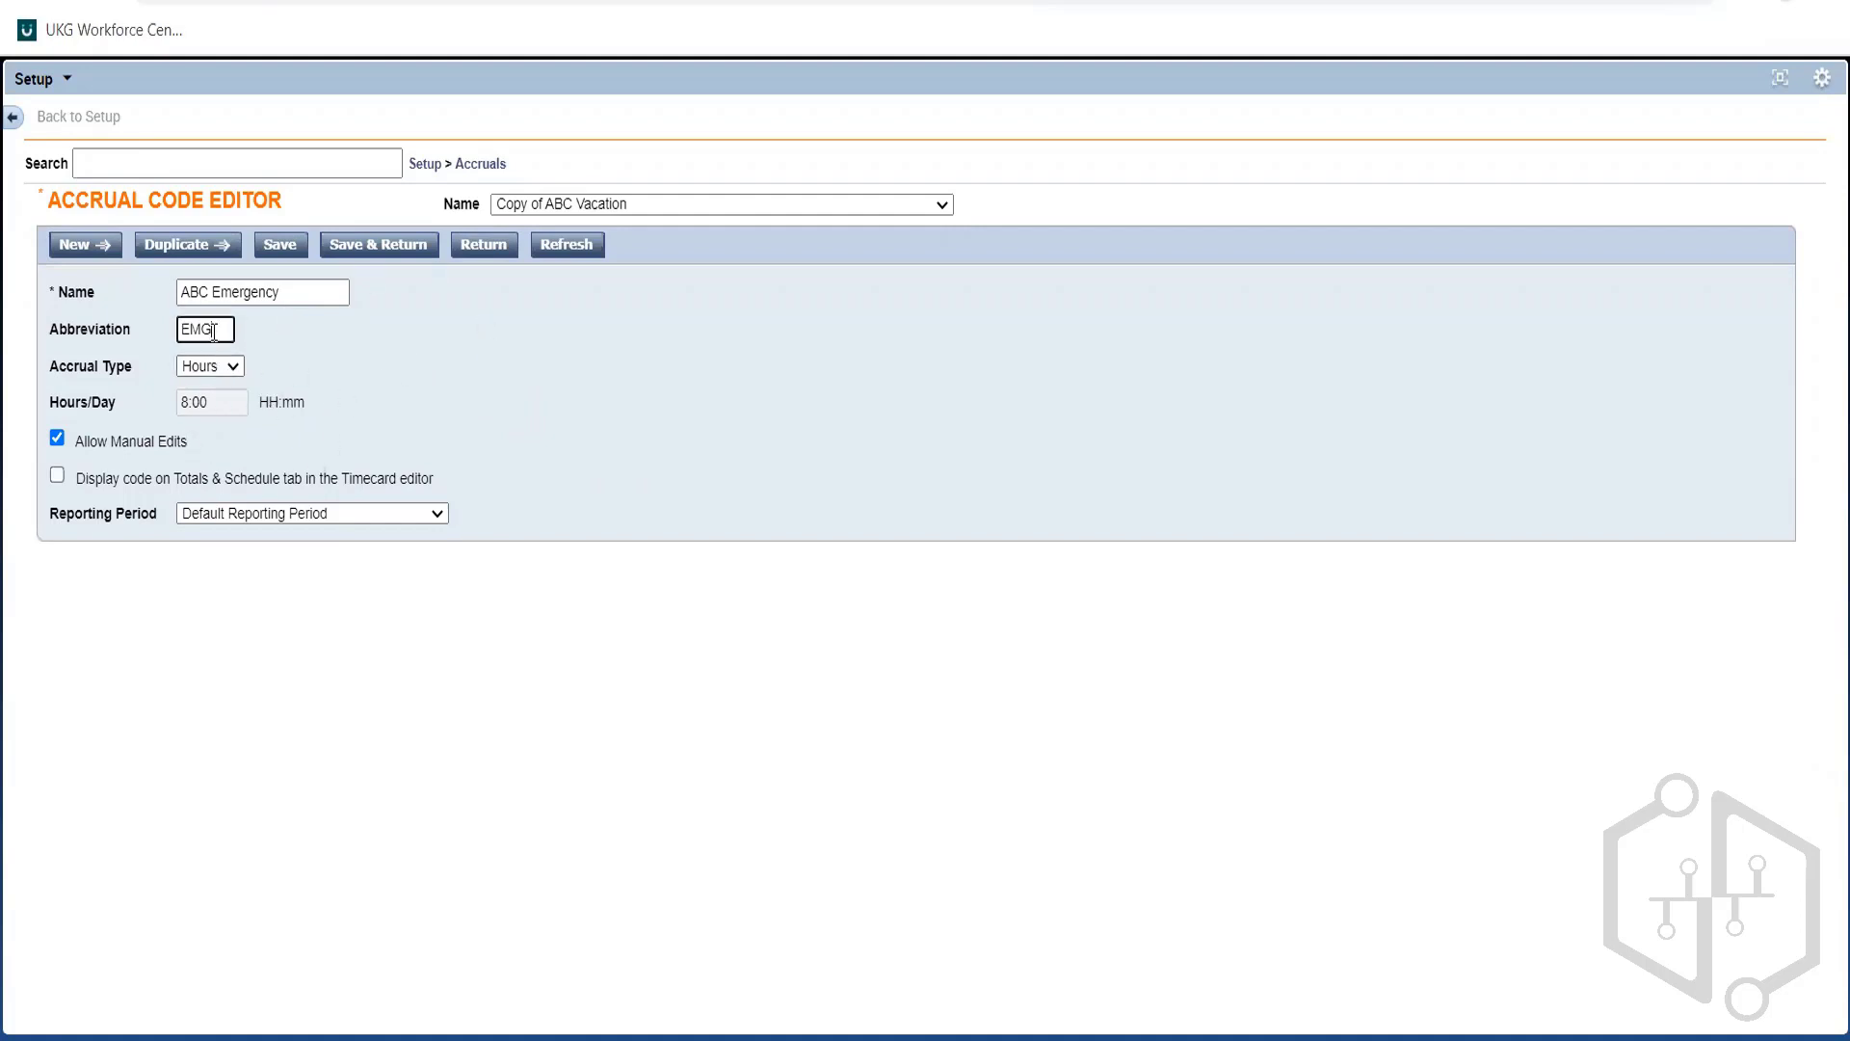
click(289, 296)
click(442, 464)
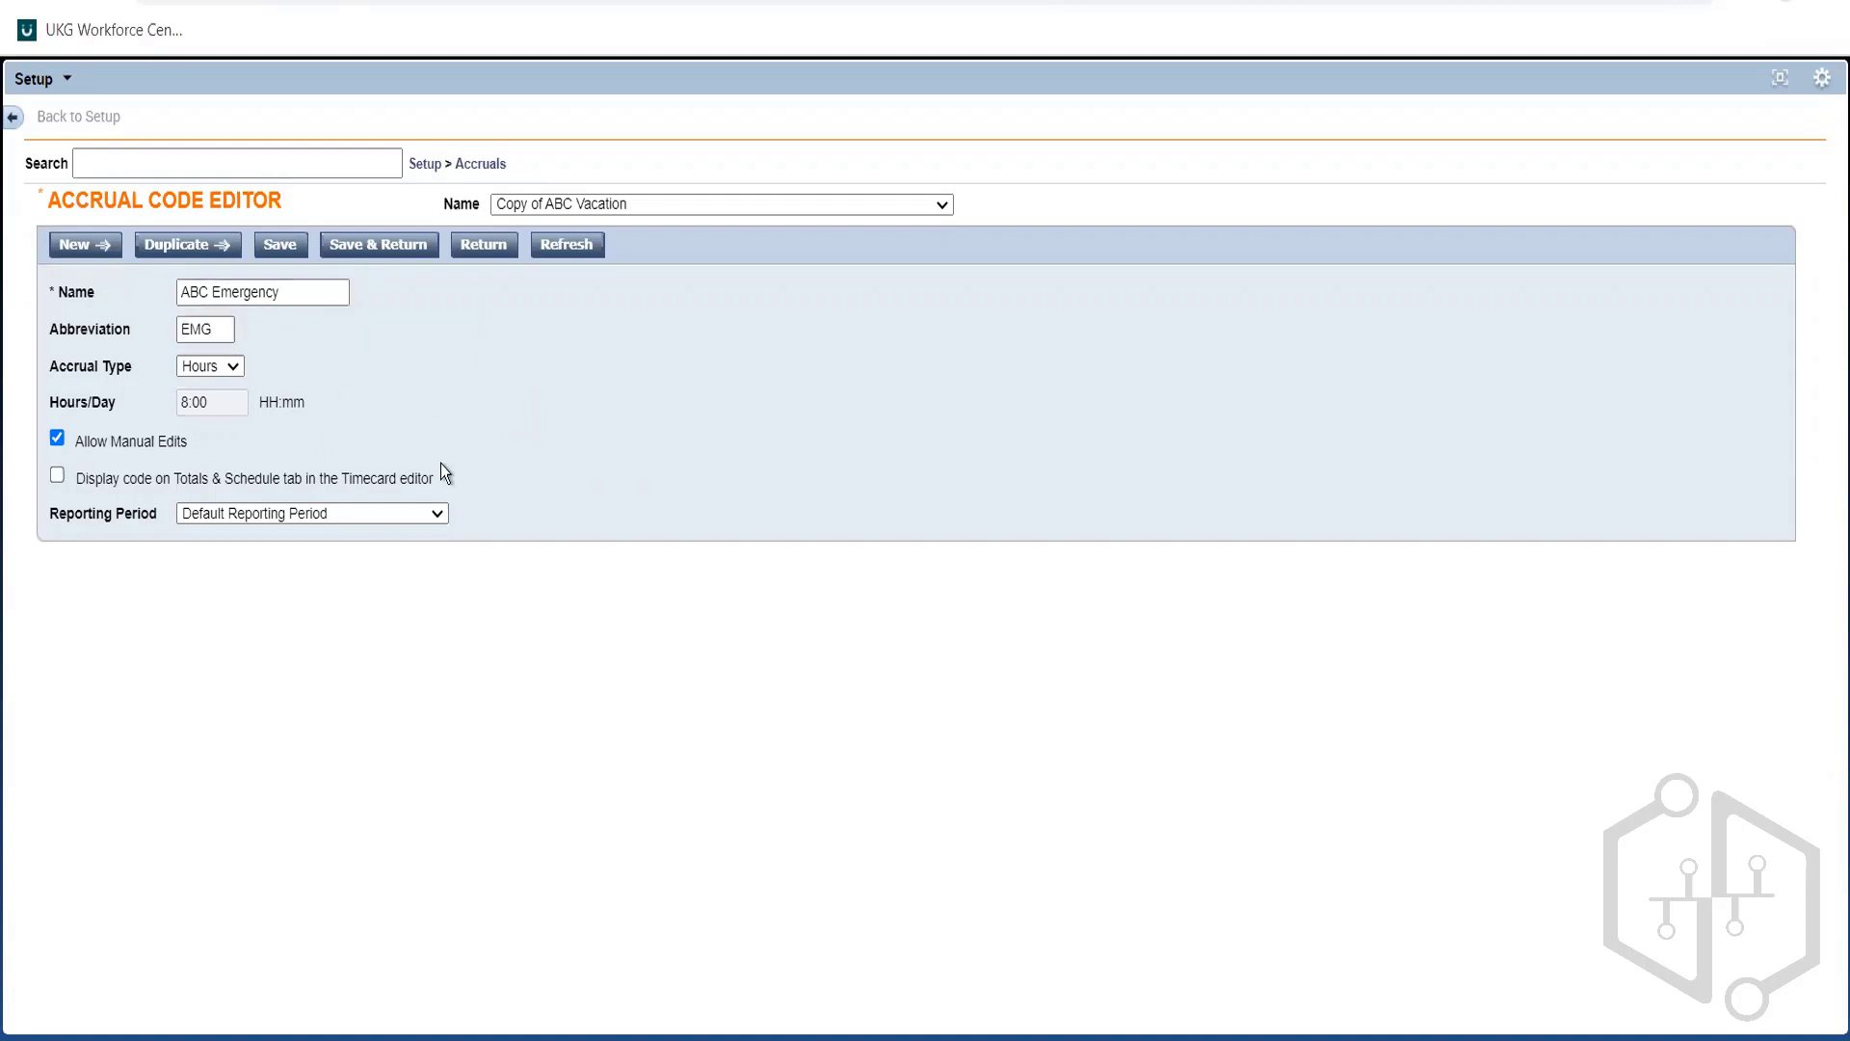
click(301, 292)
click(326, 339)
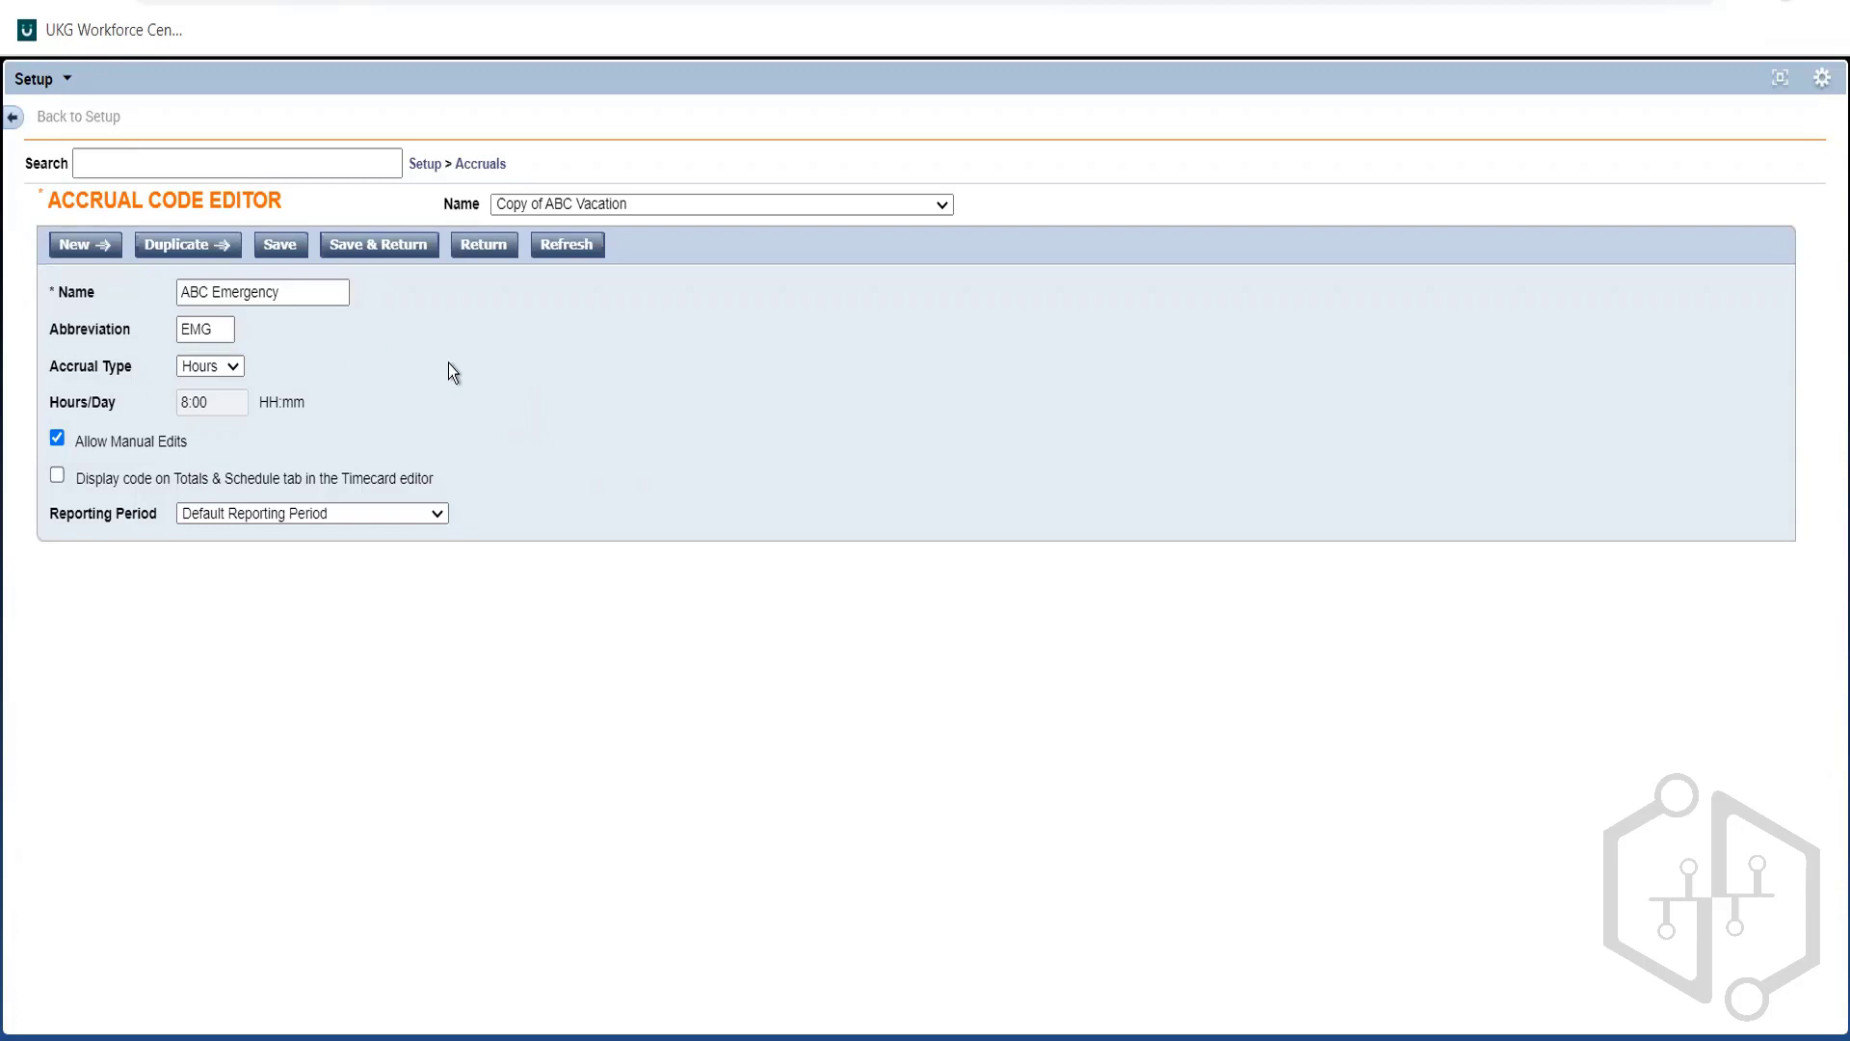
click(280, 255)
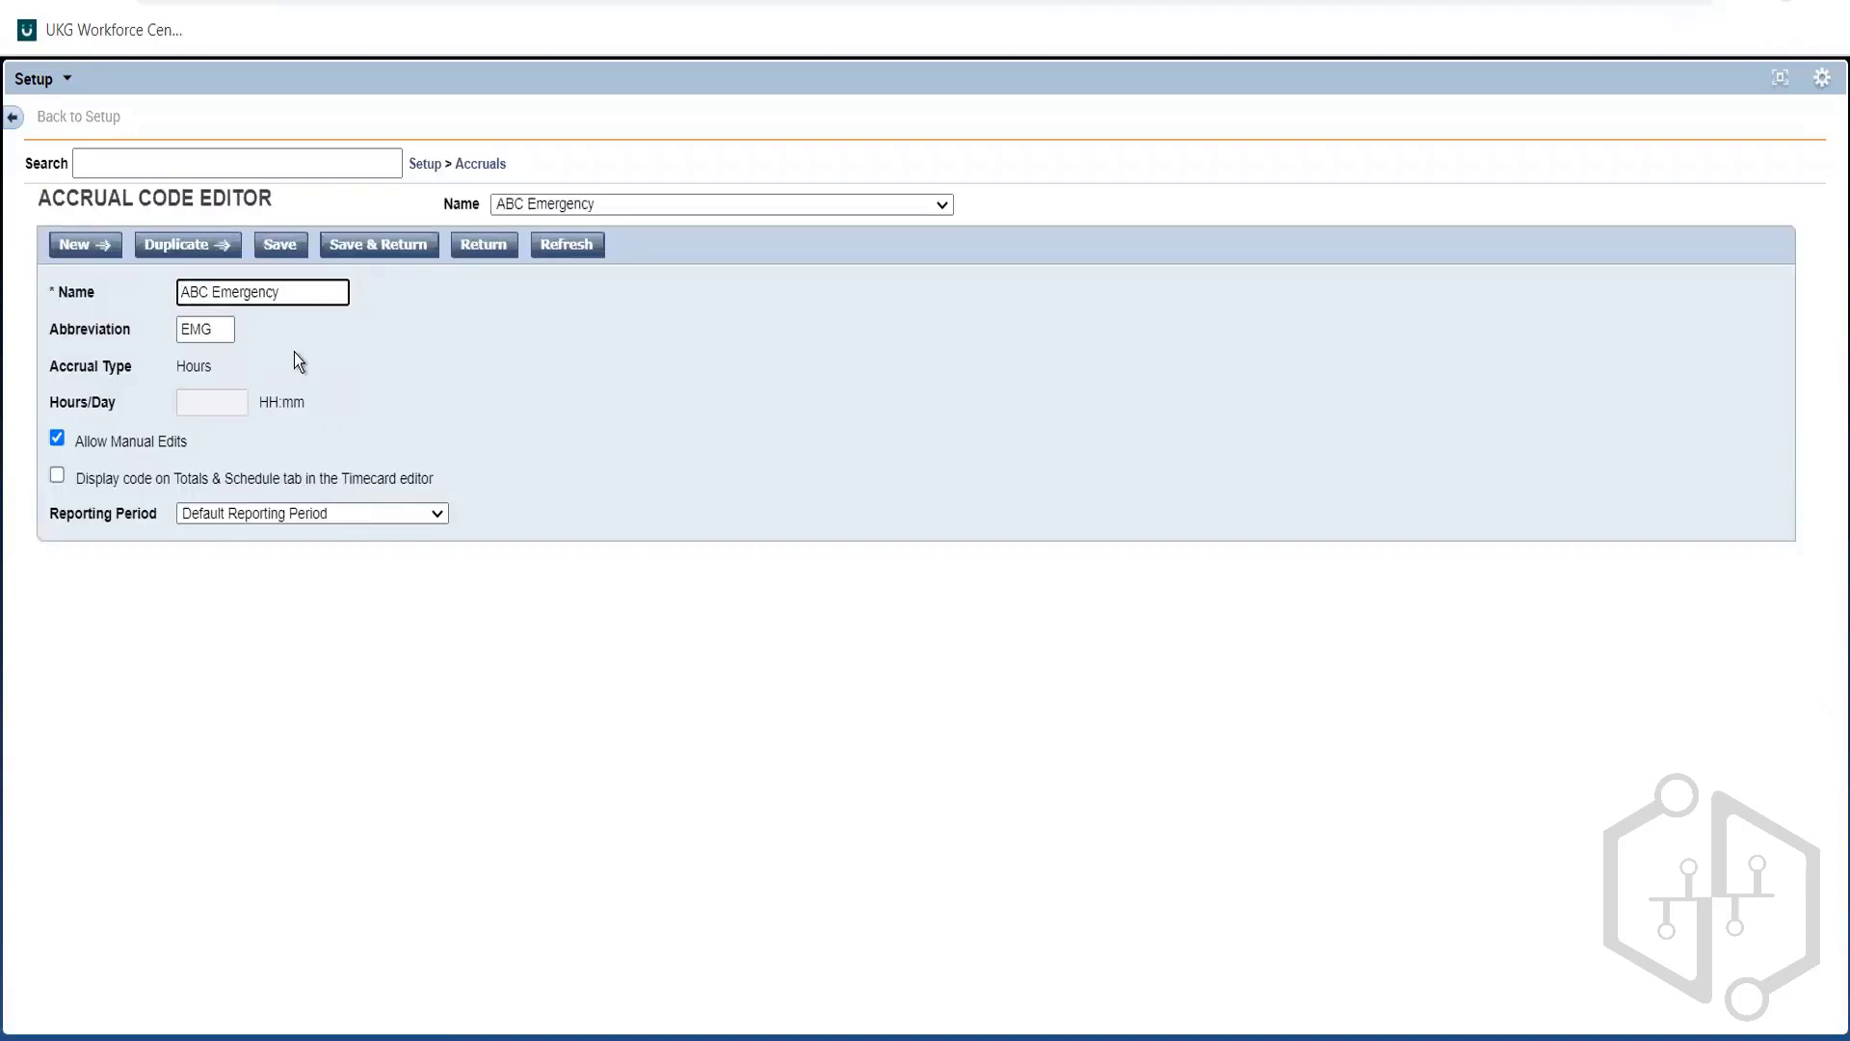
click(281, 247)
Switch to Notepad, add the heading "Accrual Codes." below the Emergency line, and move the window clear of the accrual code fields
key(alt+Tab)
click(684, 394)
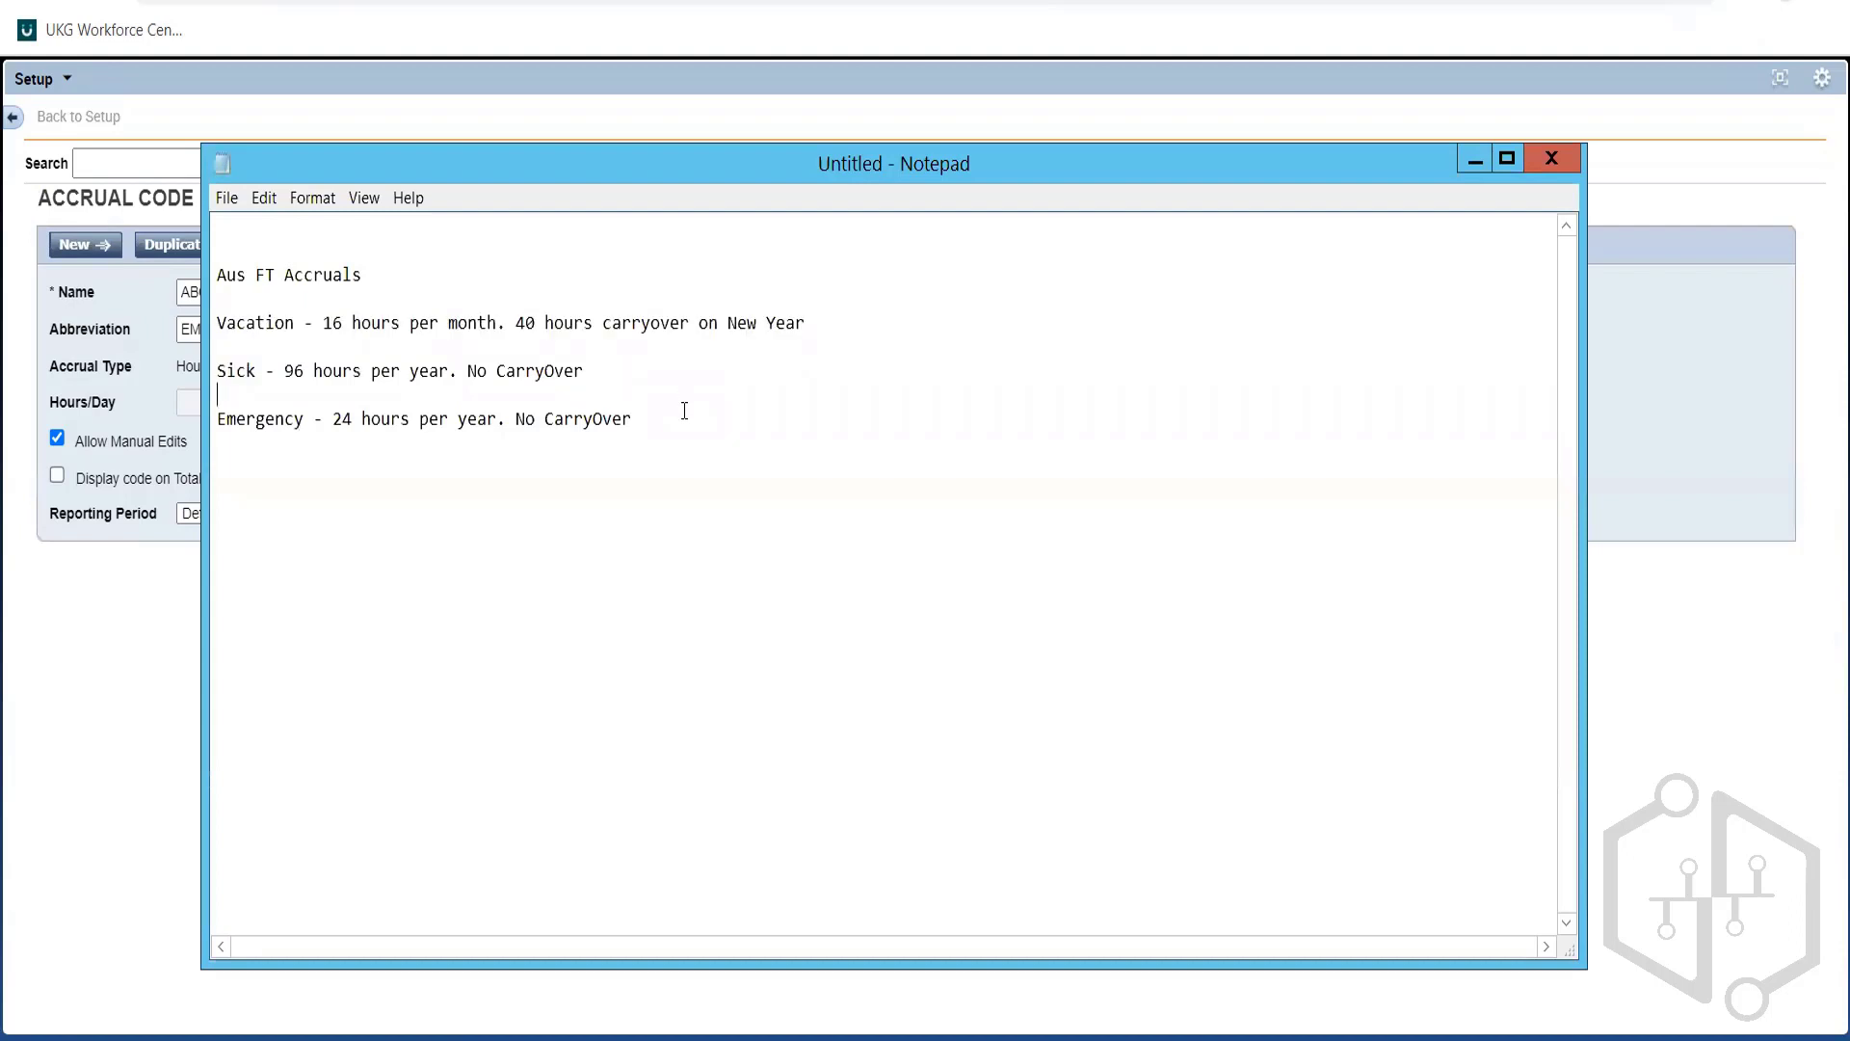
click(681, 416)
key(Return)
key(Return)
text(Accrual Codes.)
drag(378, 155, 639, 129)
click(207, 292)
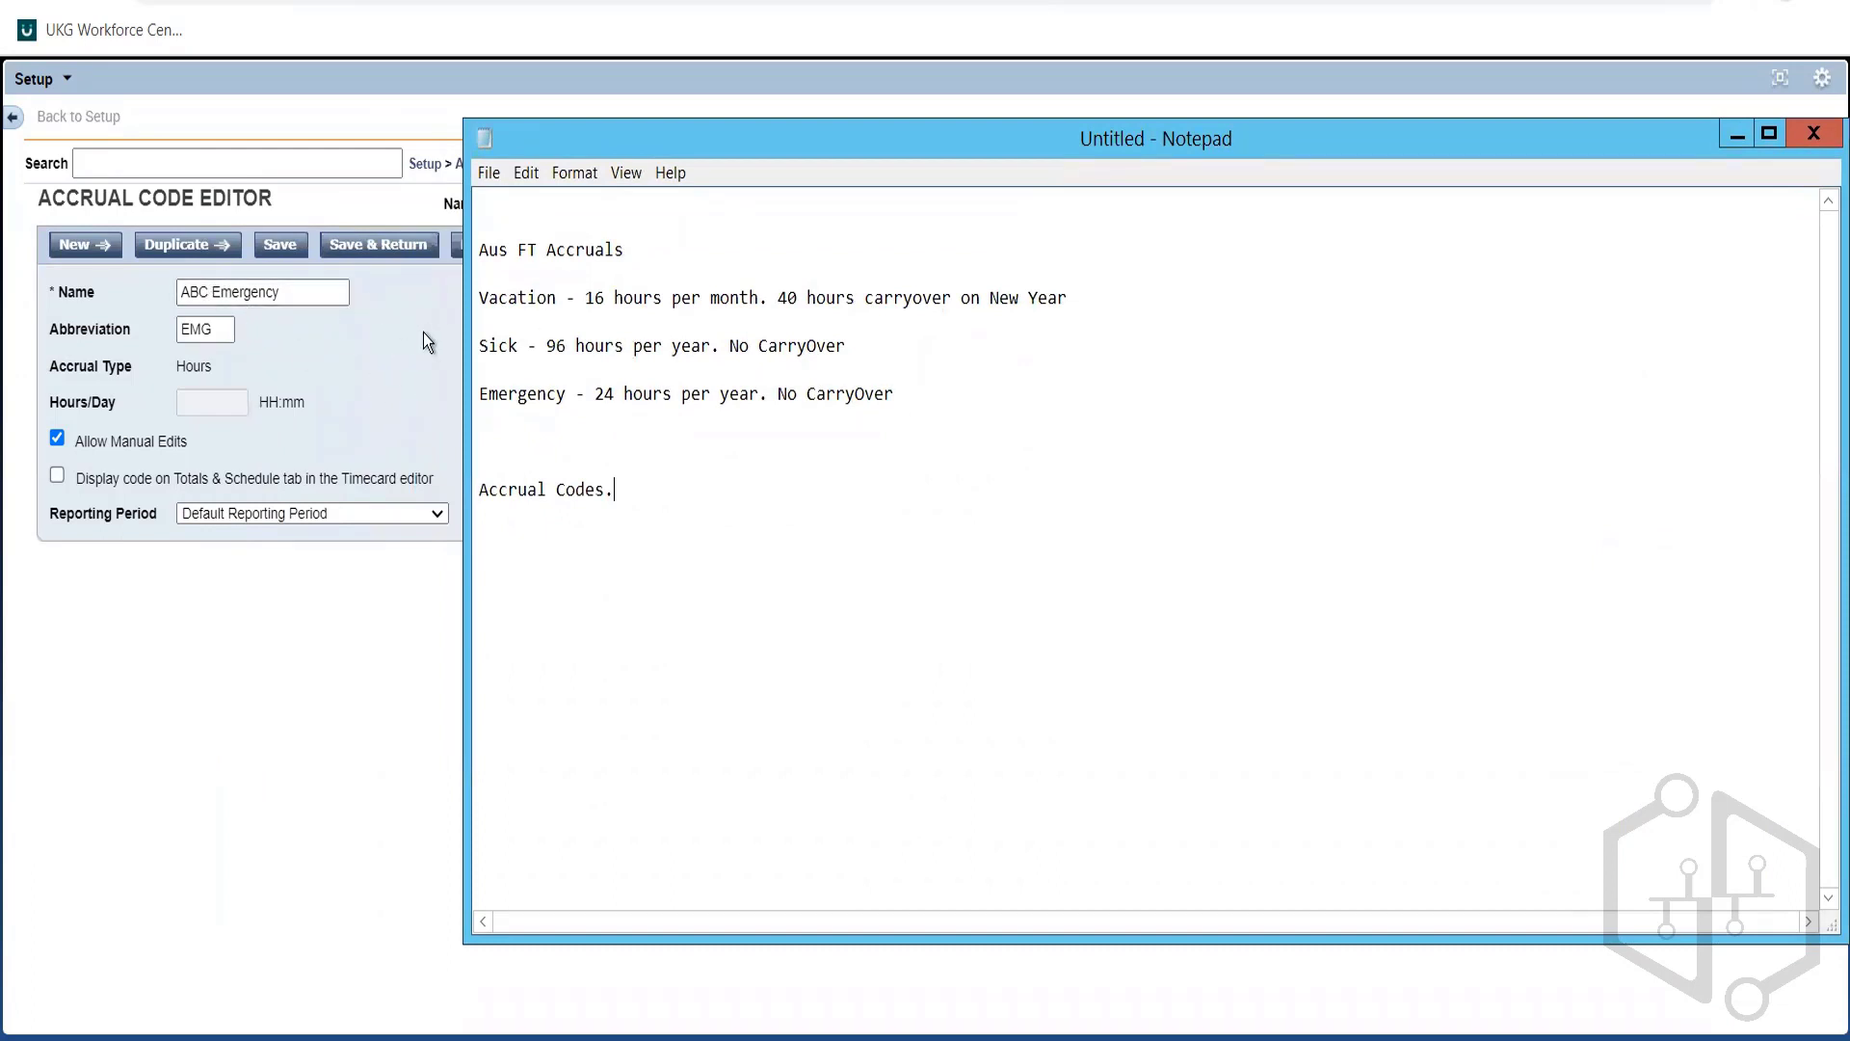
List "ABC Vacation", "ABC Sick" and "ABC Emergency" on separate lines under the Accrual Codes heading, followed by blank lines
key(Return)
key(Return)
text(ABC)
text( Va)
text(cation )
text(ABC)
text( Sick )
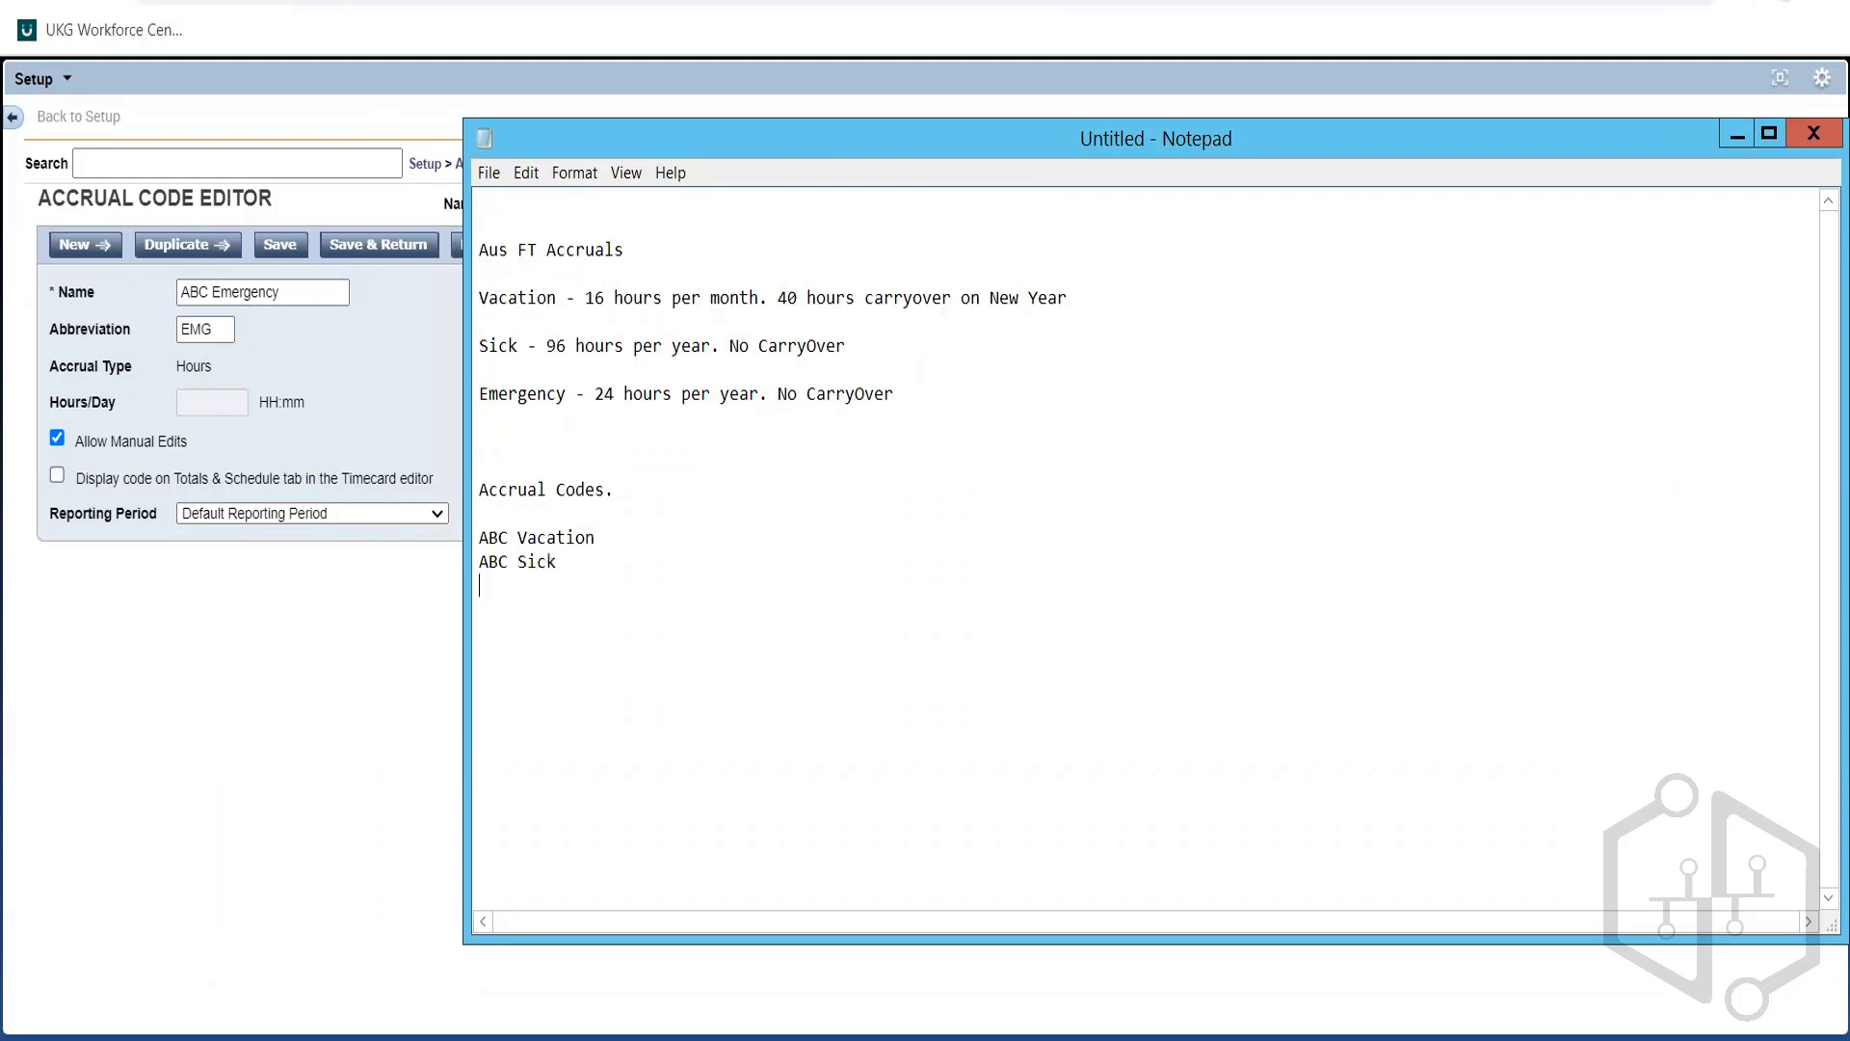
text(ABC Emergency)
key(Return)
key(Return)
key(Return)
drag(618, 489, 471, 489)
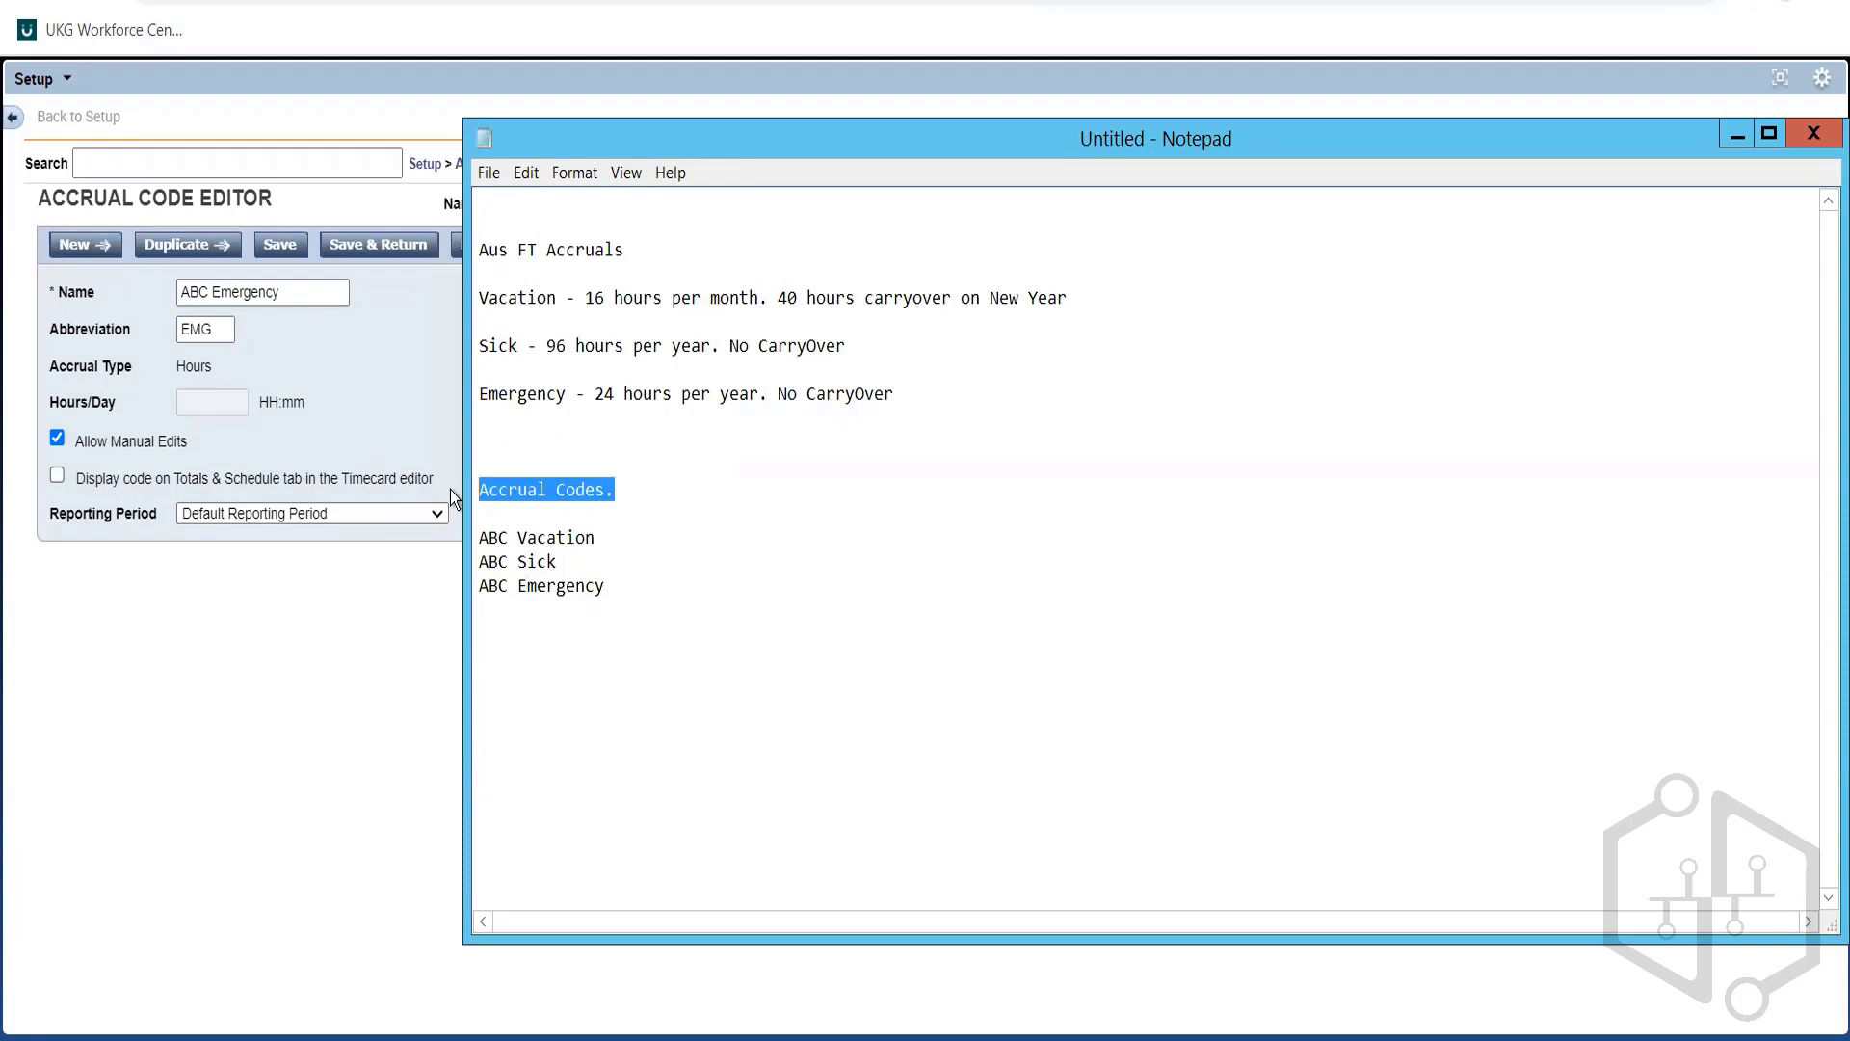
click(534, 654)
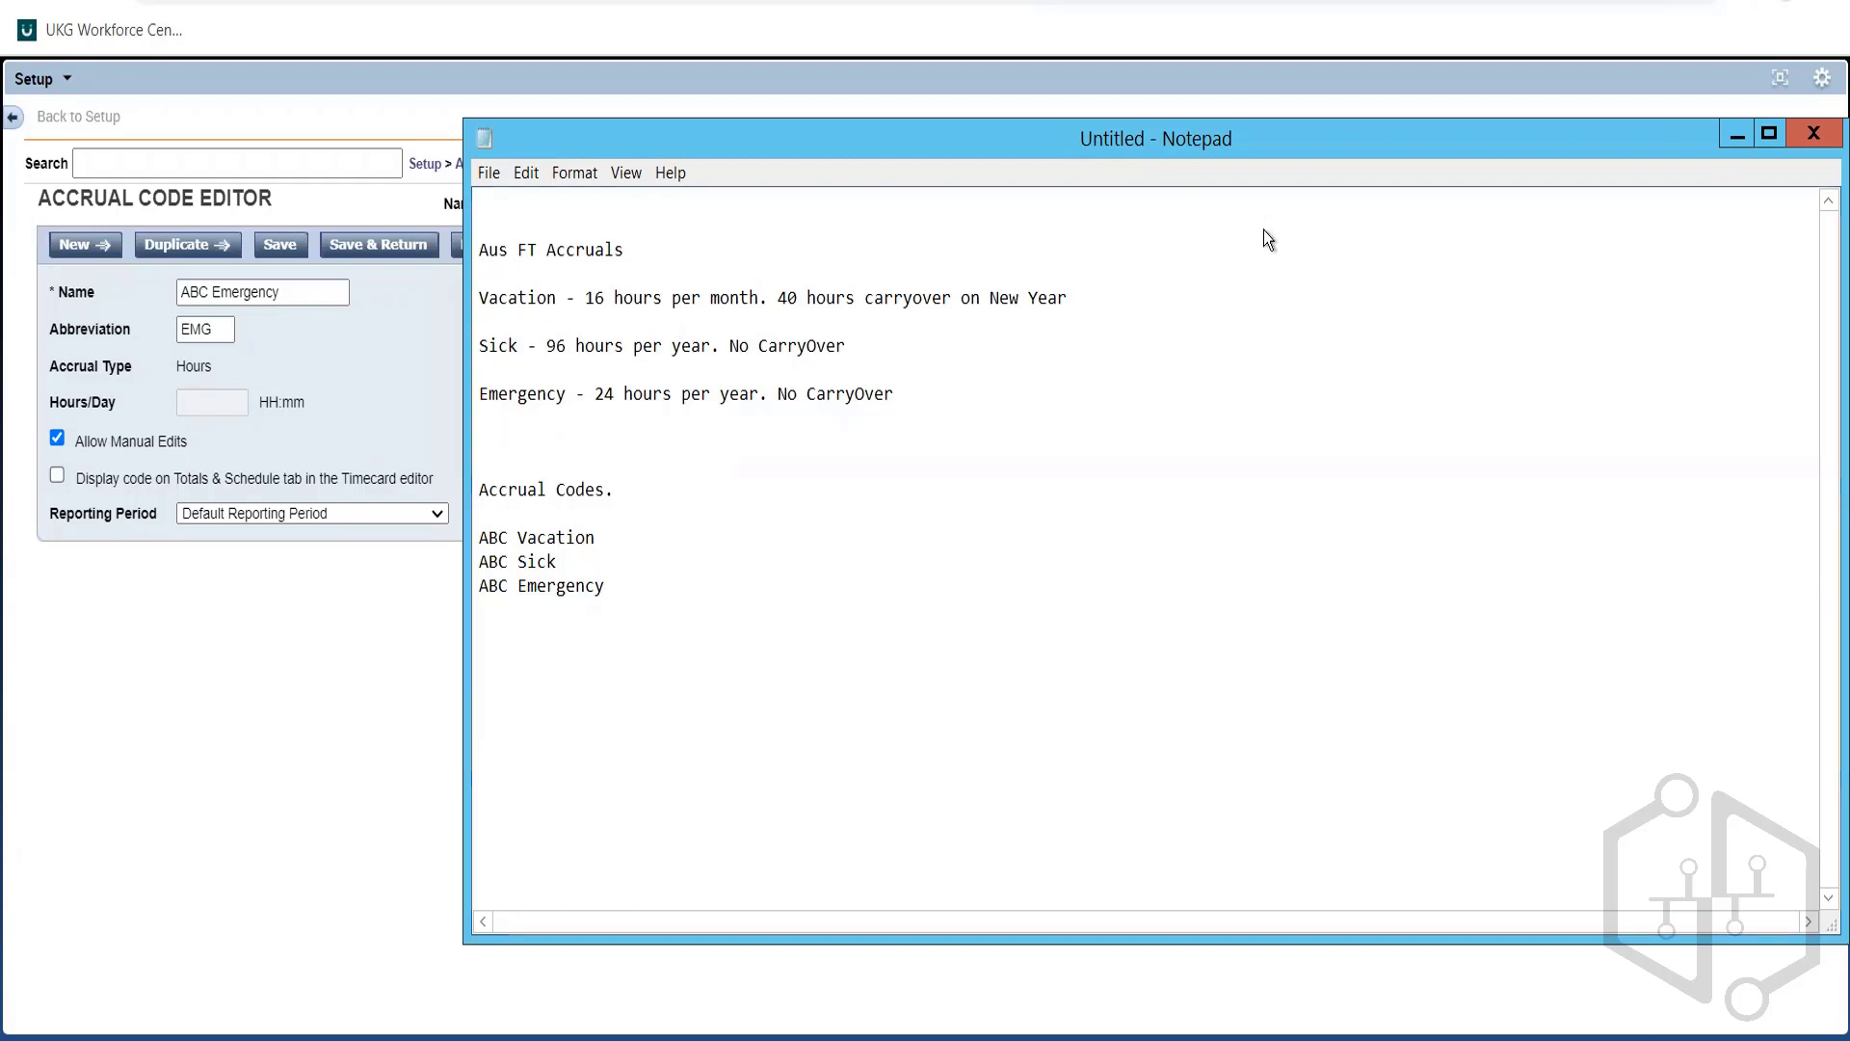
Save the notes to the Desktop as a text document named AccrualPolicySample
key(ctrl+s)
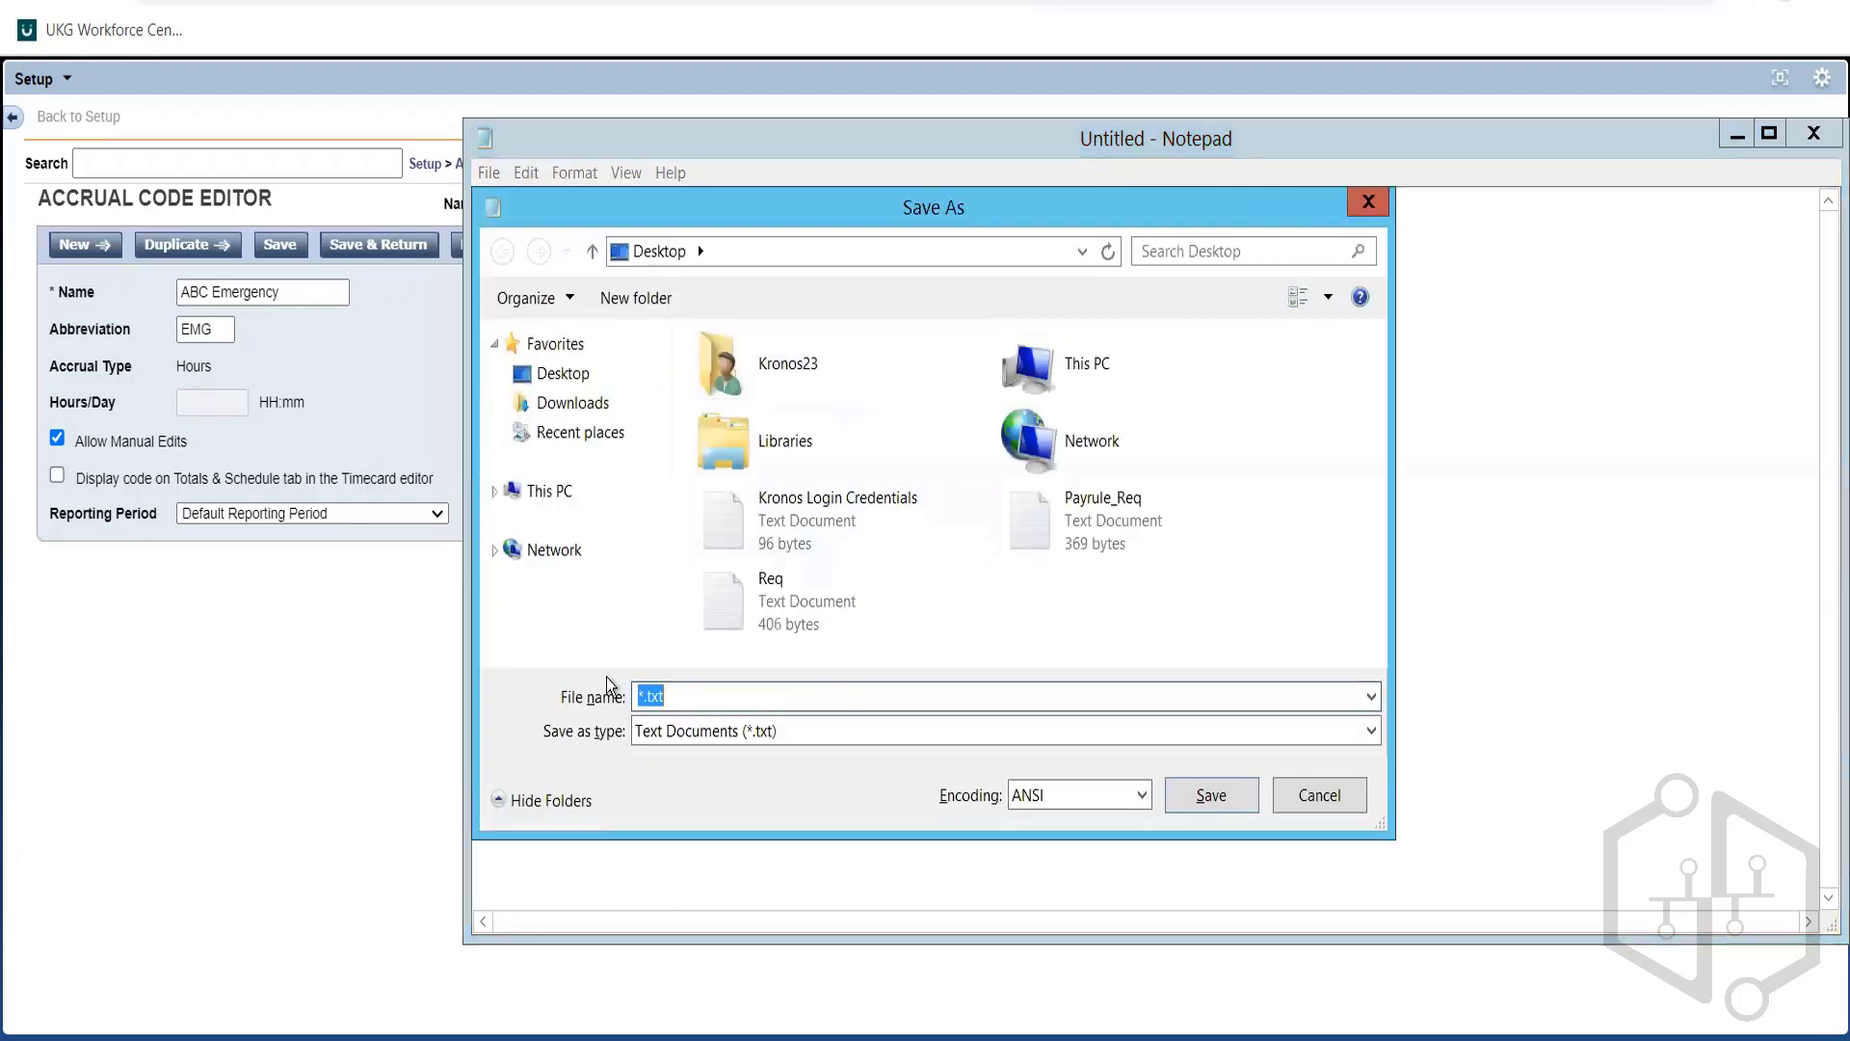
text(AccrualPOlicy)
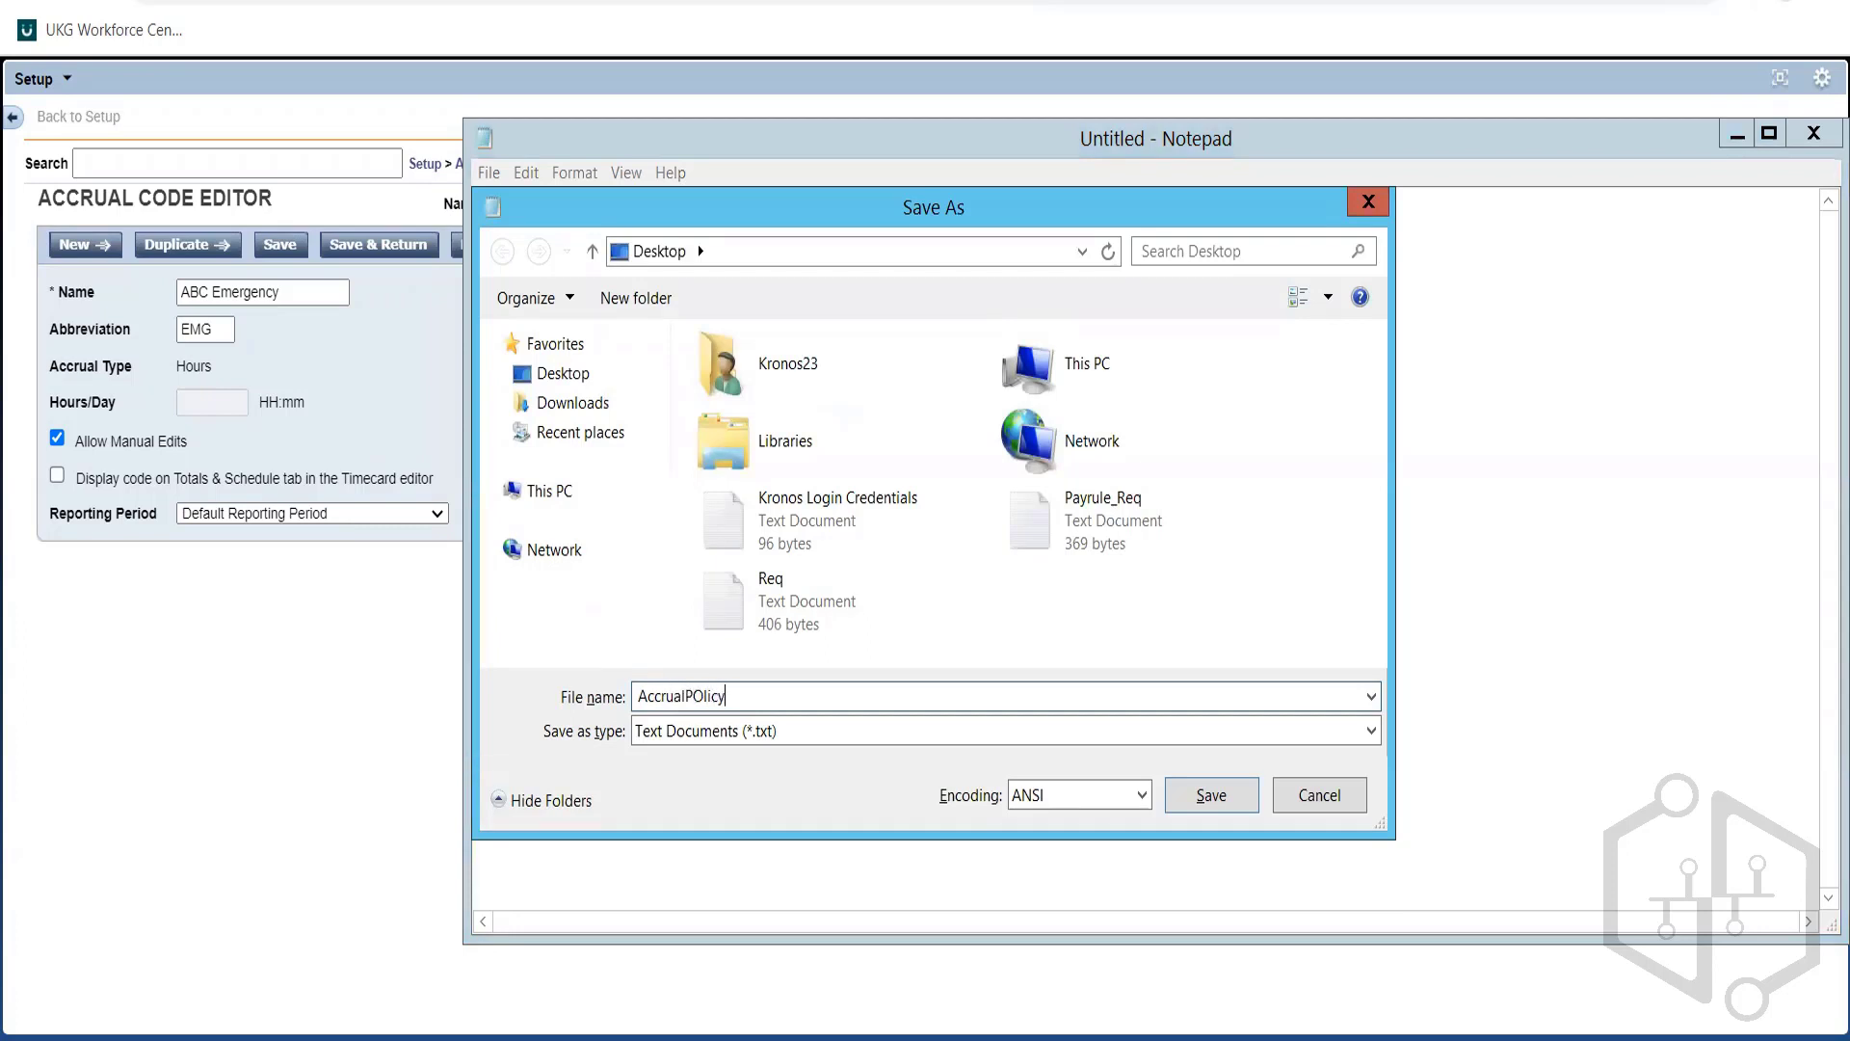
key(BackSpace)
key(BackSpace)
key(BackSpace)
key(BackSpace)
key(BackSpace)
text(olicySample)
key(Return)
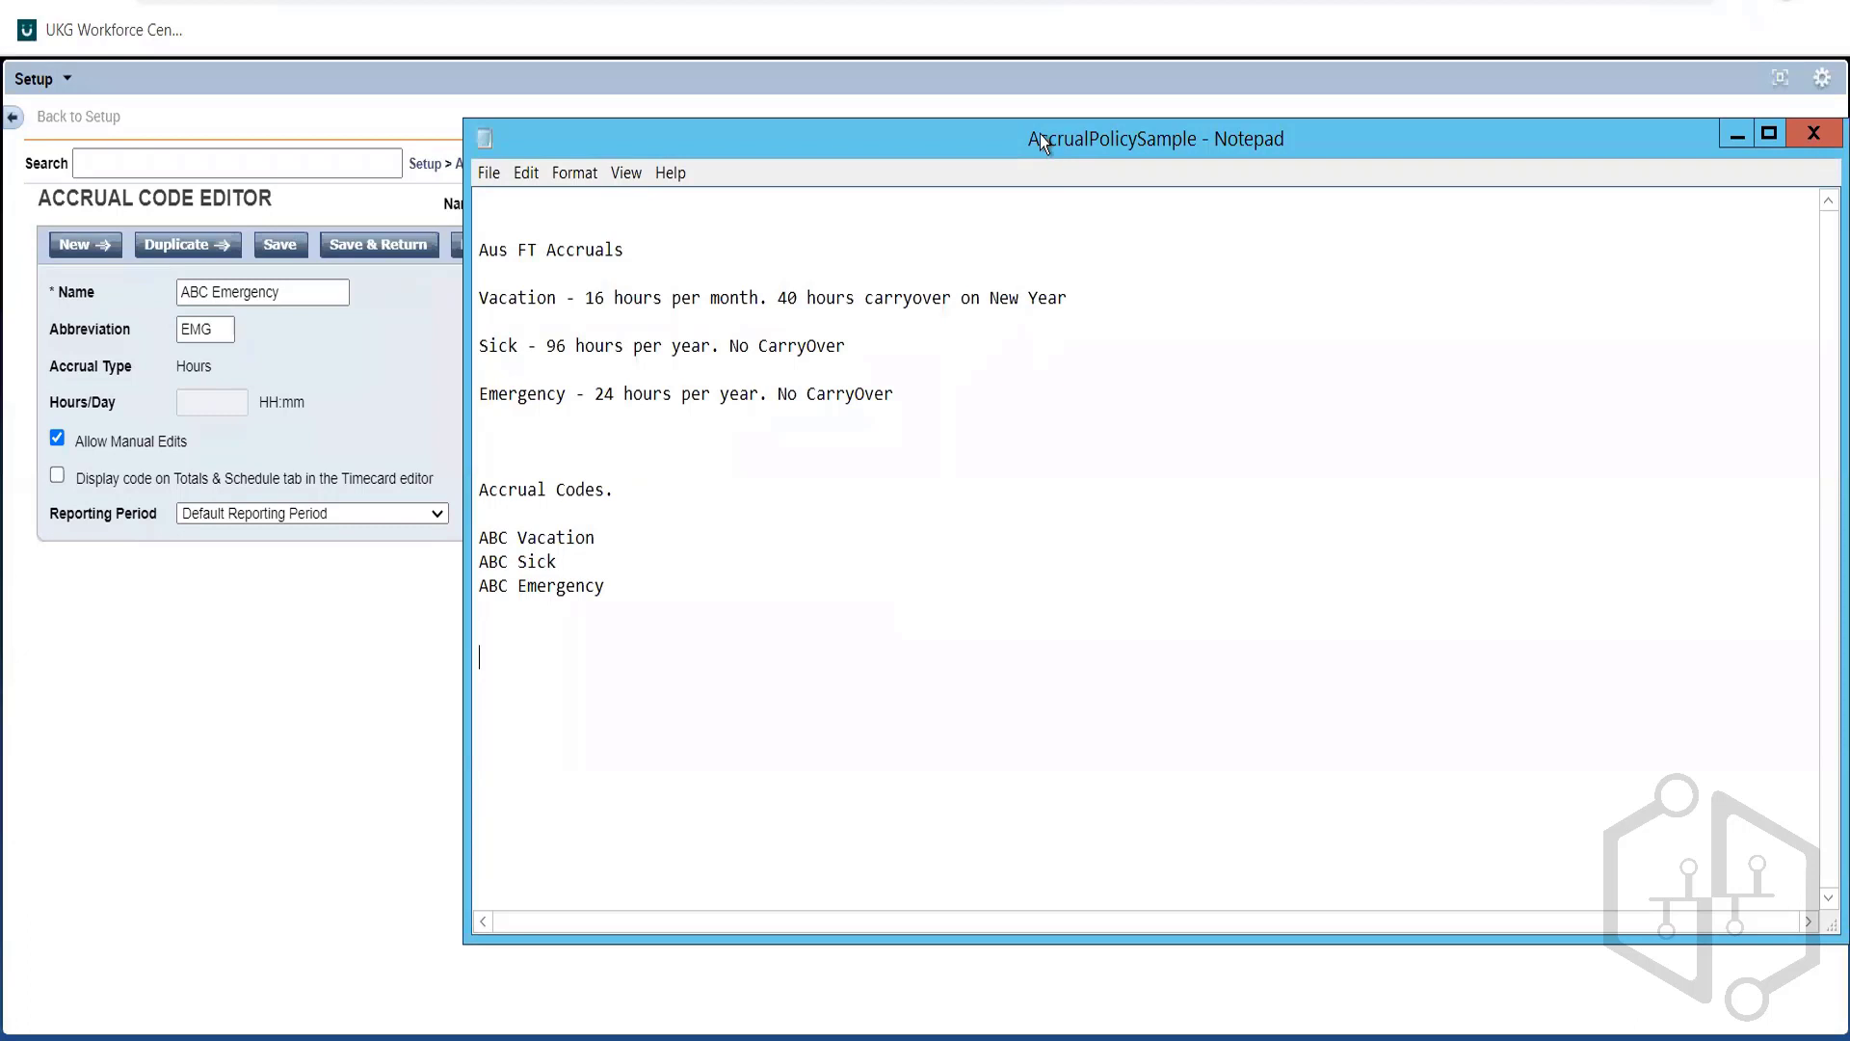
Put the notes away and open the Dates list of the Accruals setup in UKG Workforce Central
drag(1040, 136, 952, 148)
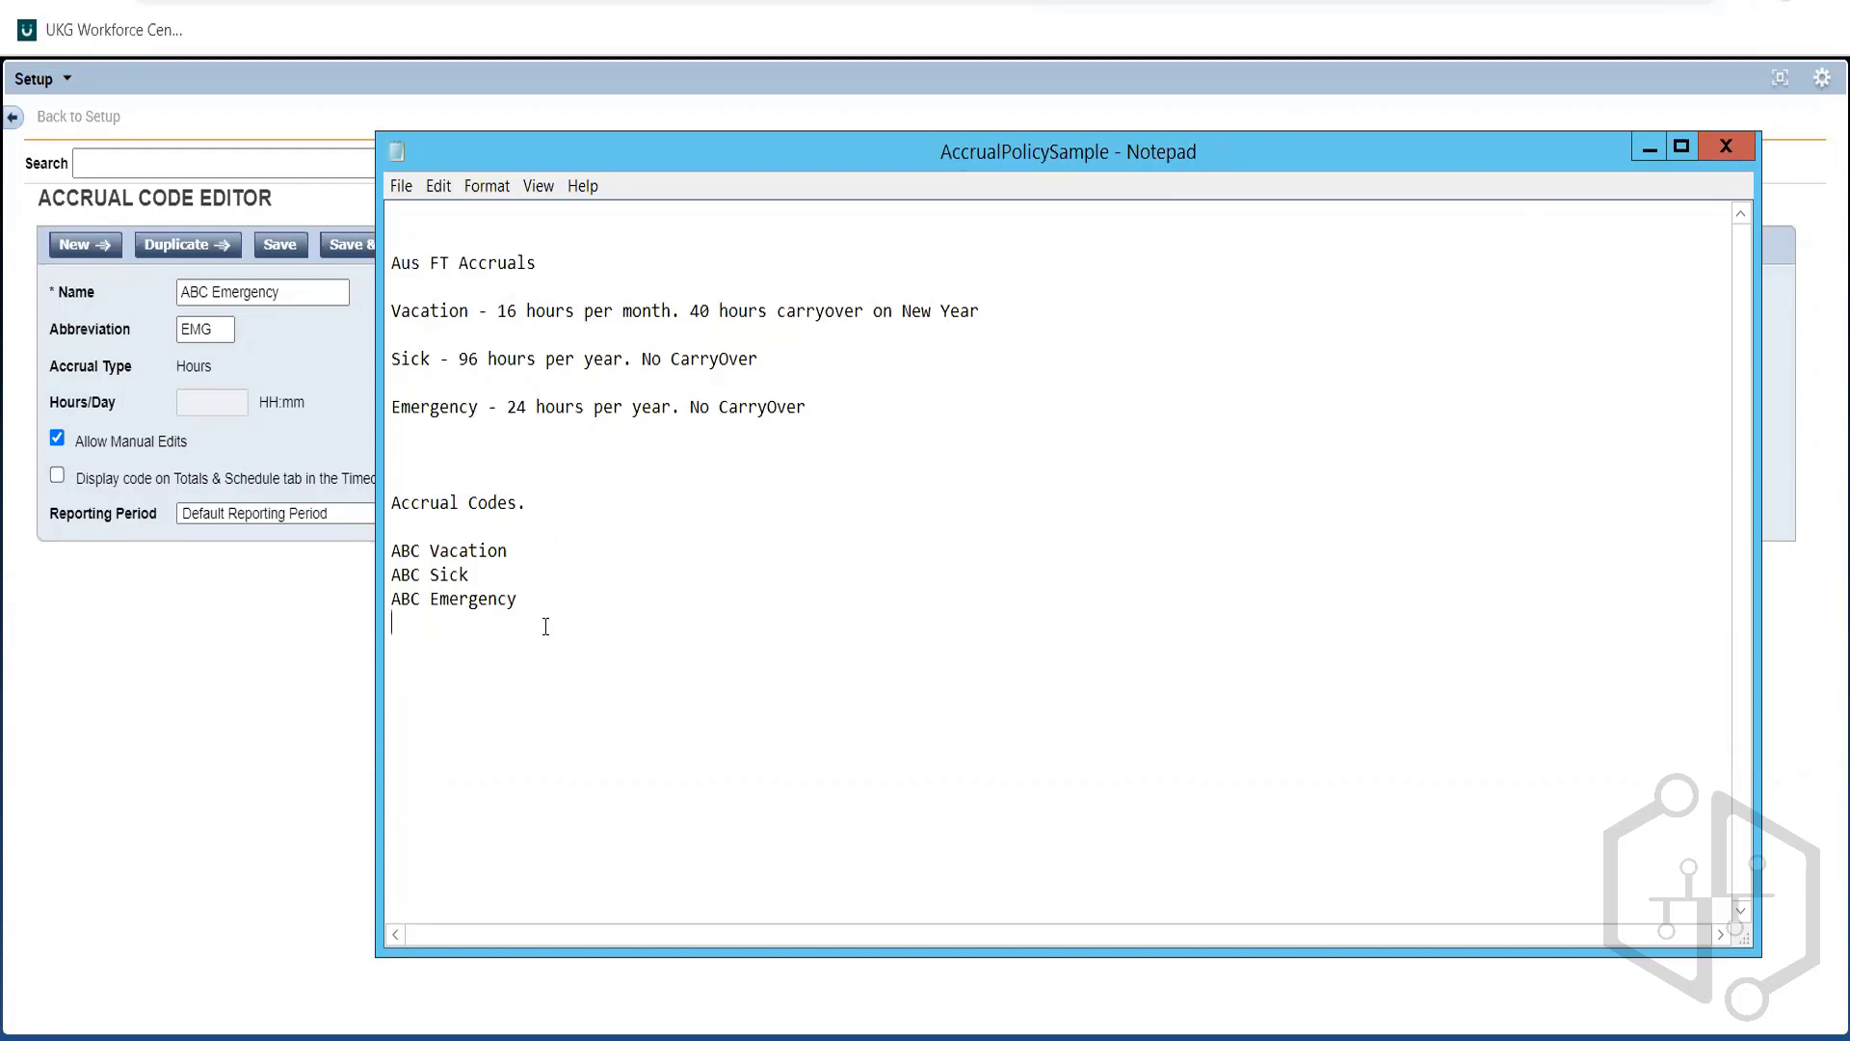
click(1643, 155)
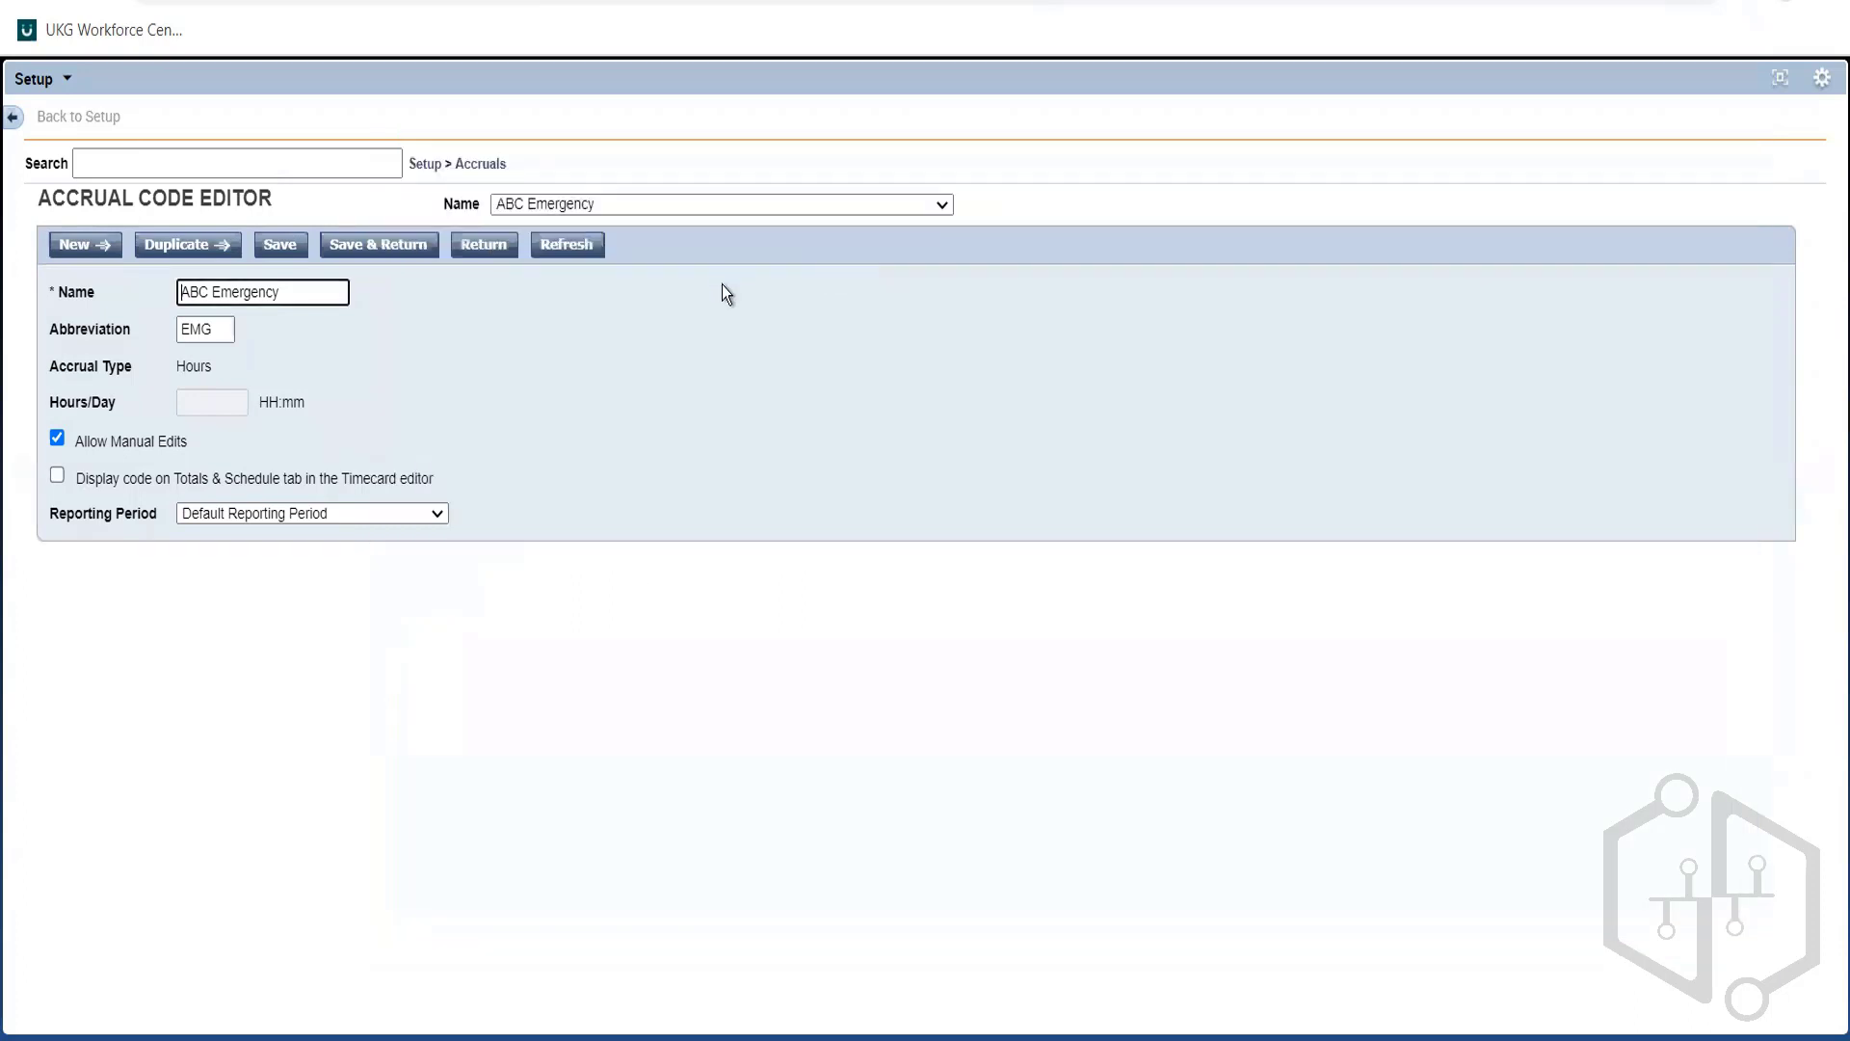
click(480, 164)
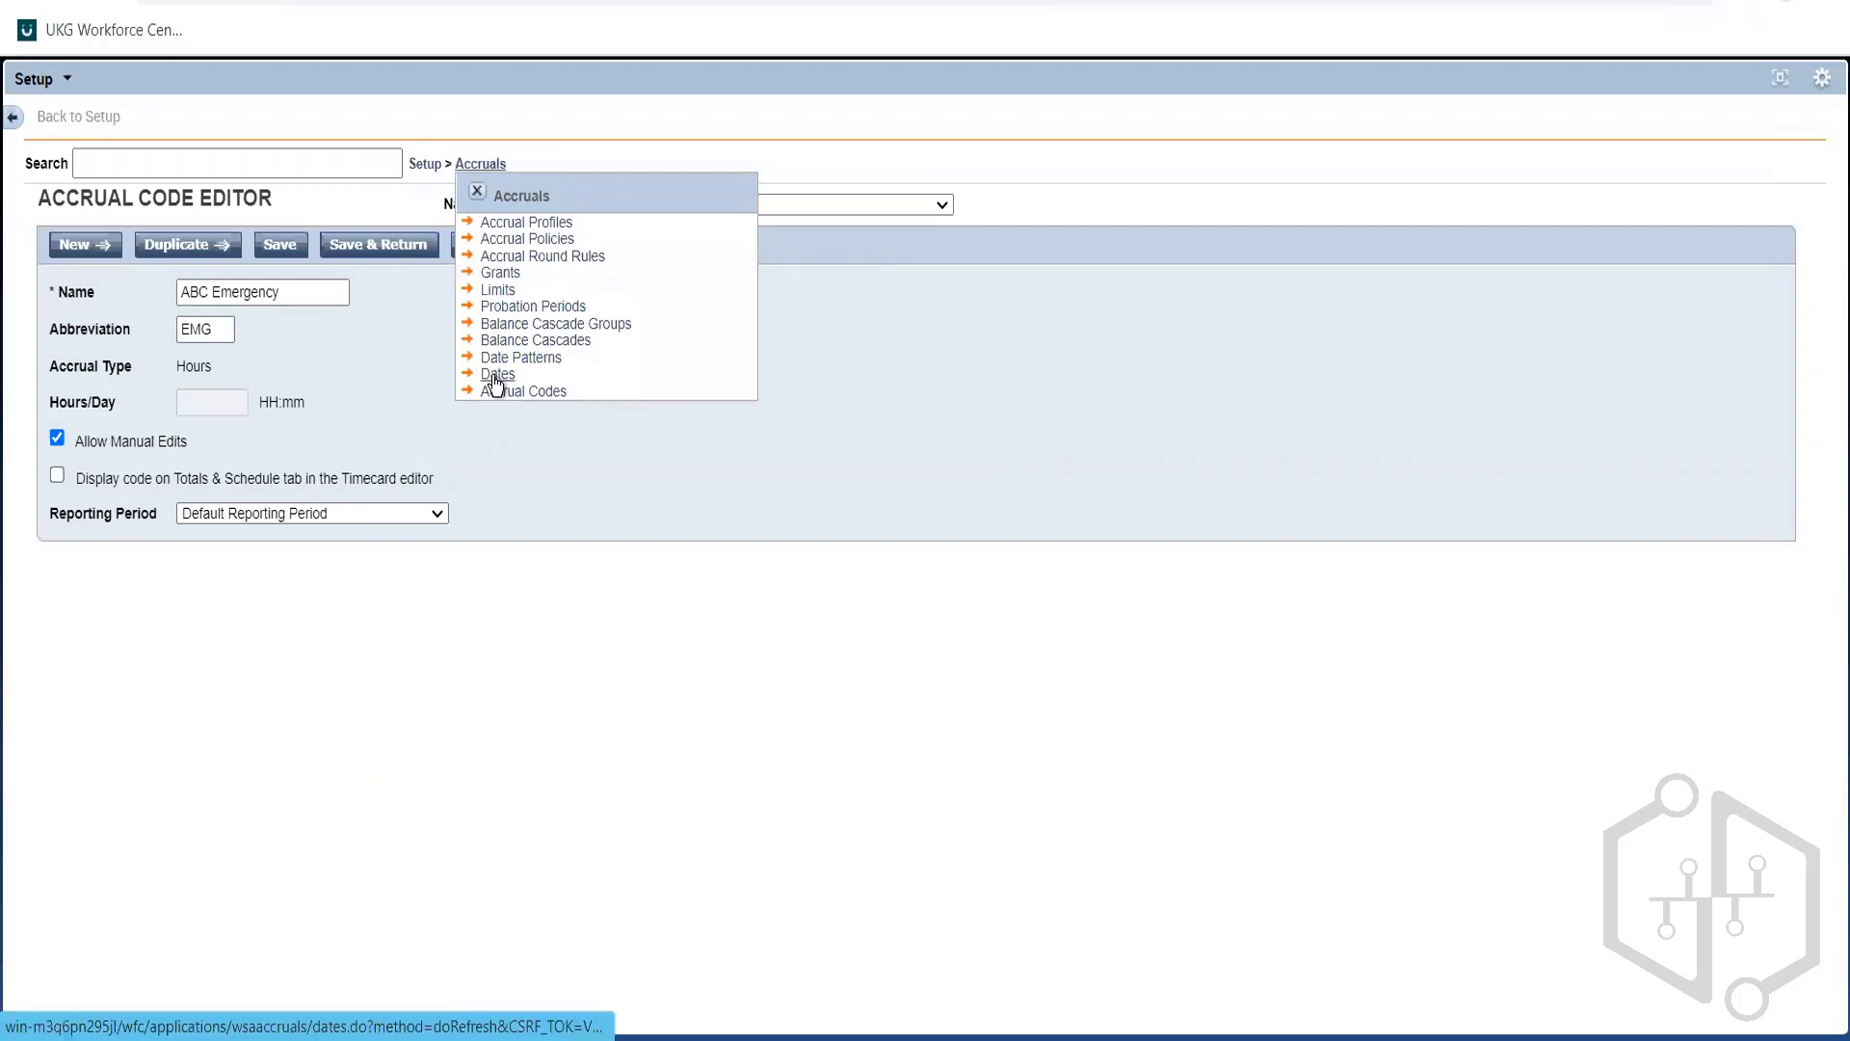
click(496, 375)
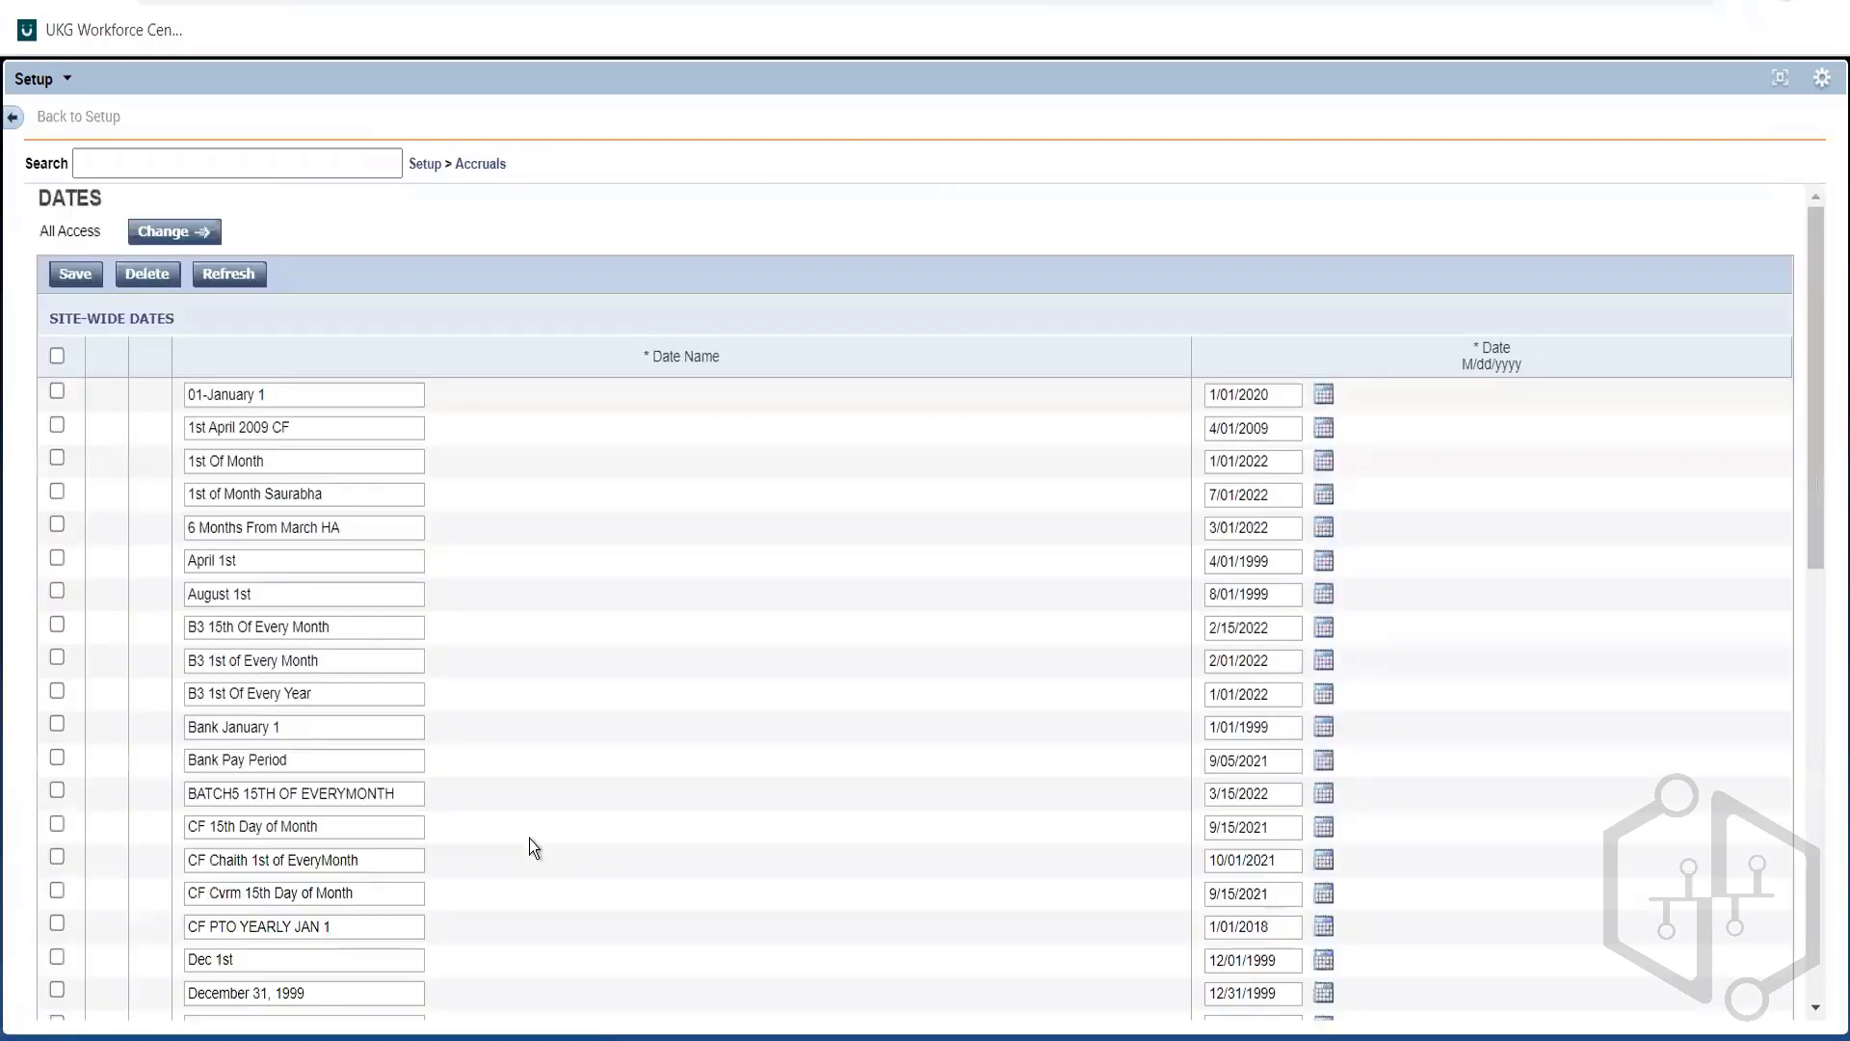
Switch to Notepad, check the monthly hours on the Vacation line, and move the window lower over the Dates list
key(alt+Tab)
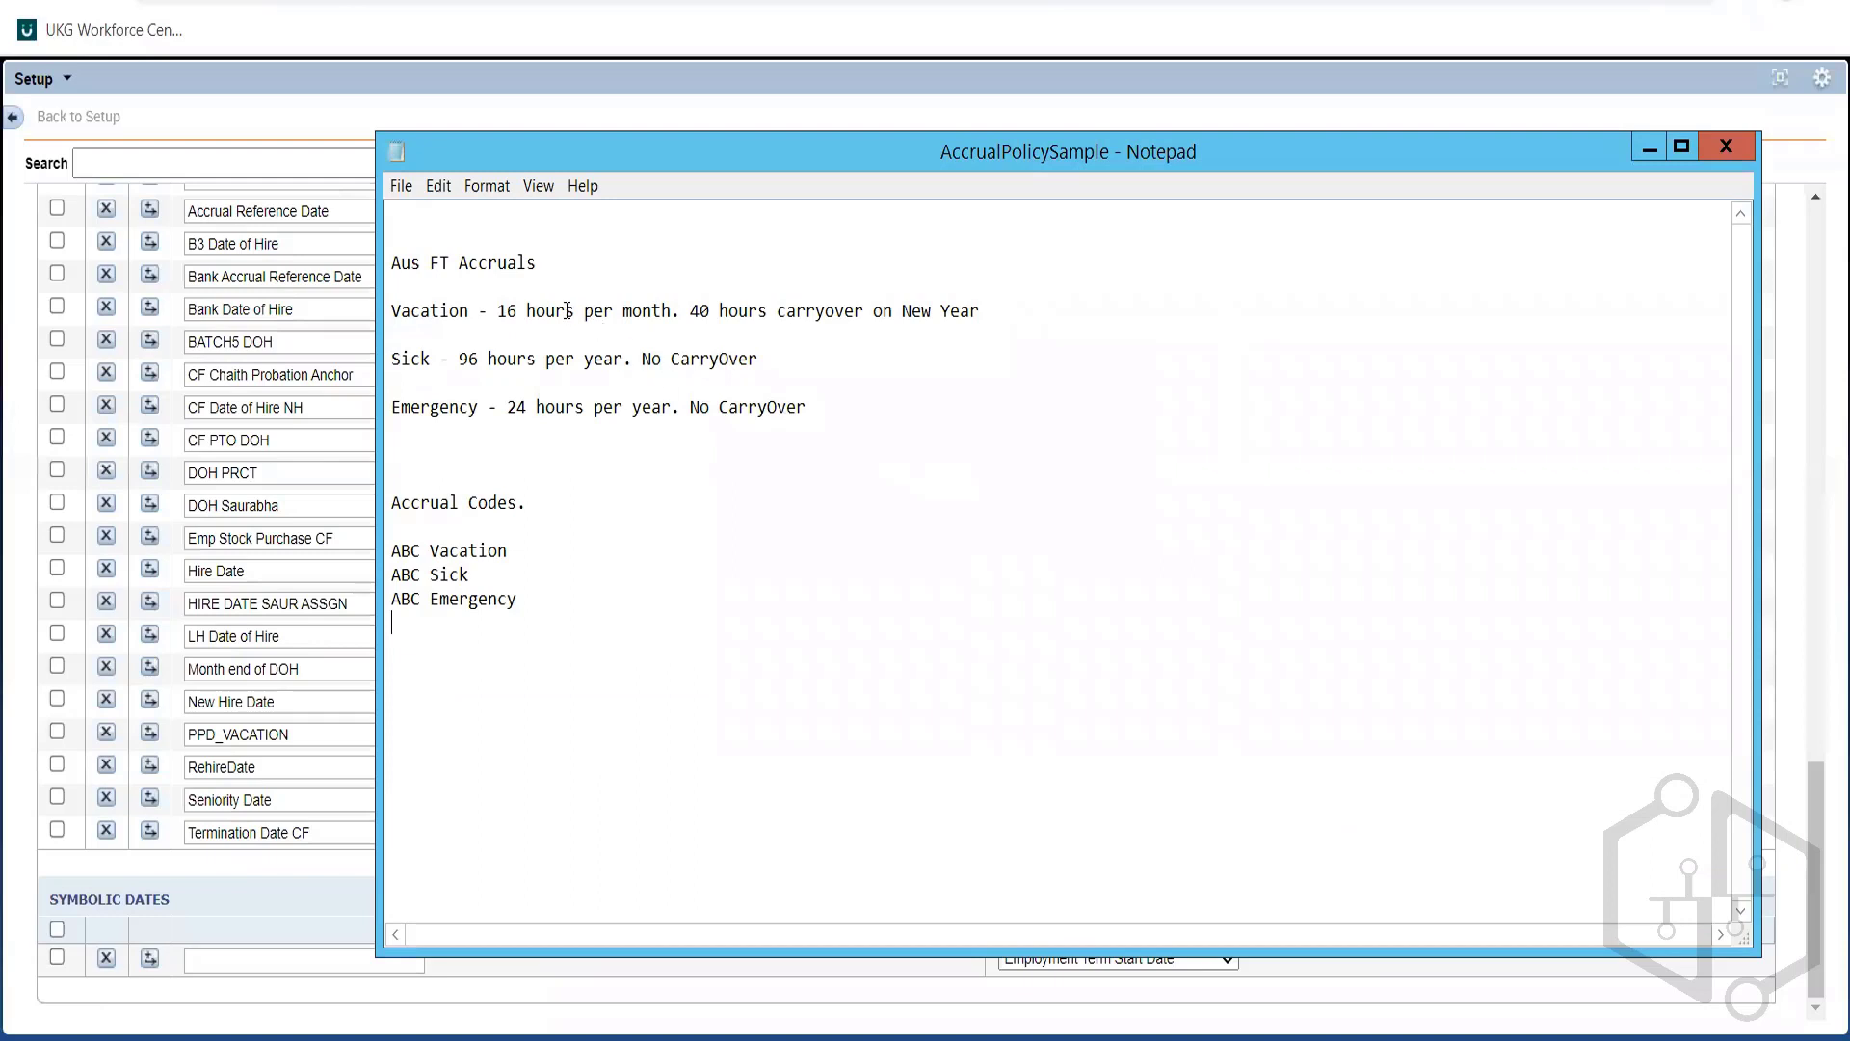
double_click(568, 310)
click(568, 311)
double_click(567, 310)
drag(957, 156, 946, 287)
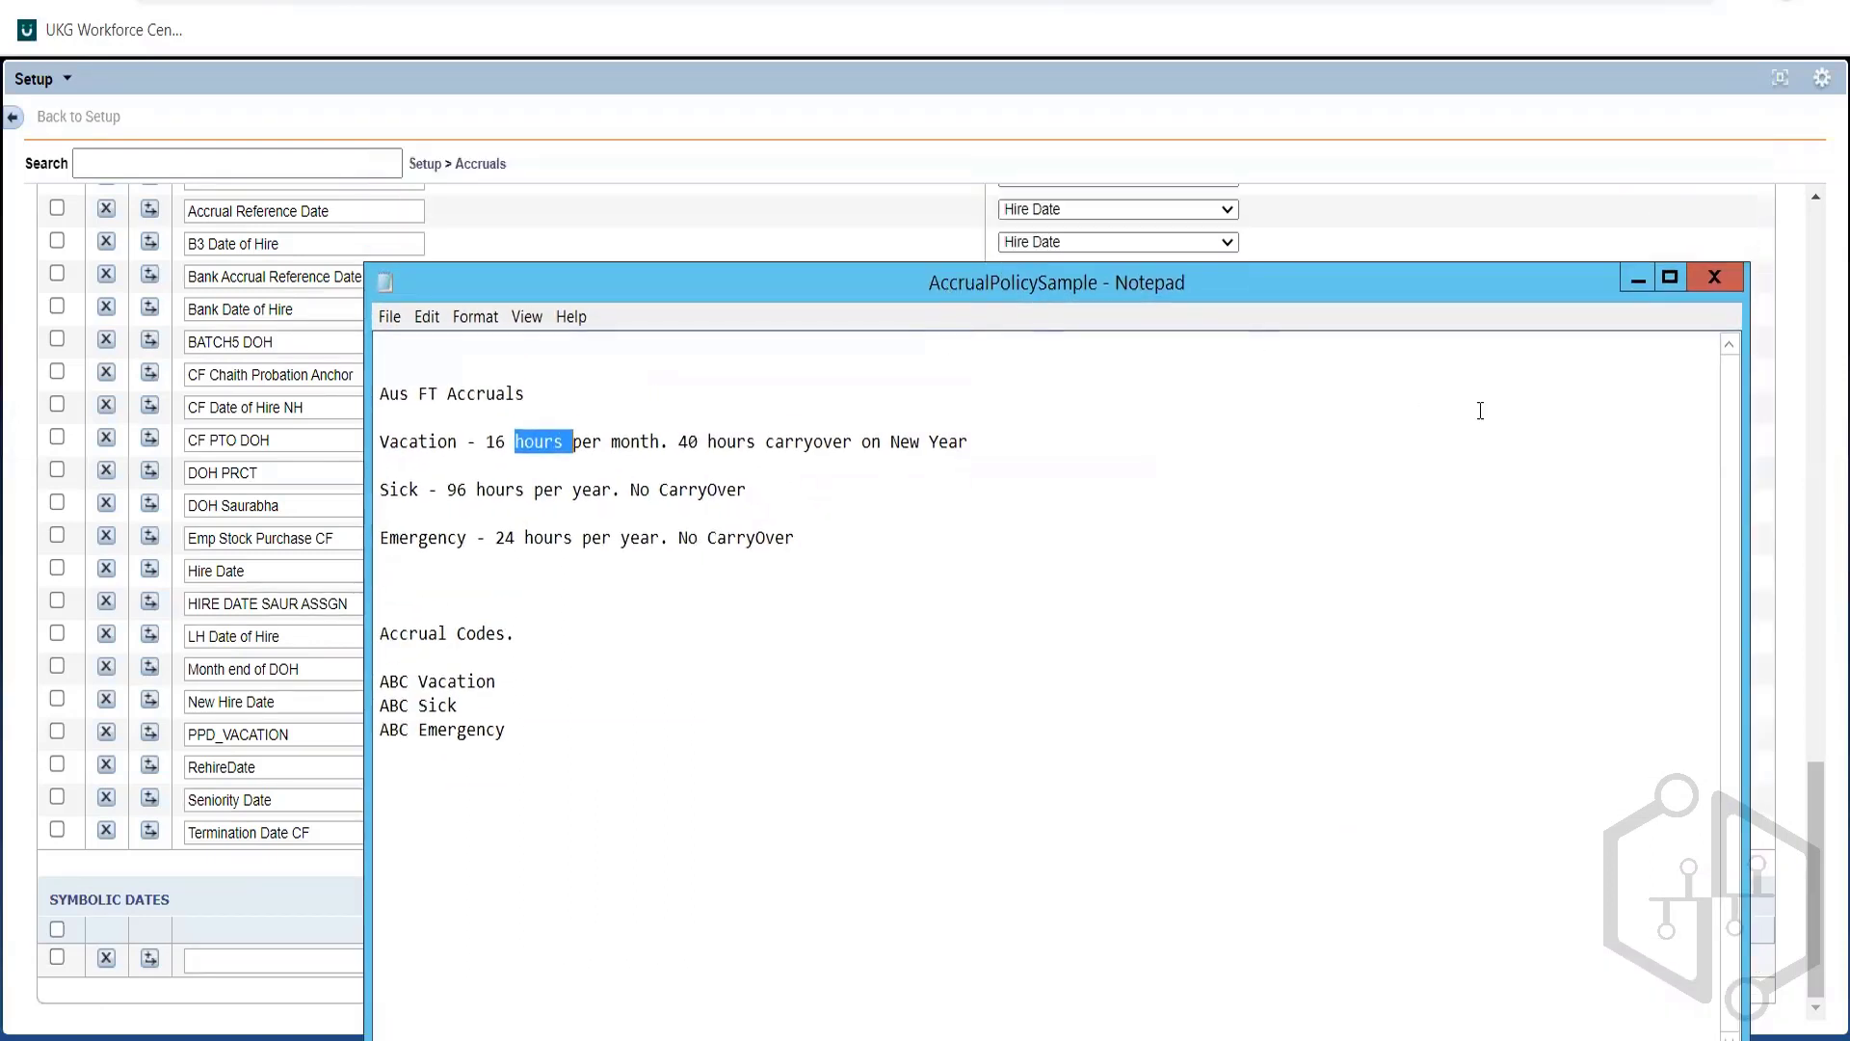
Return to UKG Workforce Central and examine the name and date of the 01-January 1 entry in the site-wide dates
click(1812, 236)
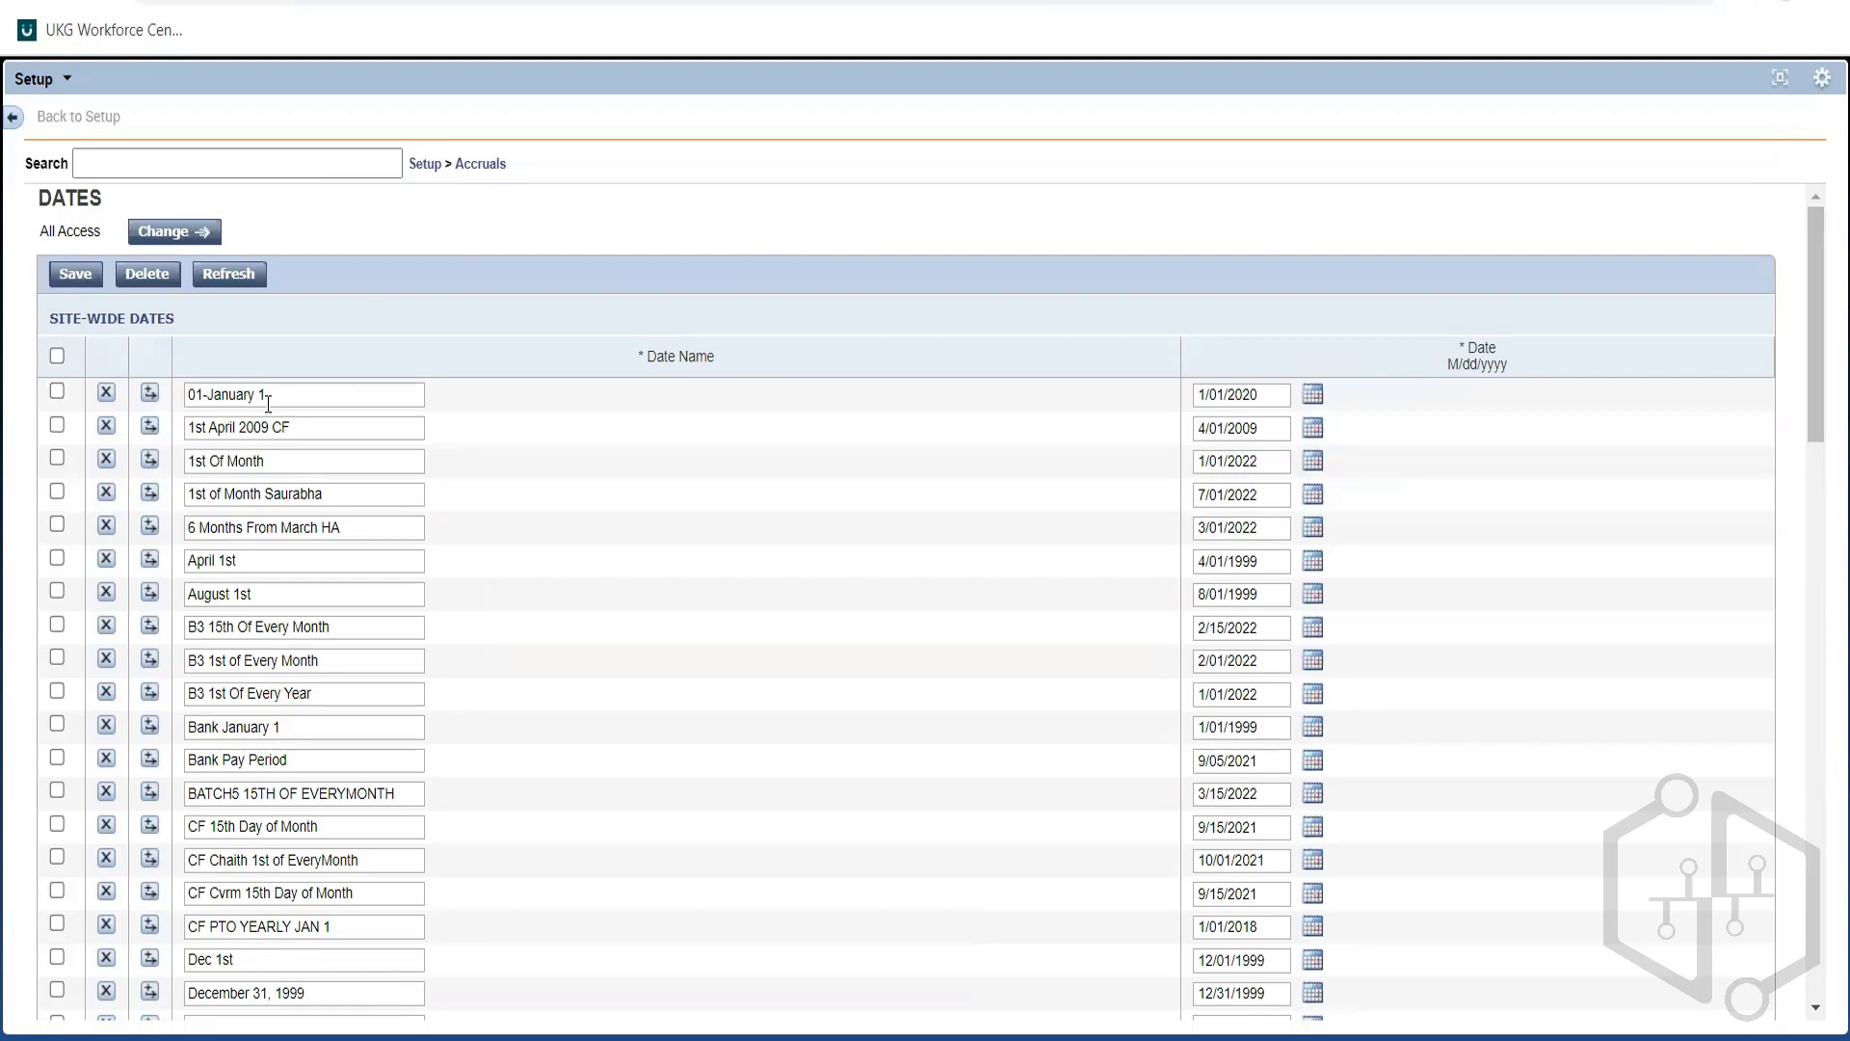
click(268, 401)
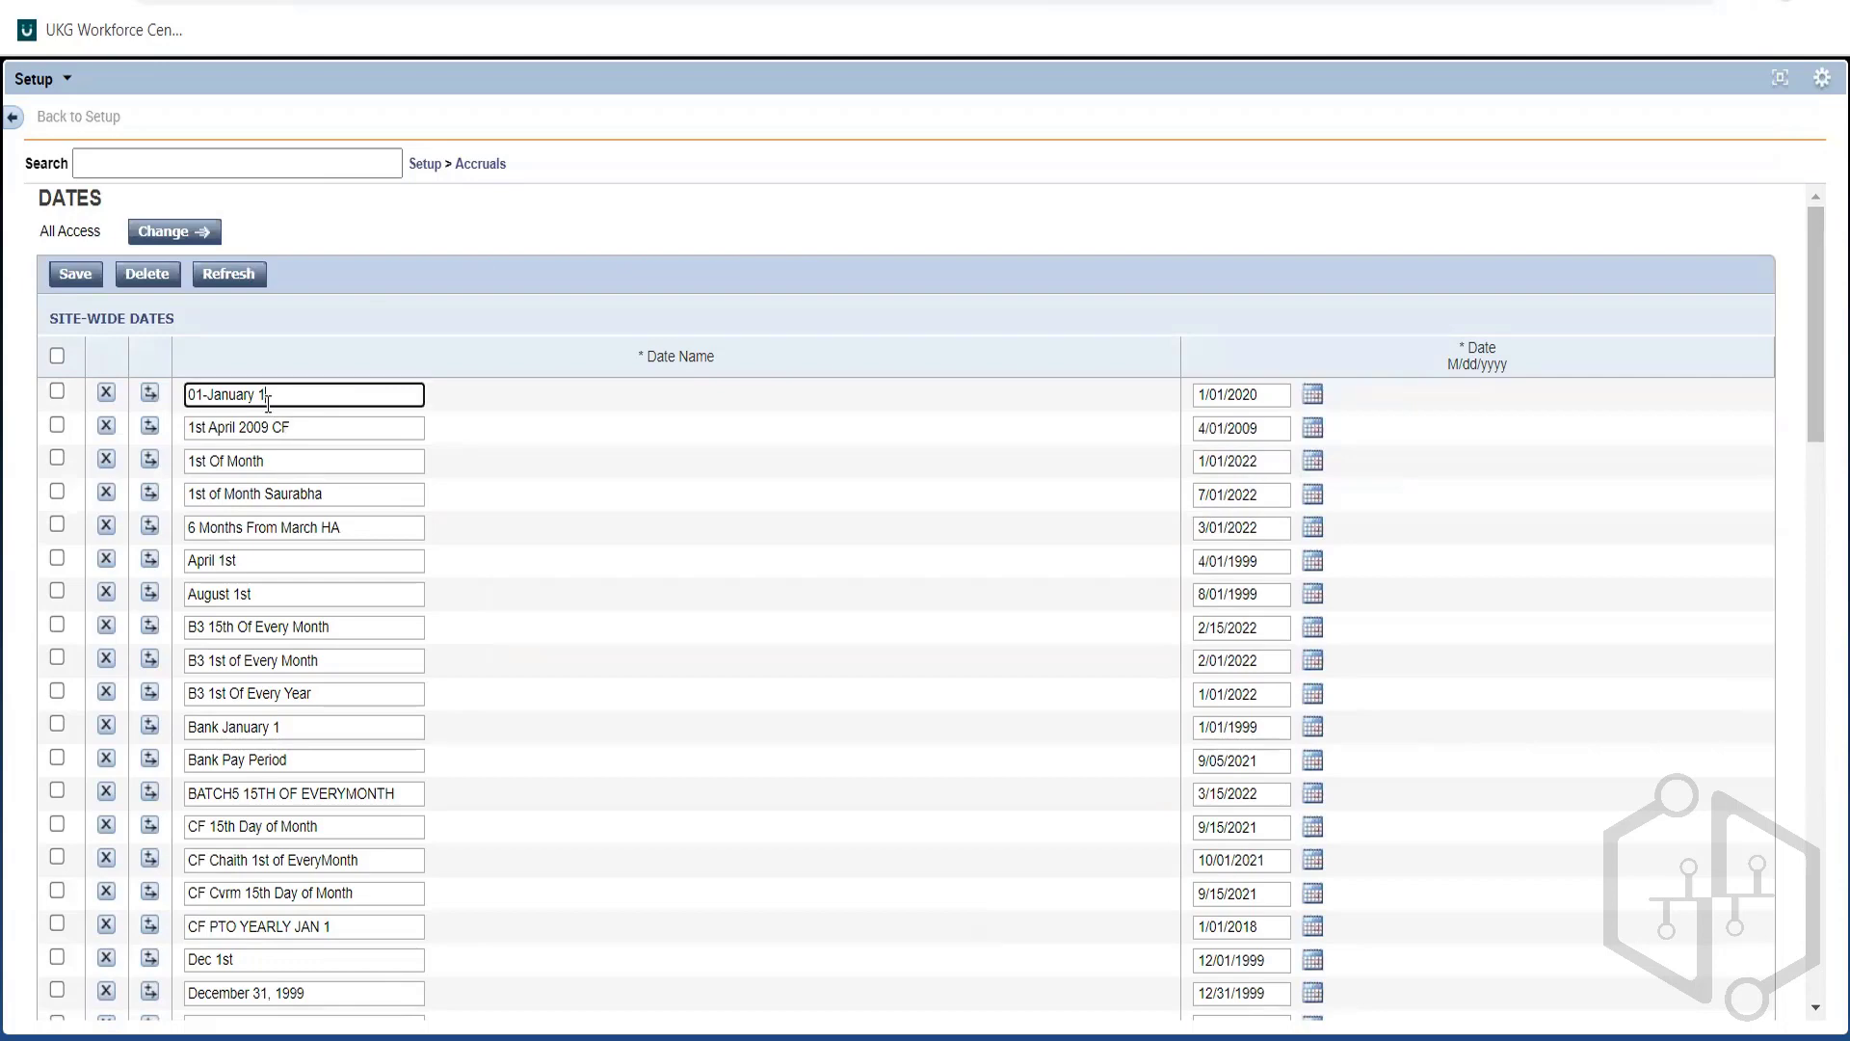
triple_click(1265, 394)
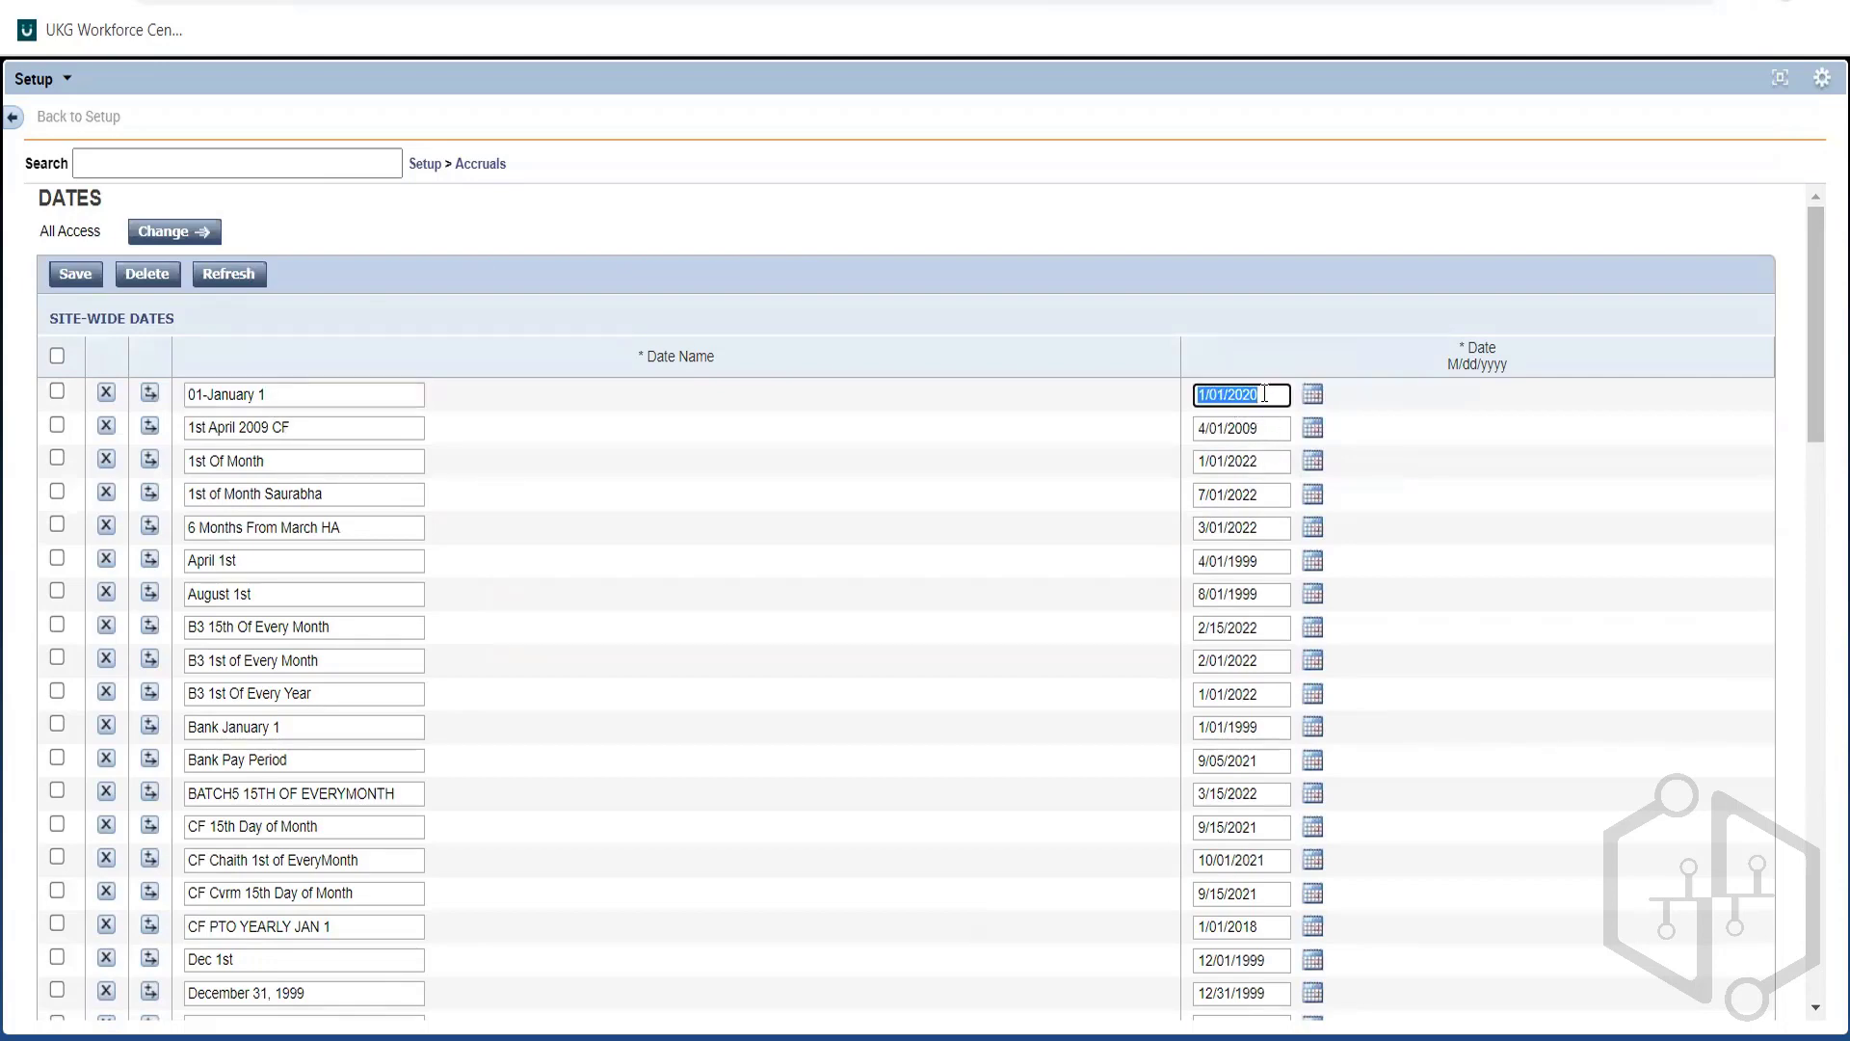
Switch to the Notepad notes and append ". No Proration needed." to the end of the Vacation line
key(alt+Tab)
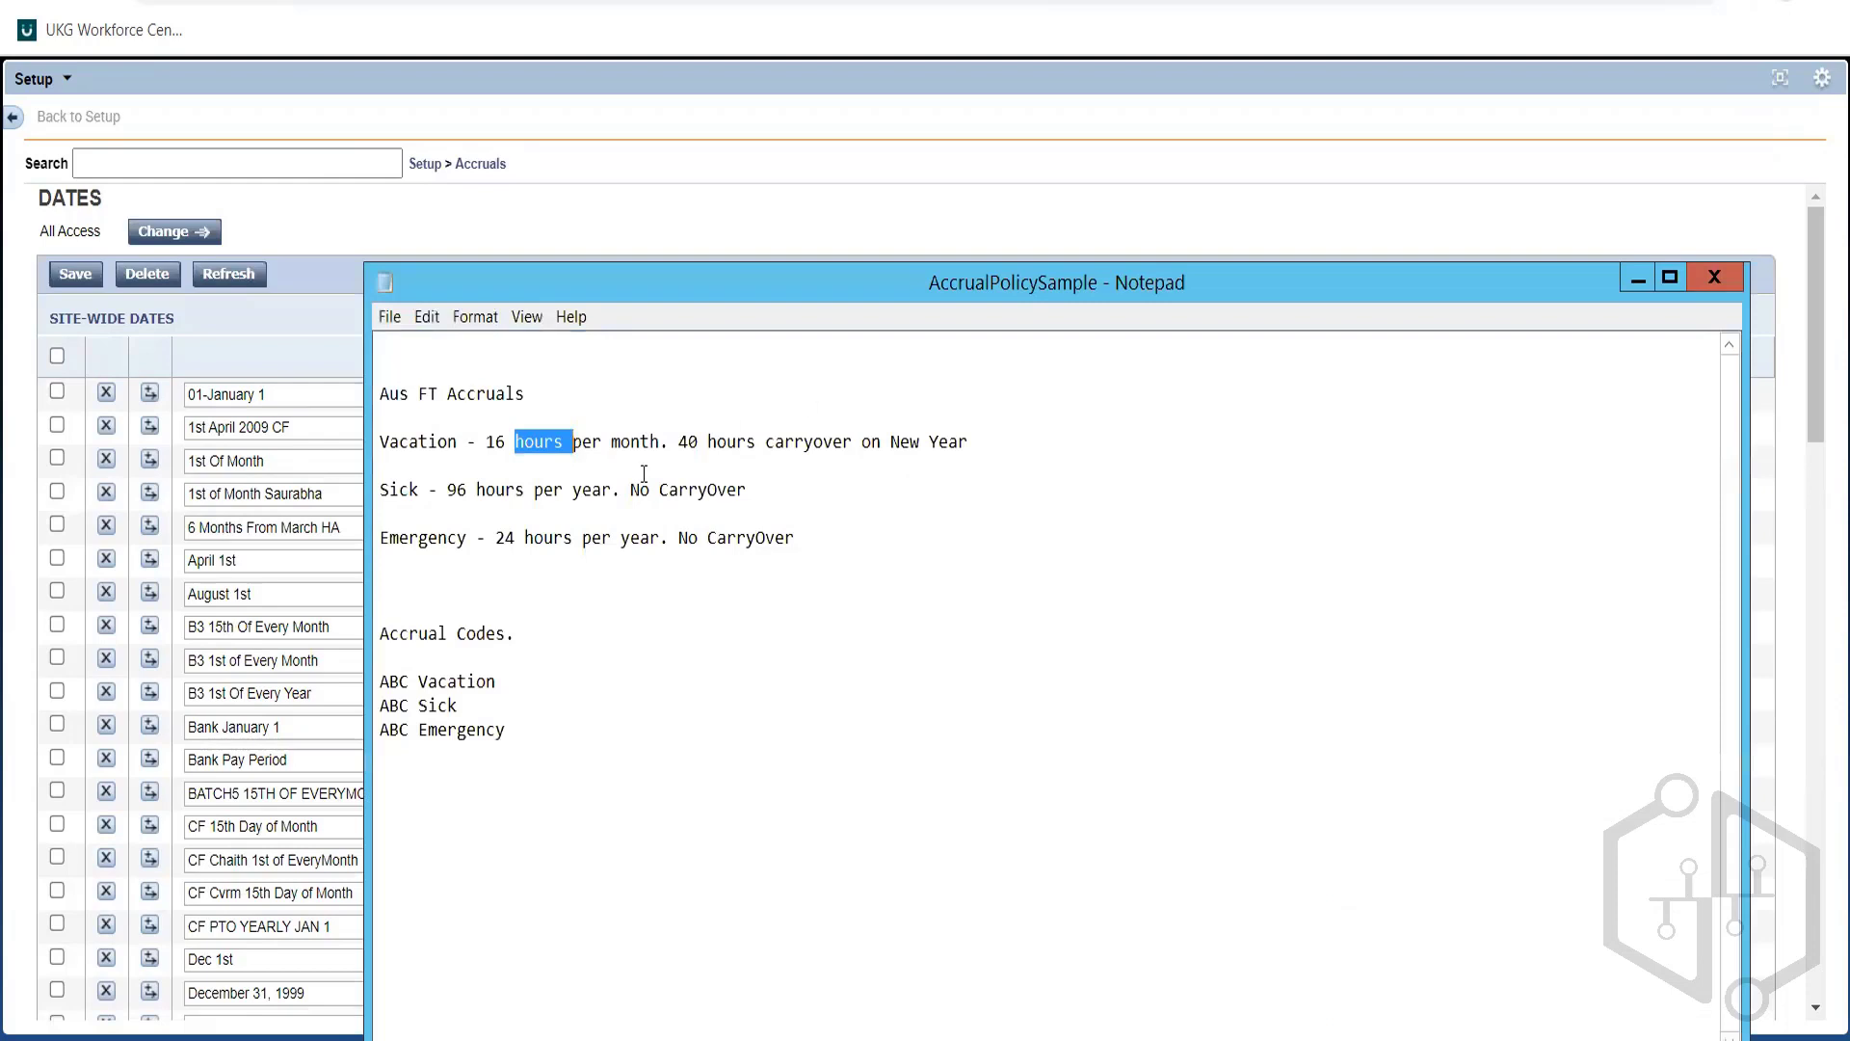
click(416, 475)
click(789, 533)
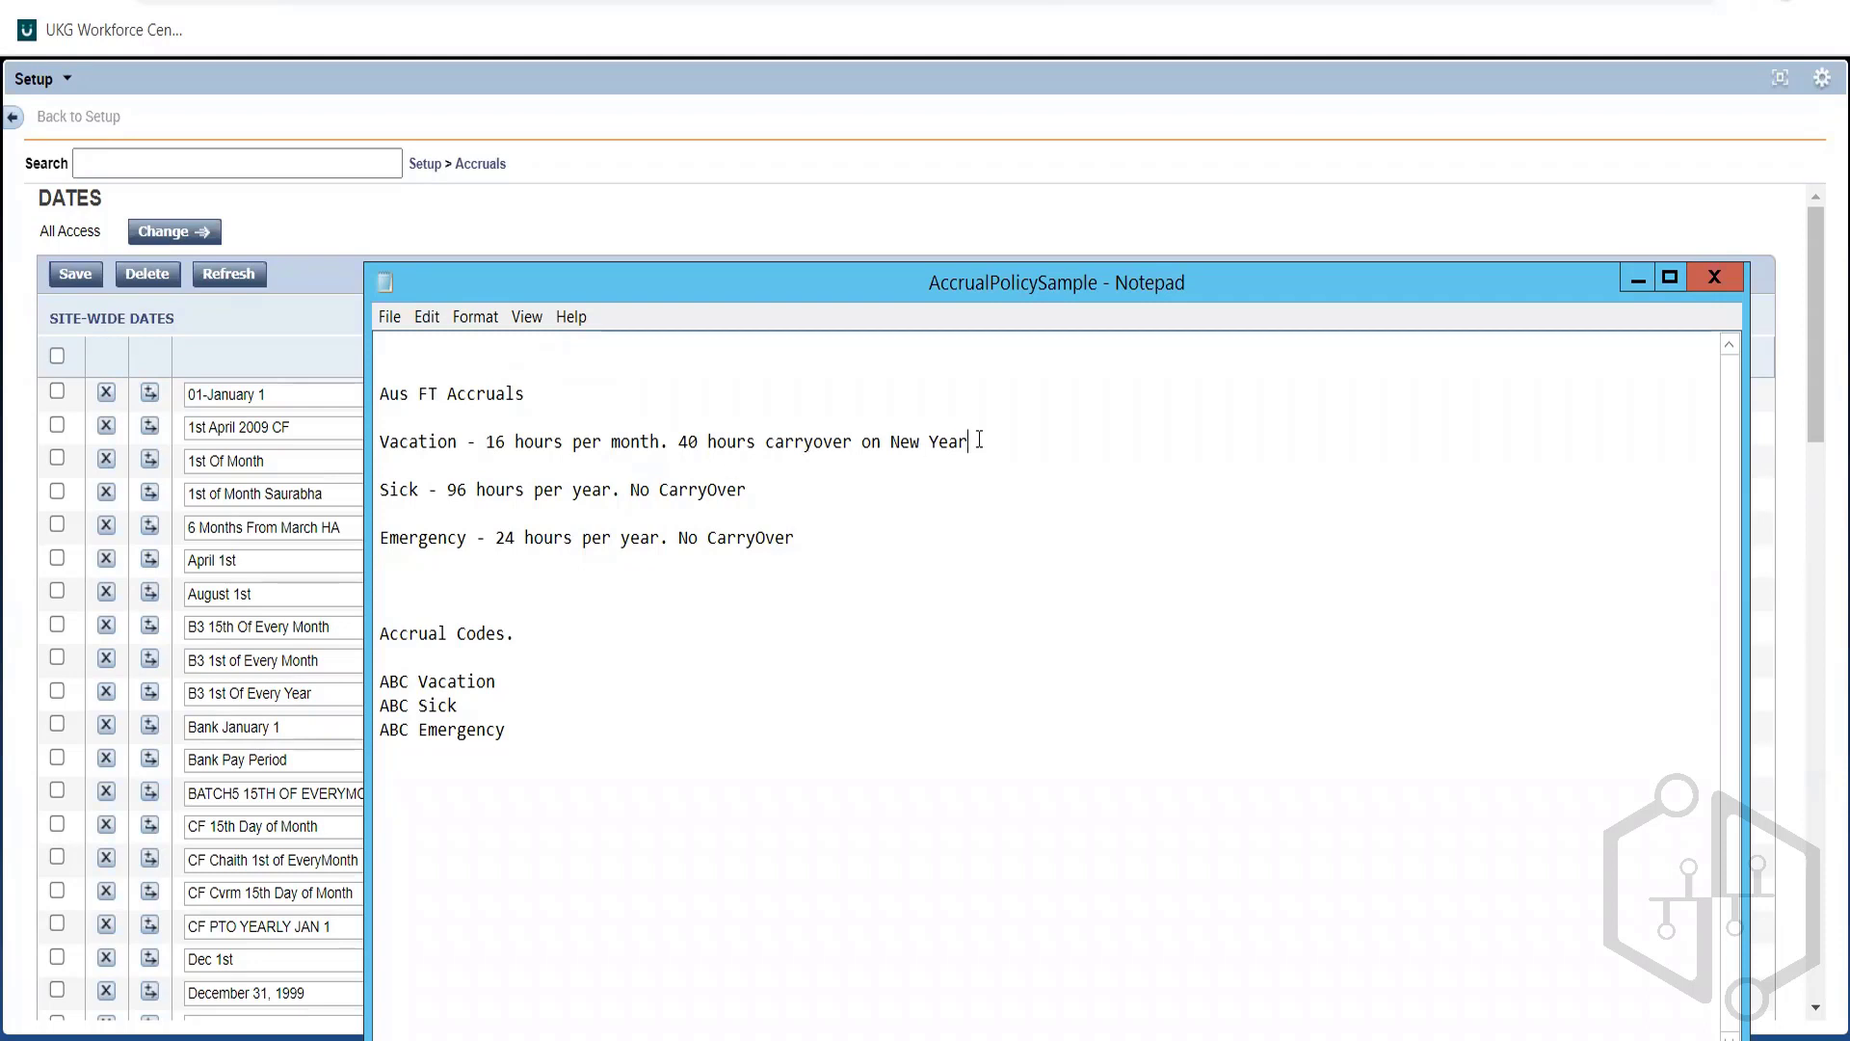
click(782, 490)
click(579, 440)
click(966, 441)
text(.)
text(No Prp)
key(BackSpace)
text(oration nee)
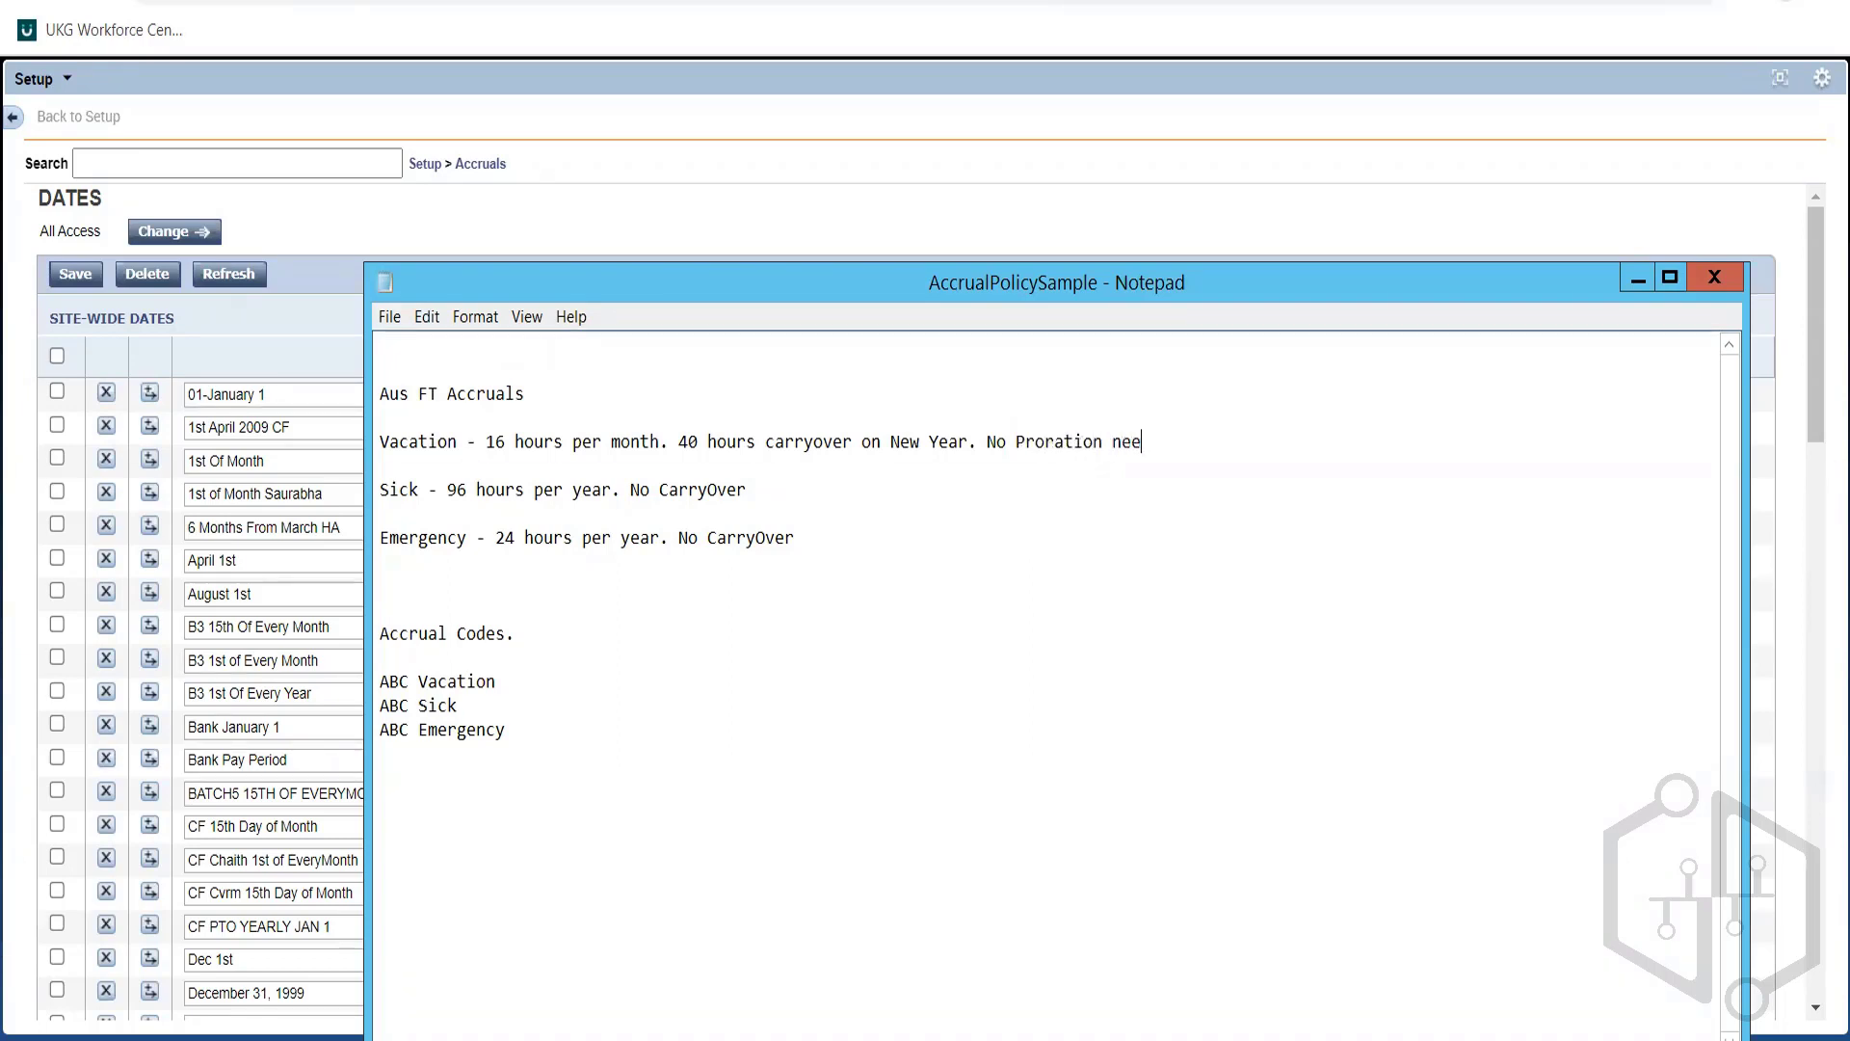
text(ded.)
Append ". Prorate based on Hire Date." to the end of the Sick line
click(1171, 442)
text(. Prorate based)
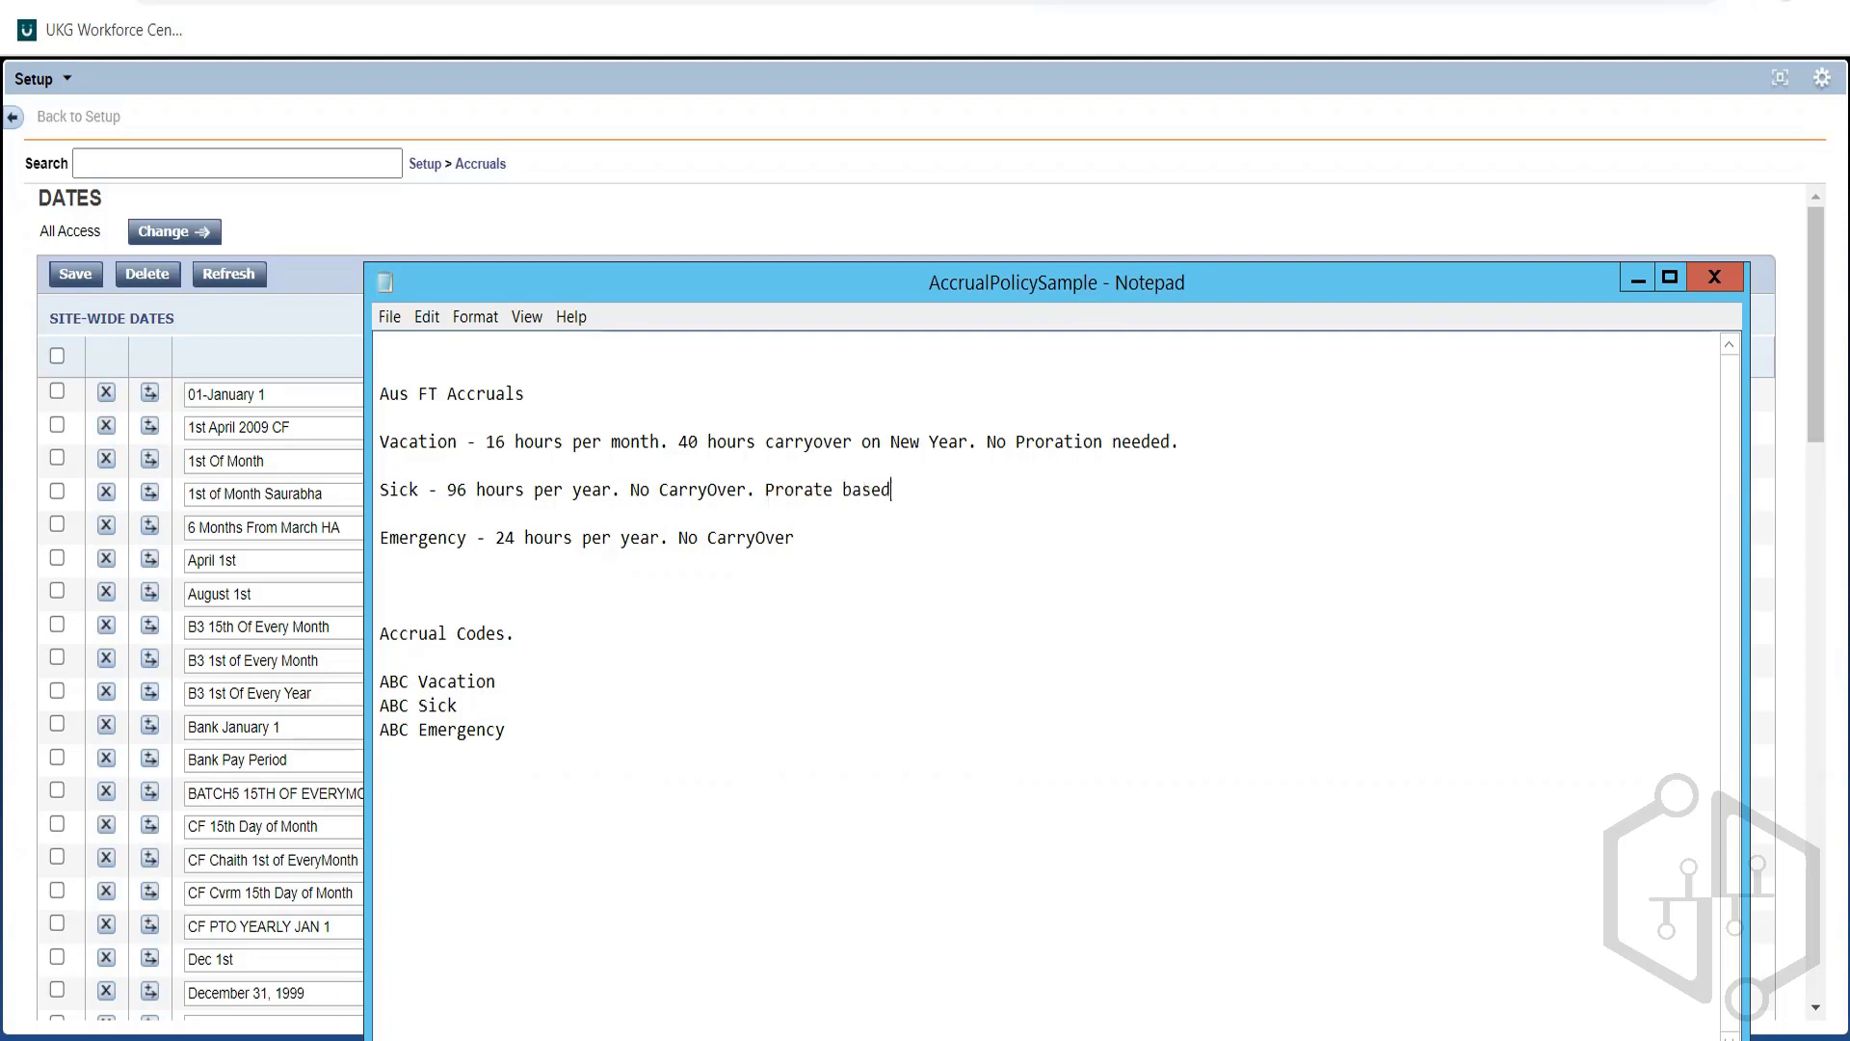
text( on Hire Date.)
Append ". No Proration" to the Emergency line after its carryover rule
drag(678, 537, 796, 527)
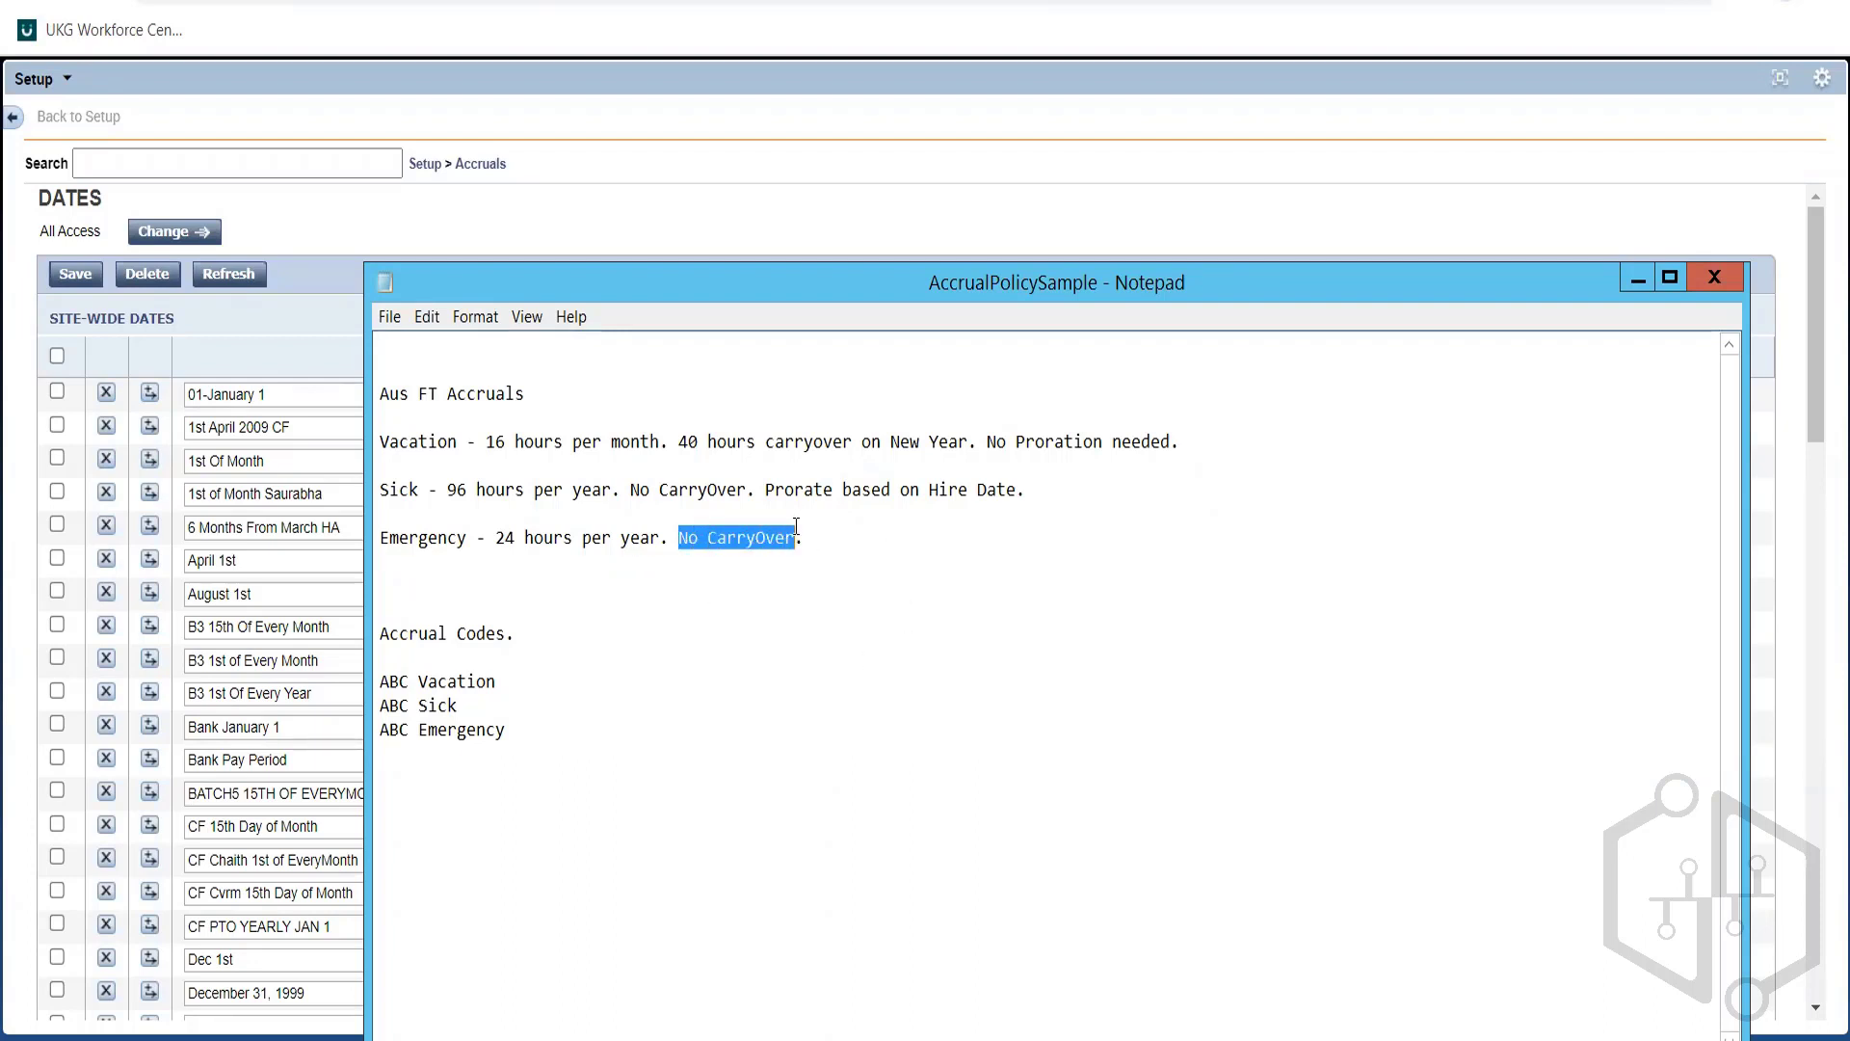
click(816, 538)
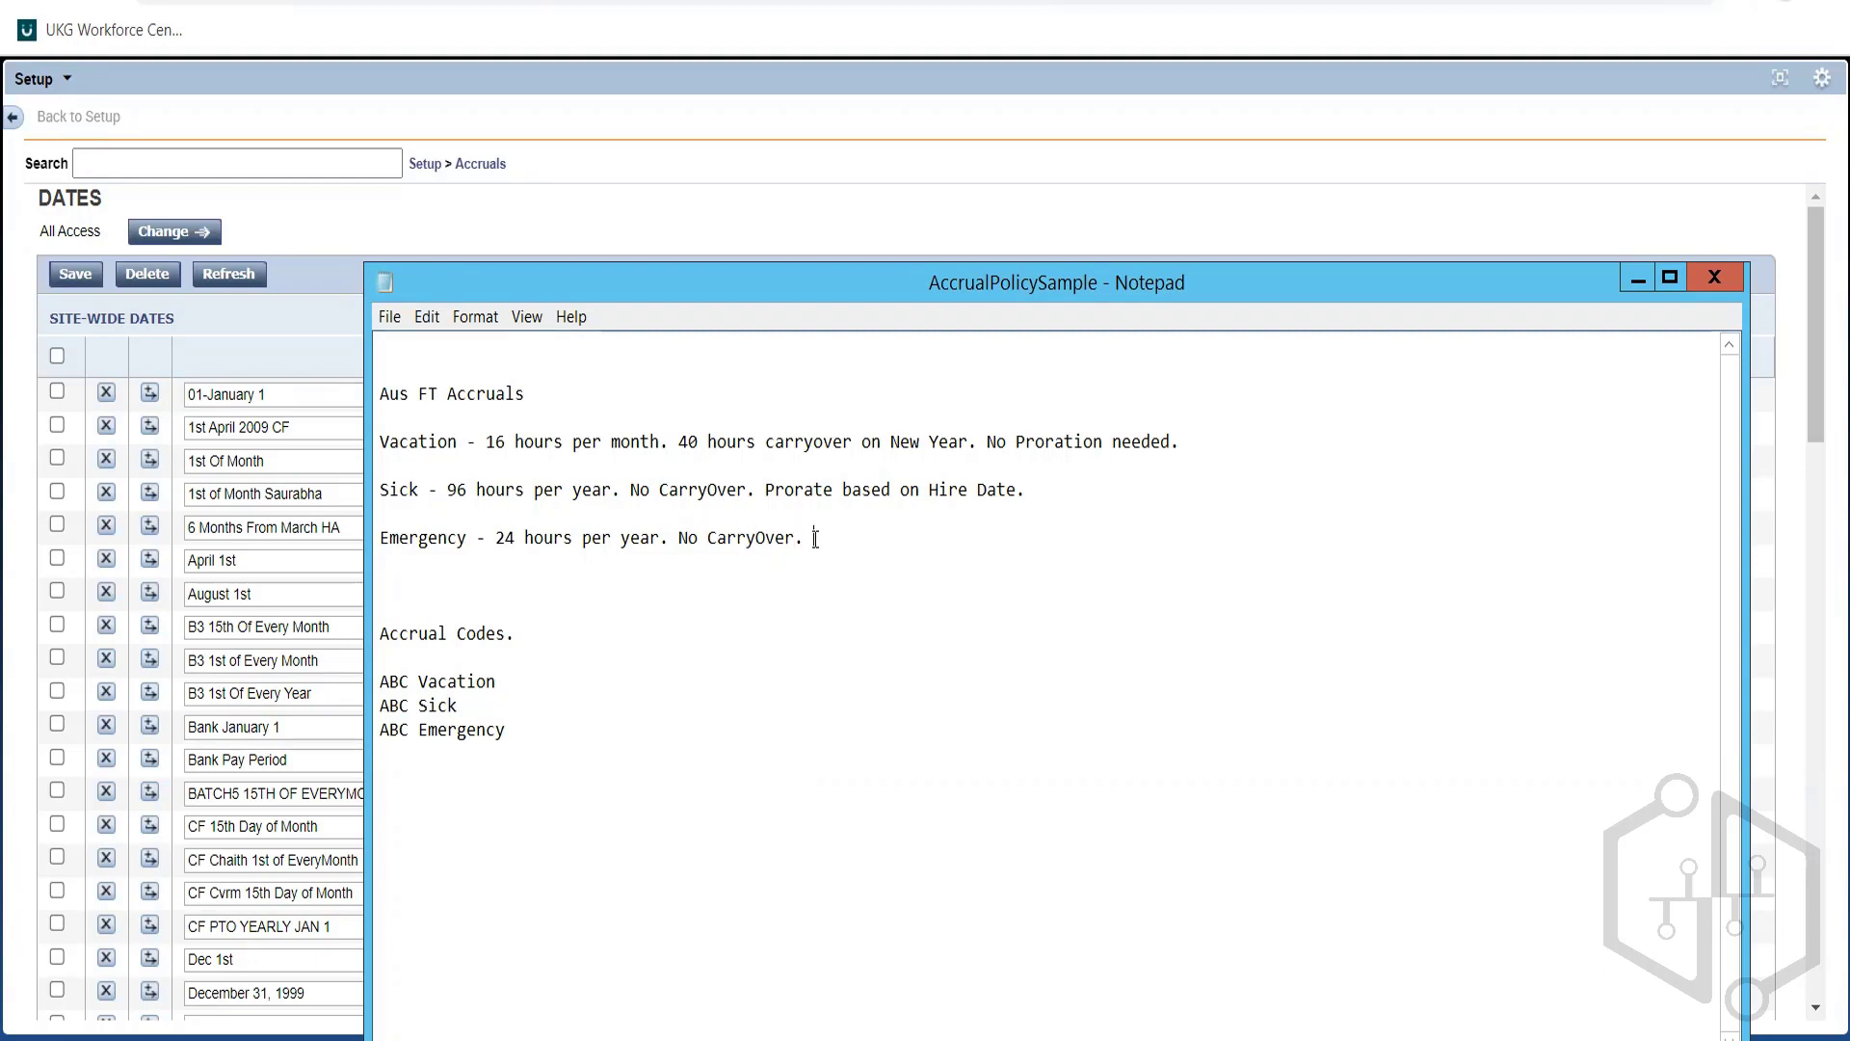
text(No Proration)
Review the Vacation line's proration rule and monthly hours in the notes
drag(377, 445, 1216, 444)
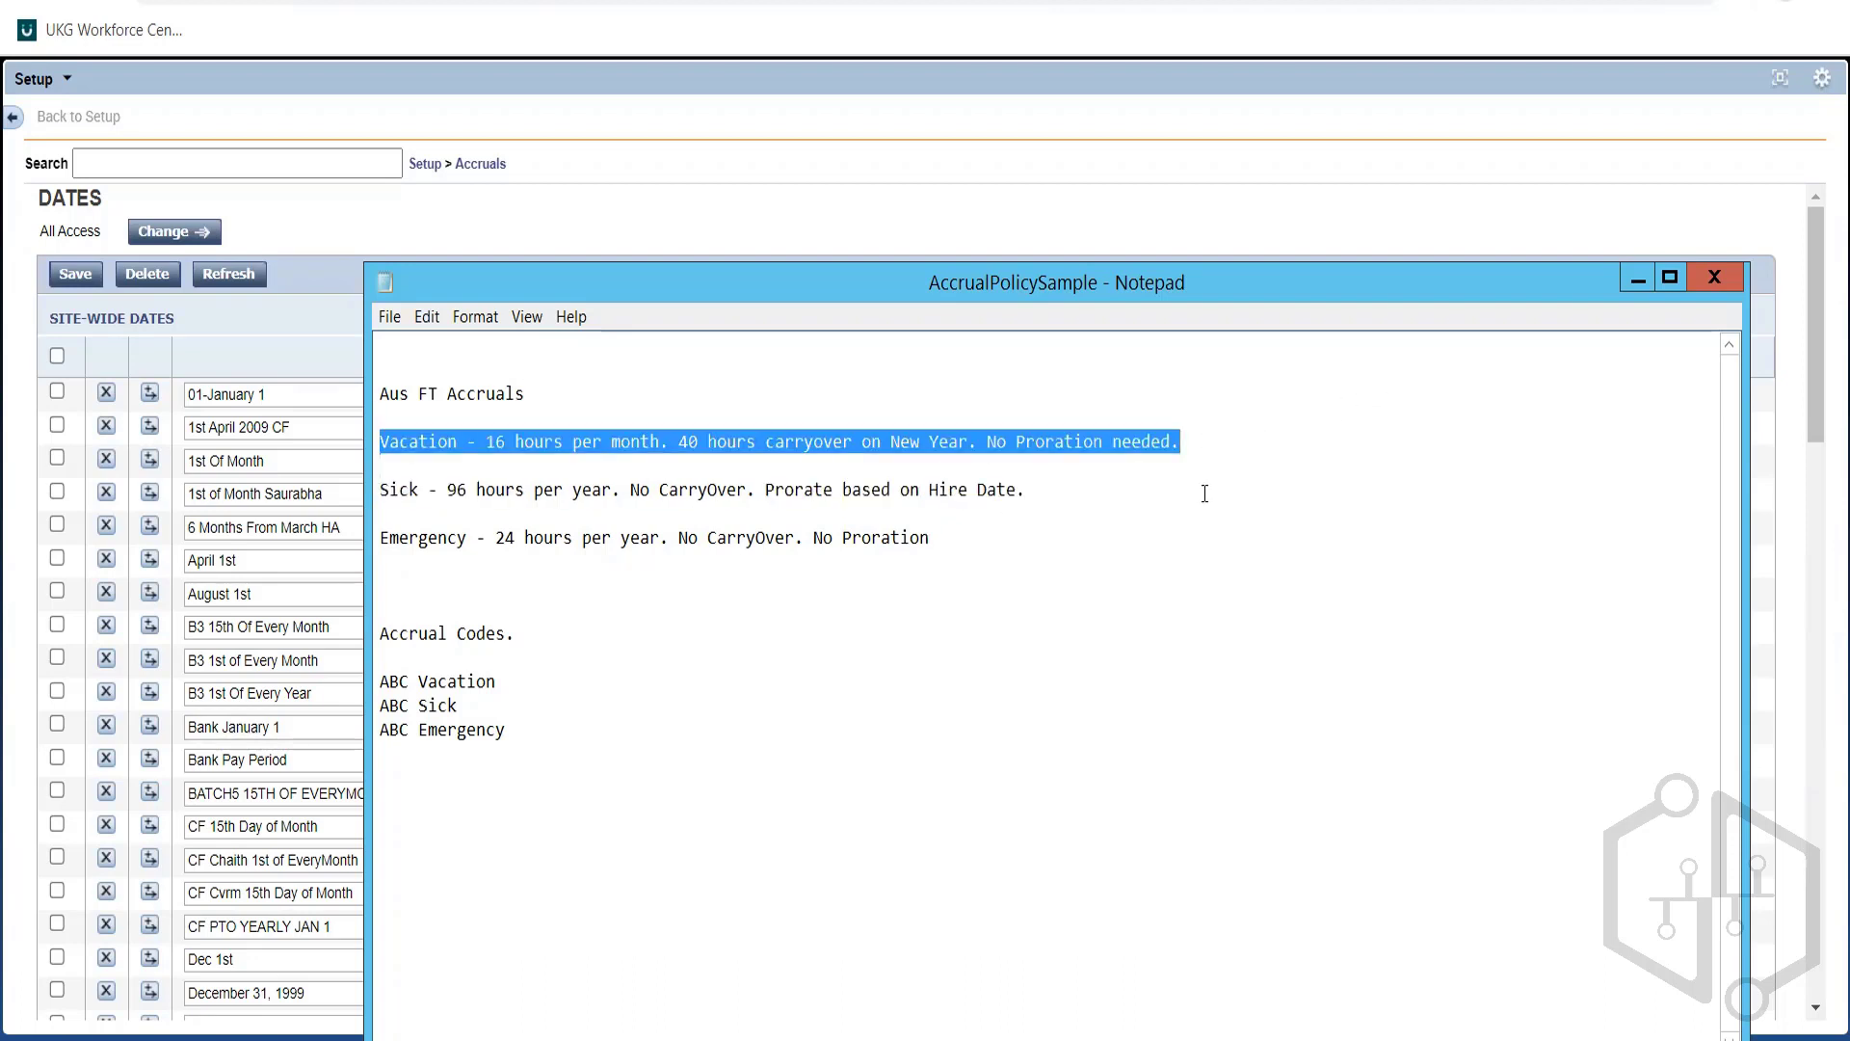
double_click(1044, 443)
click(1044, 443)
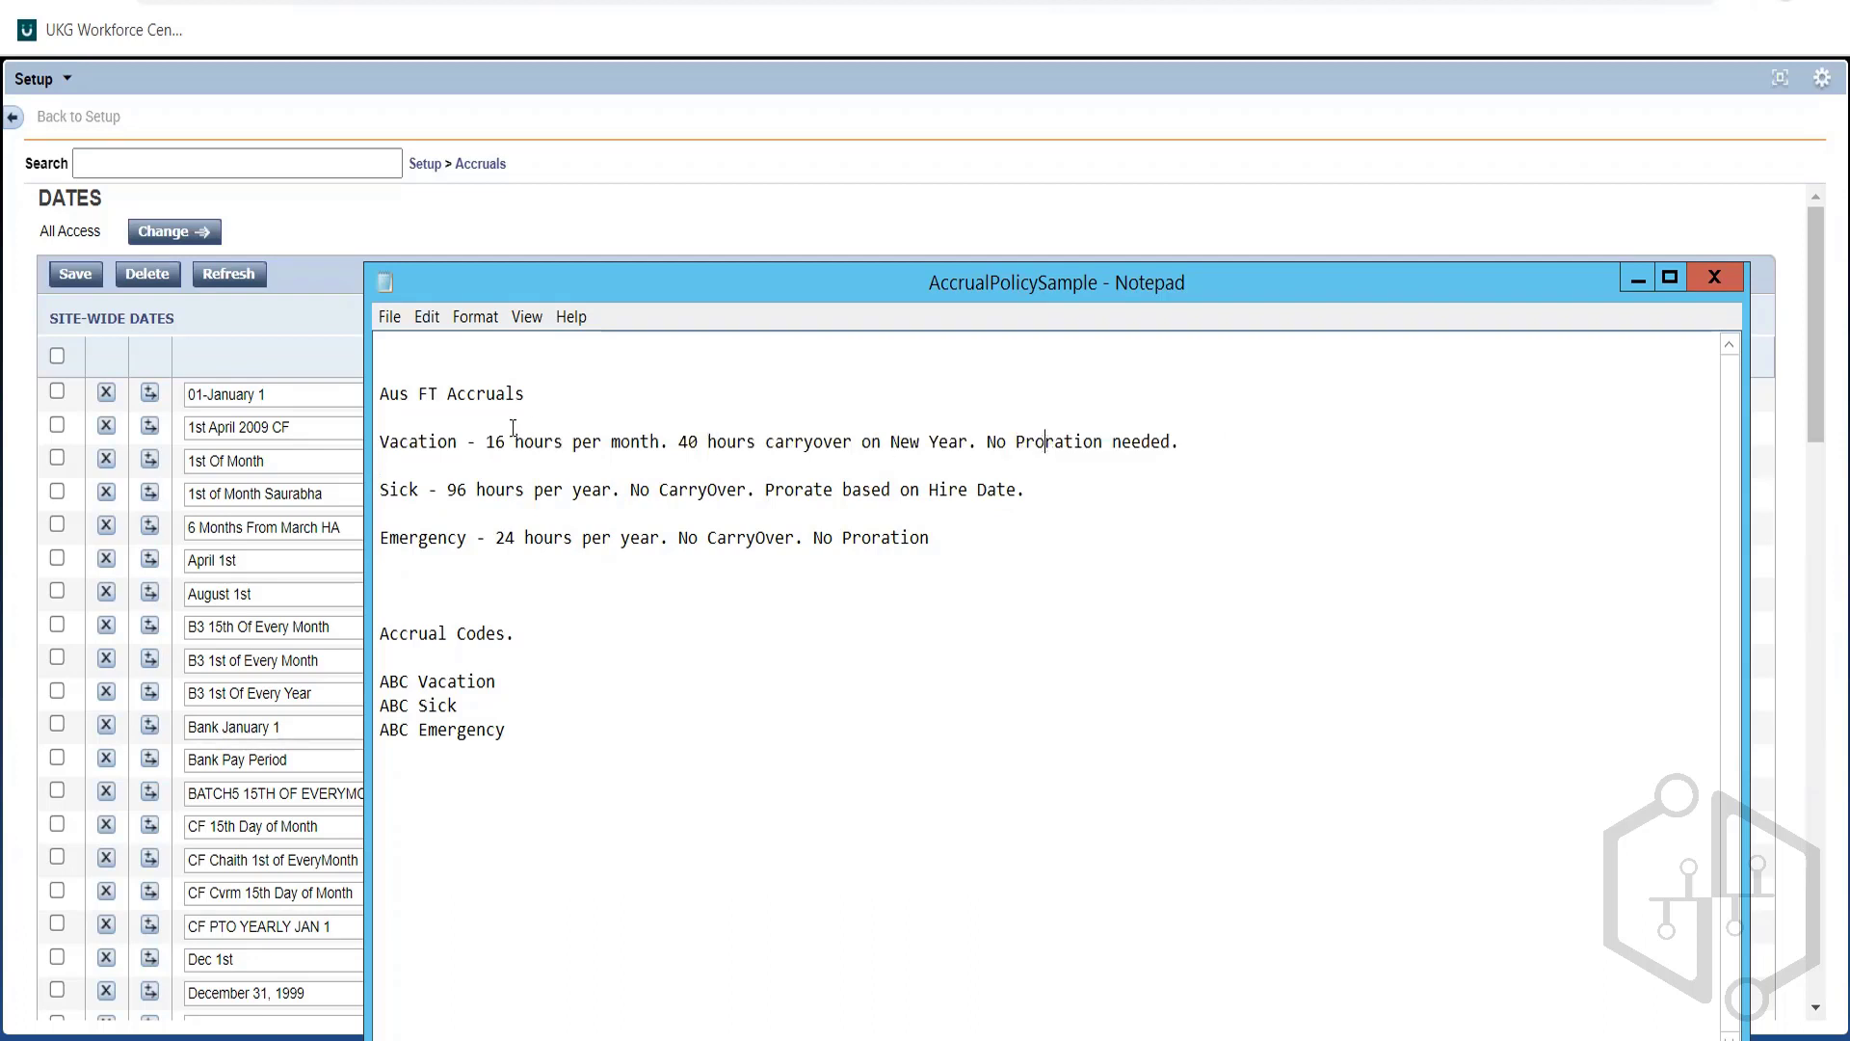
key(Home)
double_click(541, 442)
click(545, 442)
drag(490, 434, 658, 444)
click(660, 443)
double_click(660, 443)
double_click(661, 443)
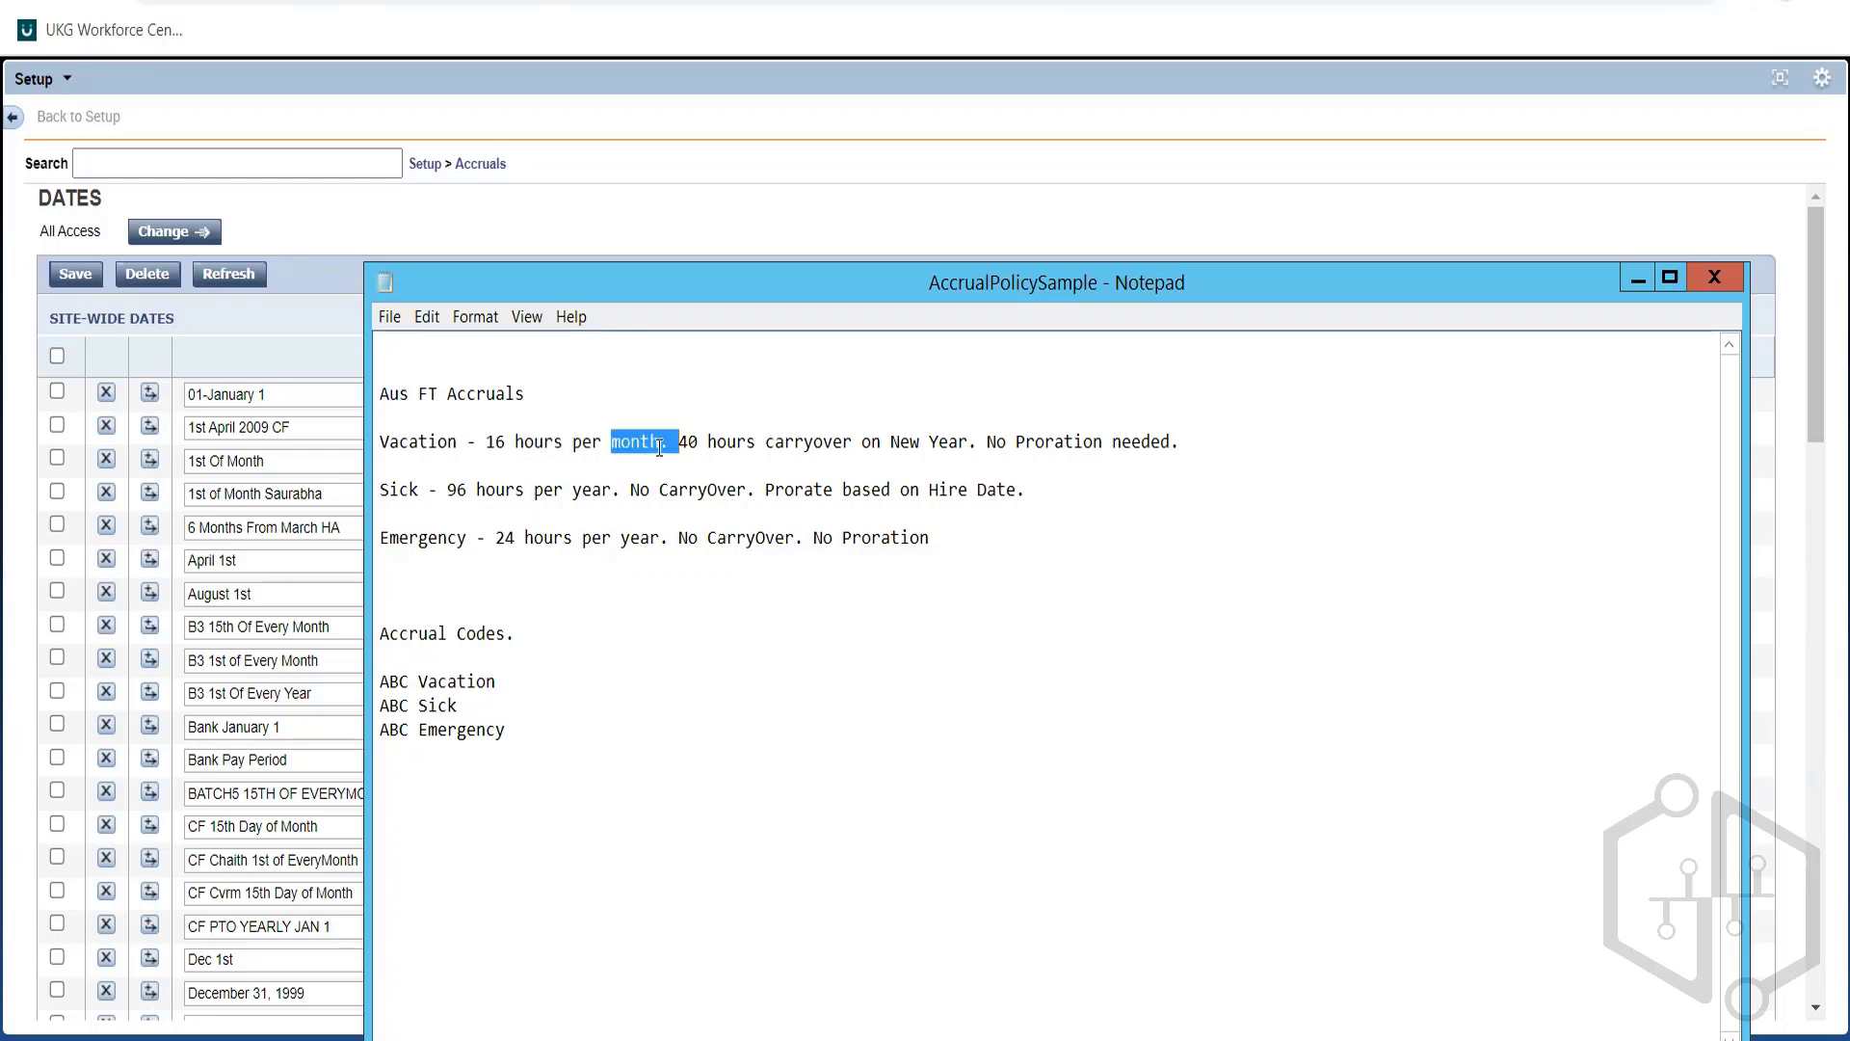
click(660, 444)
Compare the Sick line's yearly hours and hire-date proration with the Vacation line's monthly hours
drag(448, 490, 618, 484)
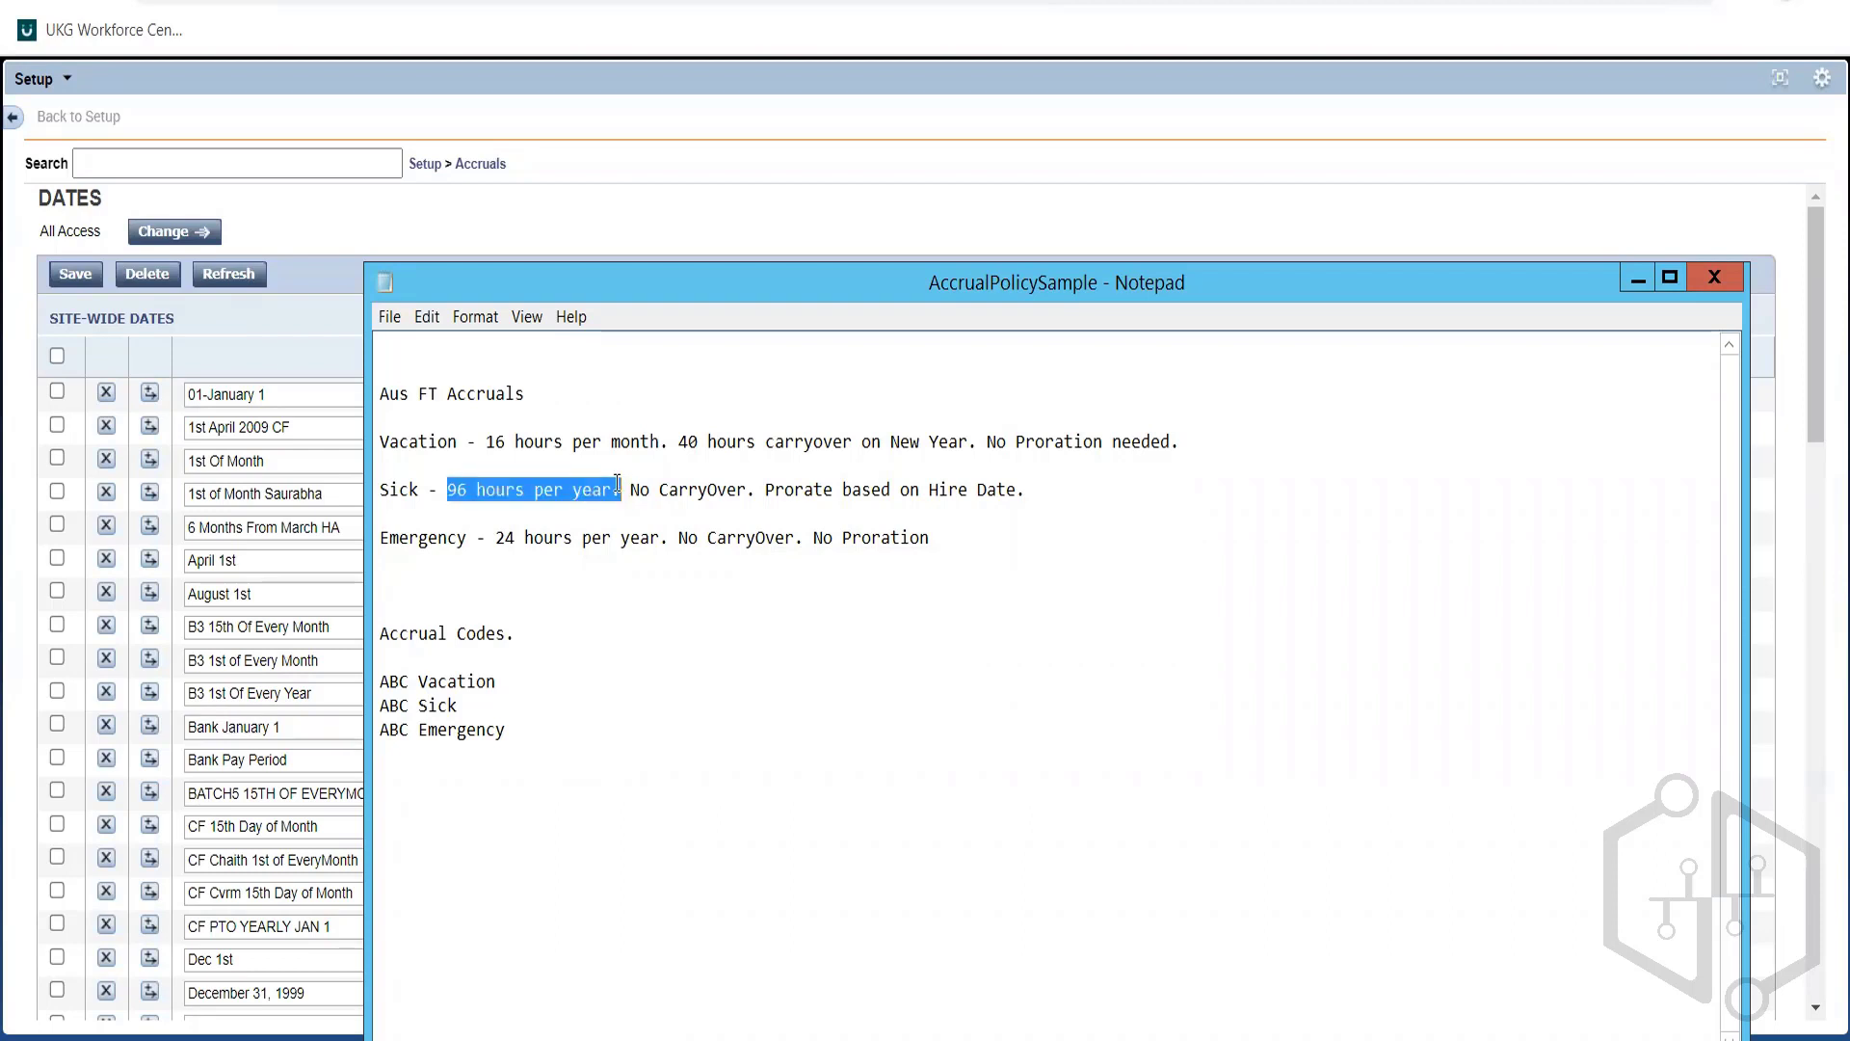
click(486, 441)
drag(486, 441, 662, 444)
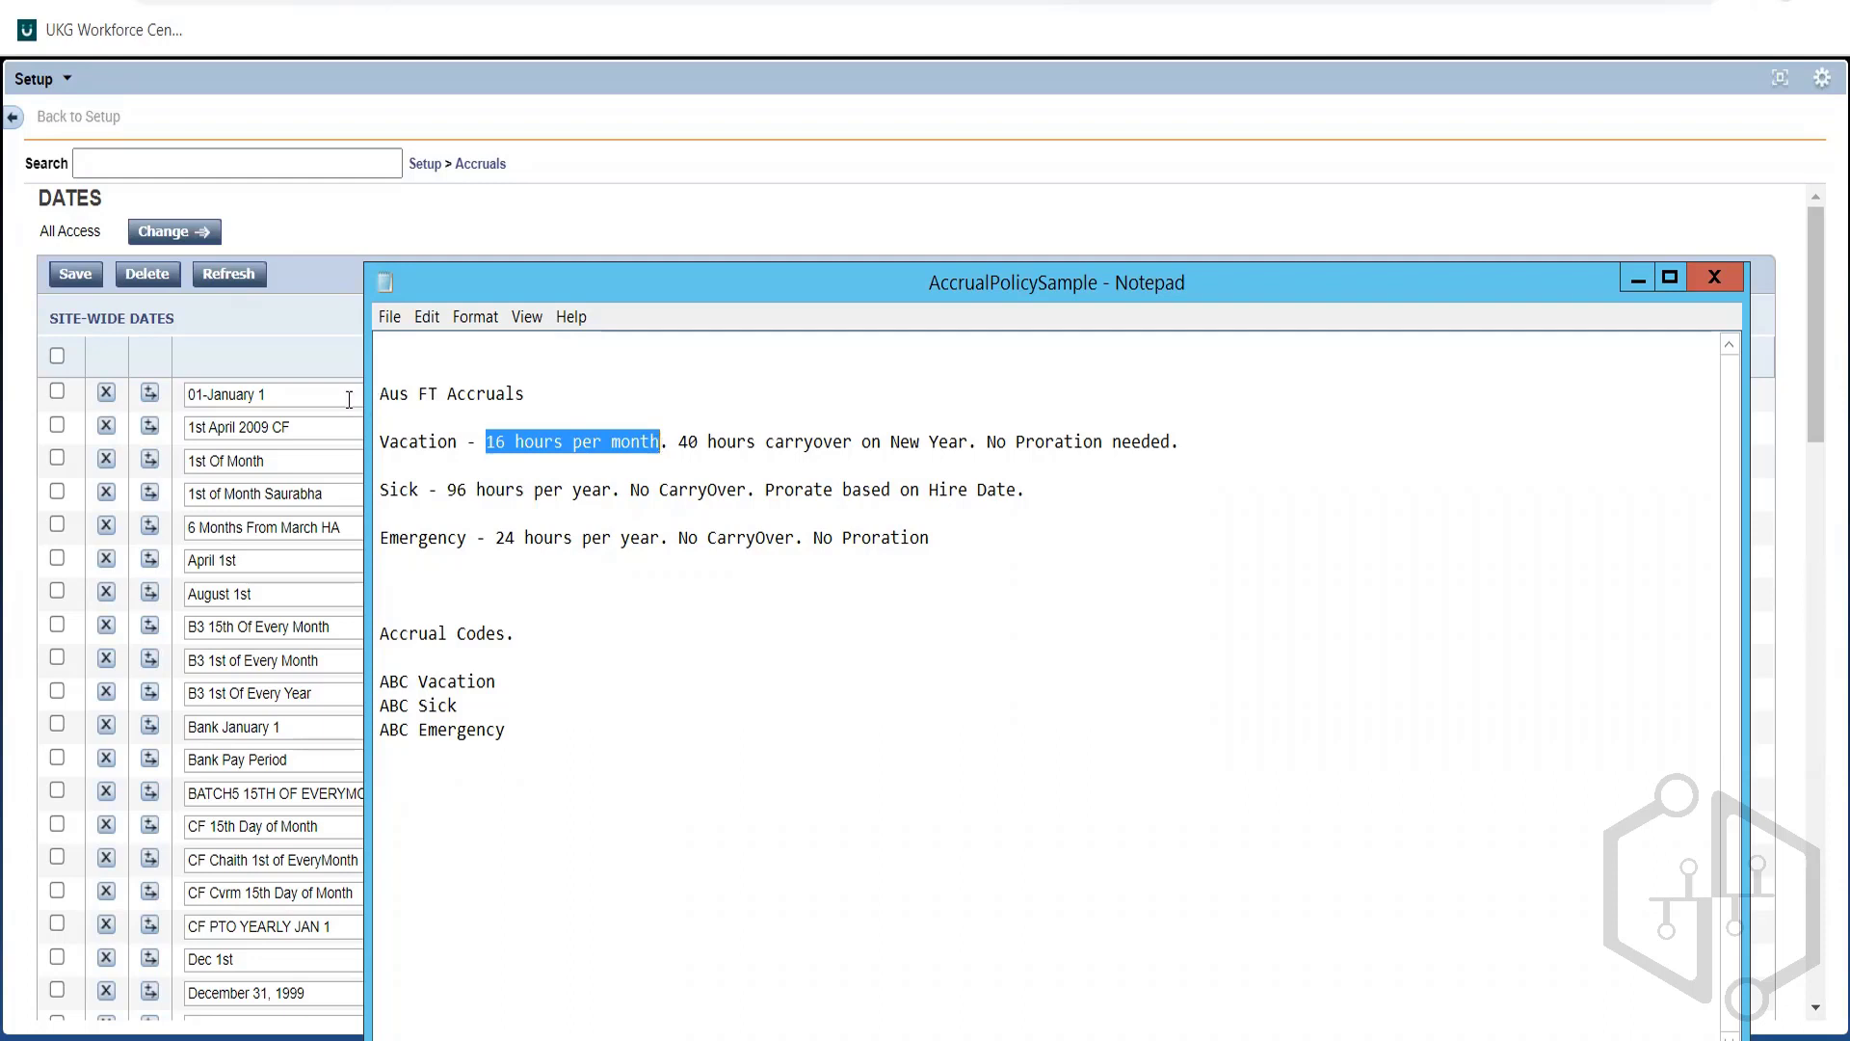
drag(512, 442, 512, 441)
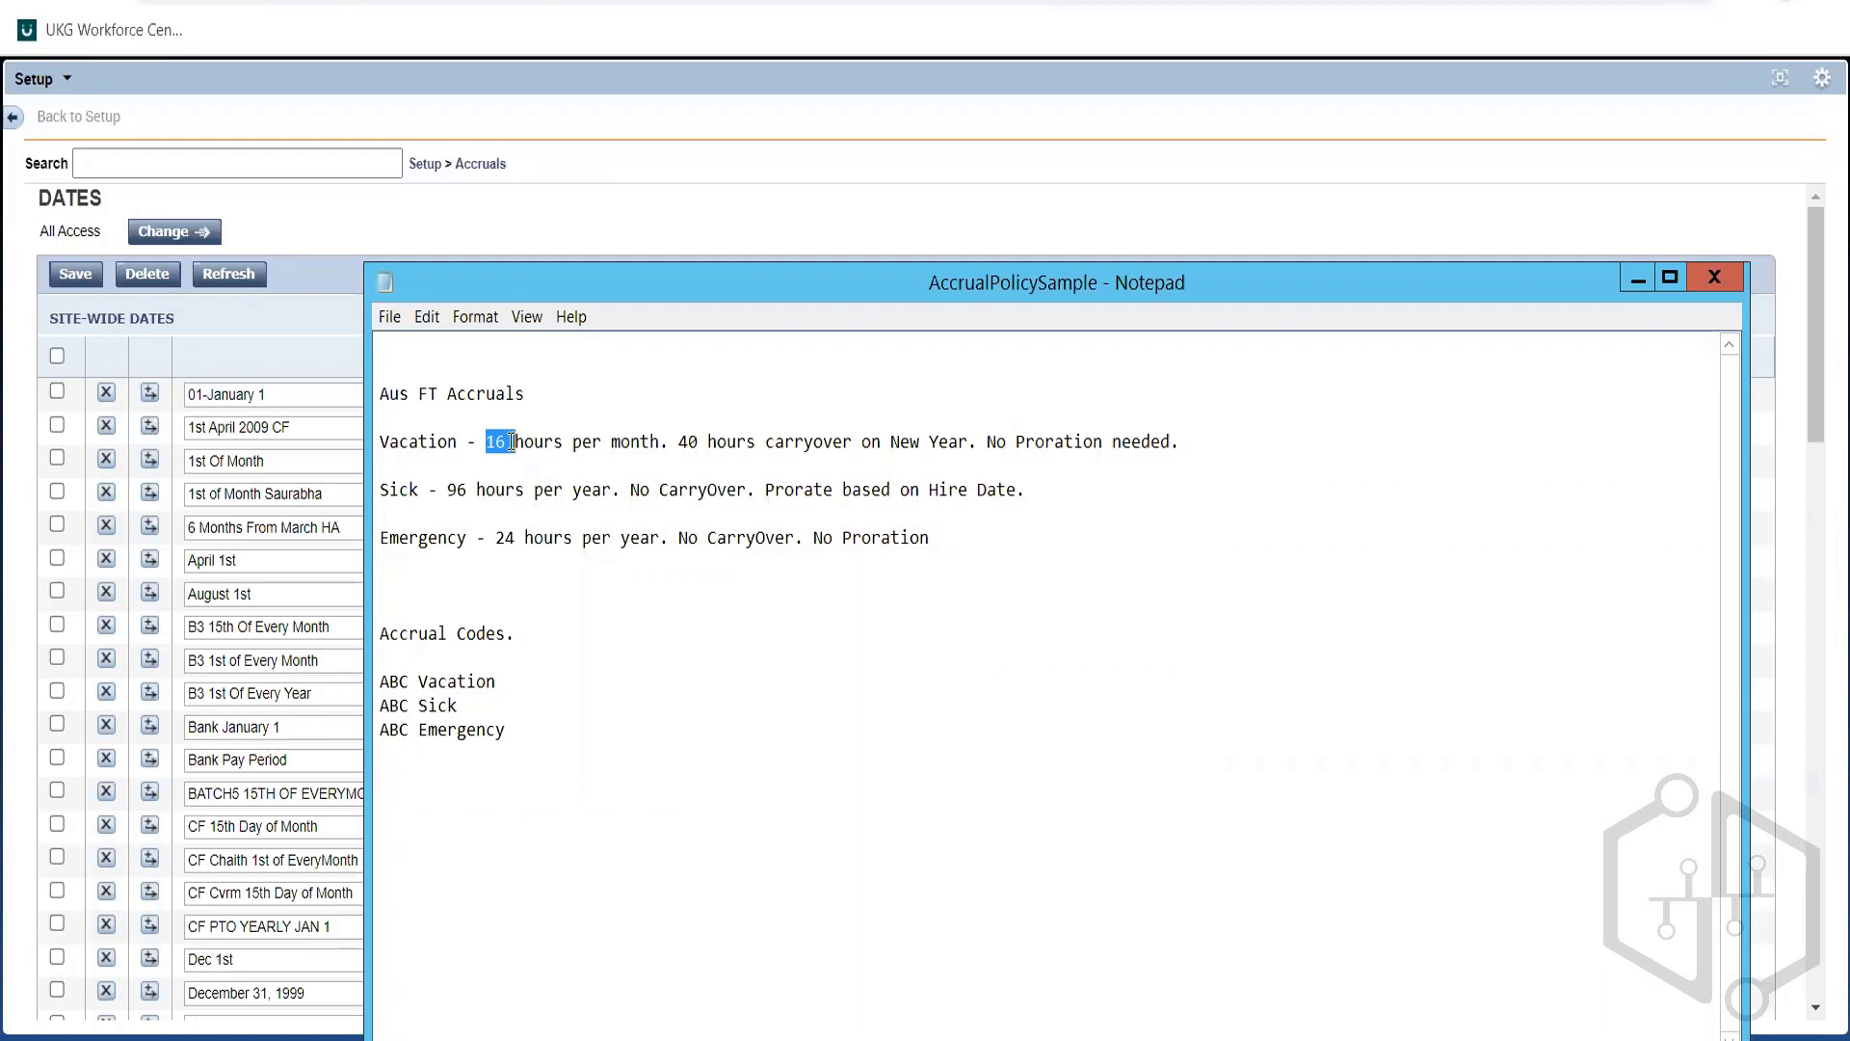
click(512, 442)
double_click(981, 465)
click(449, 488)
double_click(457, 489)
shift+click(613, 489)
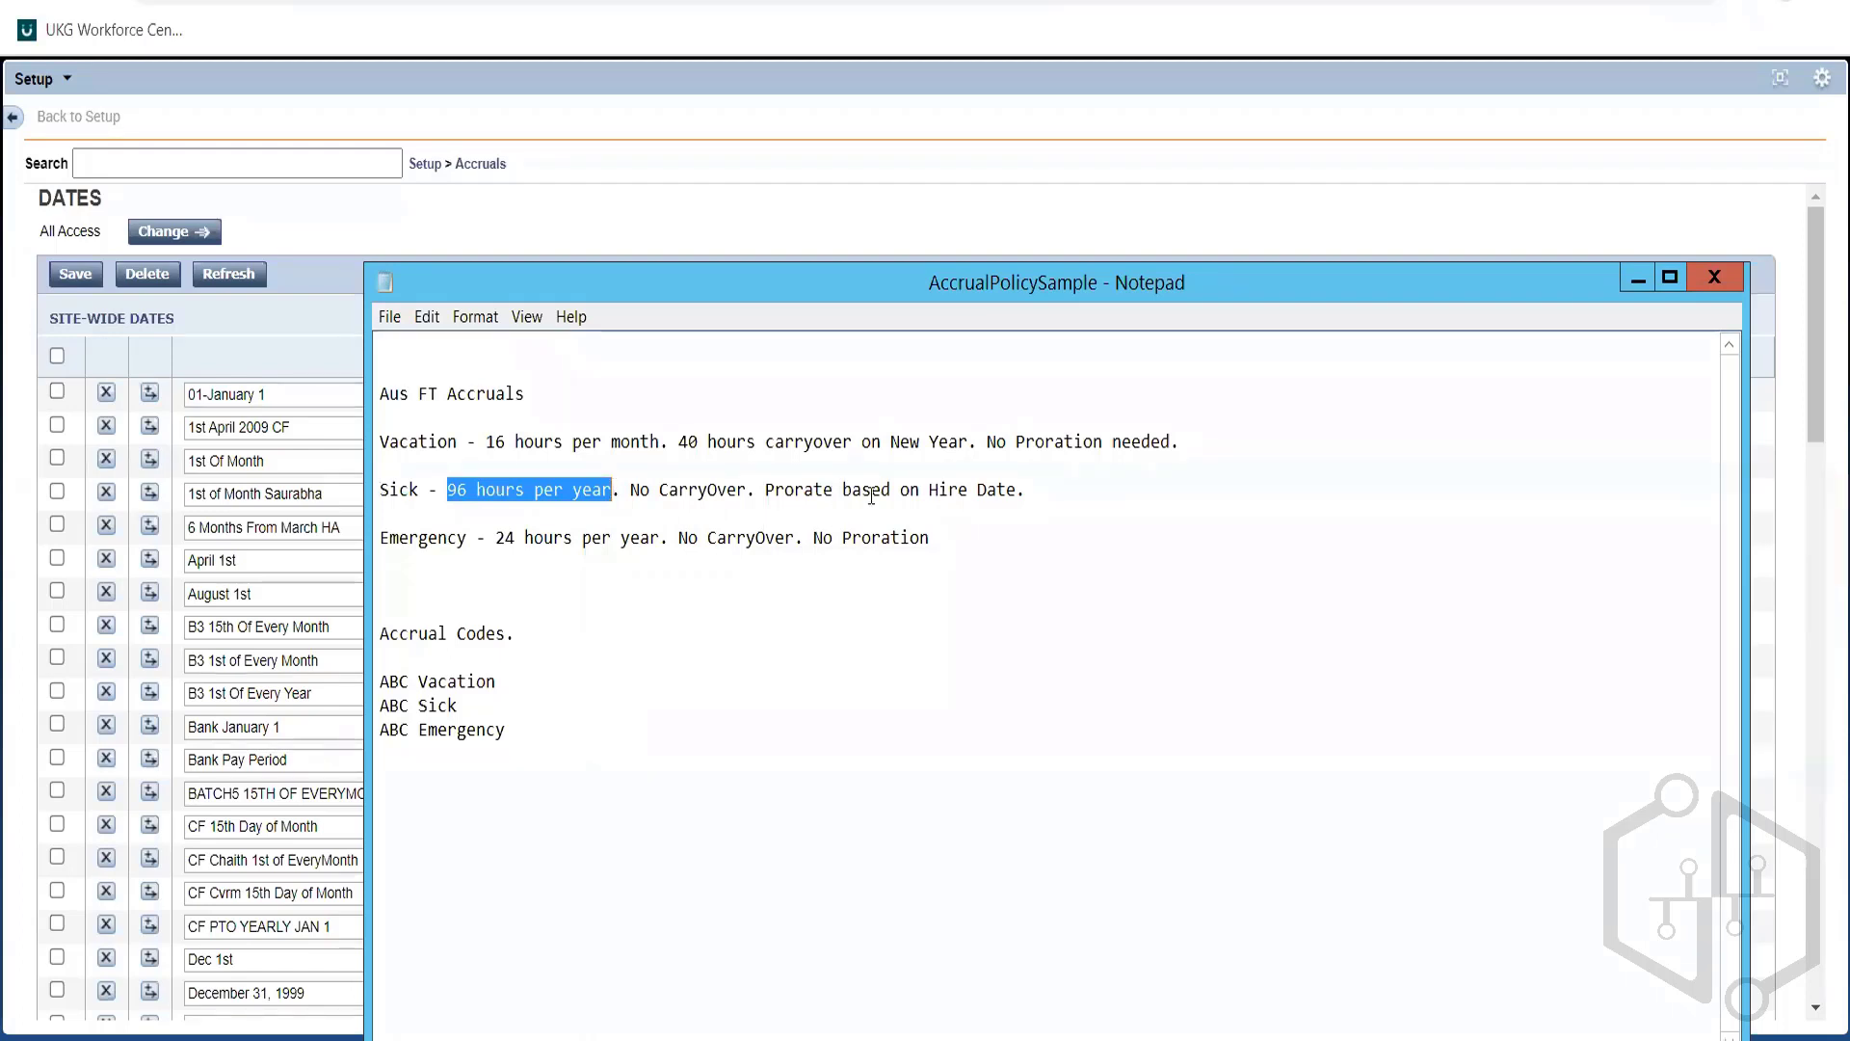
double_click(803, 493)
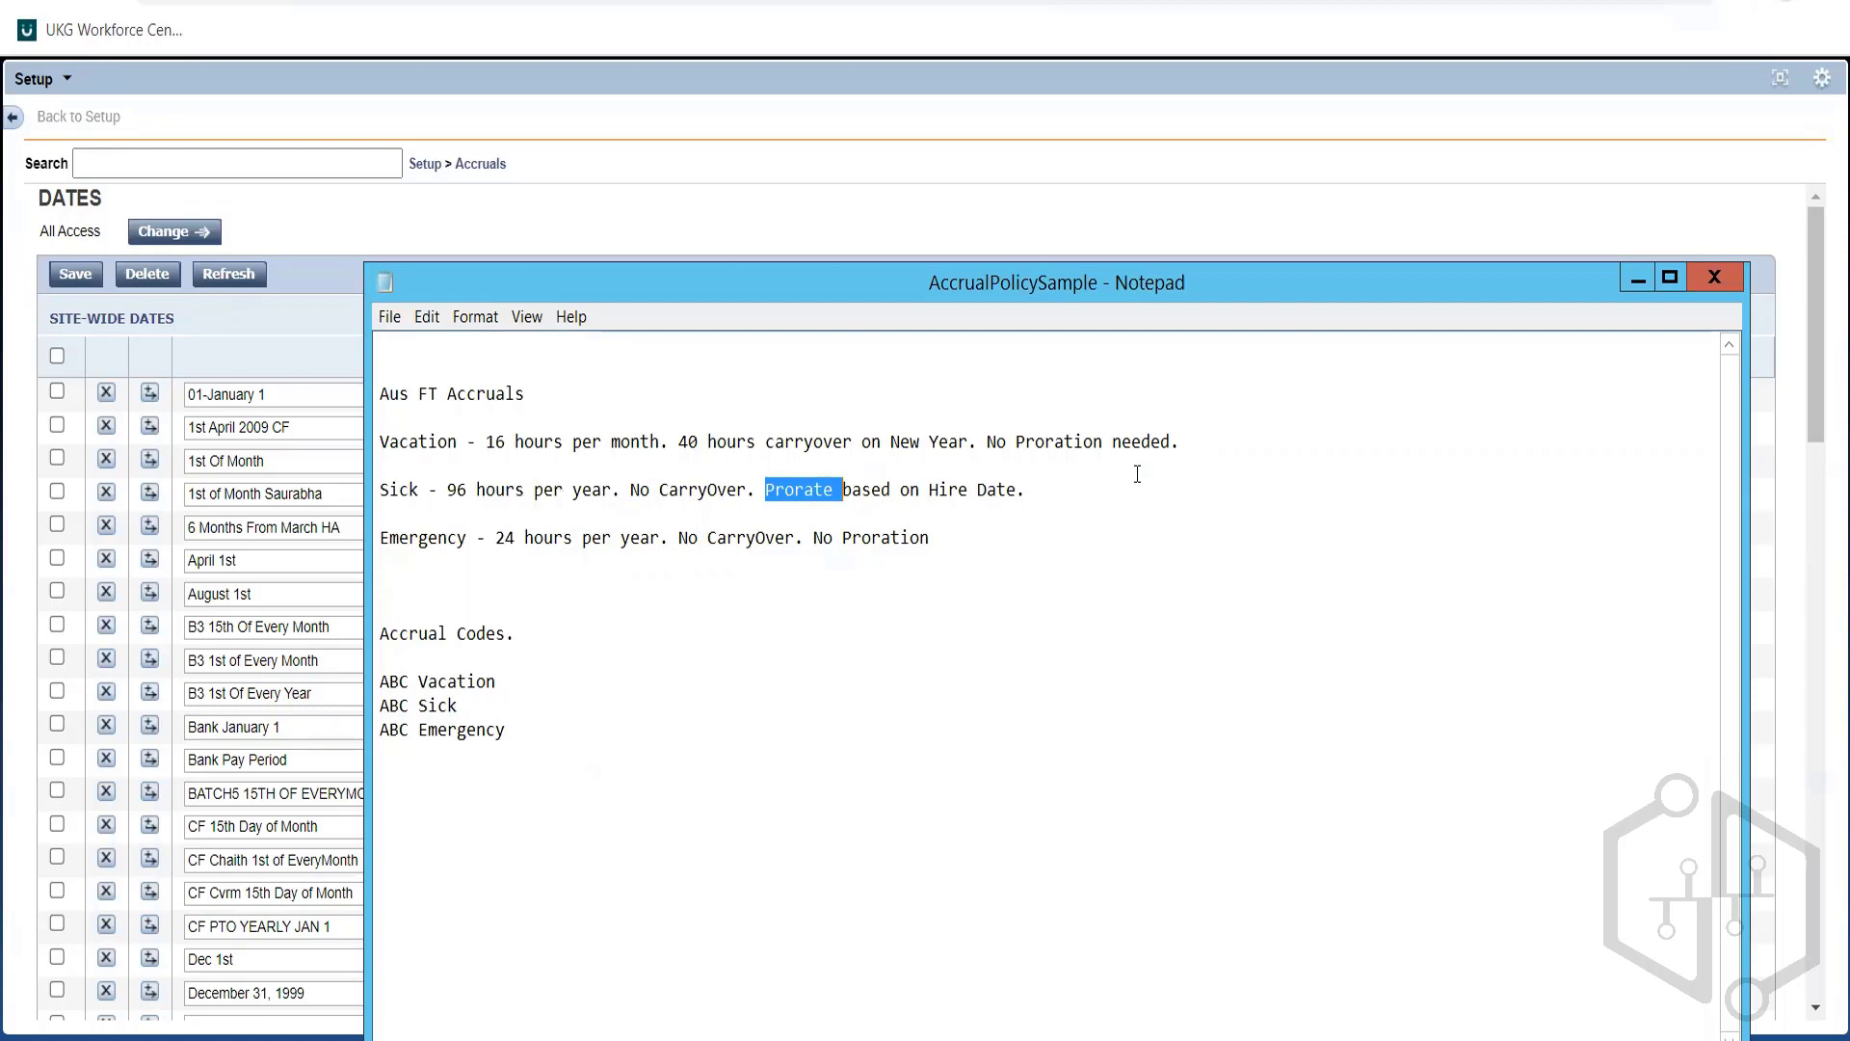
drag(1182, 445, 515, 444)
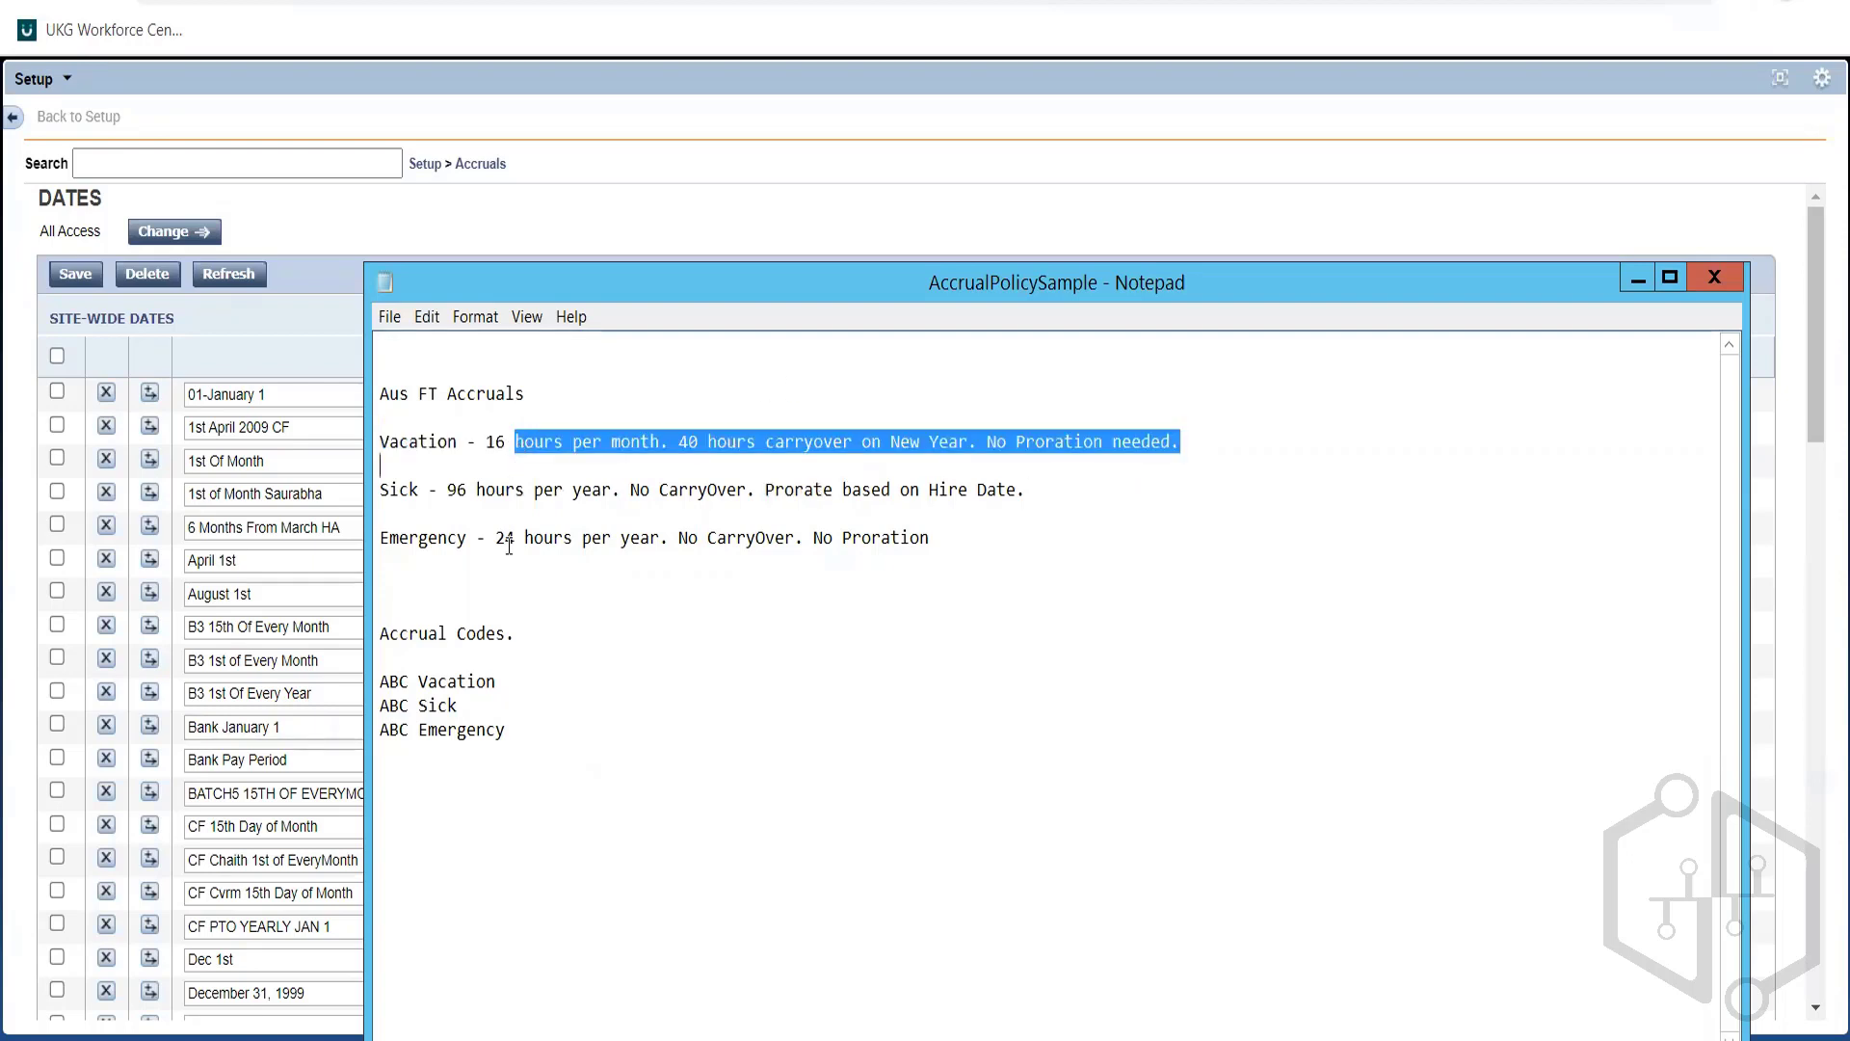
click(430, 467)
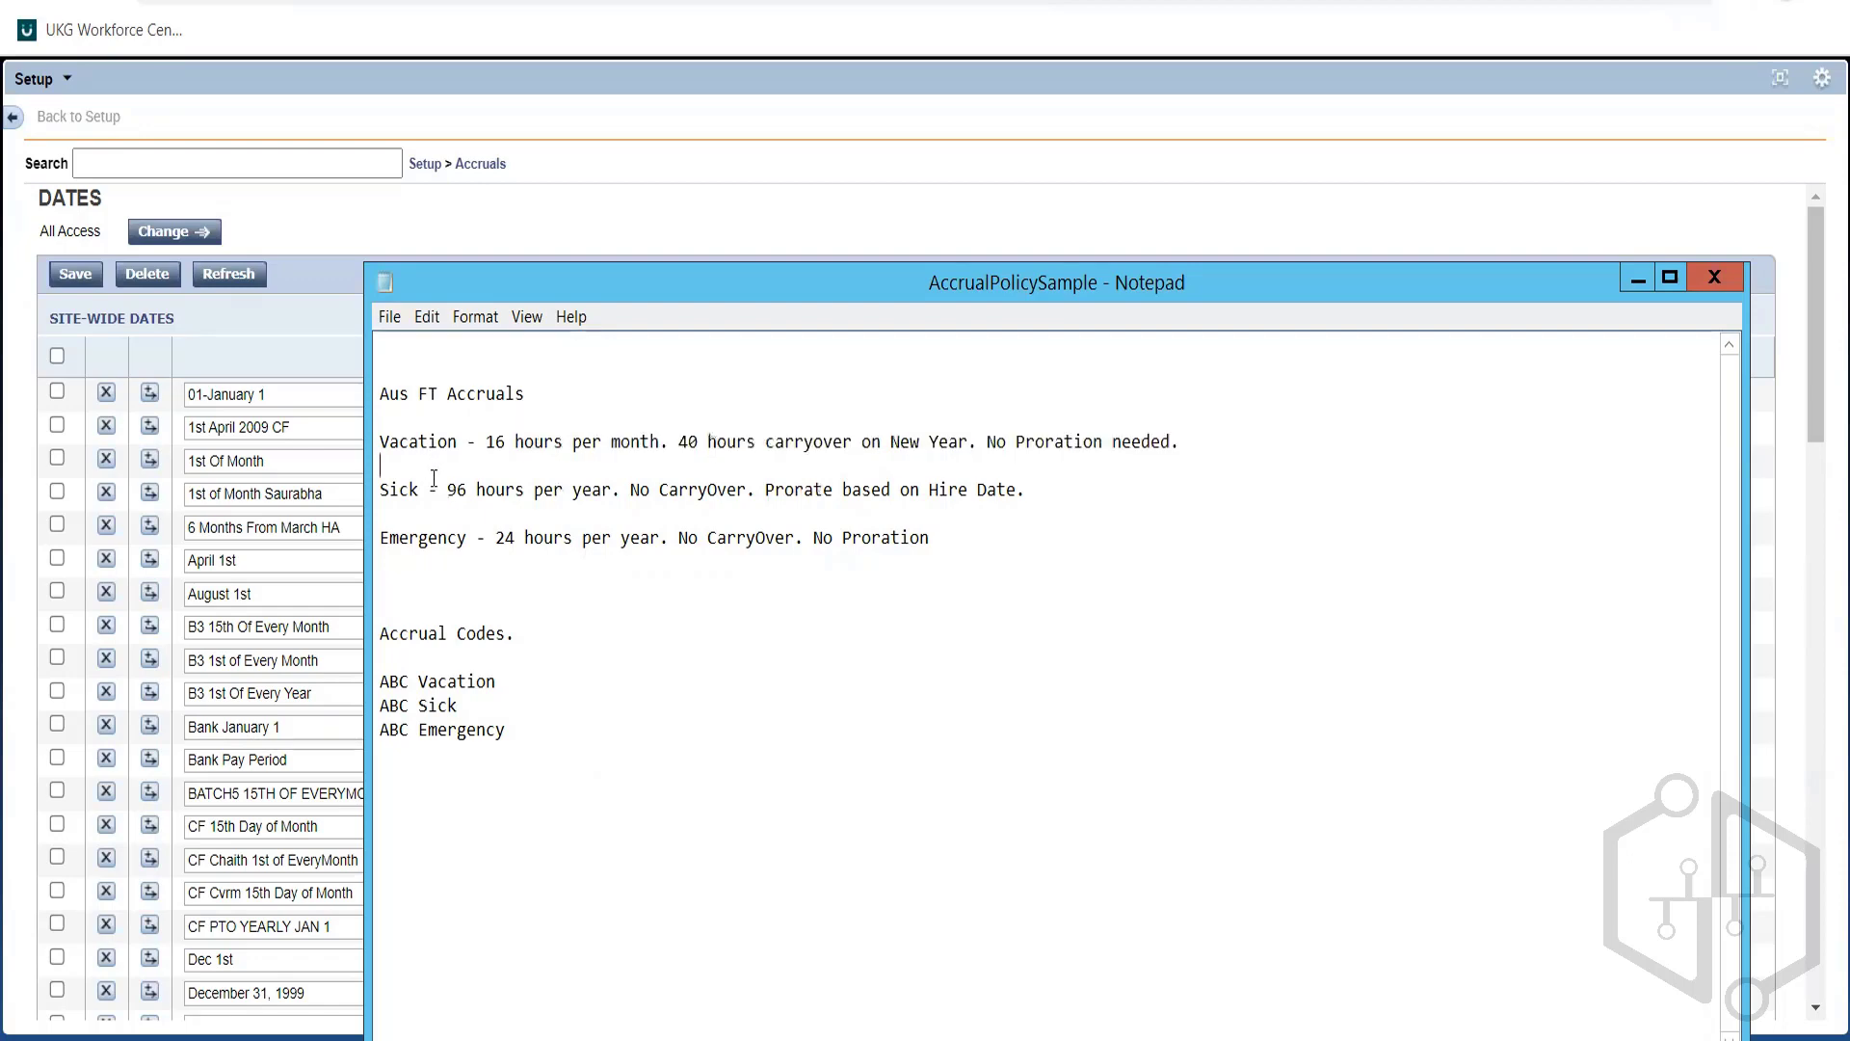
click(398, 486)
Put the notes away, go to the Date Patterns of the Accruals setup, and open the "1st of each Month" pattern
click(1634, 284)
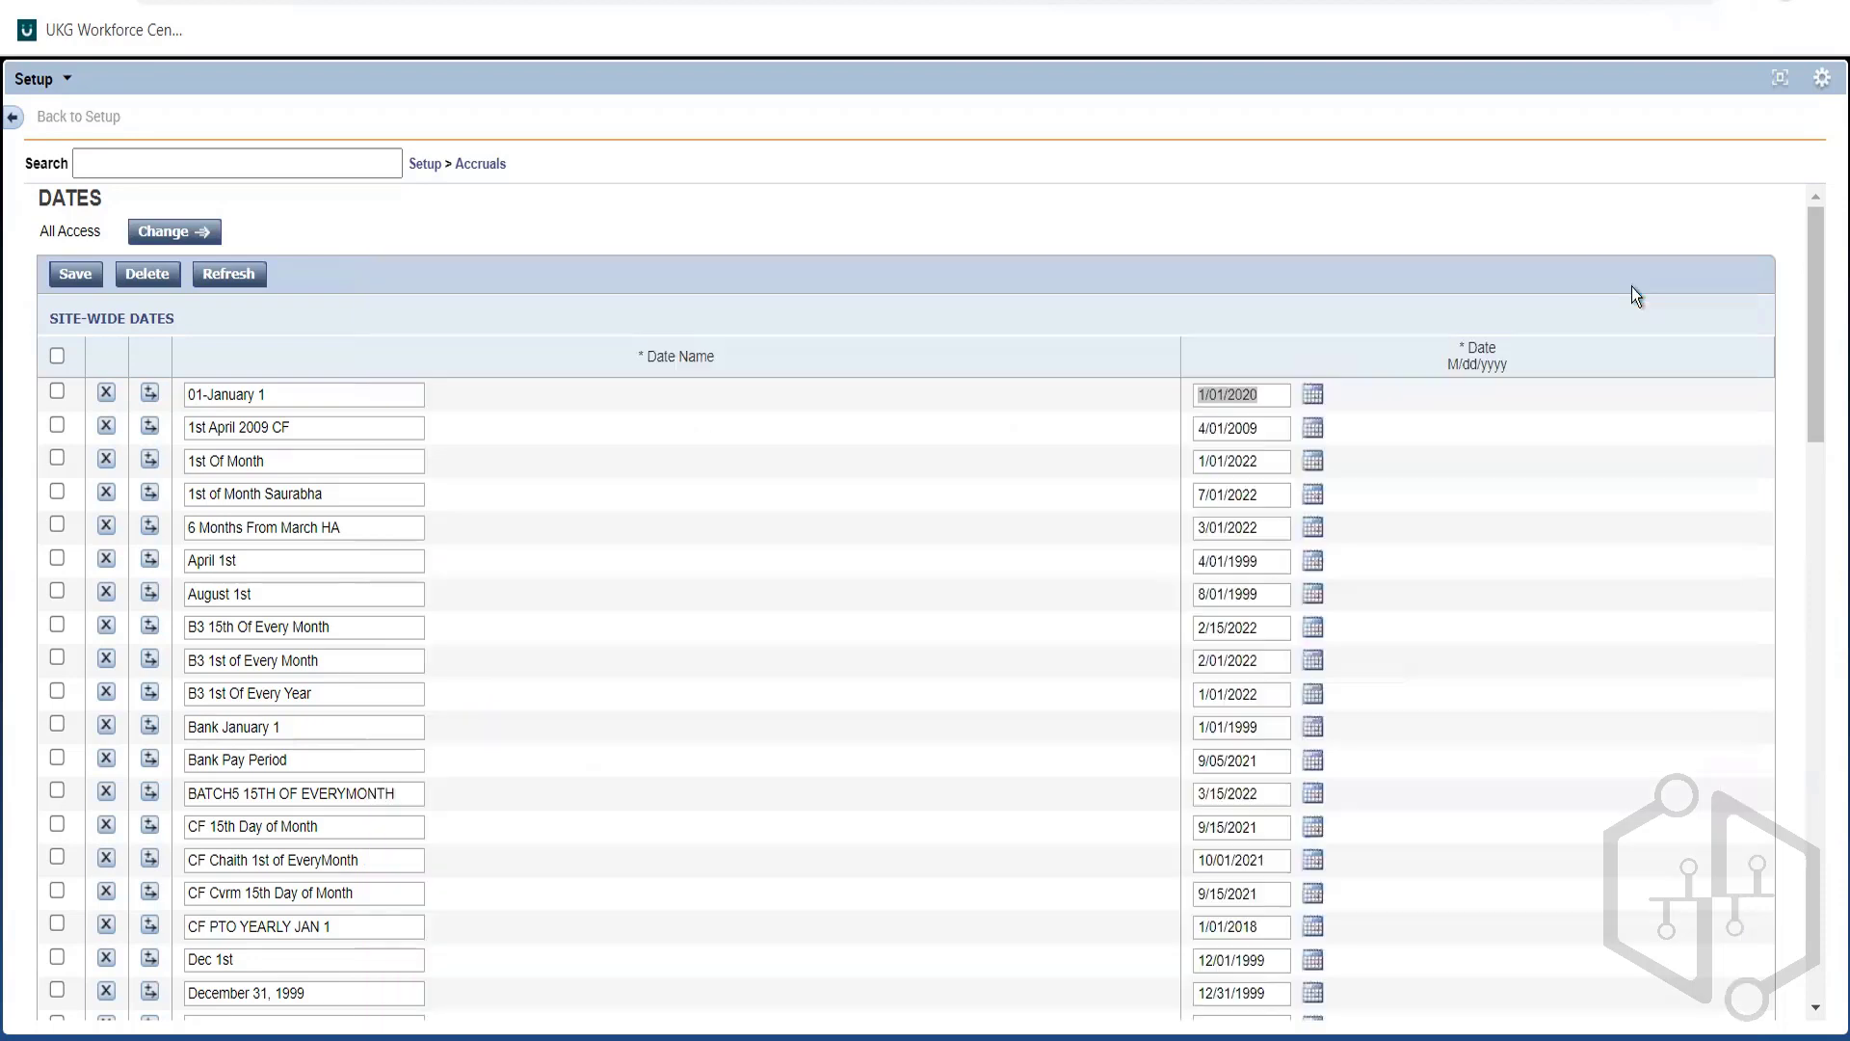
click(483, 166)
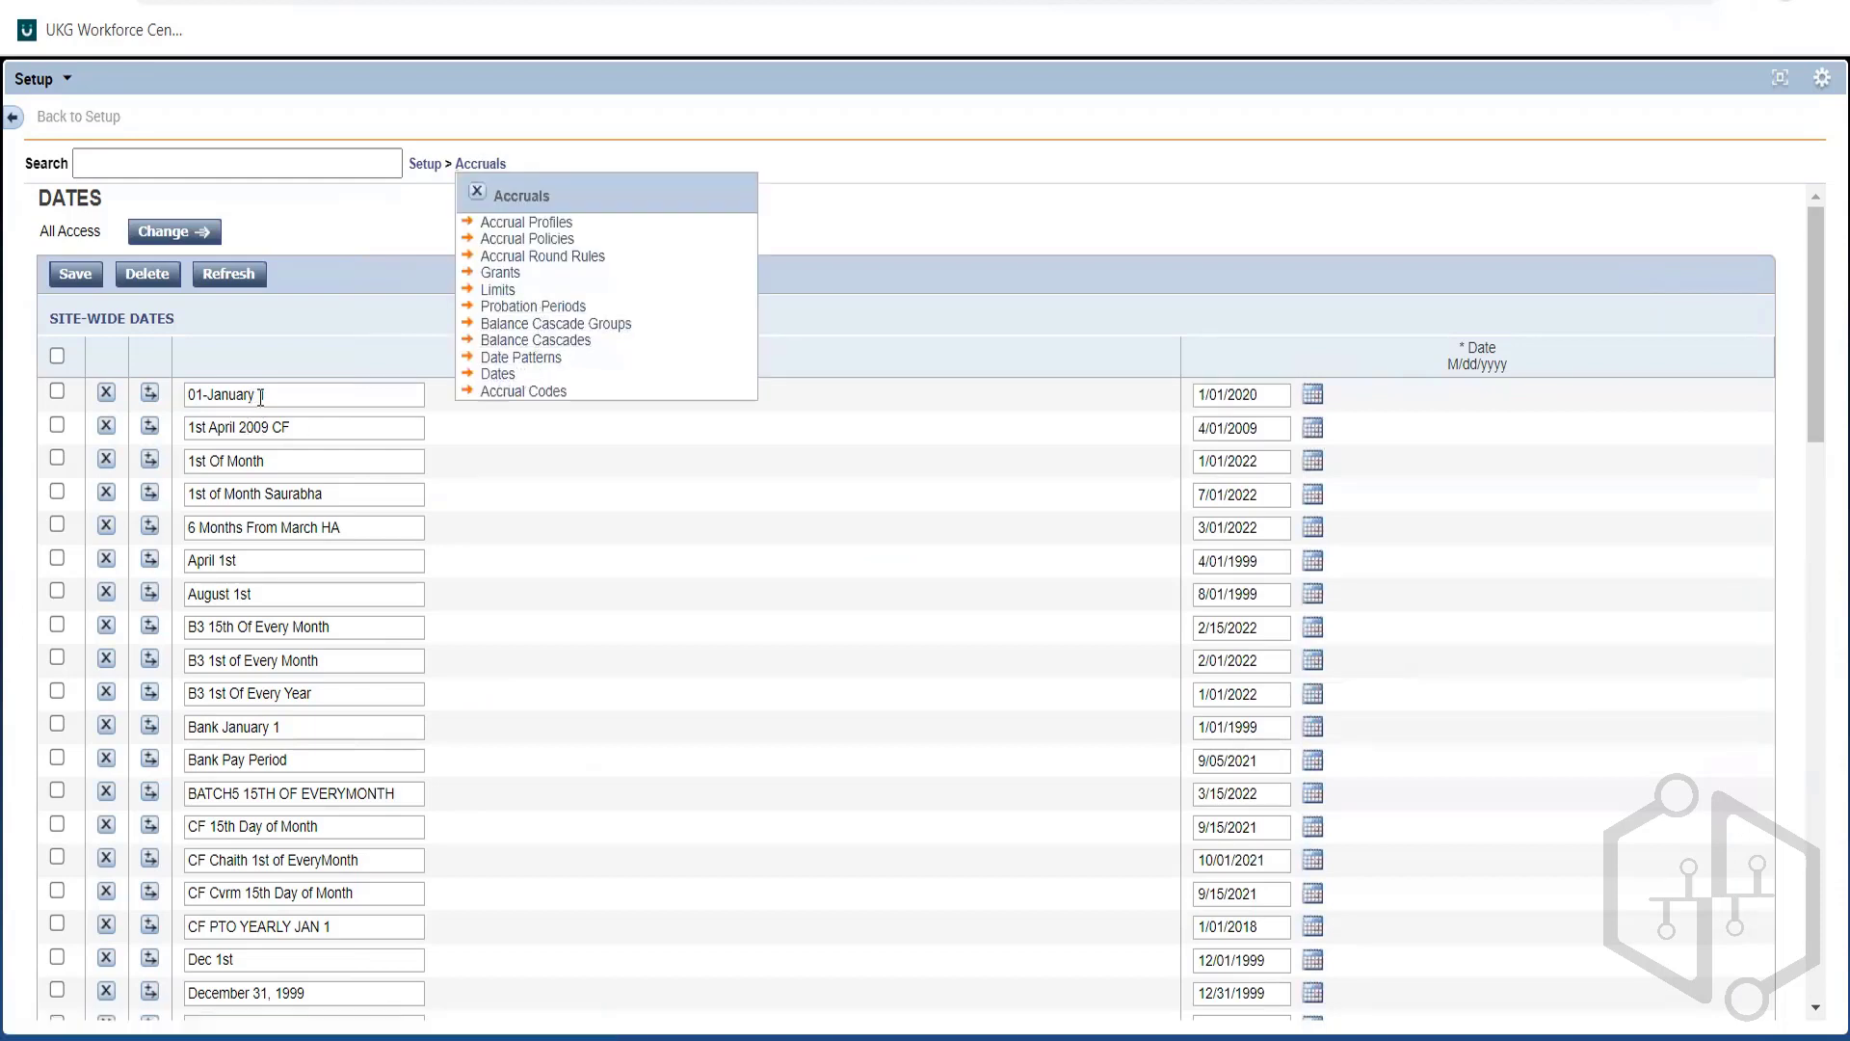
click(522, 358)
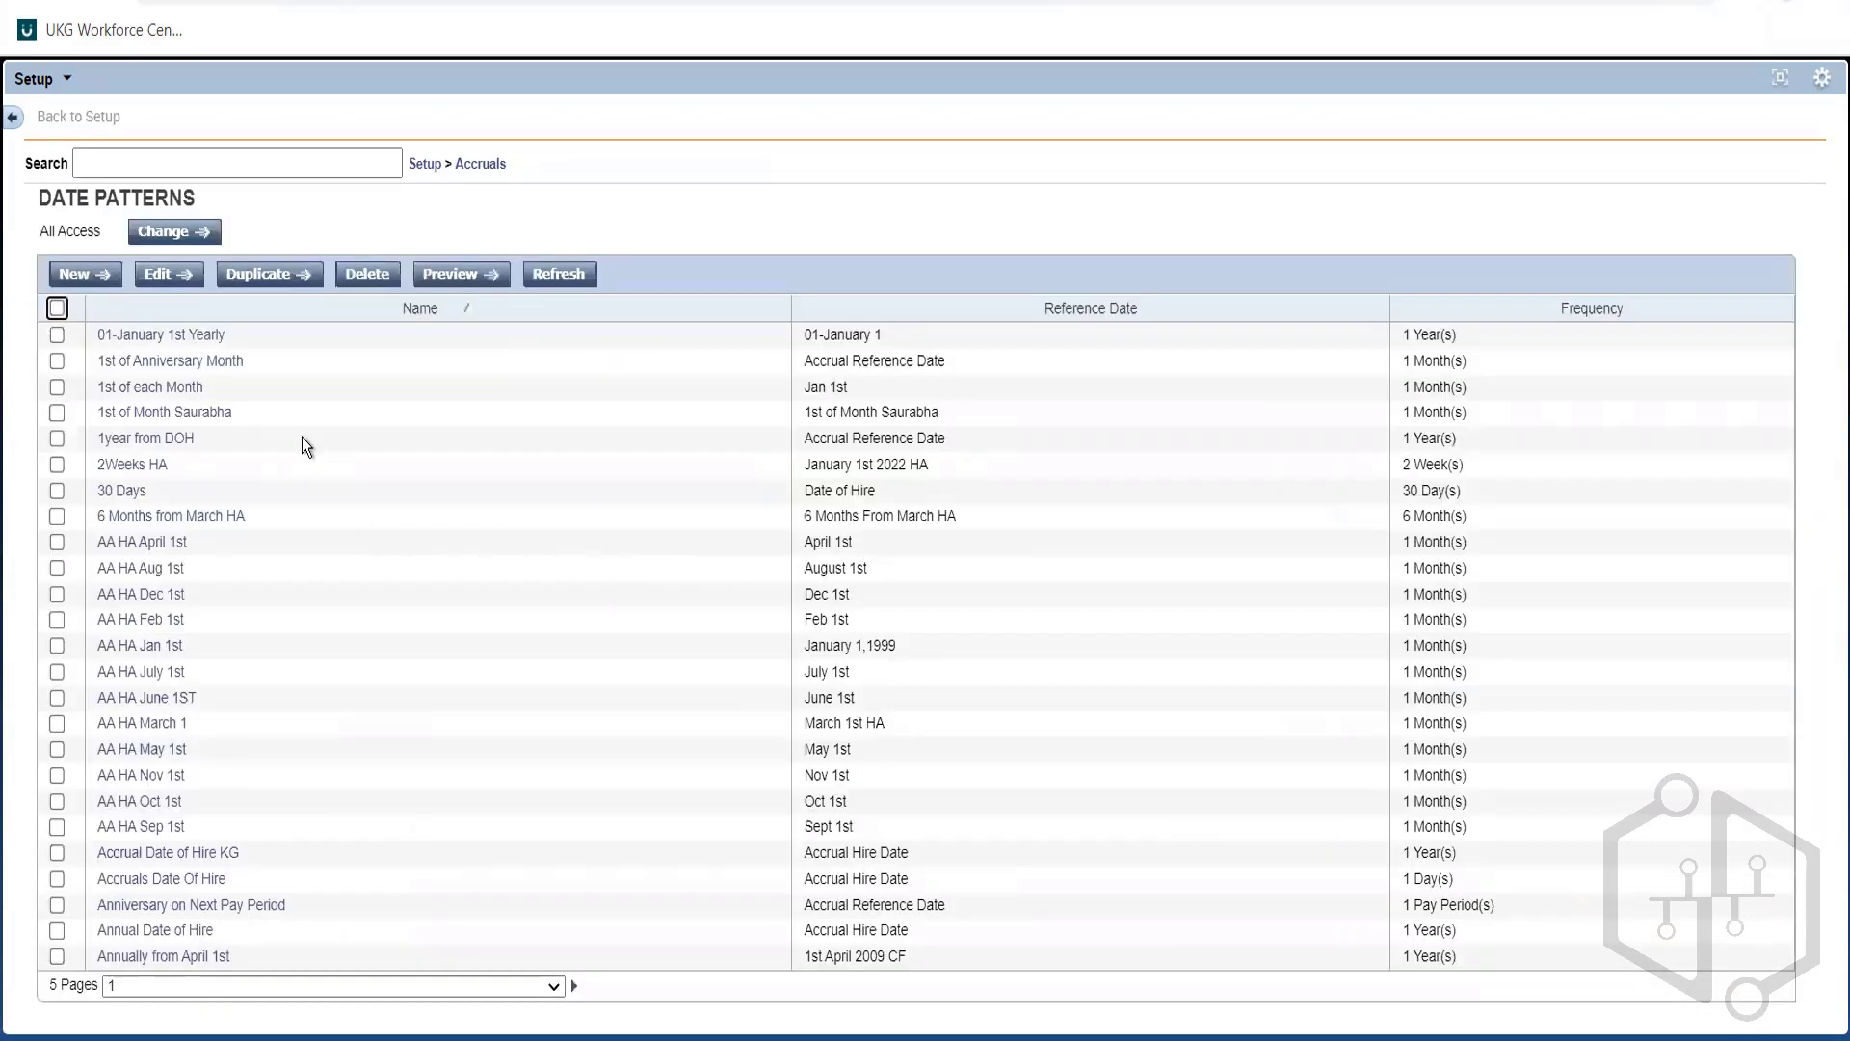
click(150, 390)
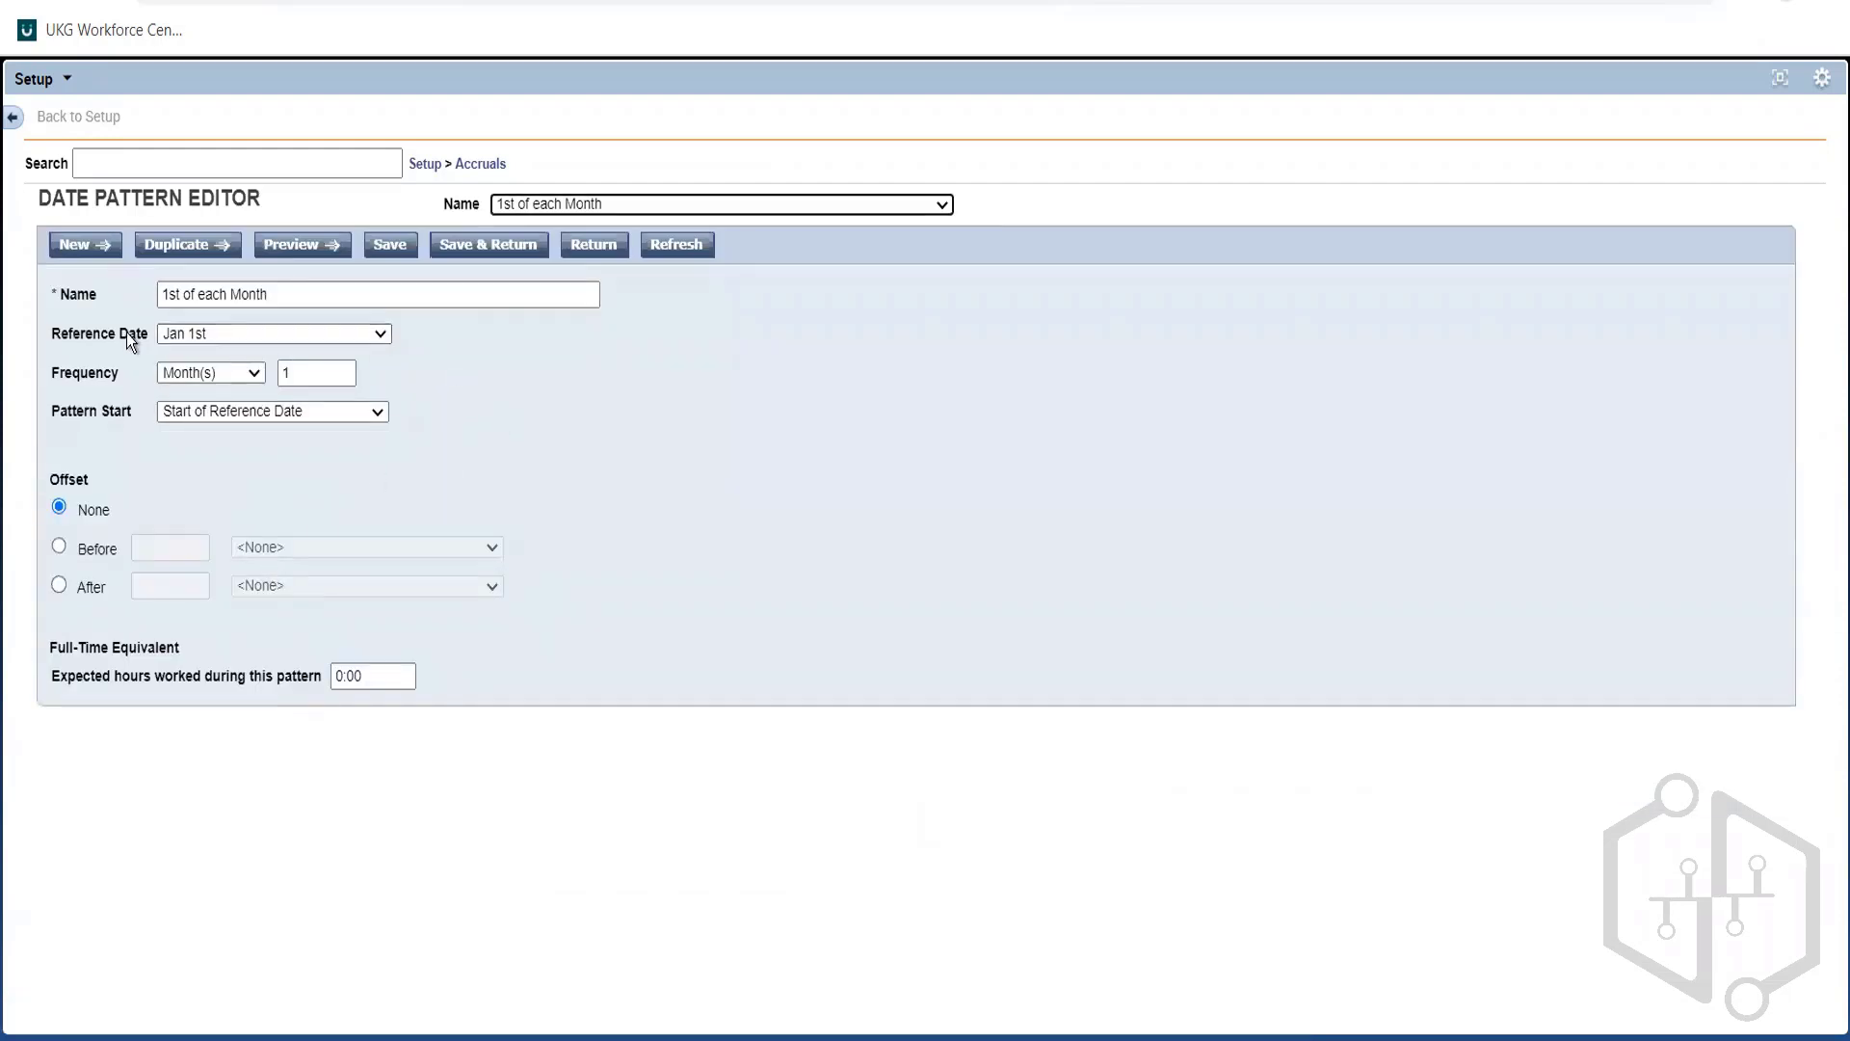
Examine the reference date, frequency unit options and frequency interval of the "1st of each Month" date pattern
click(229, 338)
click(230, 337)
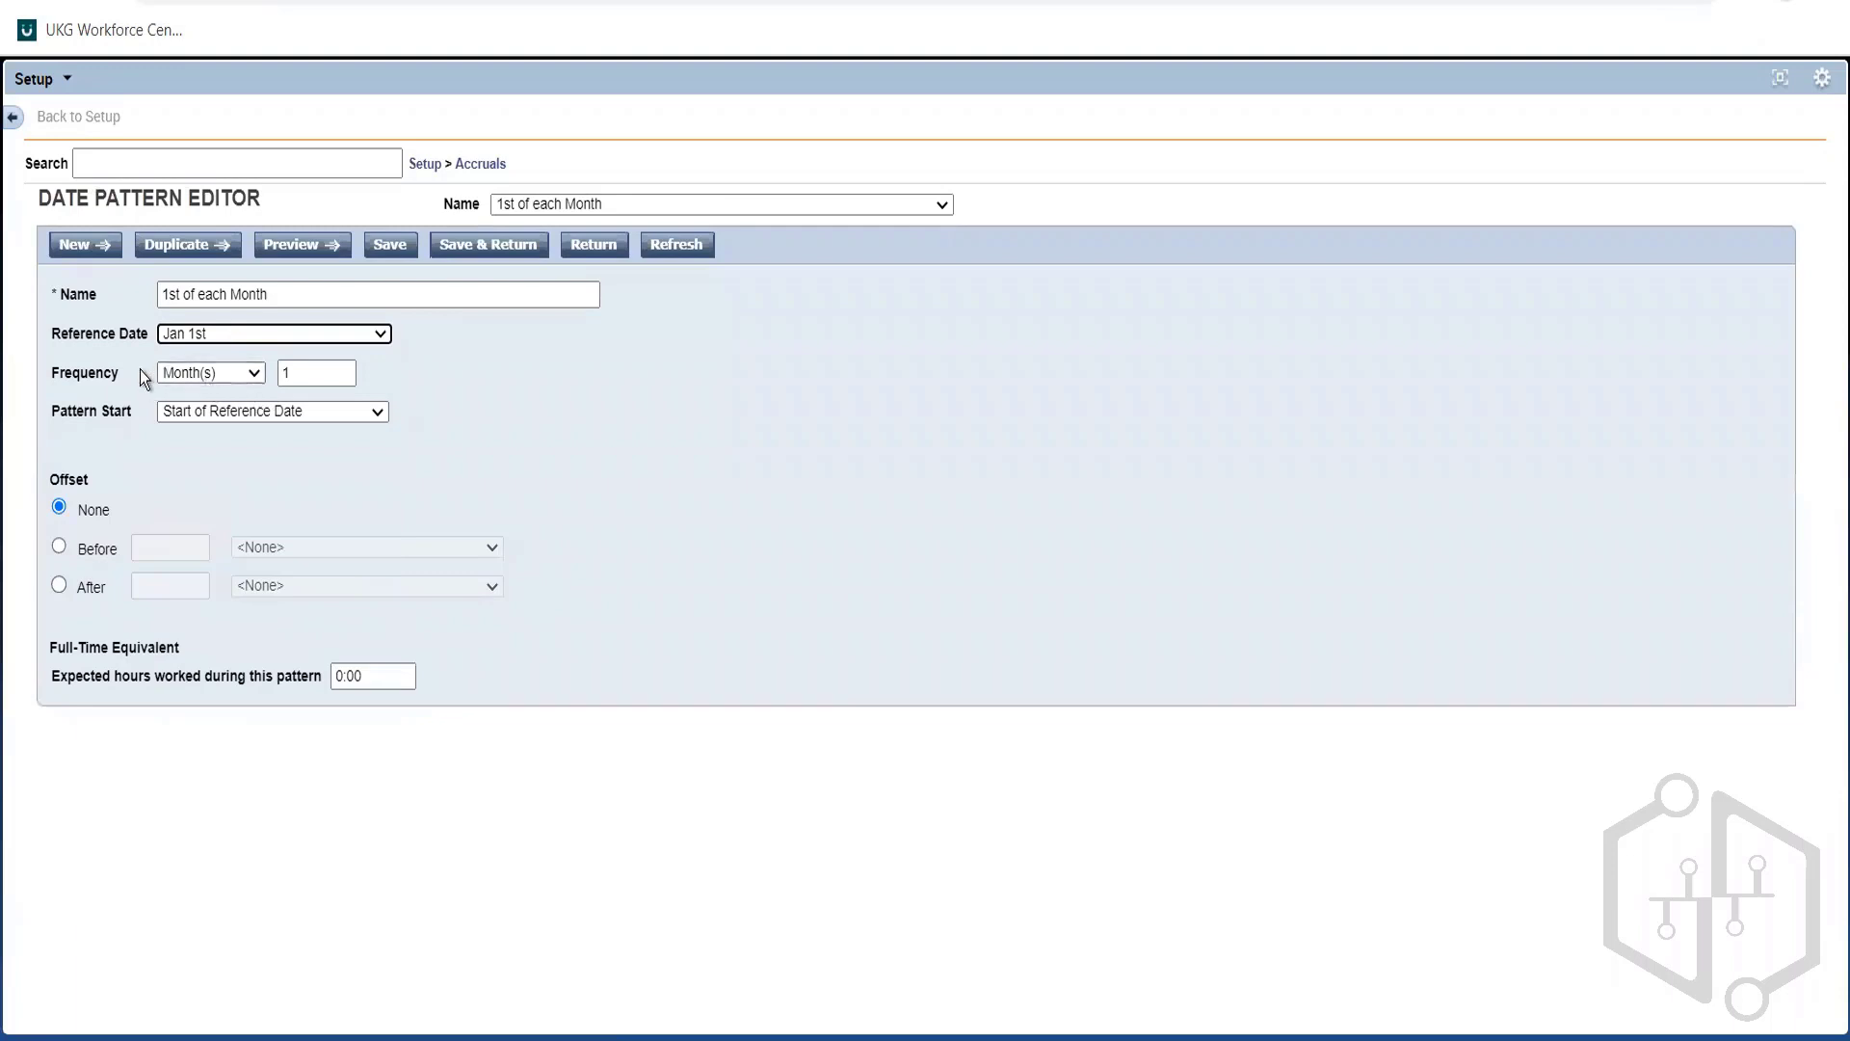
click(228, 370)
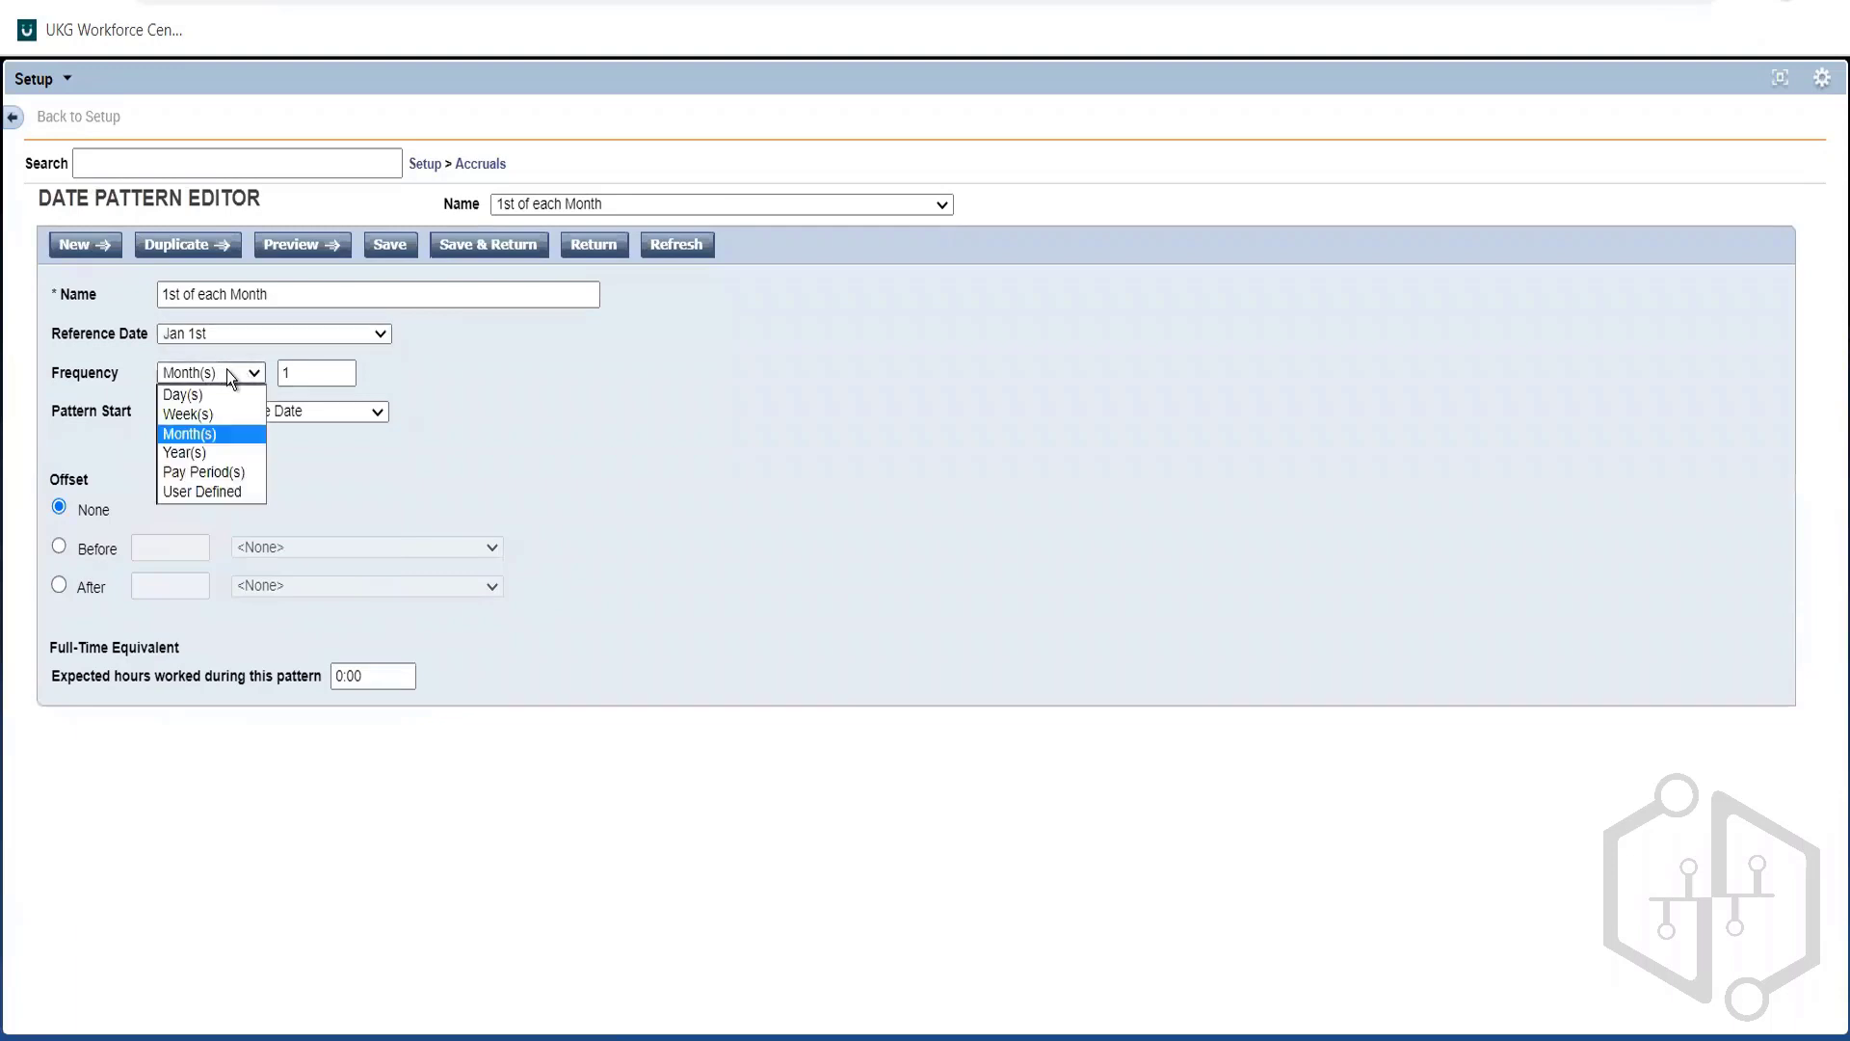
click(256, 376)
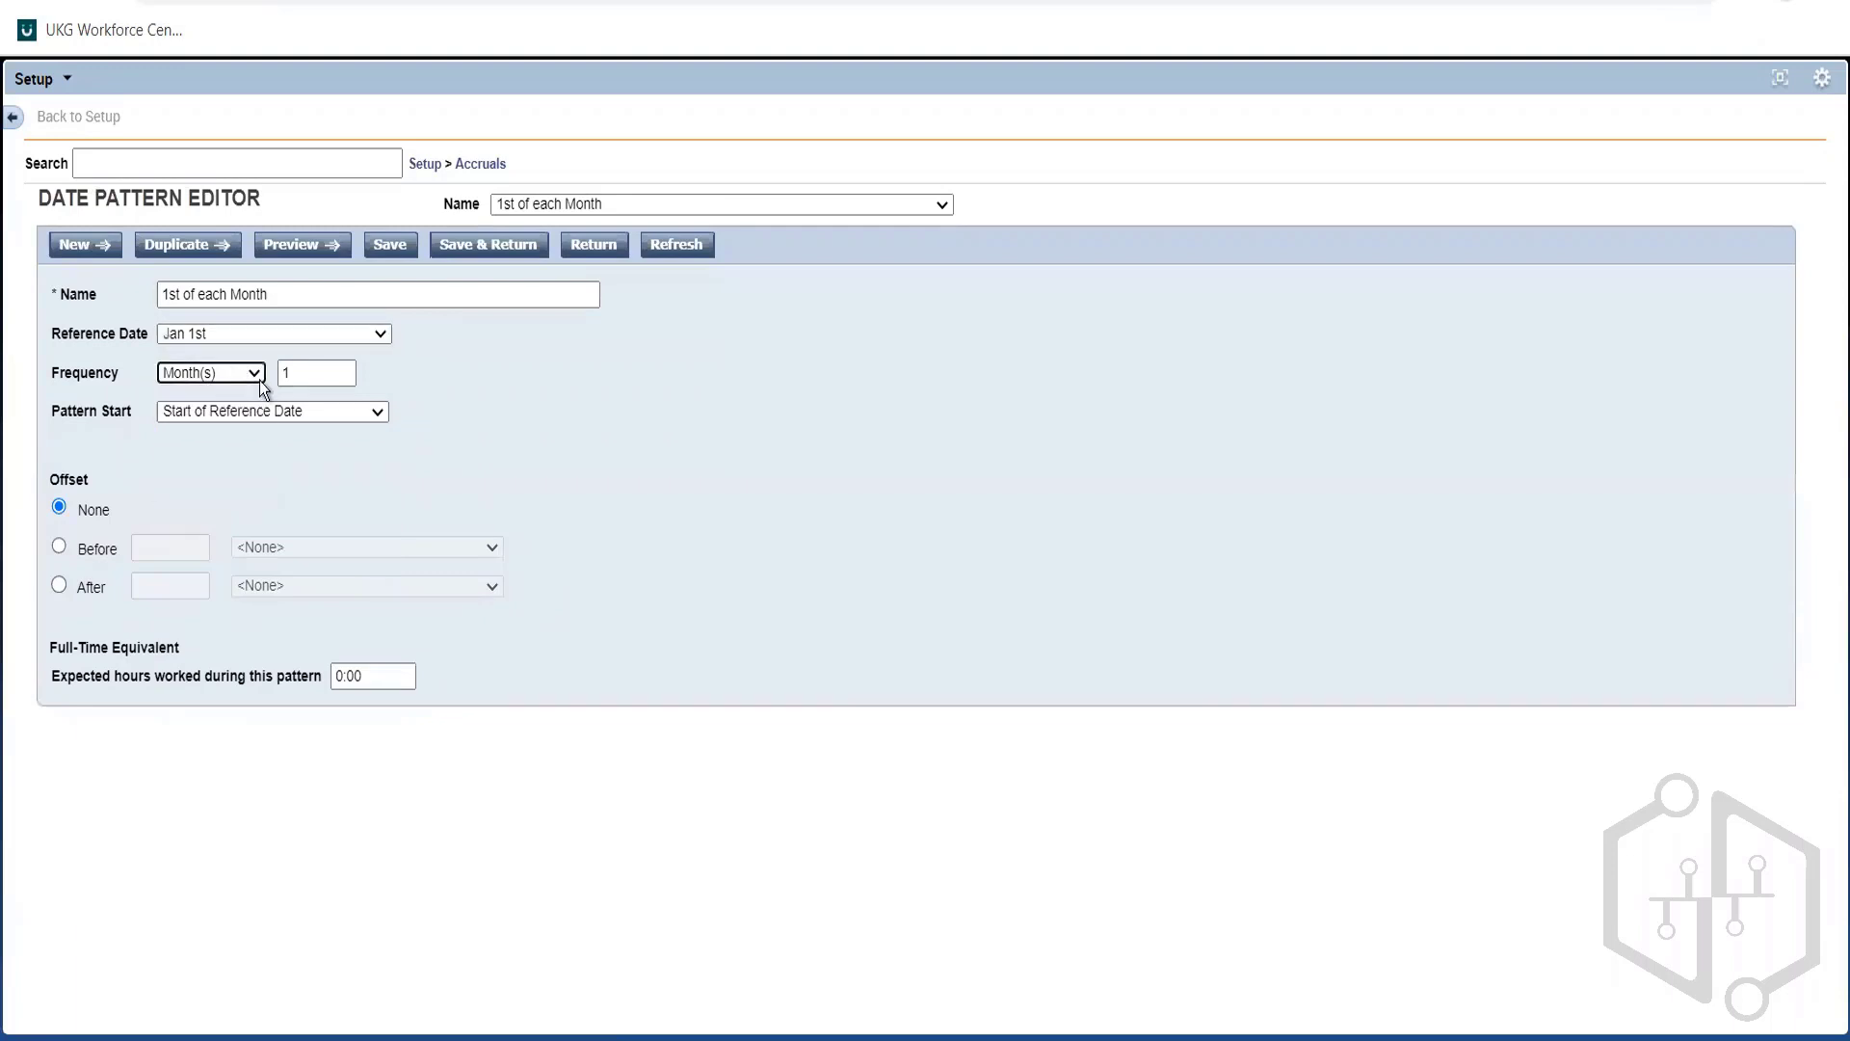
click(318, 382)
click(578, 457)
In the Notepad notes, add a "Date Pattern" heading below the accrual codes with the line "VAC - 1st of each Month" under it
click(274, 297)
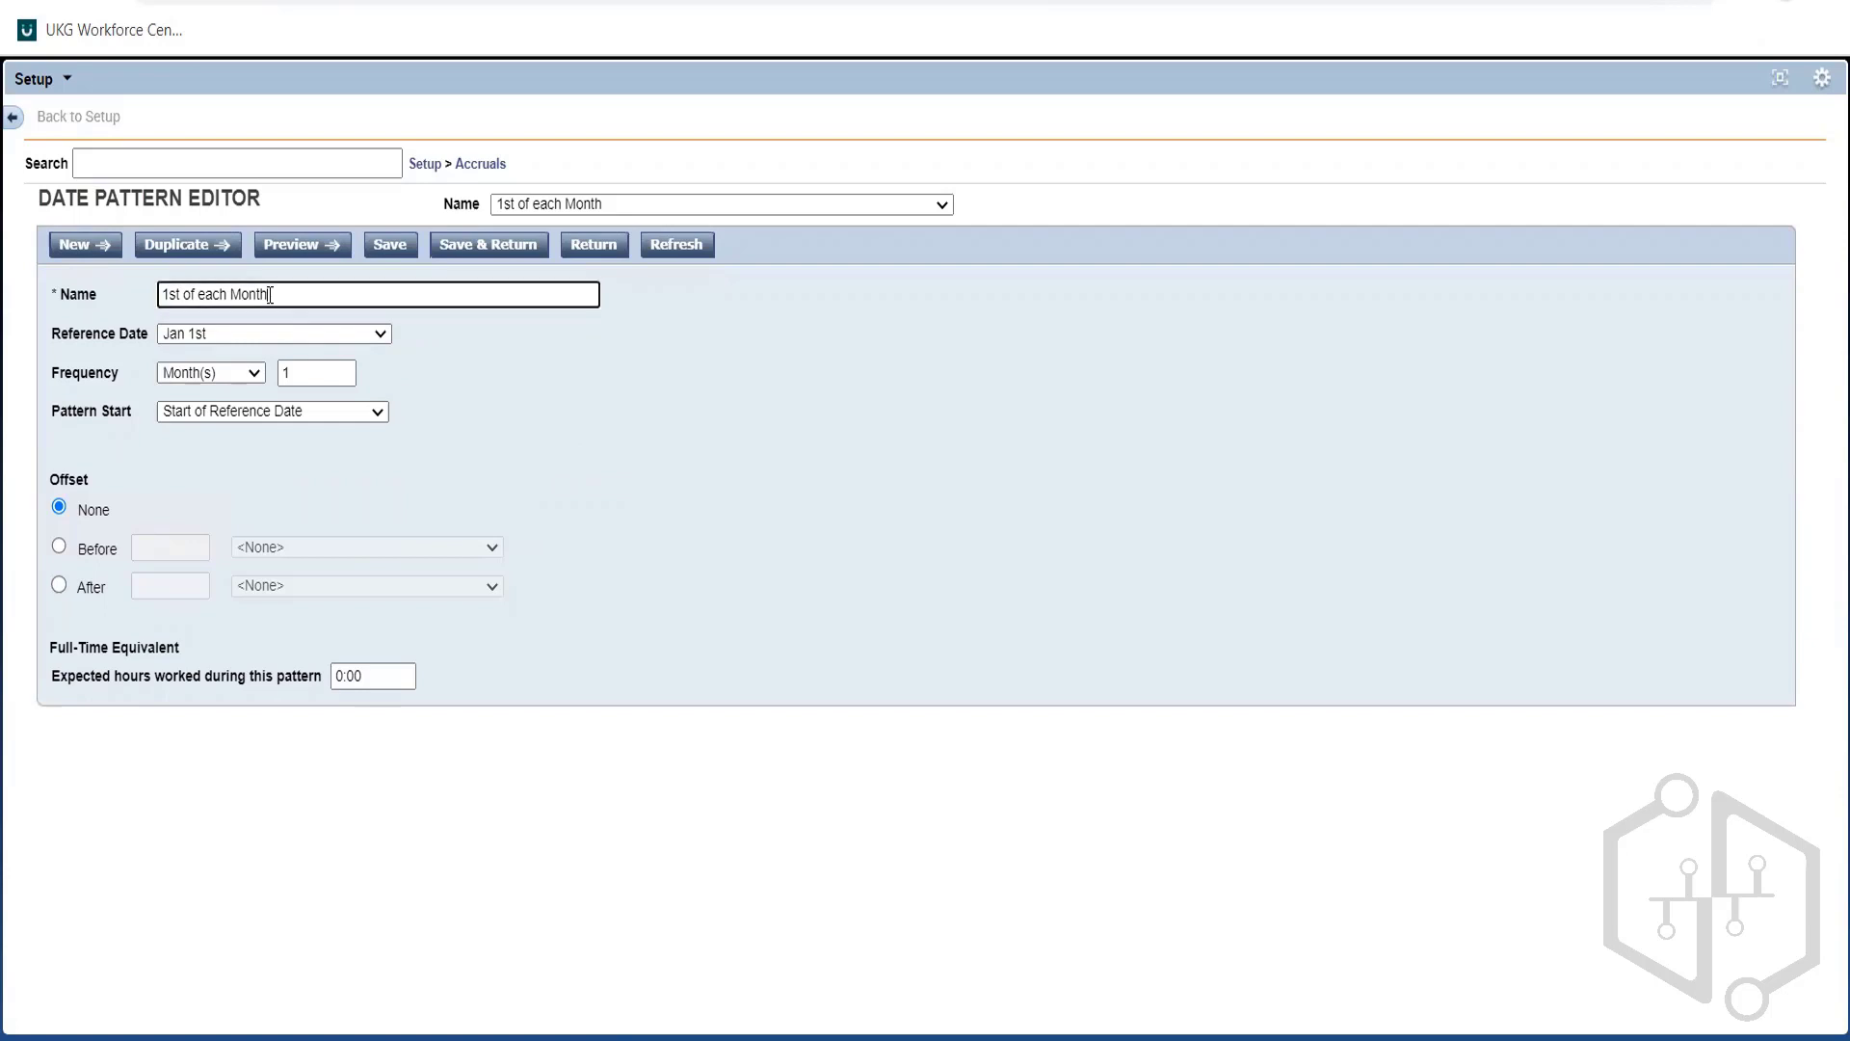
drag(274, 297, 136, 273)
key(alt+Tab)
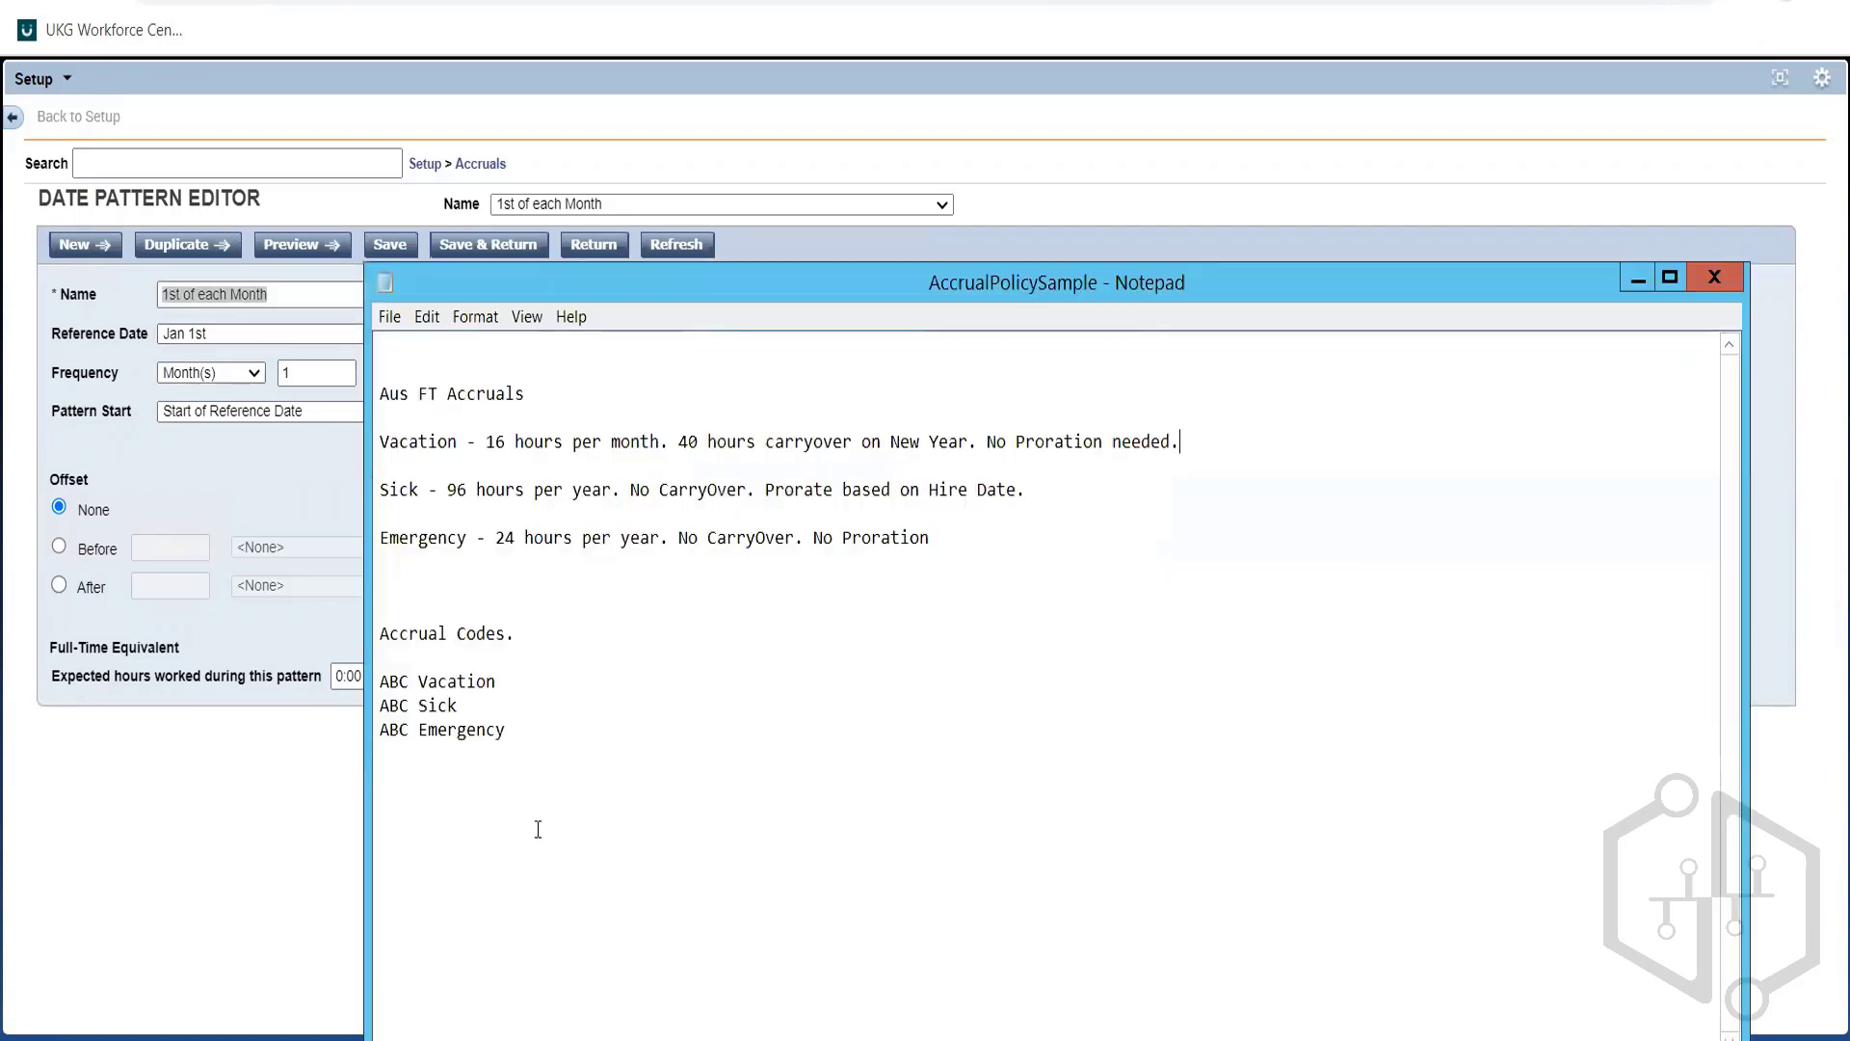
click(515, 714)
key(Return)
key(Return)
key(Return)
text(Date Pattern)
key(Return)
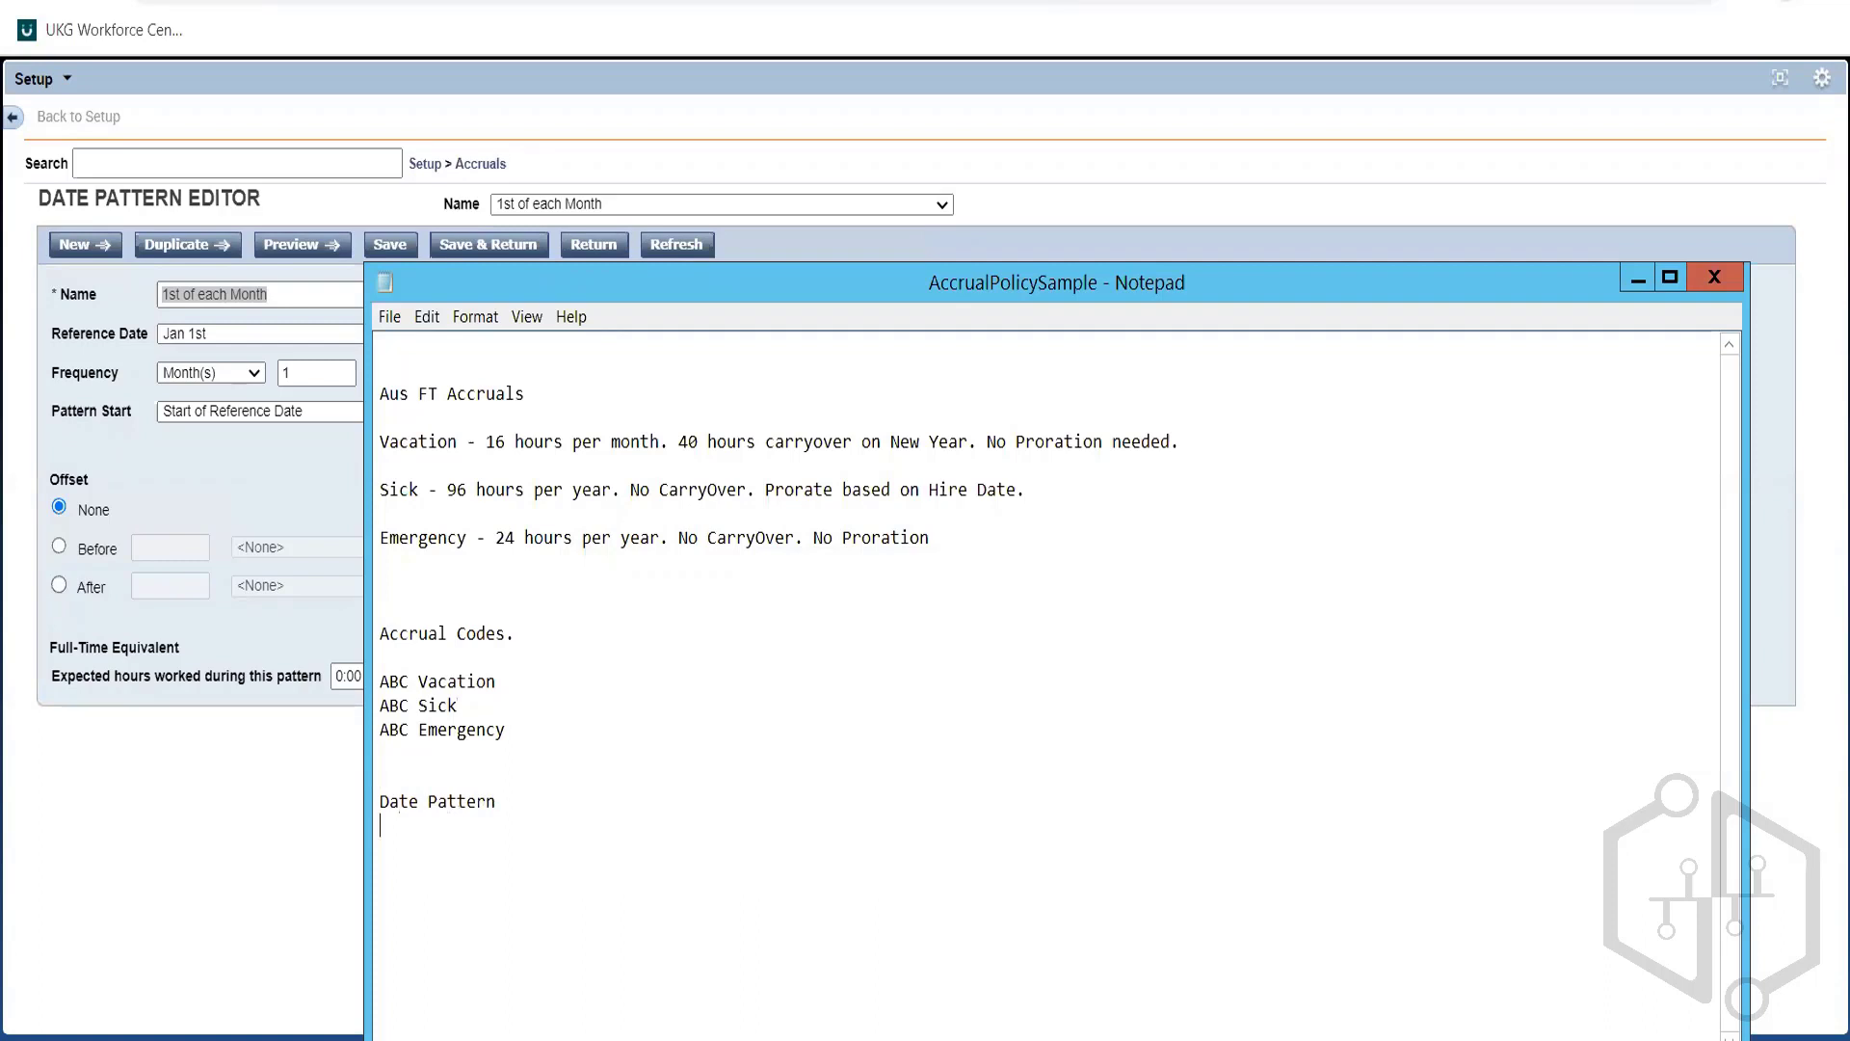
text(VAC - 1st of each Month)
Switch back to UKG Workforce Central and open the Grants list of the Accruals setup
key(alt+Tab)
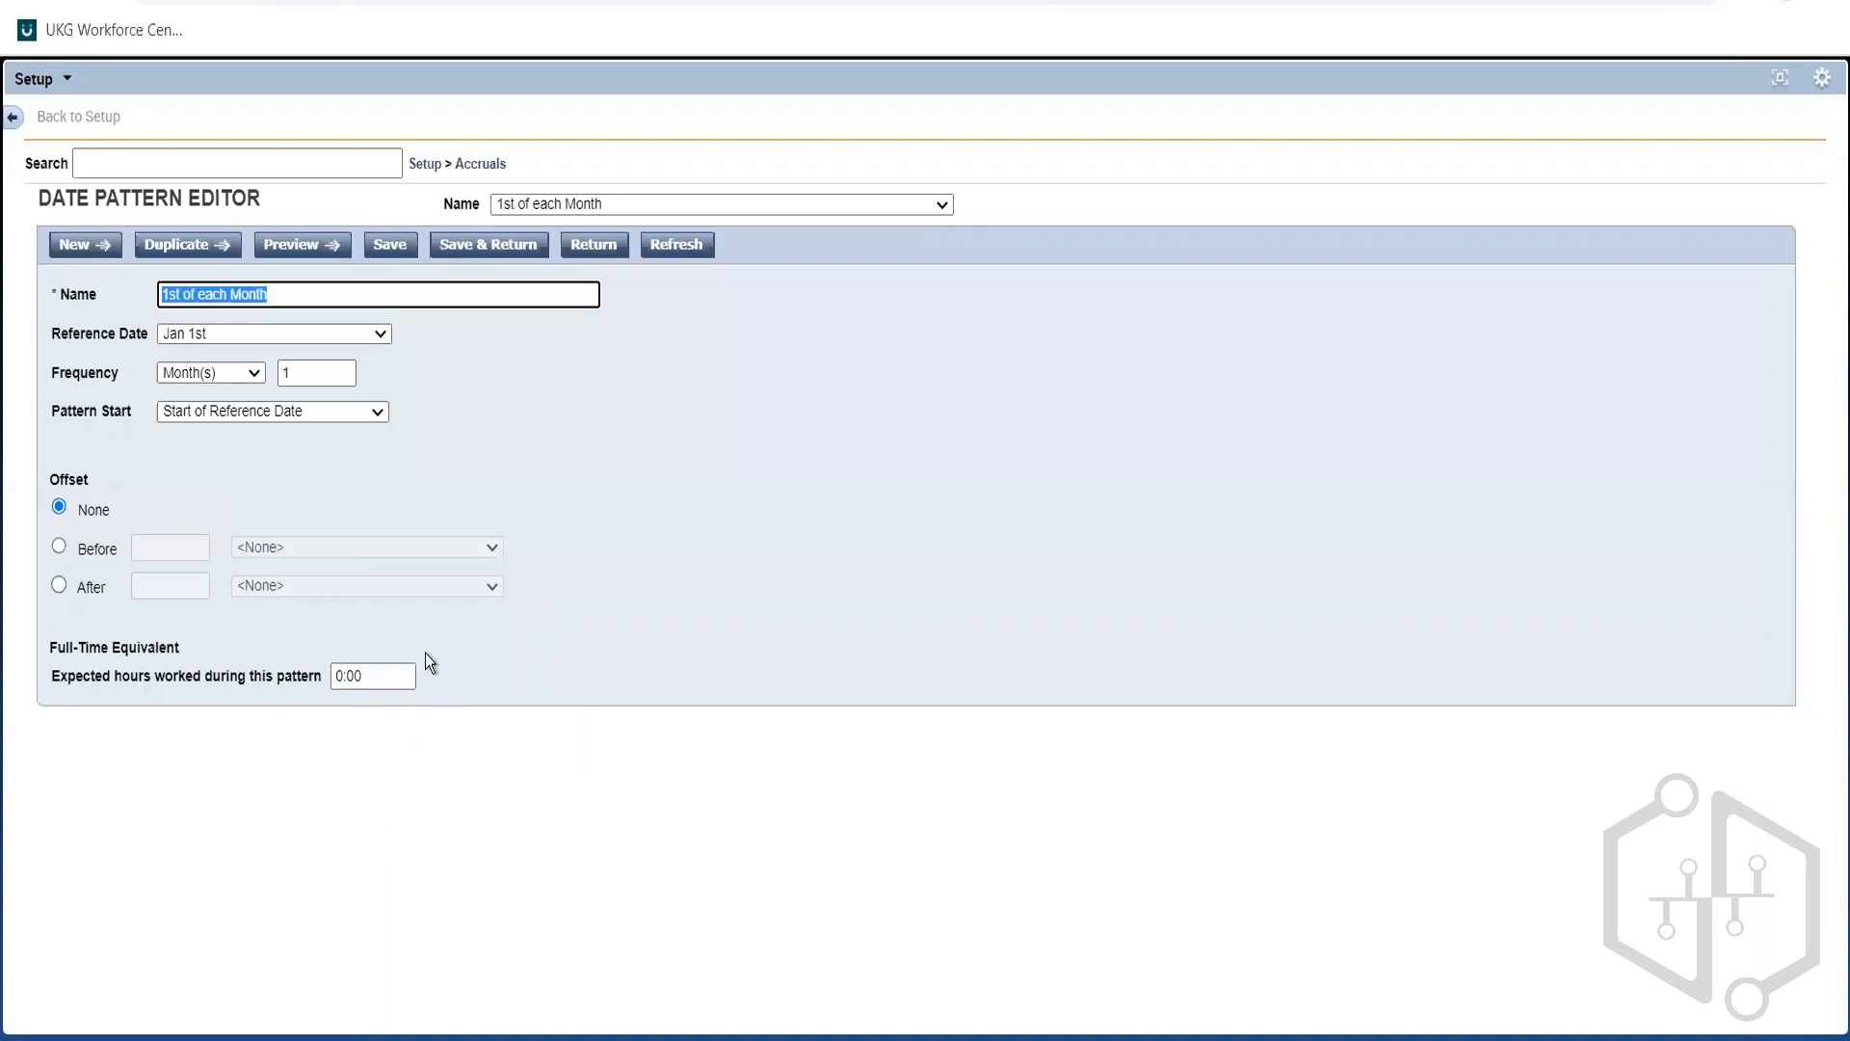
click(524, 435)
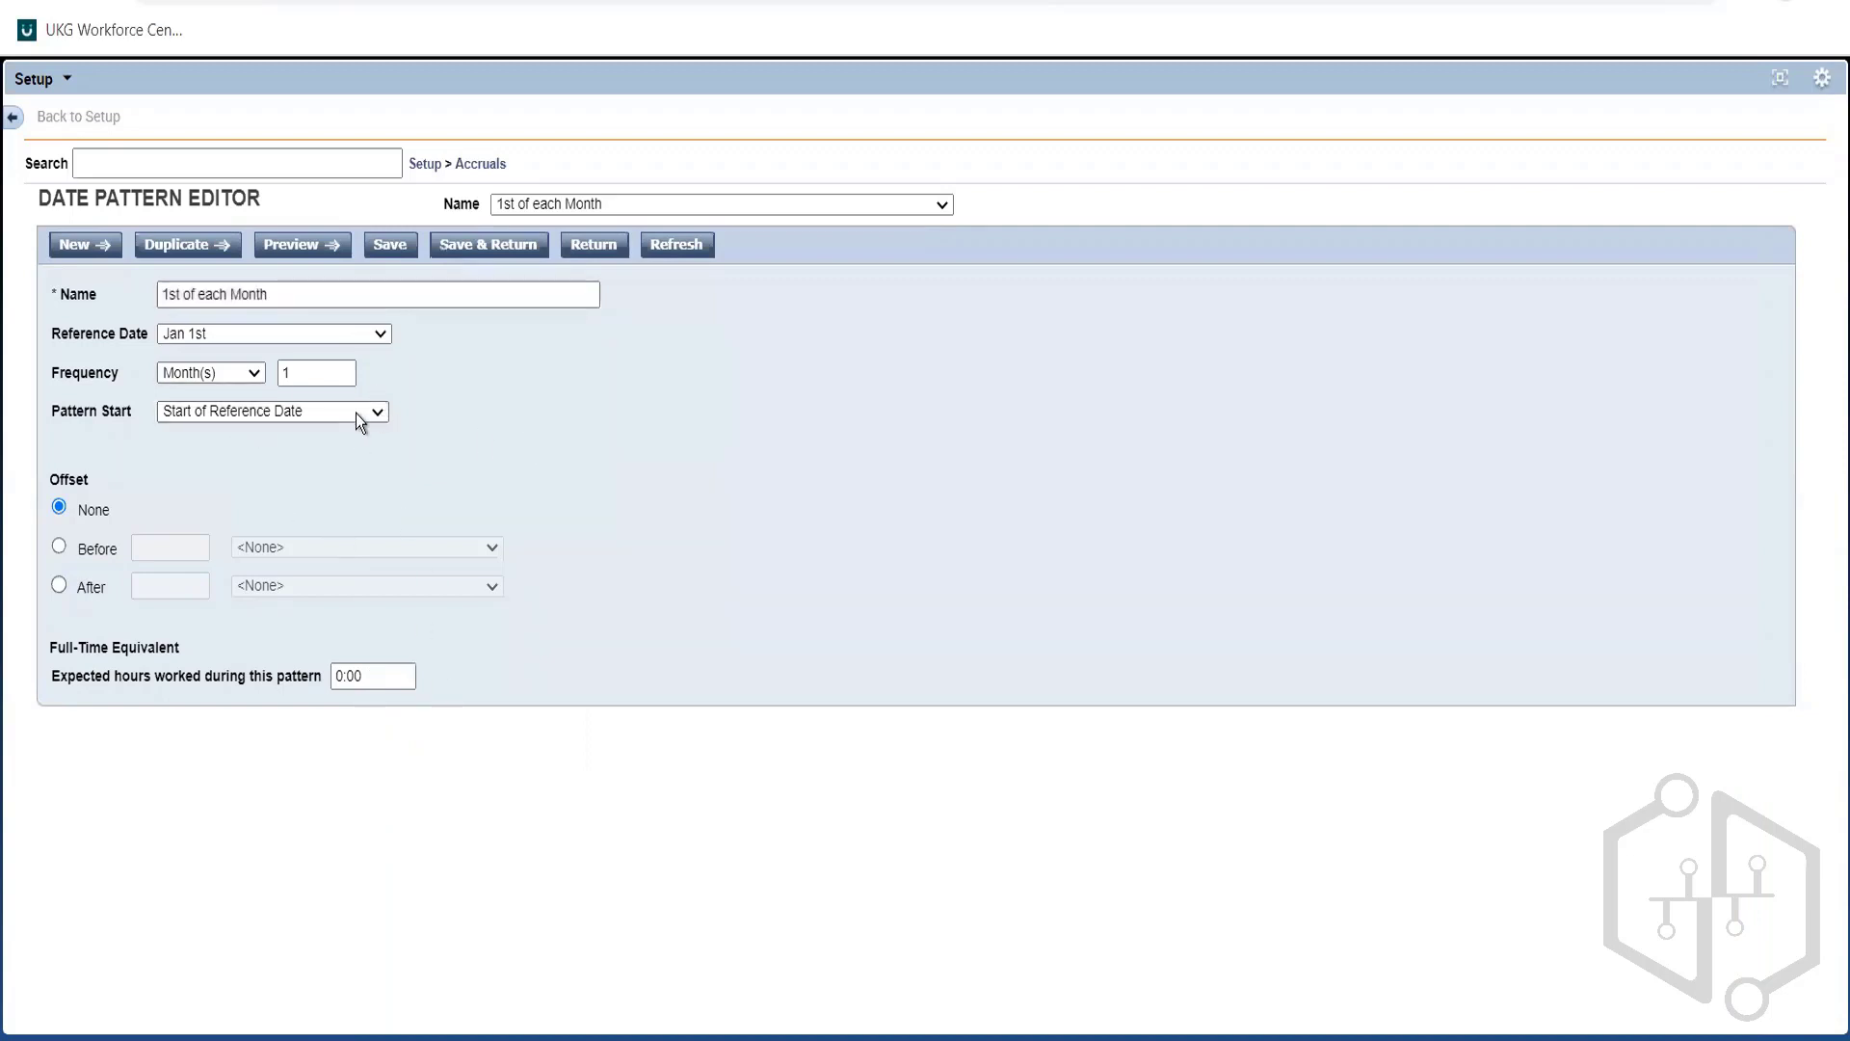
click(476, 166)
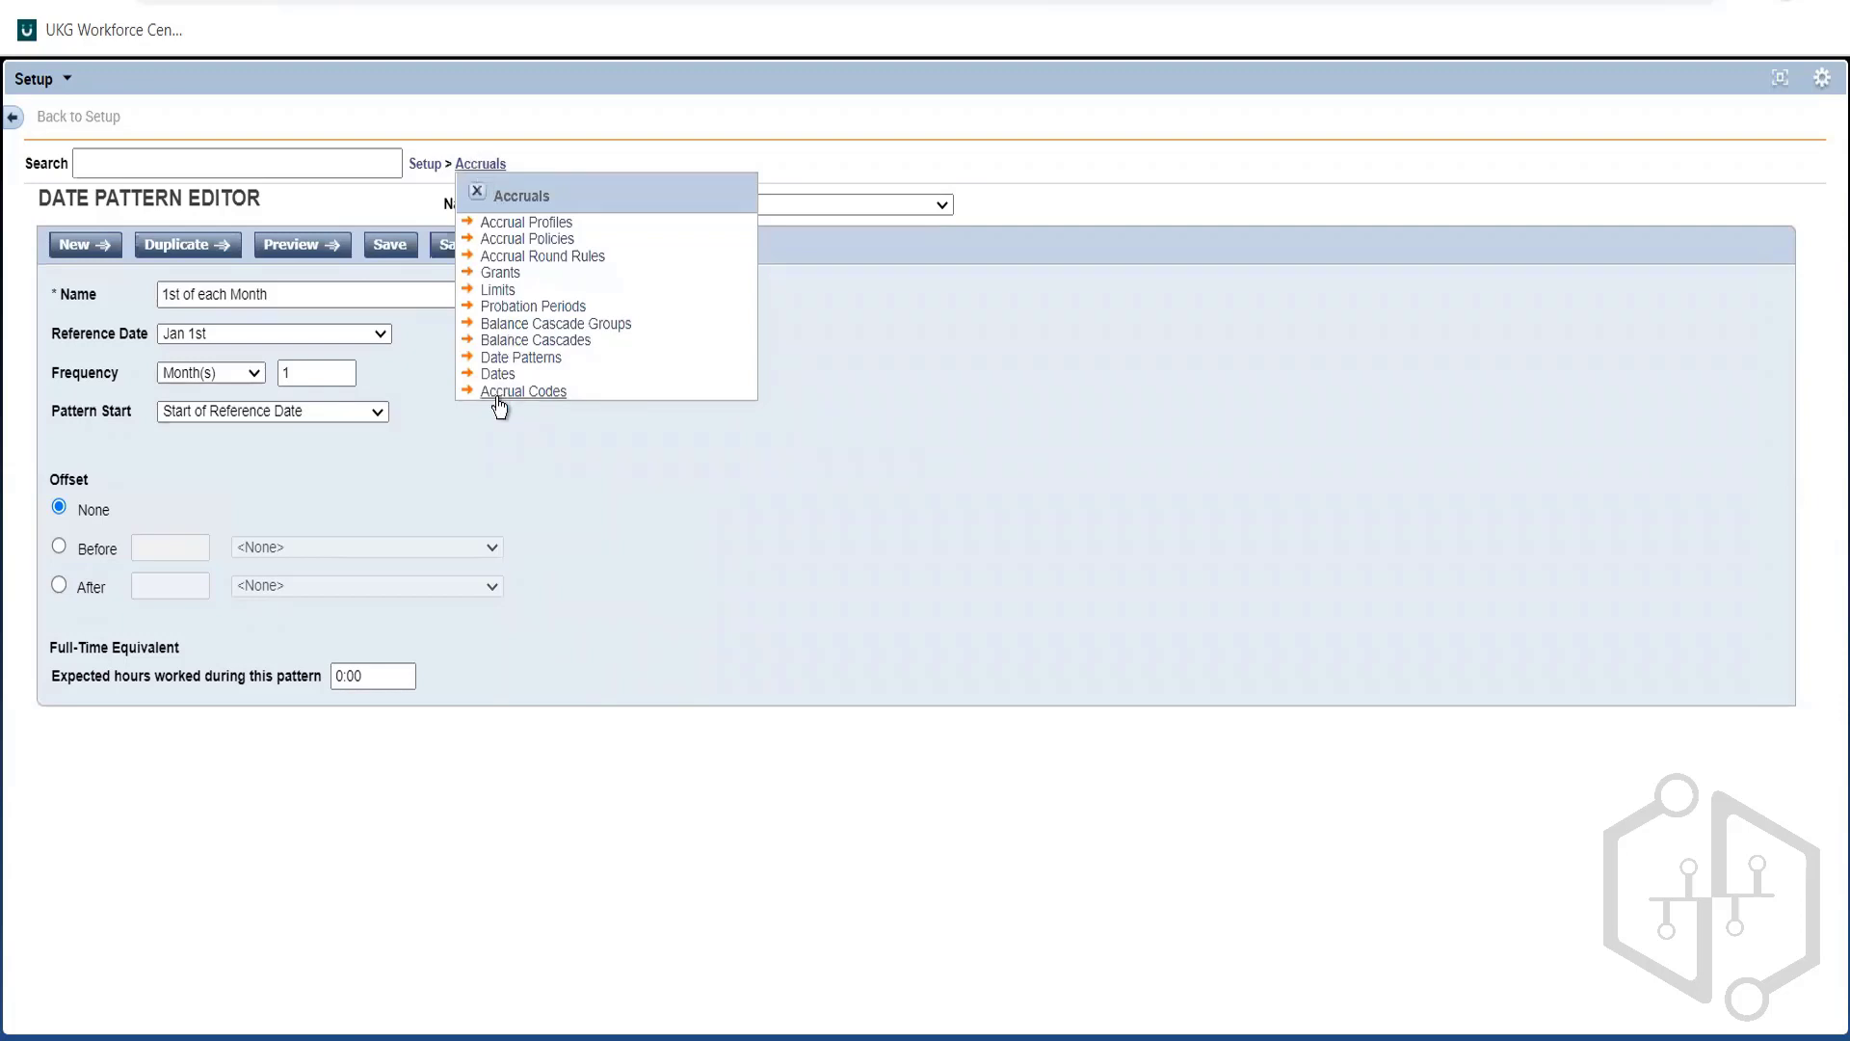
click(500, 273)
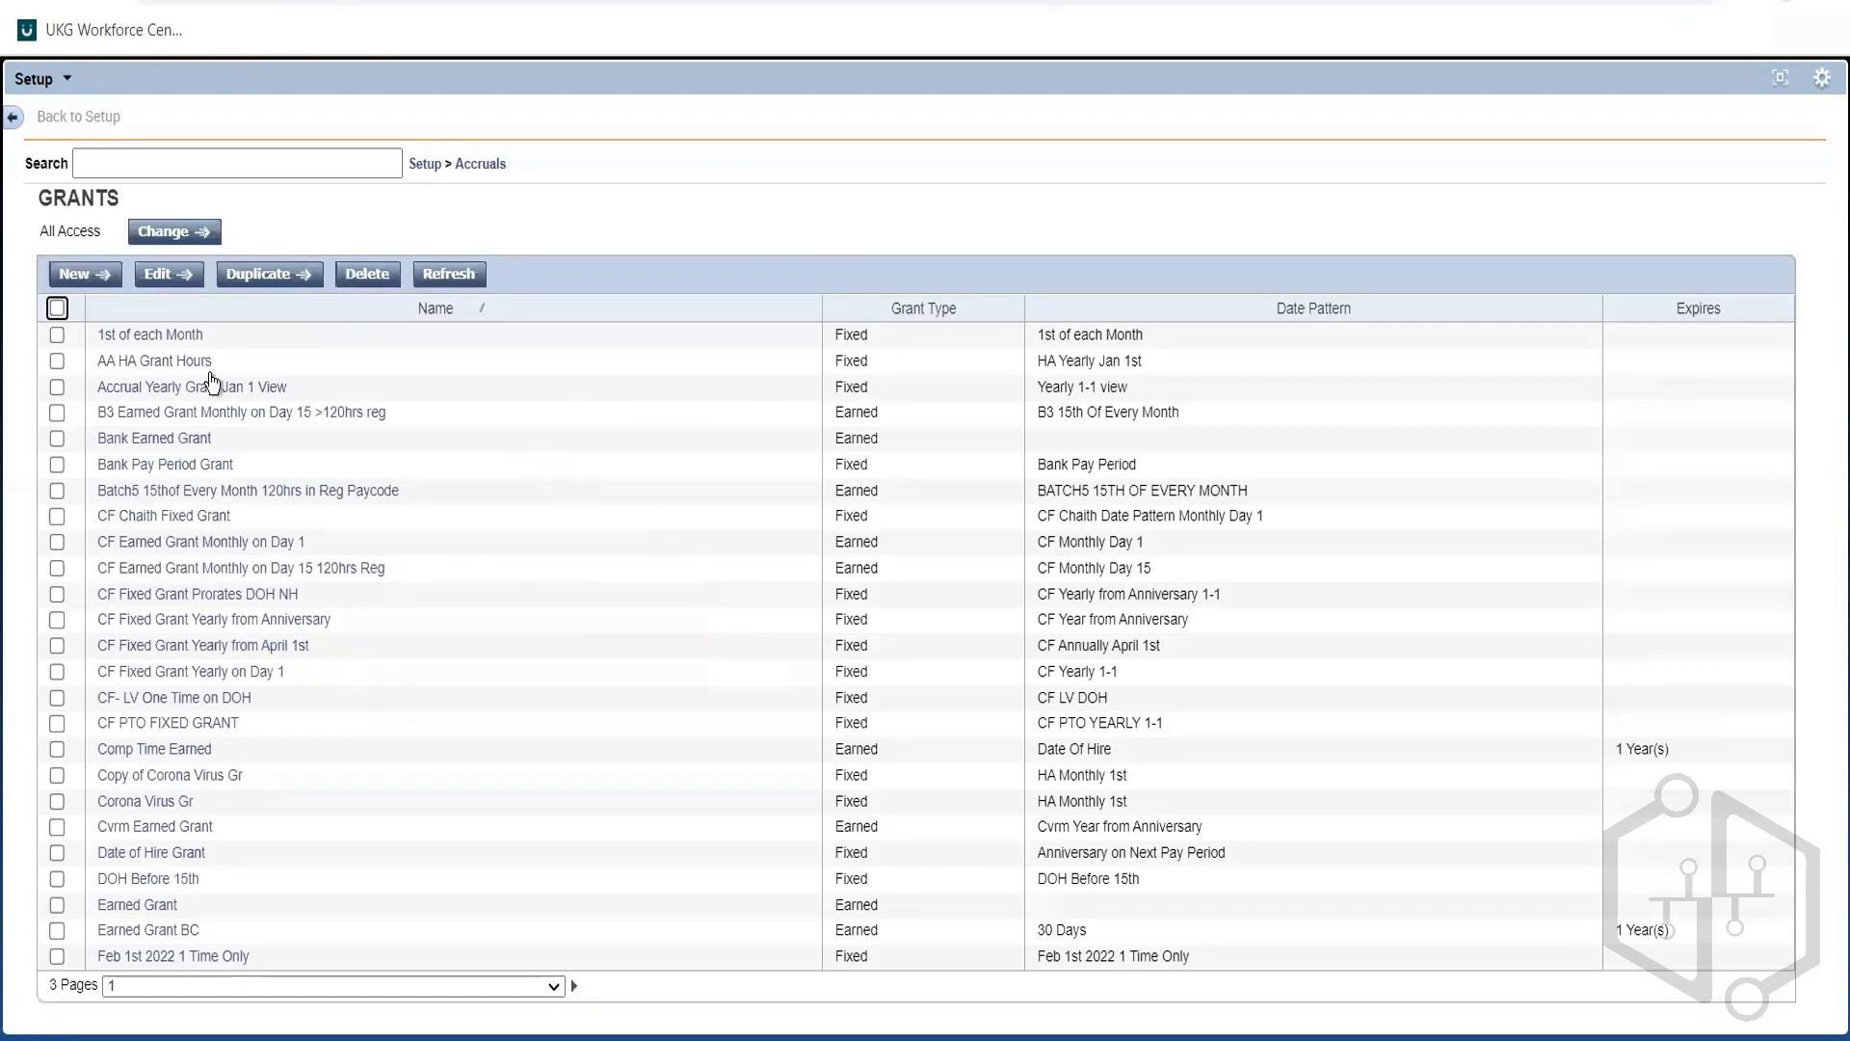
Start a new grant and name it "ABC Vac"
click(81, 277)
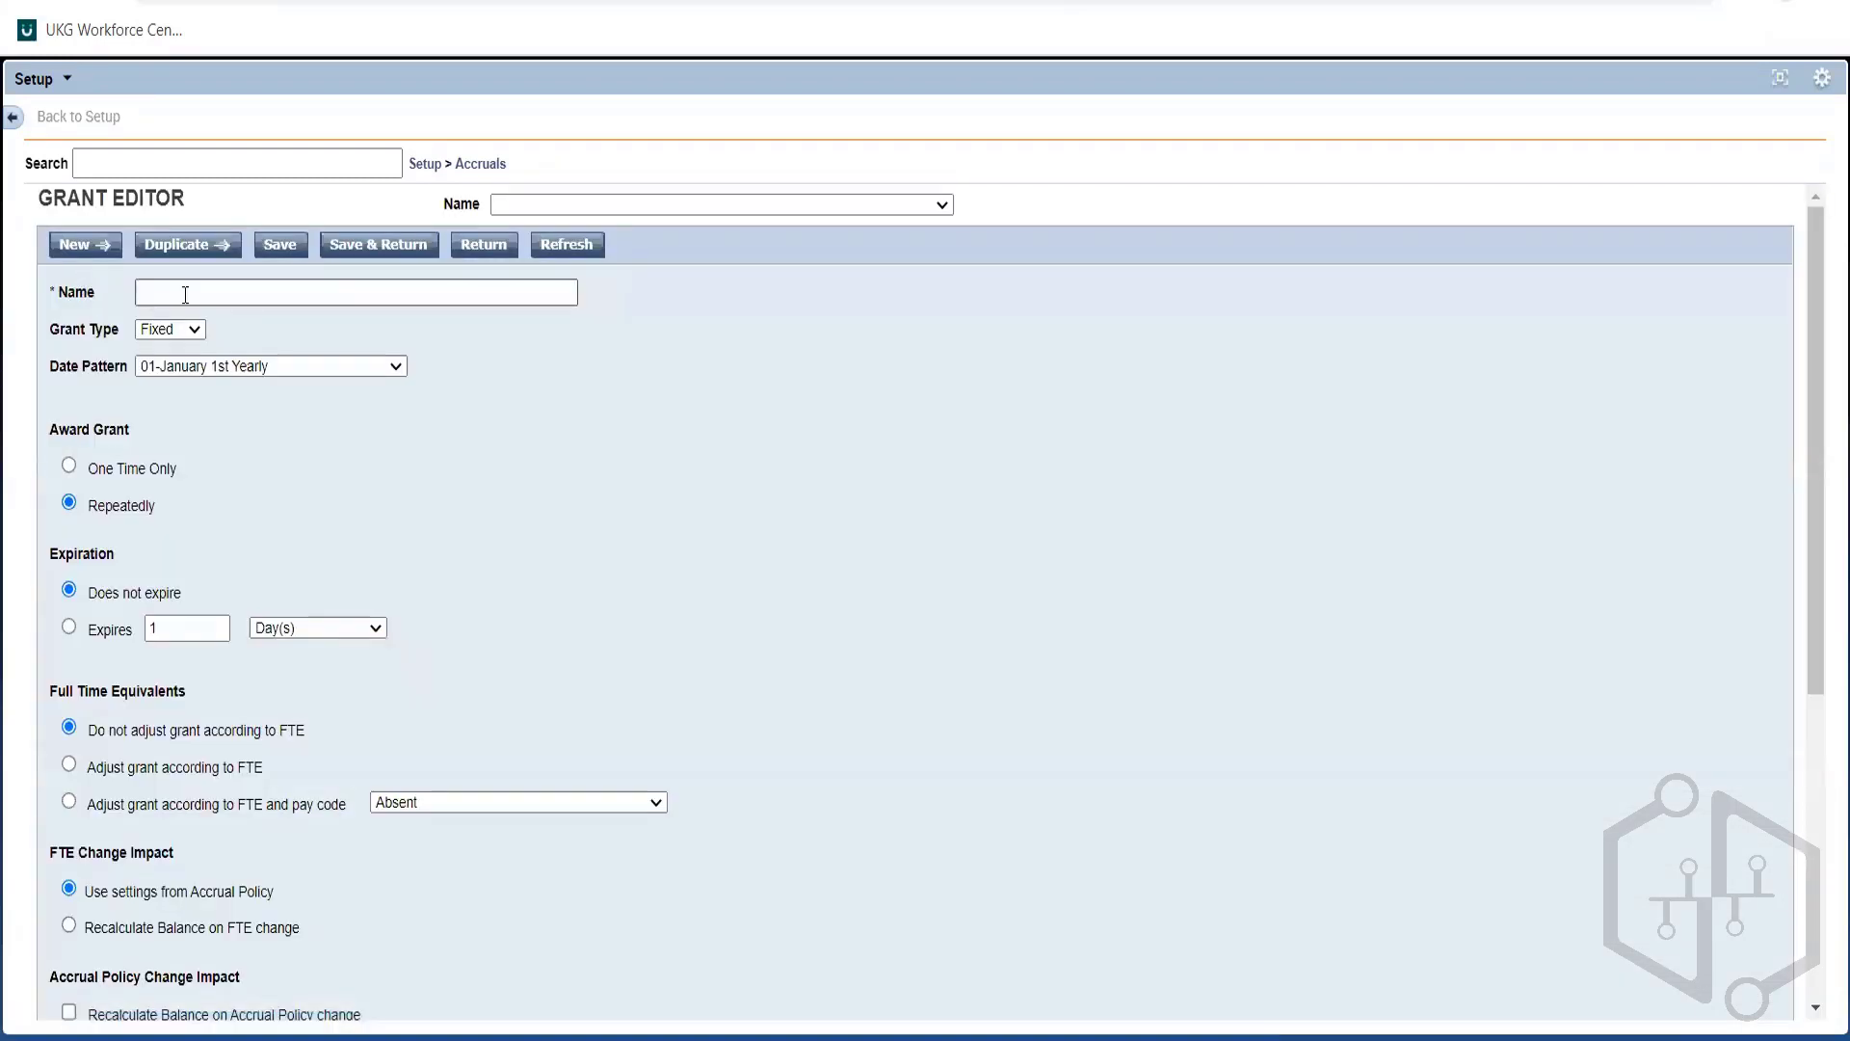
click(187, 295)
text(ABC)
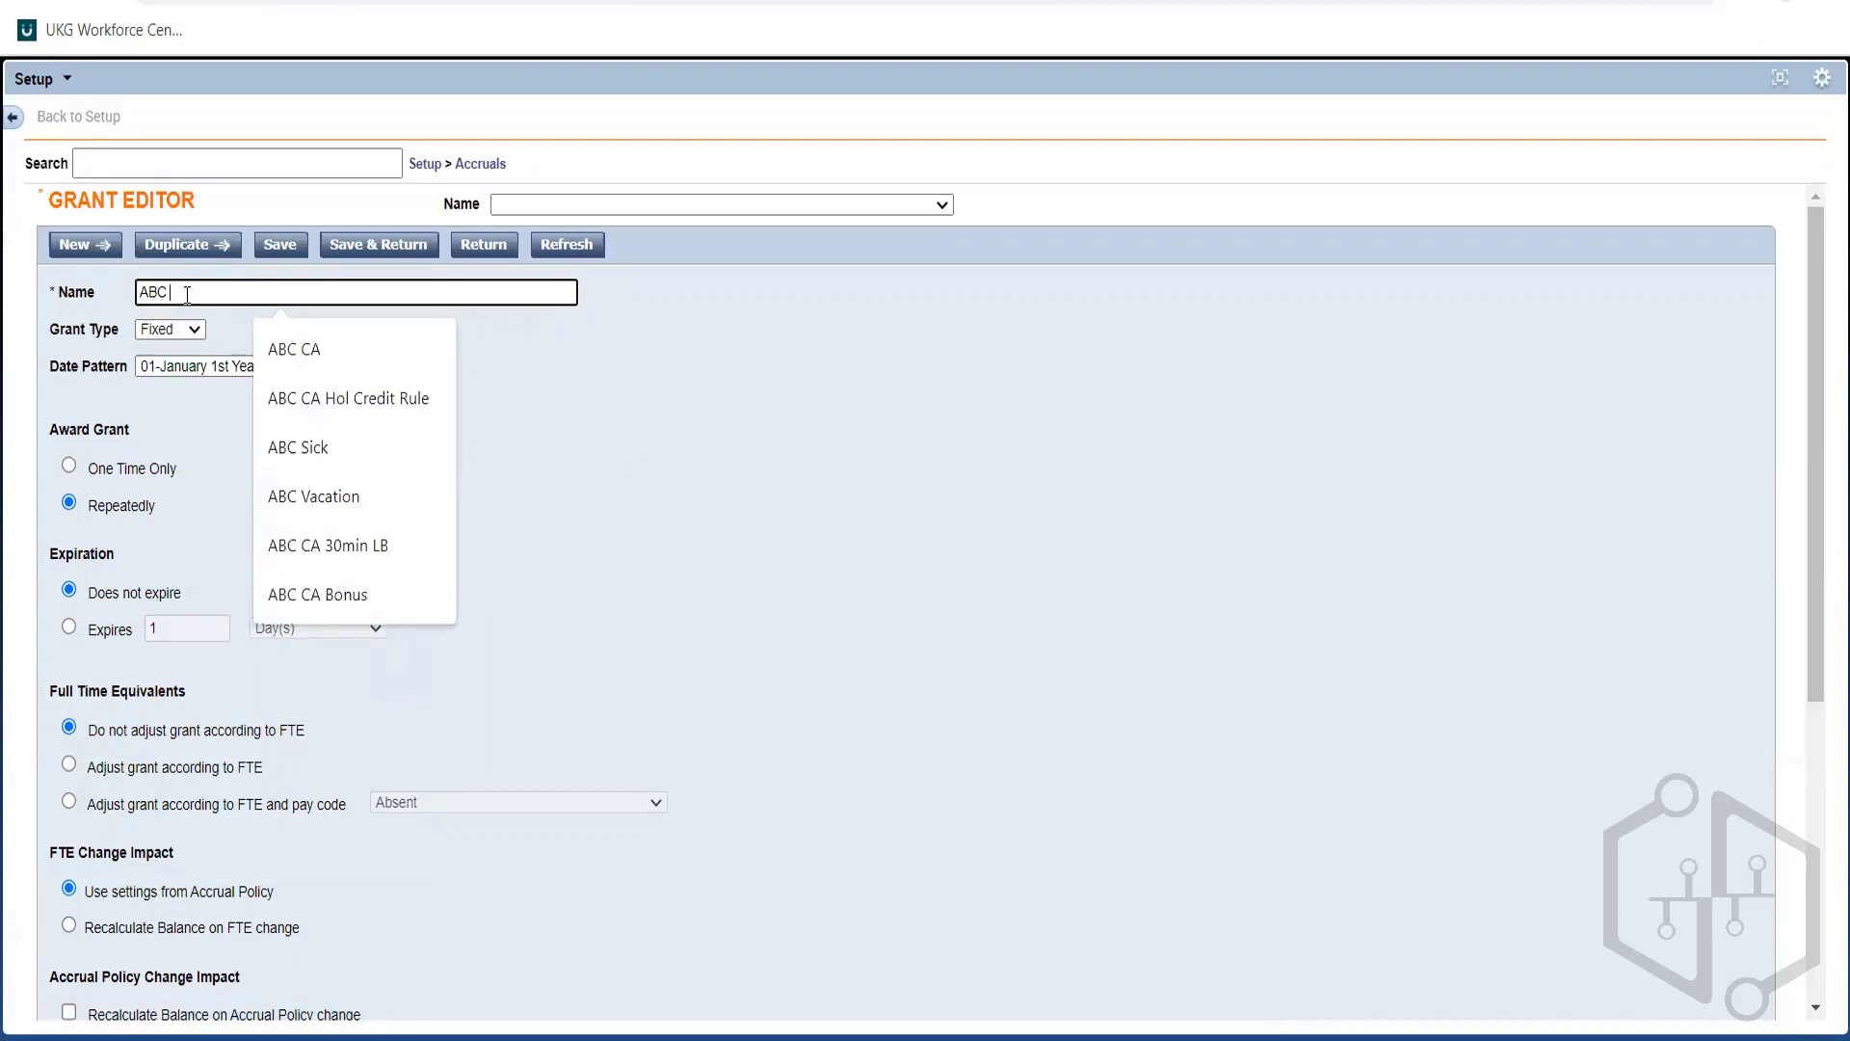
text(Vac)
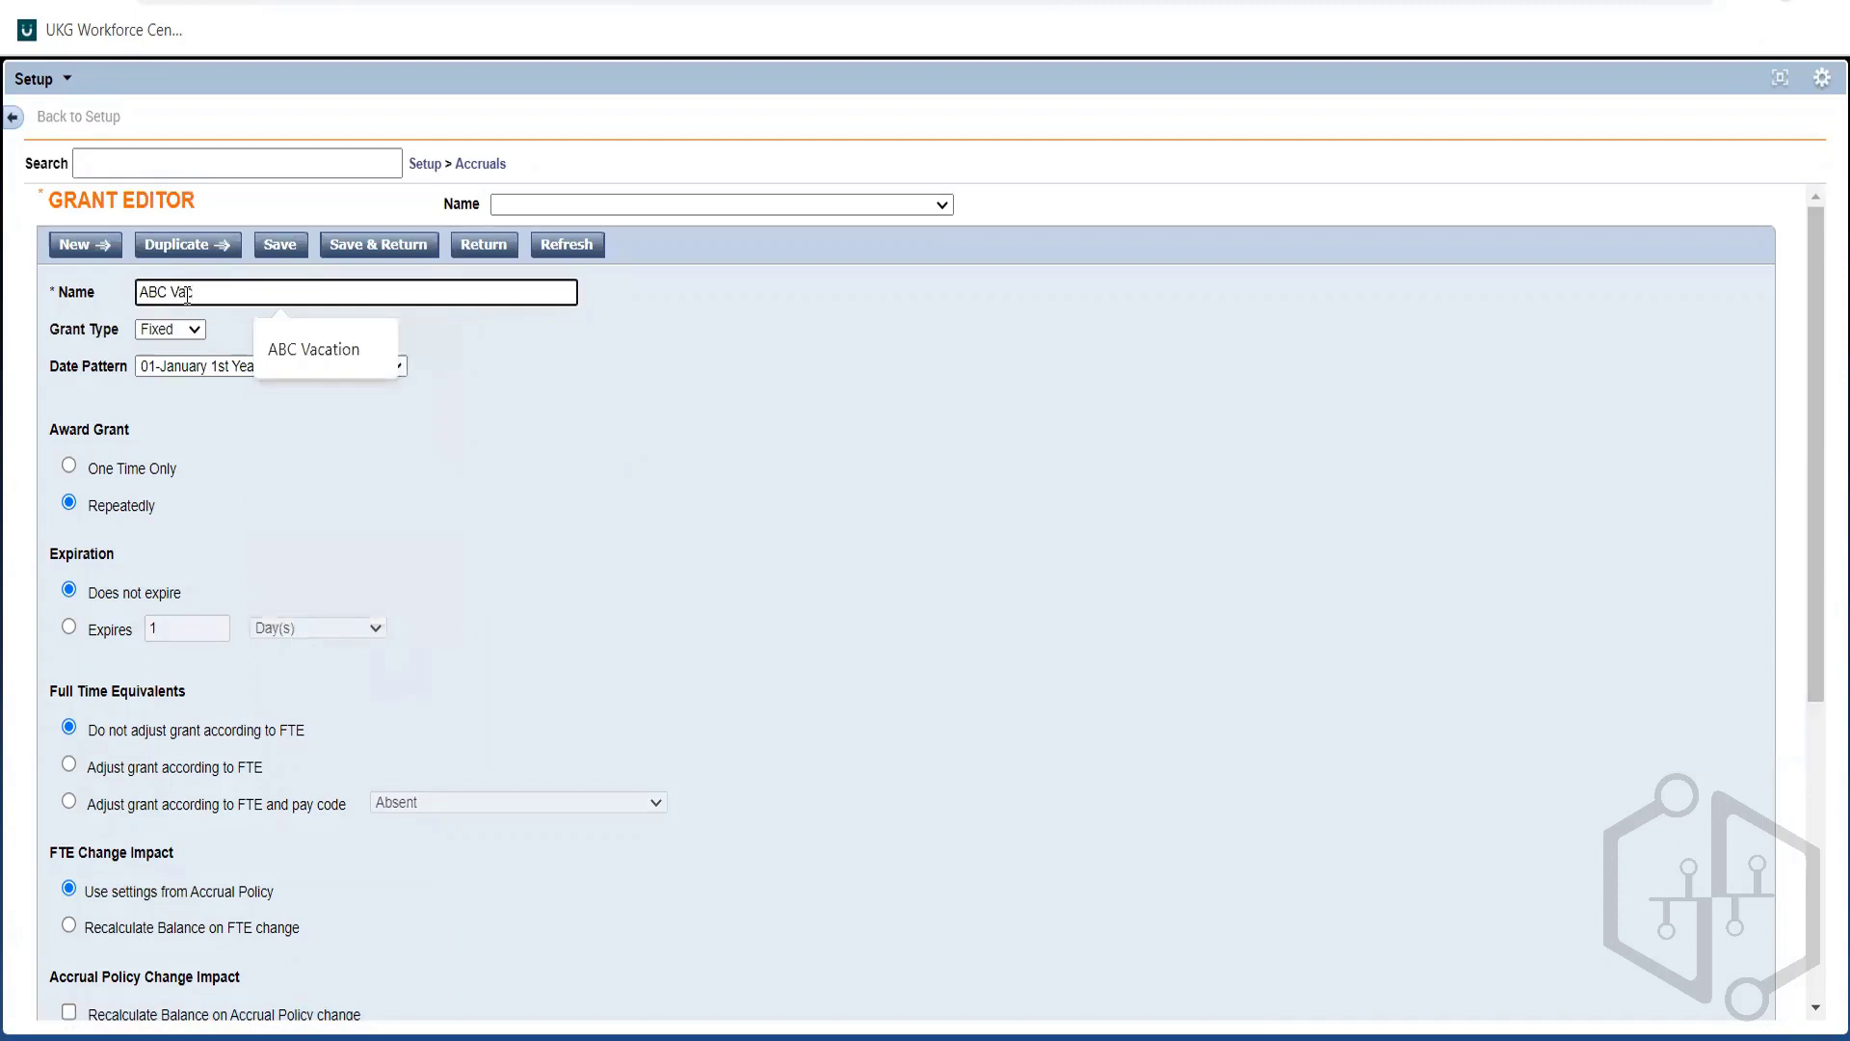
click(549, 525)
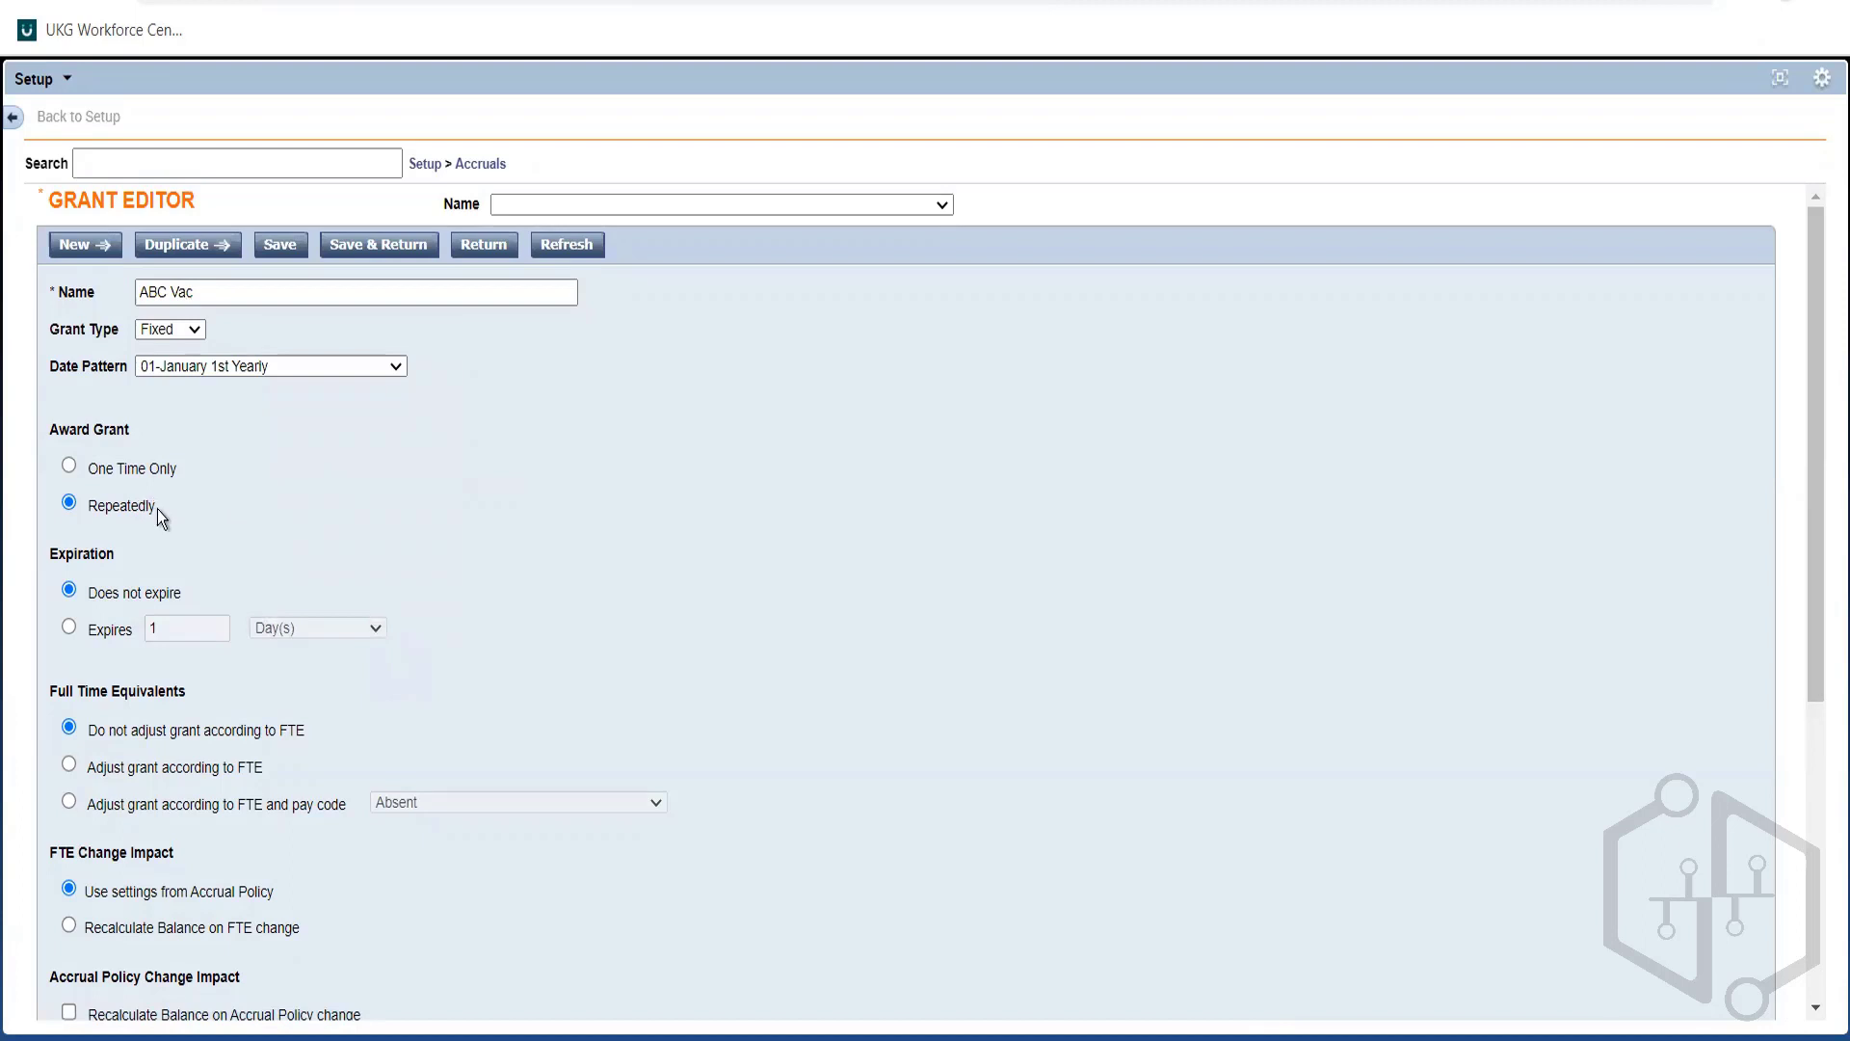
Set the new grant's date pattern to "1st of each Month", keeping the grant awarded repeatedly
drag(158, 509, 90, 502)
click(292, 363)
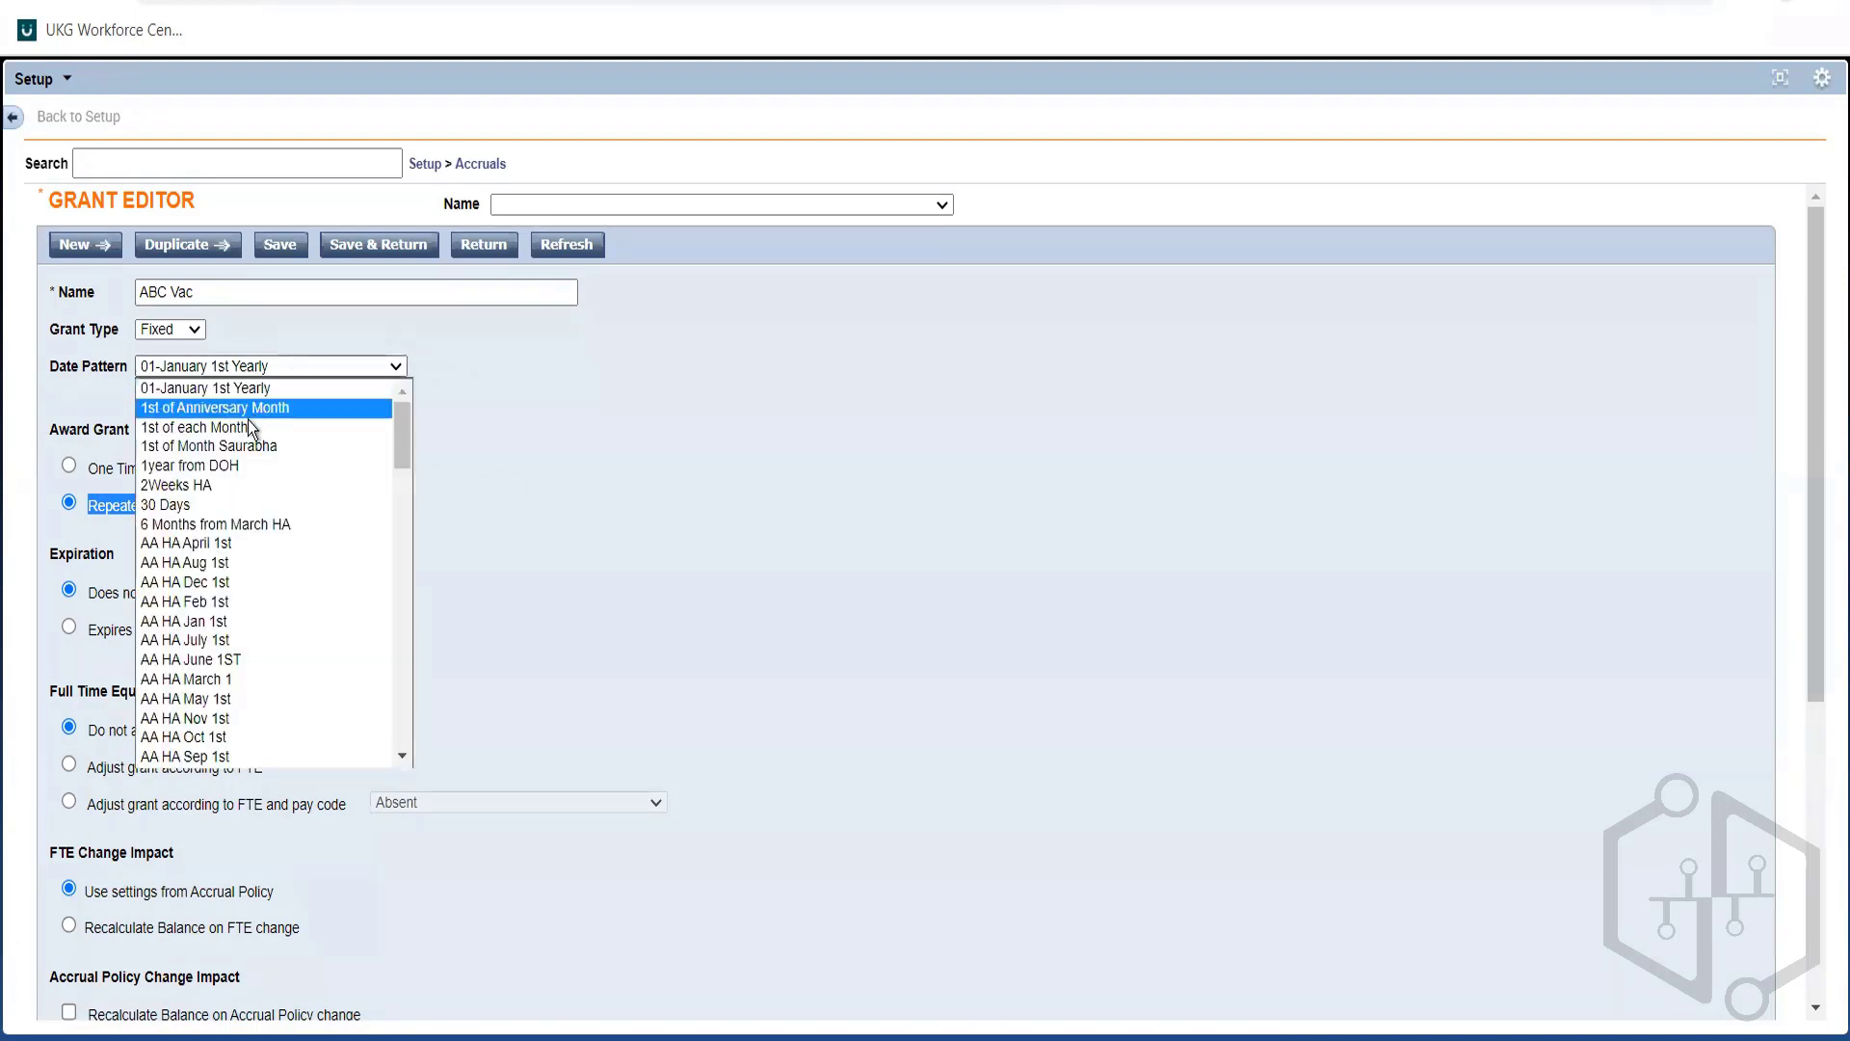
click(241, 424)
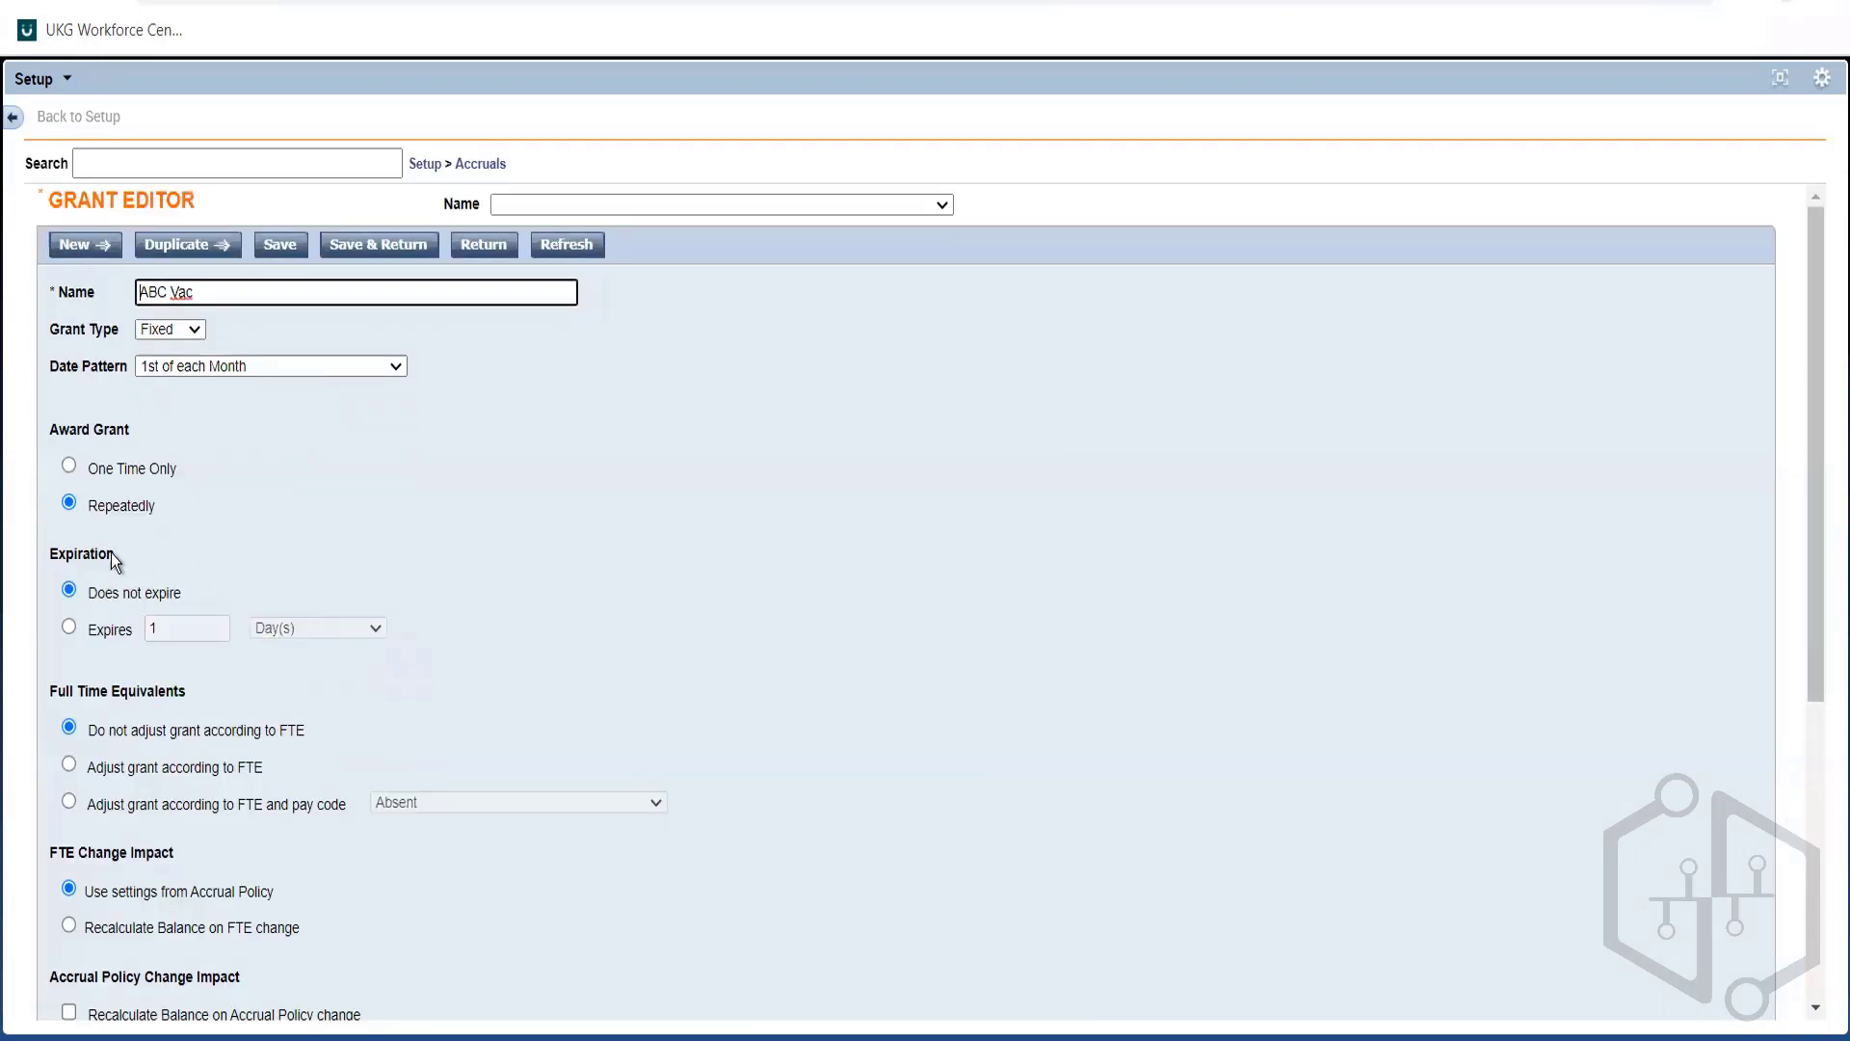
Examine the expiration settings and grant type options of the ABC Vac grant
drag(106, 557, 43, 557)
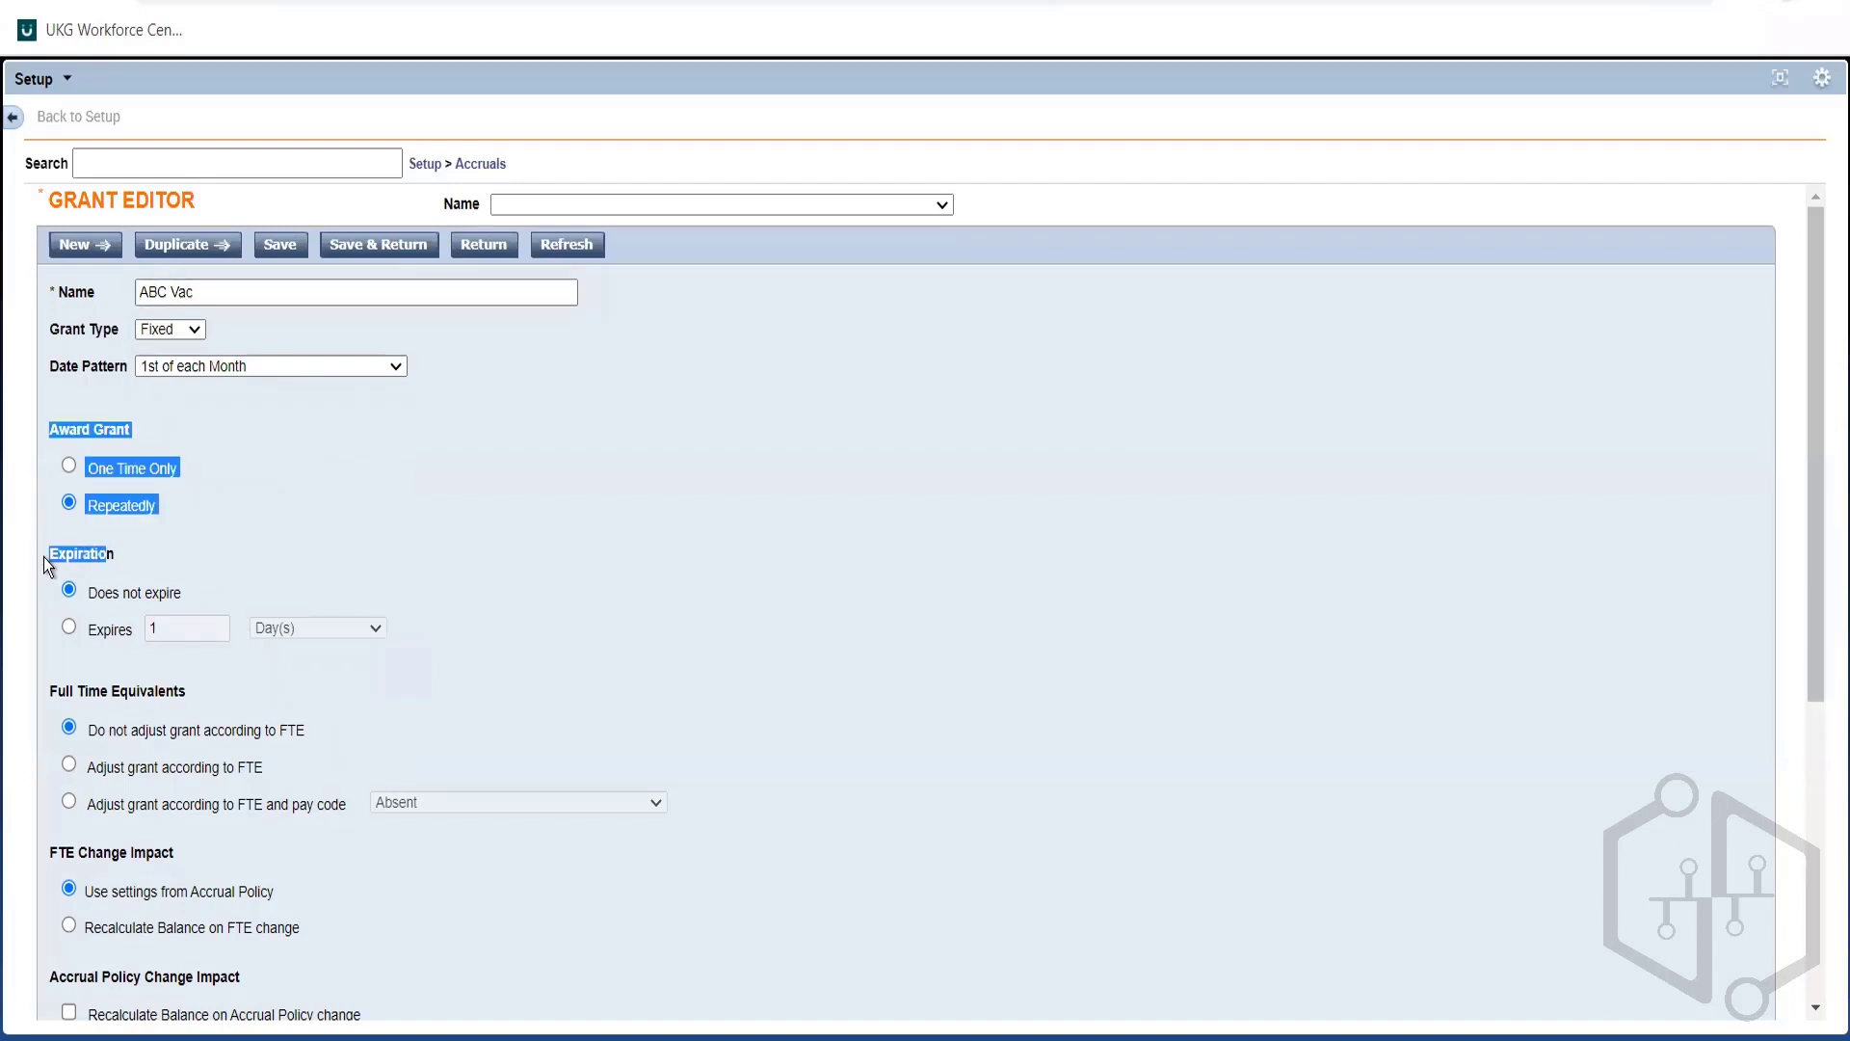
click(211, 593)
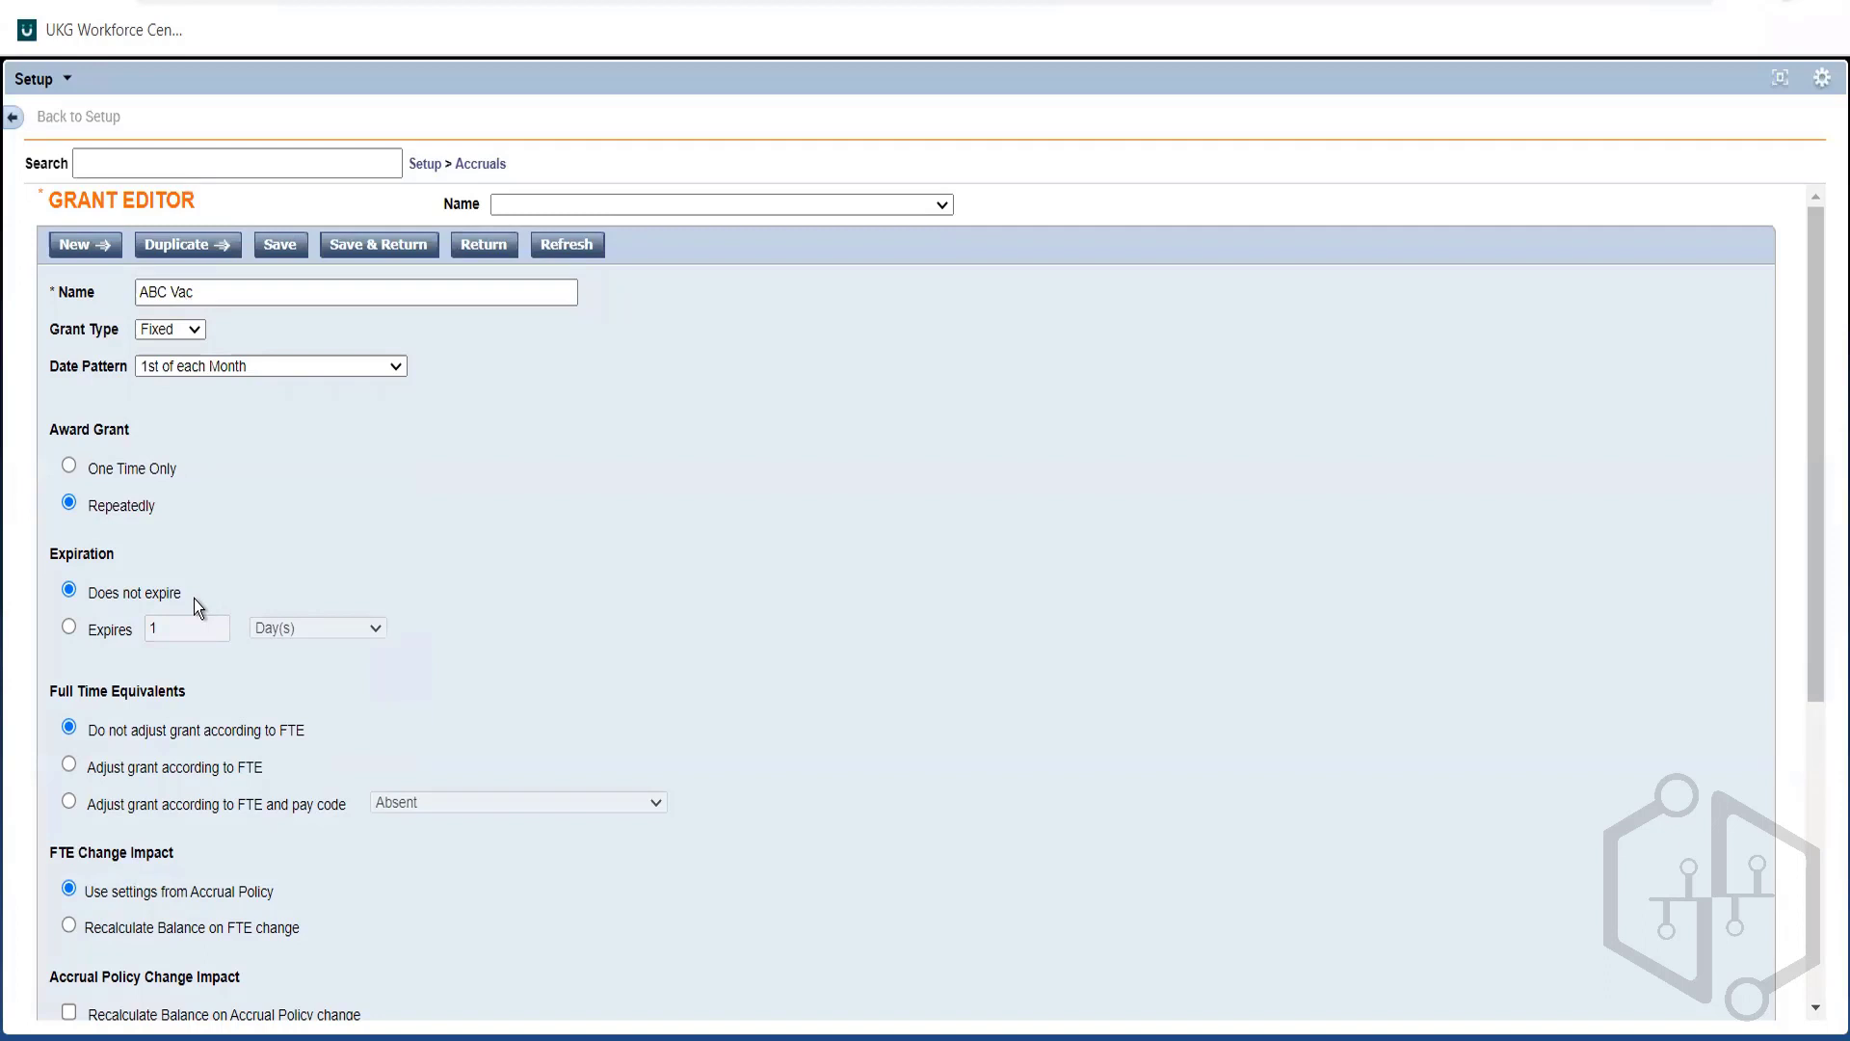
drag(183, 603, 52, 563)
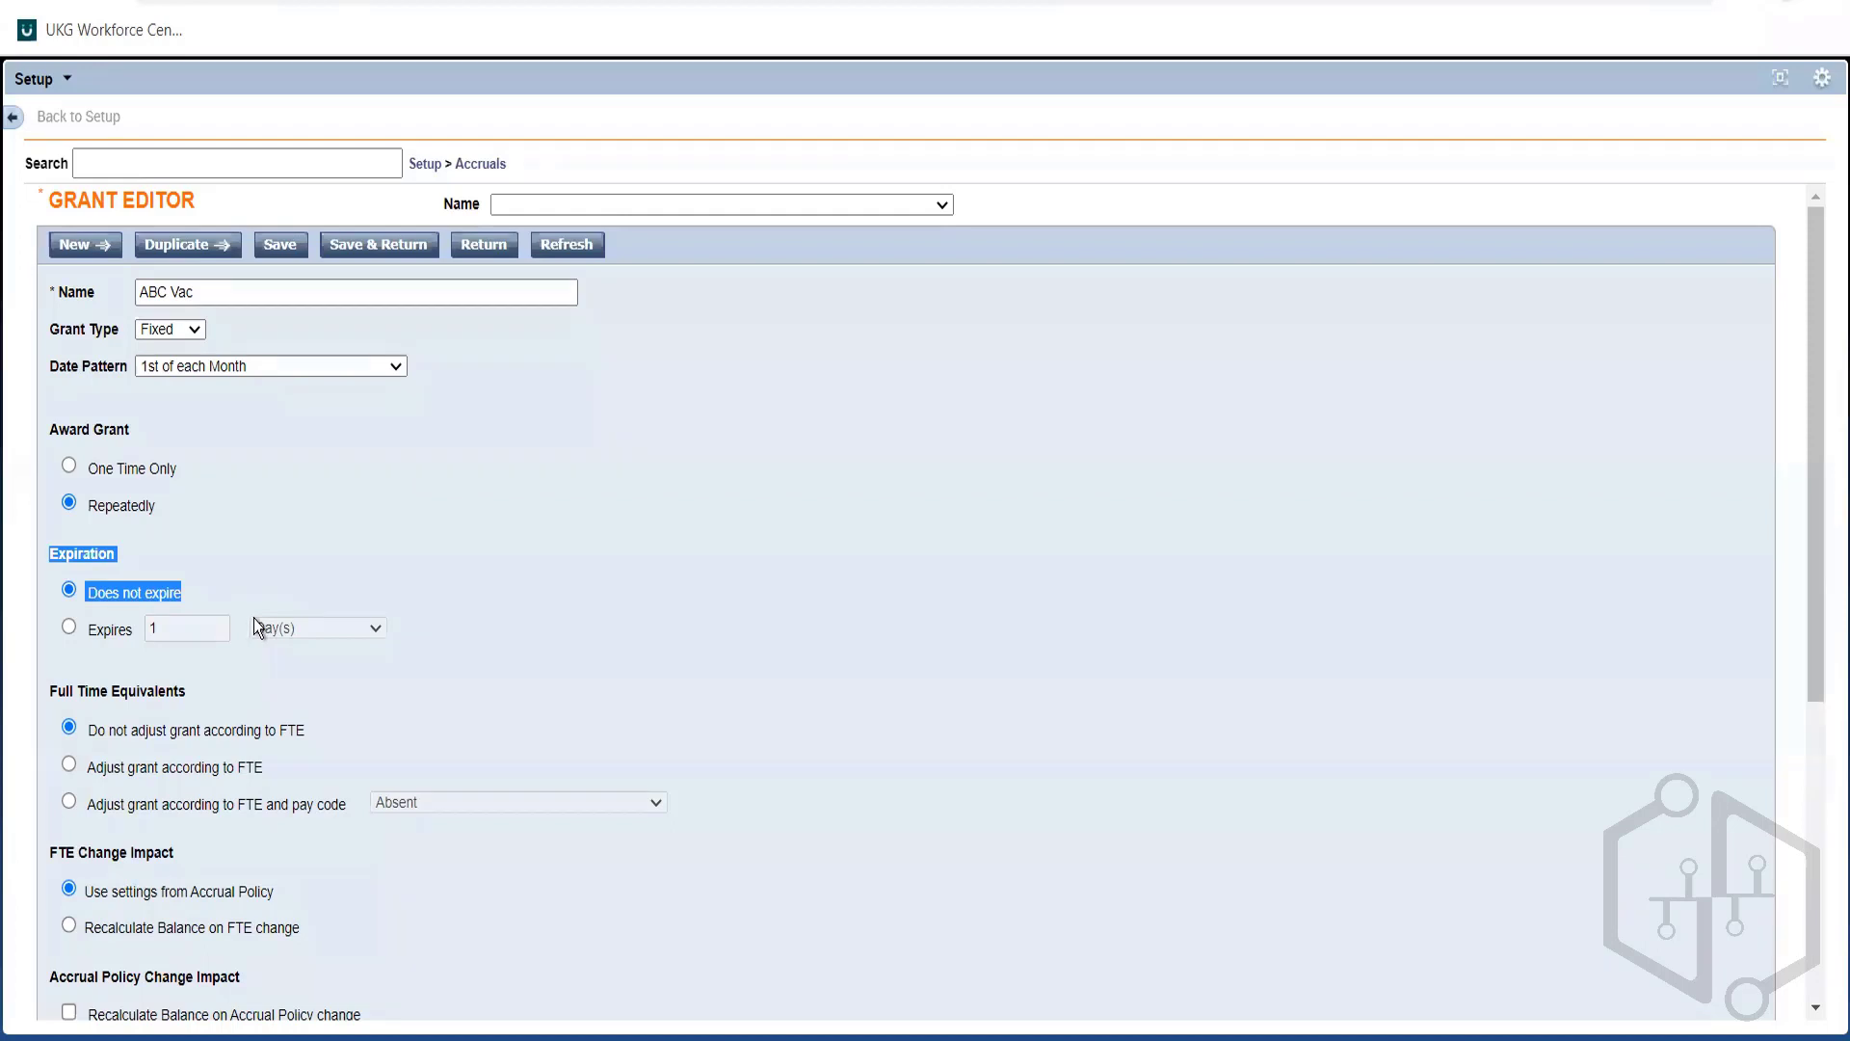
click(385, 568)
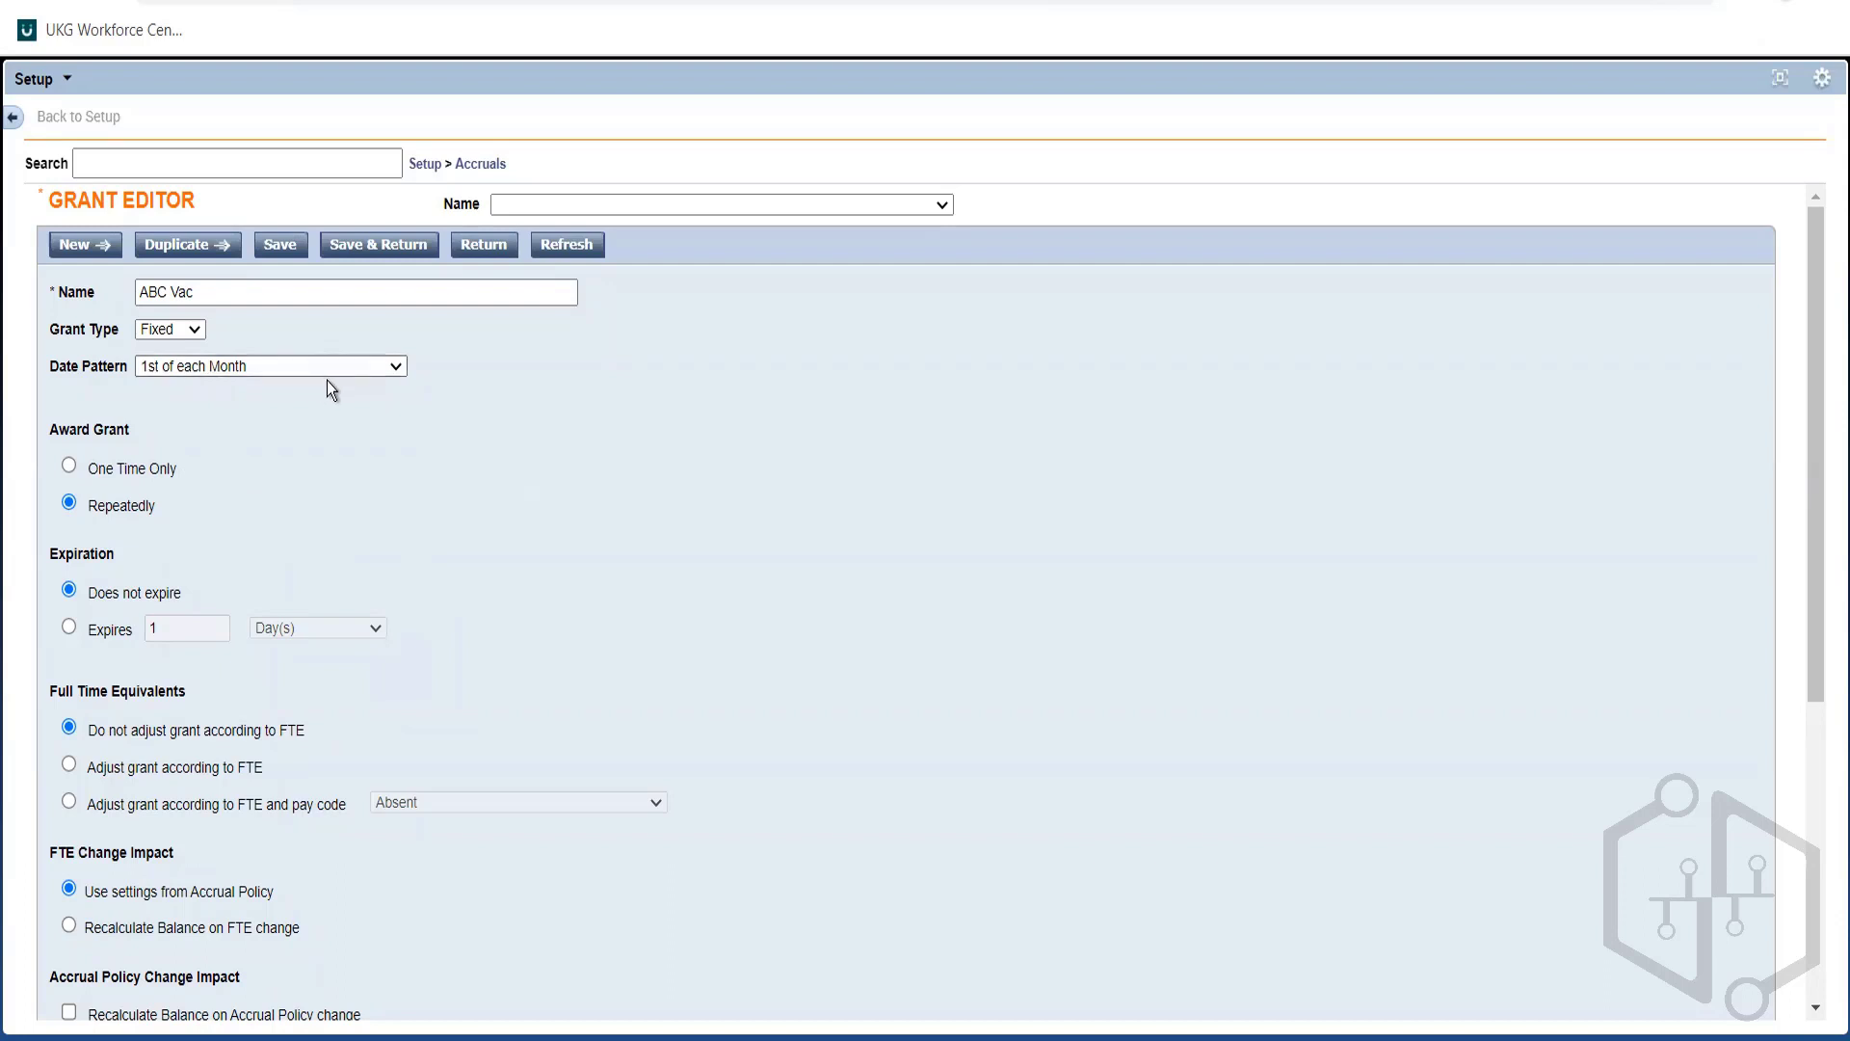
click(166, 330)
click(299, 334)
Review the grant's prorating options and compare them with the vacation proration rule in the Notepad notes
drag(1812, 649, 1825, 983)
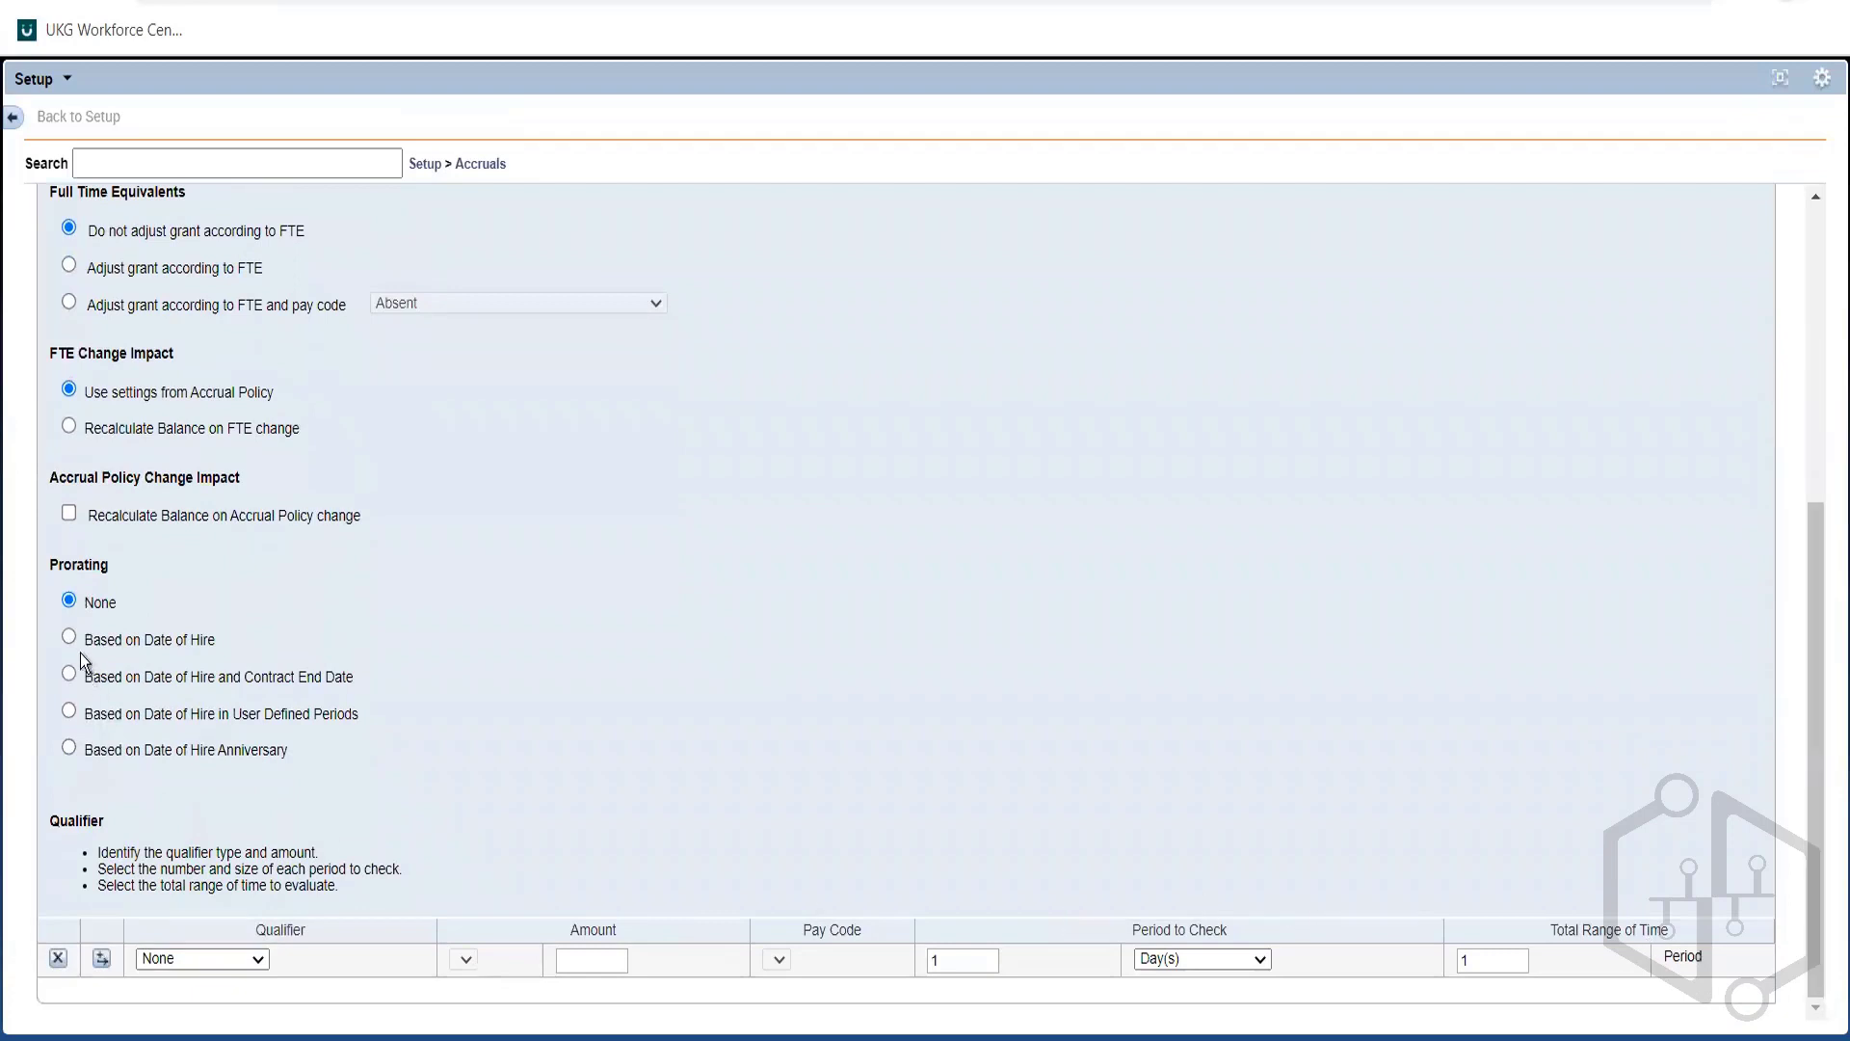
drag(42, 561, 107, 569)
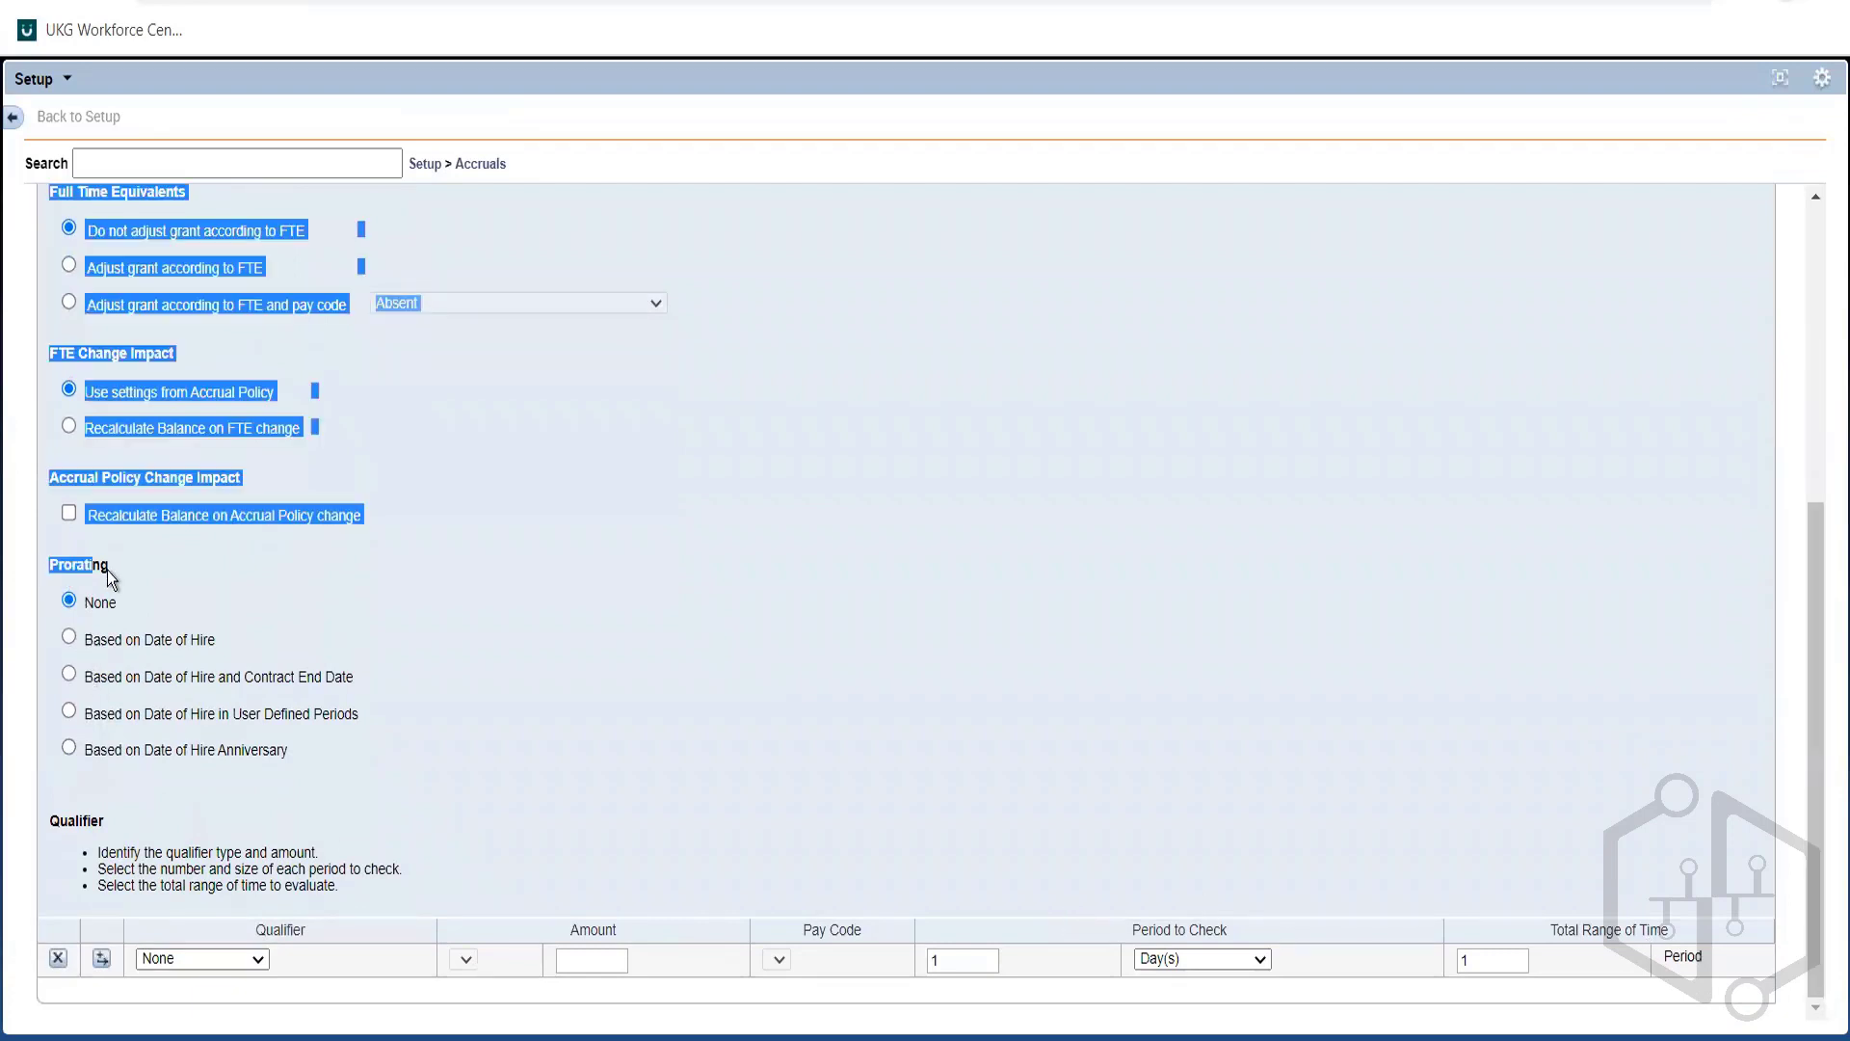
click(430, 758)
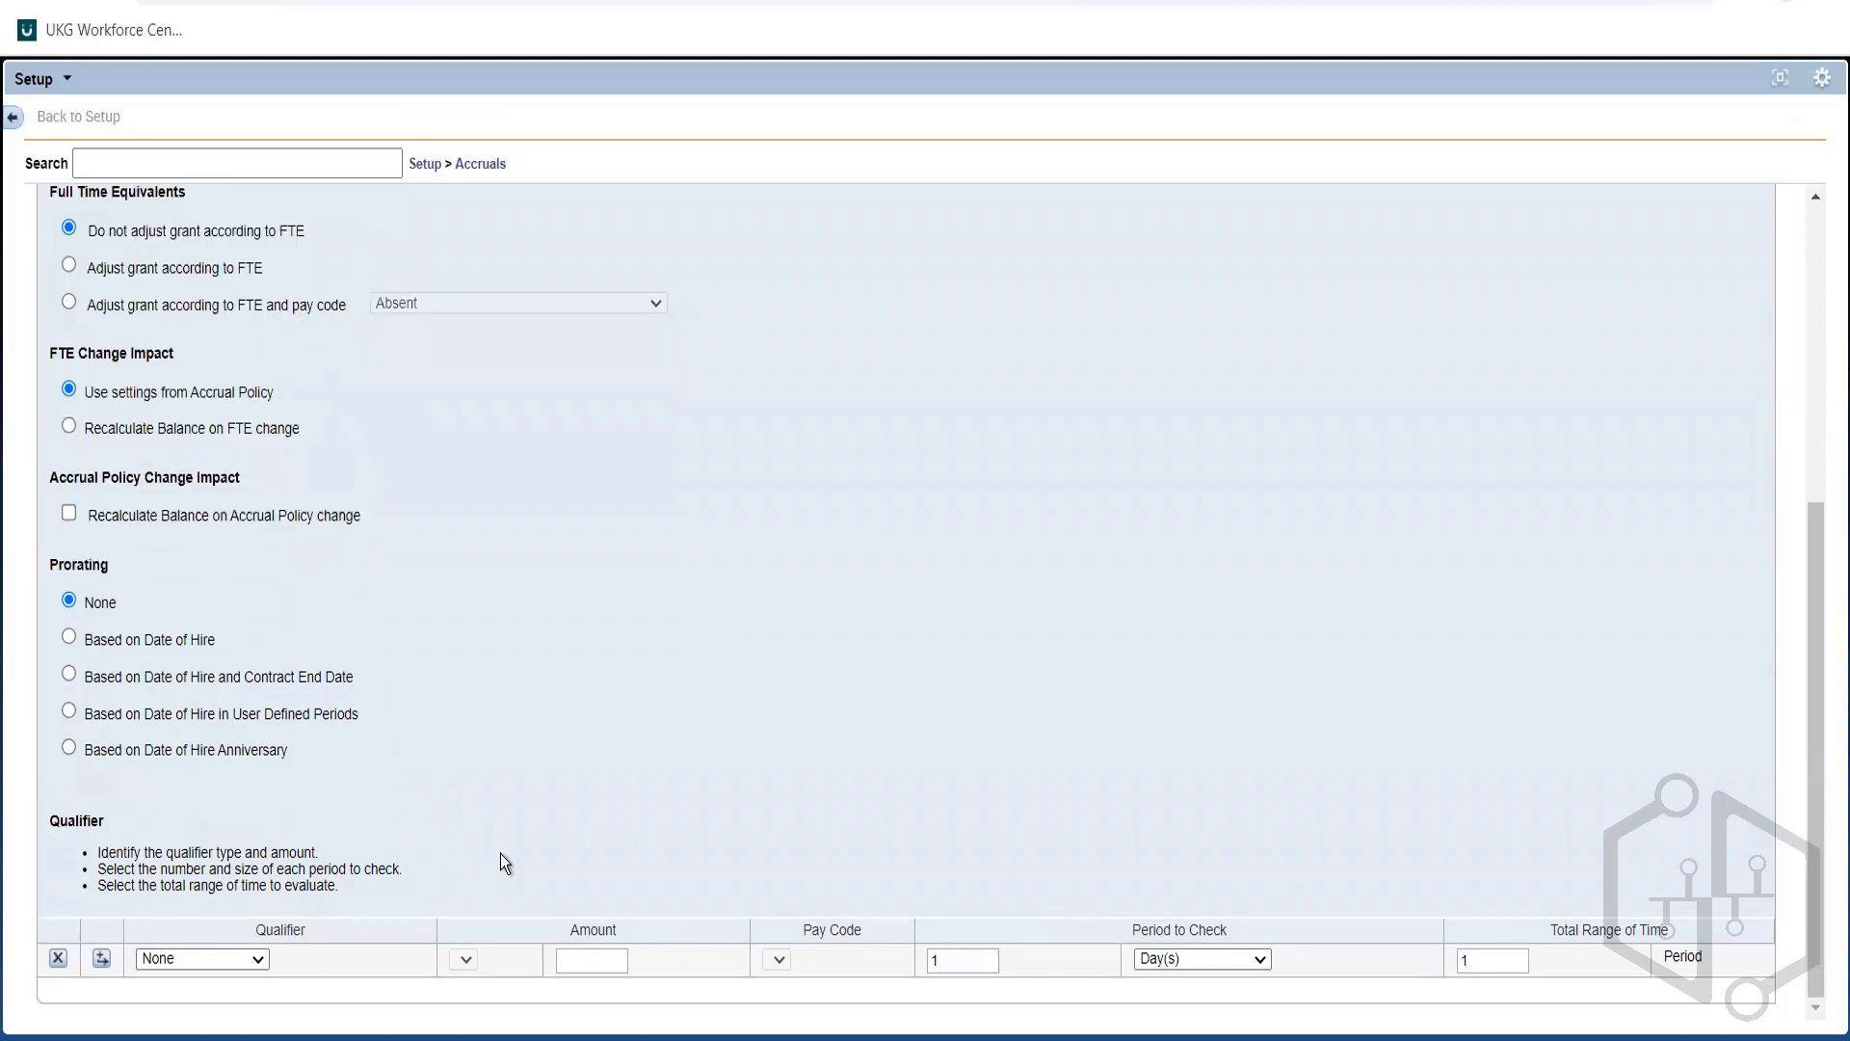
key(alt+Tab)
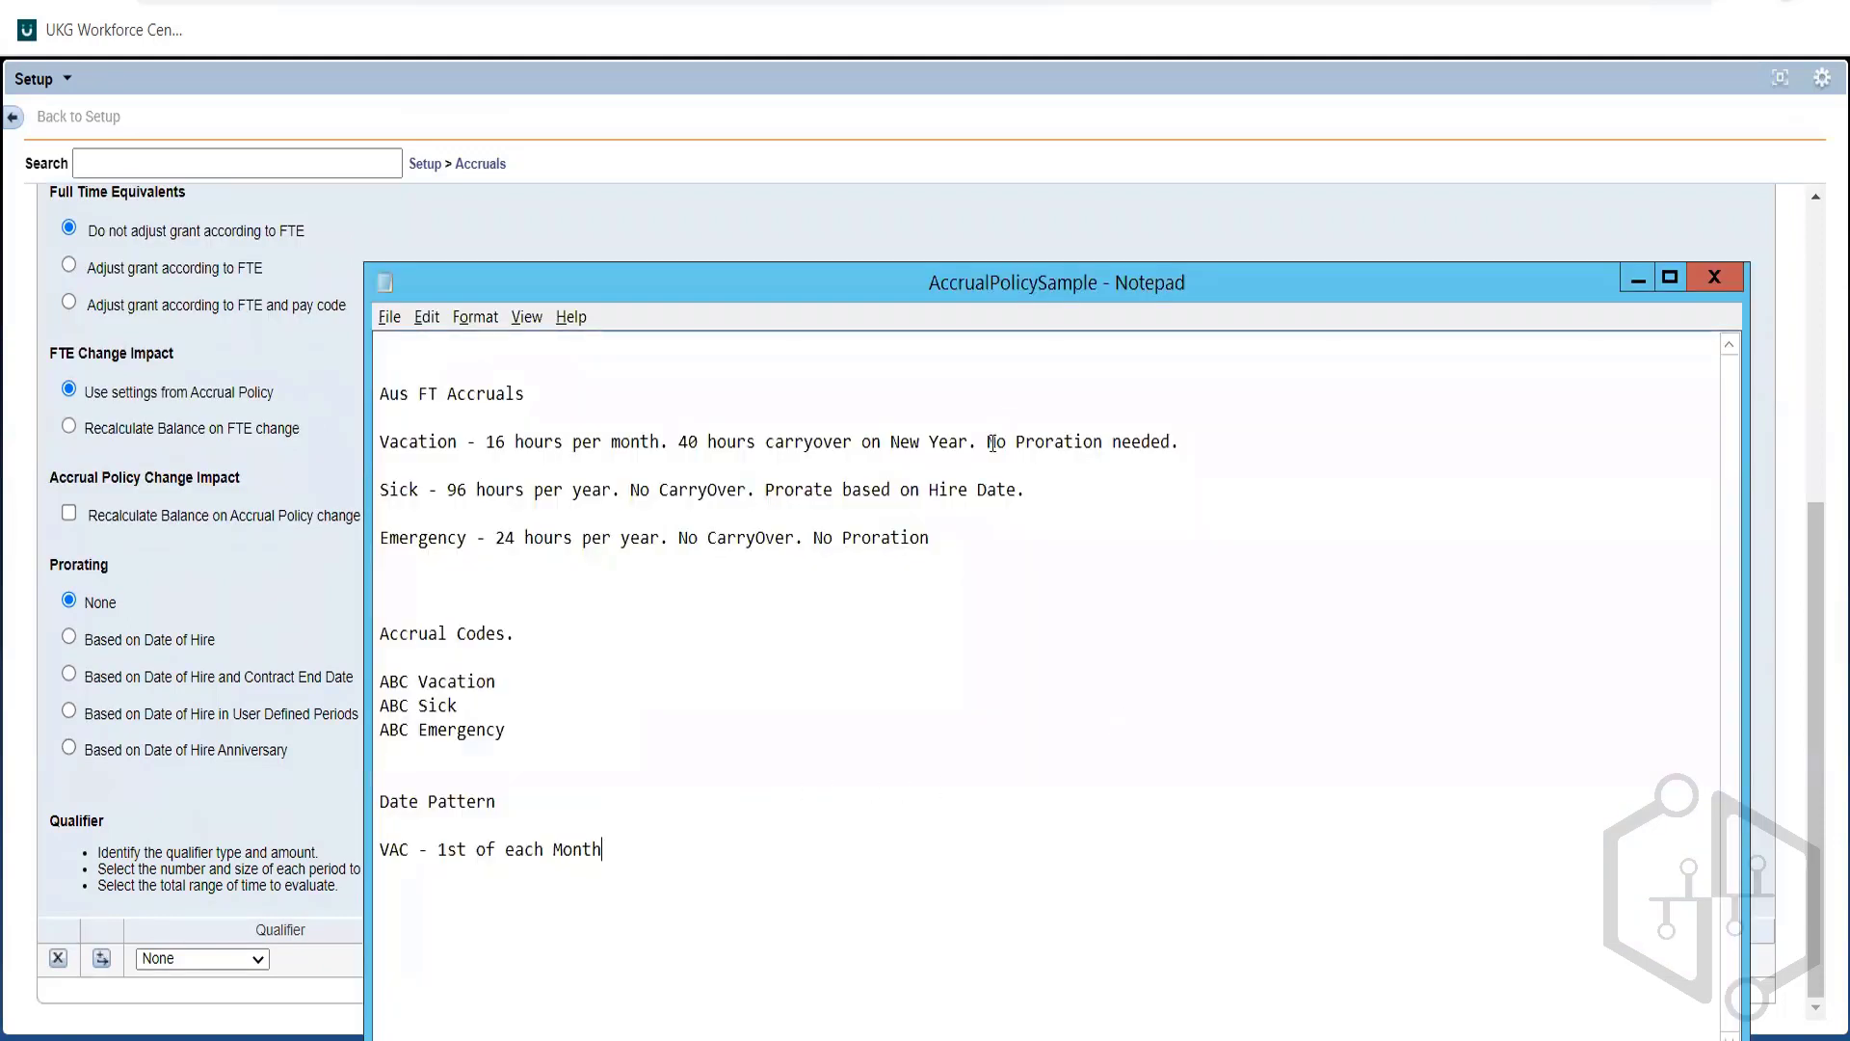
key(alt+Tab)
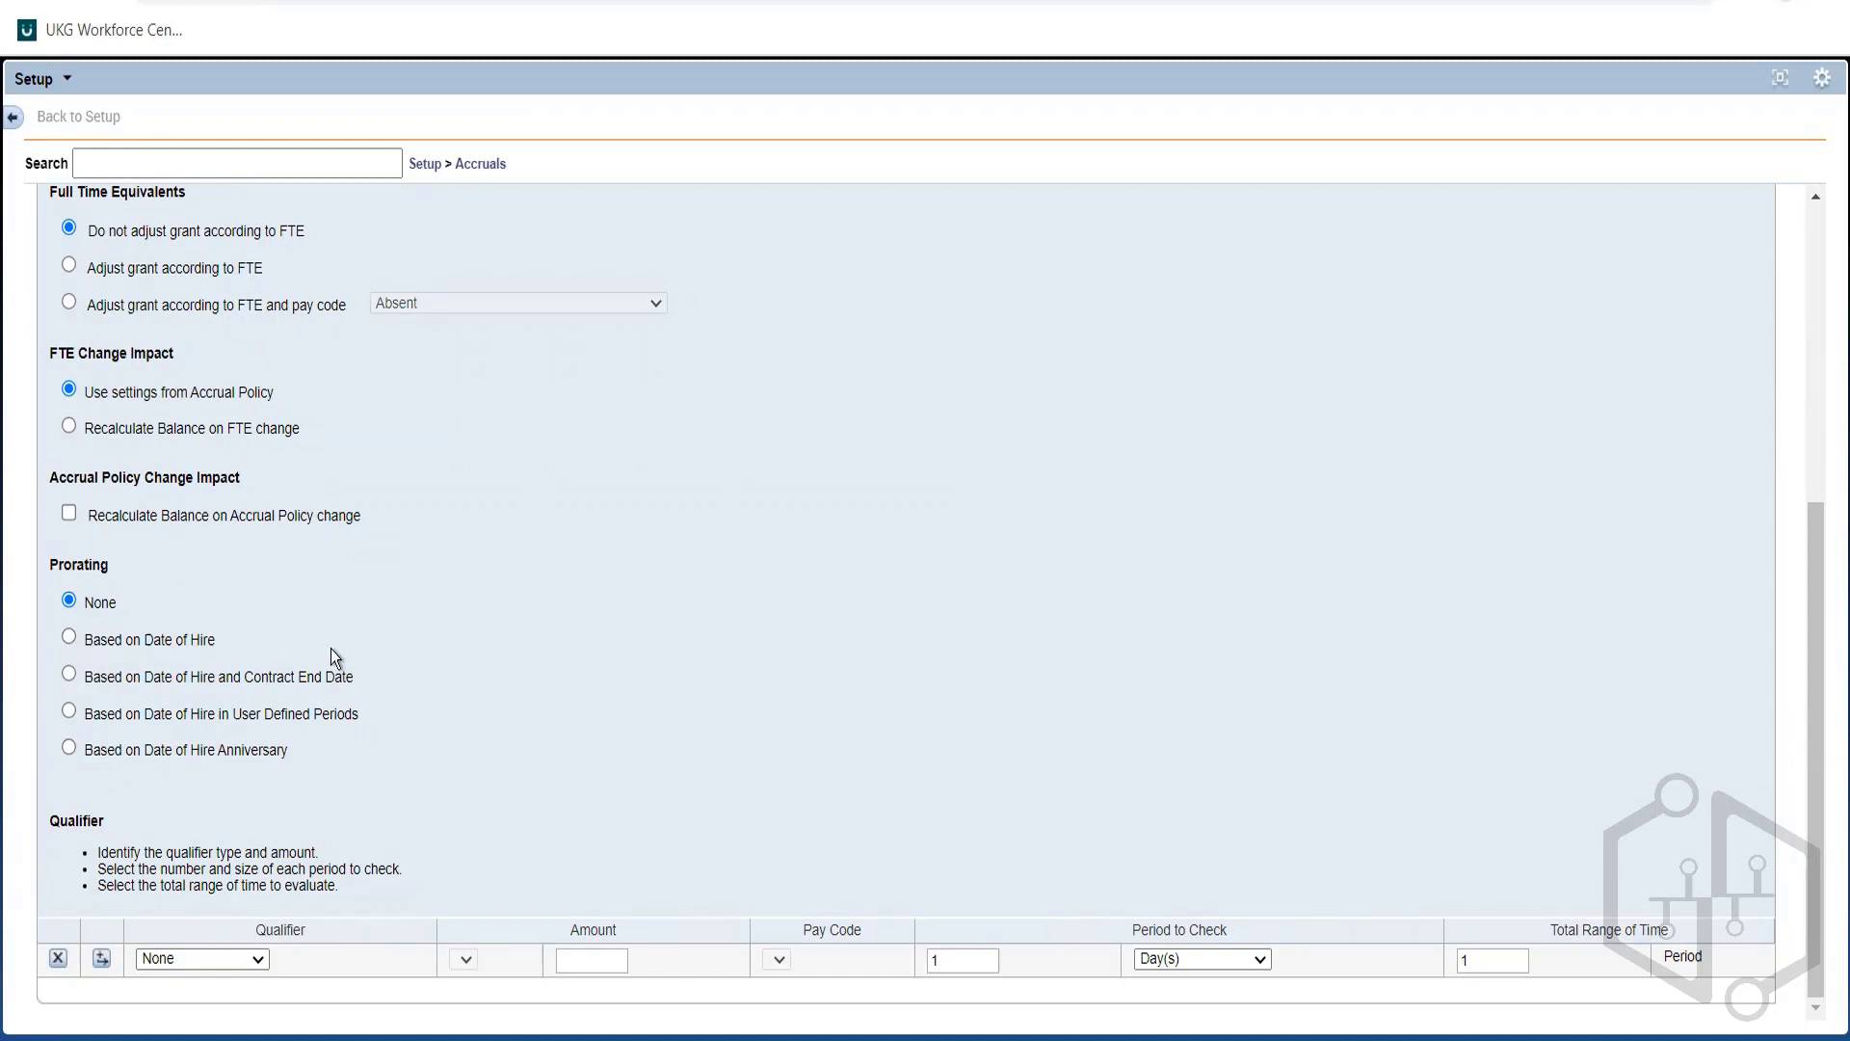
Copy the grant's name and add a "Grant" heading with "ABC Vac" under it below the date pattern in the Notepad notes
click(1814, 287)
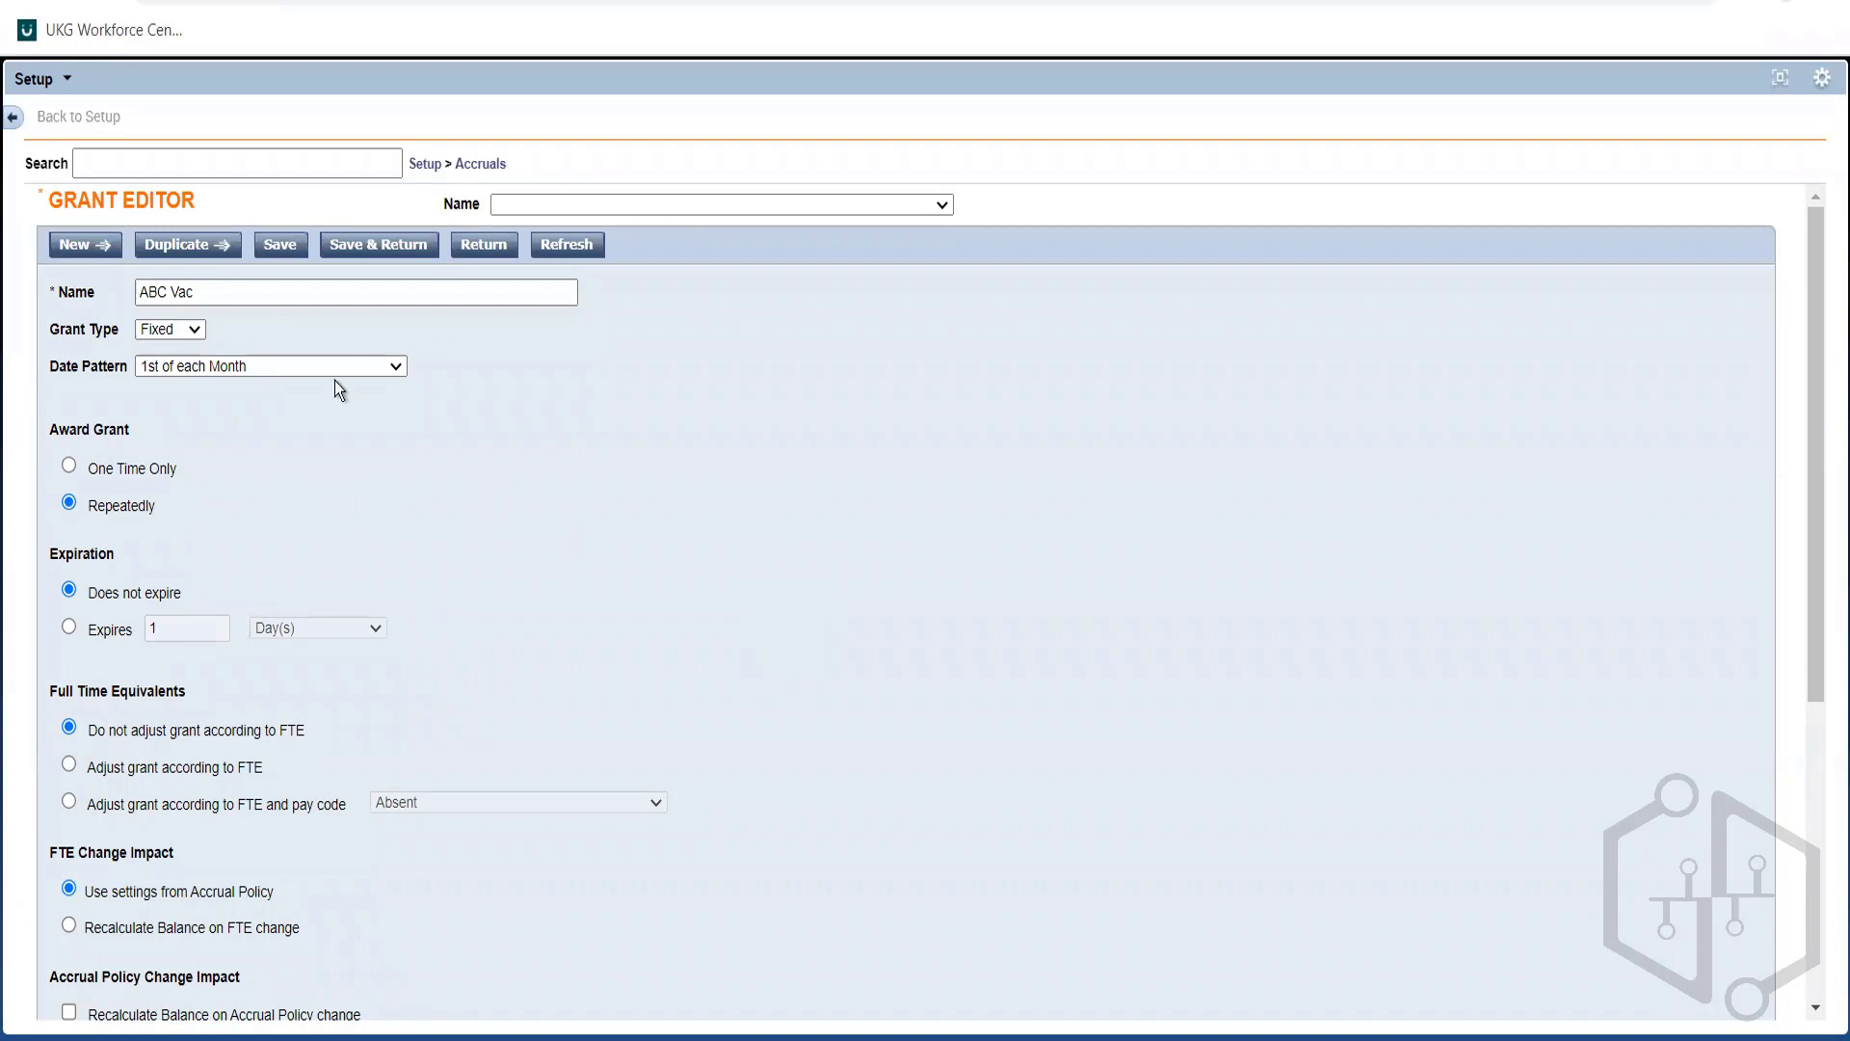
click(222, 301)
click(70, 298)
key(ctrl+c)
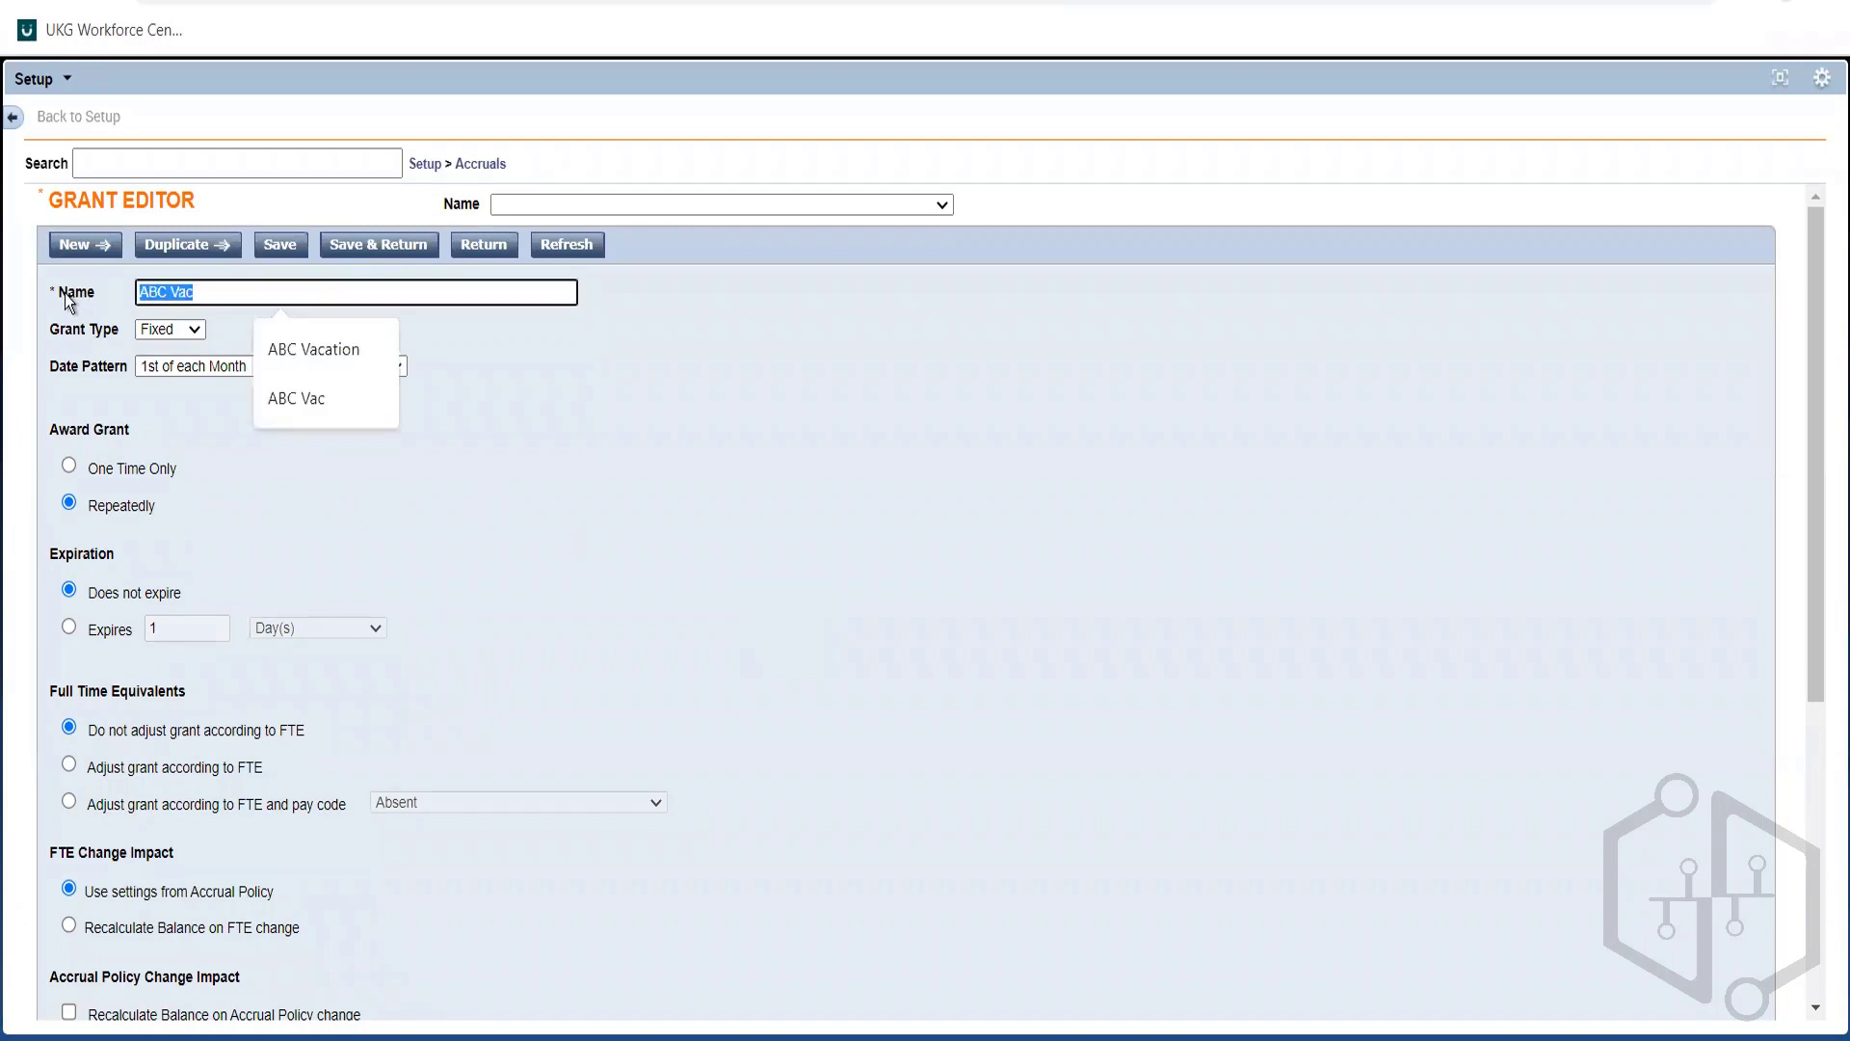
key(alt+Tab)
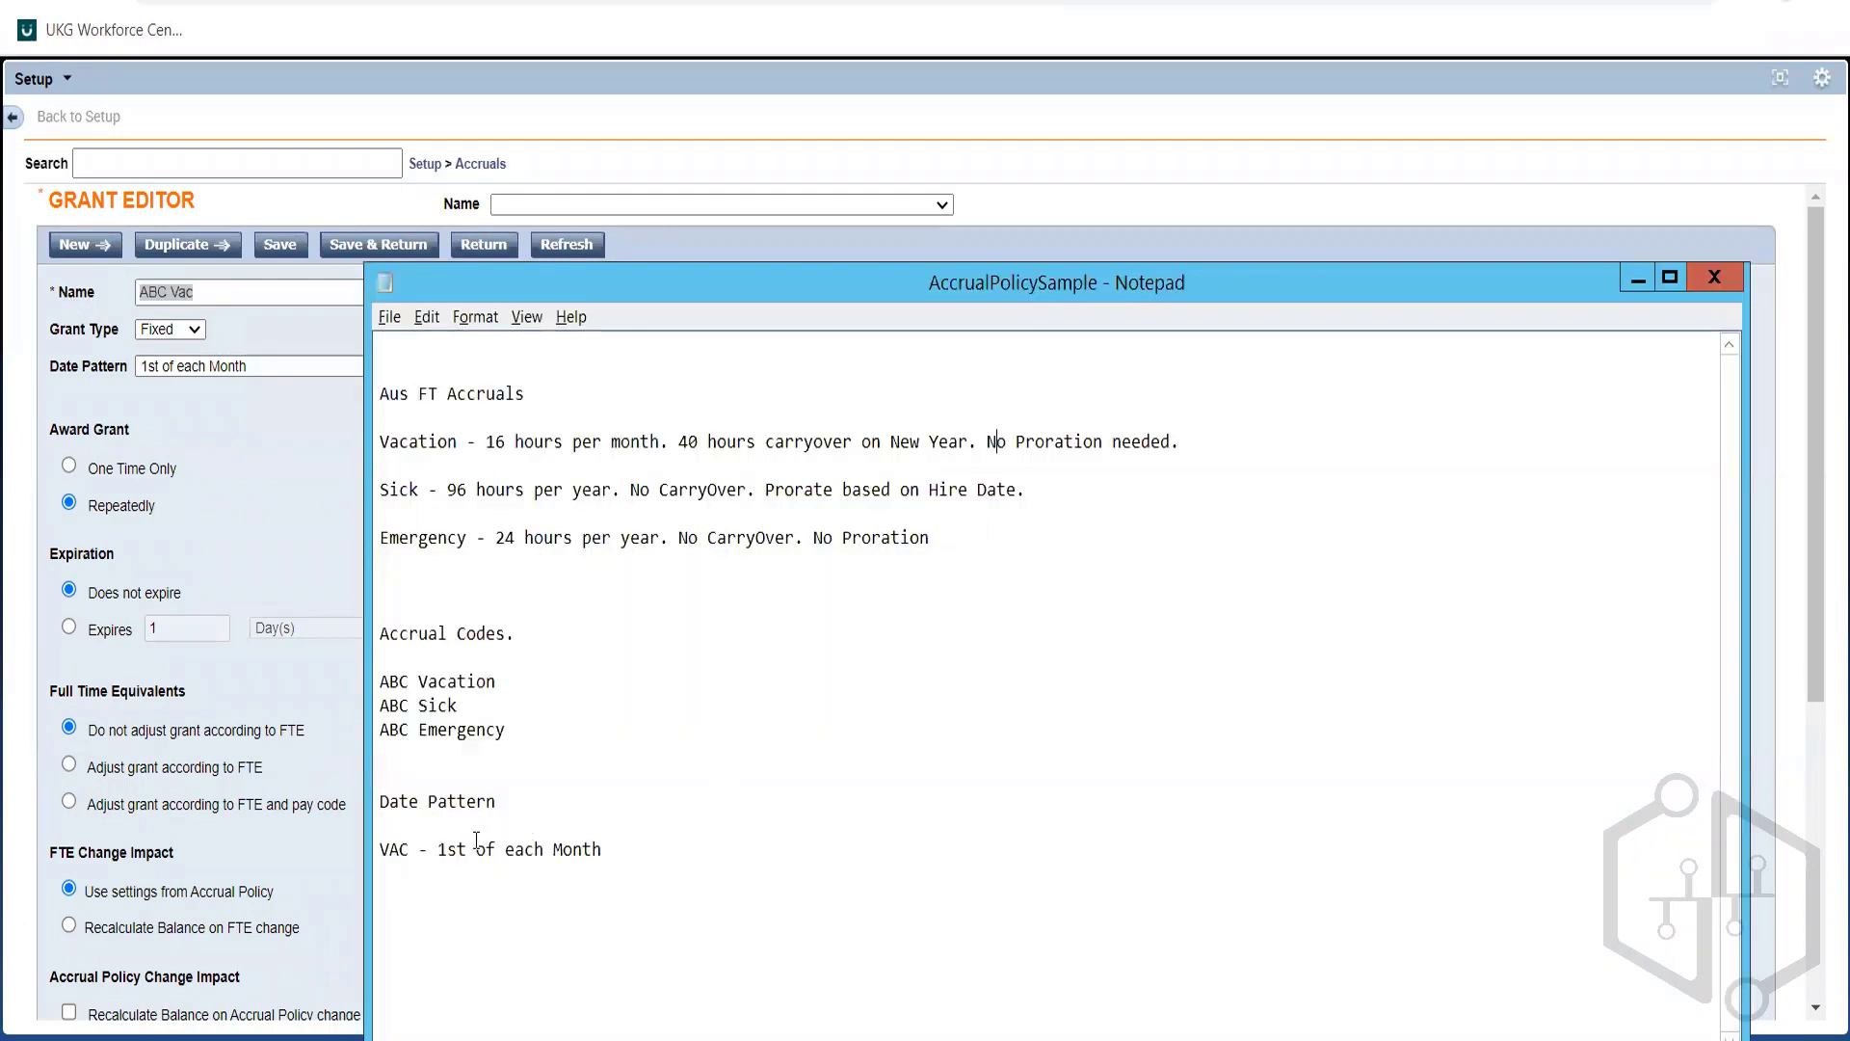
text(Grant')
key(BackSpace)
key(Return)
key(ctrl+v)
Switch back to UKG Workforce Central and save the ABC Vac grant
click(281, 401)
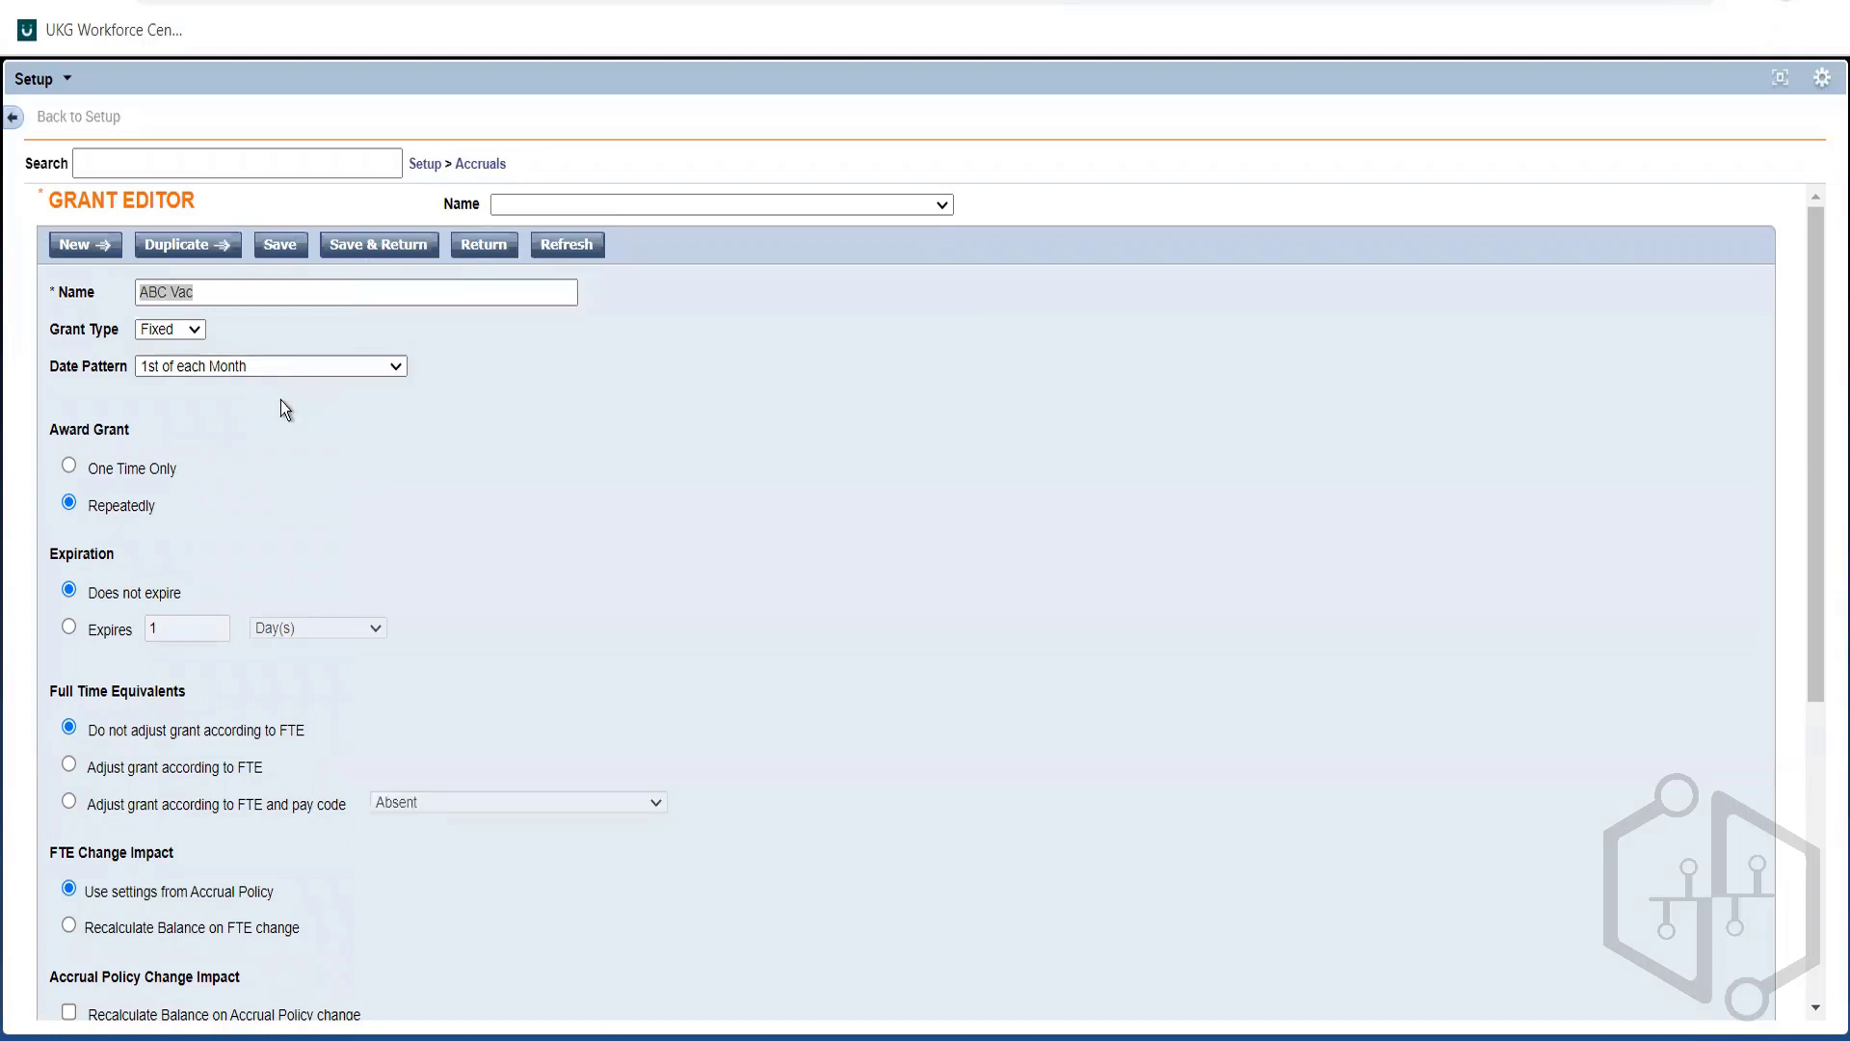
click(280, 246)
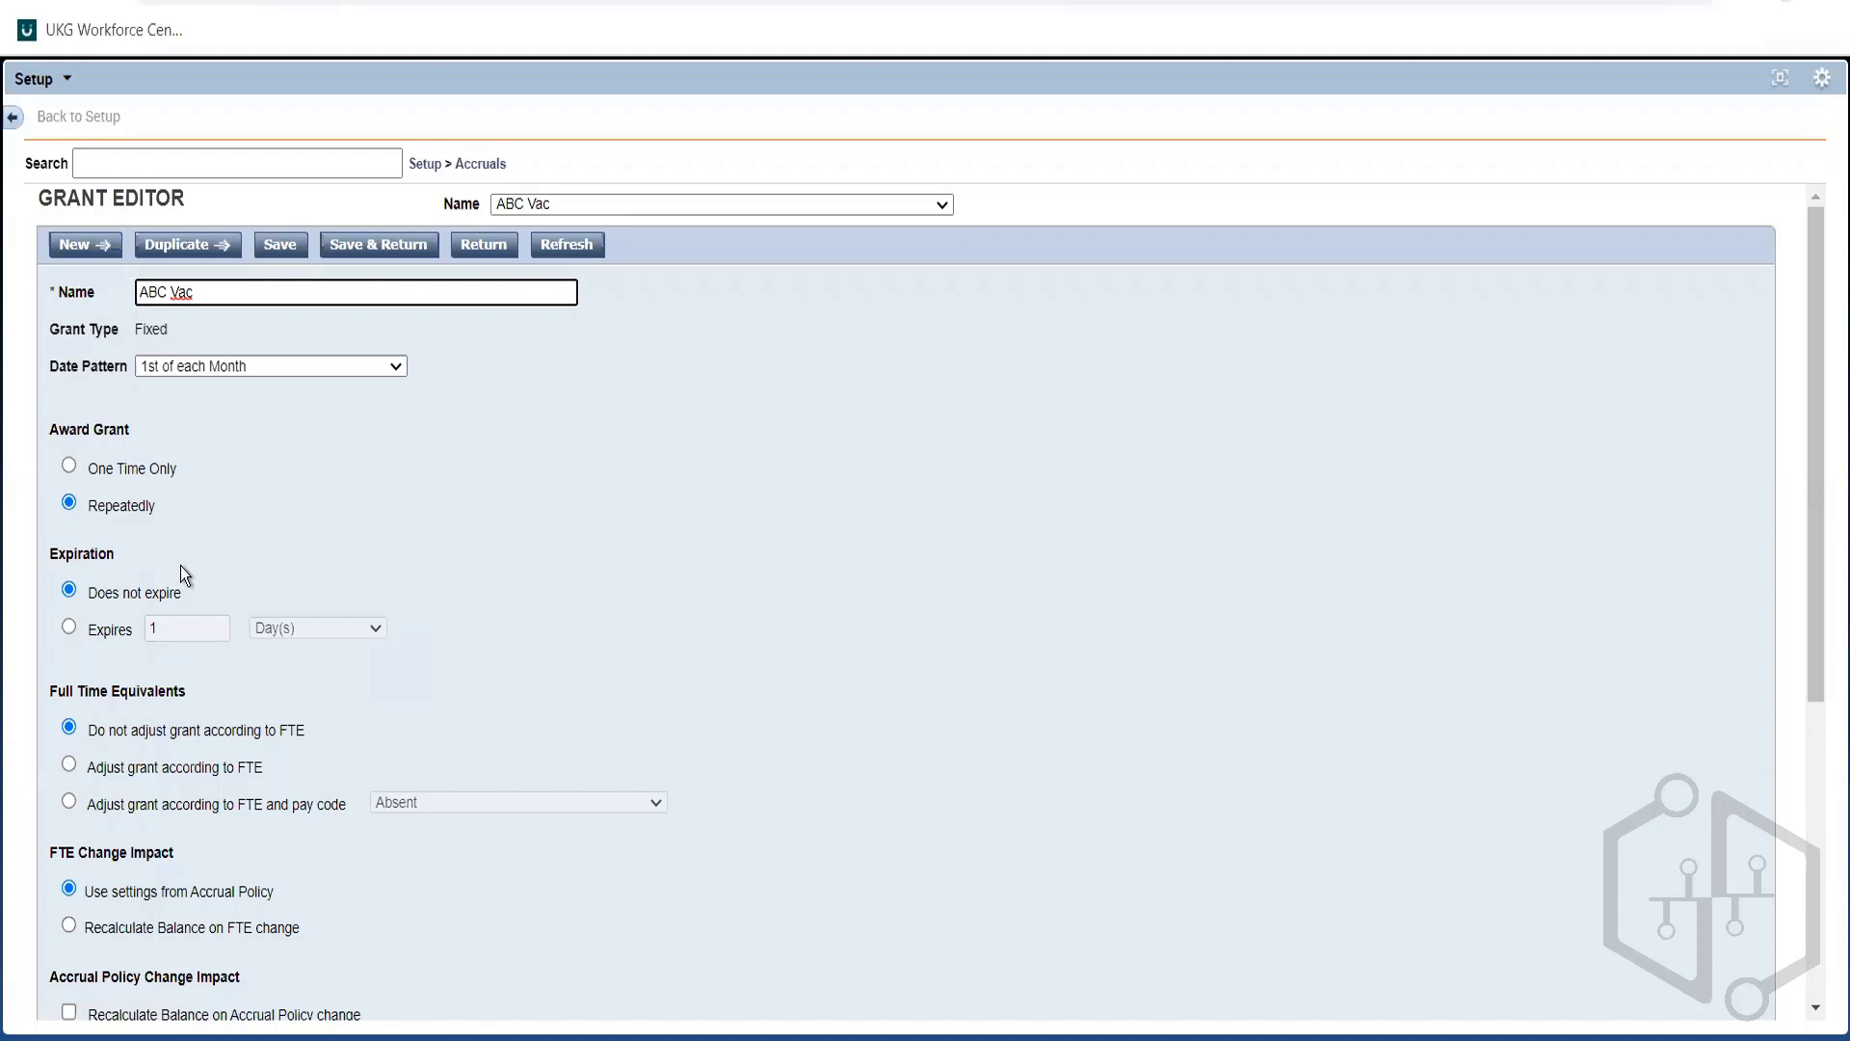
click(477, 164)
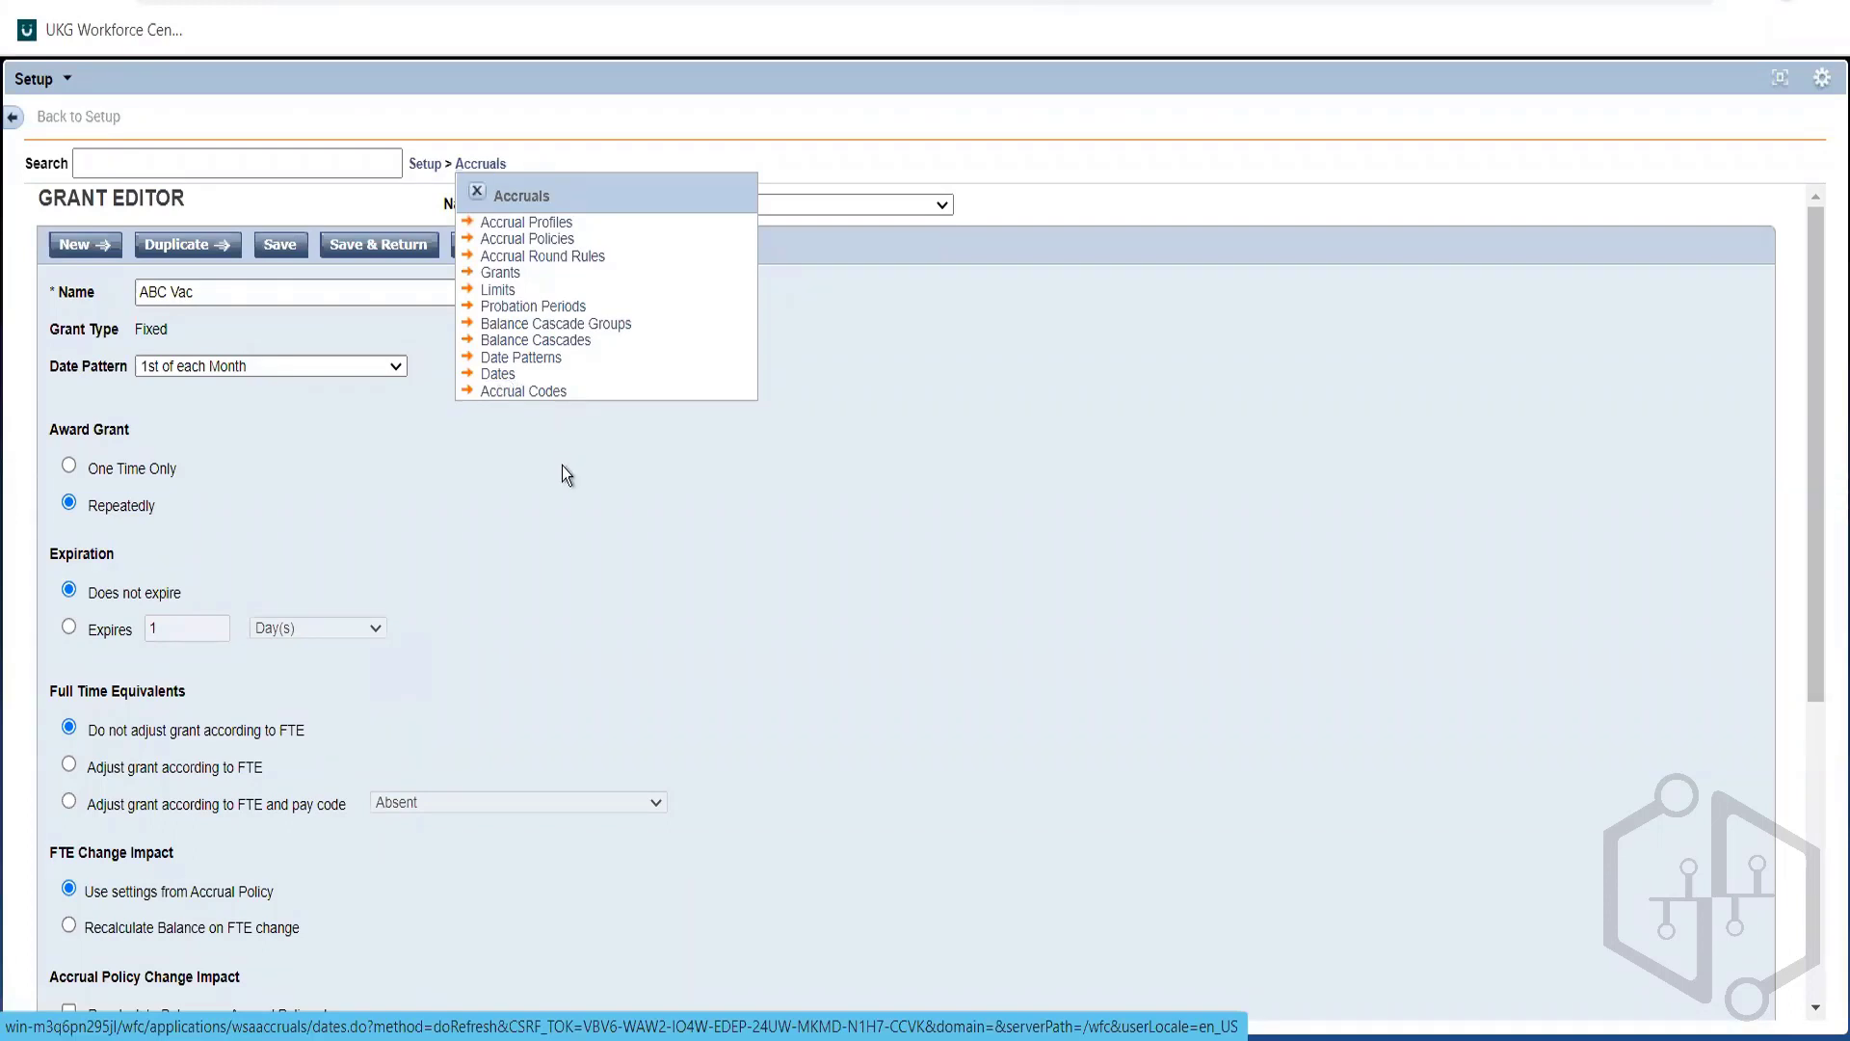
click(477, 192)
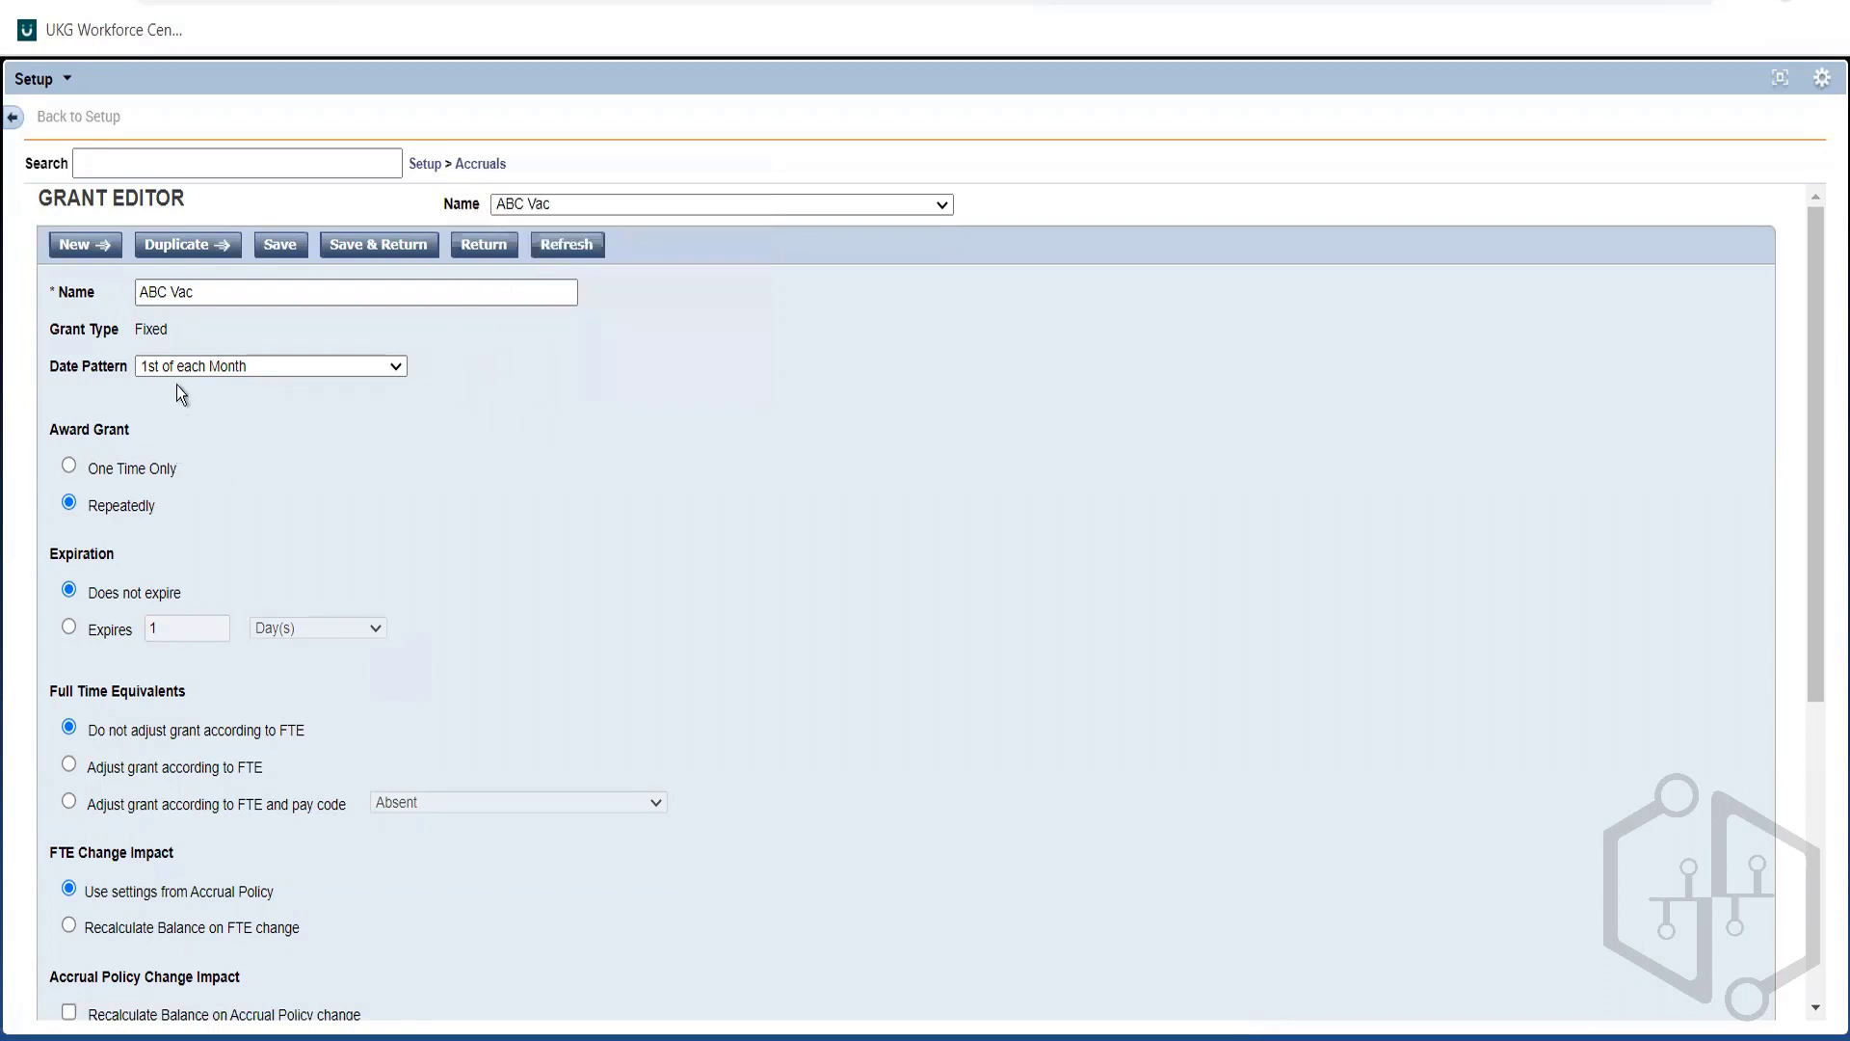
click(279, 249)
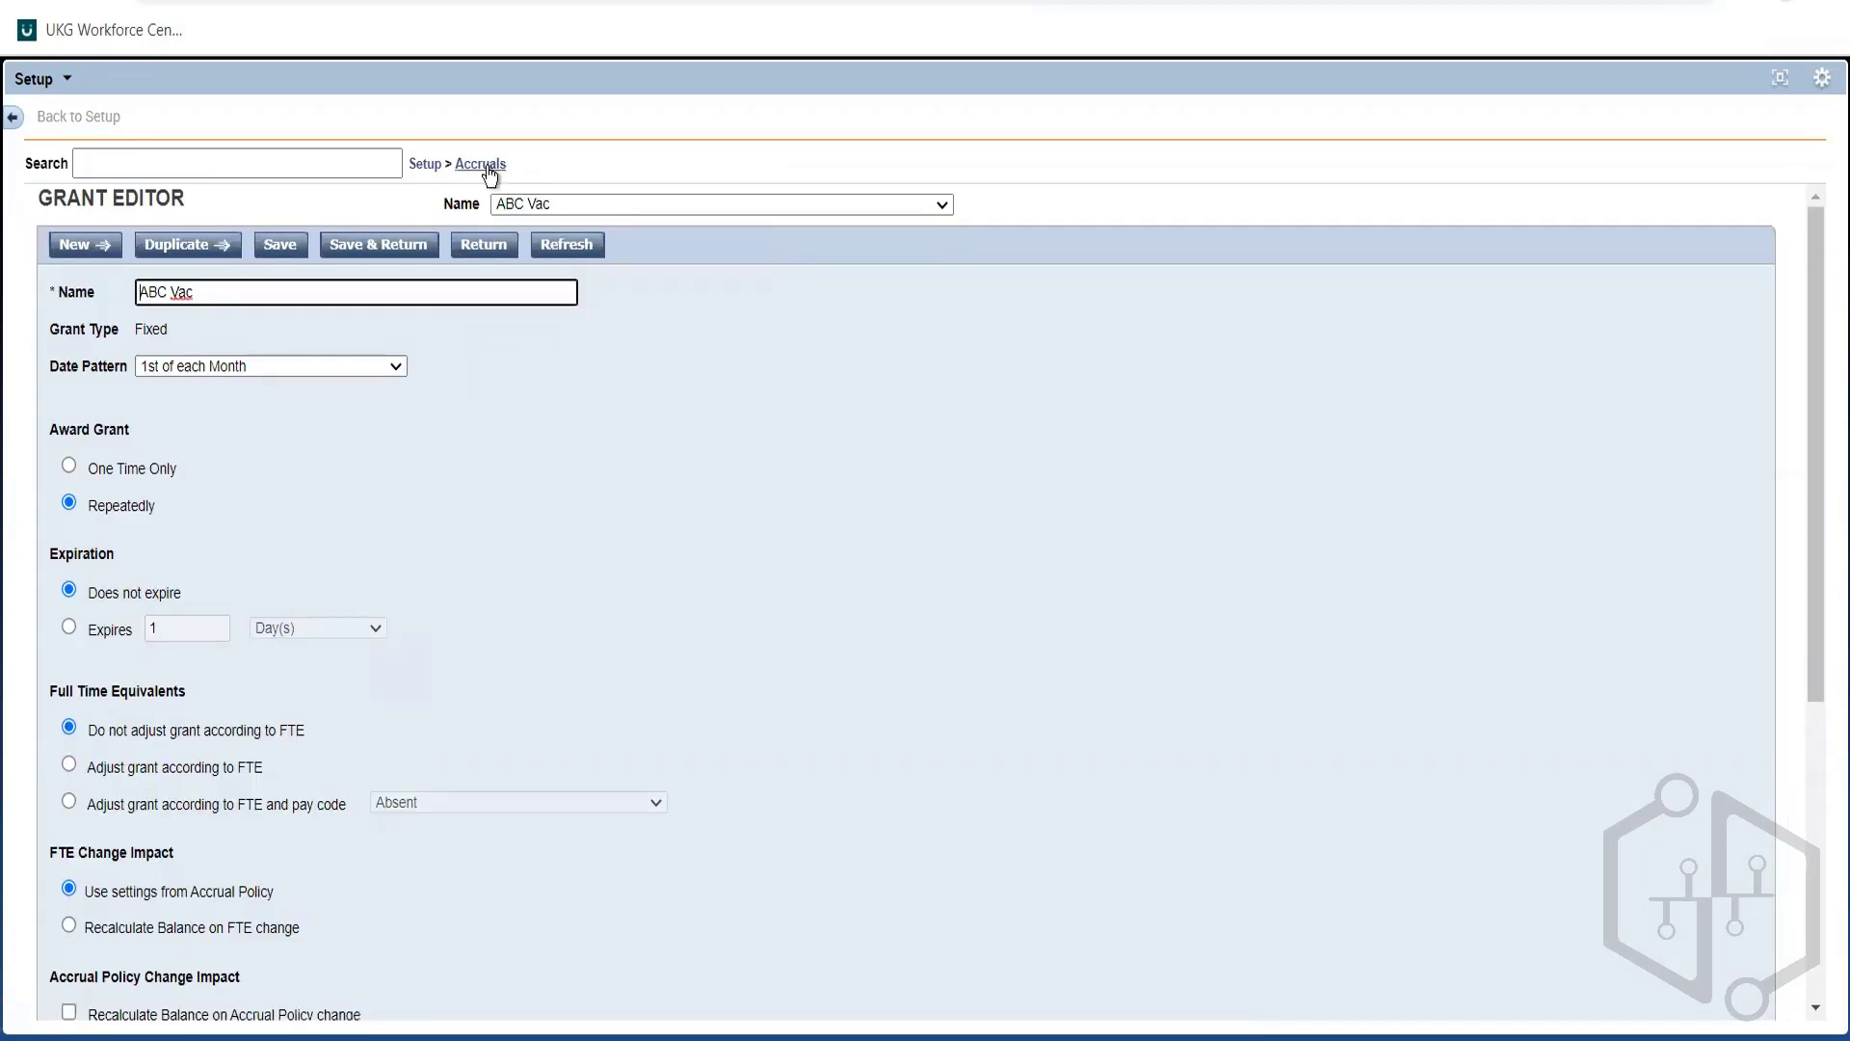
Open the Limits list of the Accruals setup and check the vacation carryover rule in the Notepad notes
click(486, 166)
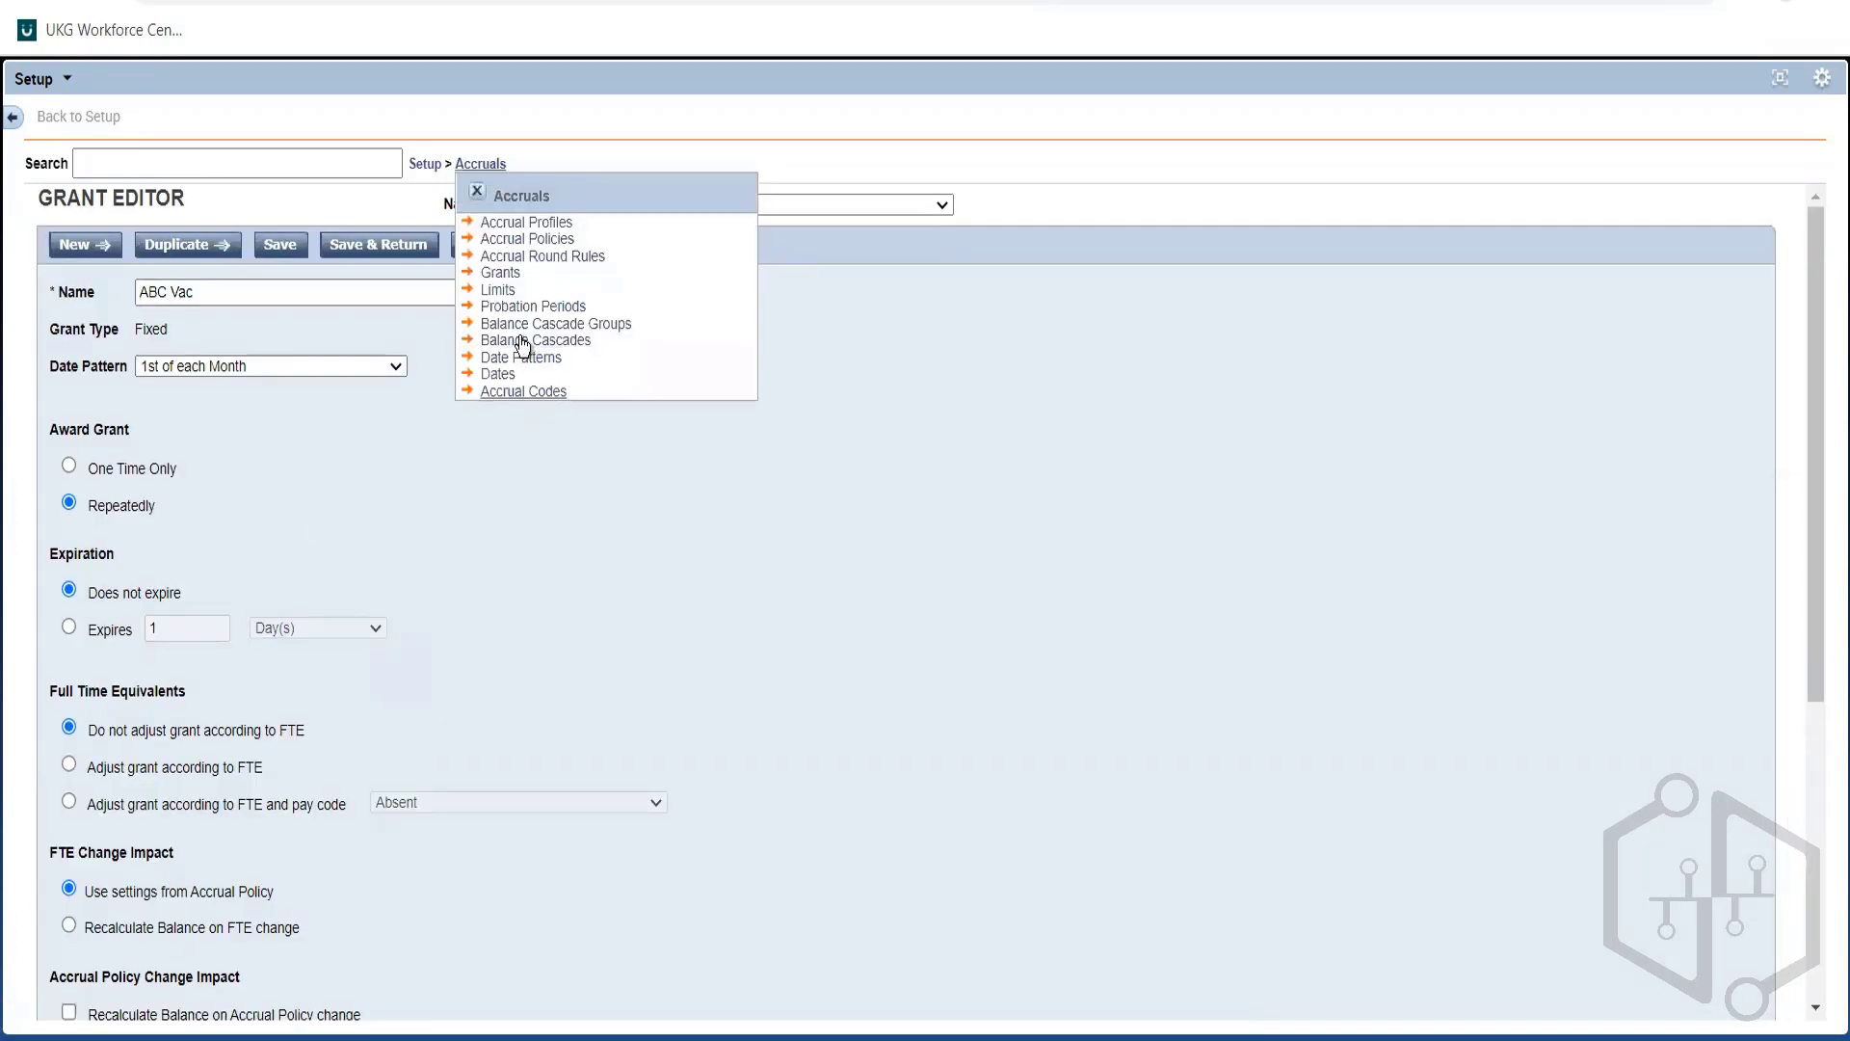
click(500, 291)
key(alt+Tab)
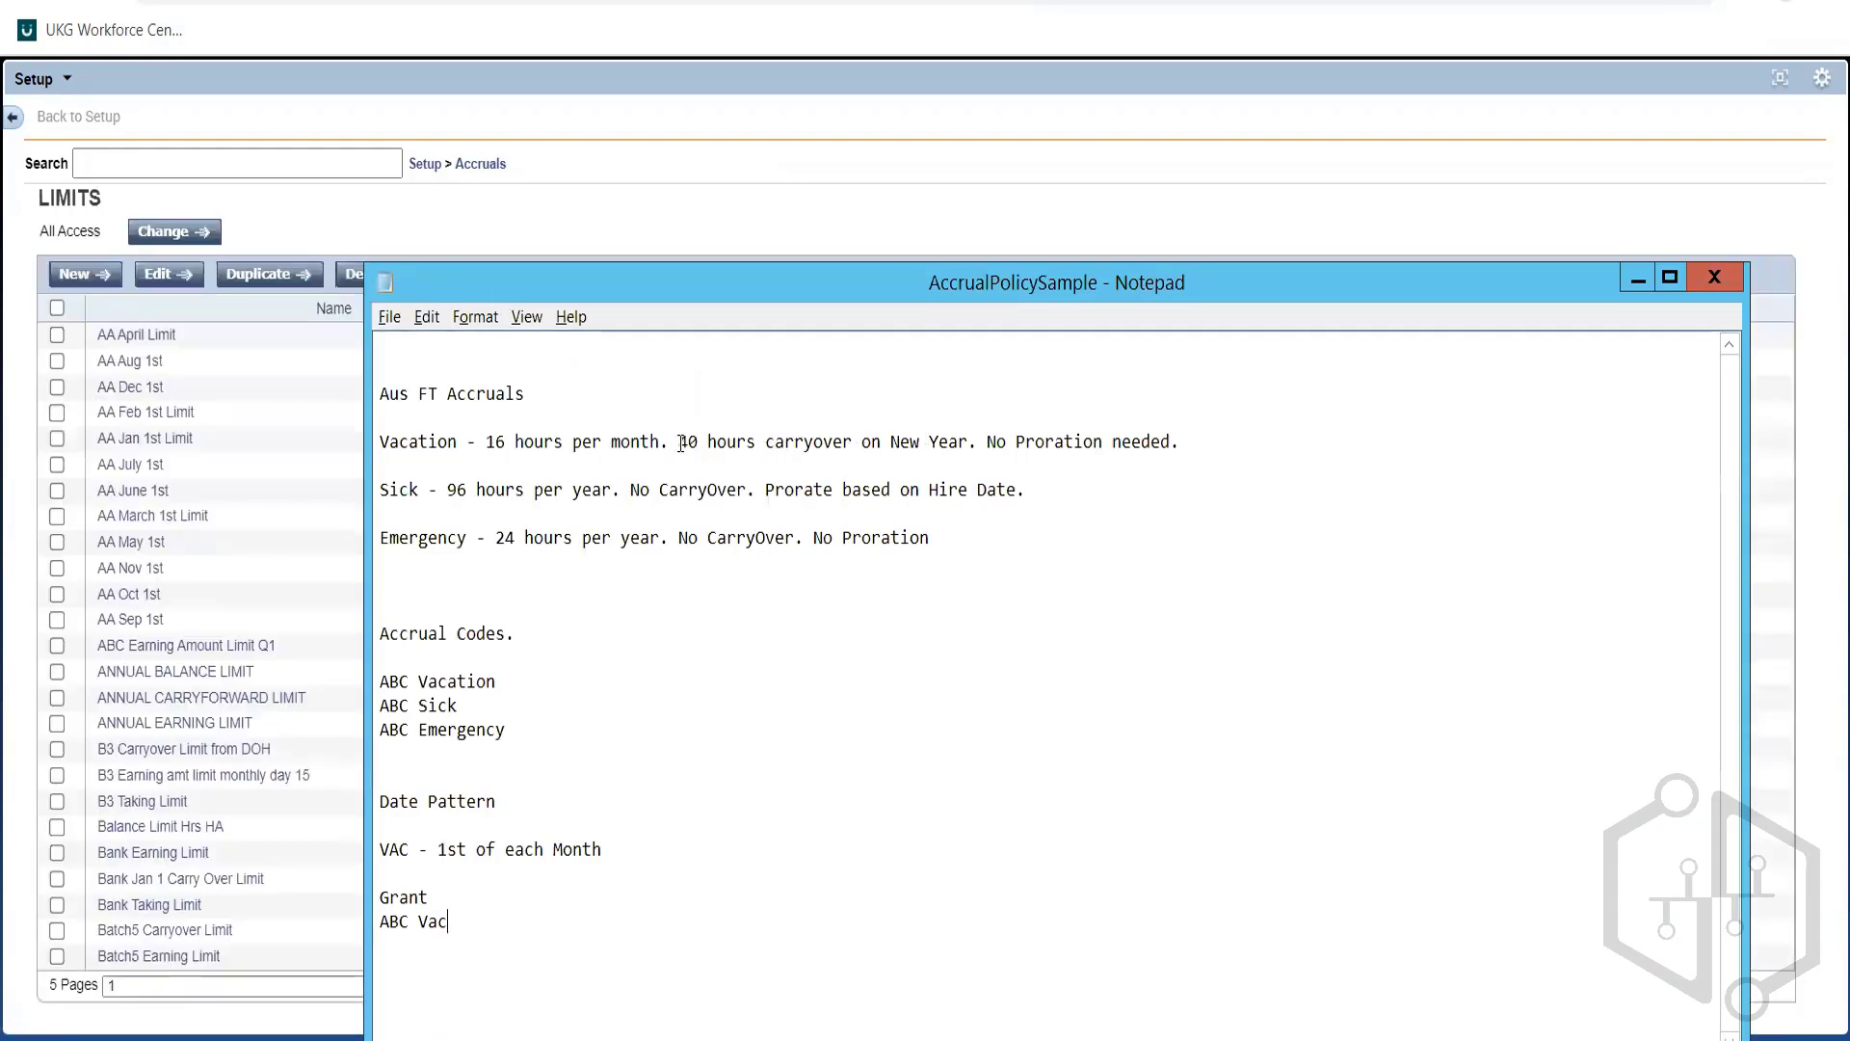
drag(679, 443, 971, 439)
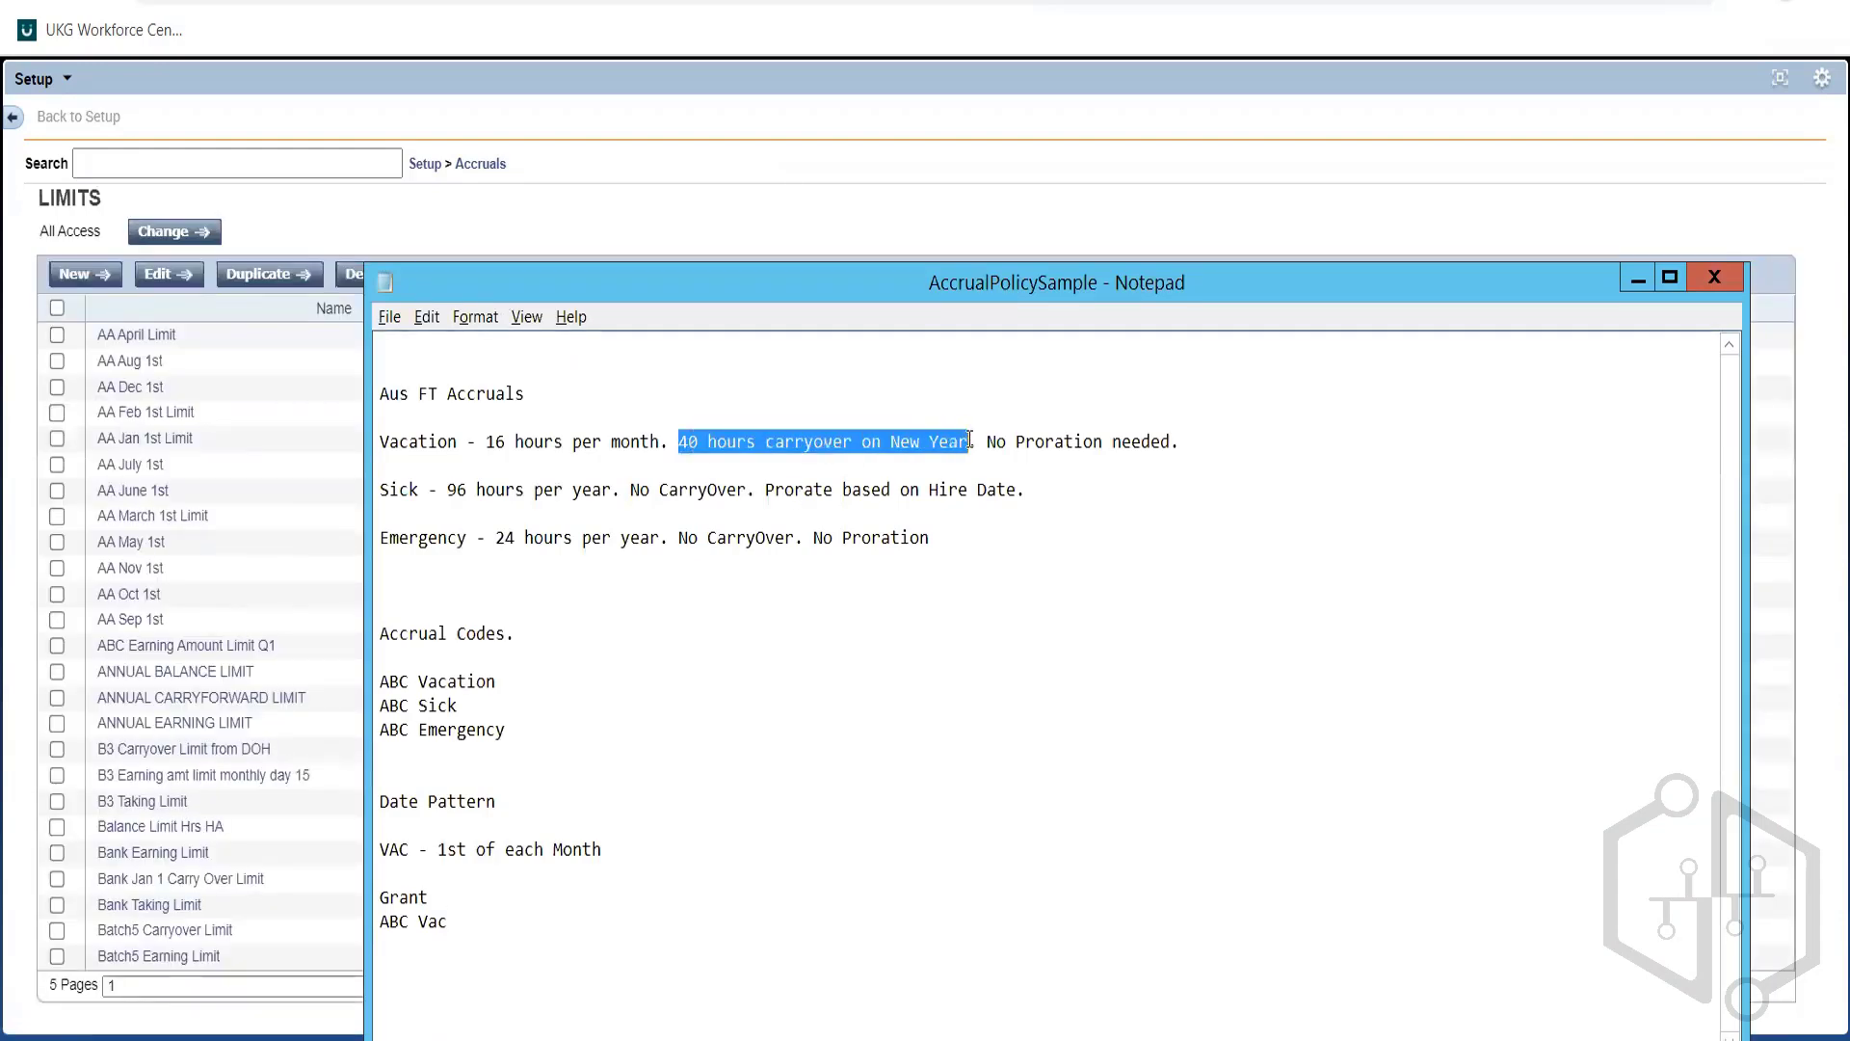
click(557, 224)
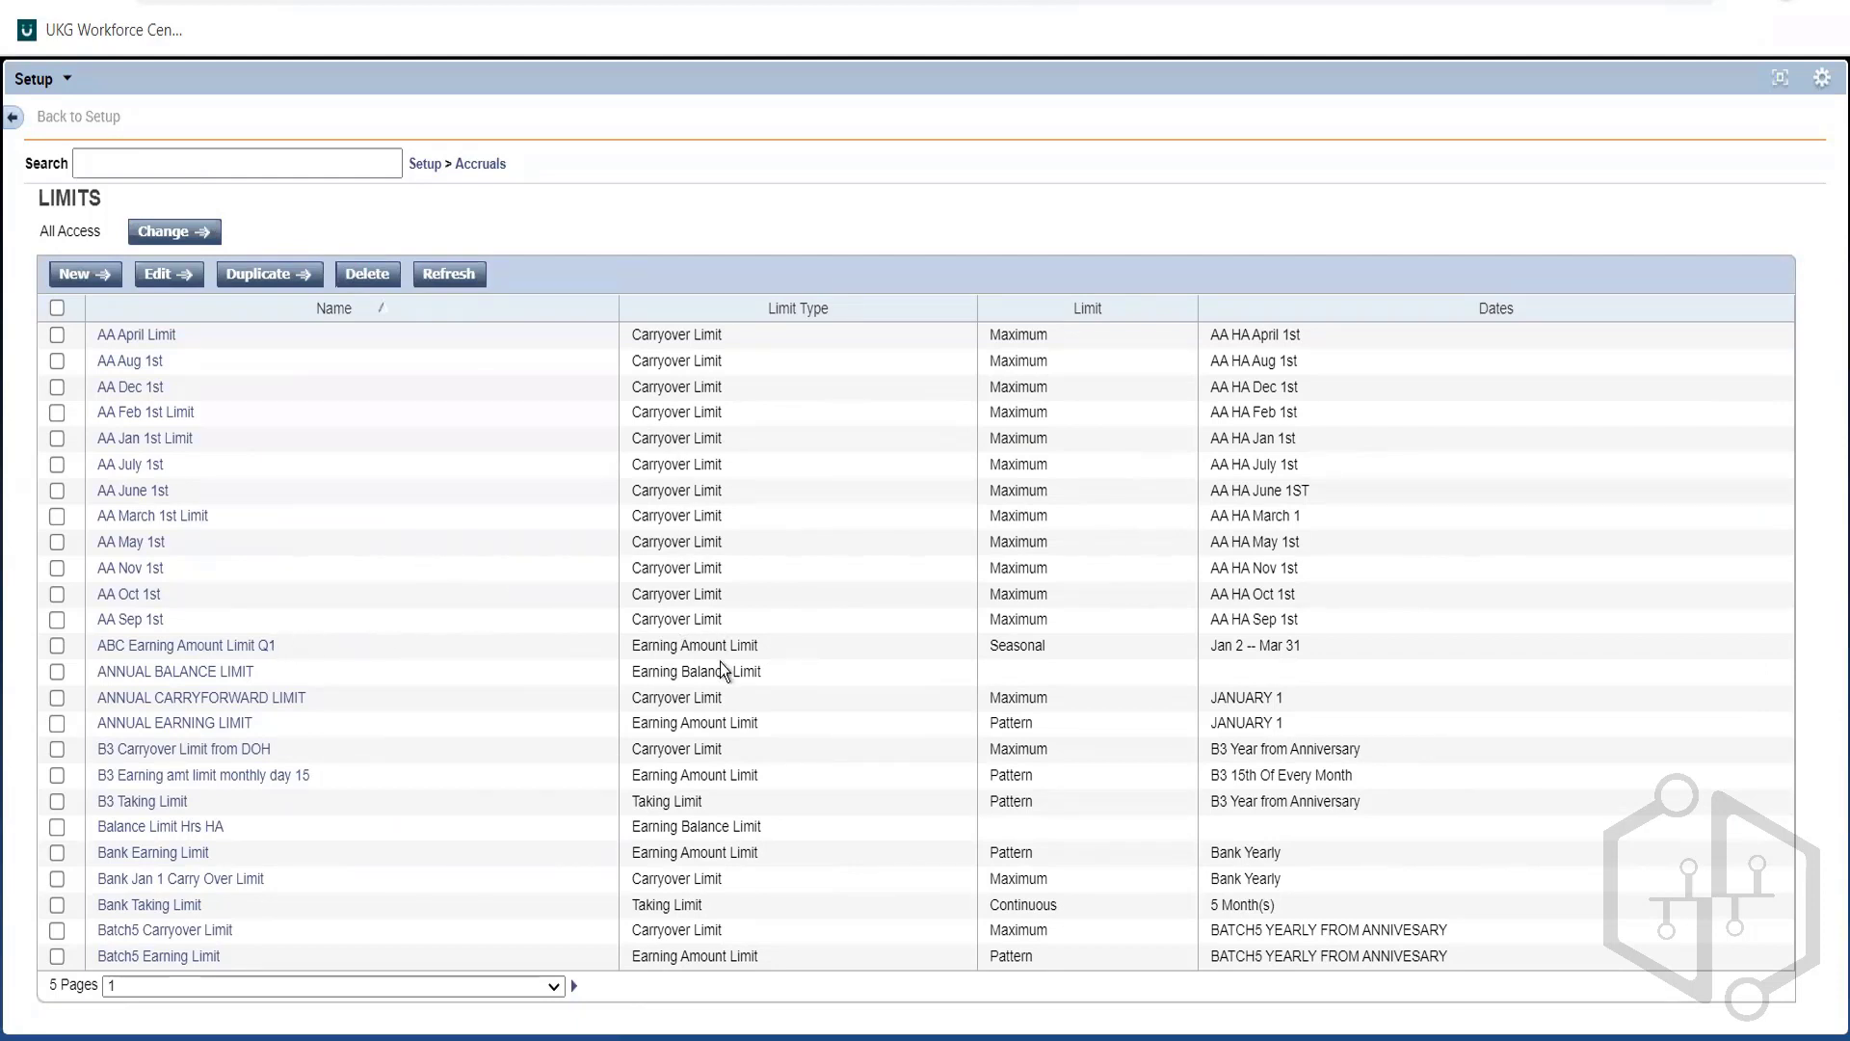
Look at a blank limit editor, return to the Limits list and view its page 3
triple_click(884, 316)
click(883, 315)
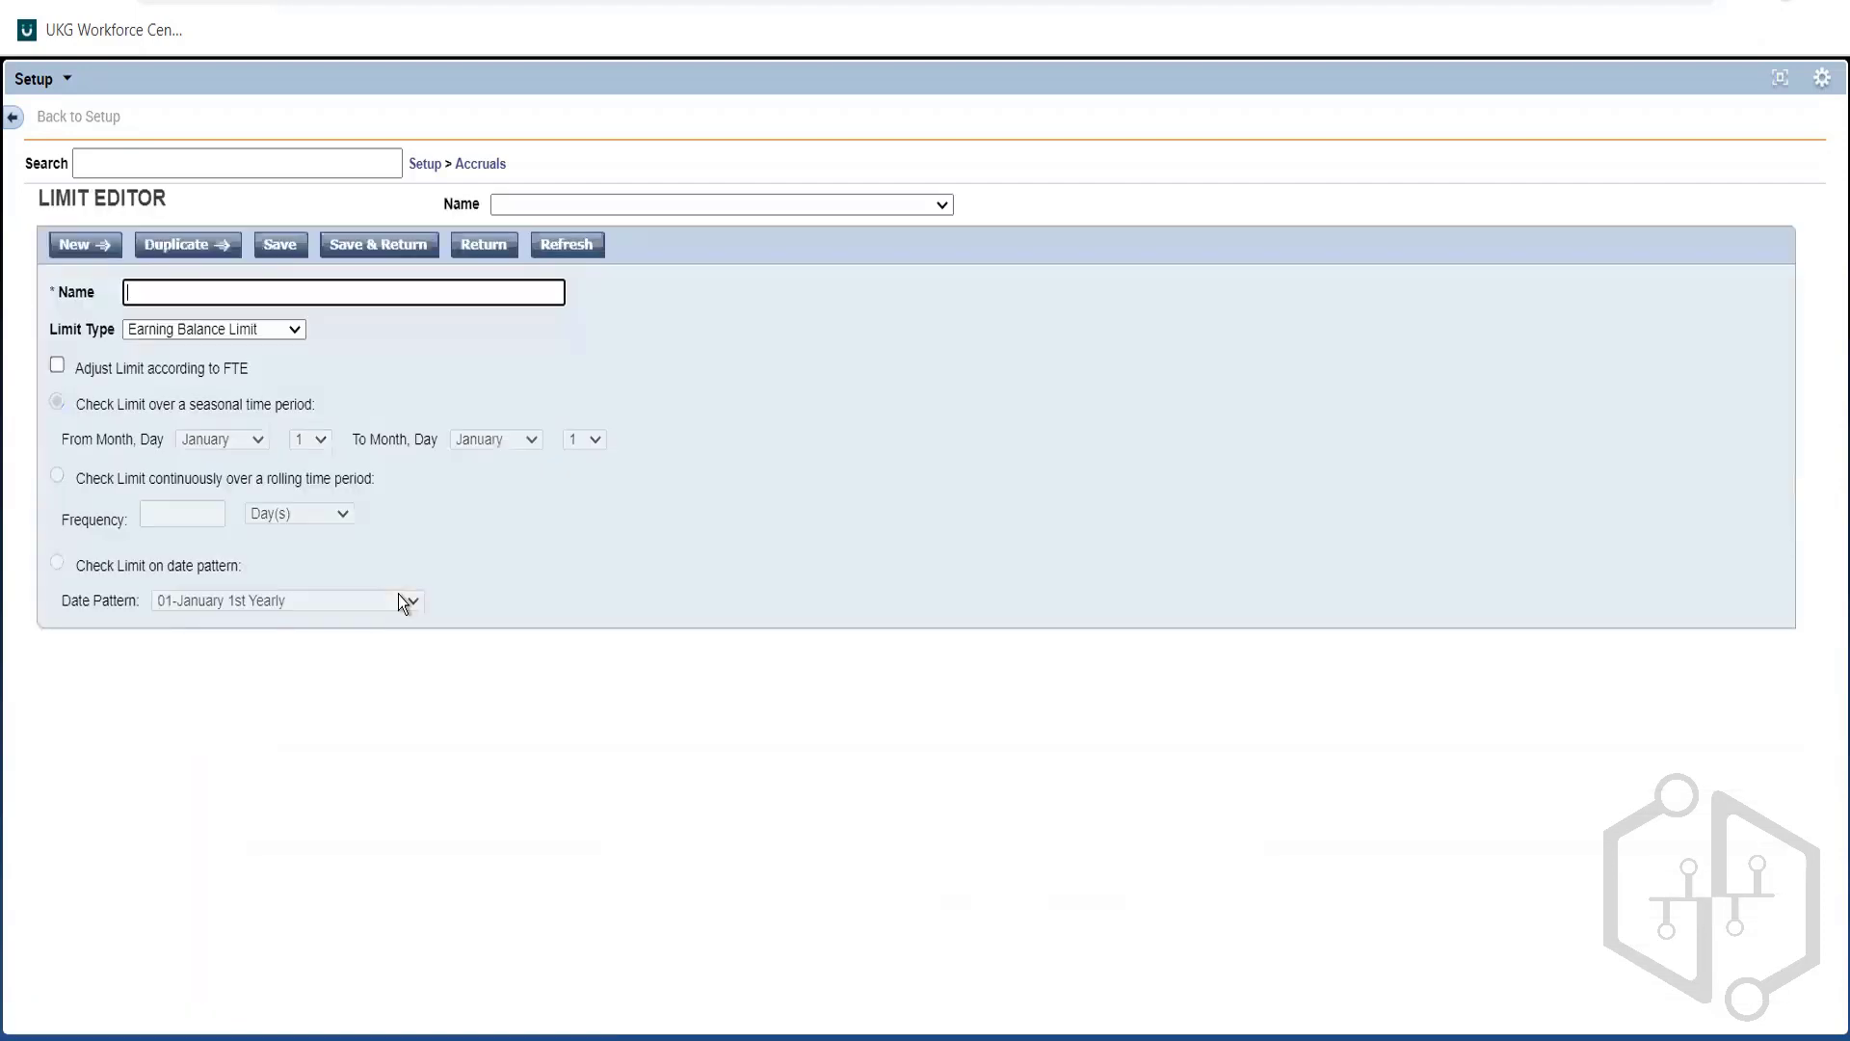
click(470, 248)
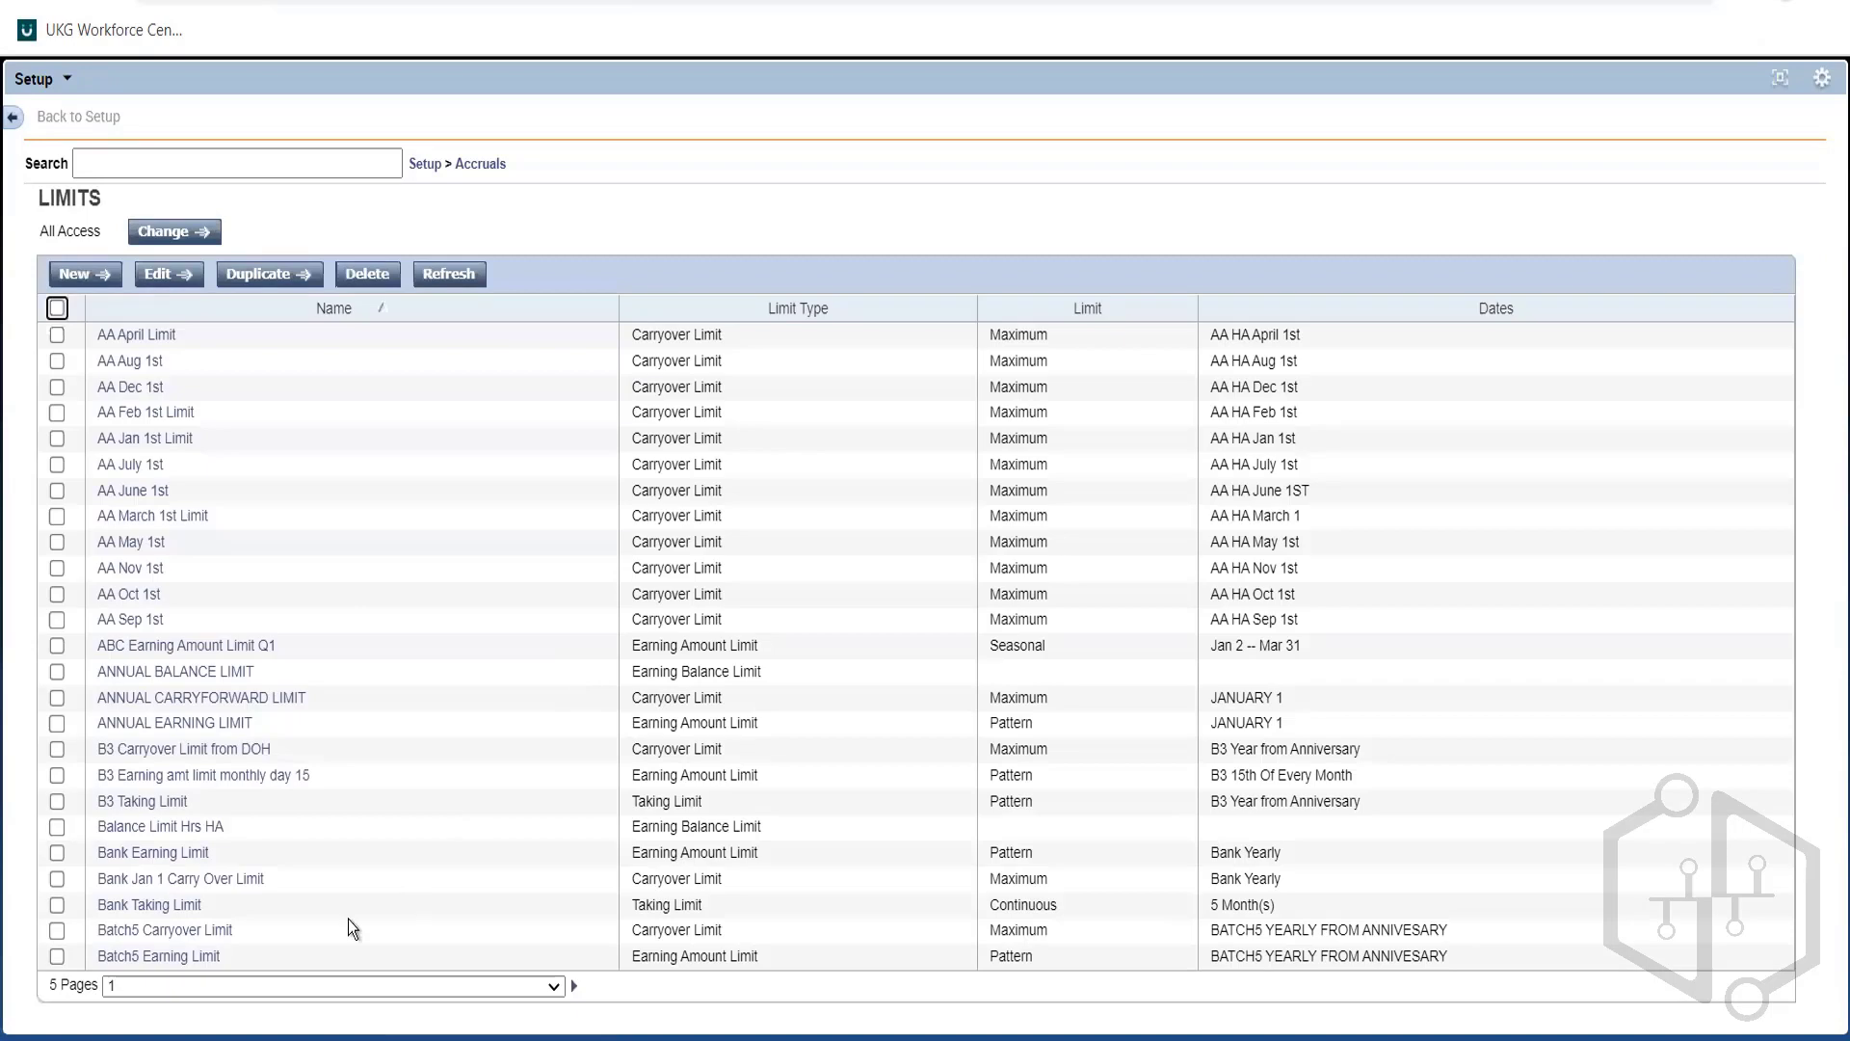
click(274, 993)
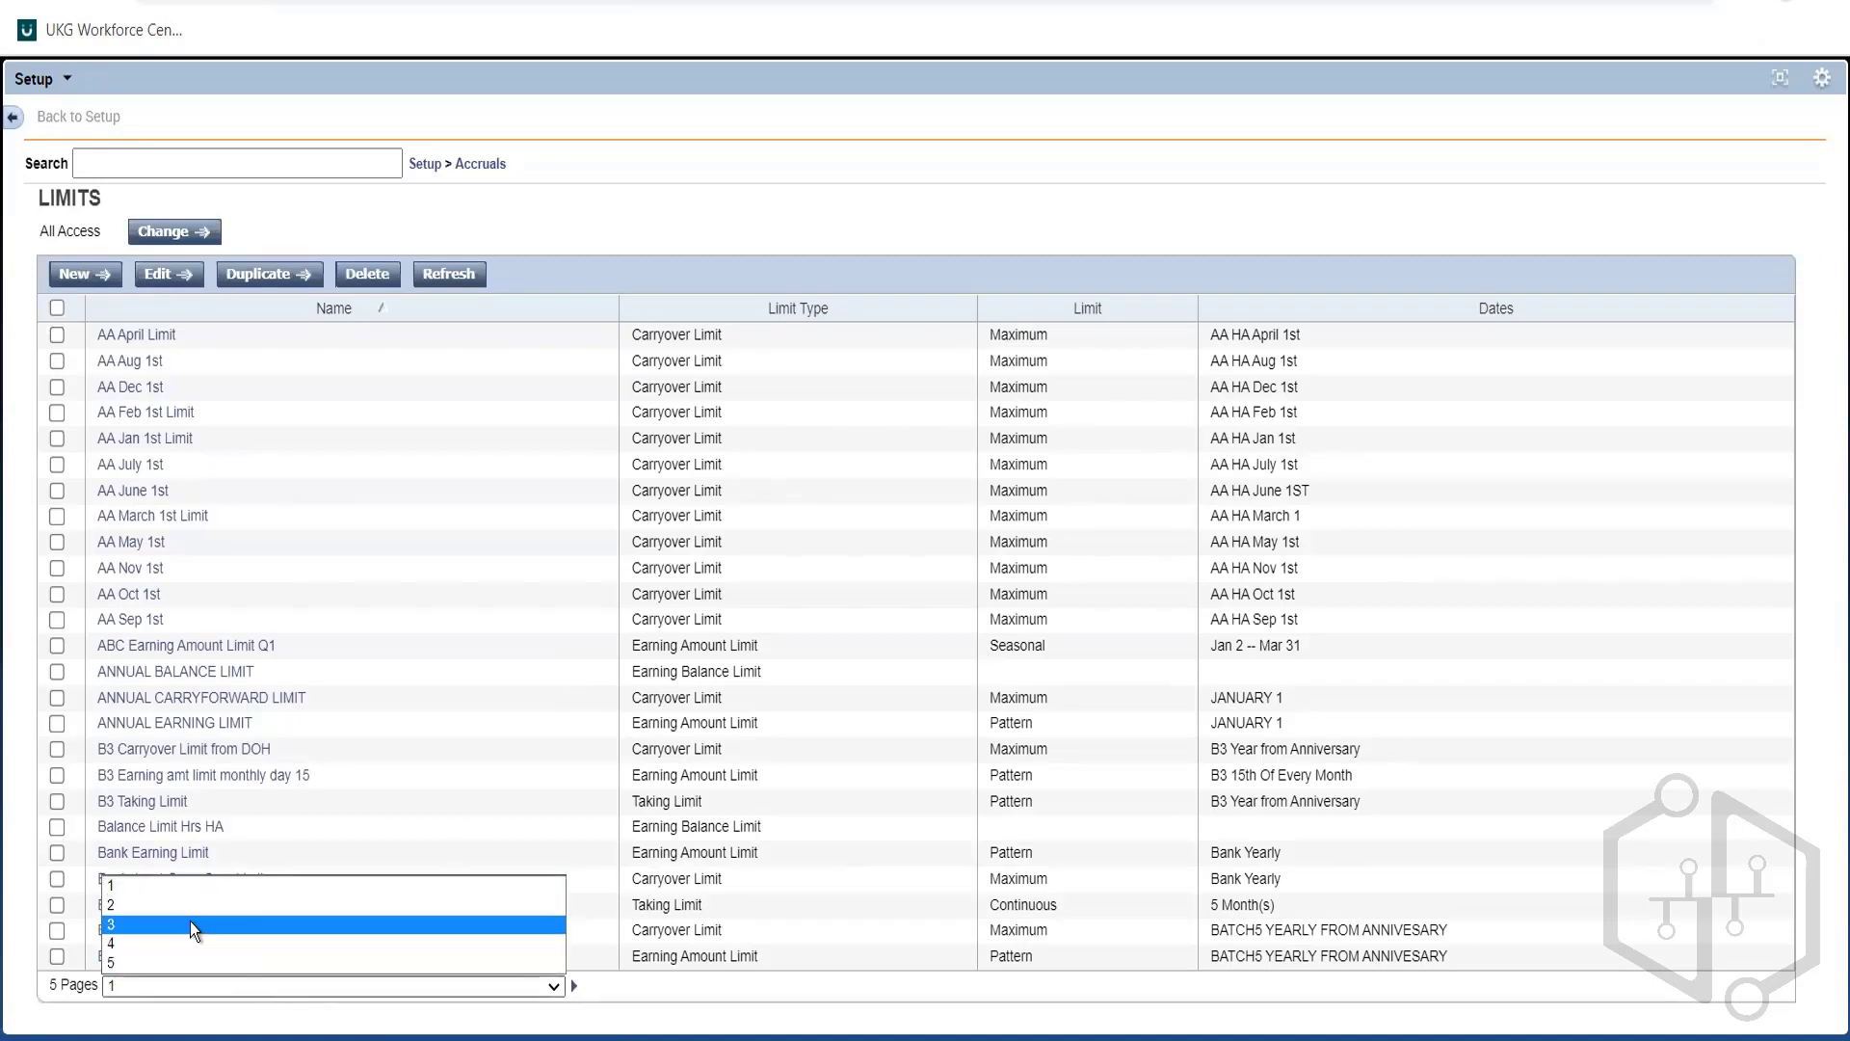
click(189, 923)
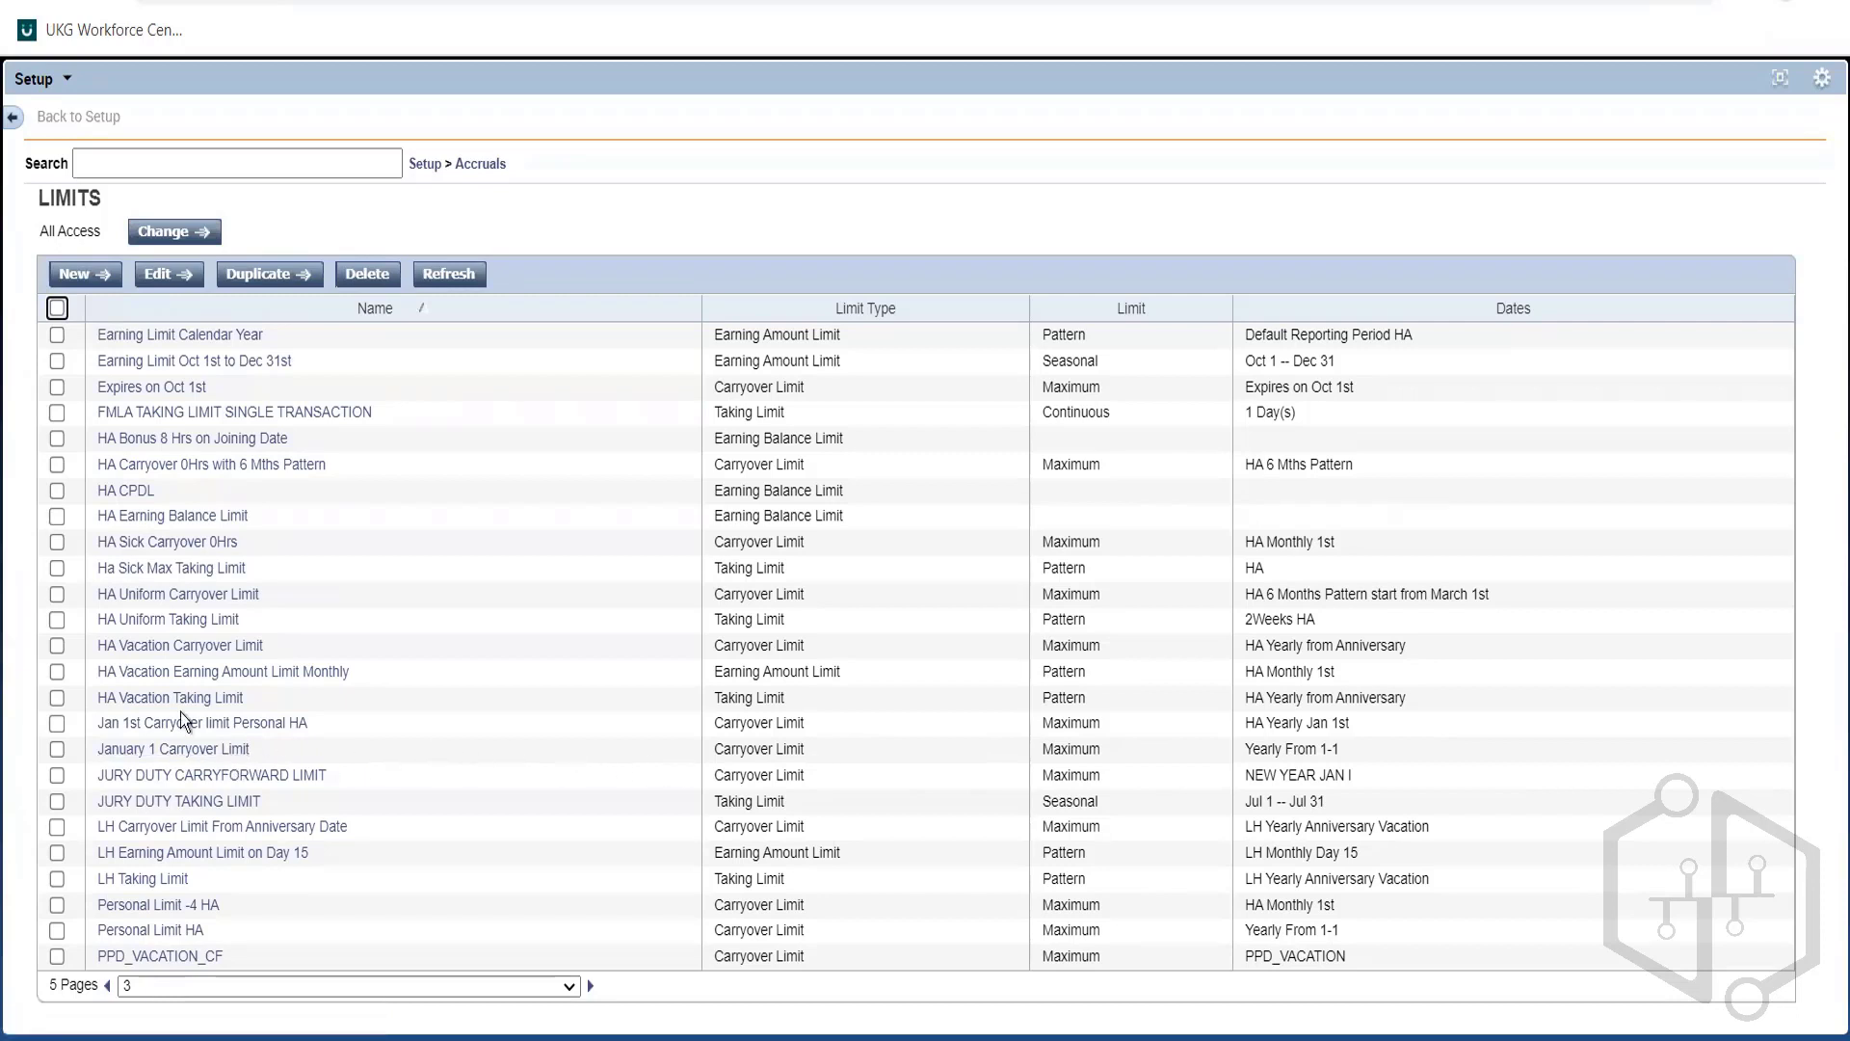
Start a new limit, set its type to Carryover Limit and look at the other limit types
click(67, 276)
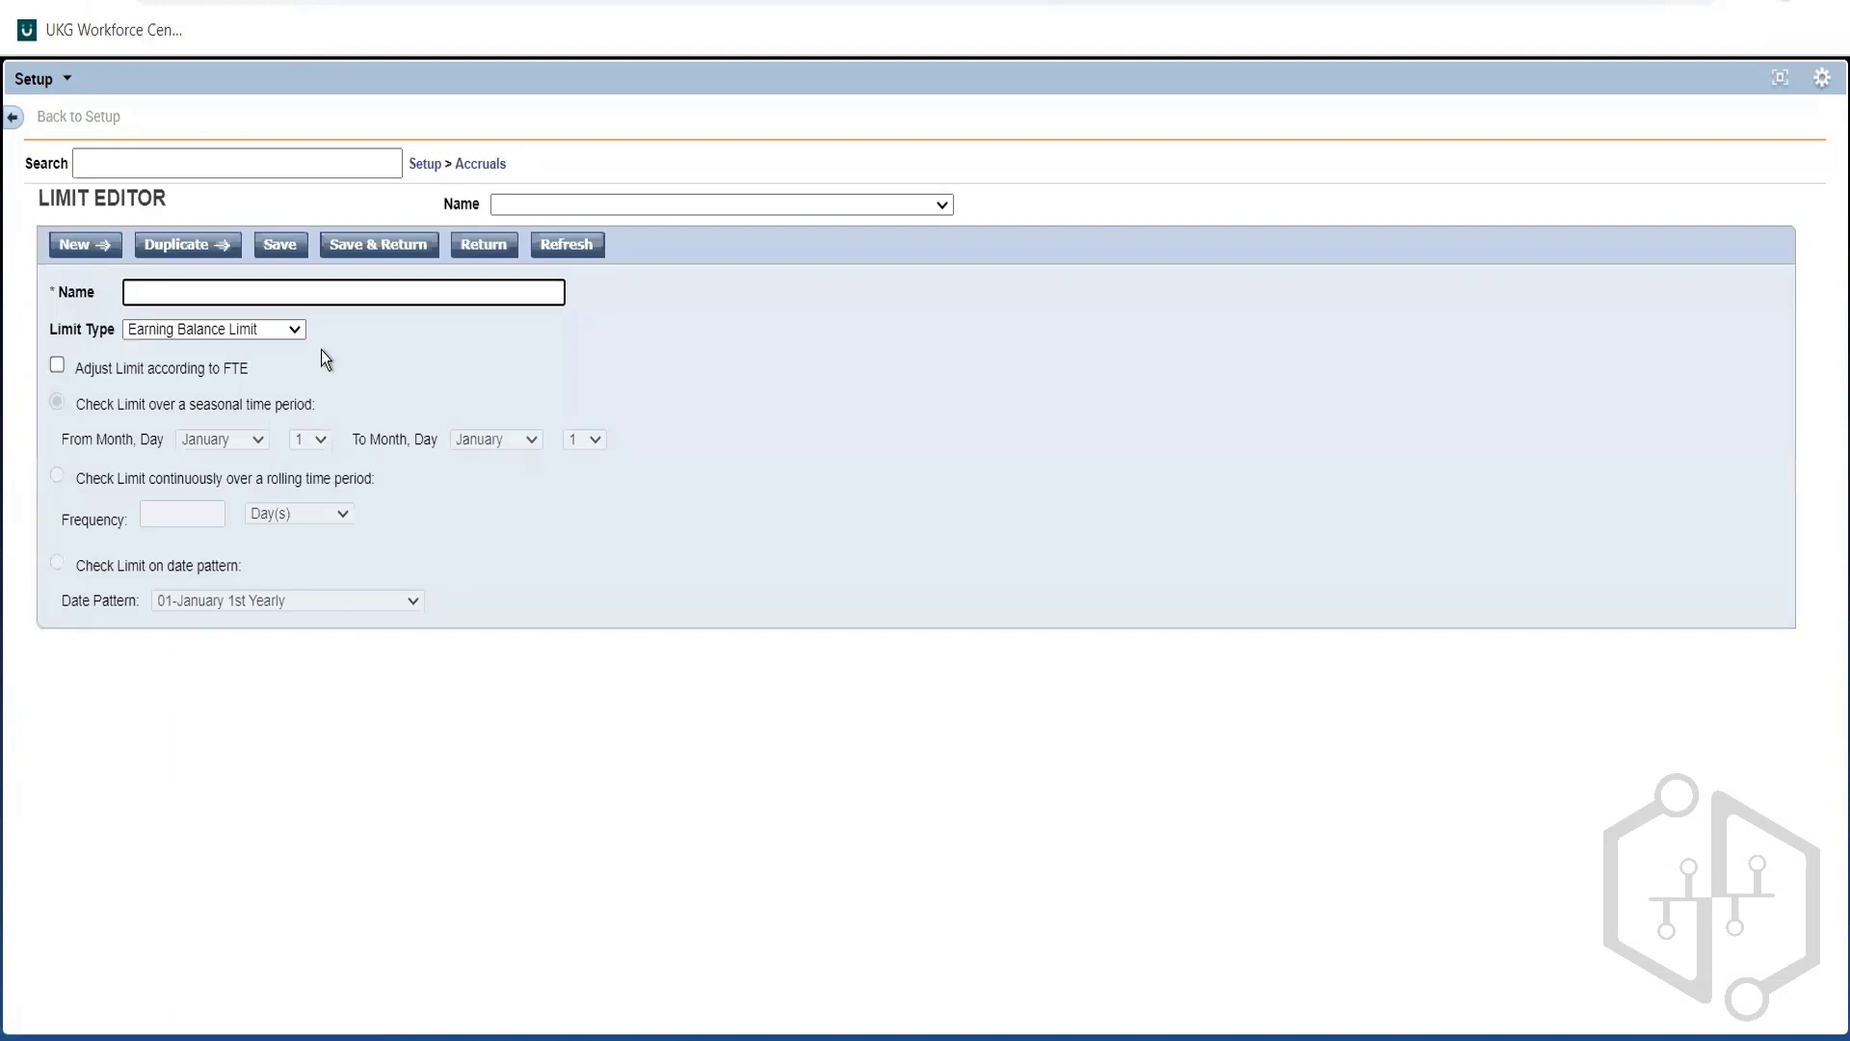
click(257, 332)
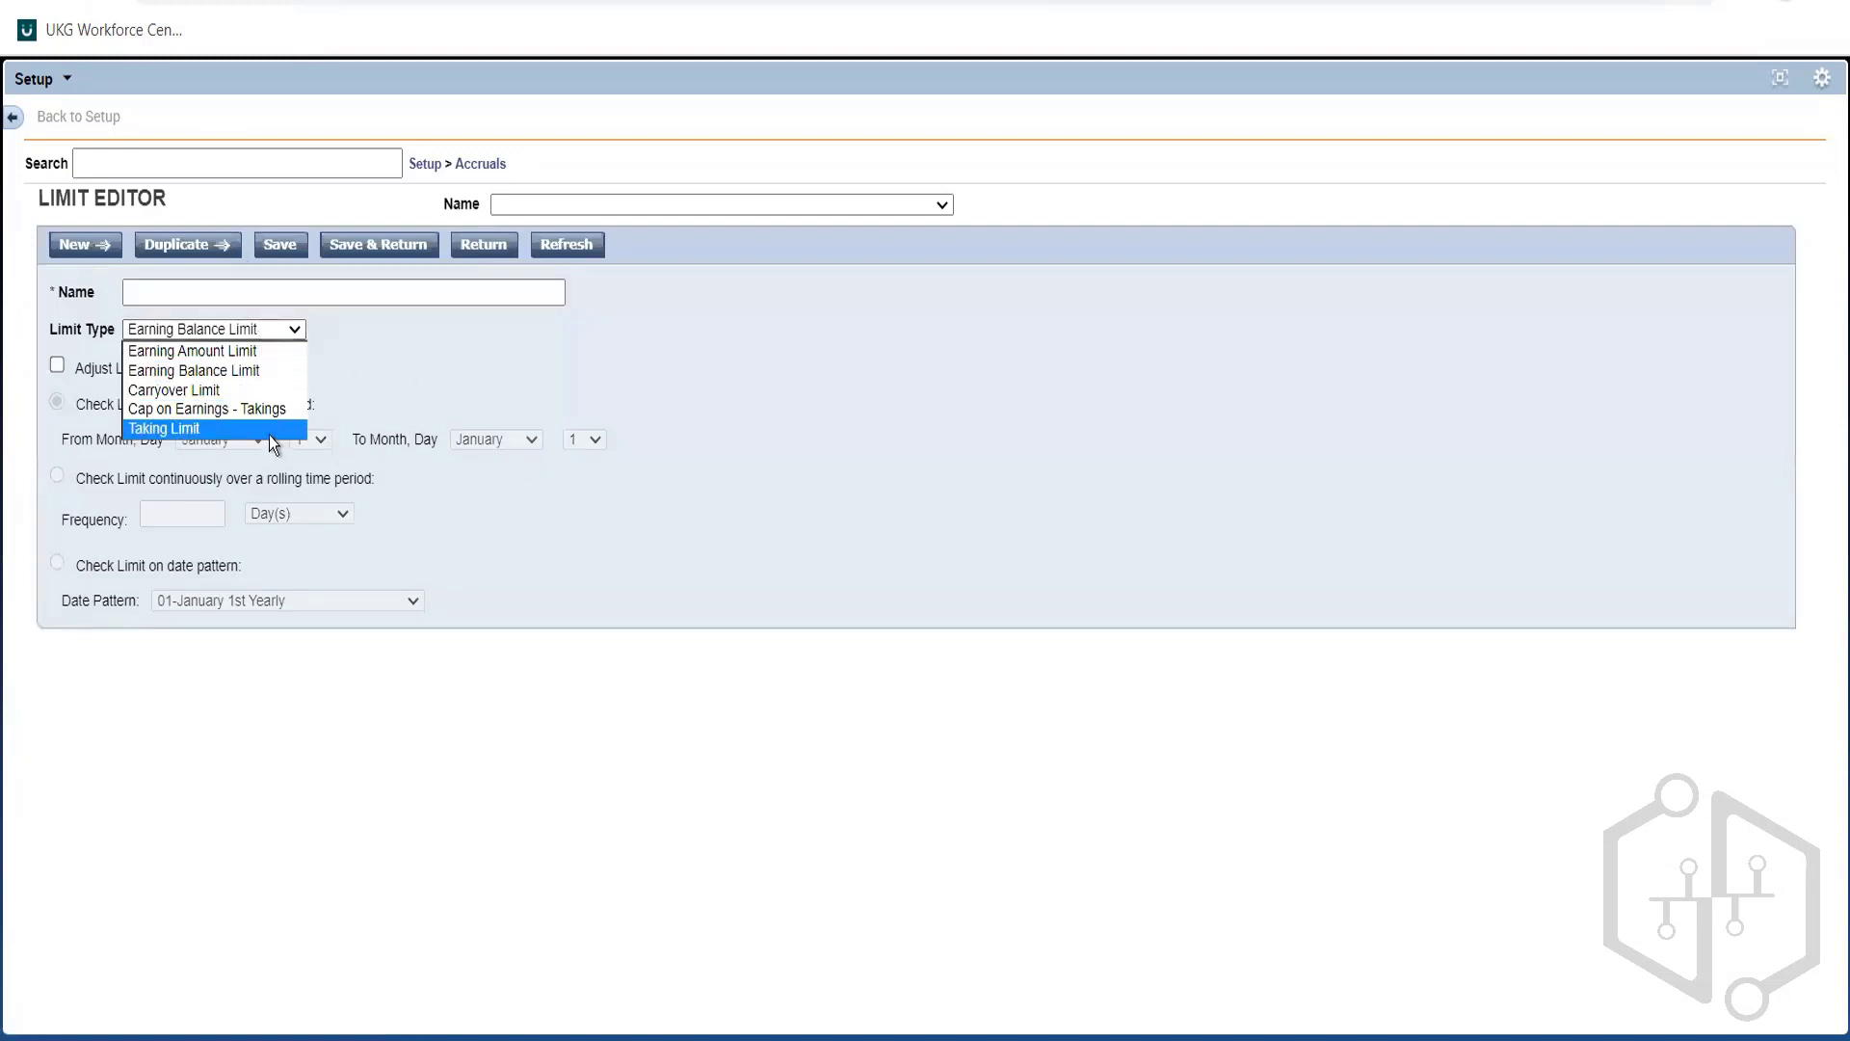
click(184, 390)
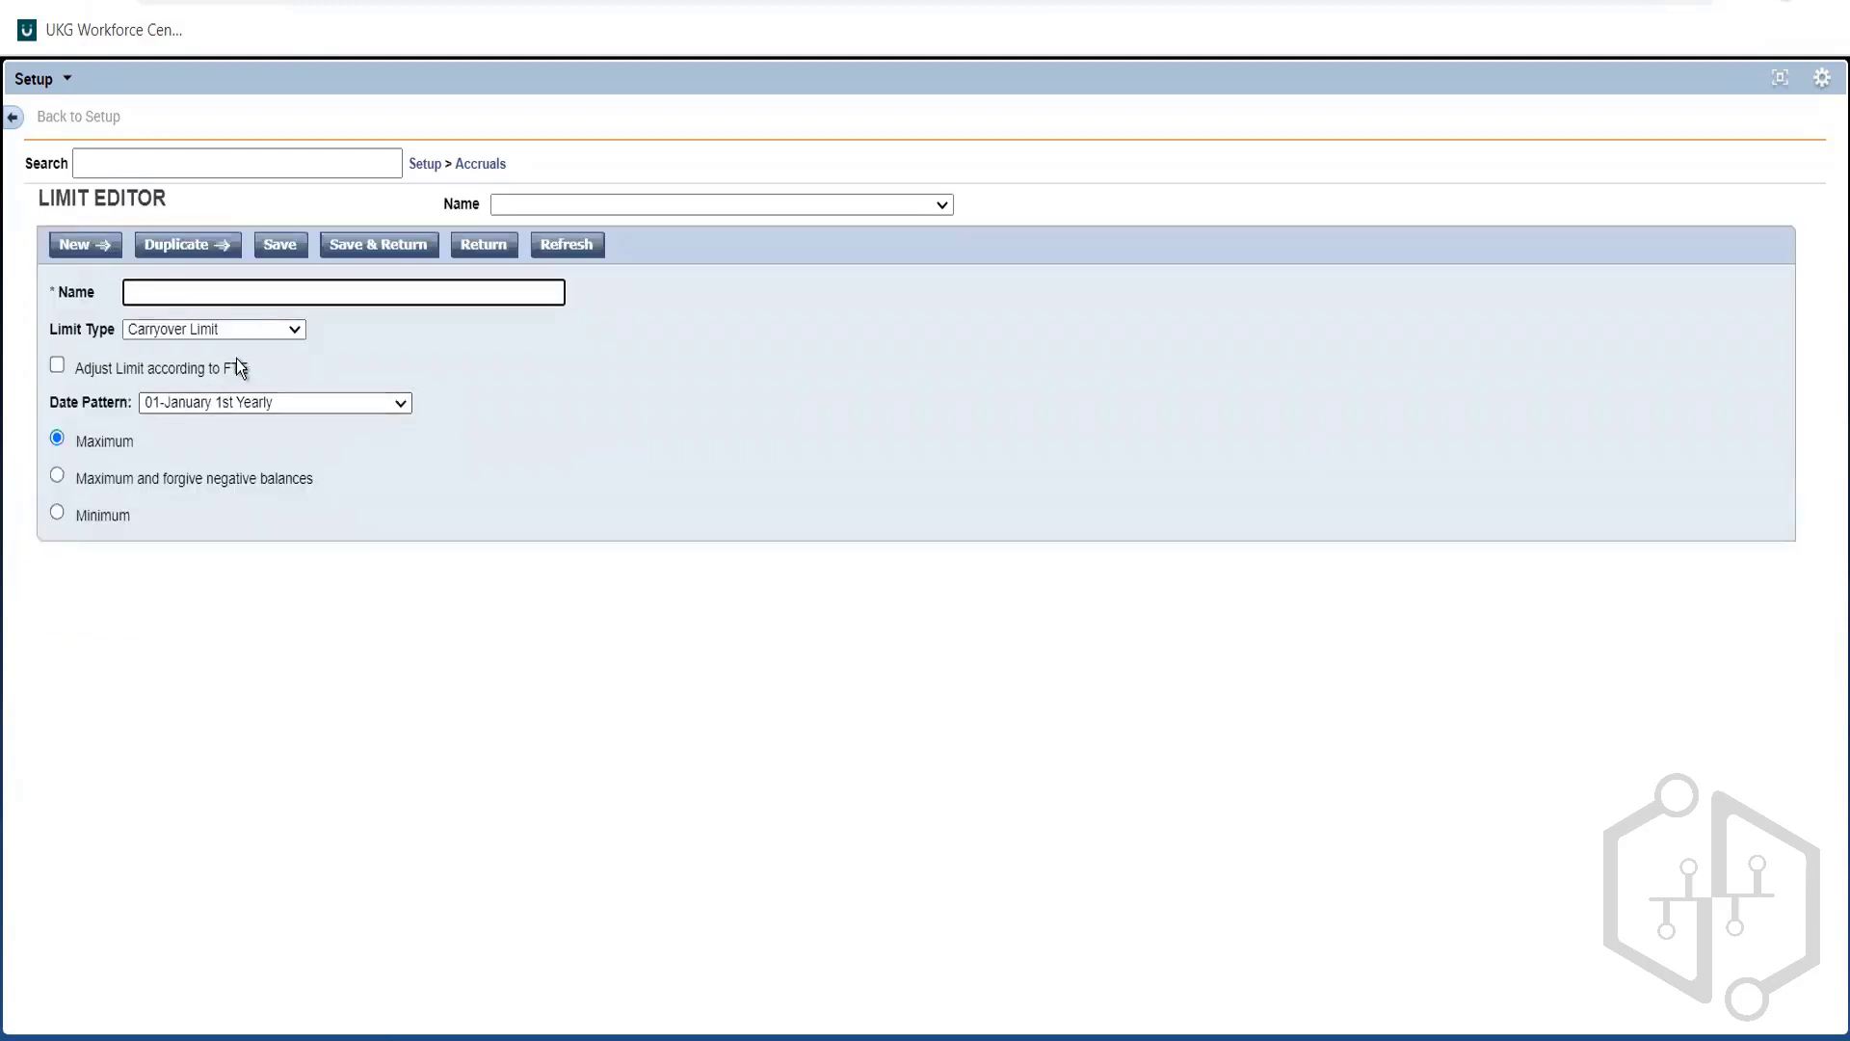
click(293, 331)
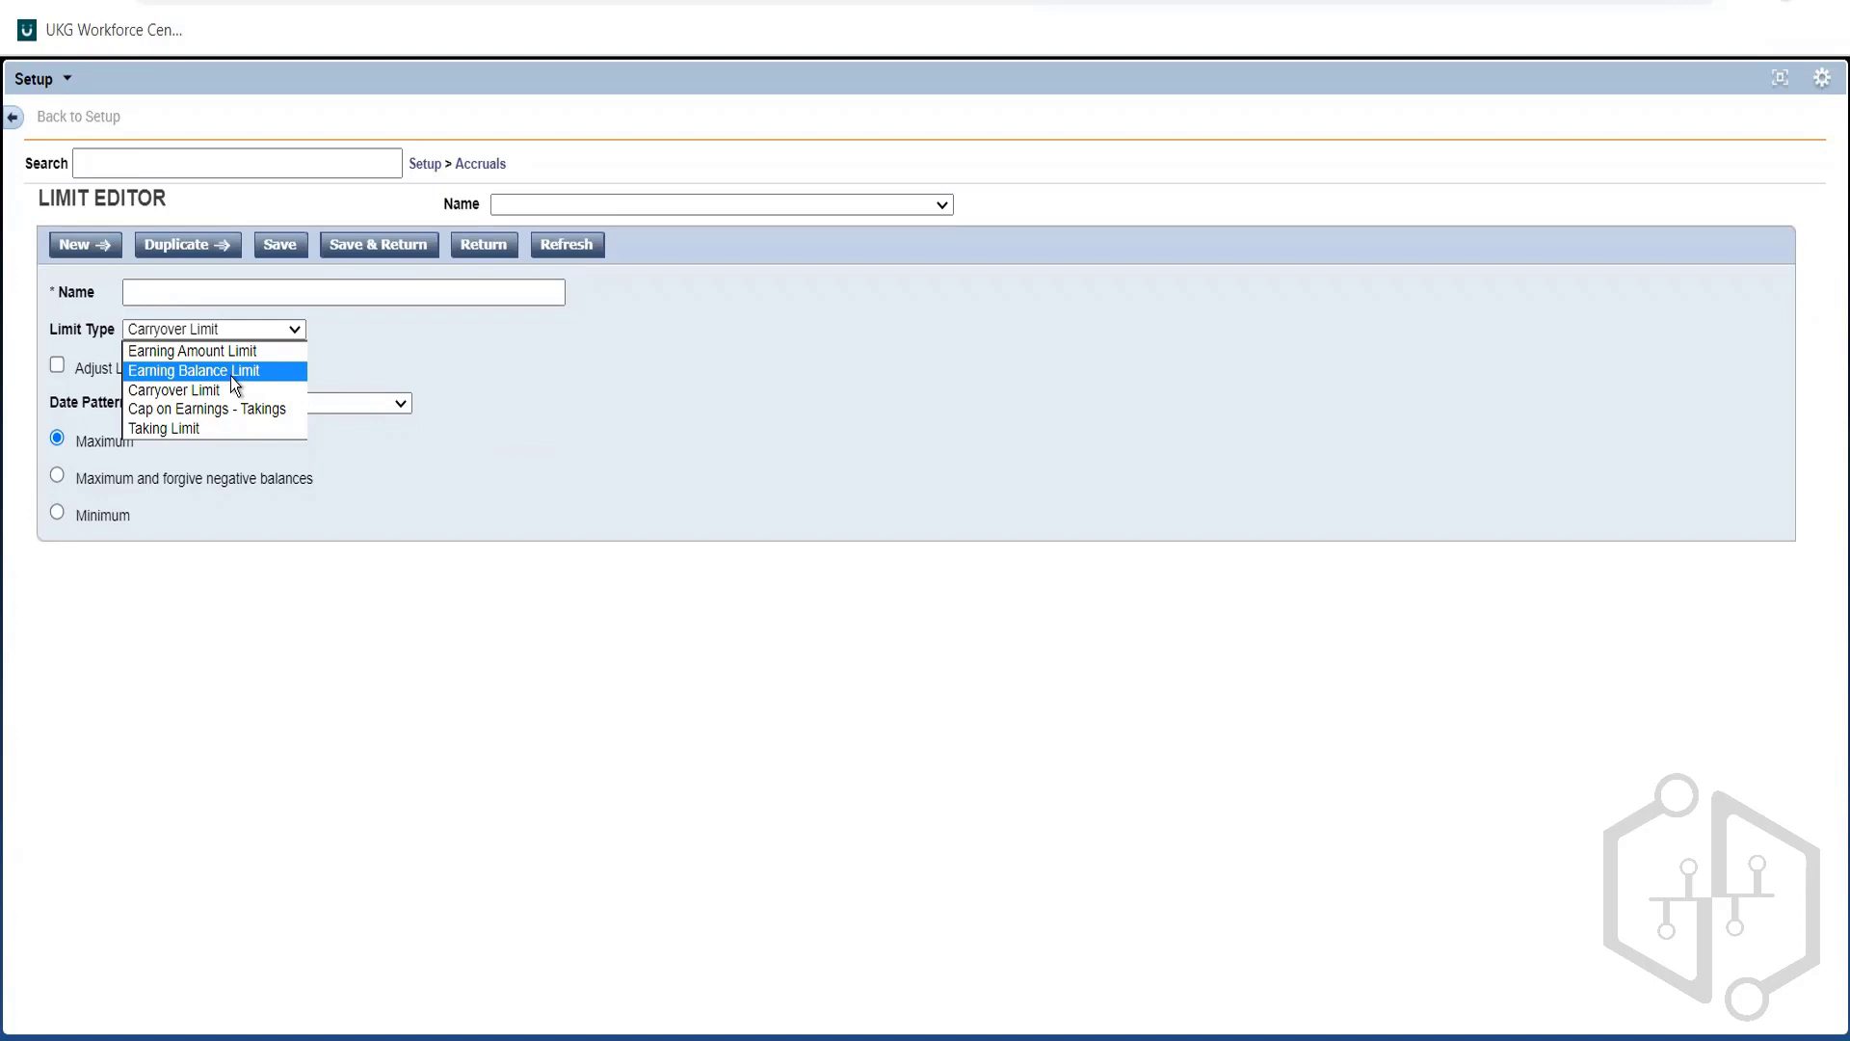
Switch to the Notepad notes and append "182--> 40 +182 = 222" to the end of the Vacation line
key(alt+Tab)
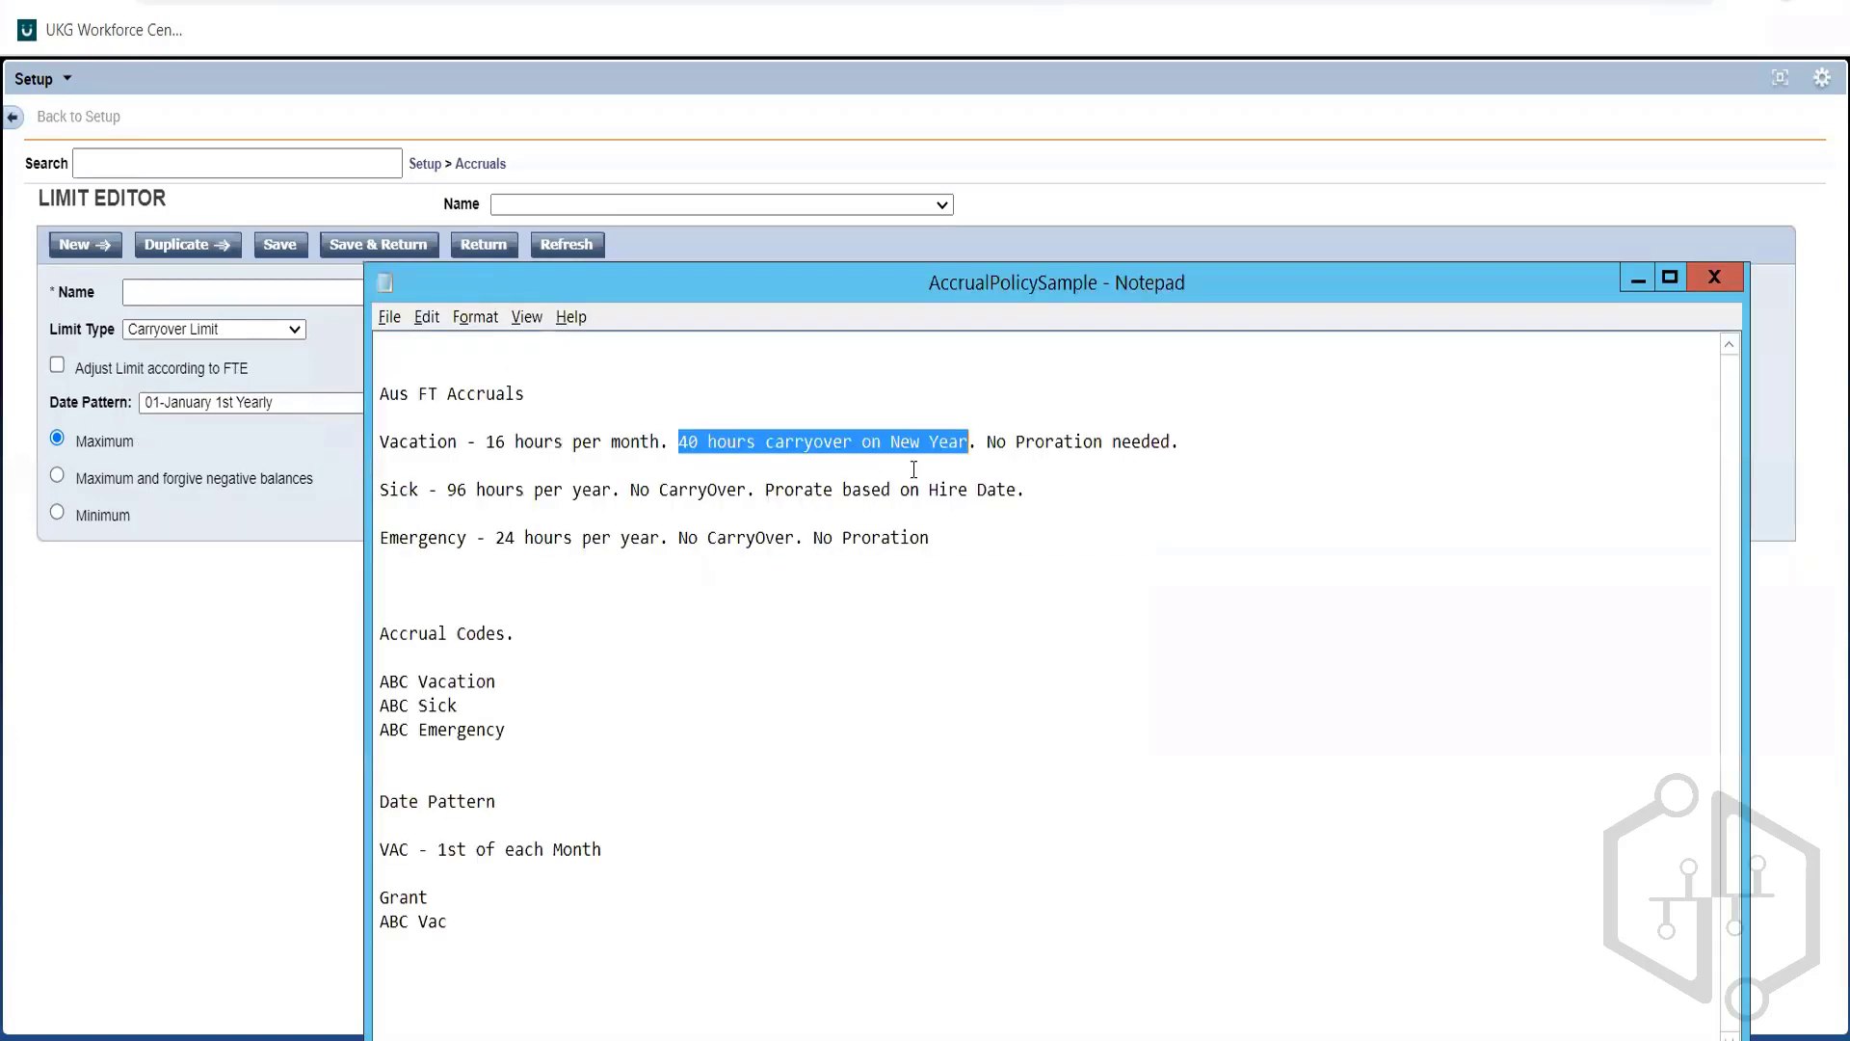
click(486, 443)
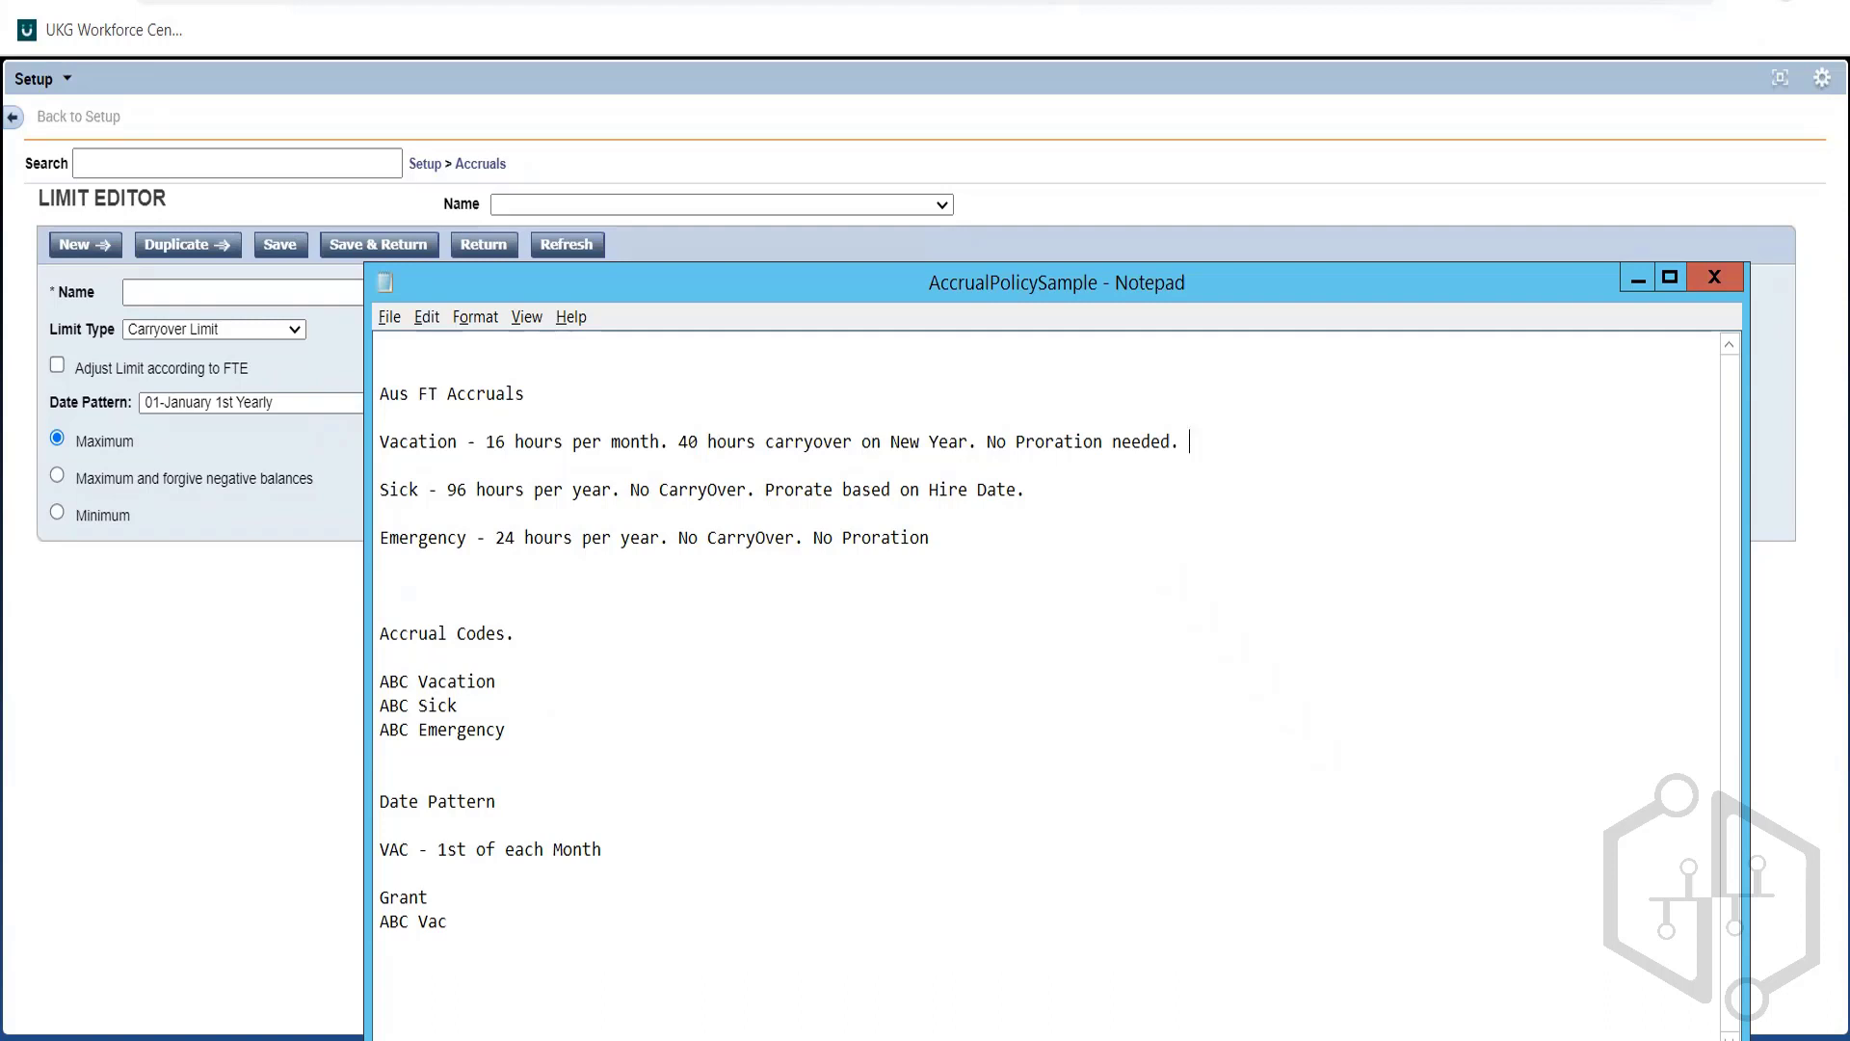
text(182)
text(--)
text(>)
text( 40)
text( +182)
text( --)
text(>)
text( 40)
key(BackSpace)
key(BackSpace)
key(BackSpace)
key(BackSpace)
key(BackSpace)
key(BackSpace)
key(BackSpace)
key(BackSpace)
key(BackSpace)
key(BackSpace)
key(BackSpace)
text(+182)
text(2)
key(BackSpace)
text(+)
key(BackSpace)
text(= 222)
Change the total at the end of the Vacation line's calculation to 200
double_click(1266, 443)
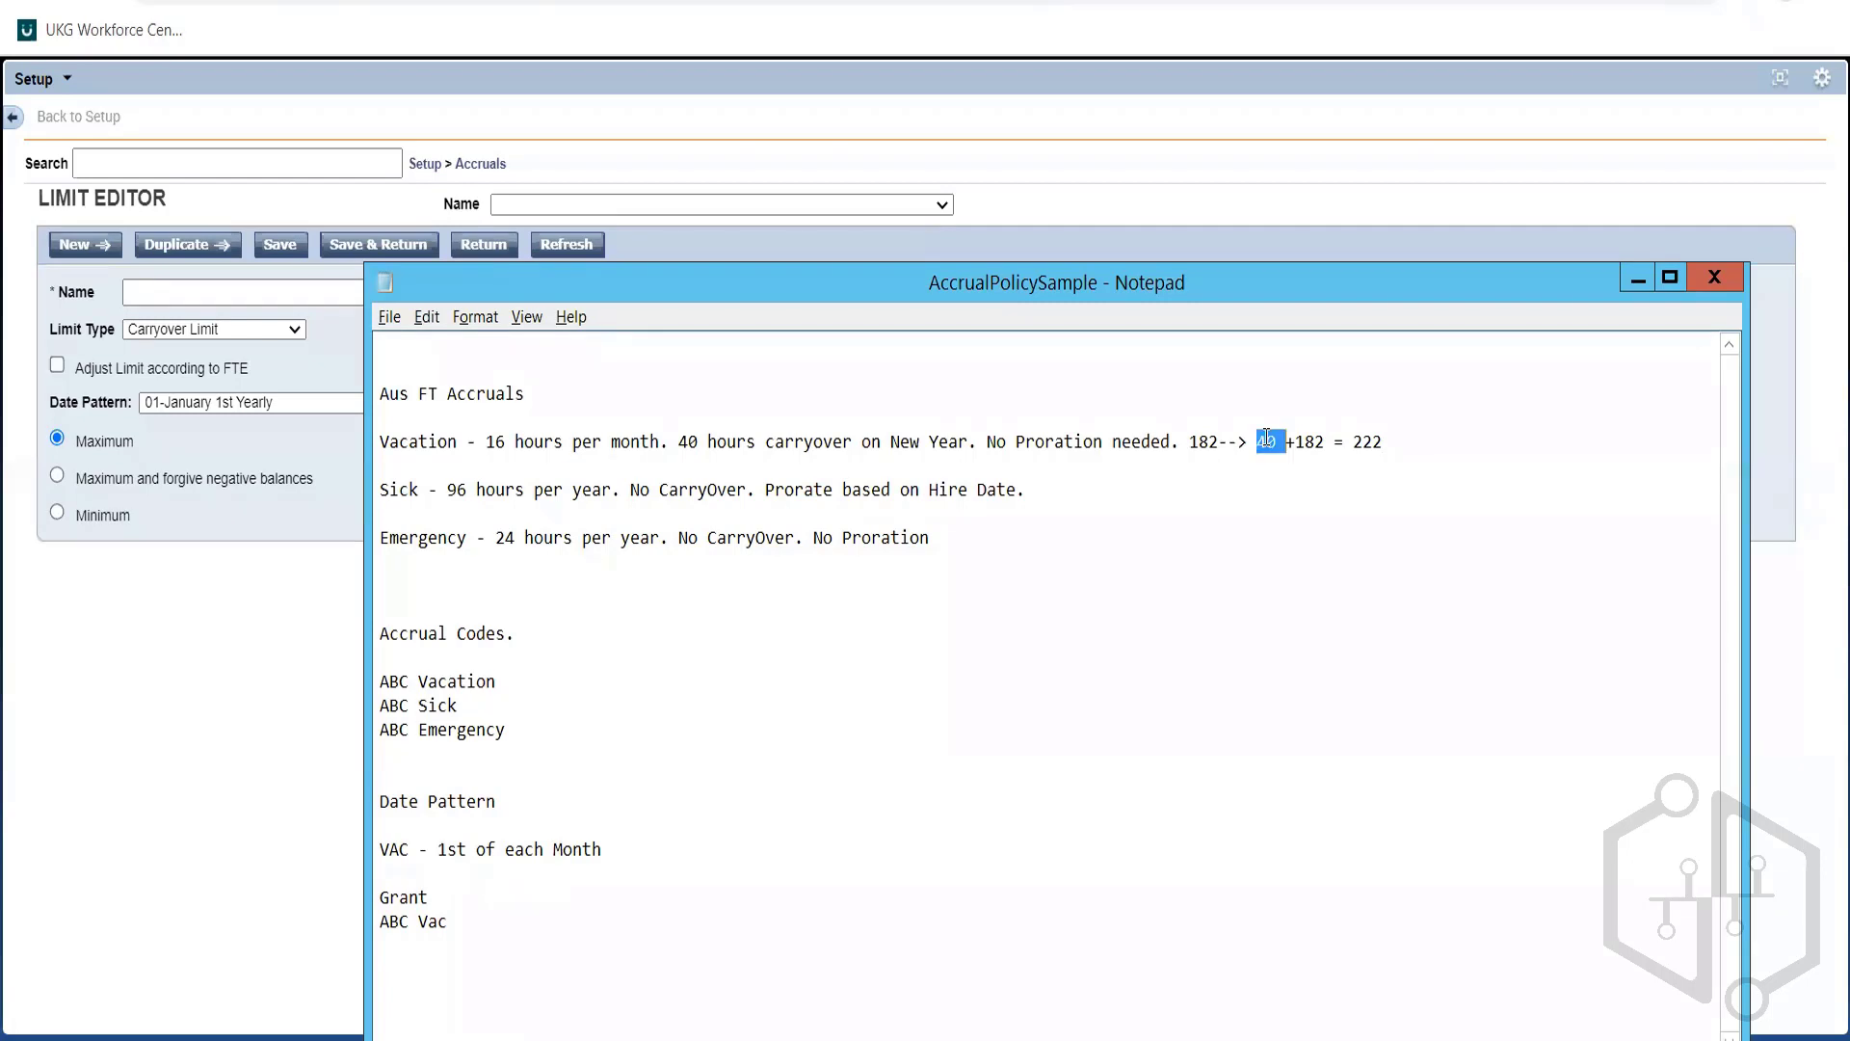
click(1402, 447)
key(BackSpace)
key(BackSpace)
key(BackSpace)
text(000)
key(BackSpace)
key(BackSpace)
key(BackSpace)
text(200)
Check the available limit types in UKG Workforce Central, and return to the Vacation calculation in the Notepad notes
key(alt+Tab)
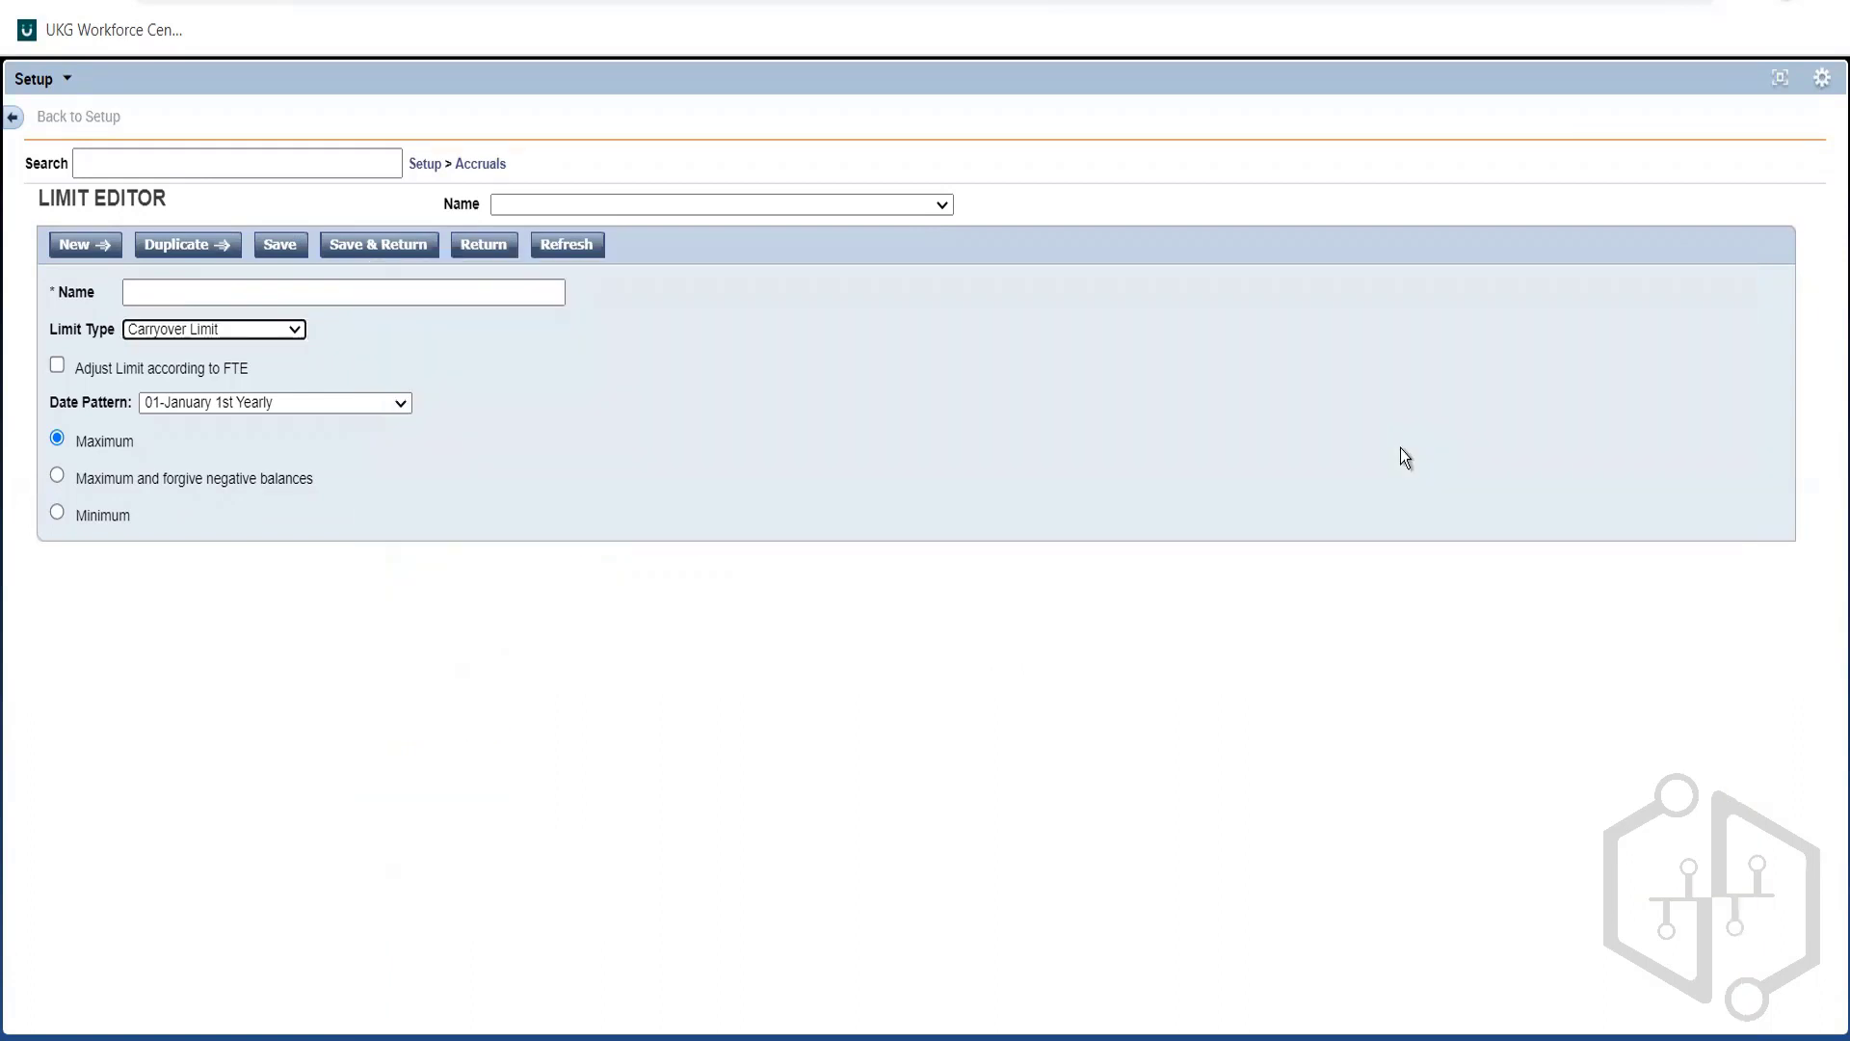
click(281, 332)
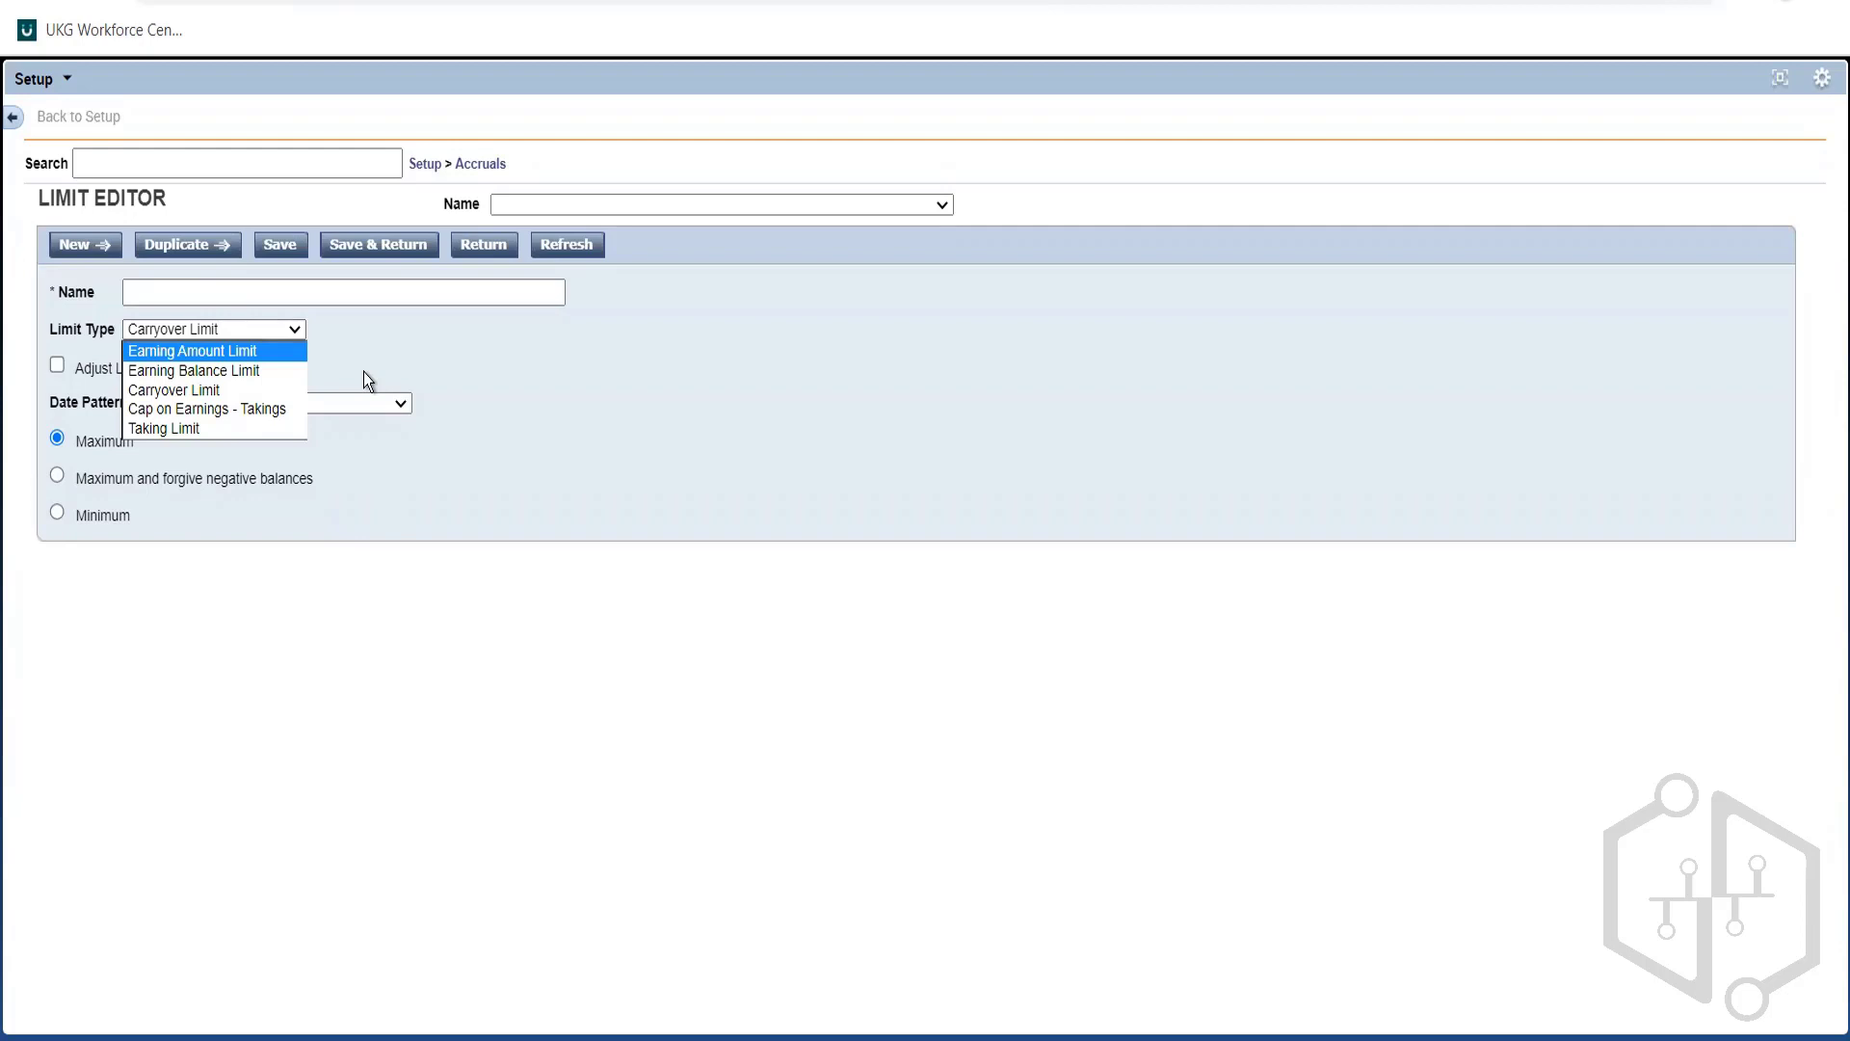
key(alt+Tab)
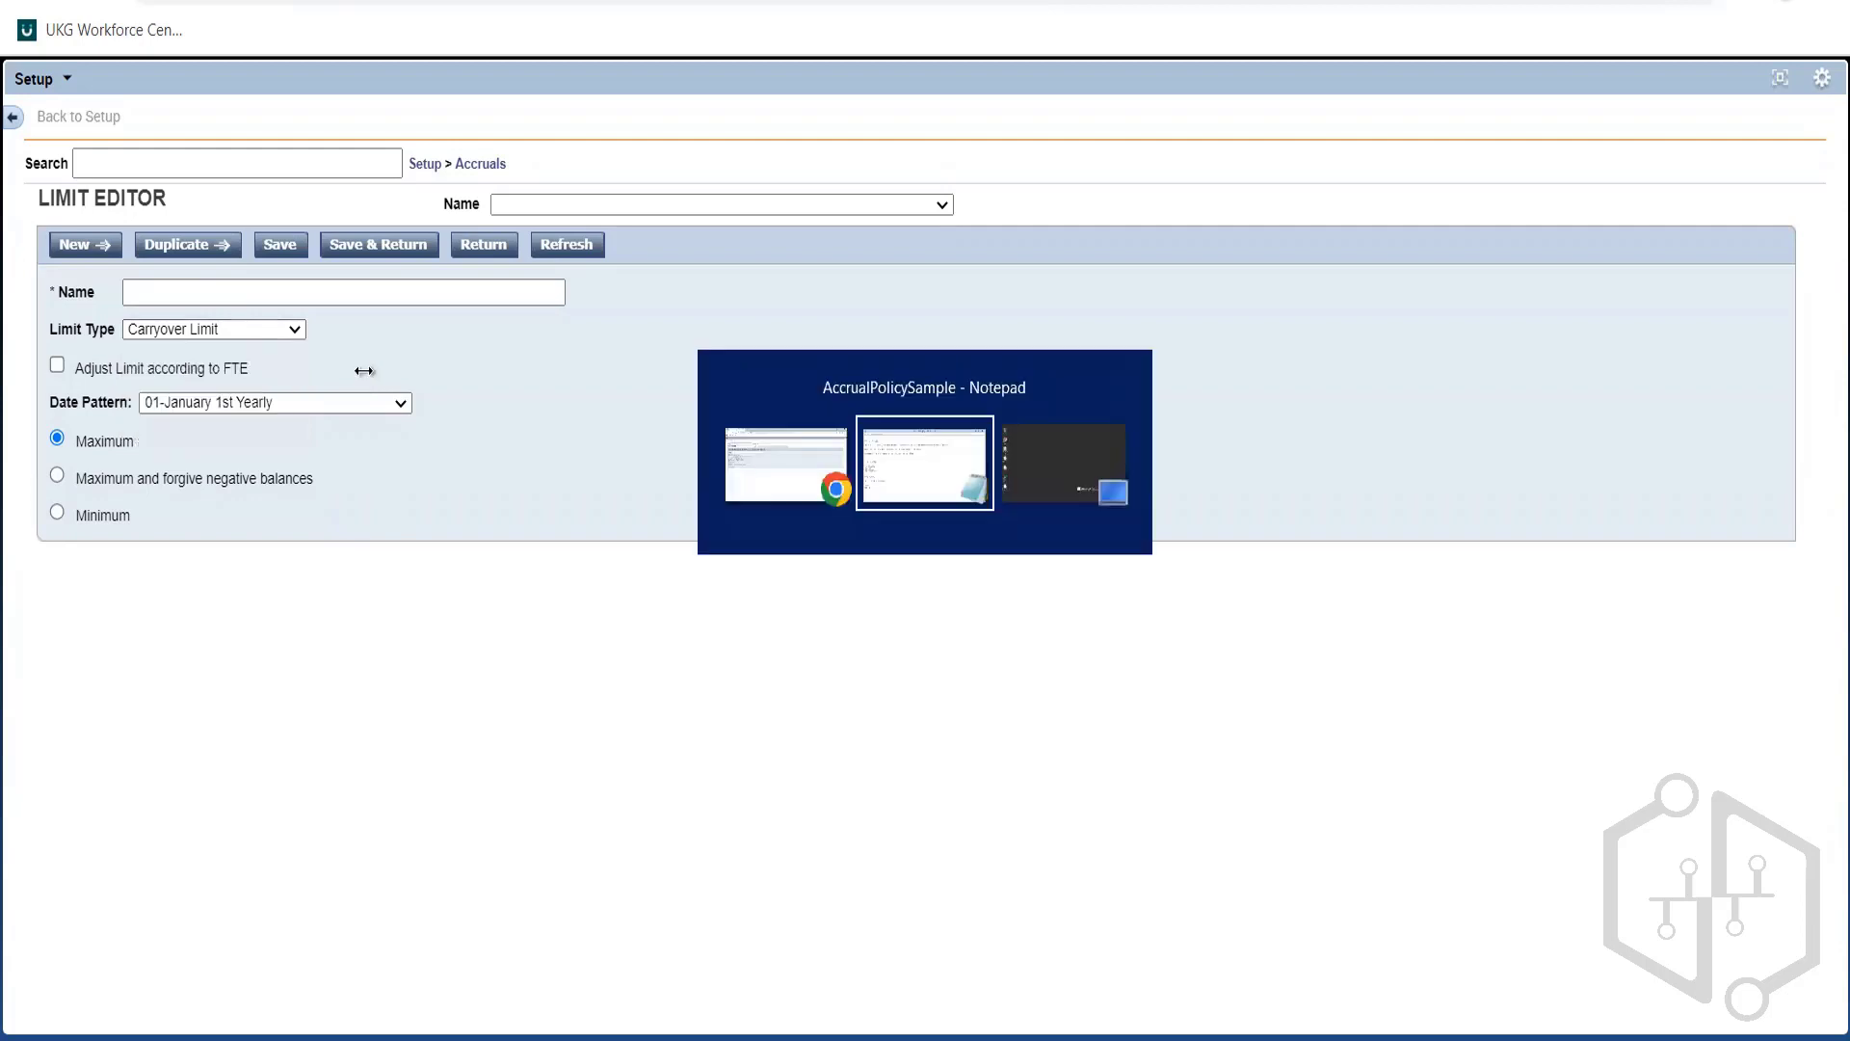
drag(1390, 450, 1257, 448)
click(1436, 456)
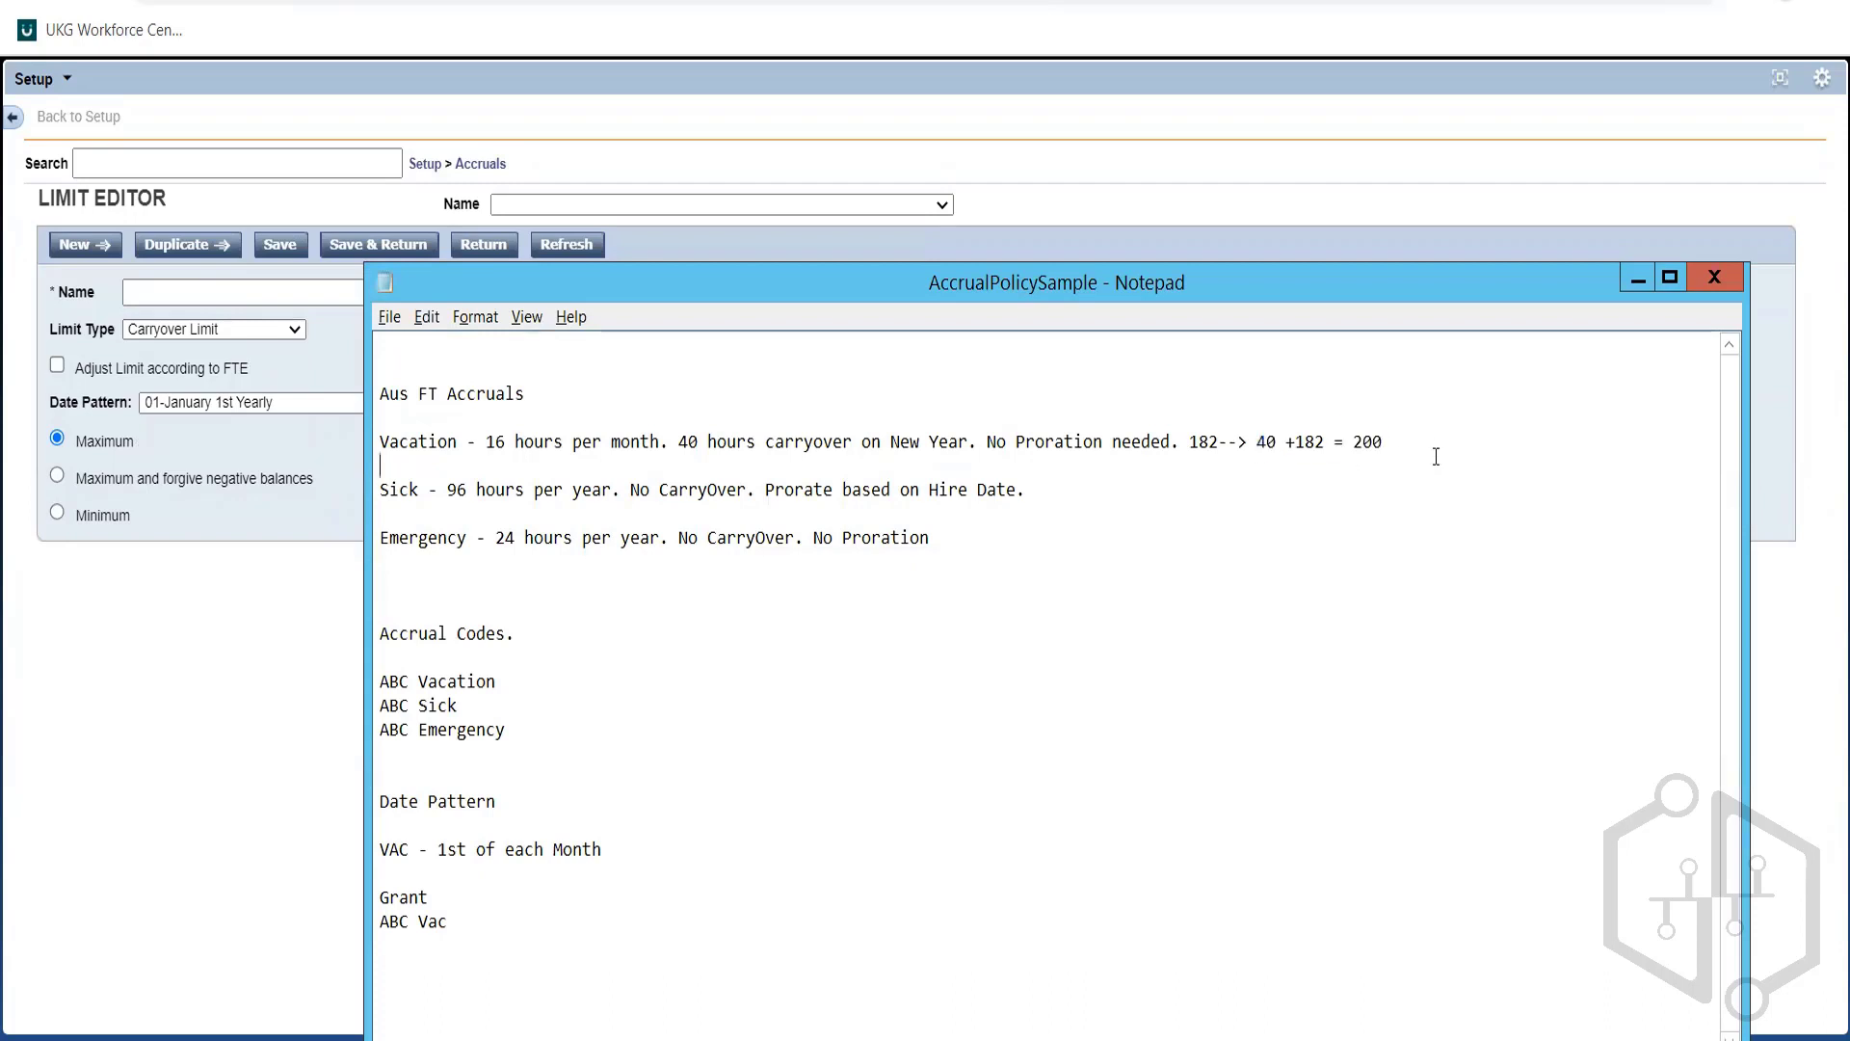
Add the line "Earning Balance Limit --> Total Capacity of the Accrual bucket" below the Vacation line
key(Return)
key(Return)
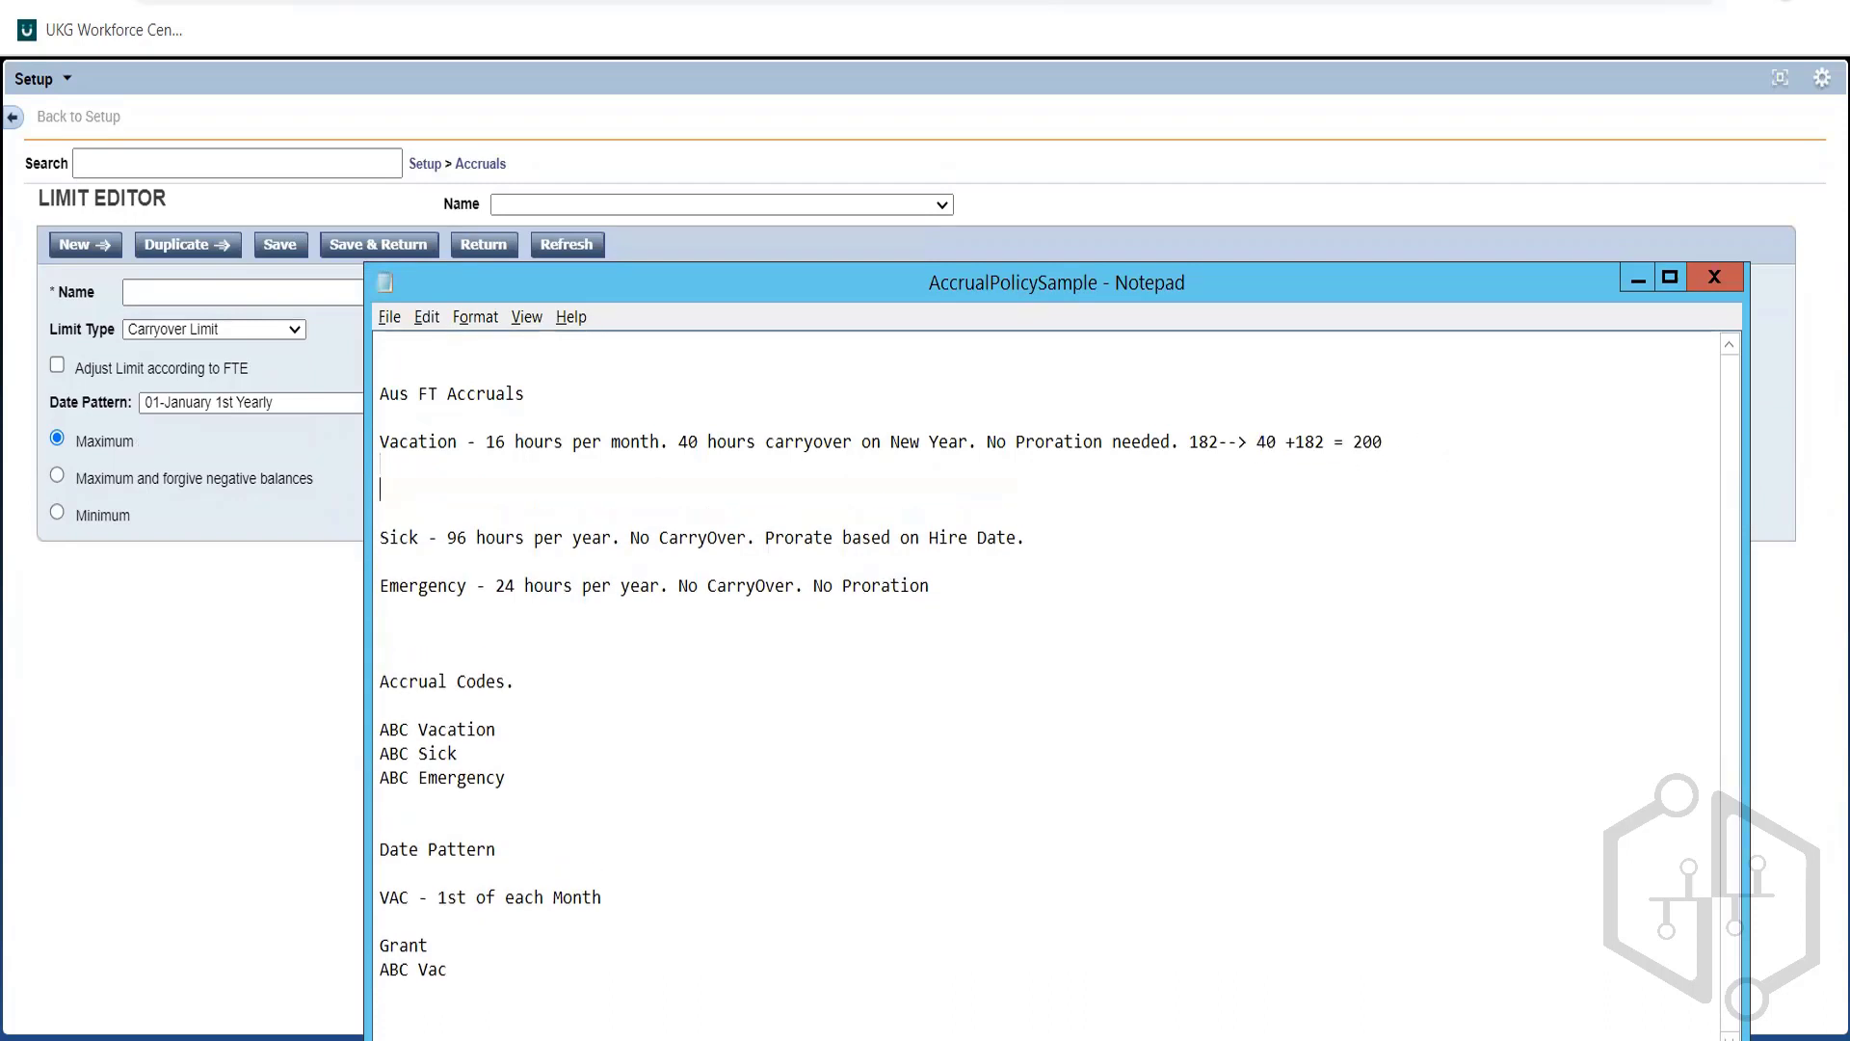
text(Earning Balam)
key(BackSpace)
text(nce )
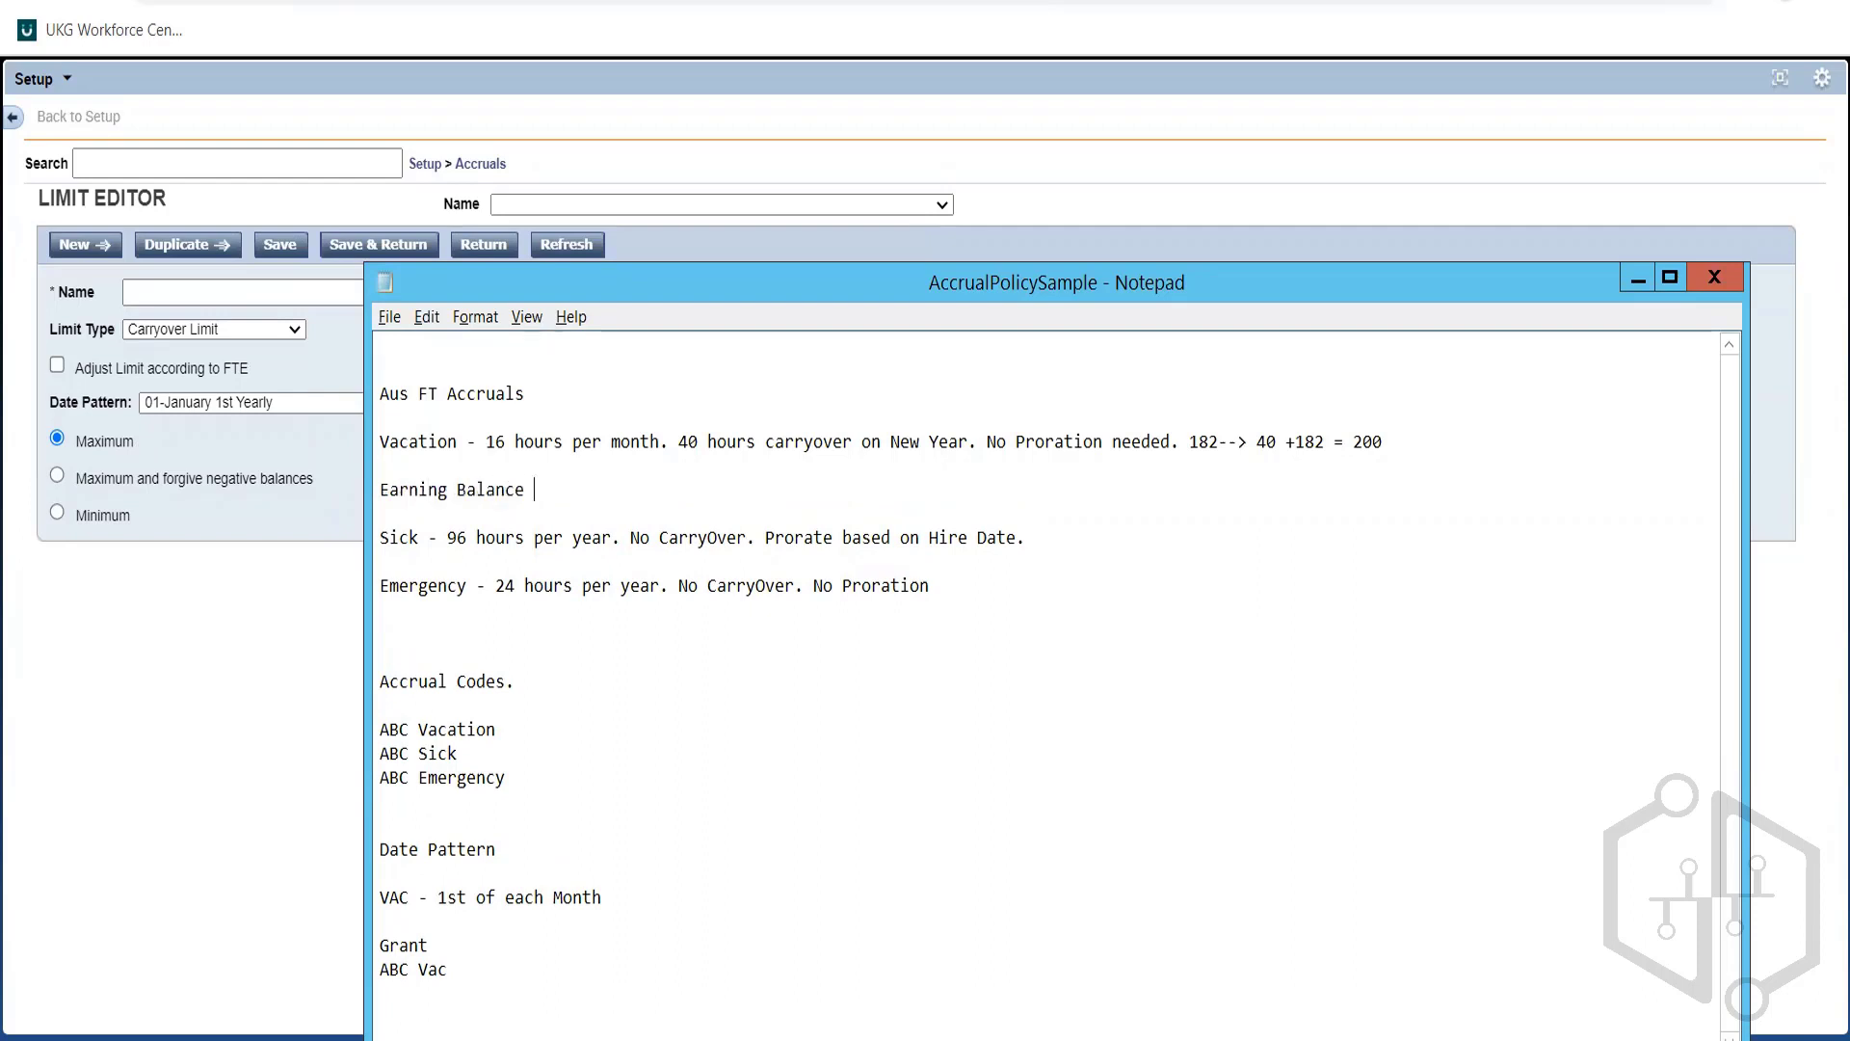
text(Limit )
text(==)
key(BackSpace)
key(BackSpace)
text(--> Total Capacity)
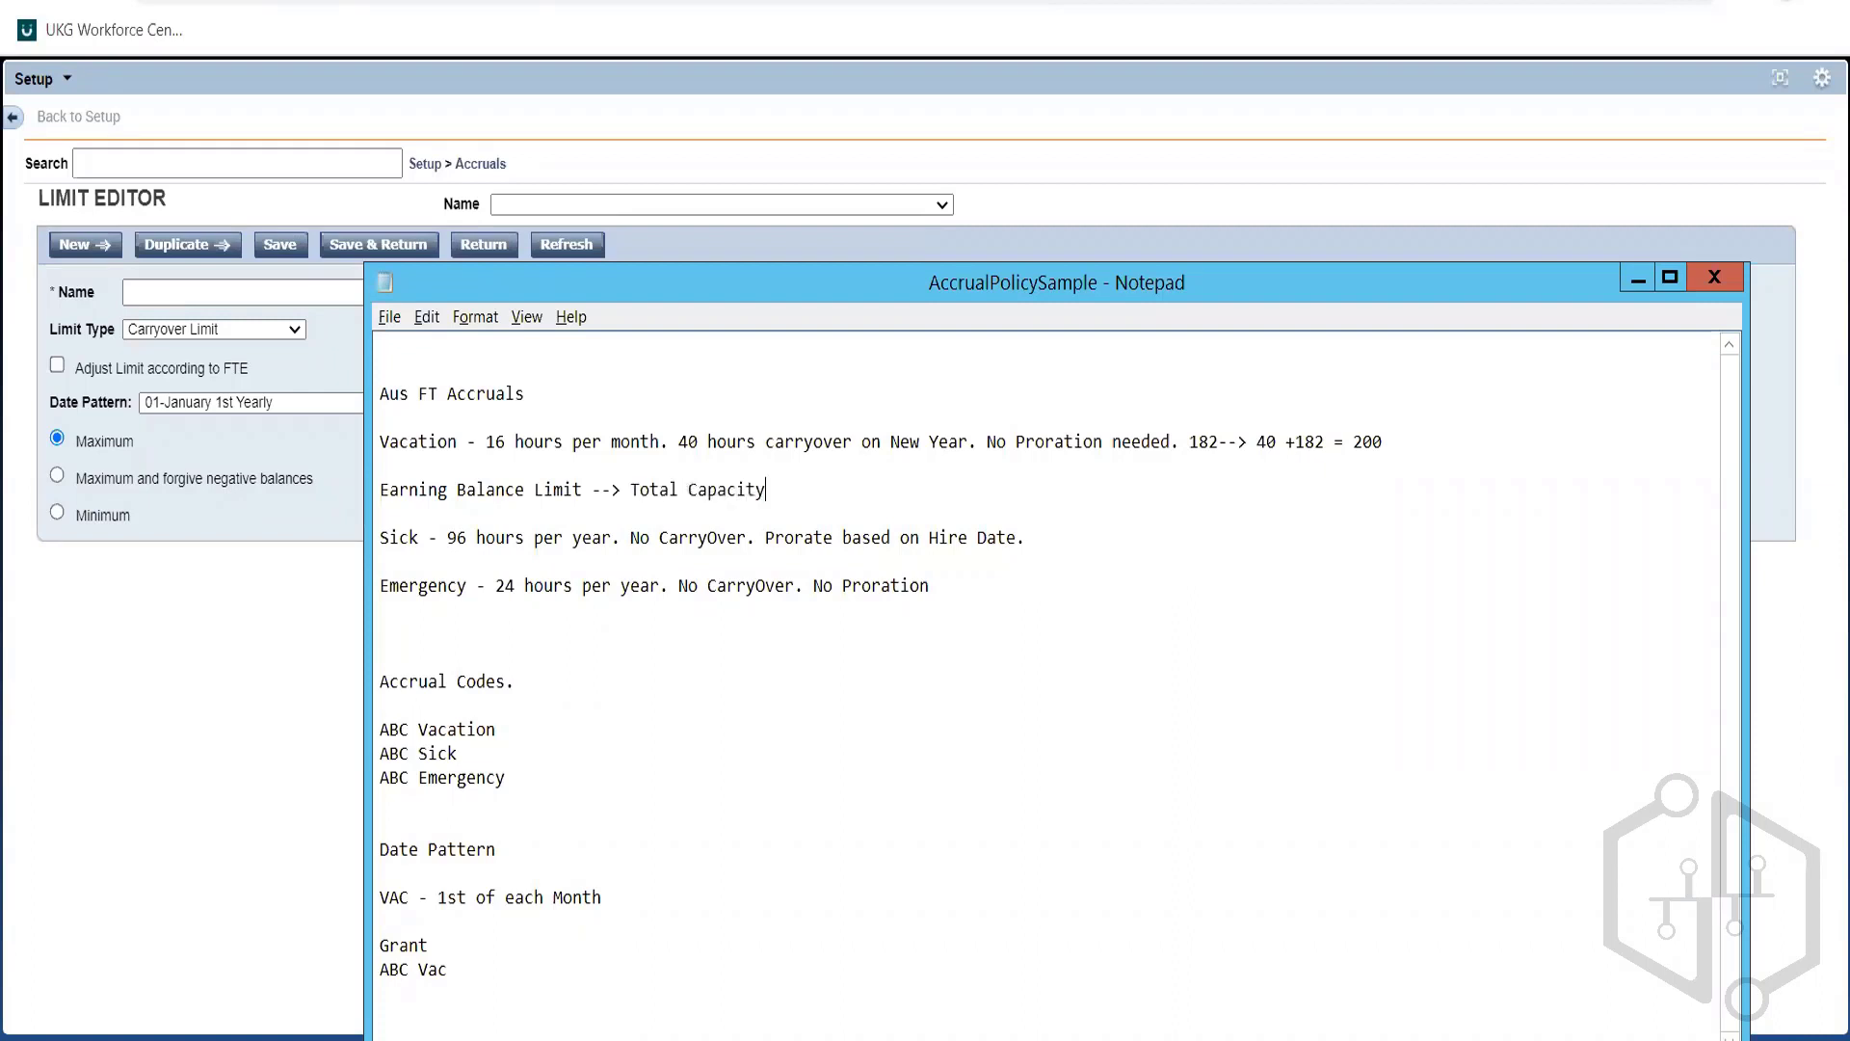
text( of the bucketAccrual)
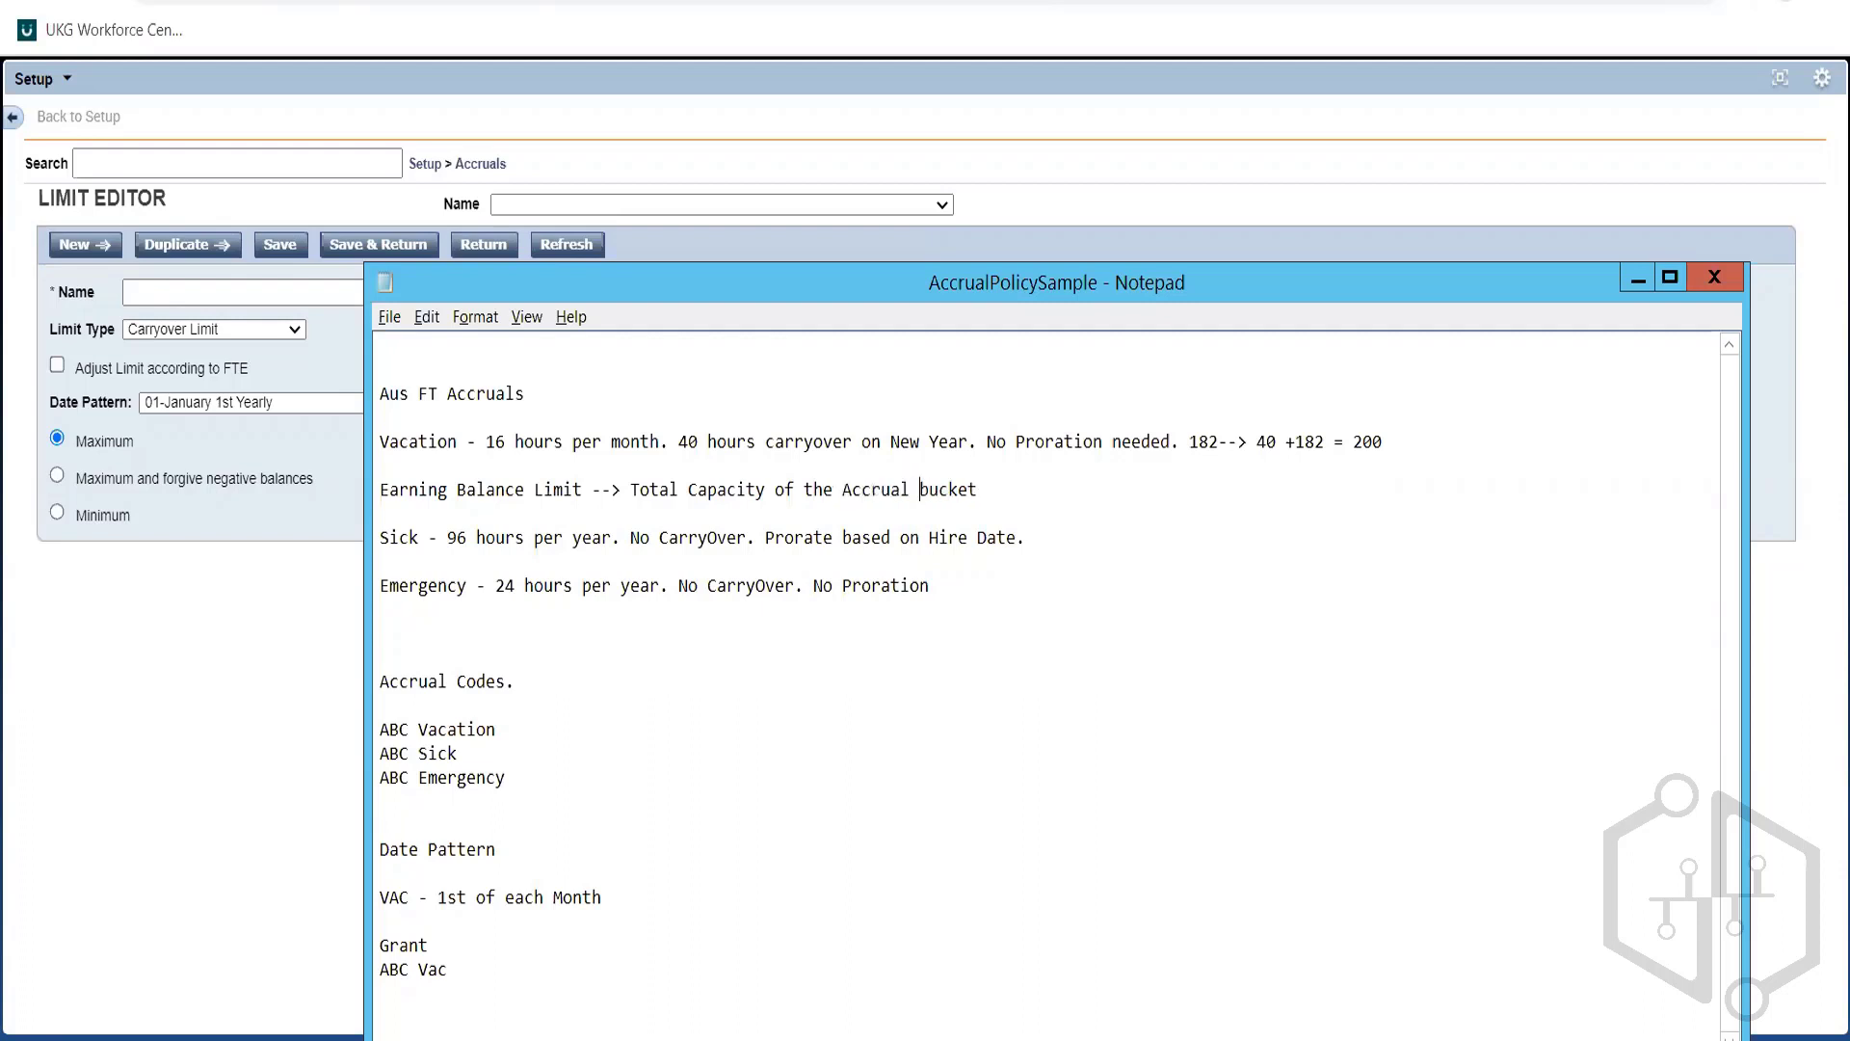
Copy the "Earning Balance Limit" label onto a new line between its definition and the Sick line
key(Down)
key(Return)
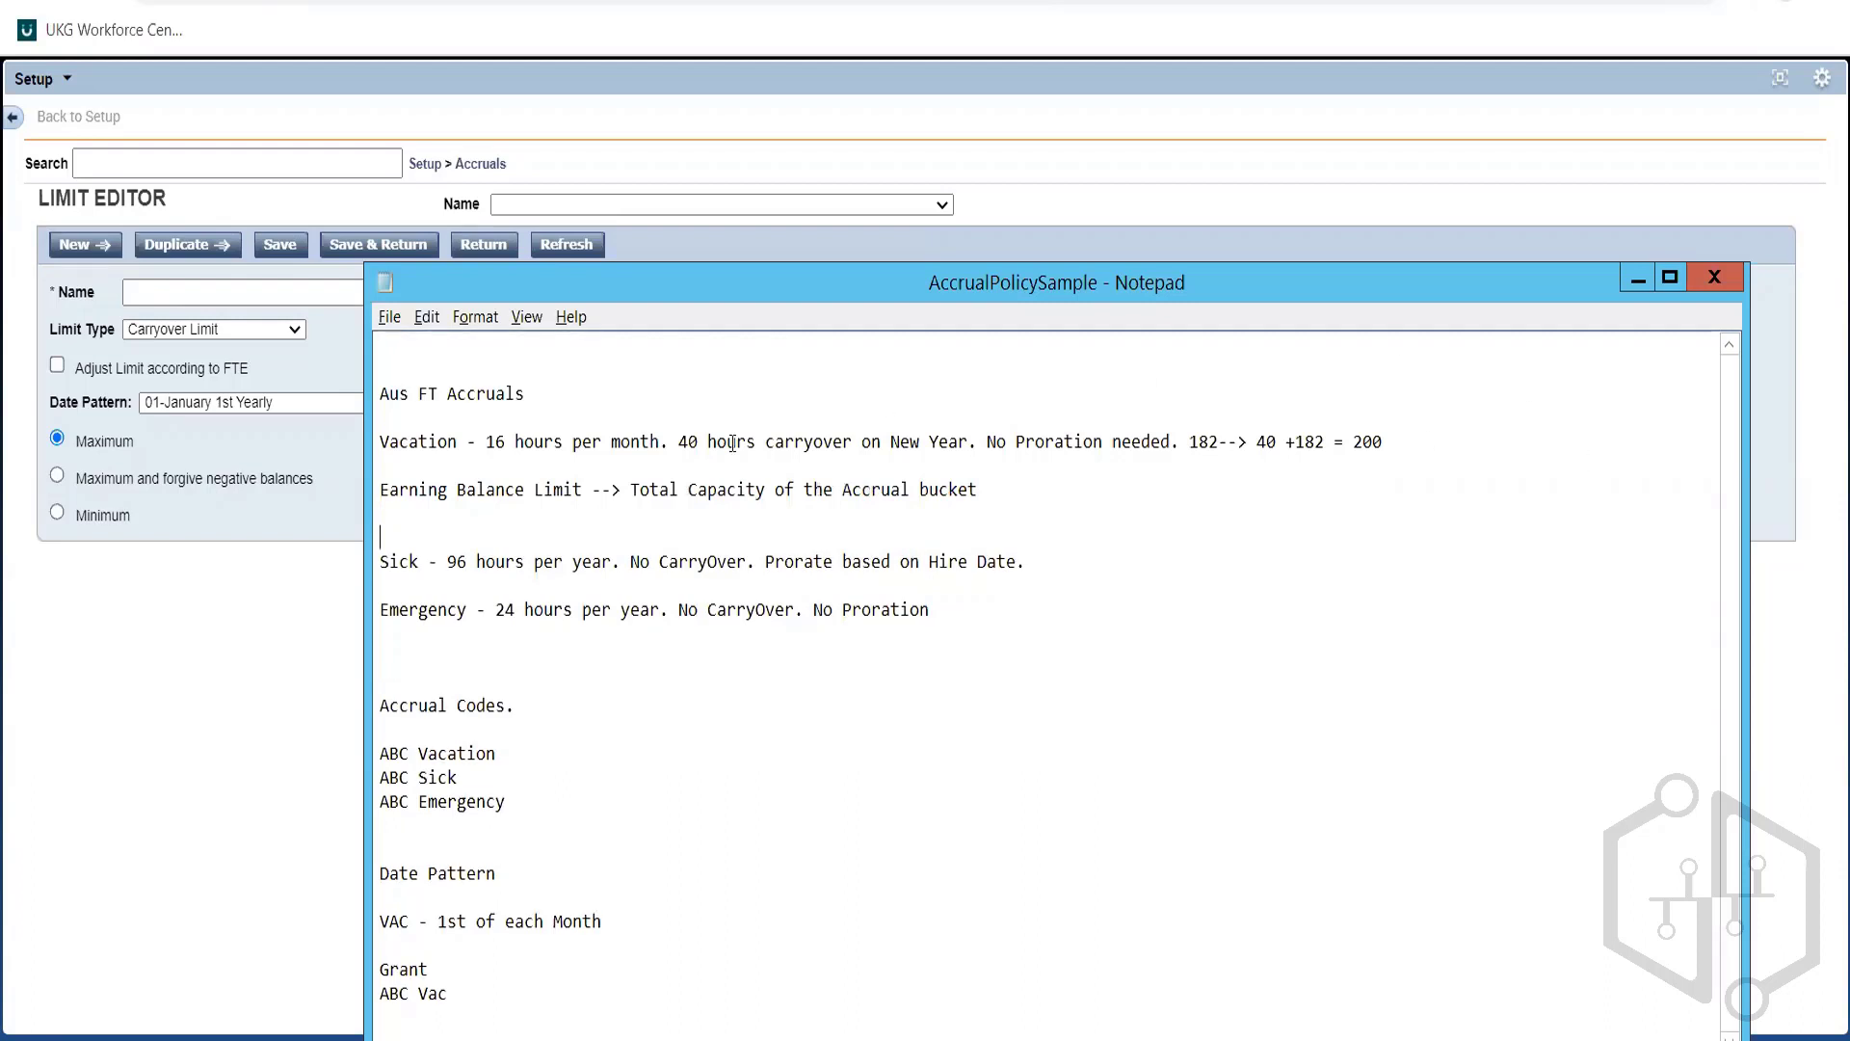
drag(586, 490, 381, 484)
key(ctrl+c)
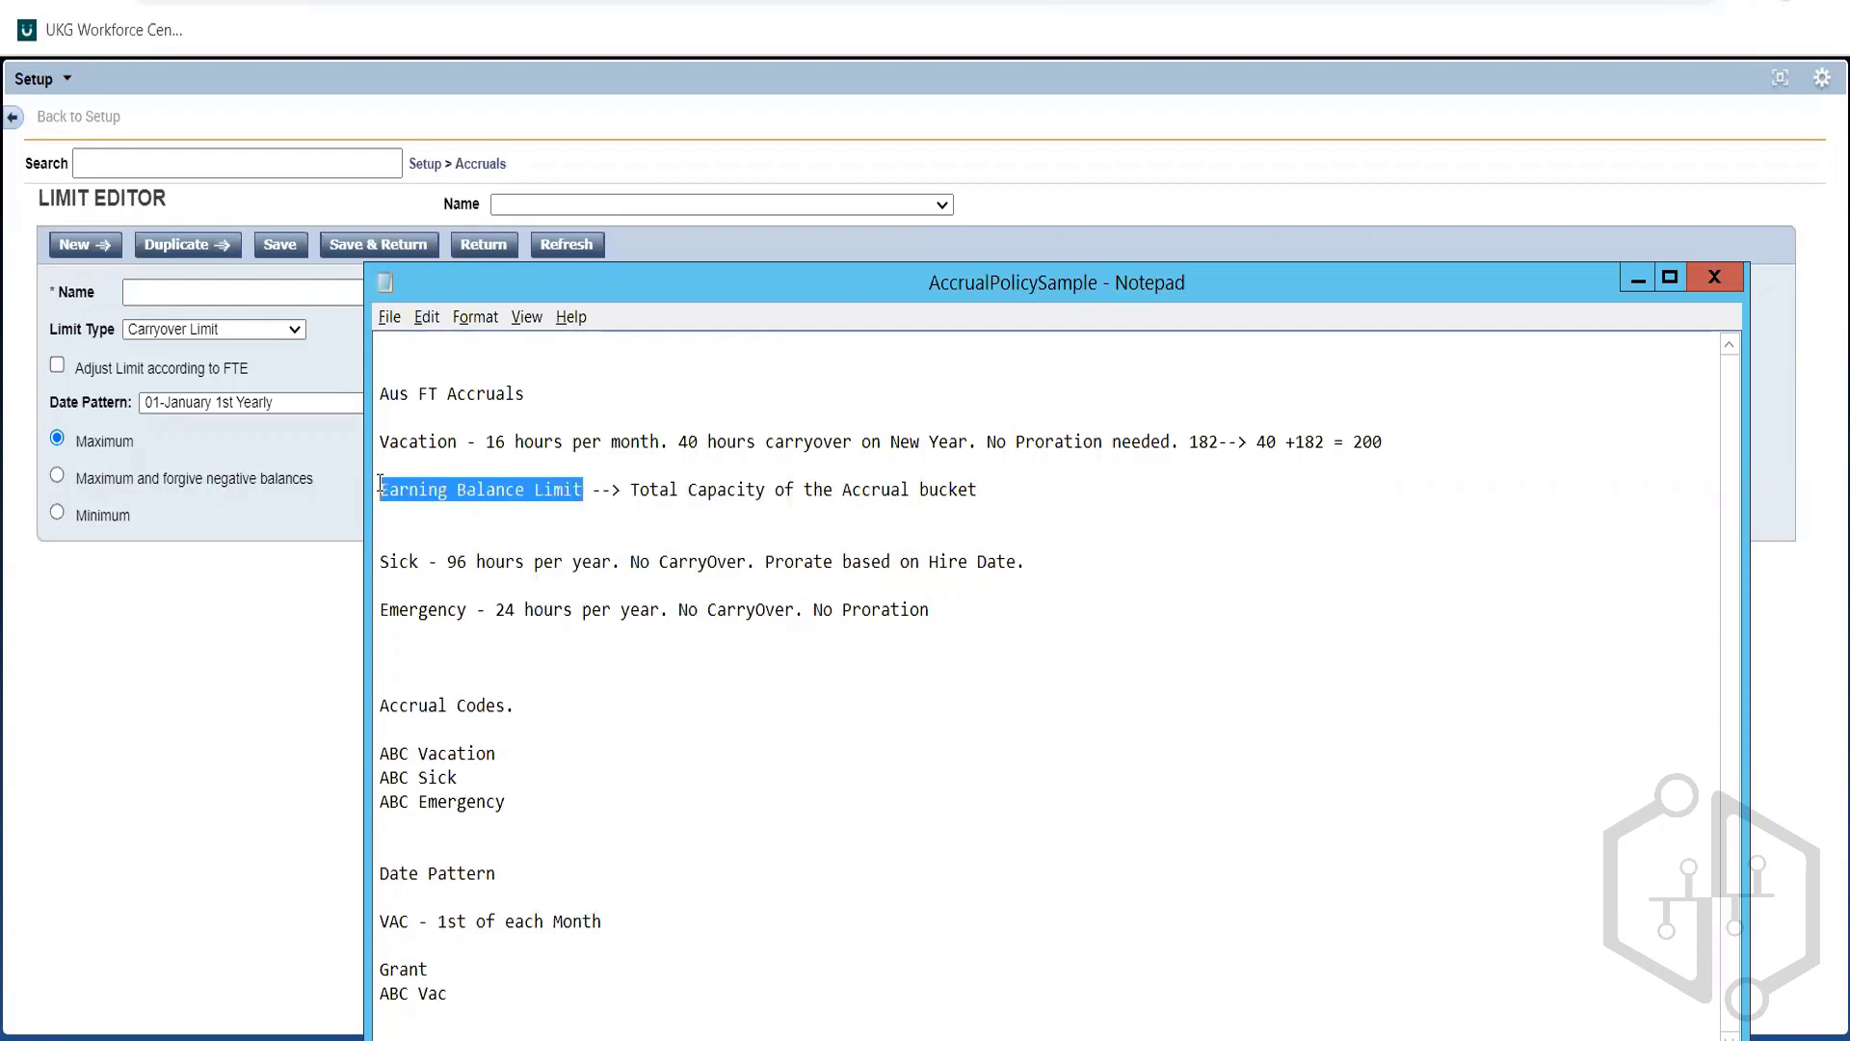
click(405, 533)
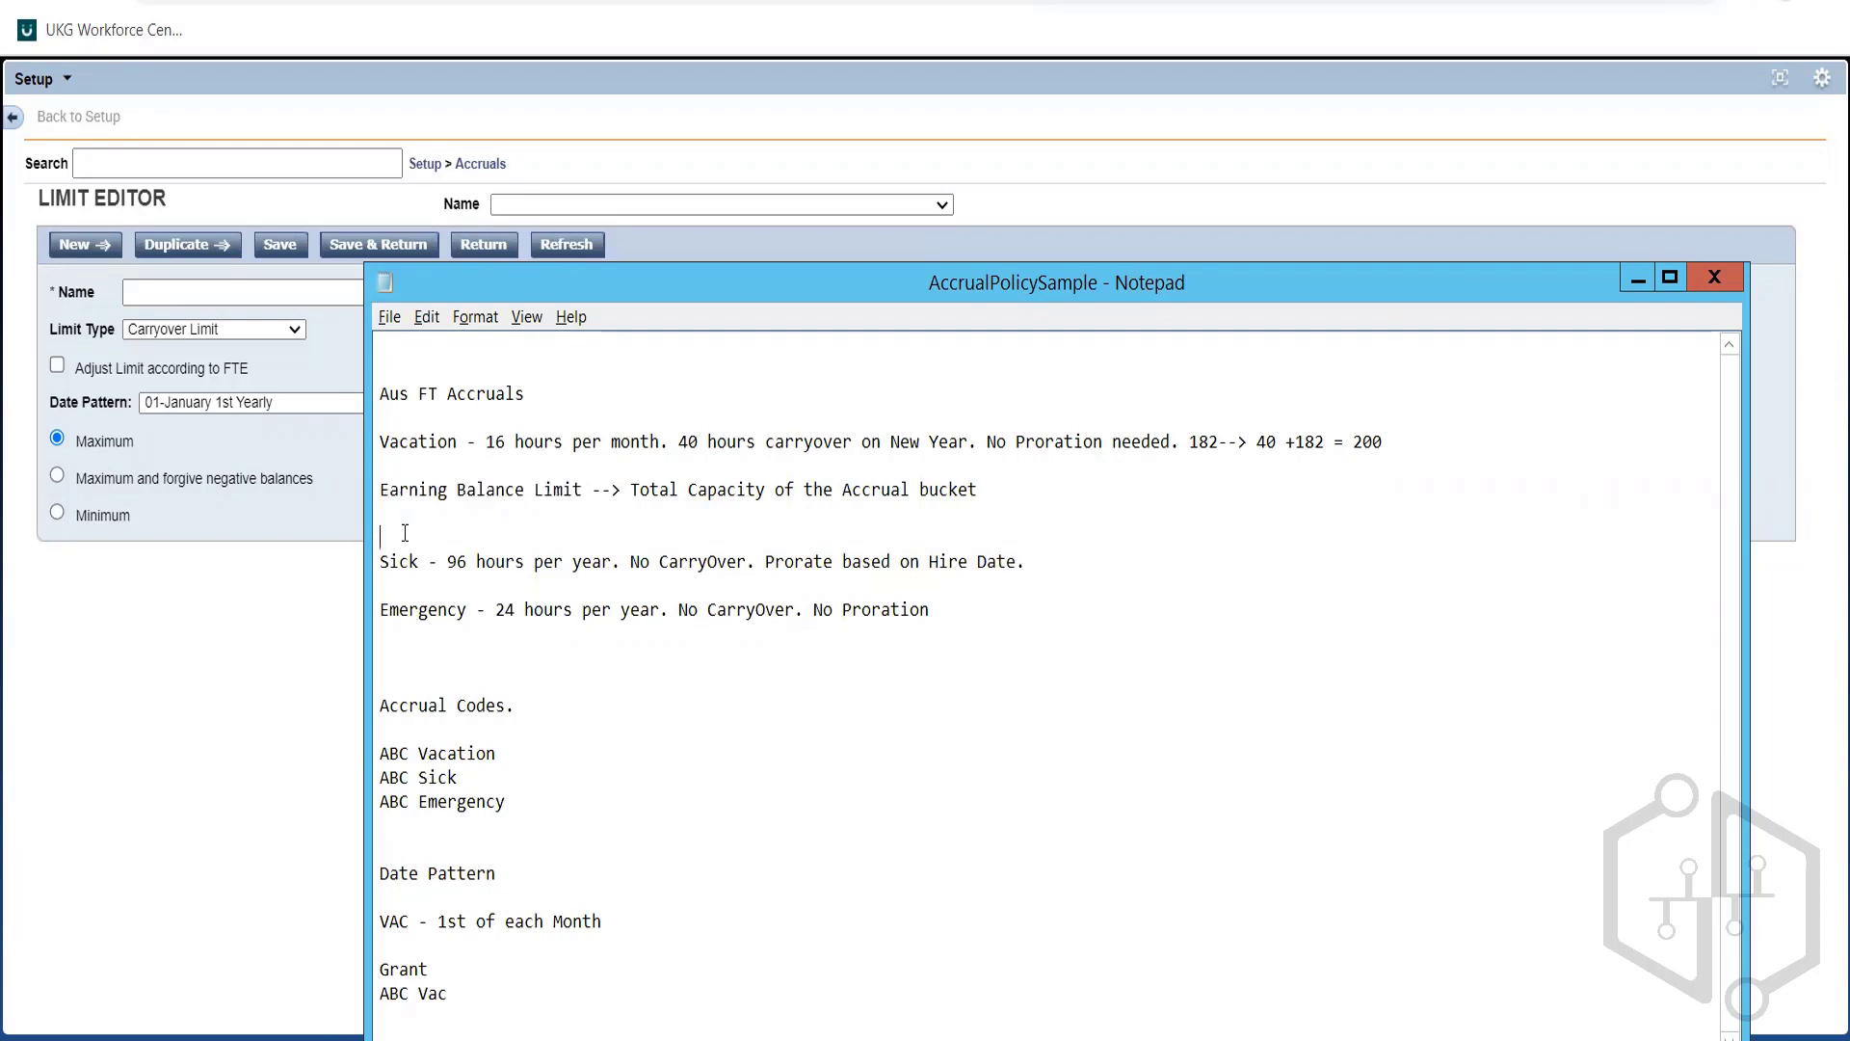
key(ctrl+v)
key(Return)
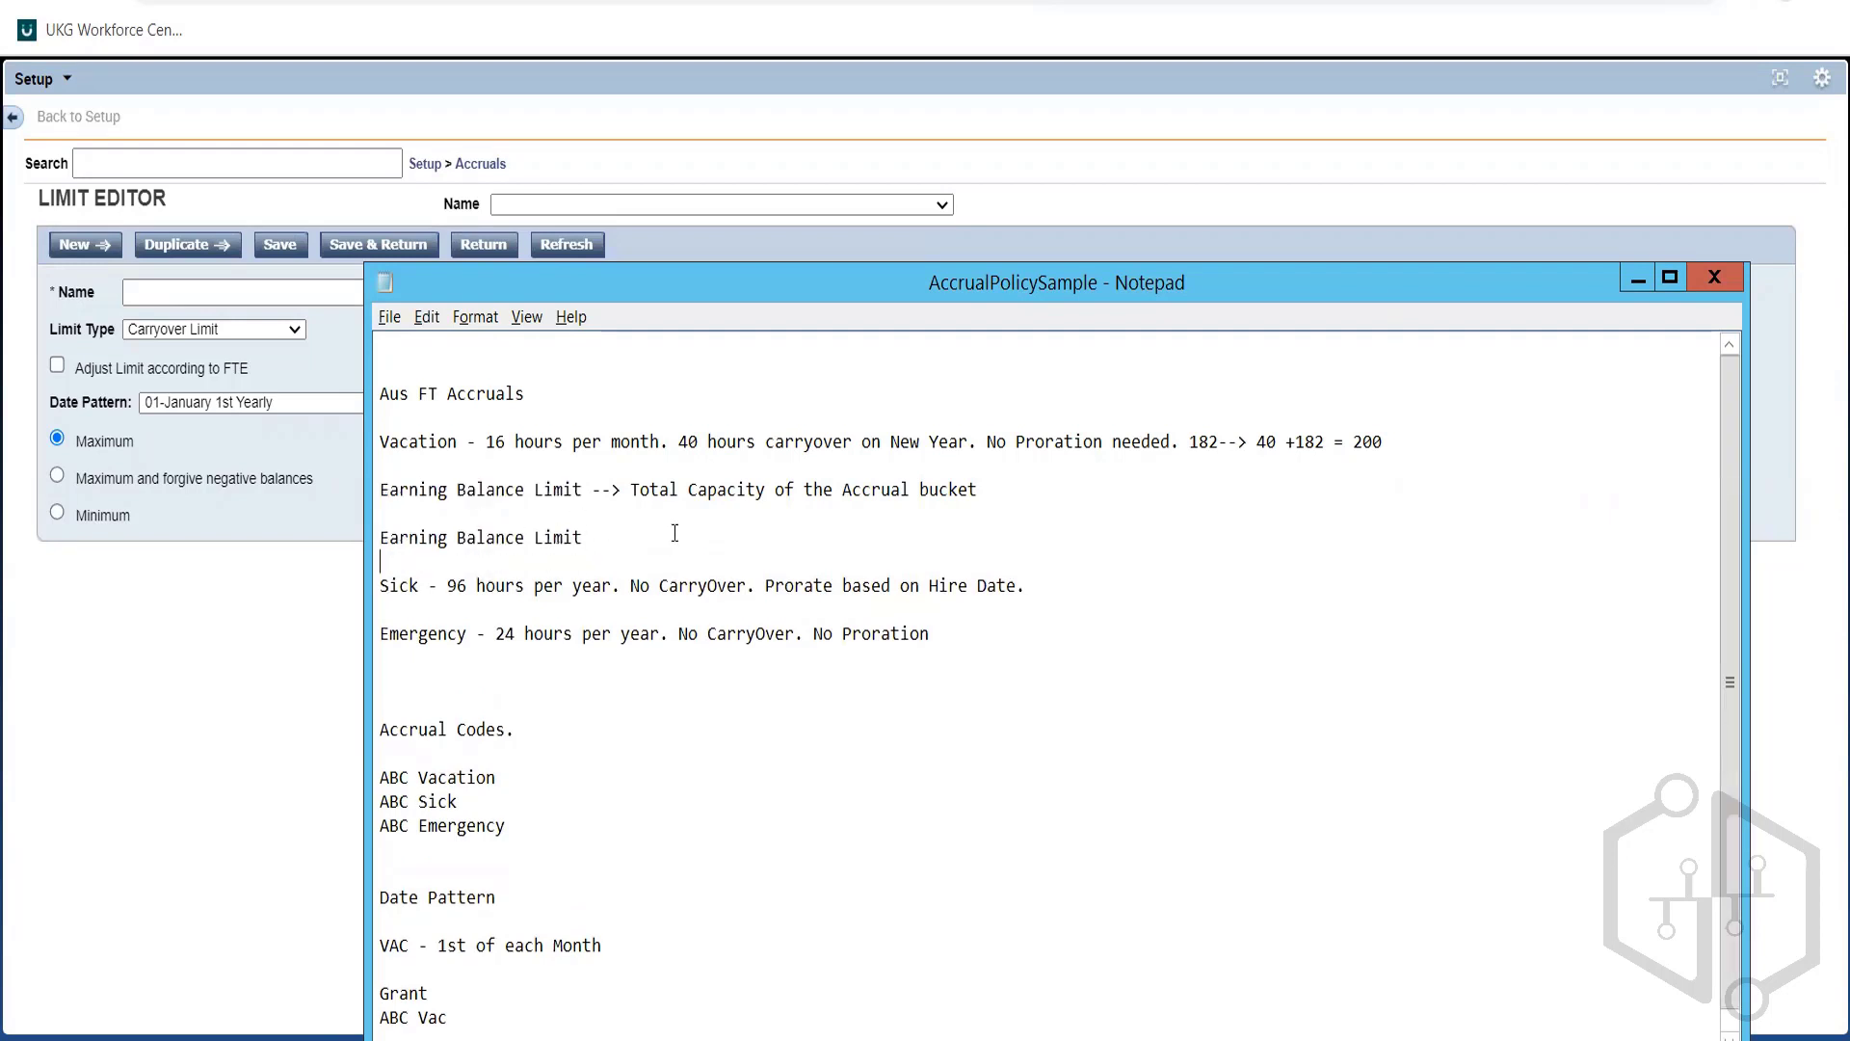
Complete the copied label with "--> Total hours that can be earned in a particular time period!" and change its word Balance to Amount
text(--> Total hours that can be )
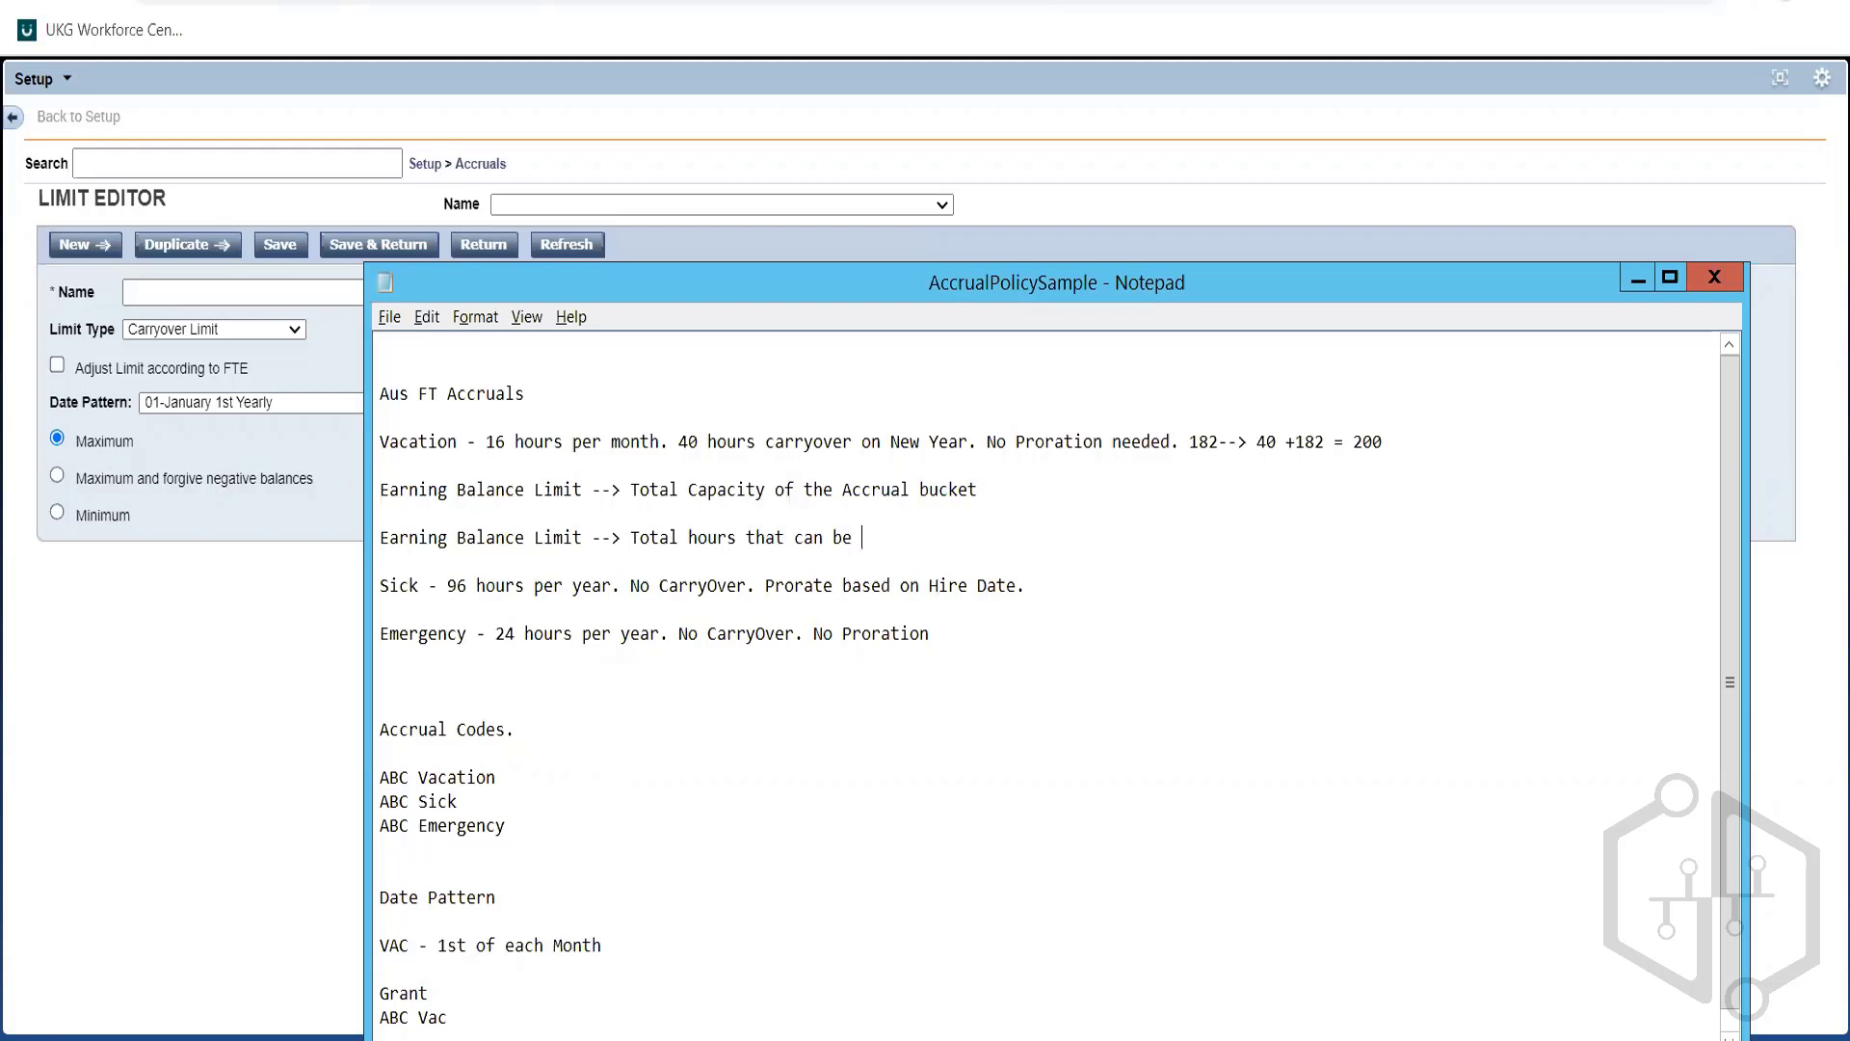
text(earned in a particular time)
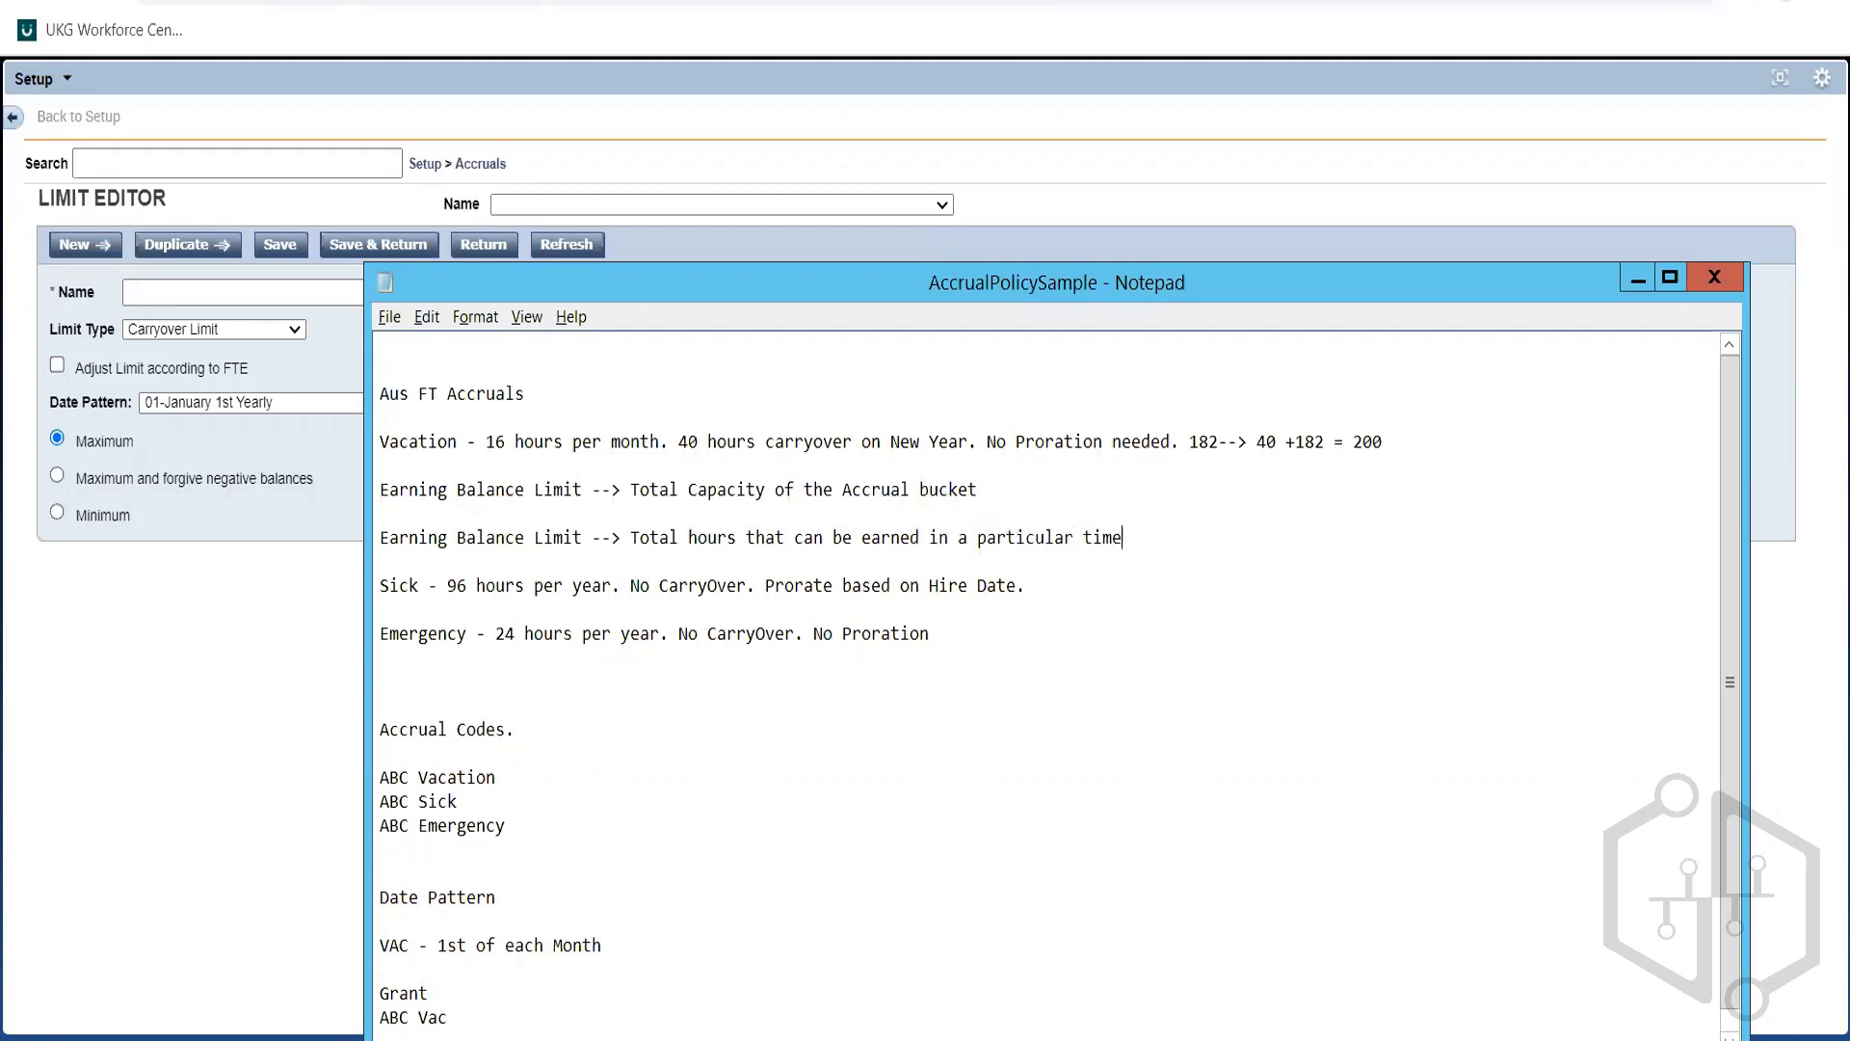
text( periop)
key(BackSpace)
text(d!)
double_click(496, 546)
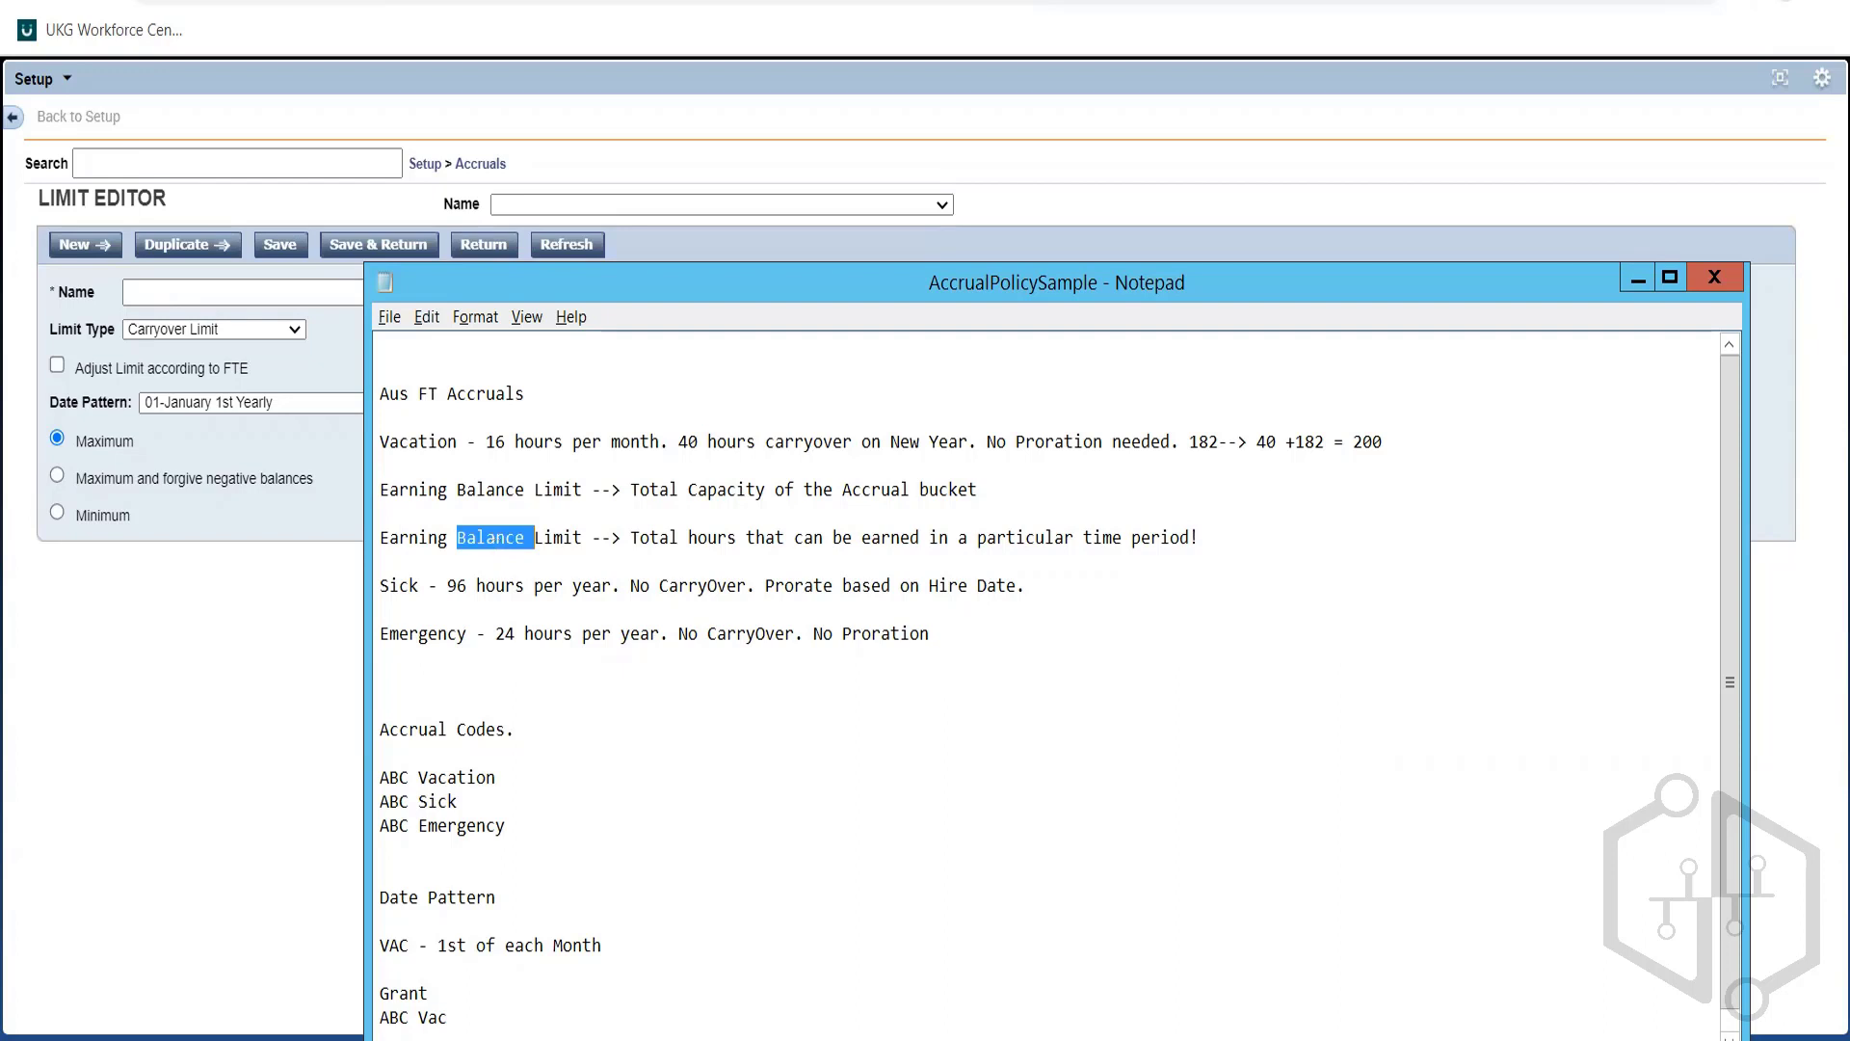
text(Amount)
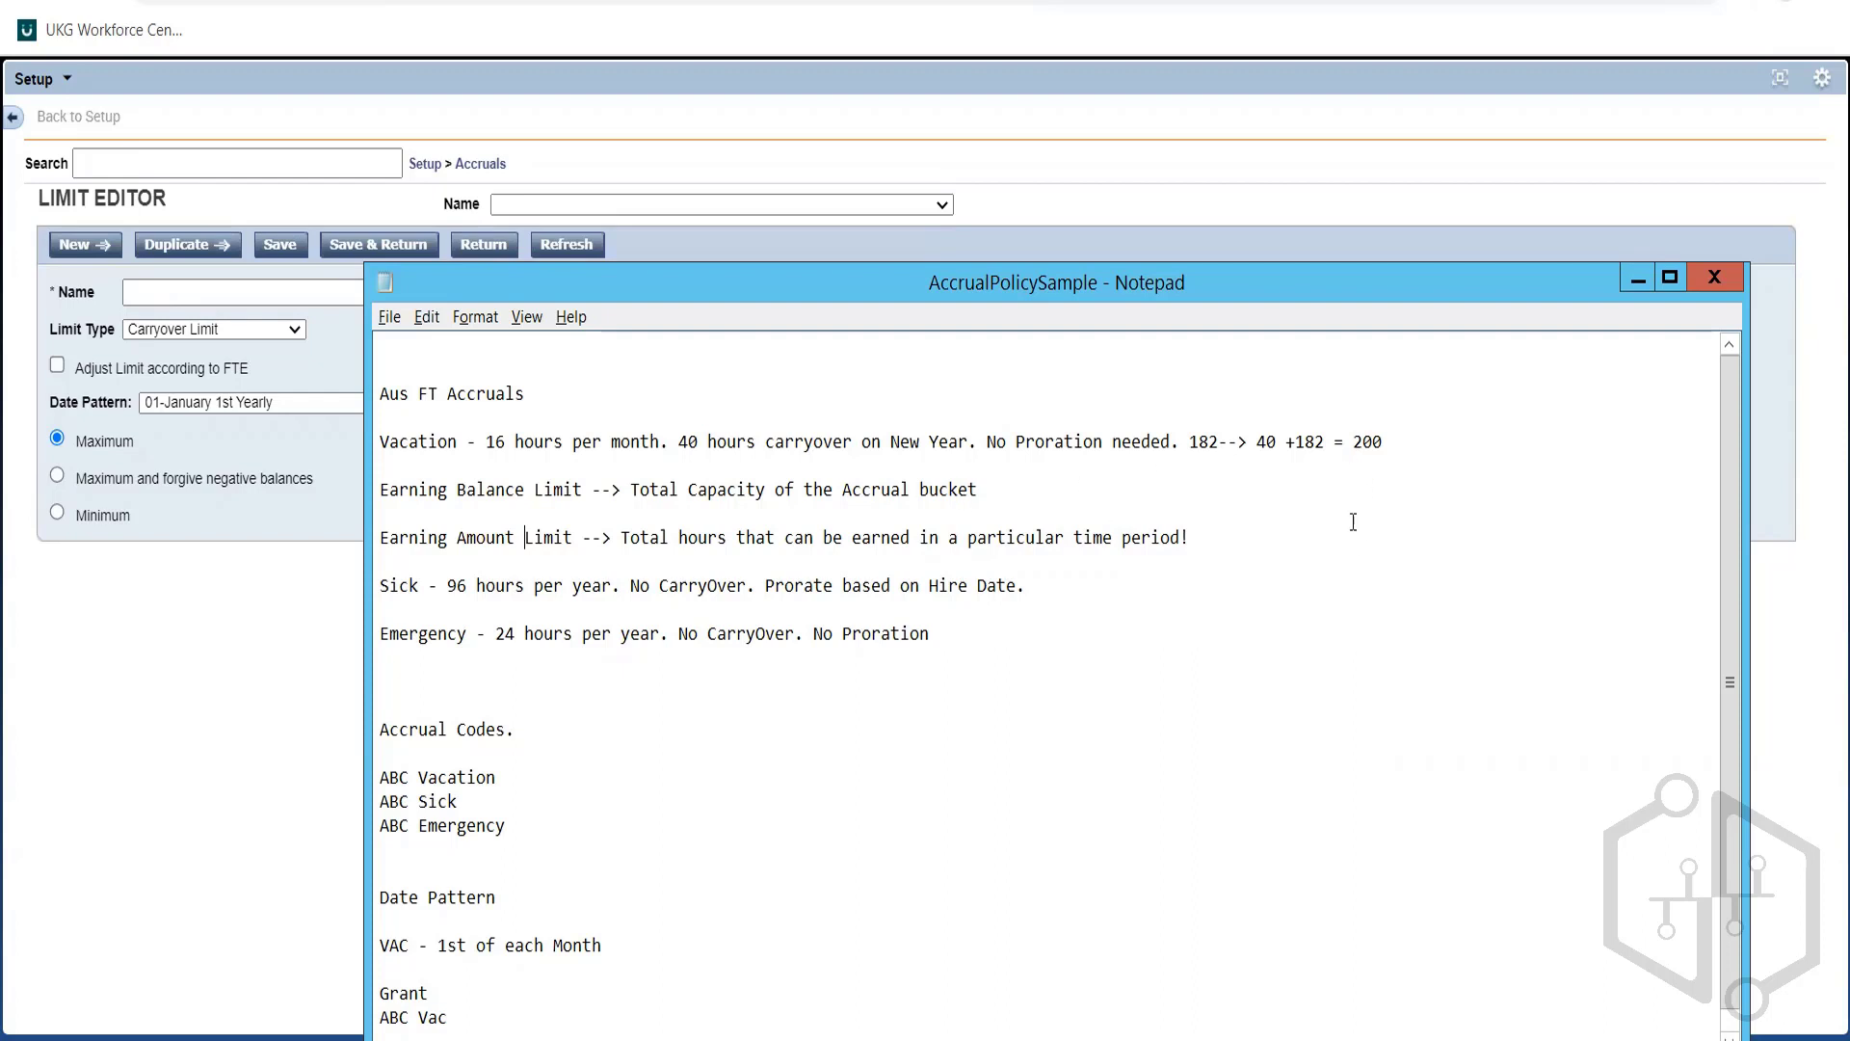
Examine the Earning Balance Limit and Earning Amount Limit definitions against the total in the Vacation line
double_click(1363, 448)
click(572, 537)
click(1371, 429)
key(Down)
double_click(1365, 440)
click(443, 537)
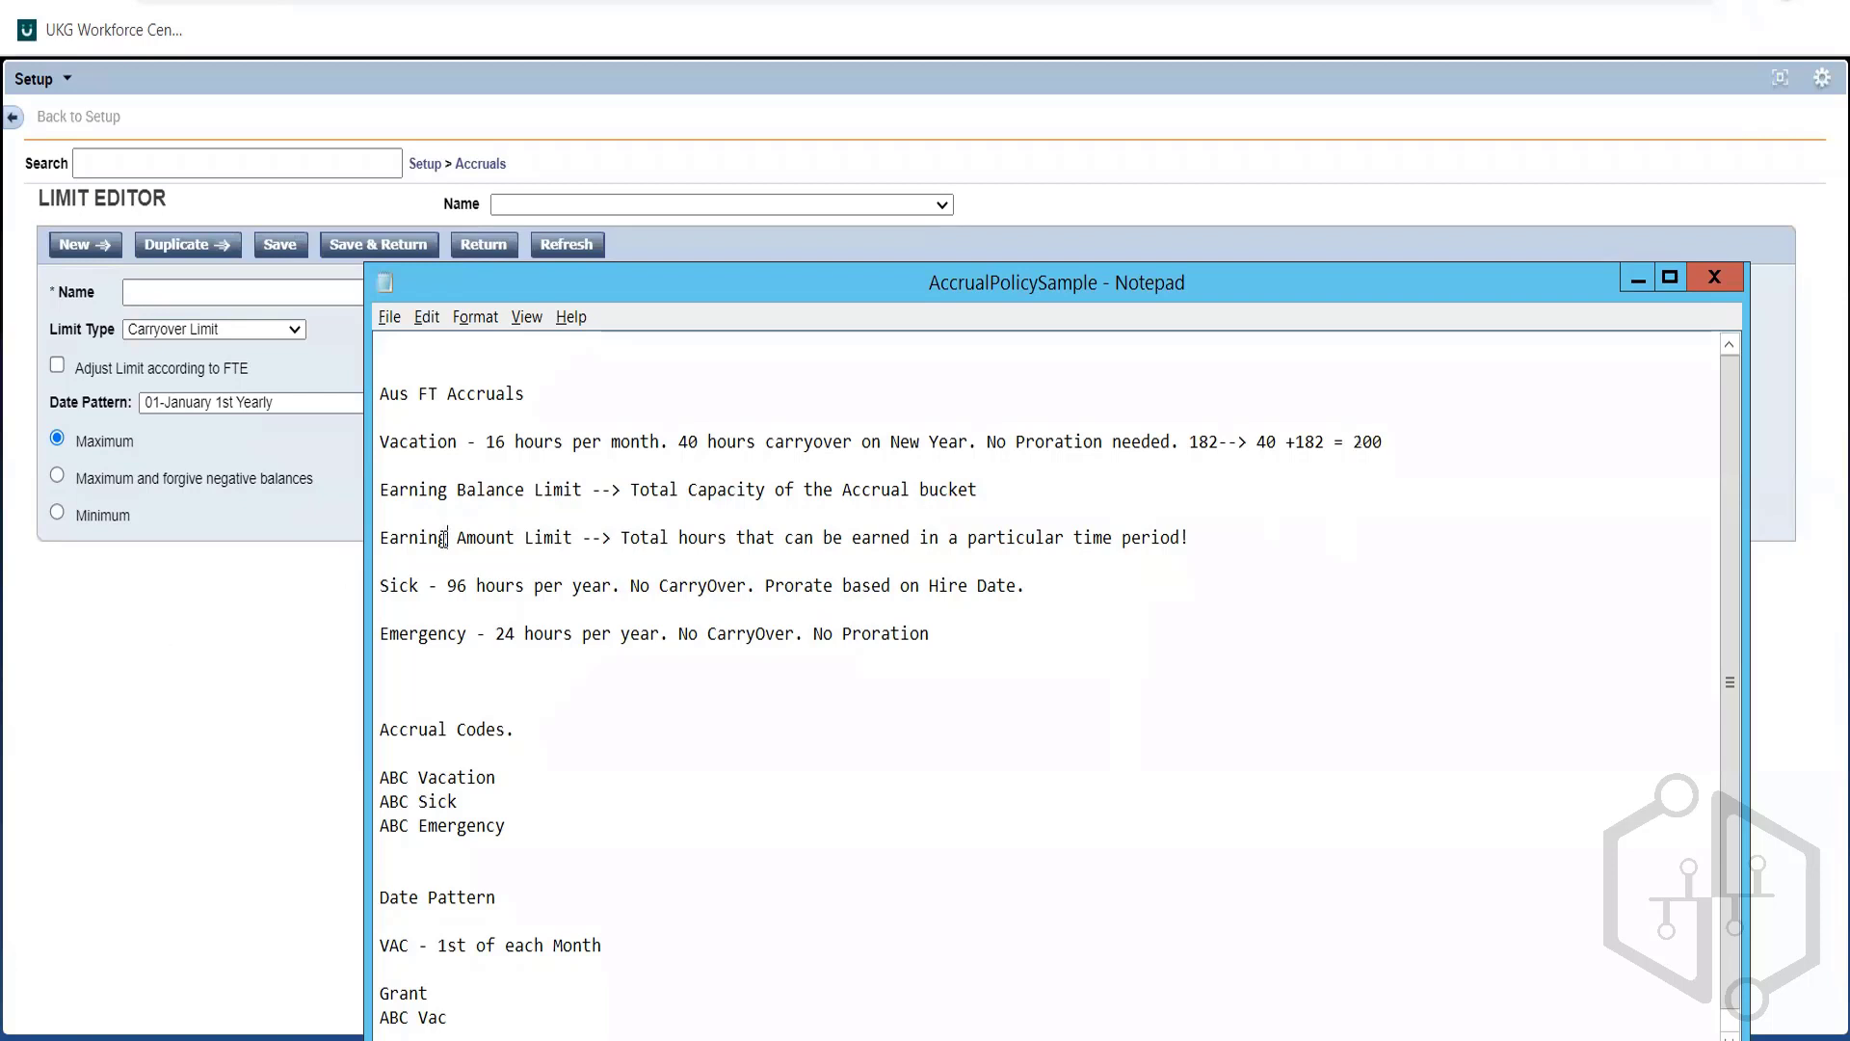
double_click(508, 485)
double_click(507, 485)
click(558, 540)
click(572, 538)
drag(1358, 442, 1407, 446)
click(1388, 446)
drag(380, 489, 588, 485)
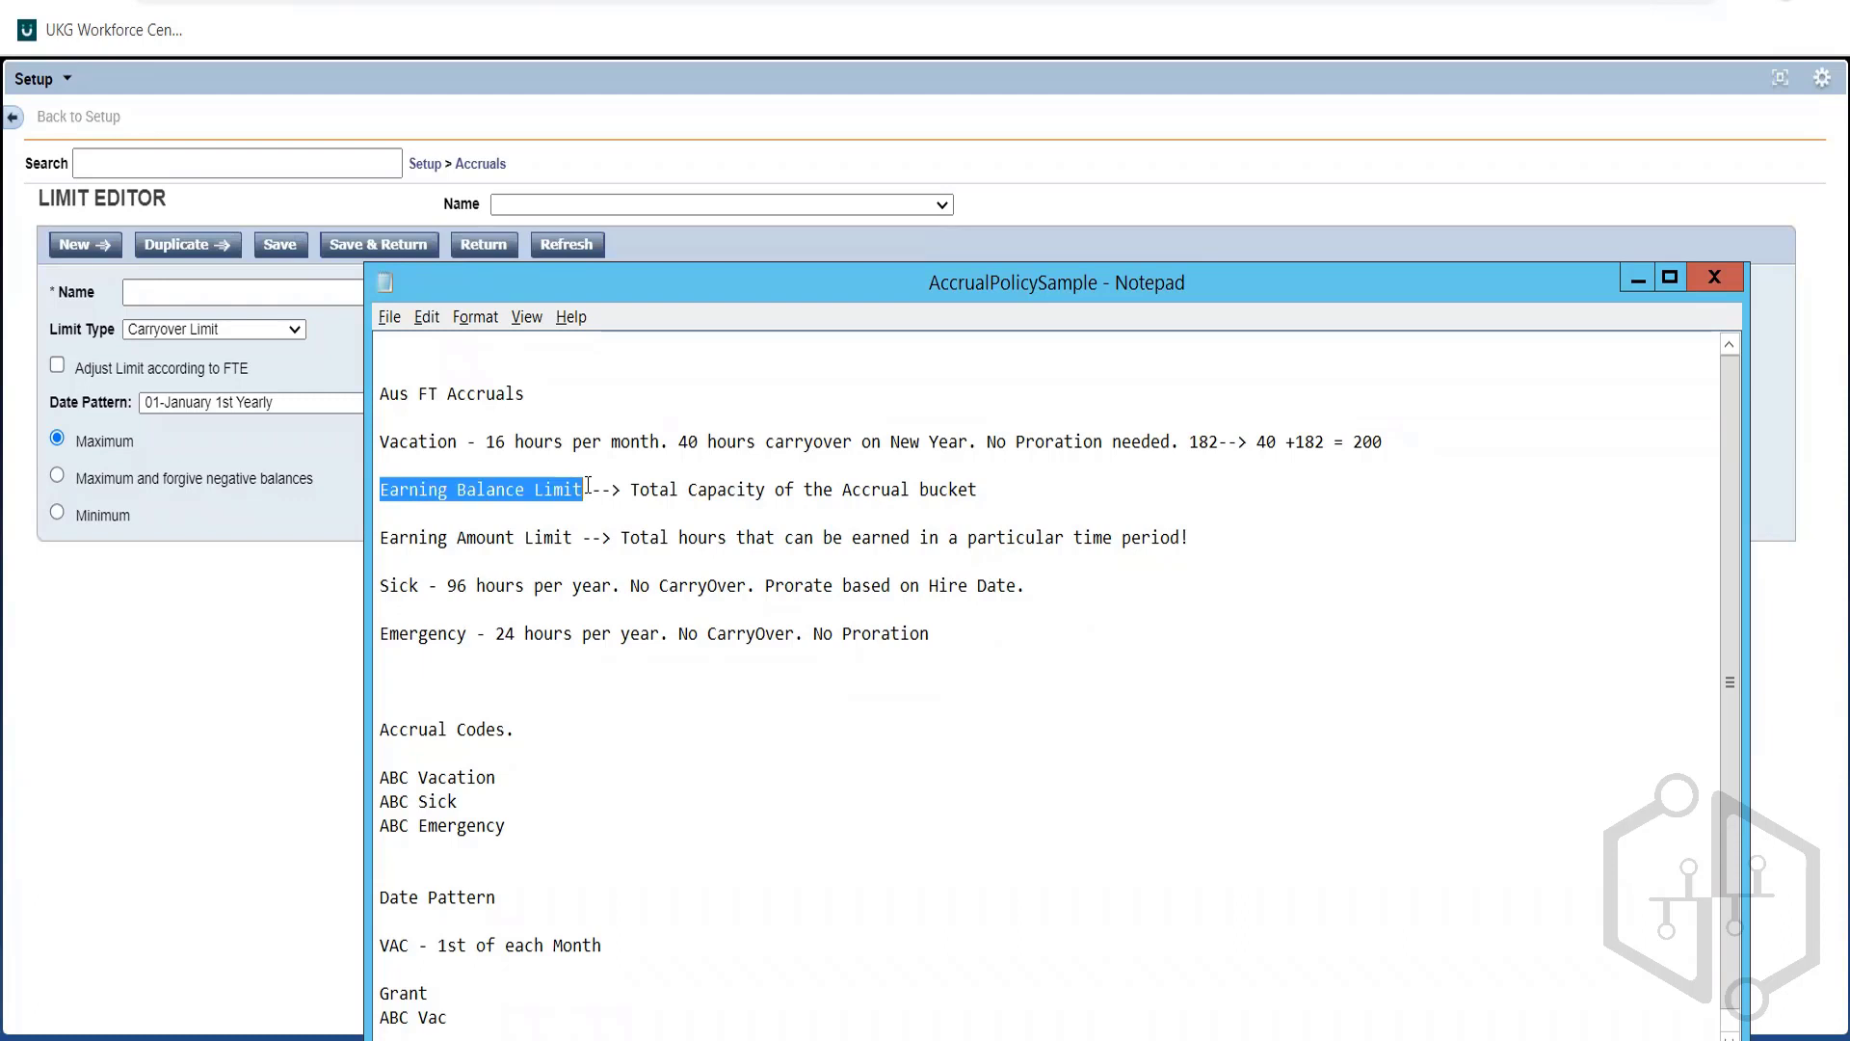
click(643, 496)
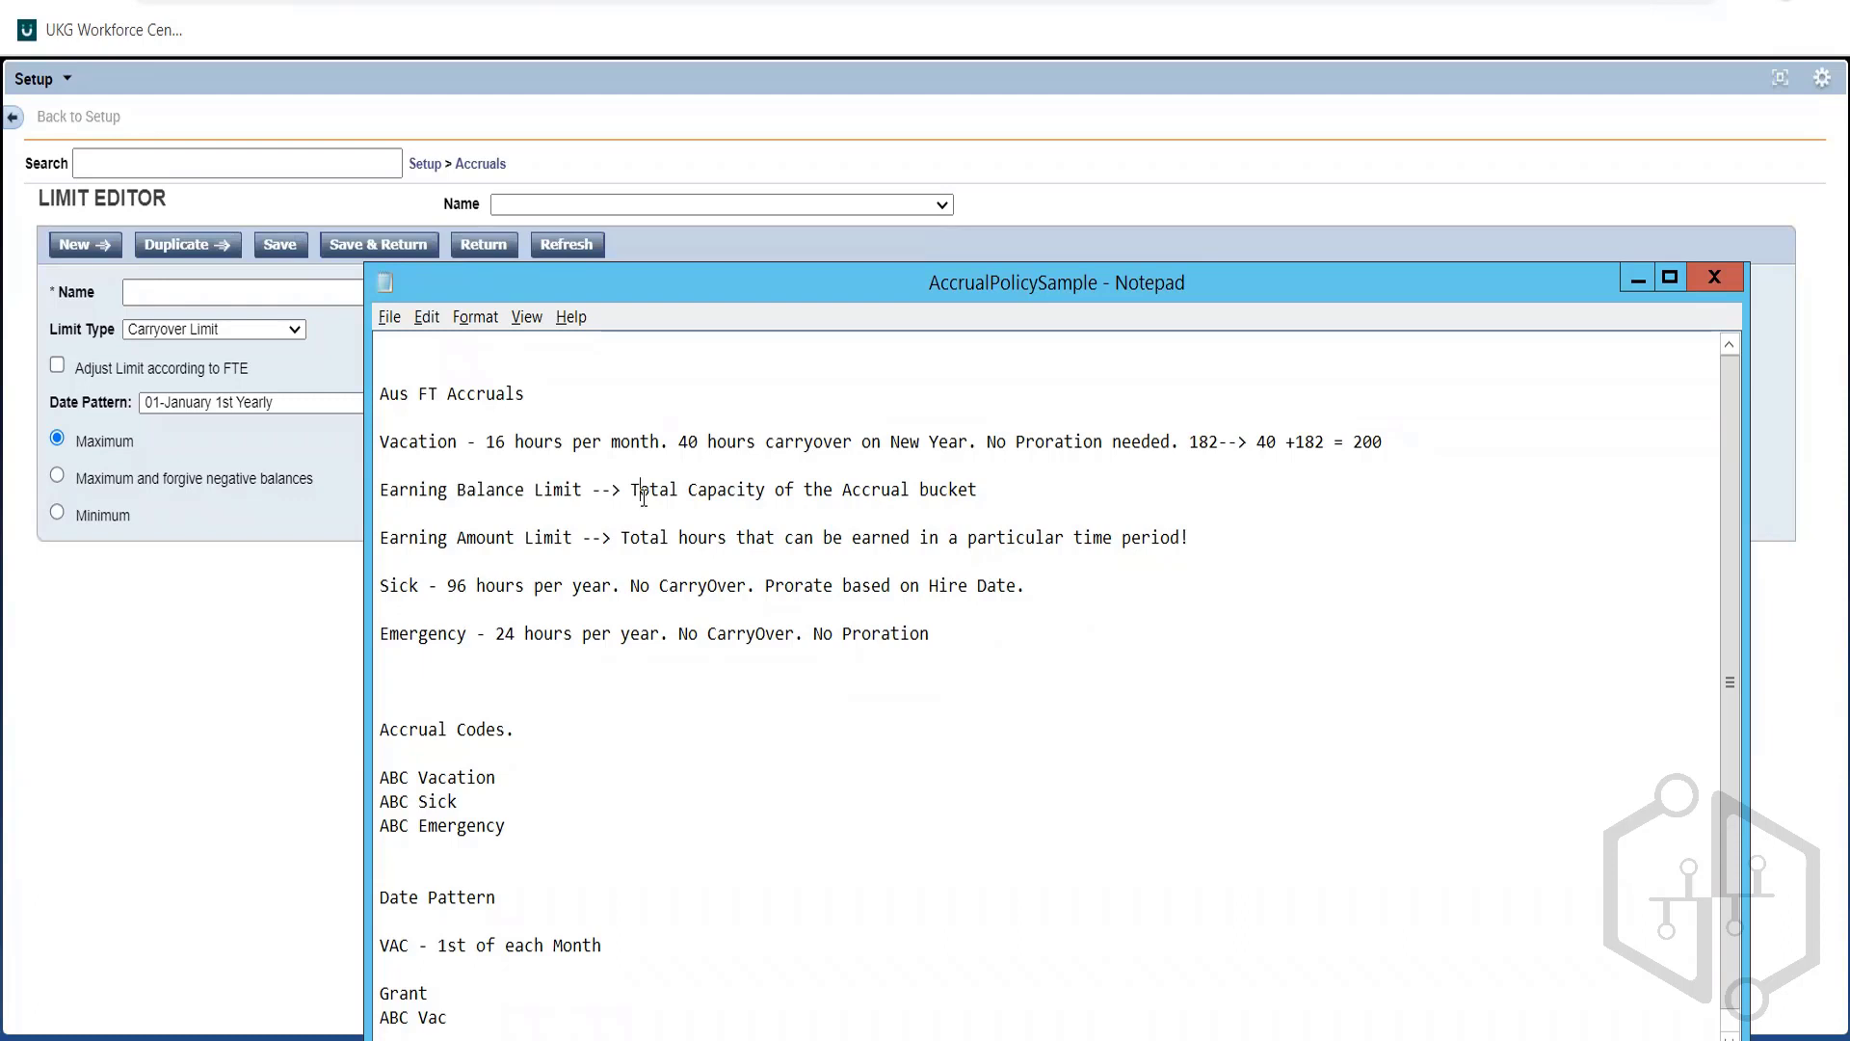
click(748, 533)
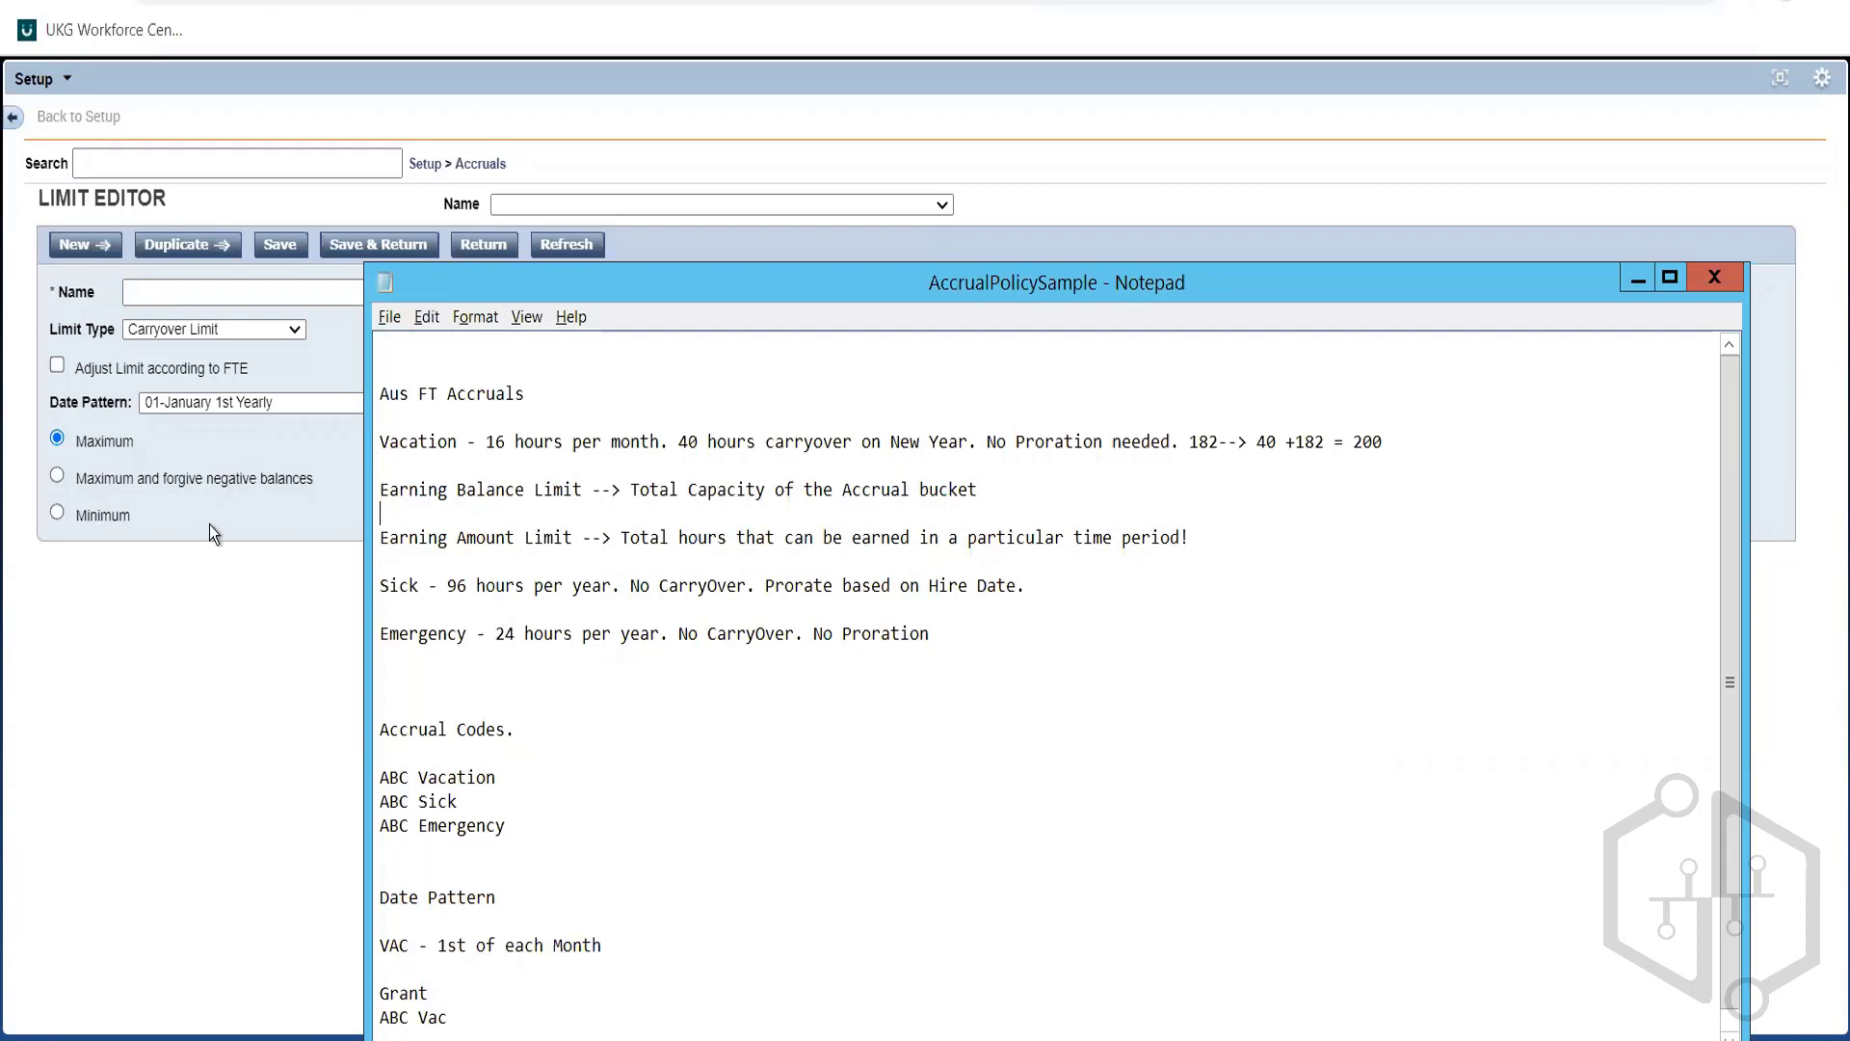
Switch back to UKG Workforce Central and name the new carryover limit "Jan 1st Carryover Yearly"
click(269, 488)
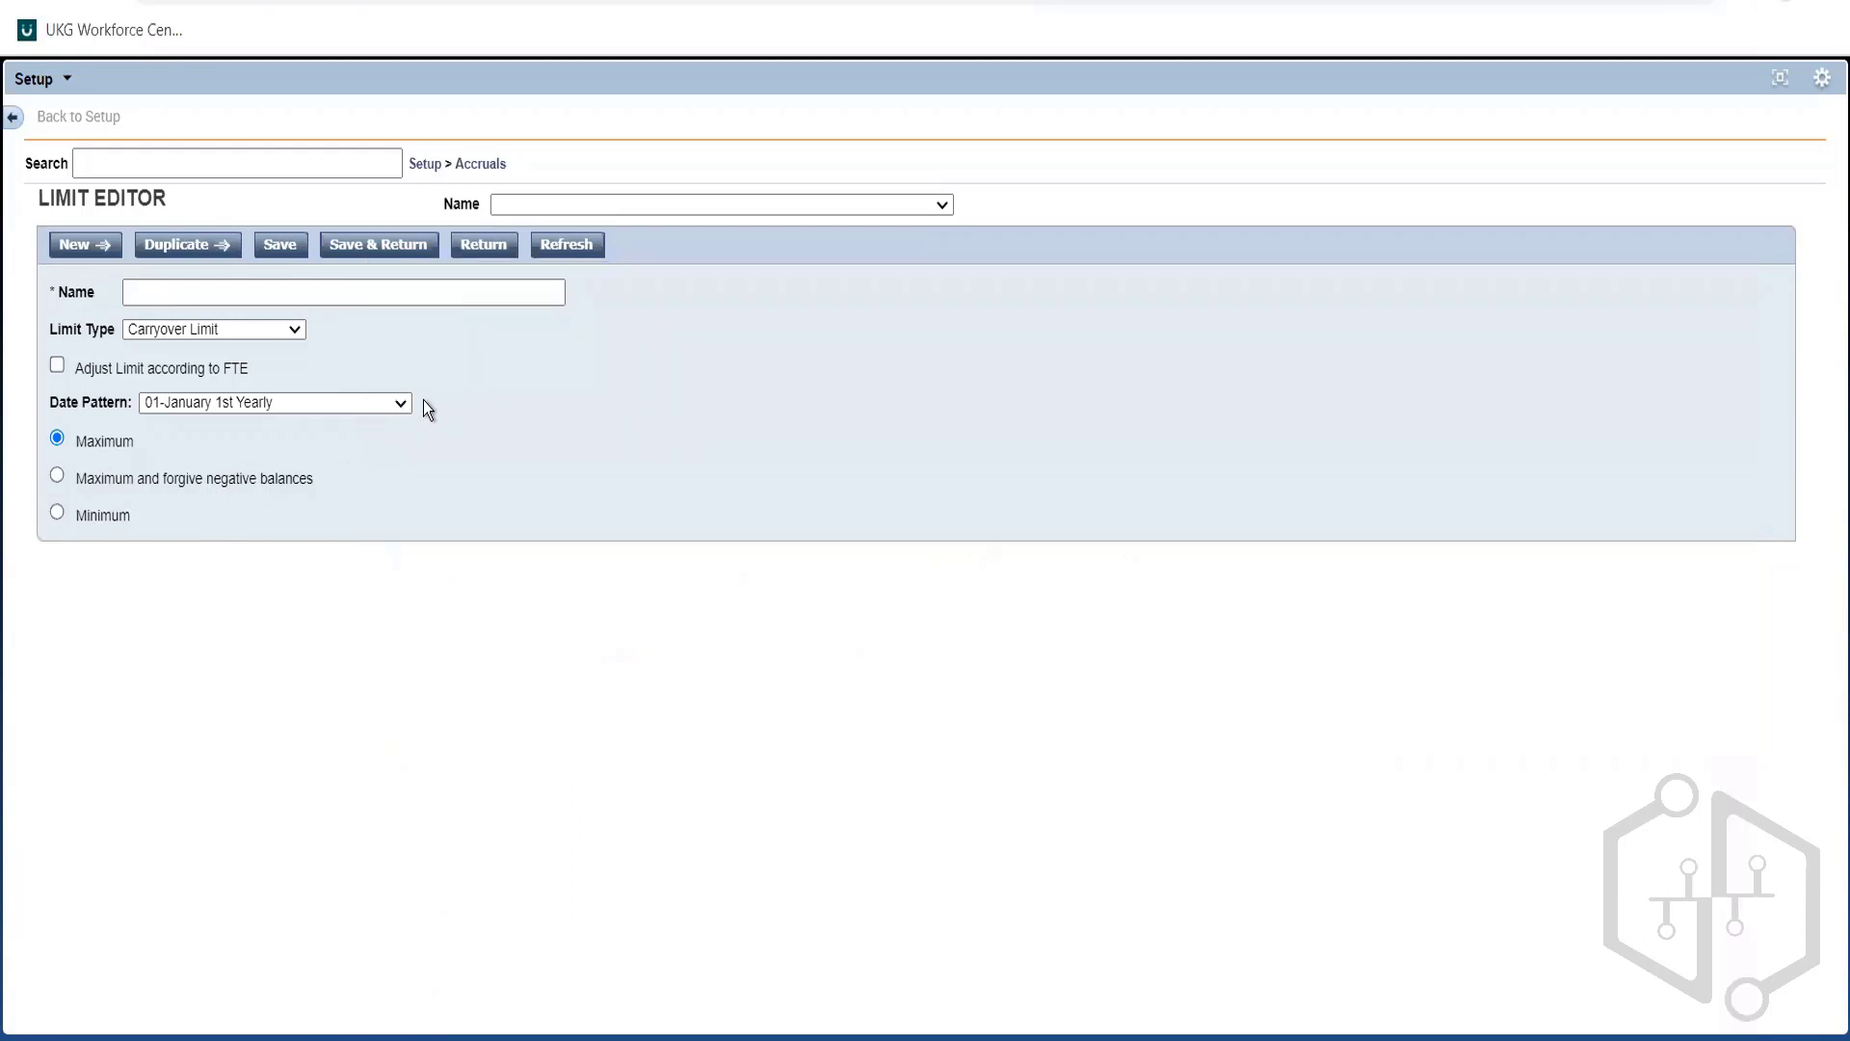
click(243, 303)
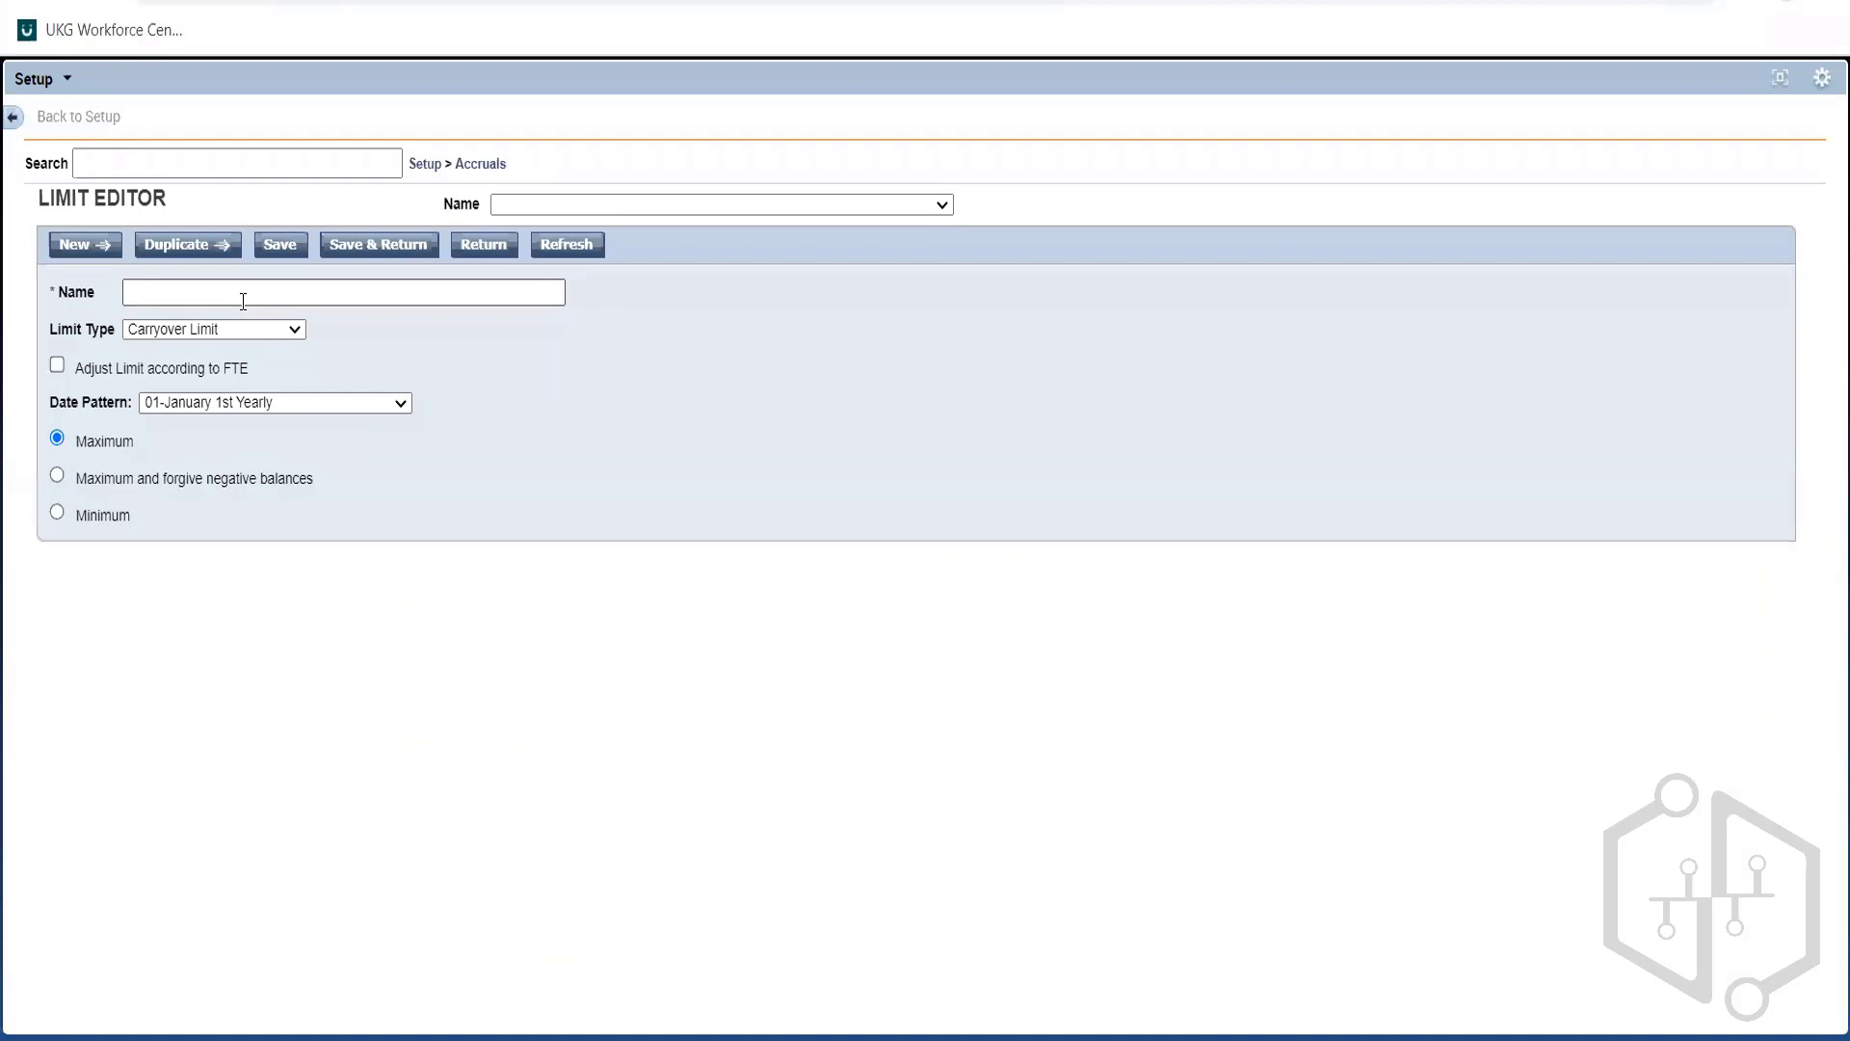
click(239, 298)
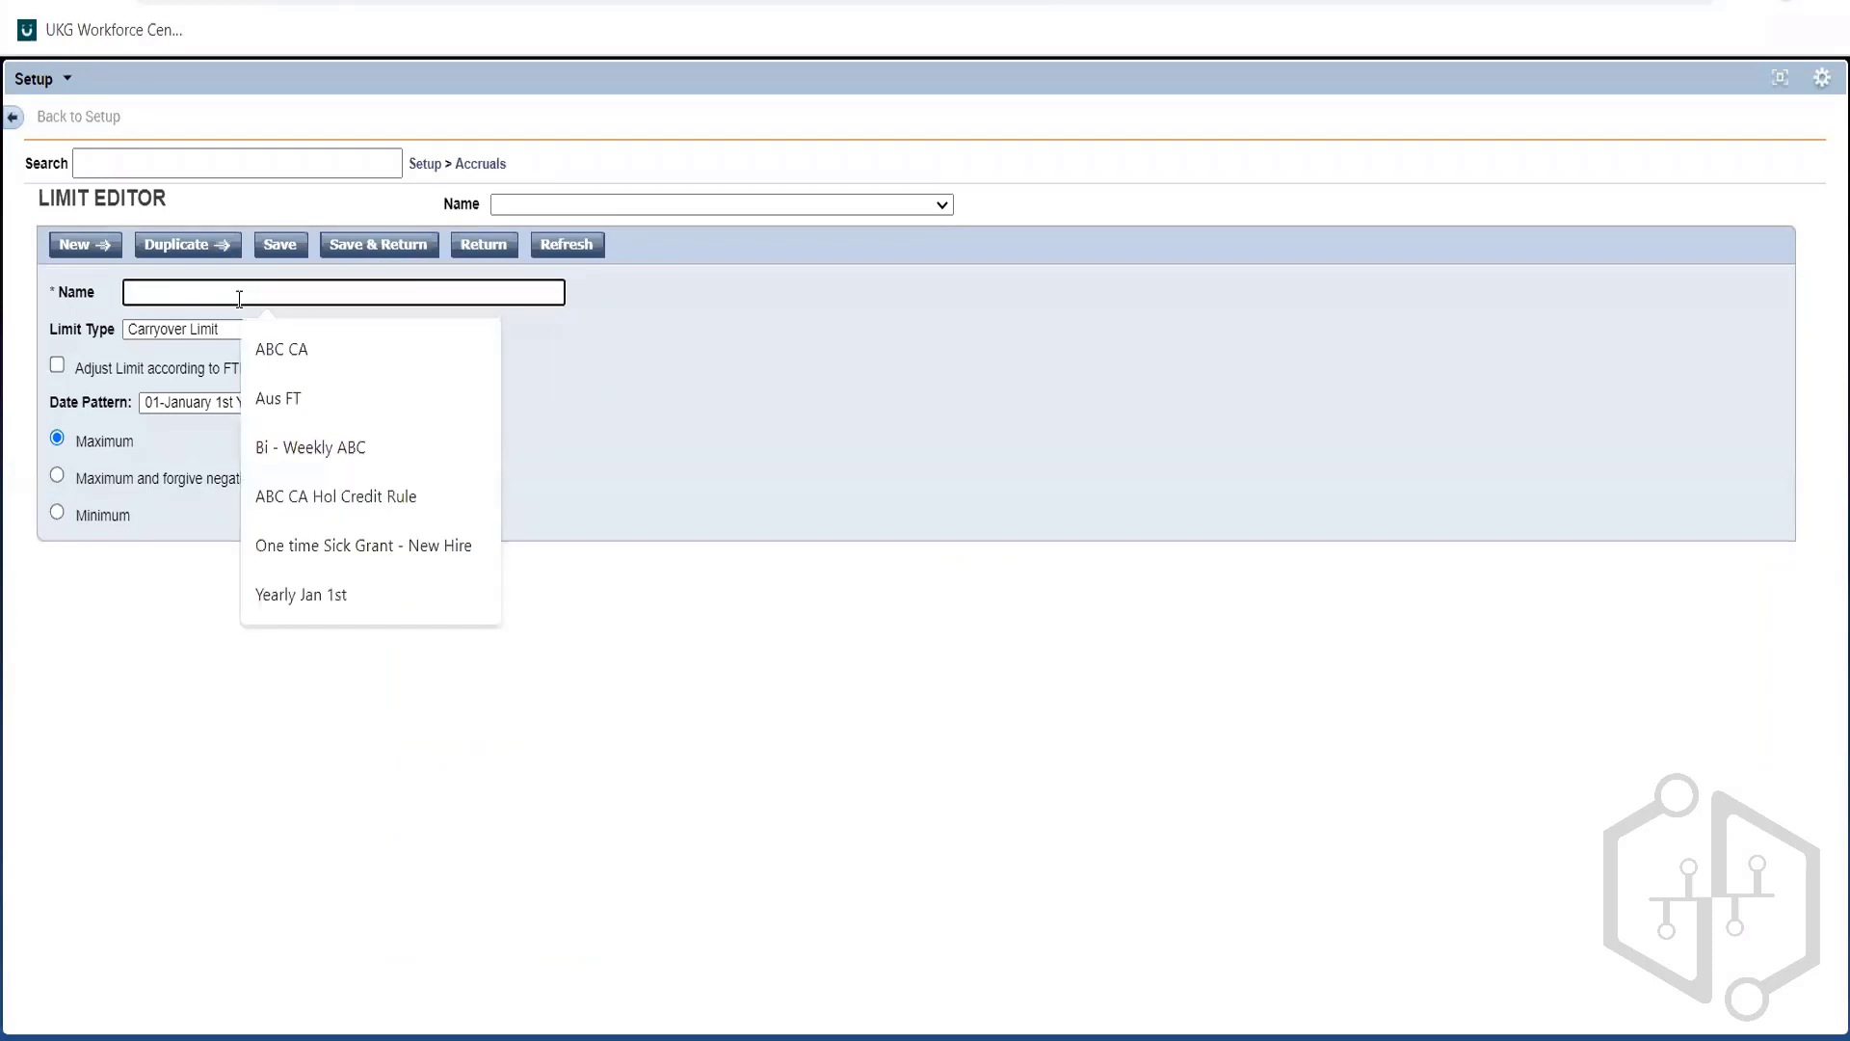
text(Jna)
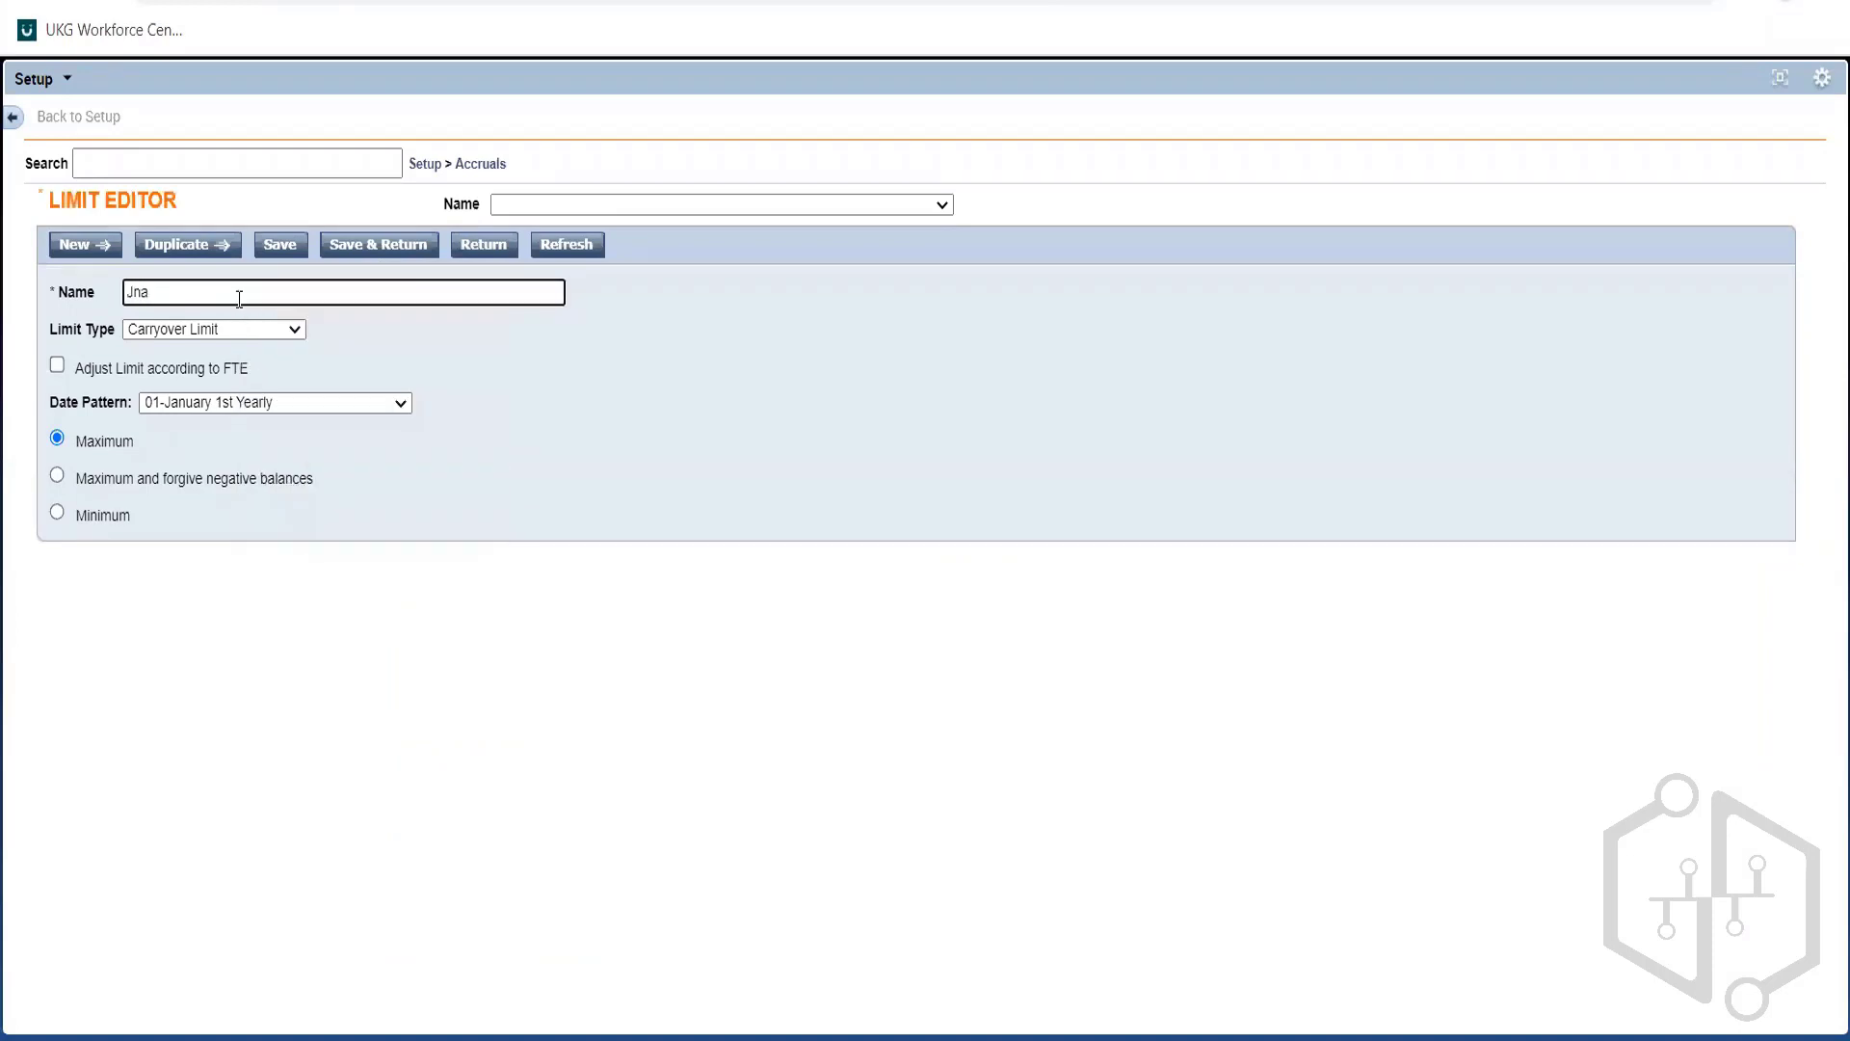
text(an 1st Carryover Yaear)
key(BackSpace)
key(BackSpace)
key(BackSpace)
text(early)
click(415, 369)
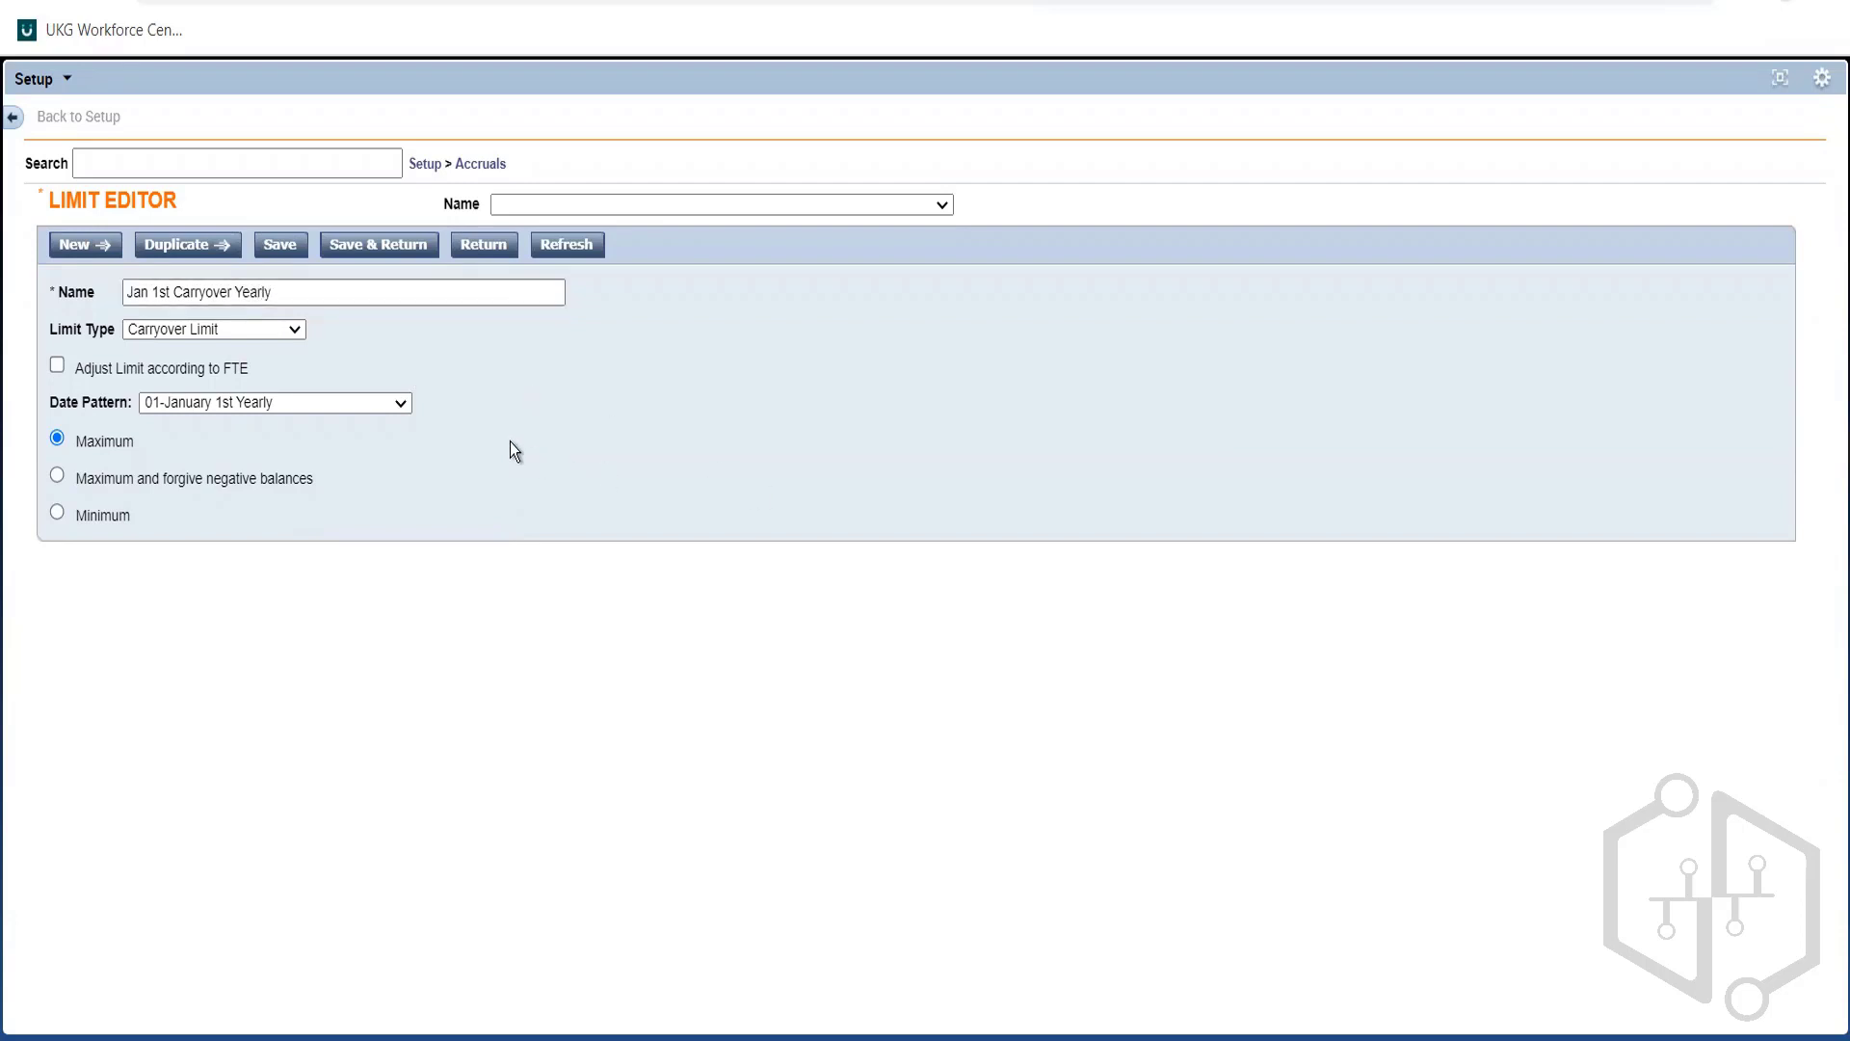
Set the carryover limit's date pattern to January1st Yearly
click(379, 407)
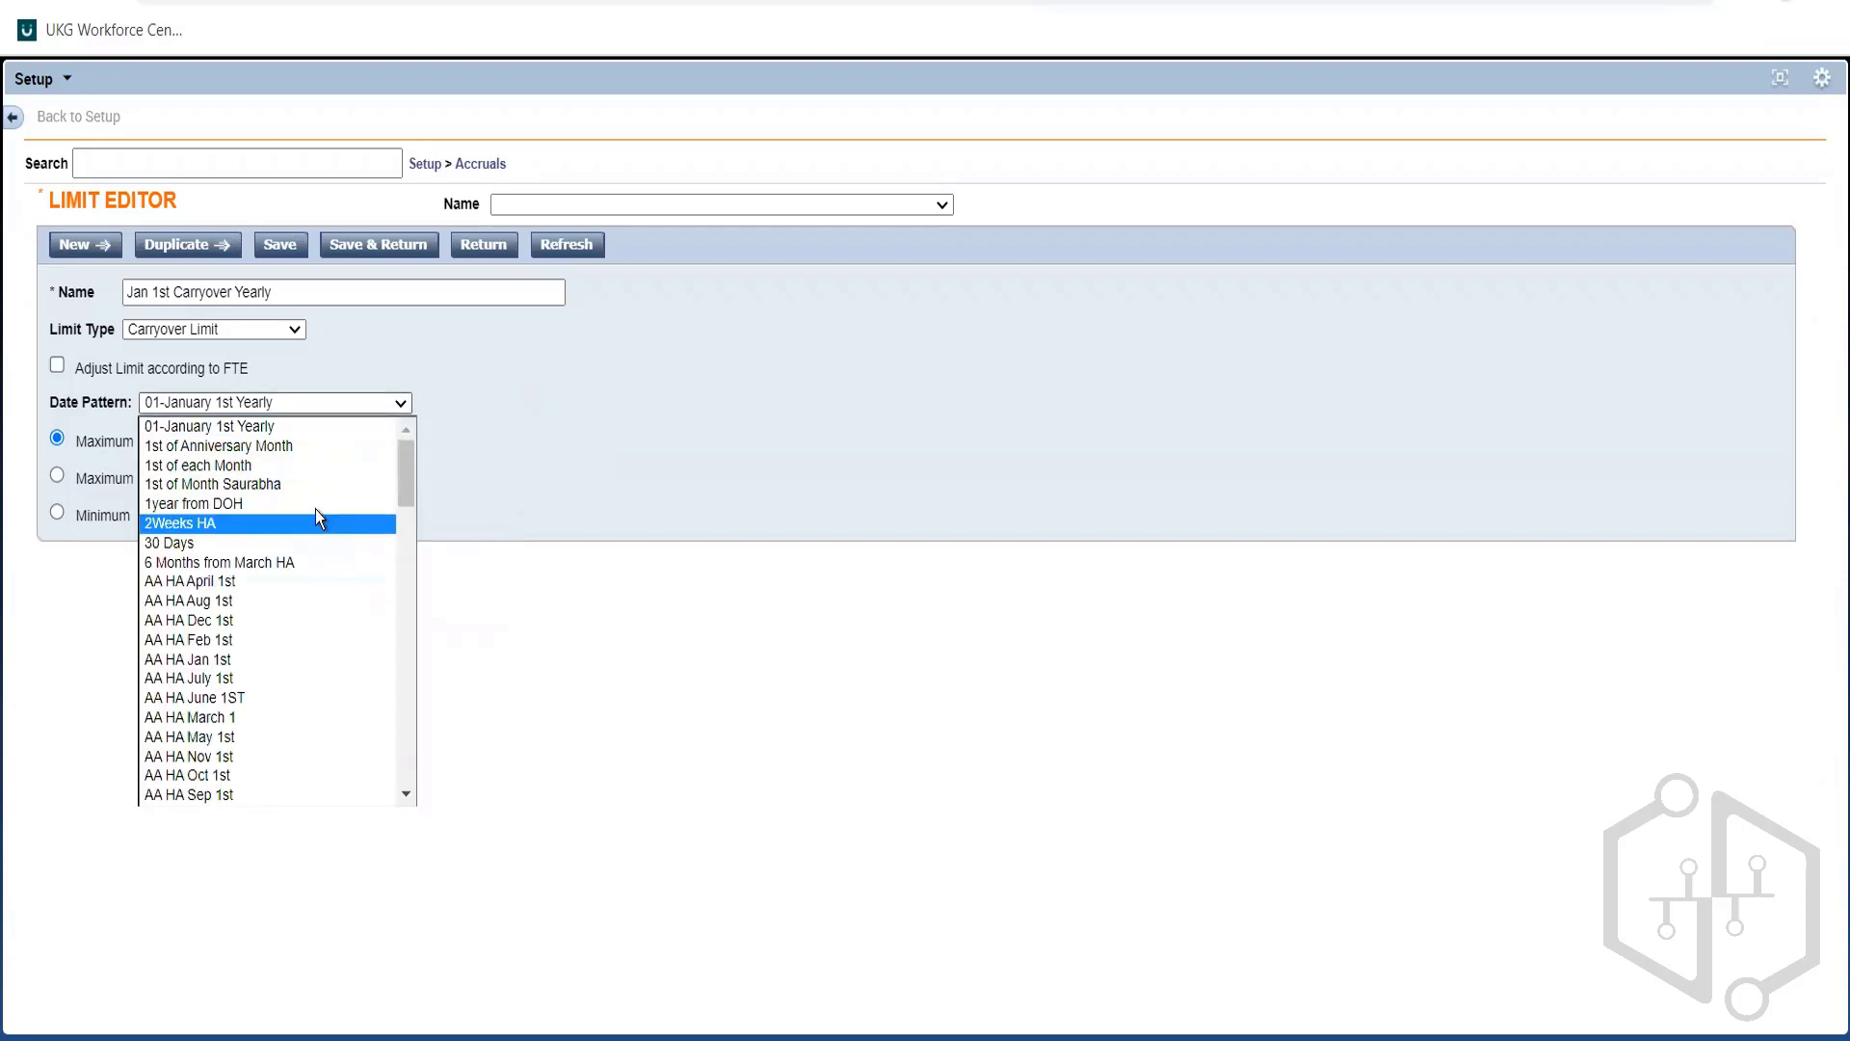
click(246, 425)
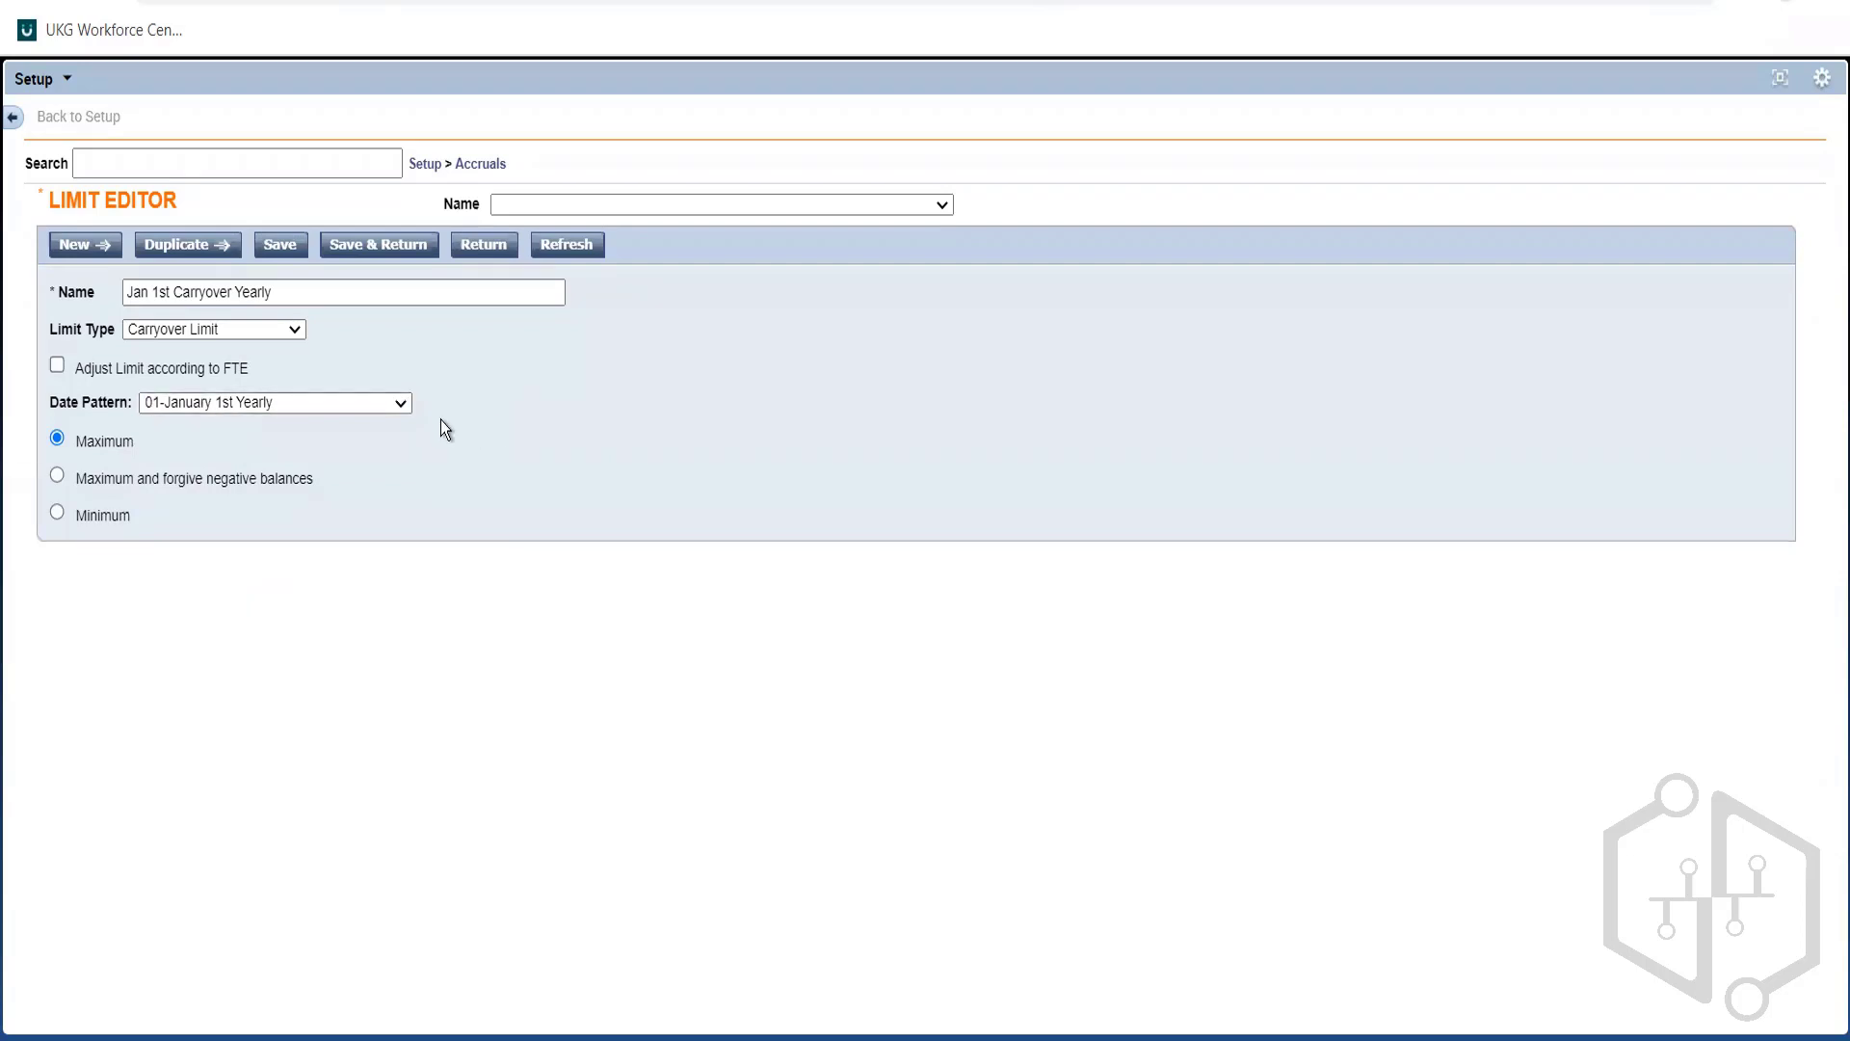
click(379, 404)
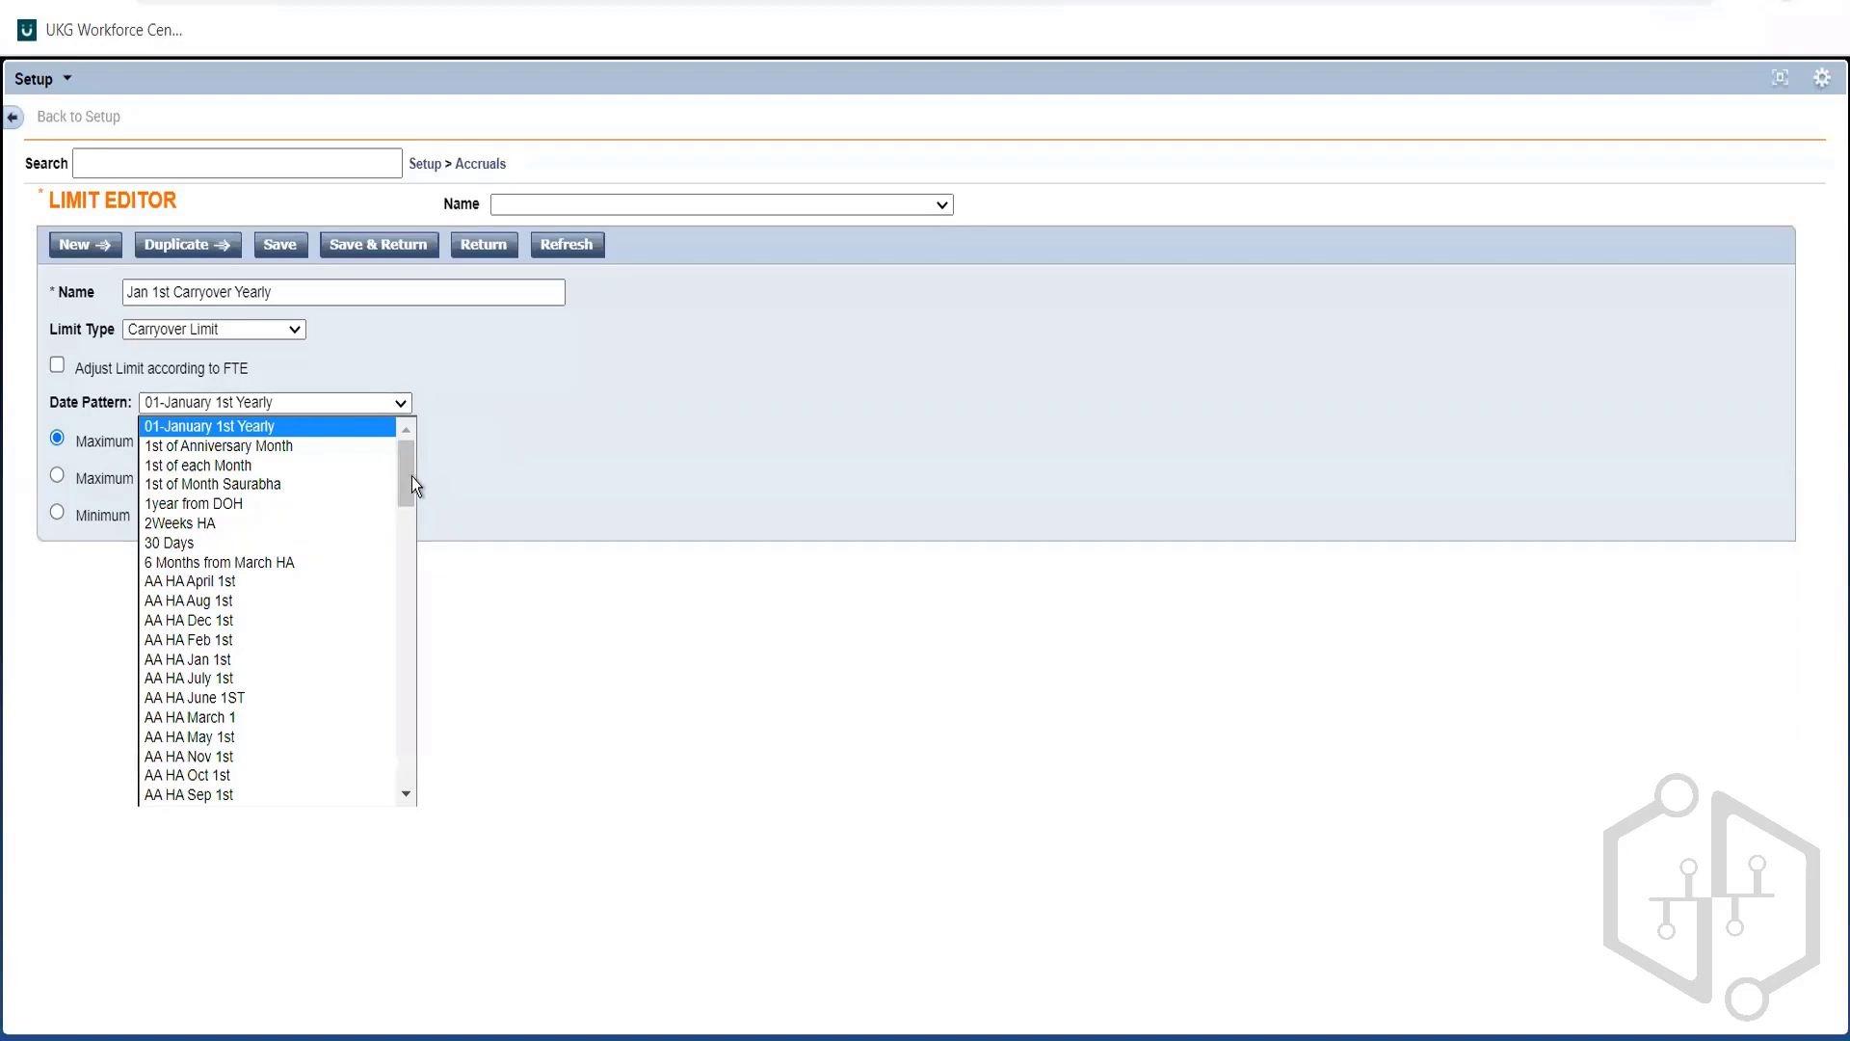
drag(408, 476, 374, 732)
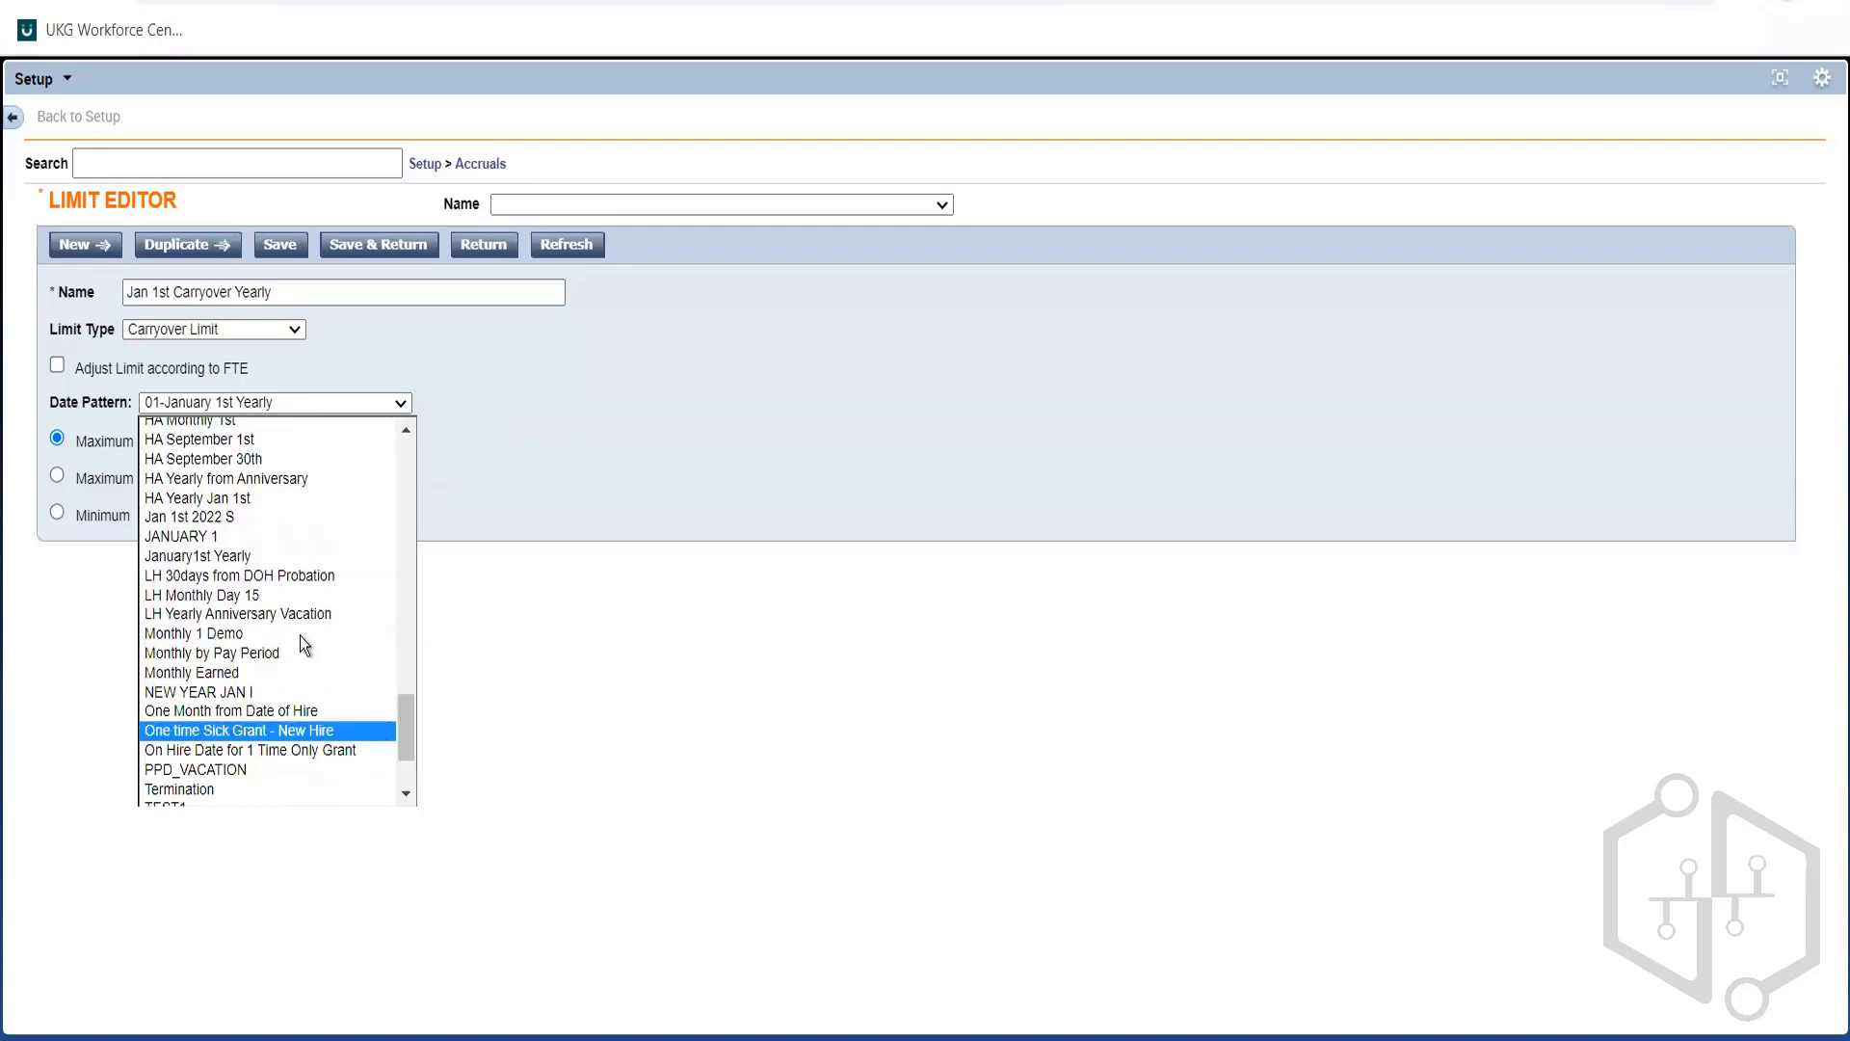
click(206, 558)
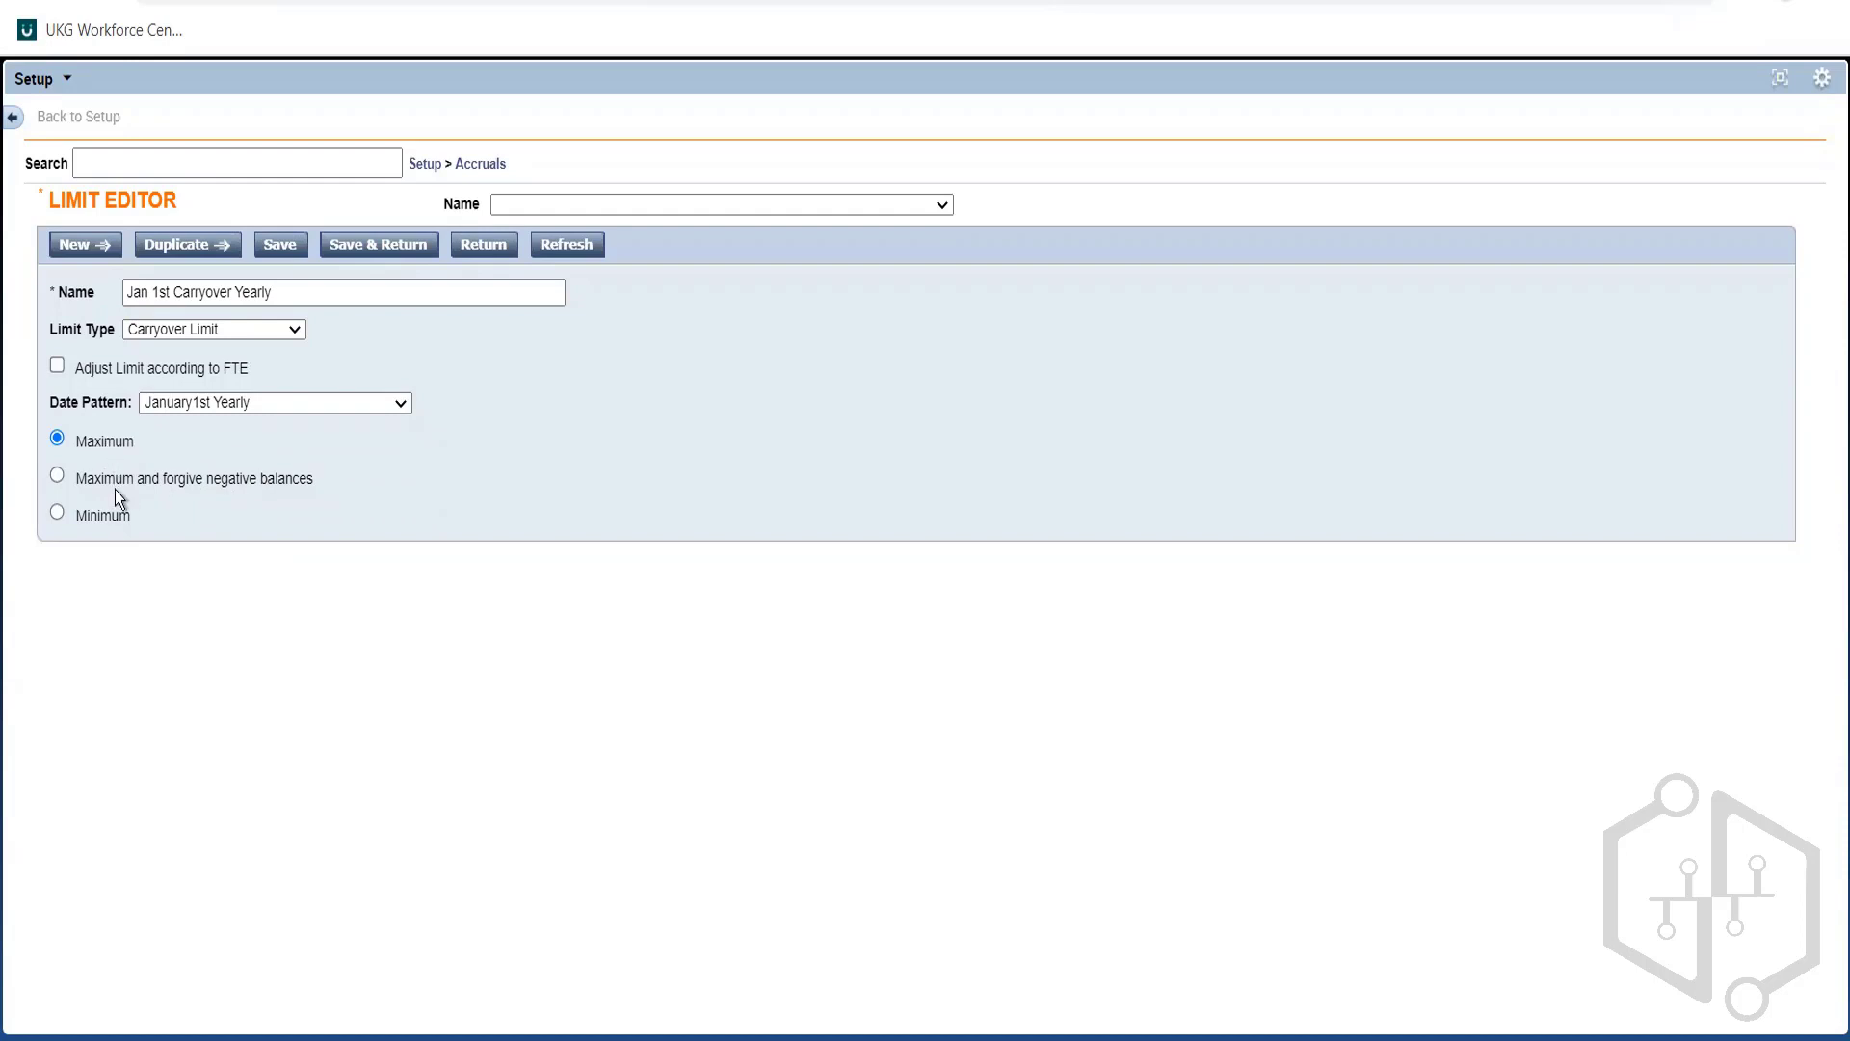
Examine the "Maximum and forgive negative balances" option against the Vacation line of the policy notes in Notepad
triple_click(148, 481)
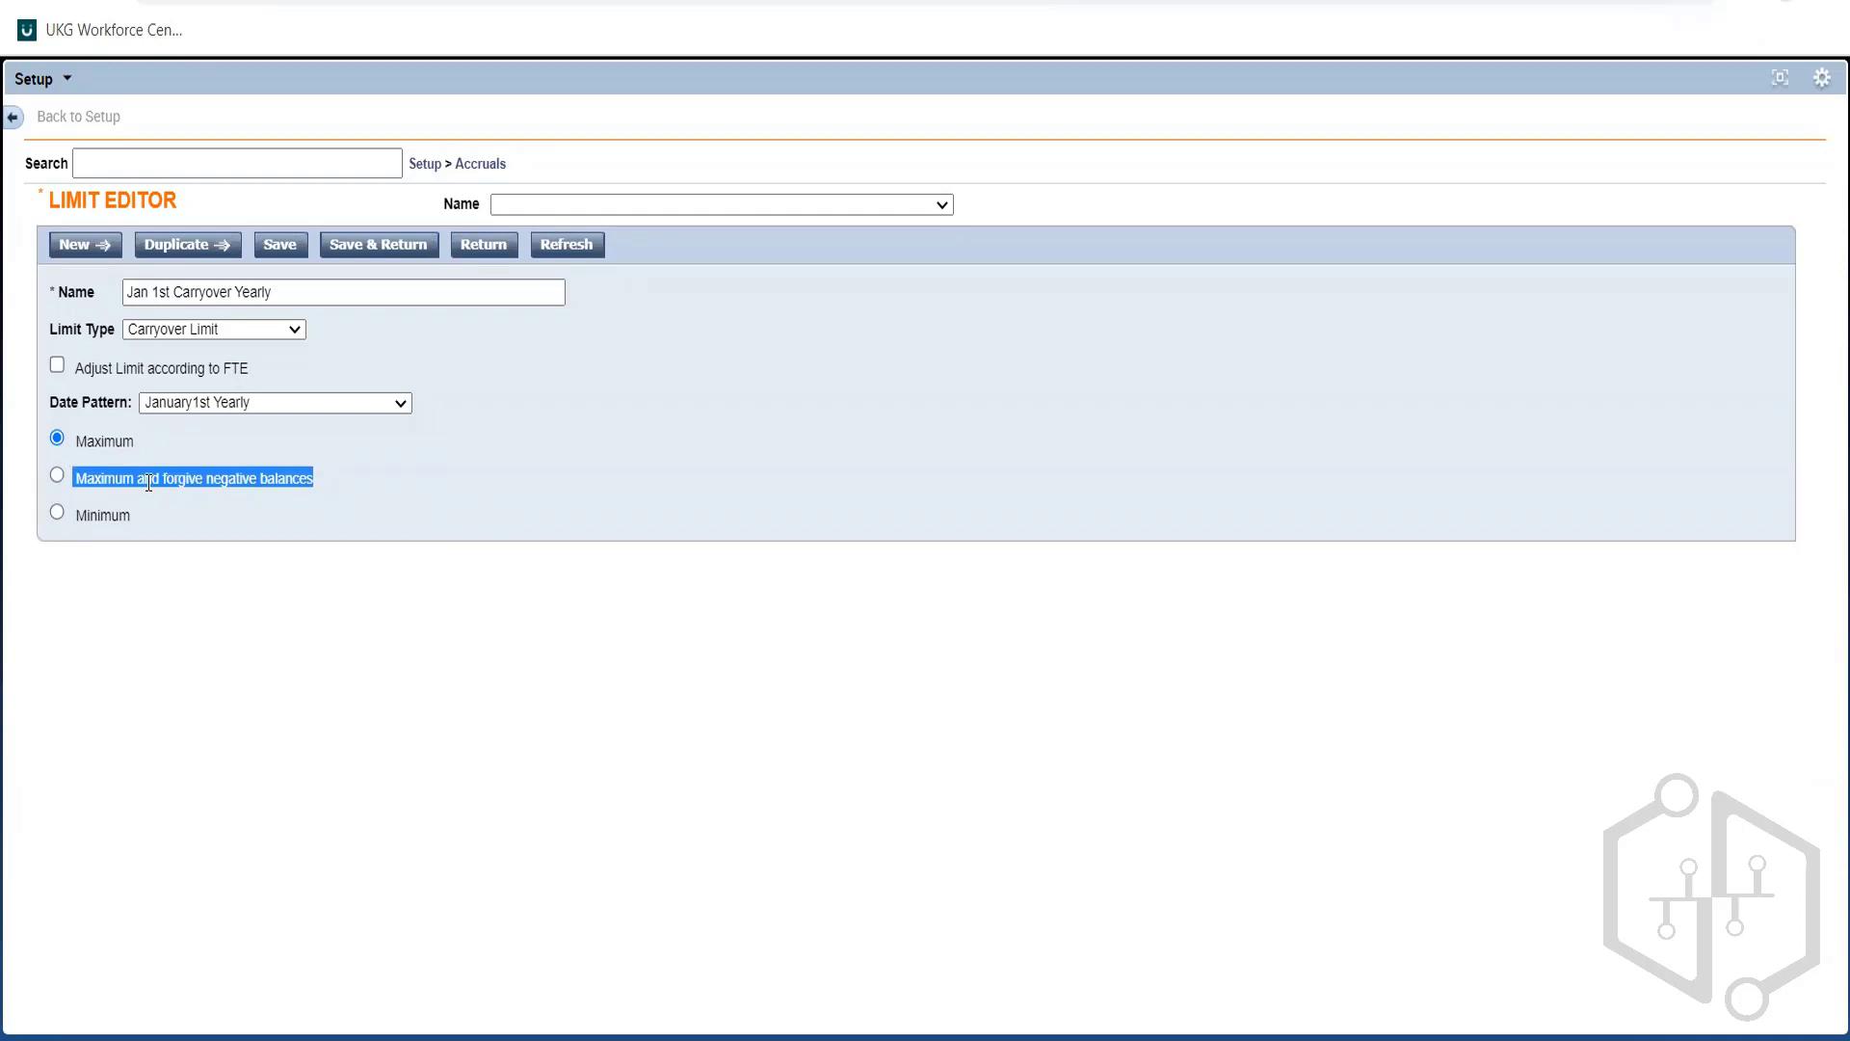
key(alt+Tab)
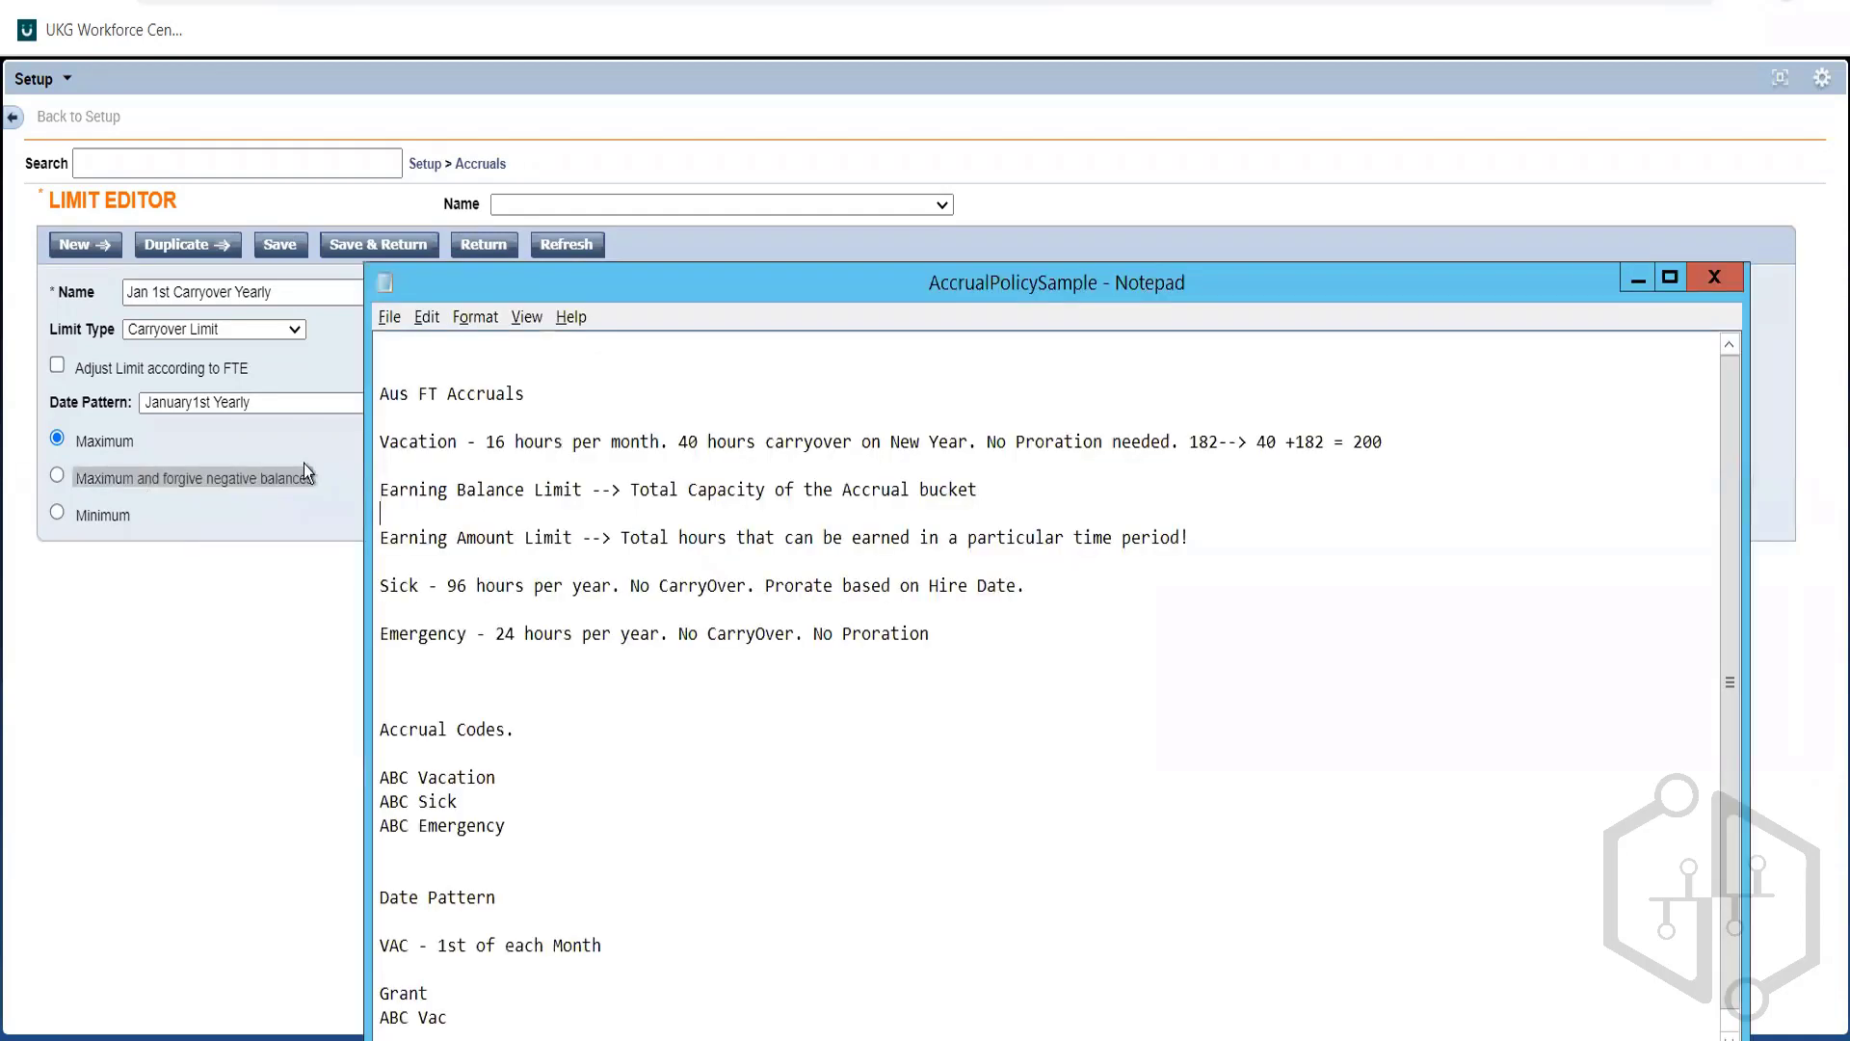
drag(467, 444, 484, 447)
click(484, 446)
click(712, 427)
click(343, 490)
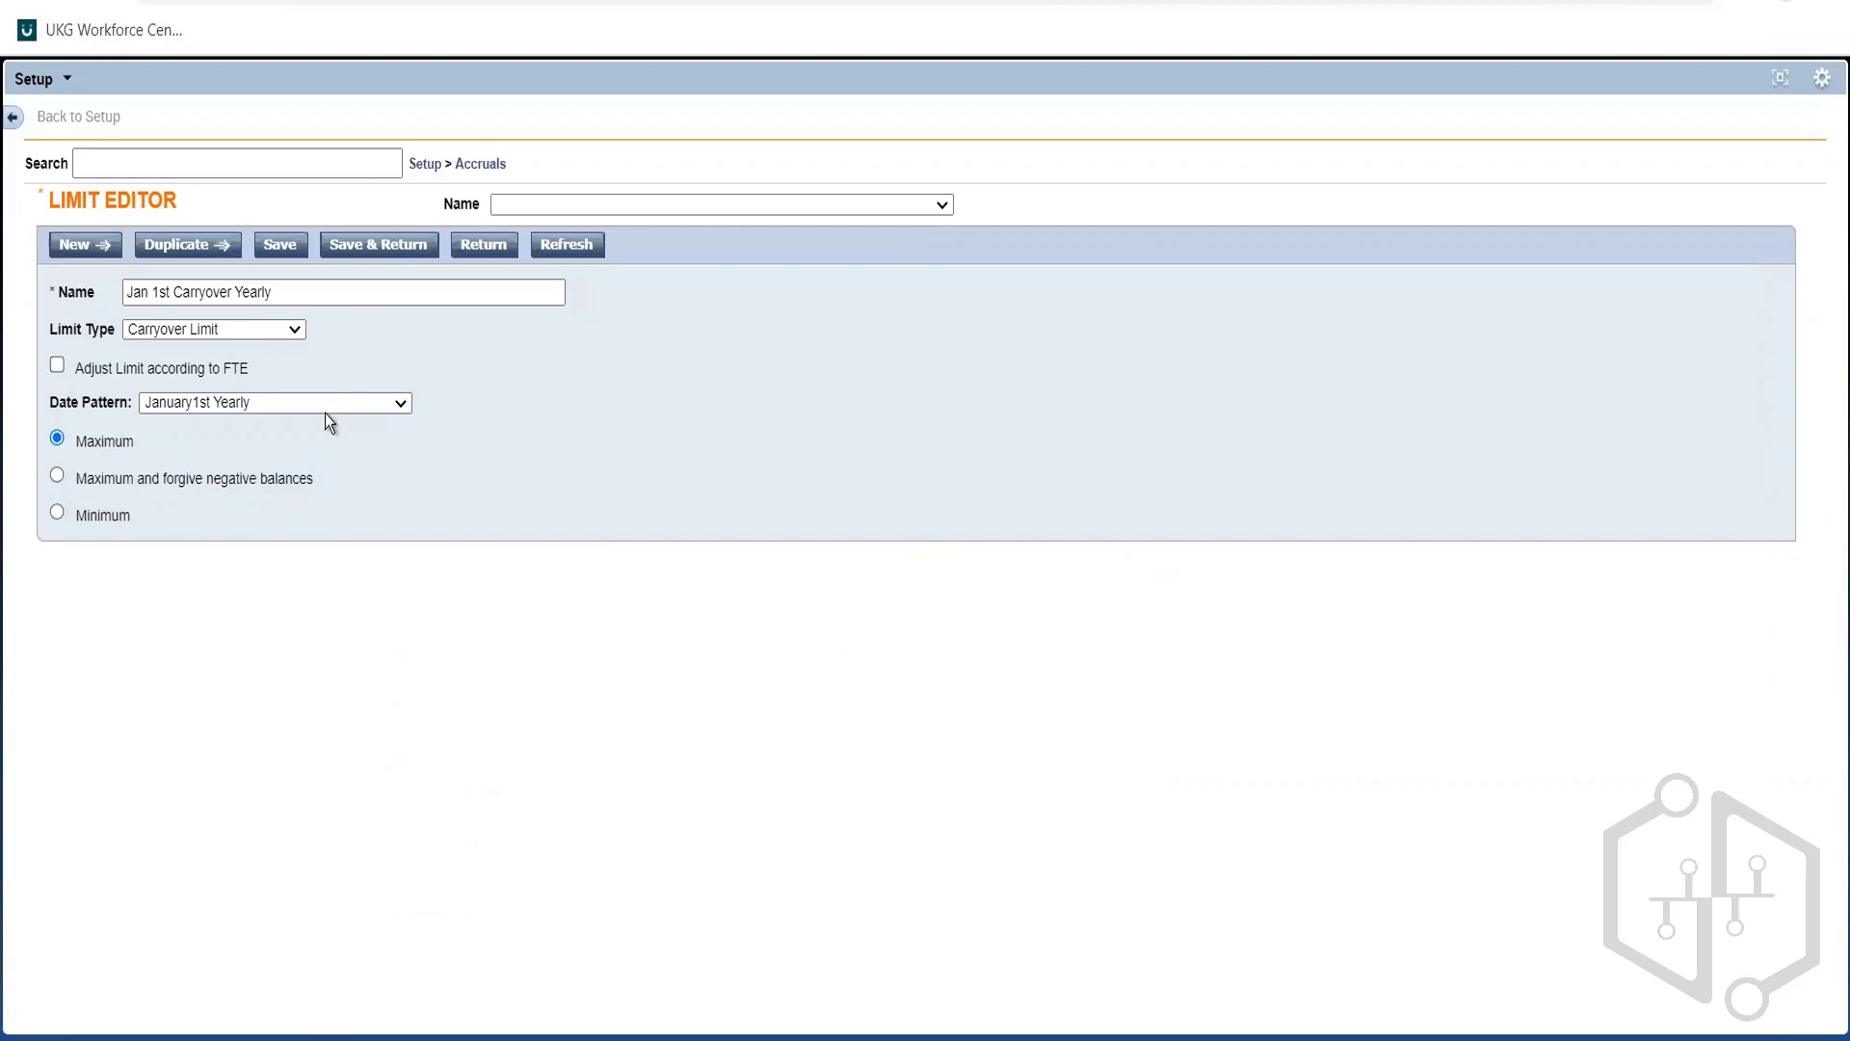
double_click(126, 478)
drag(246, 469, 425, 492)
click(425, 491)
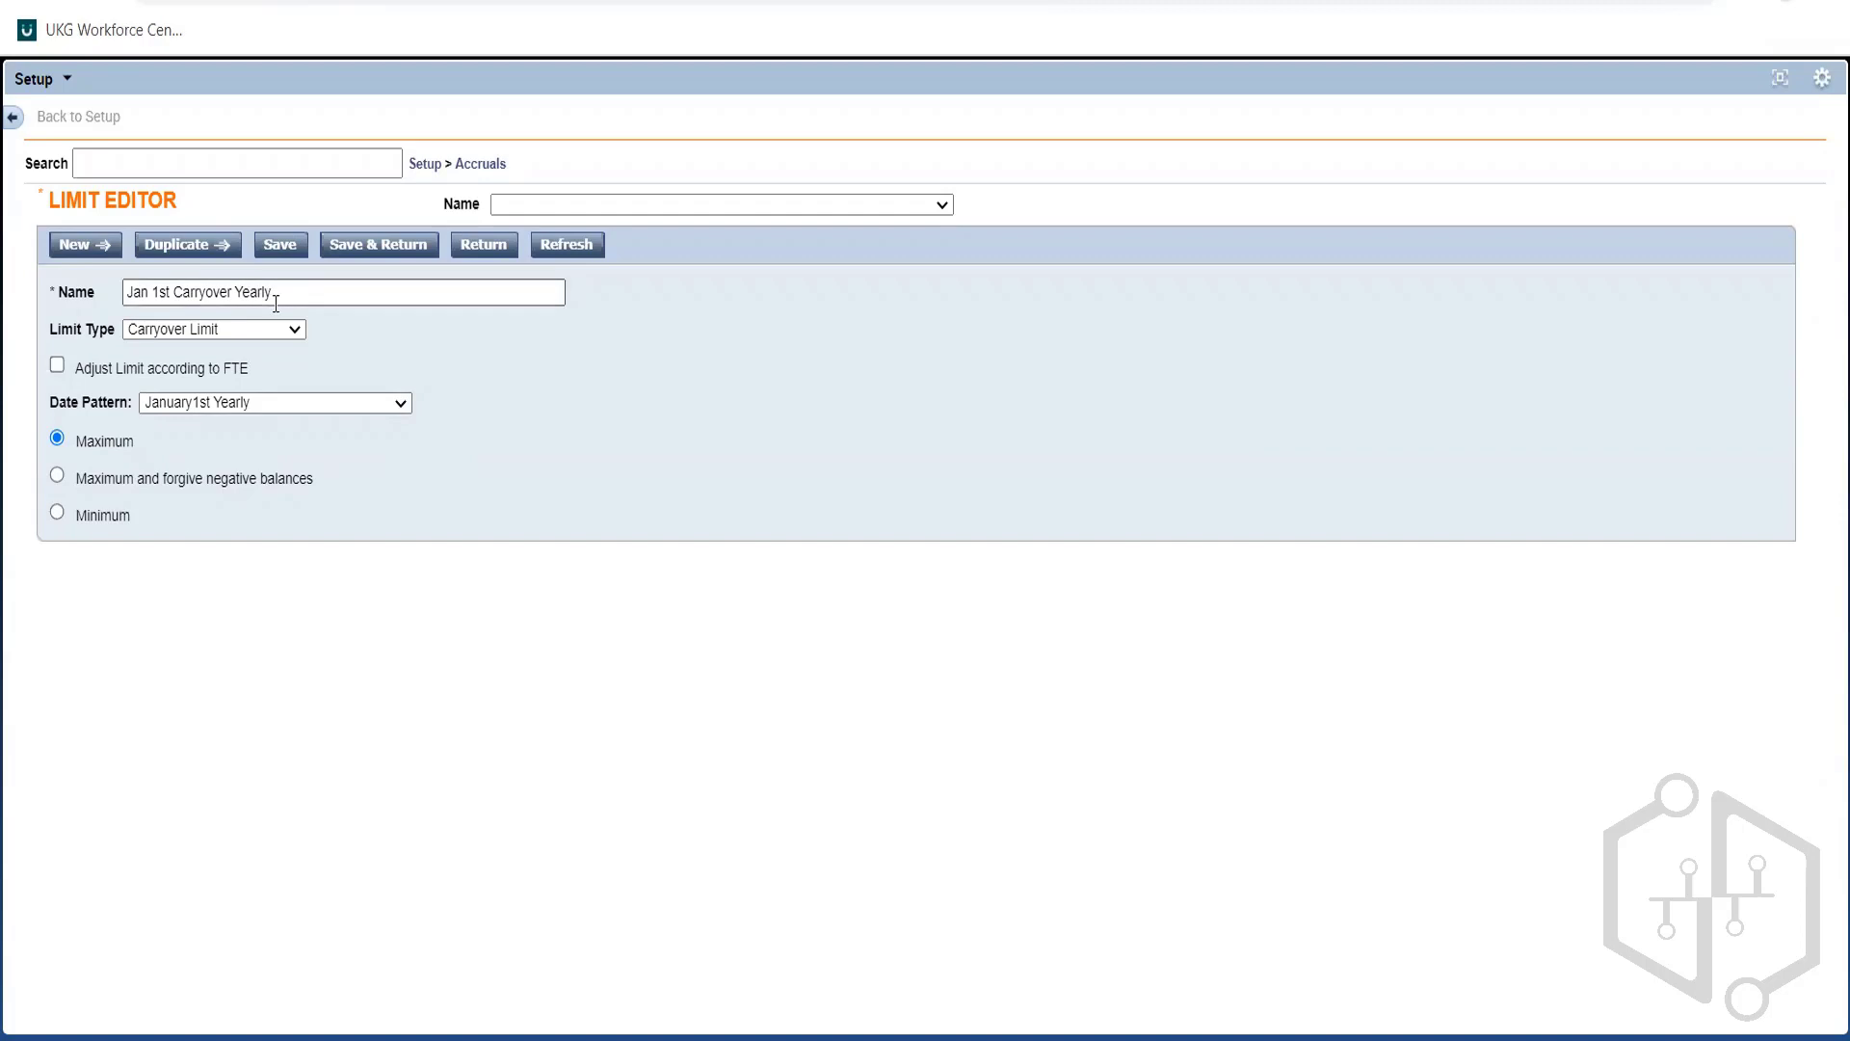
Copy the limit's name and paste it under a new "Limit" heading at the end of the policy notes in Notepad
drag(273, 293, 77, 295)
key(ctrl+c)
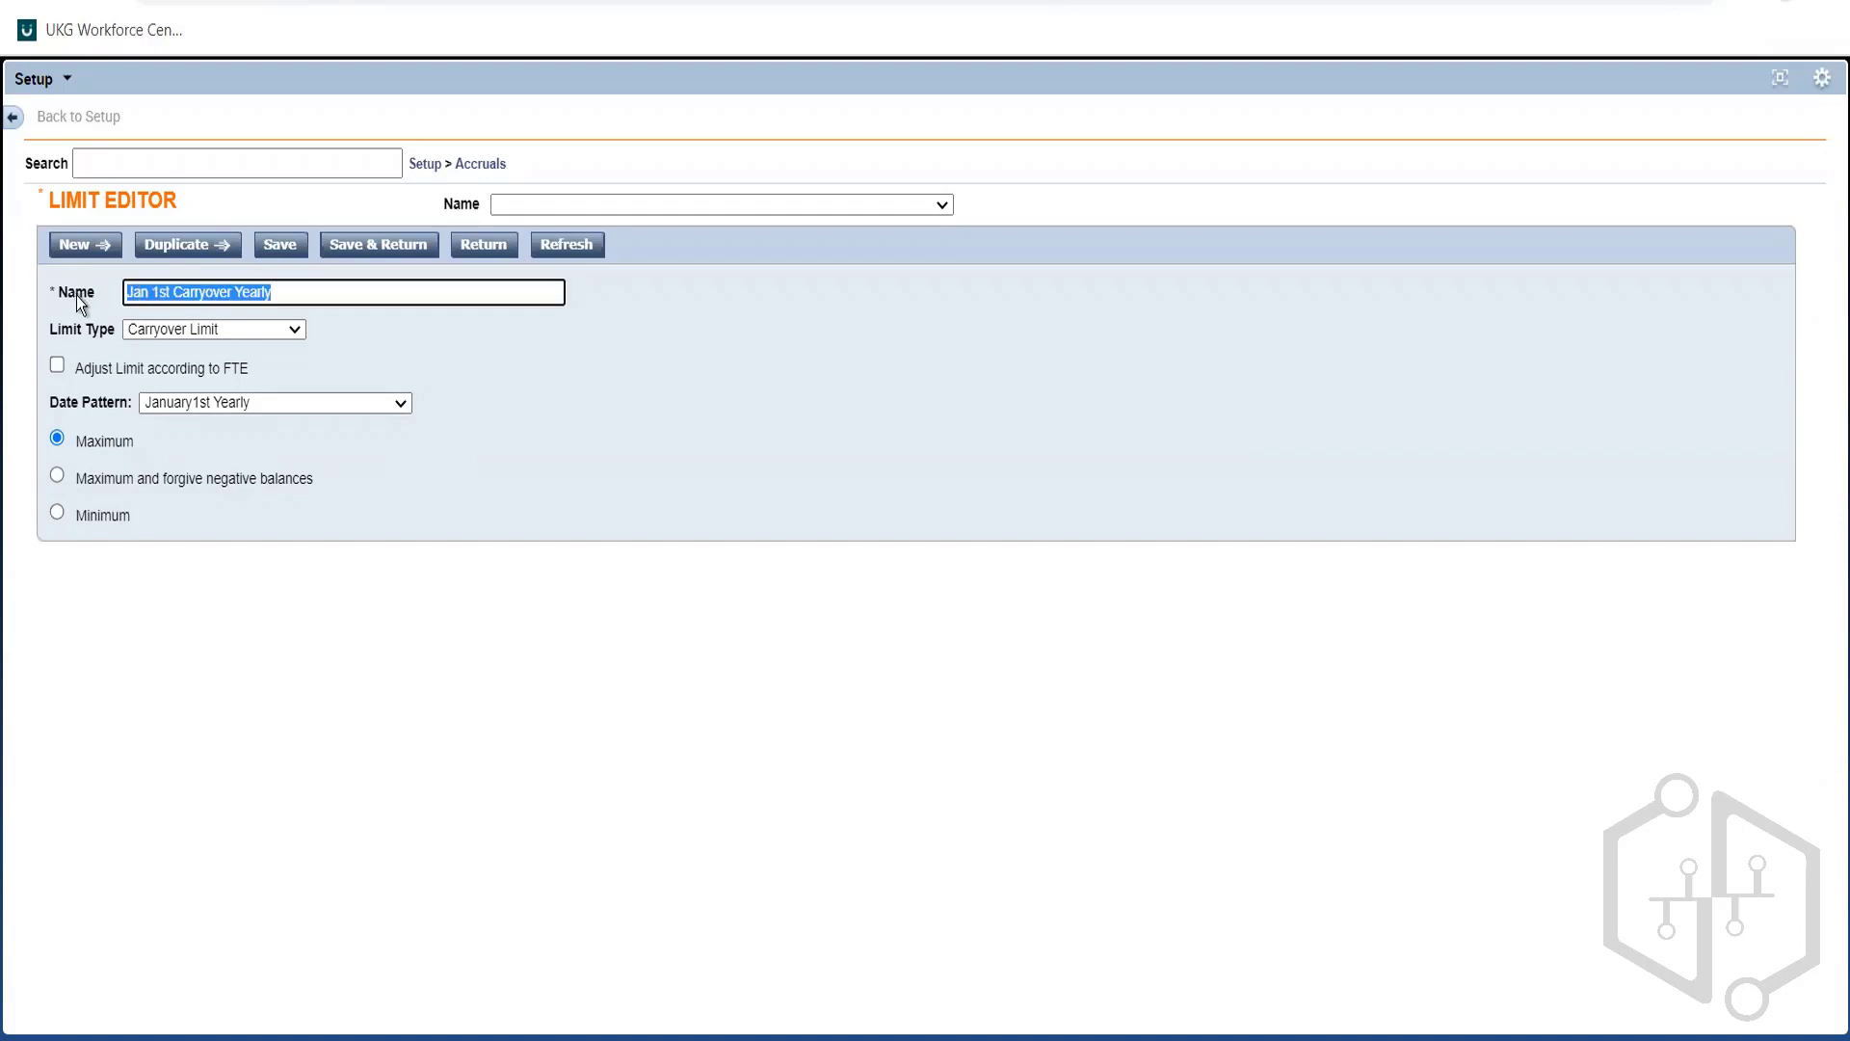
key(alt+Tab)
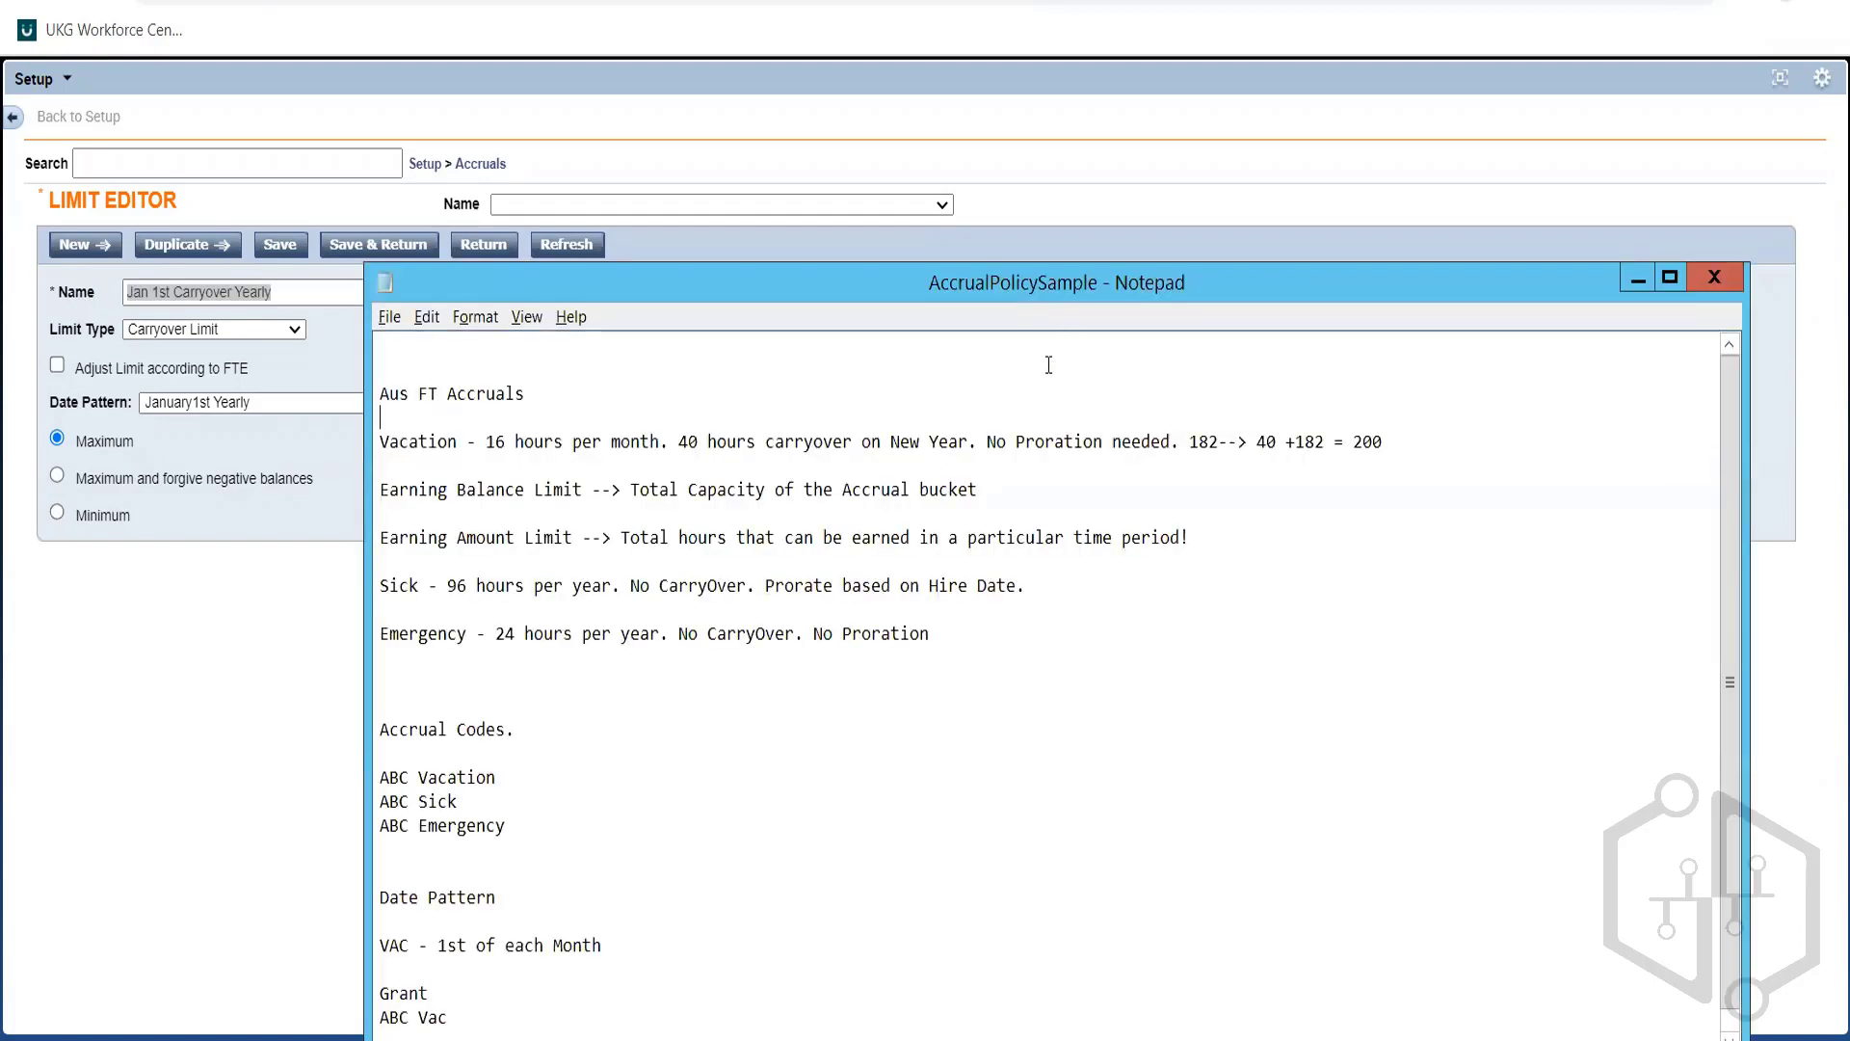
drag(1019, 279, 983, 14)
click(468, 743)
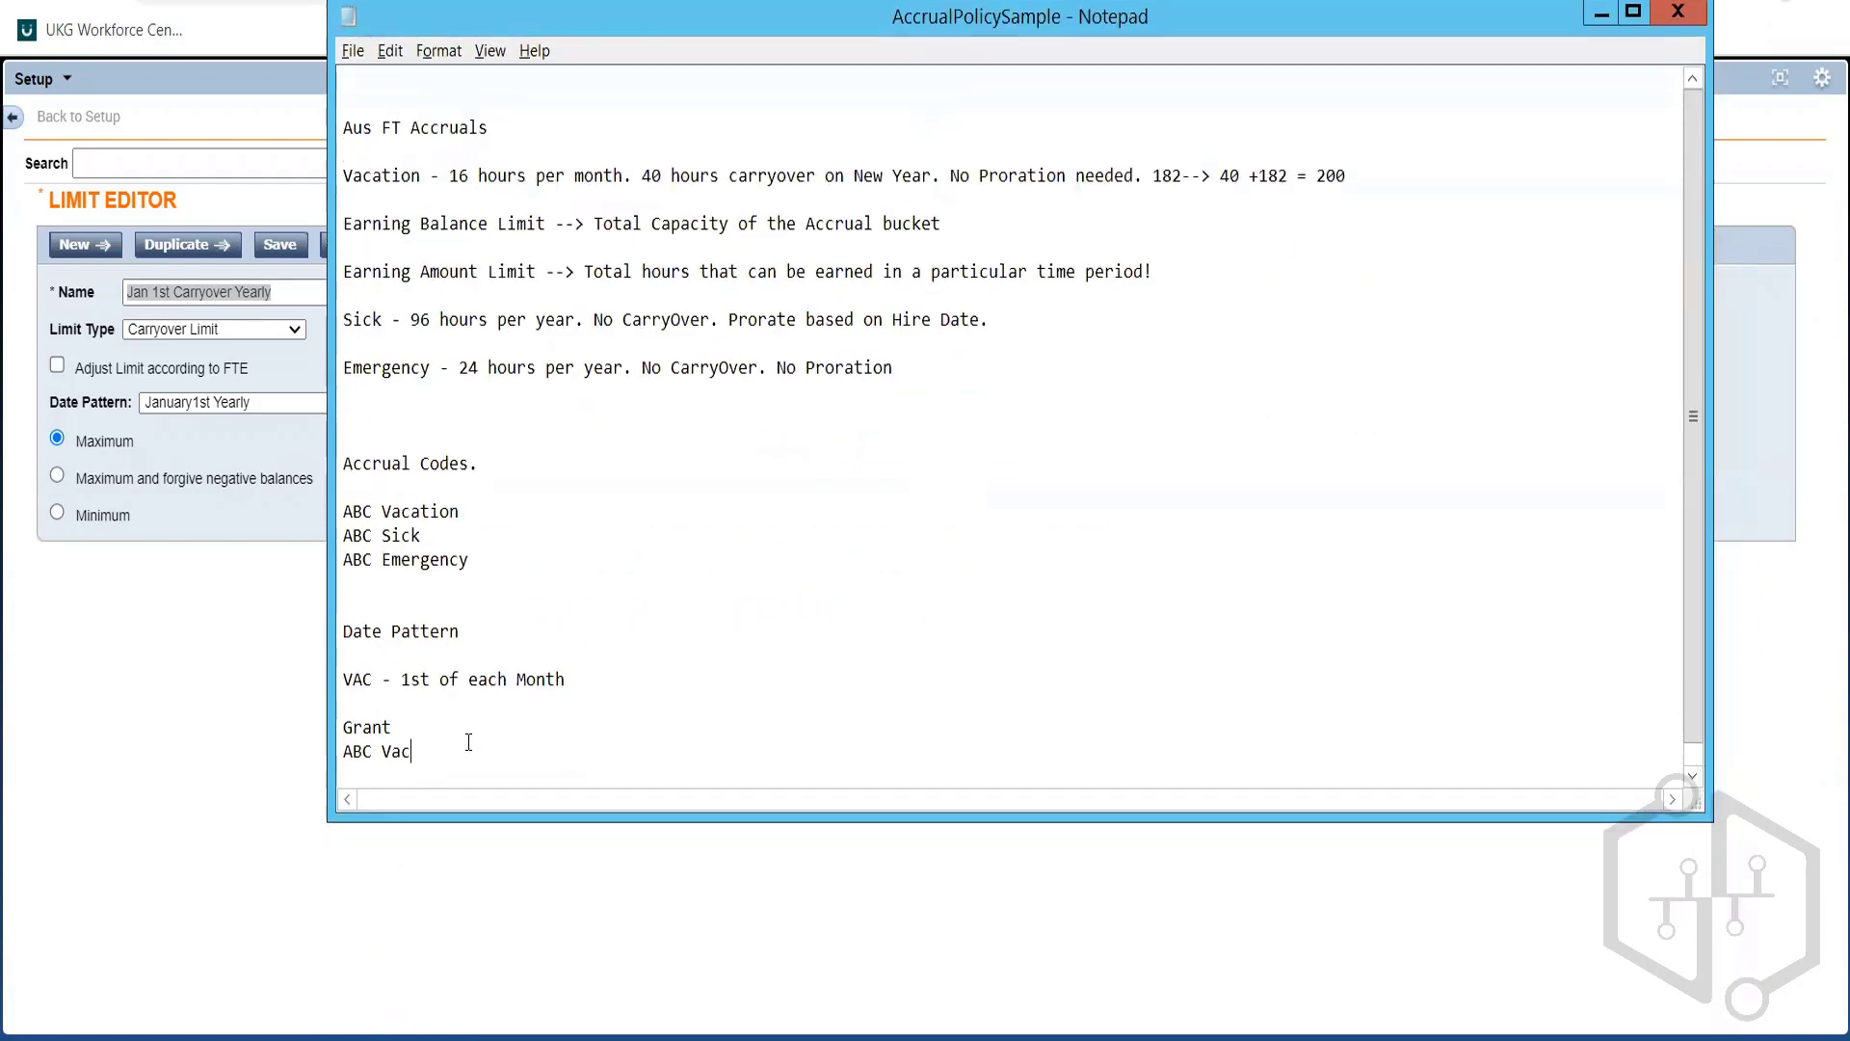
key(Return)
key(Return)
text(Limit)
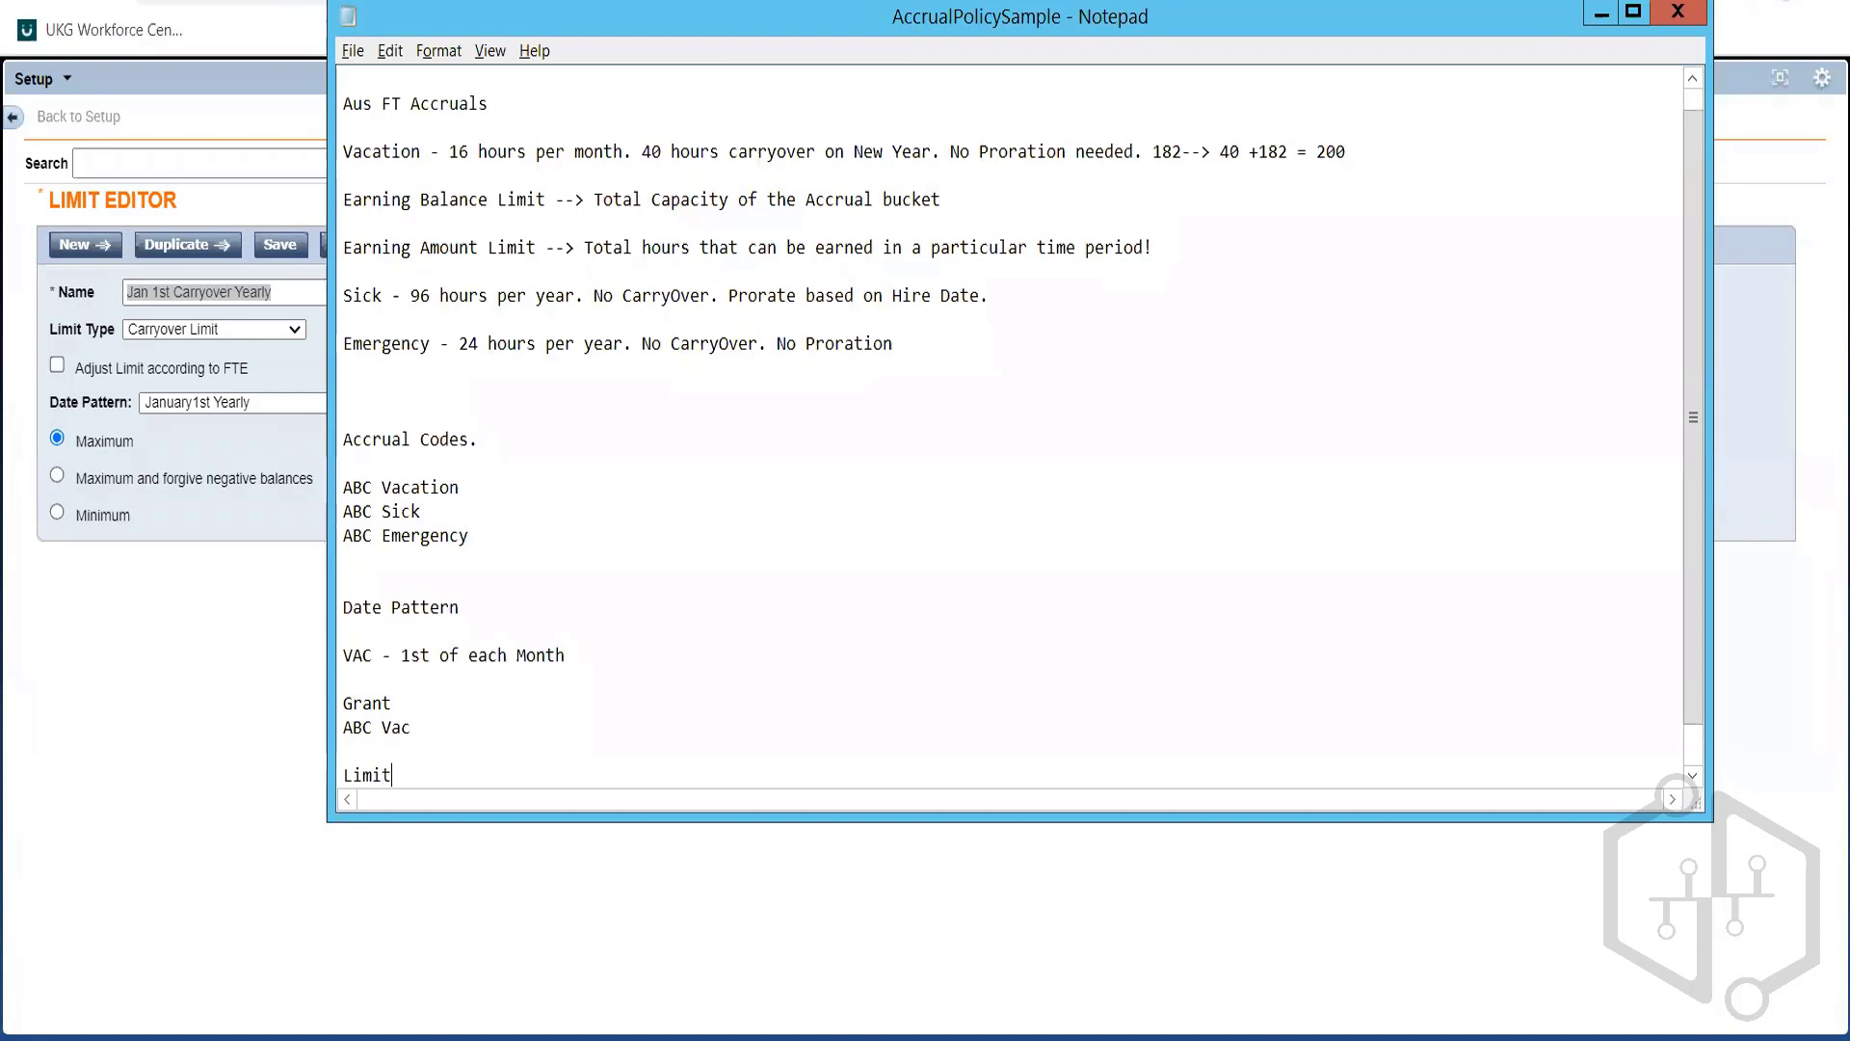
key(Return)
key(ctrl+v)
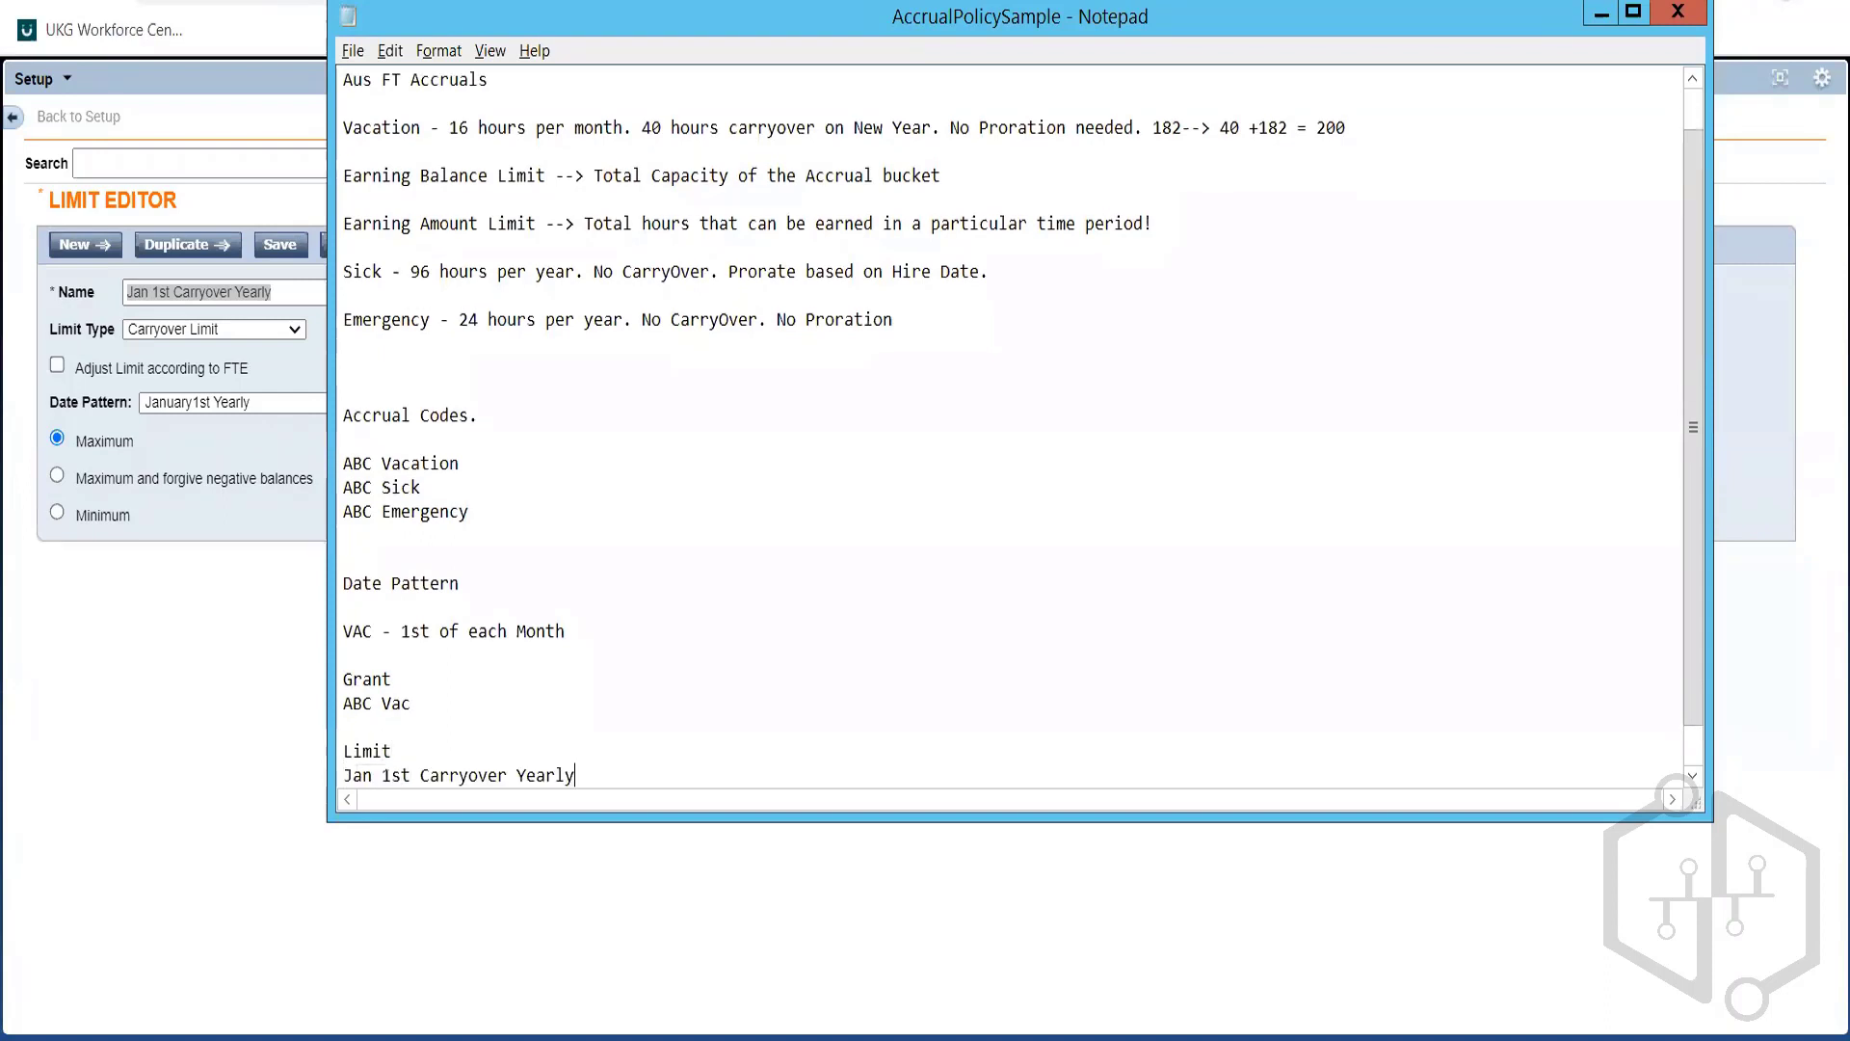
Switch back to UKG Workforce Central, save the carryover limit and go to the Accrual Policies list
key(alt+Tab)
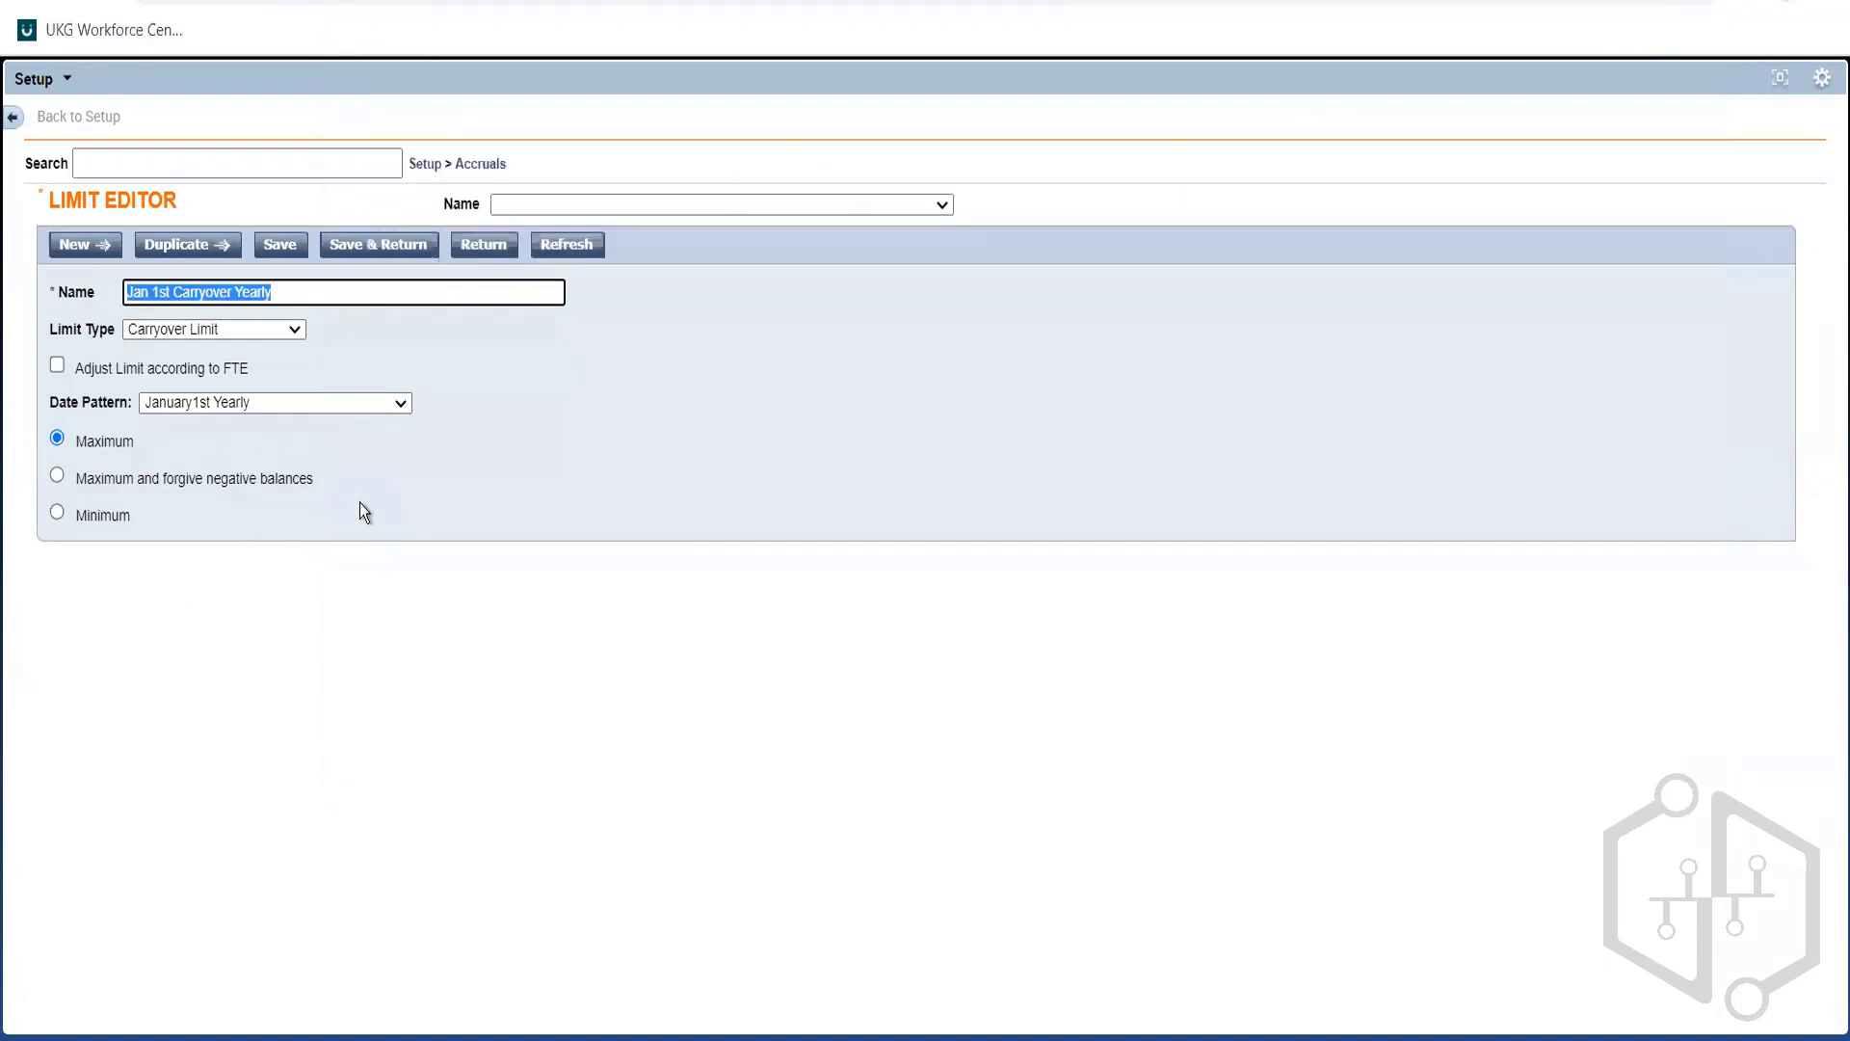
click(282, 247)
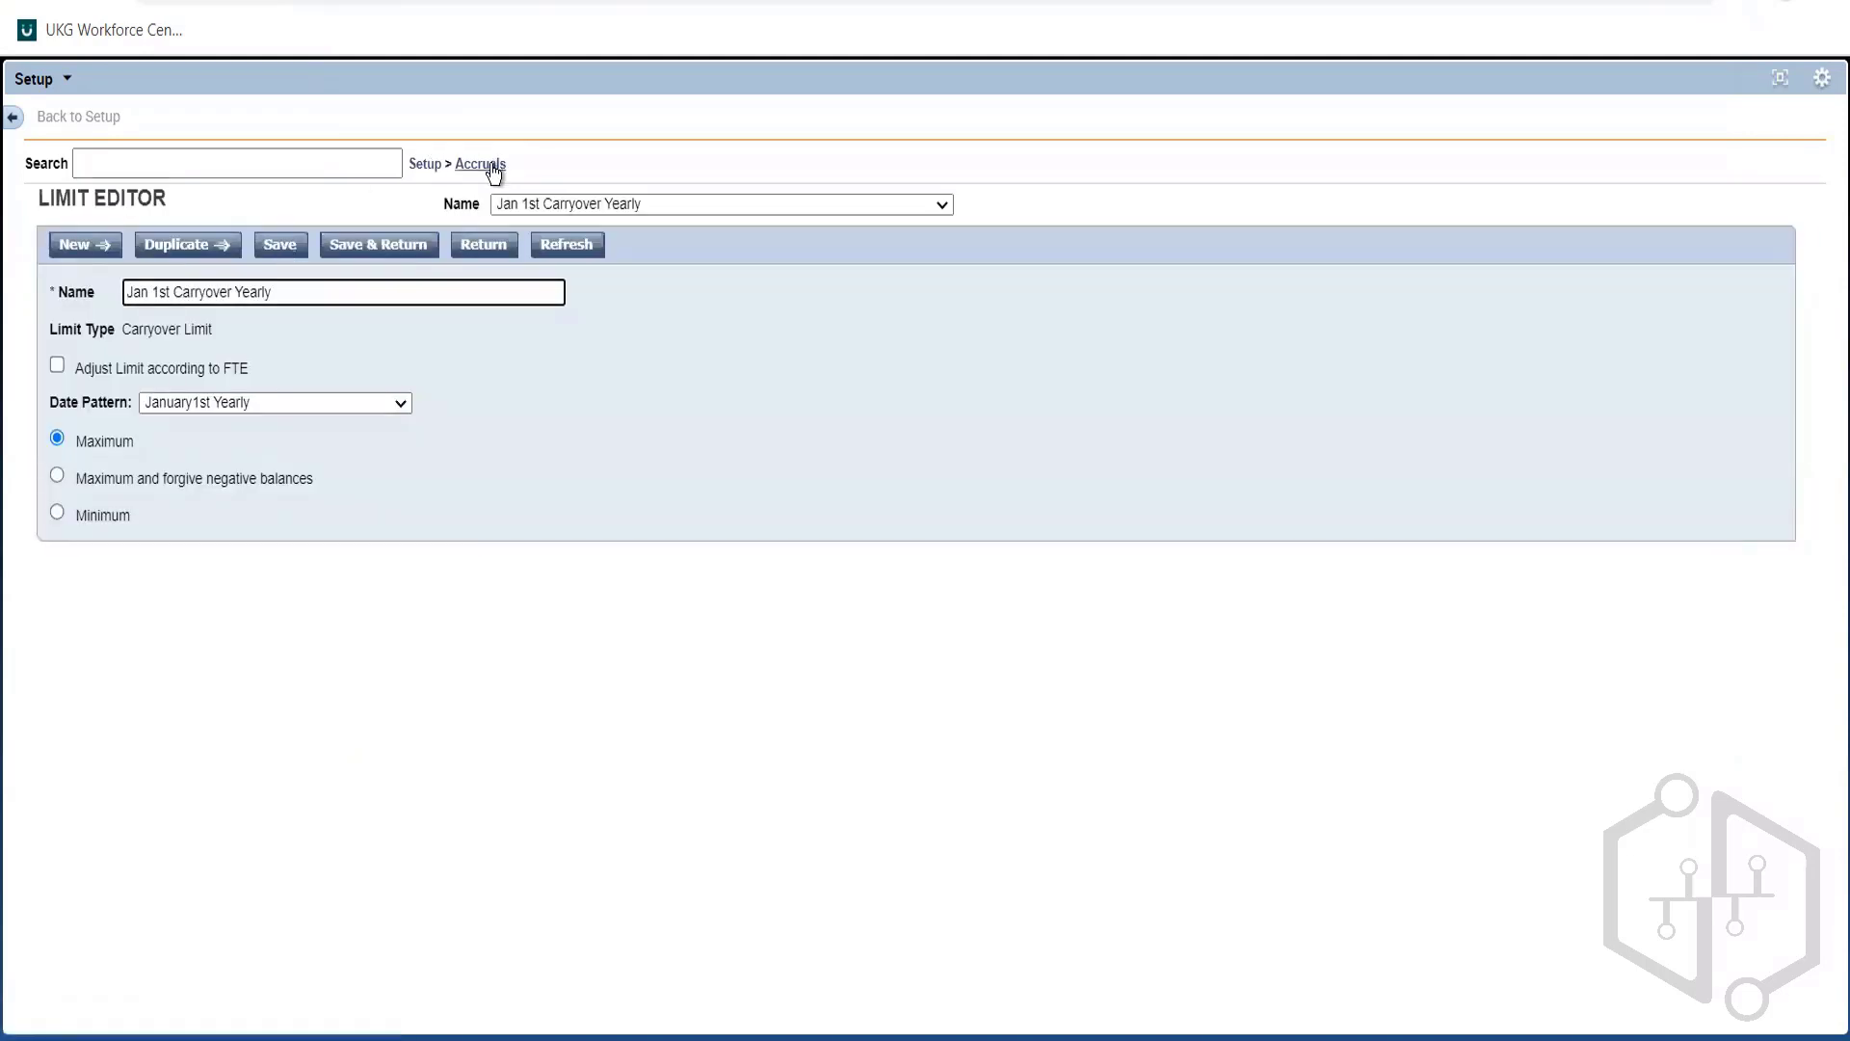
mouse_move(486, 166)
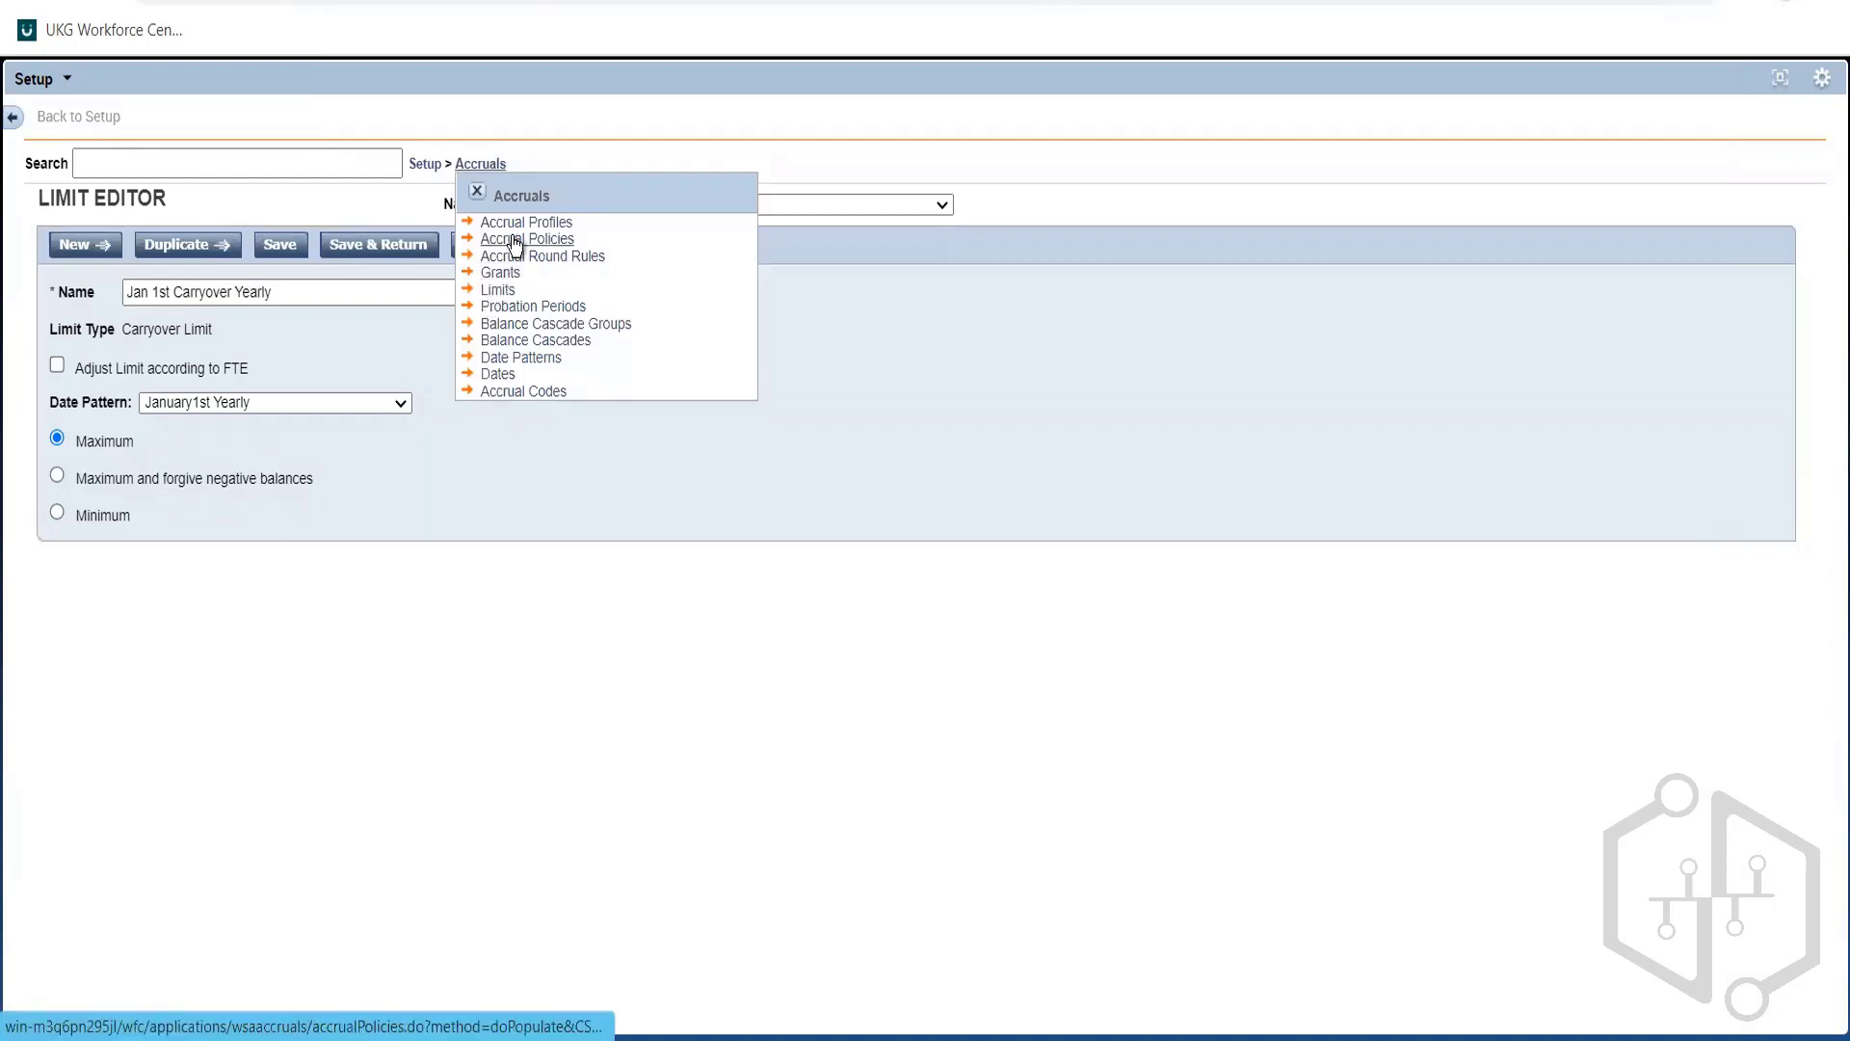
click(516, 241)
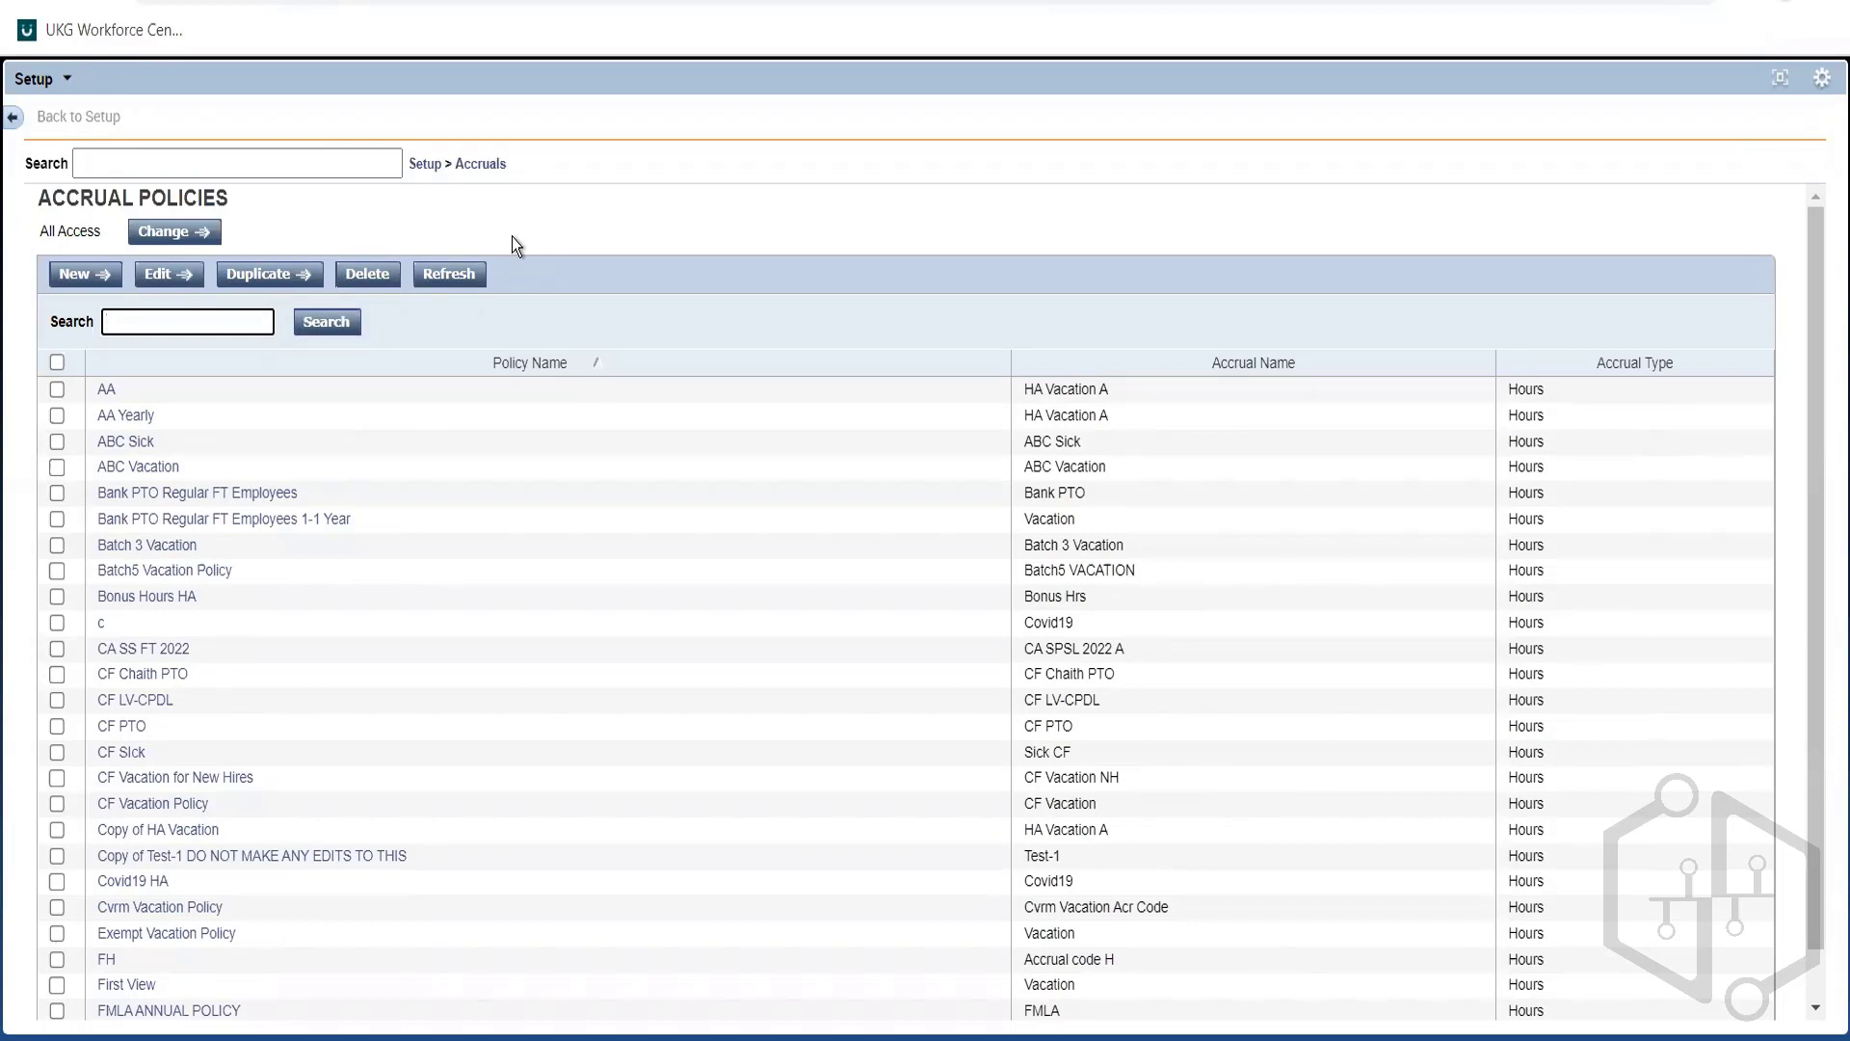
Start a new accrual policy and name it "Aus FT Vacation"
click(473, 170)
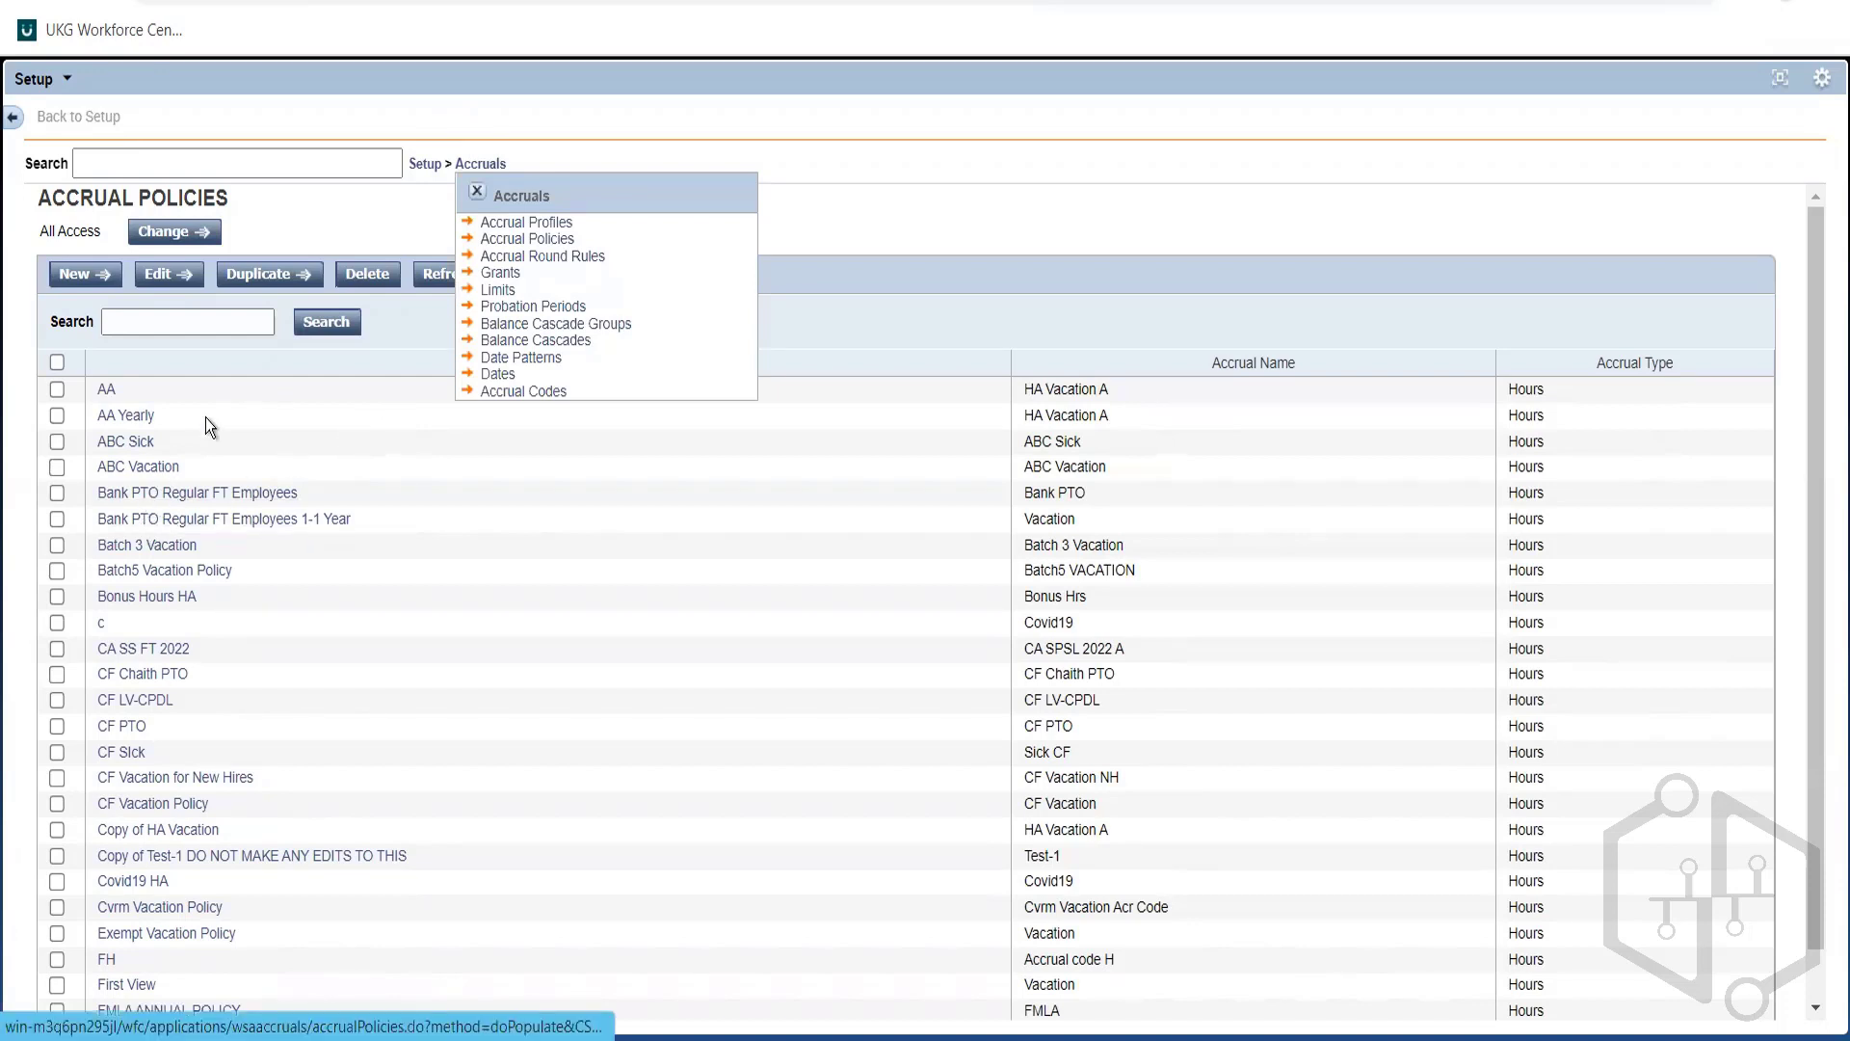
click(476, 196)
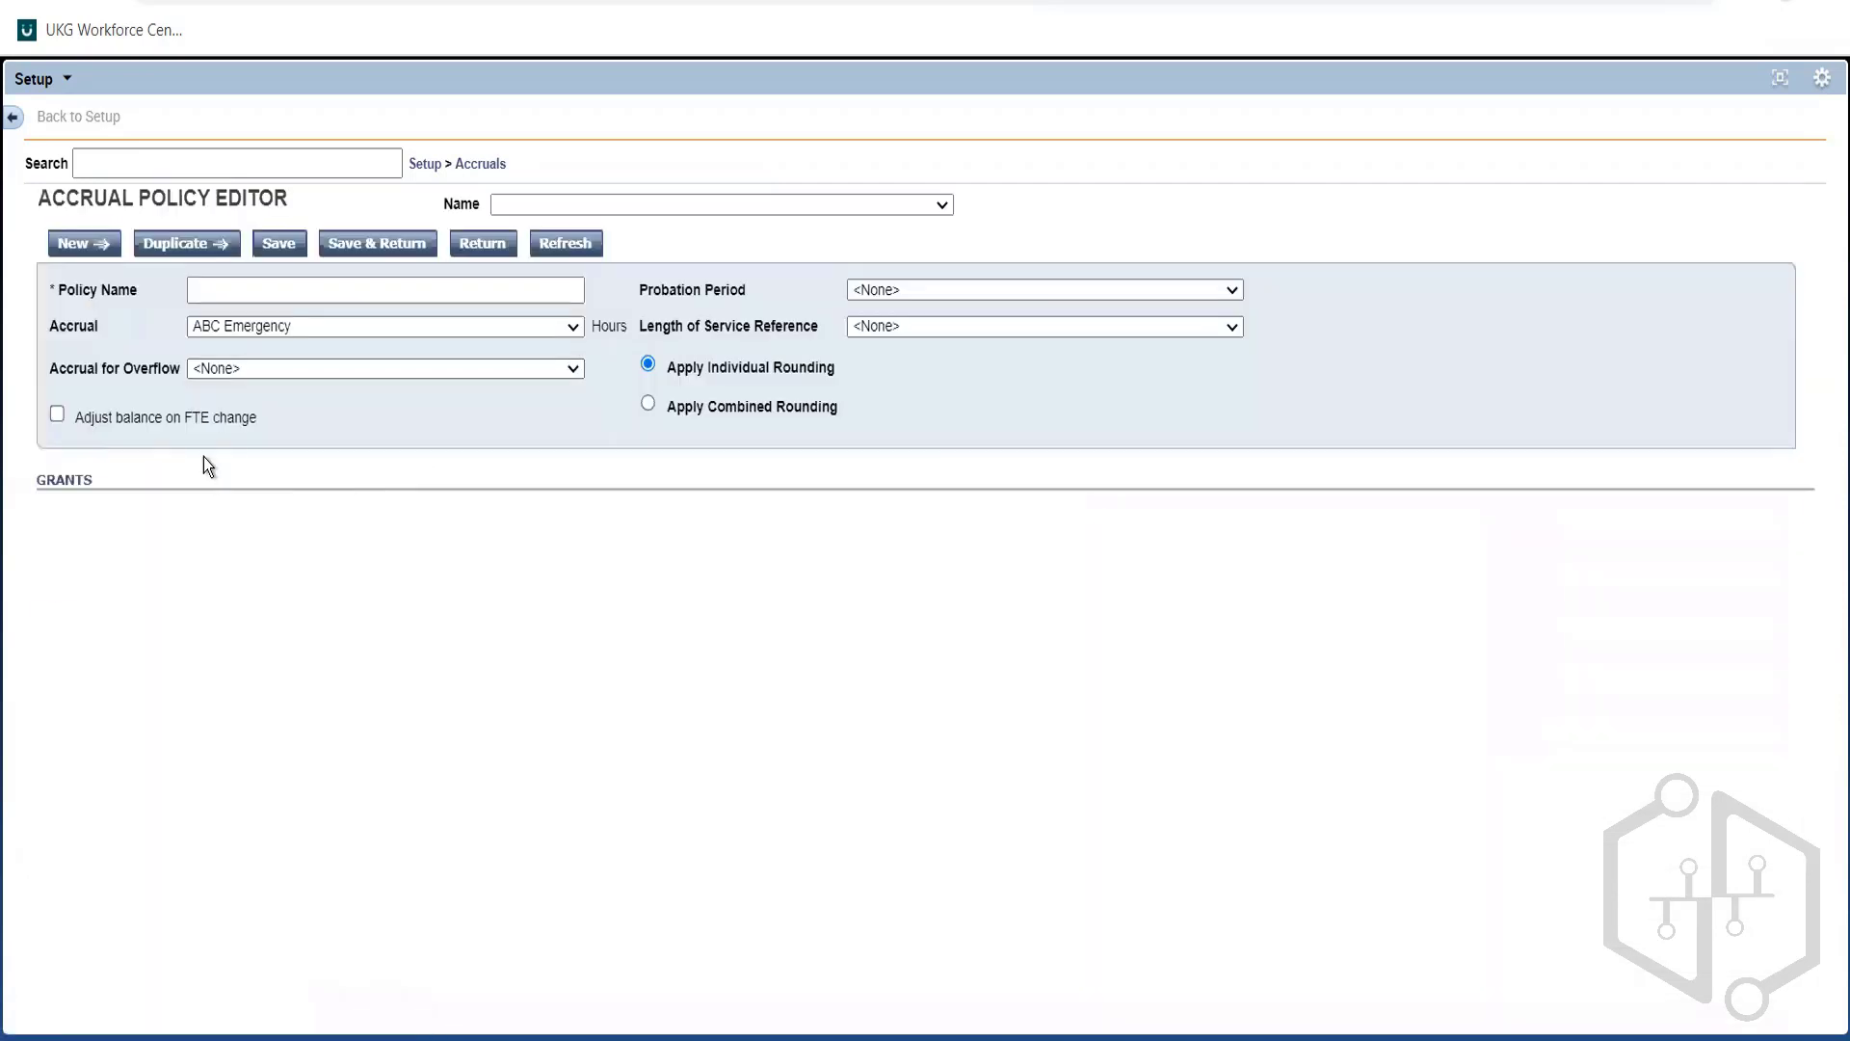
click(196, 291)
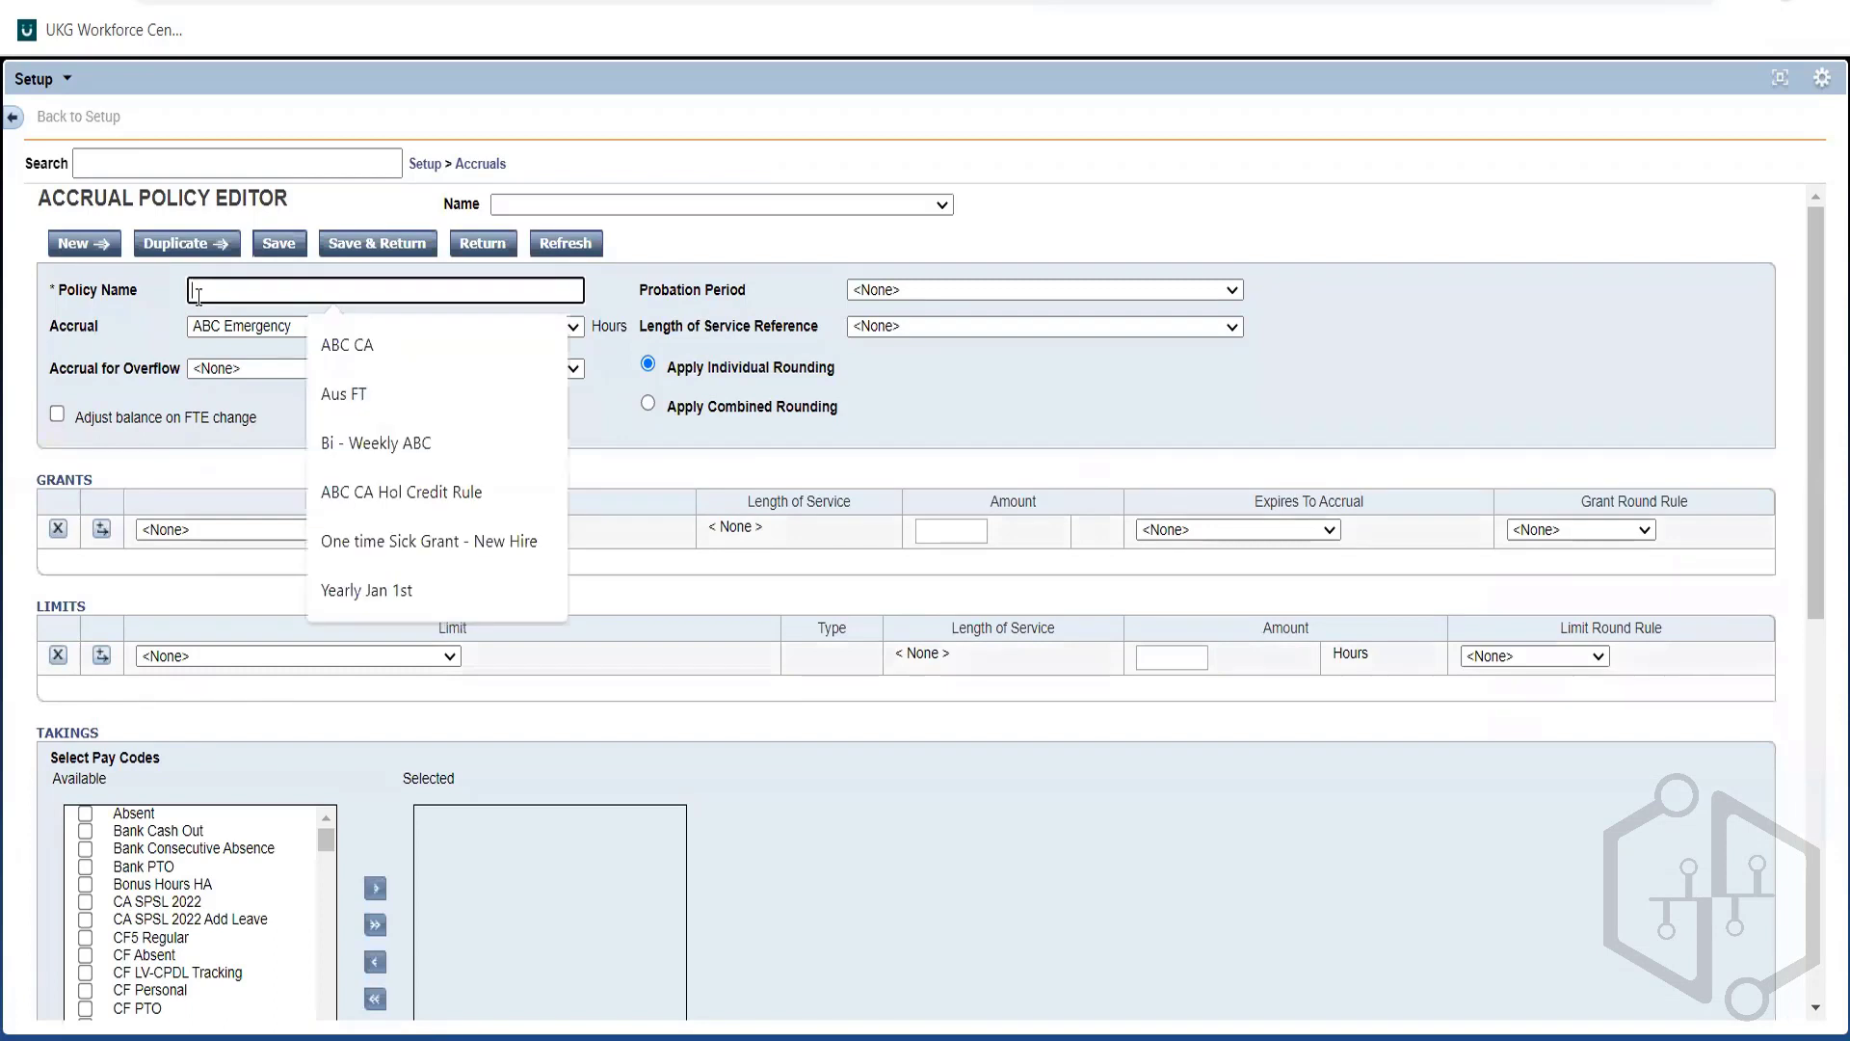
text(Aus)
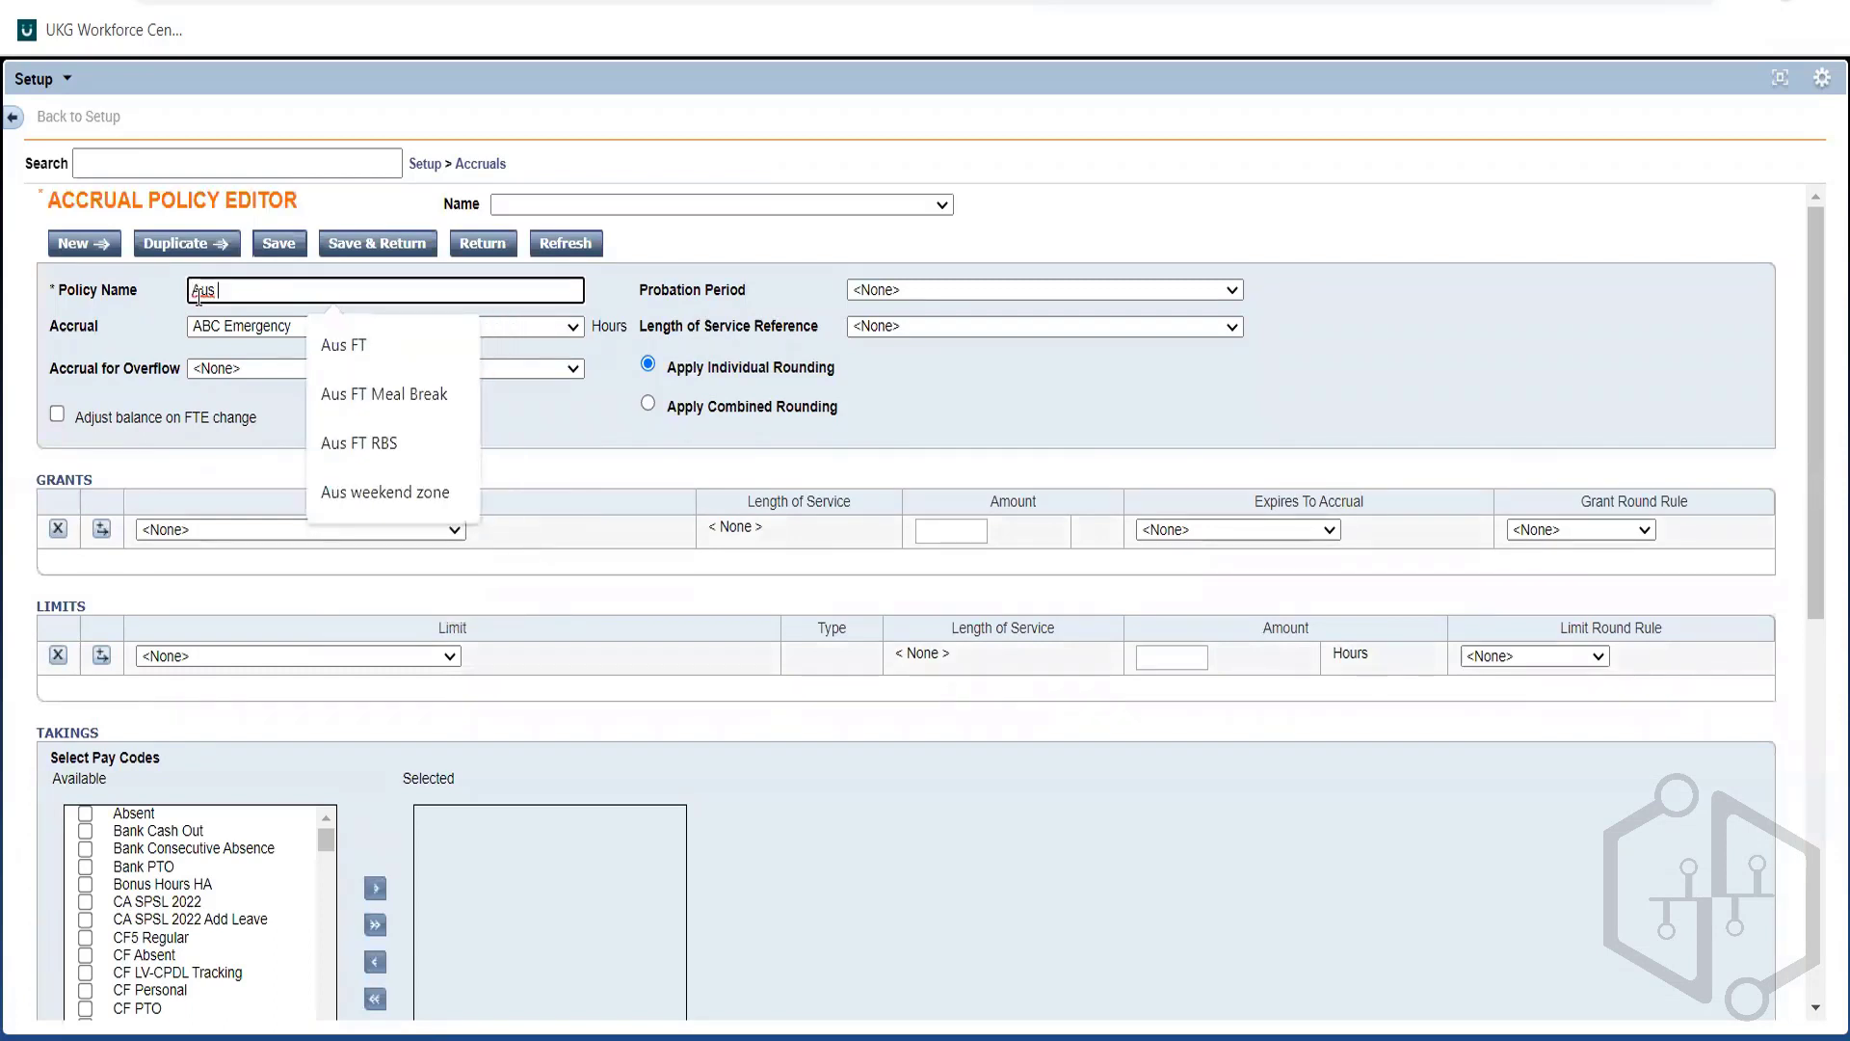
text( FT V)
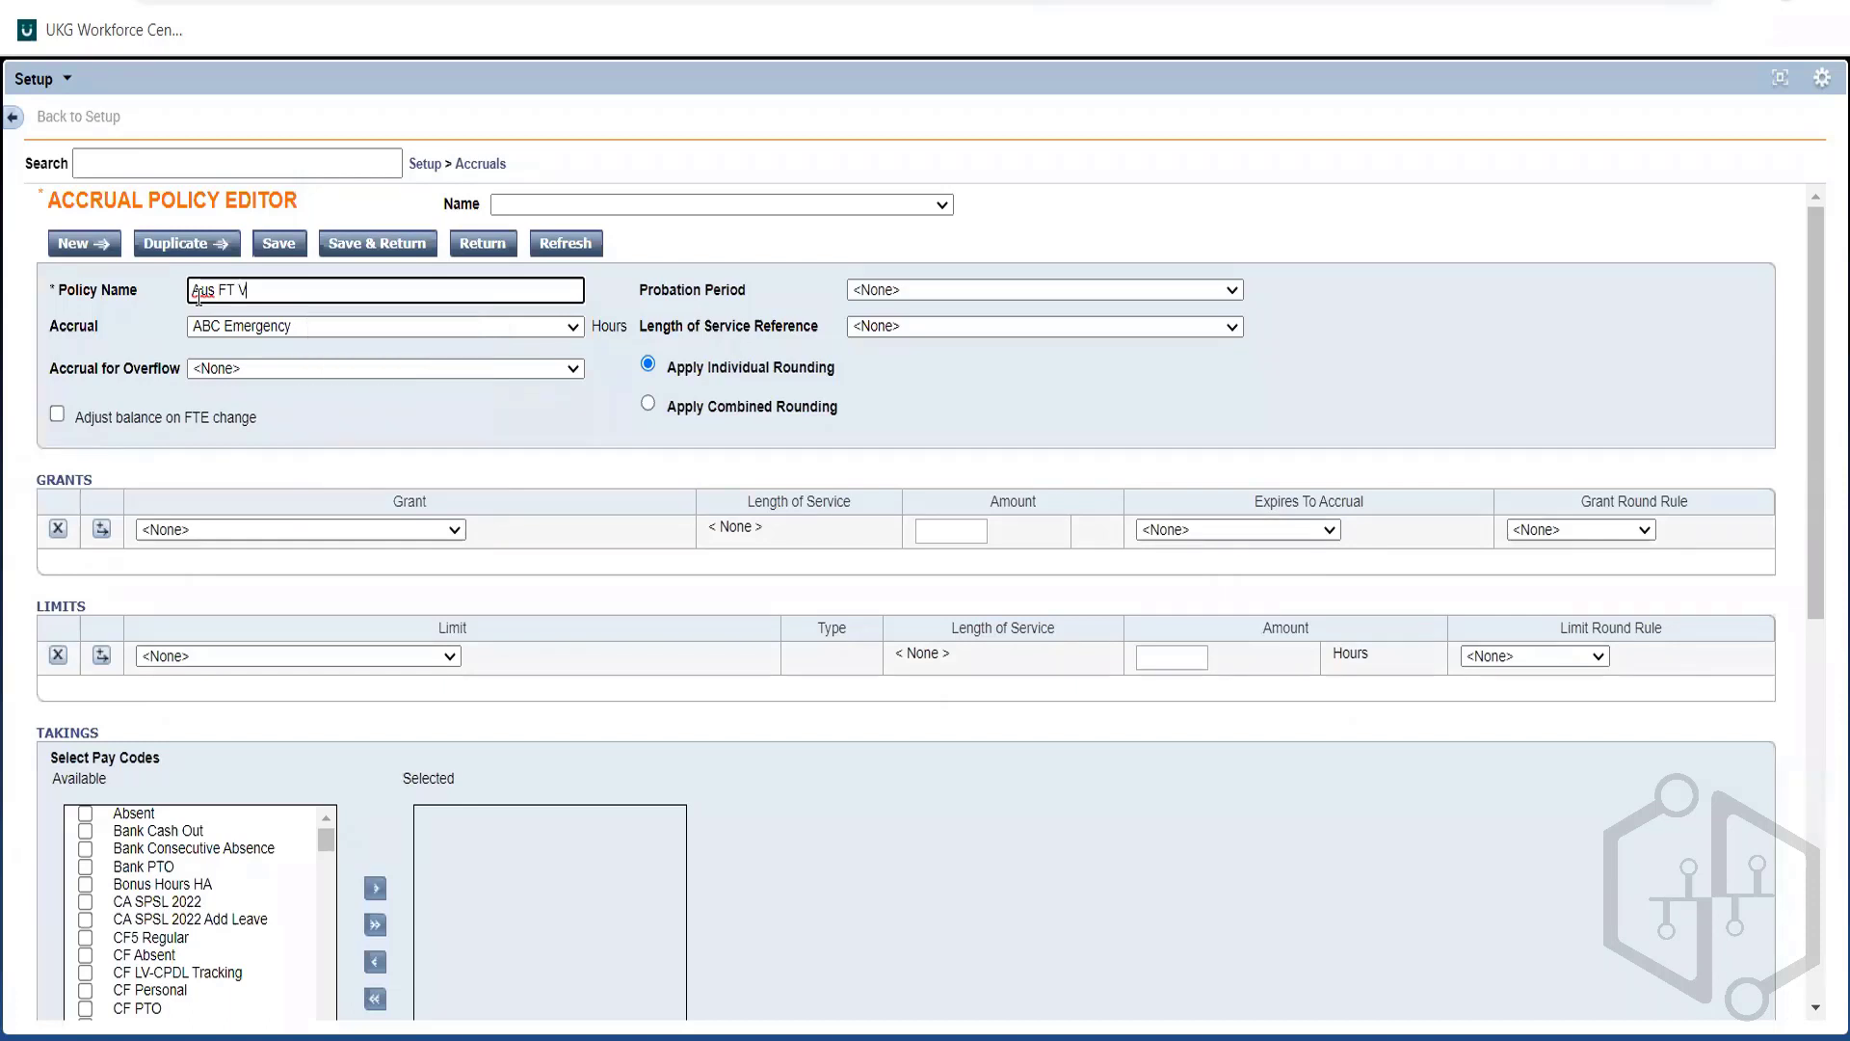
text(acation)
click(309, 407)
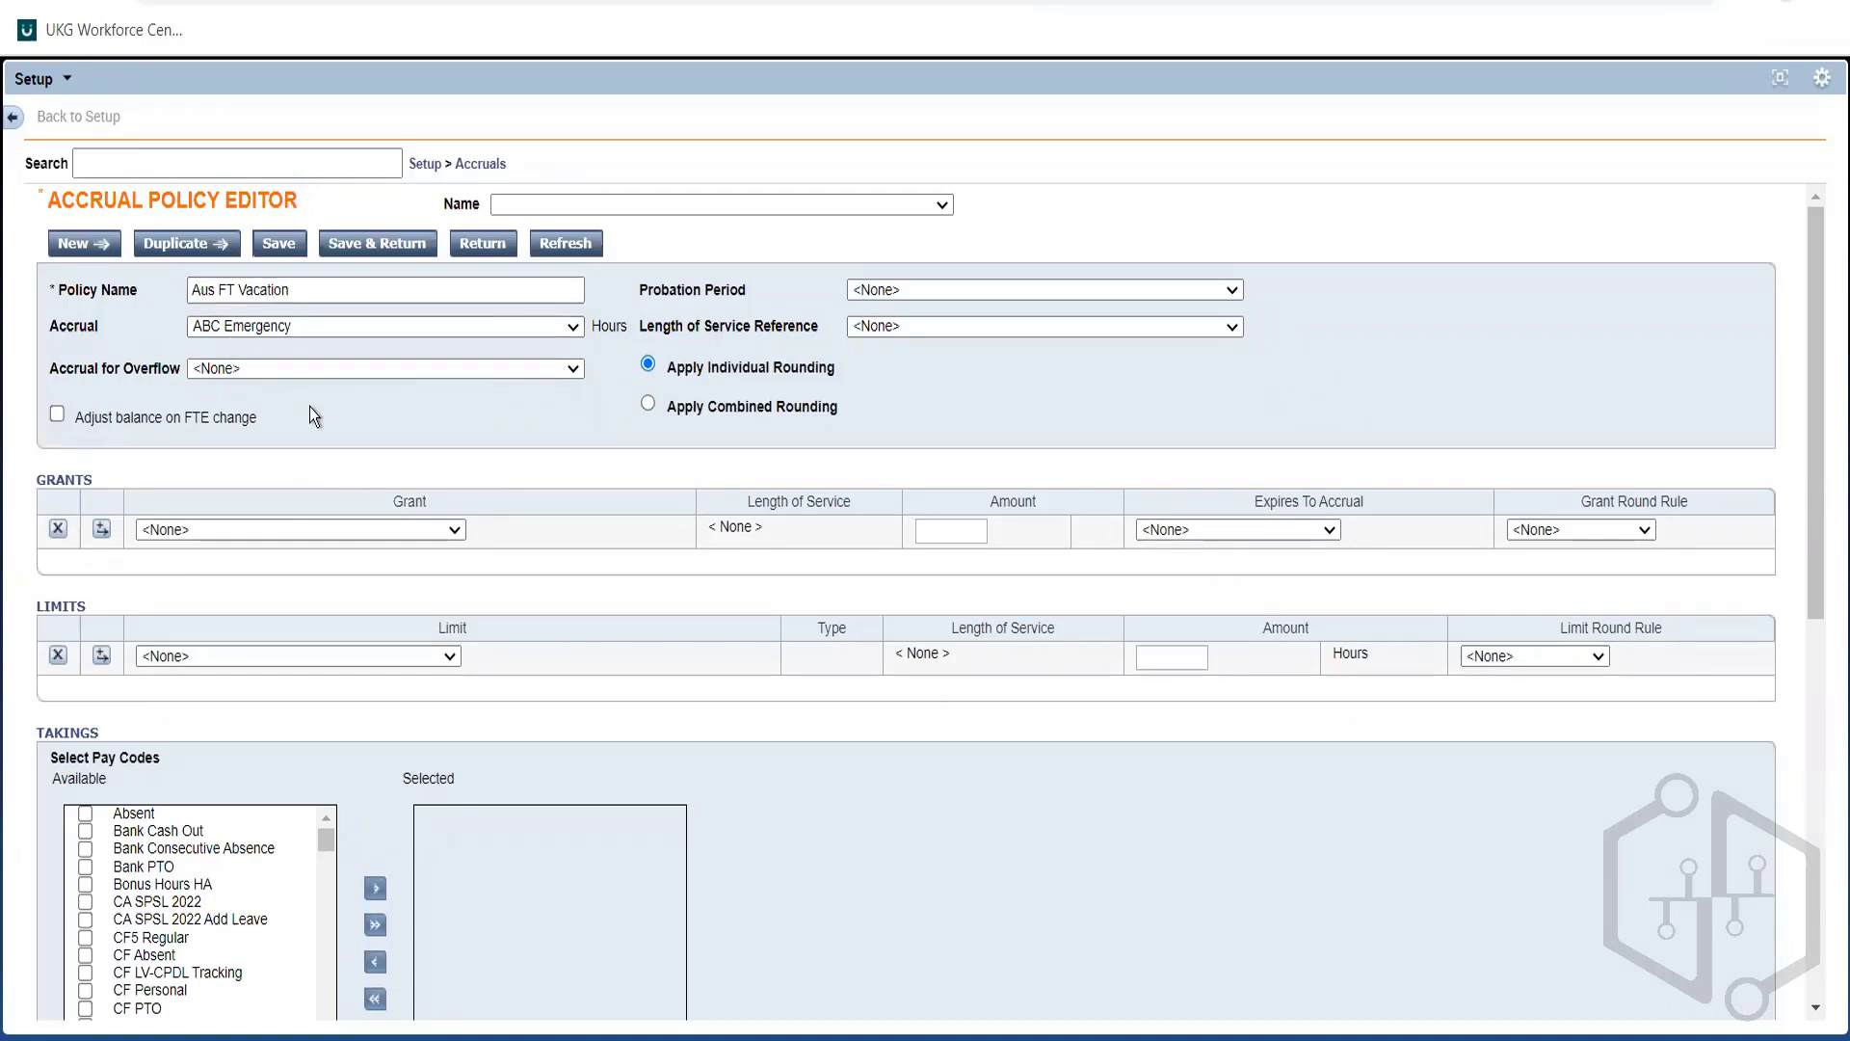
Set the policy's accrual to ABC Vacation and check it against the accrual codes noted in Notepad
click(558, 331)
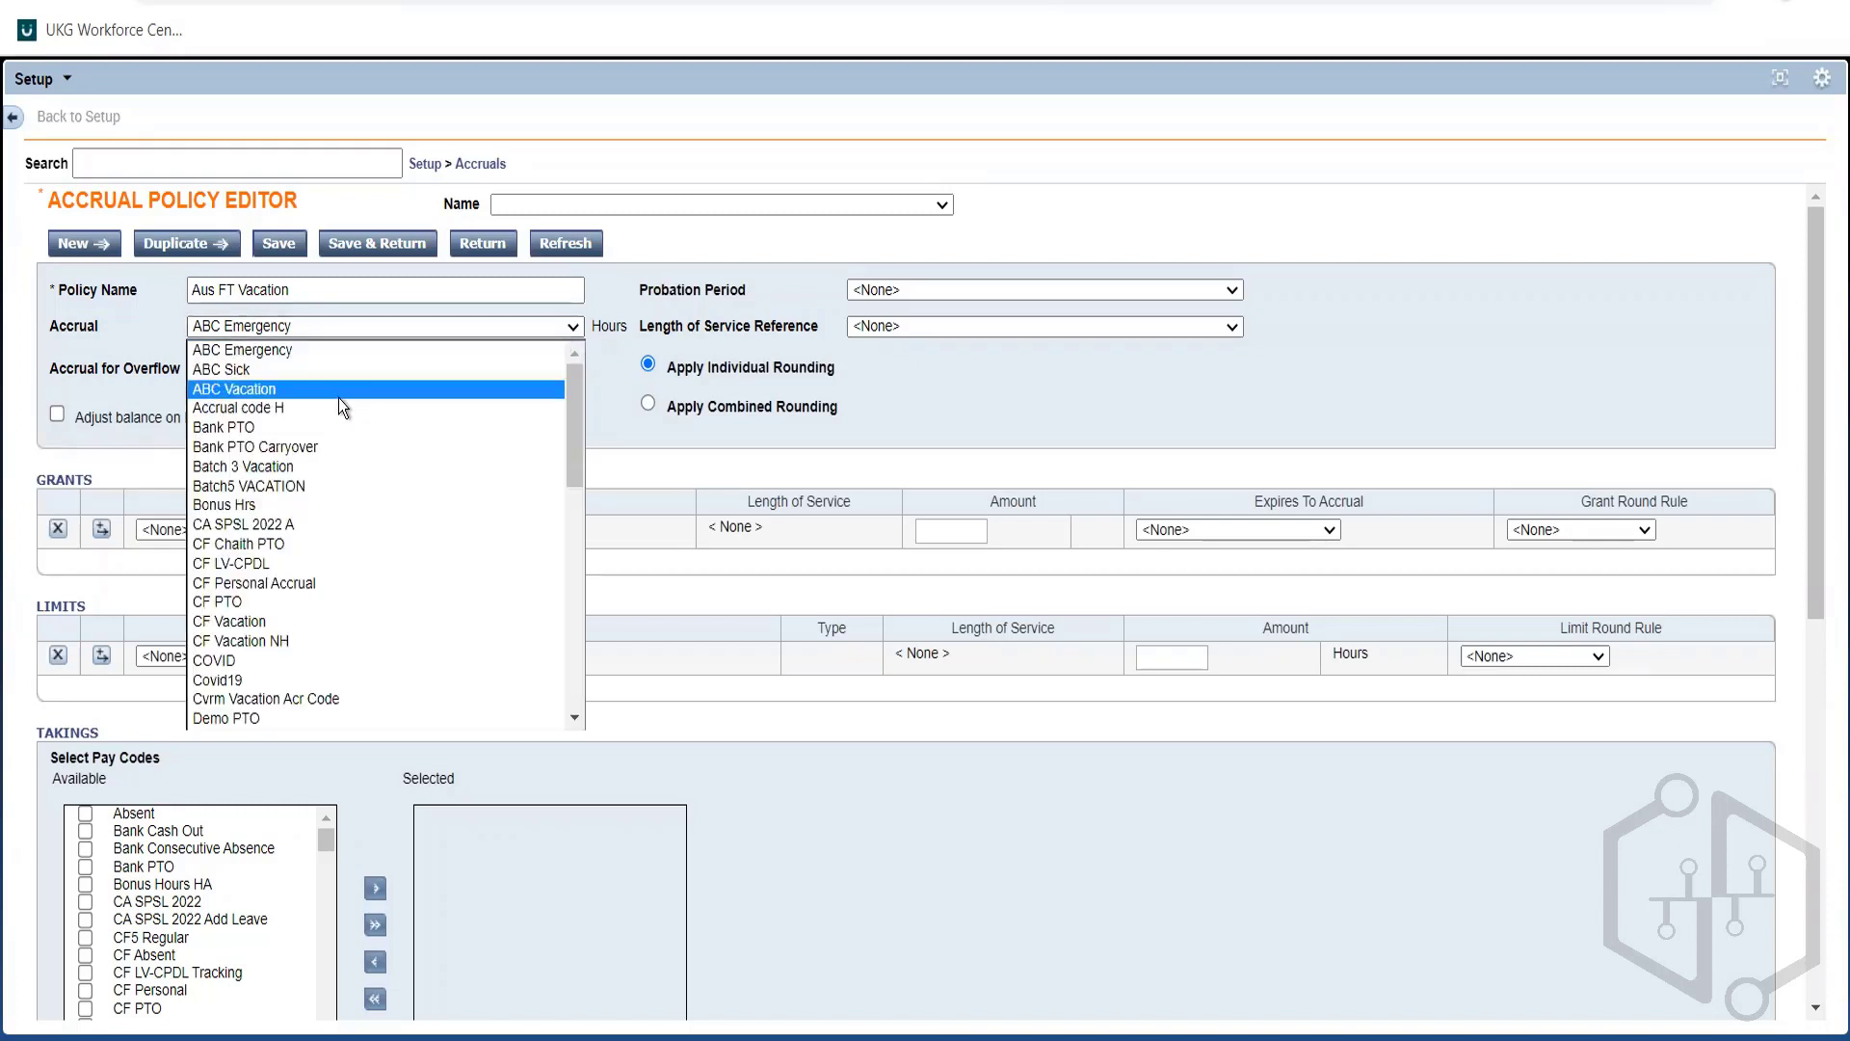
click(314, 390)
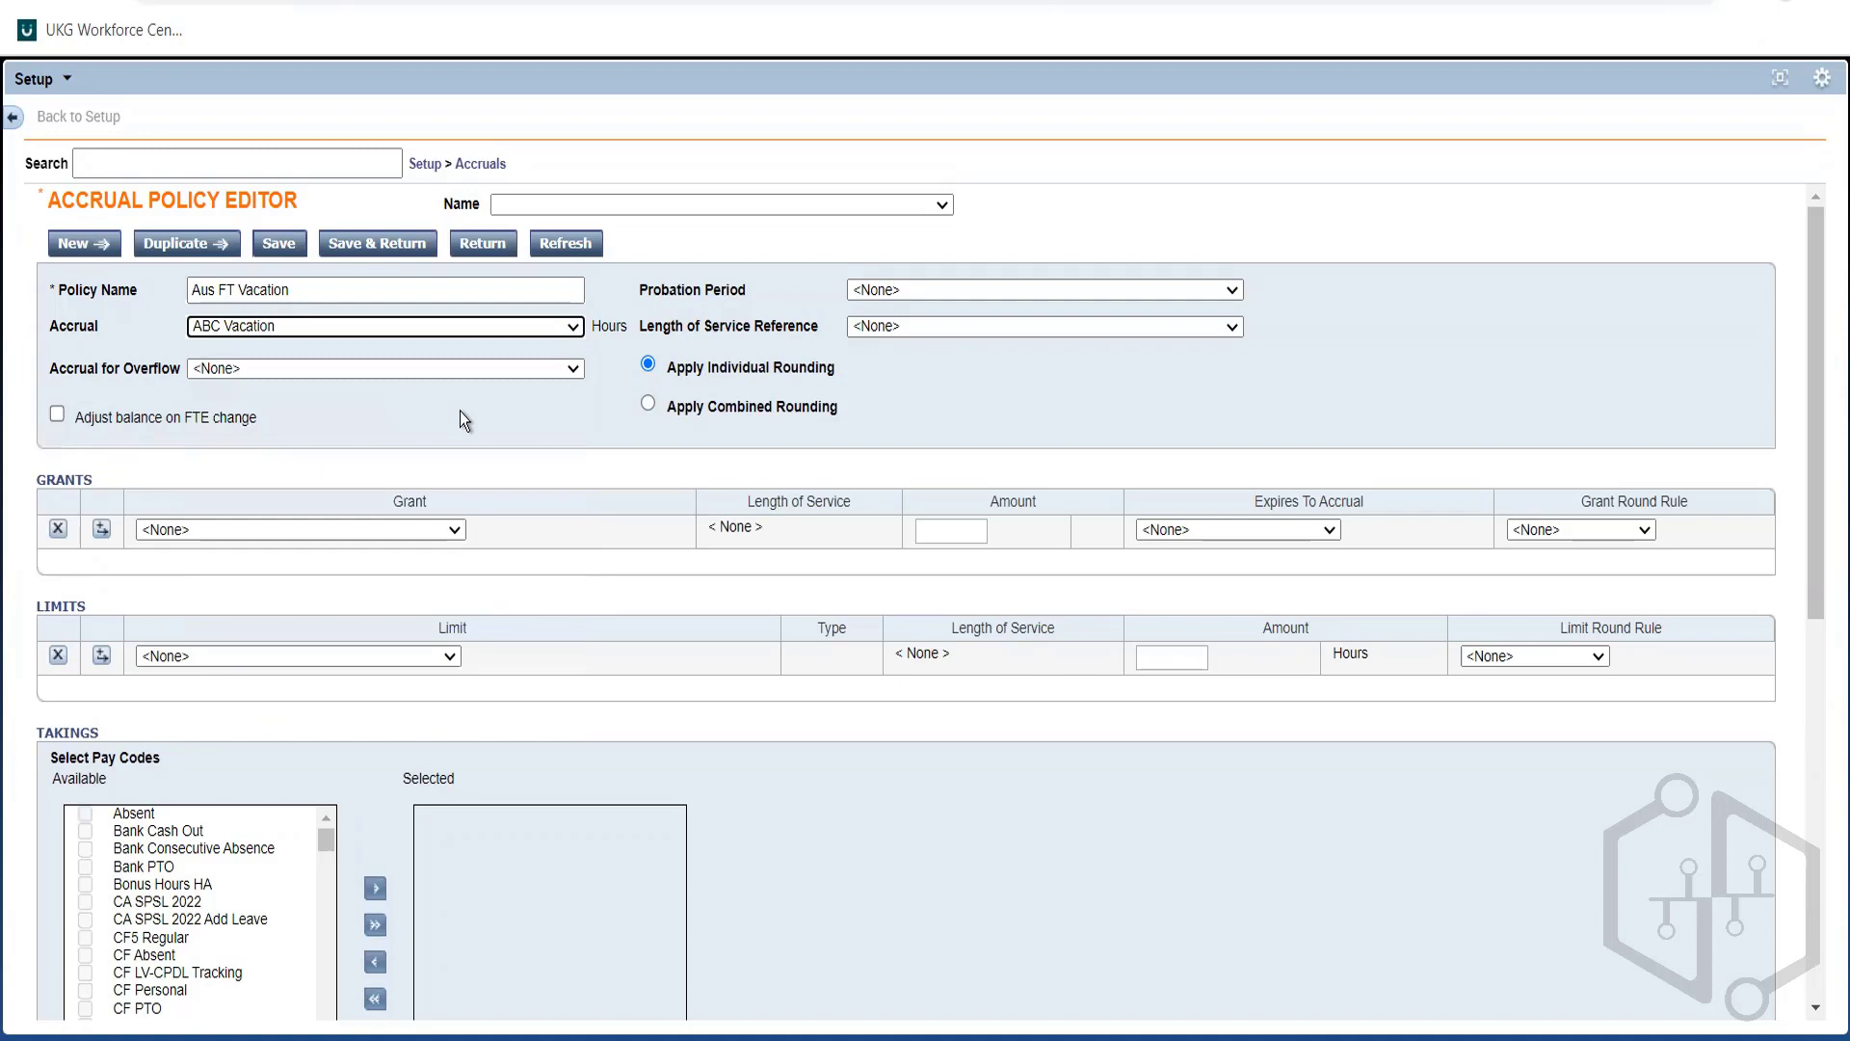
key(alt+Tab)
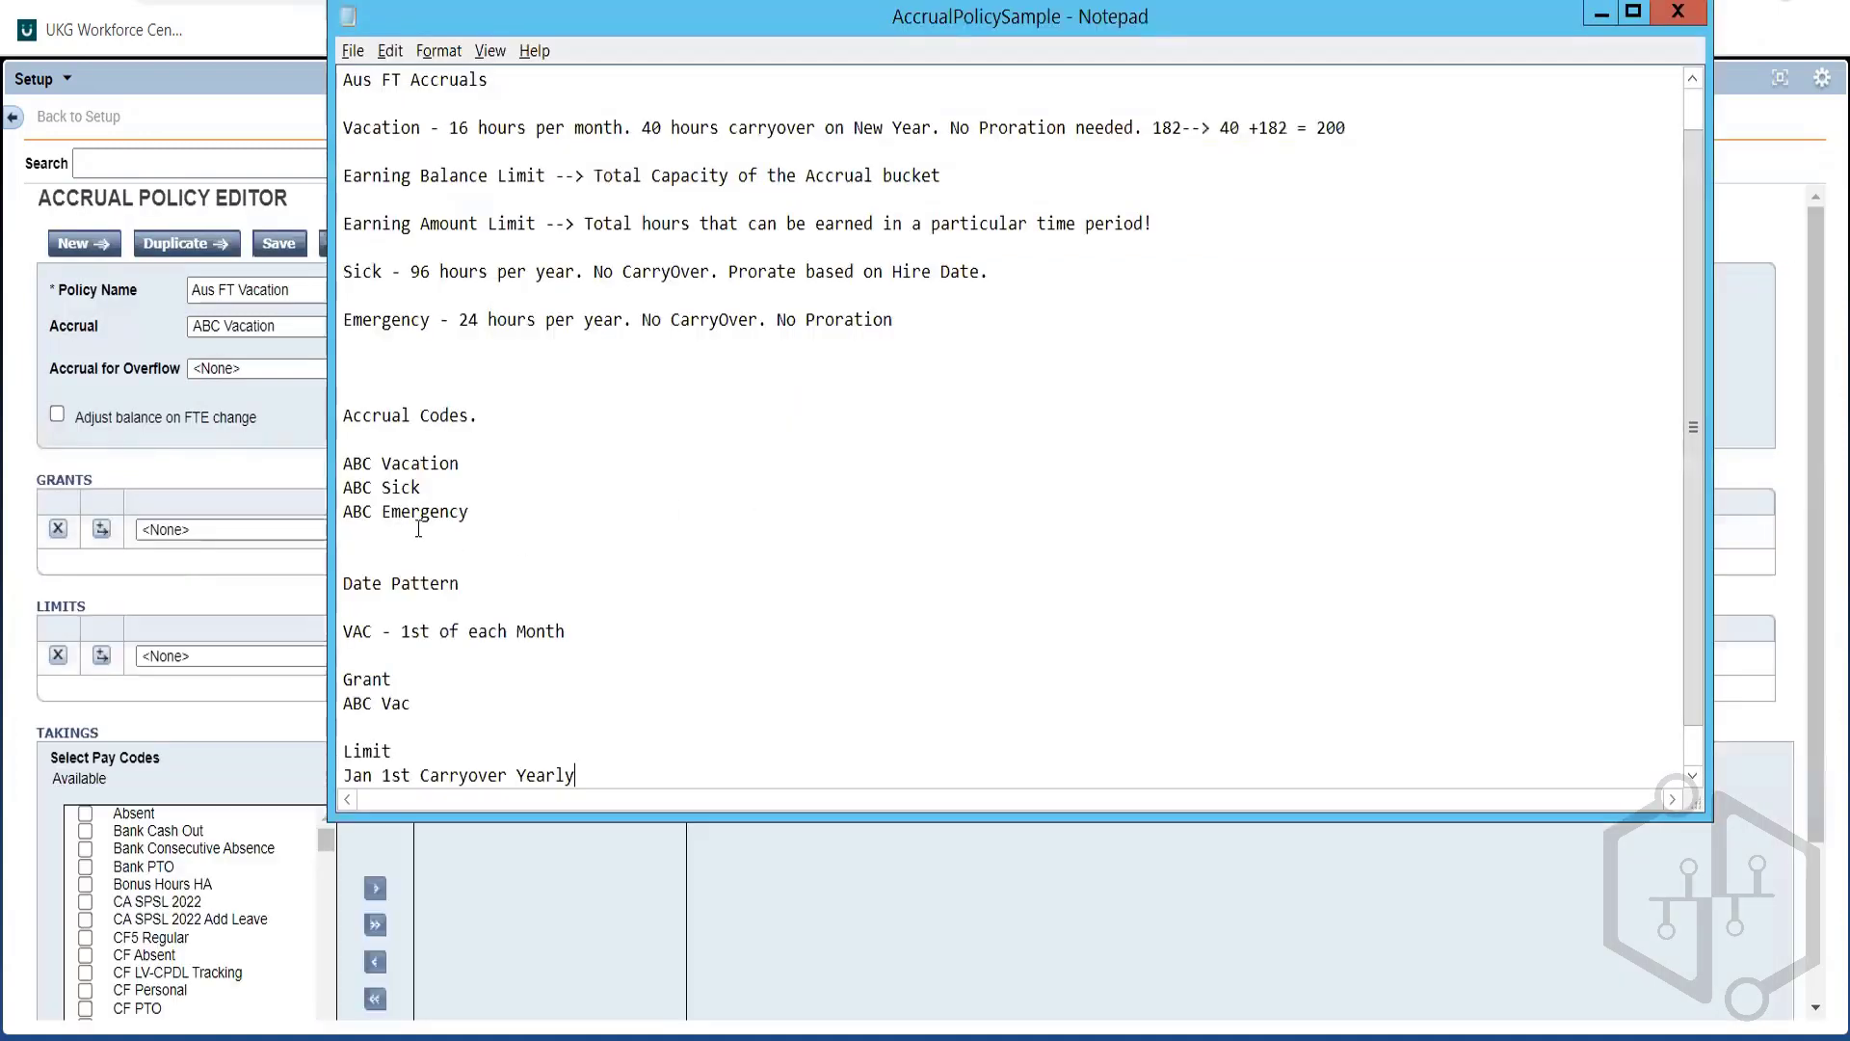
key(alt+Tab)
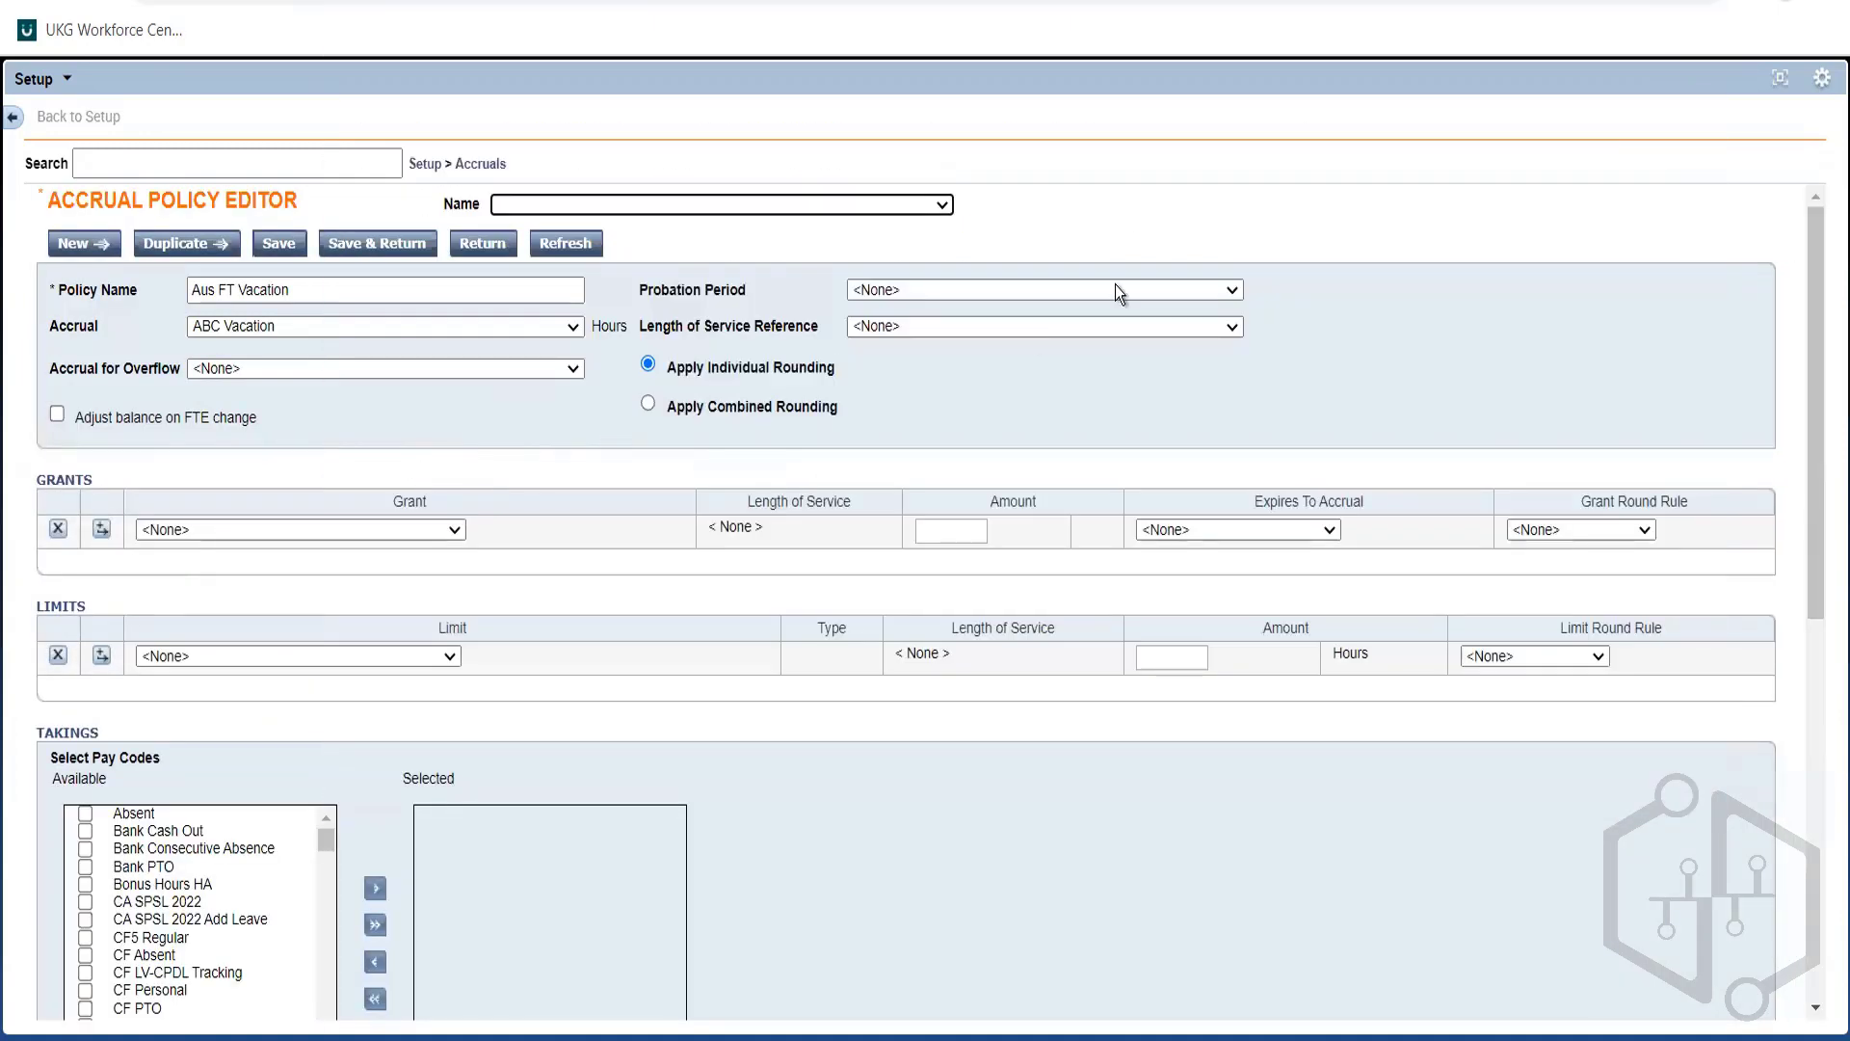
Review the choices for Probation Period and Length of Service Reference, leaving both at None
click(991, 285)
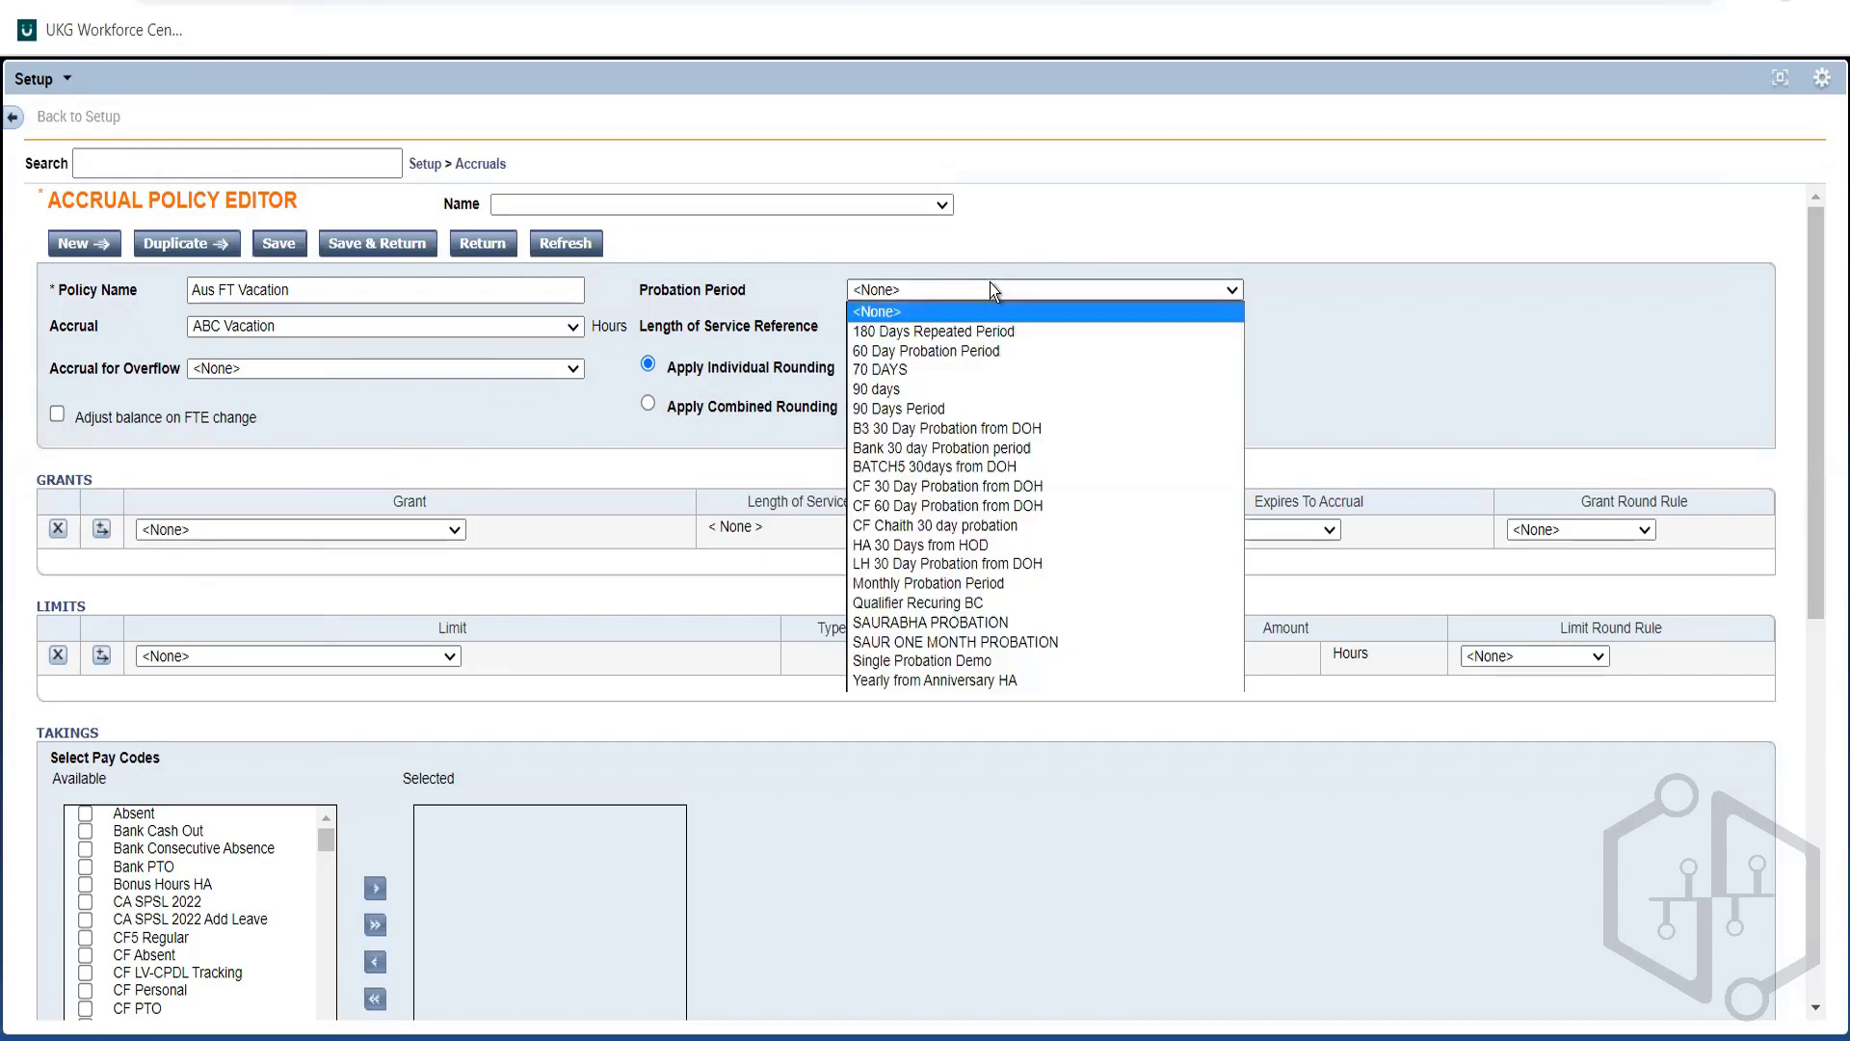
click(991, 286)
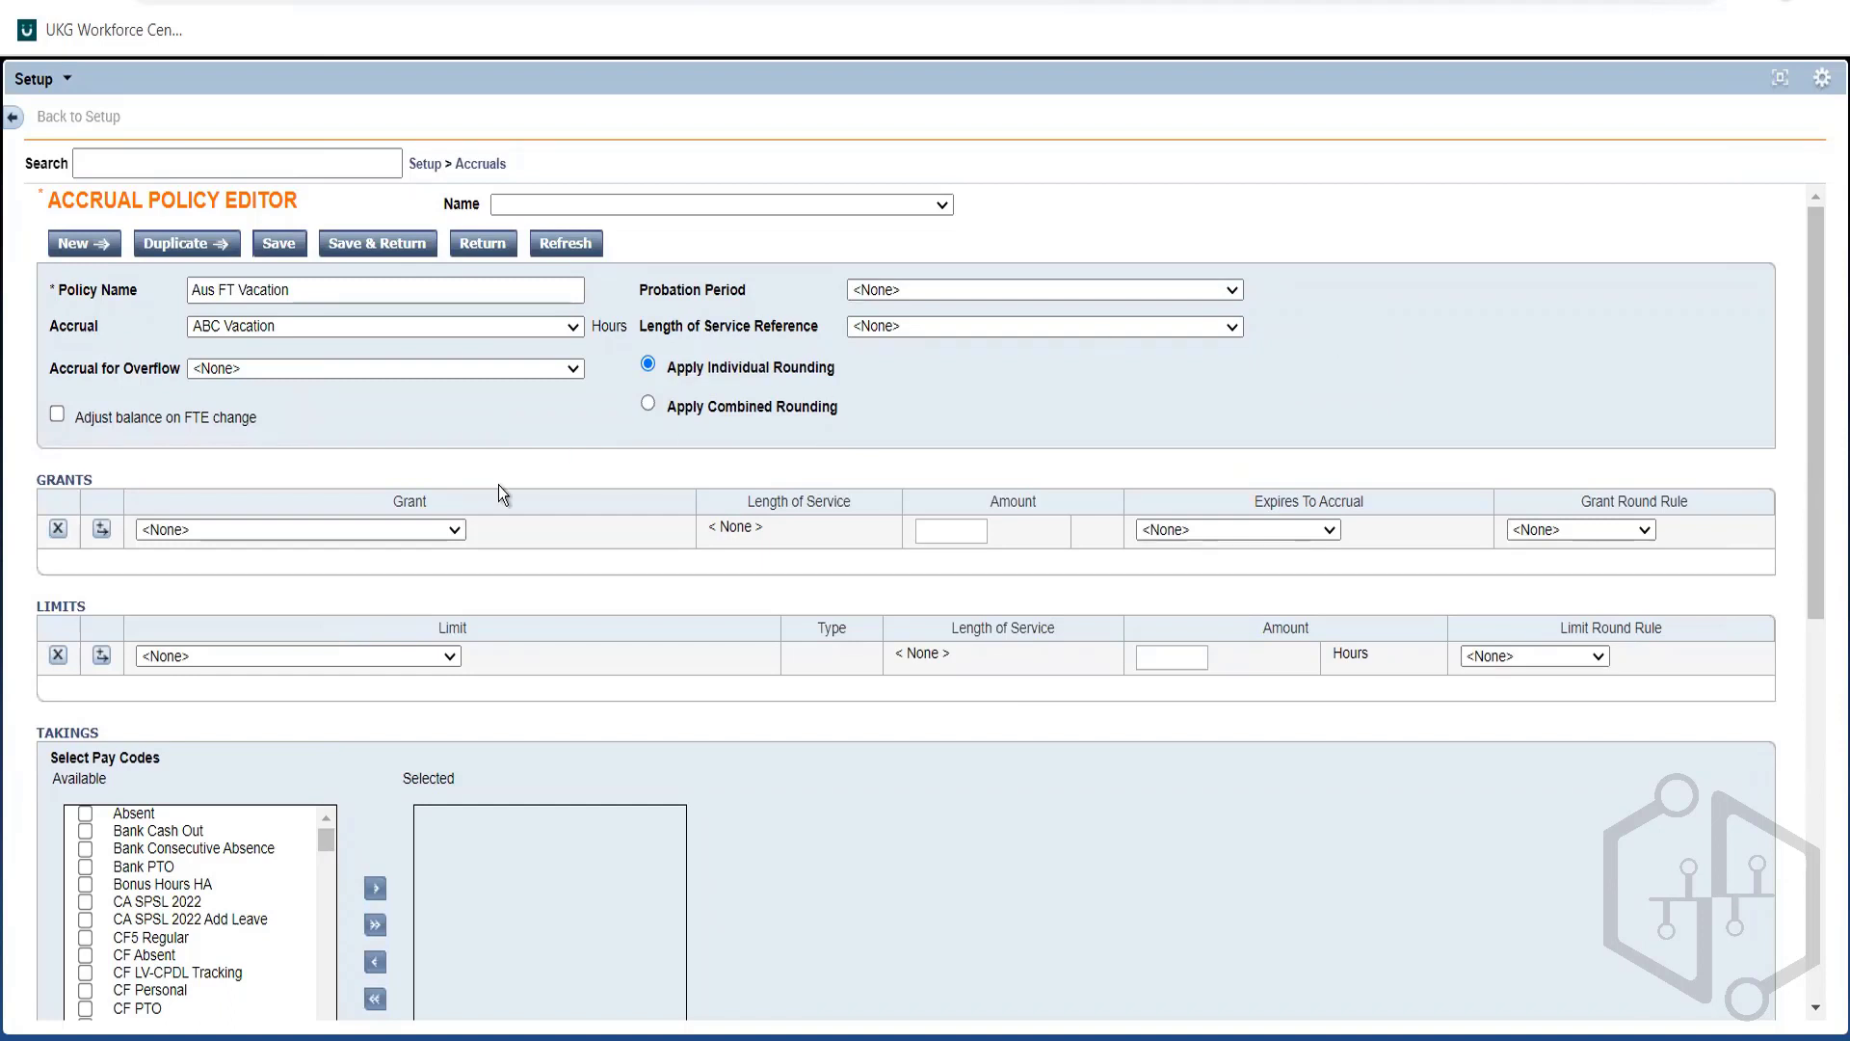
click(921, 326)
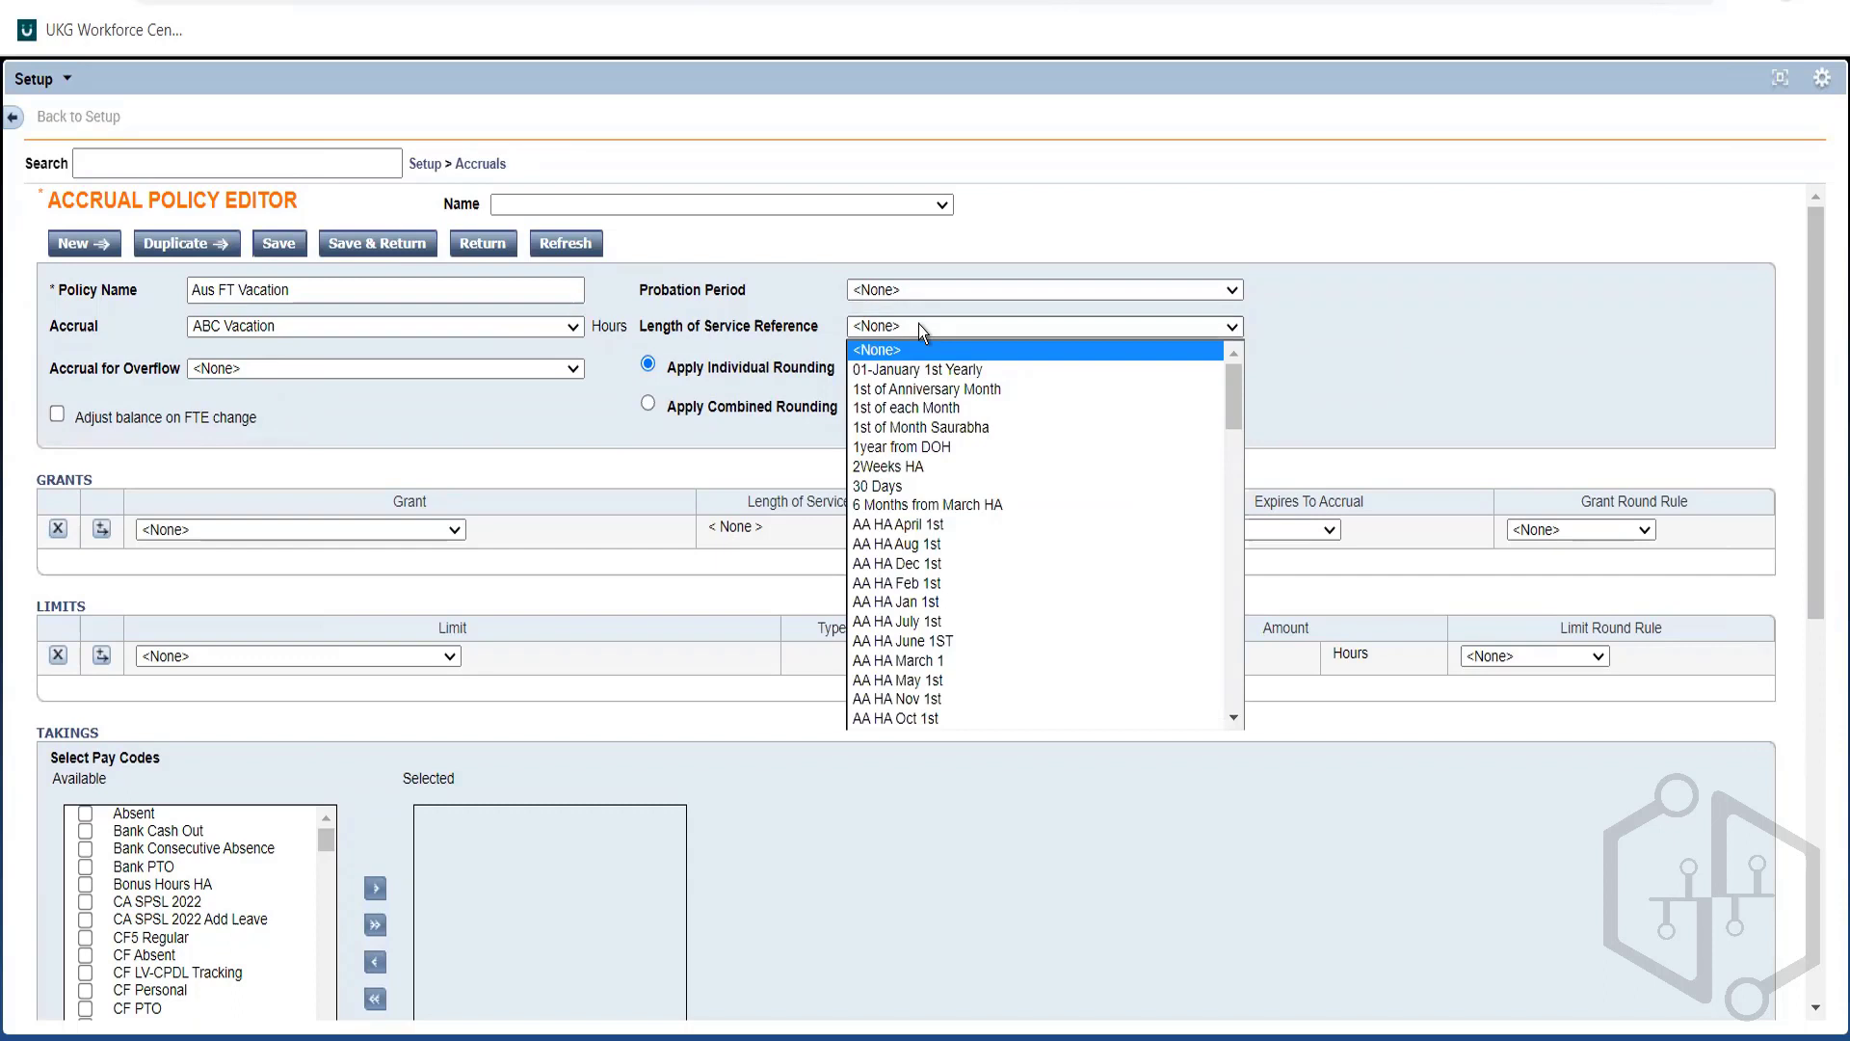
click(1315, 327)
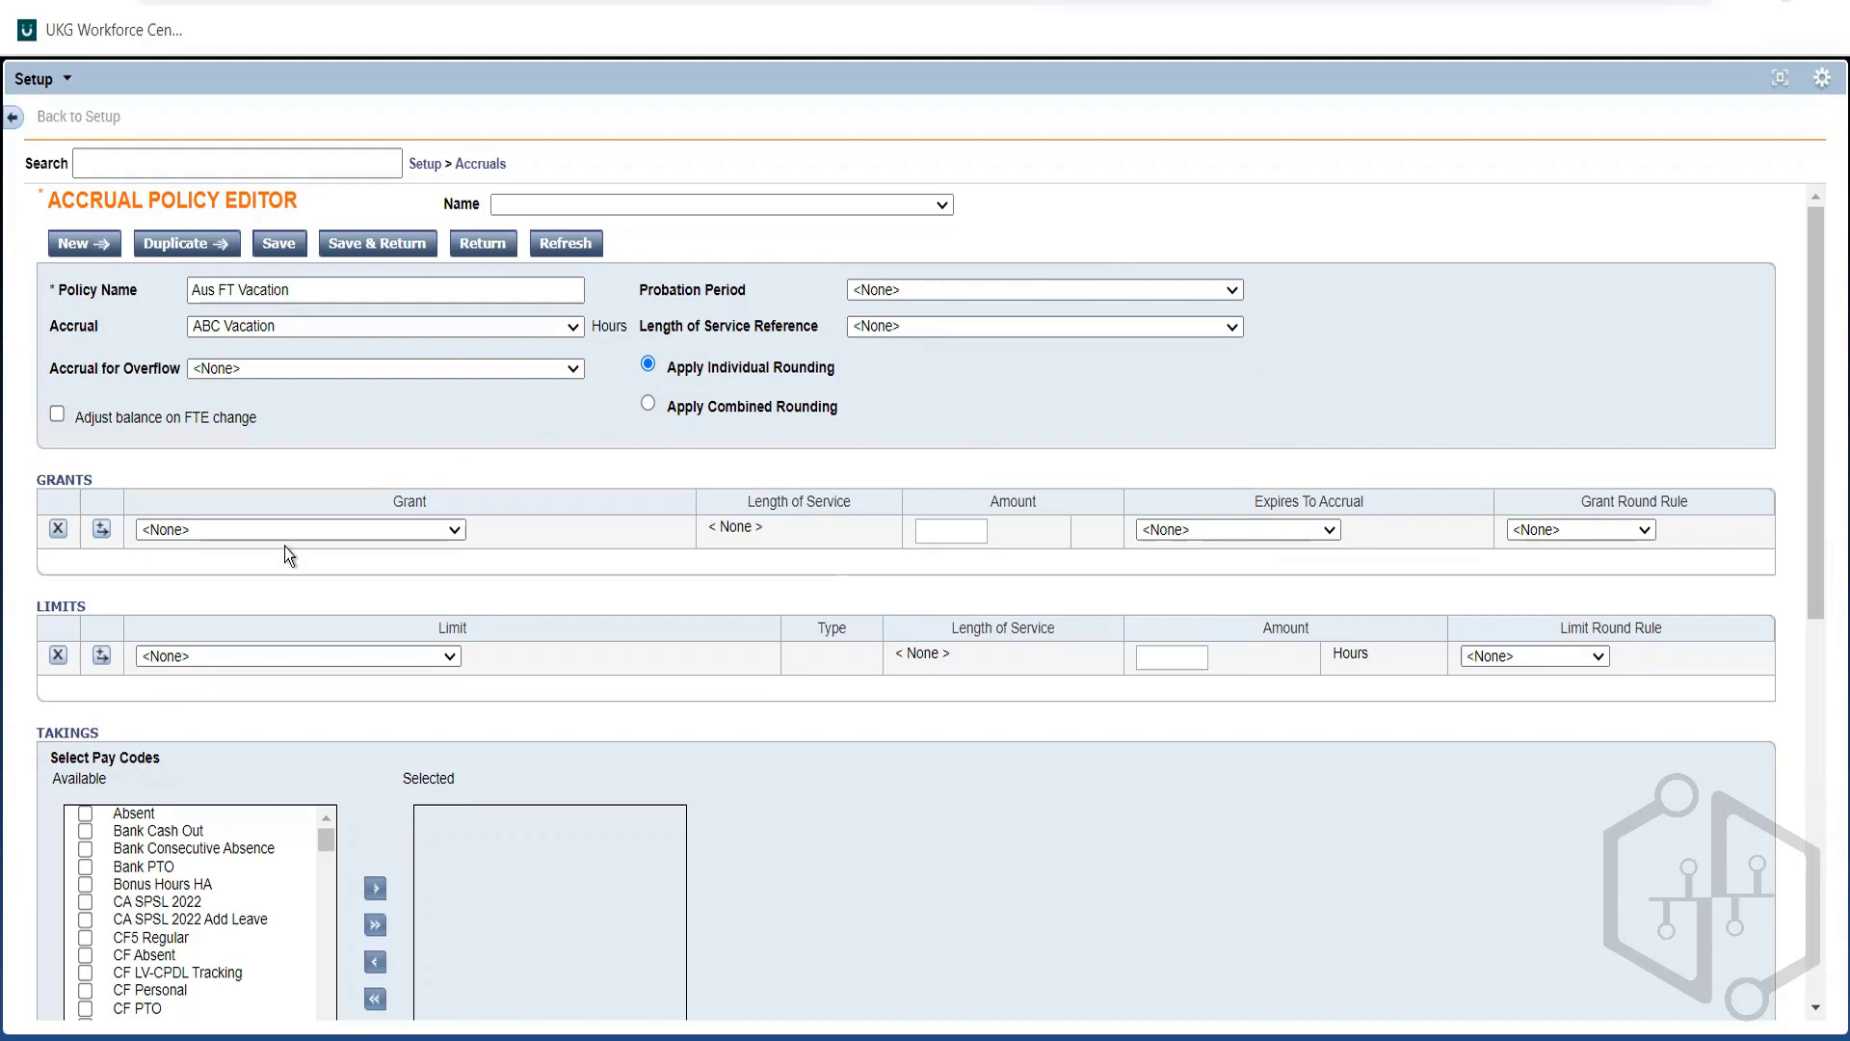
Add the ABC Vac grant to the policy, checking its name in the Notepad notes, with an amount of 16 hours
click(351, 528)
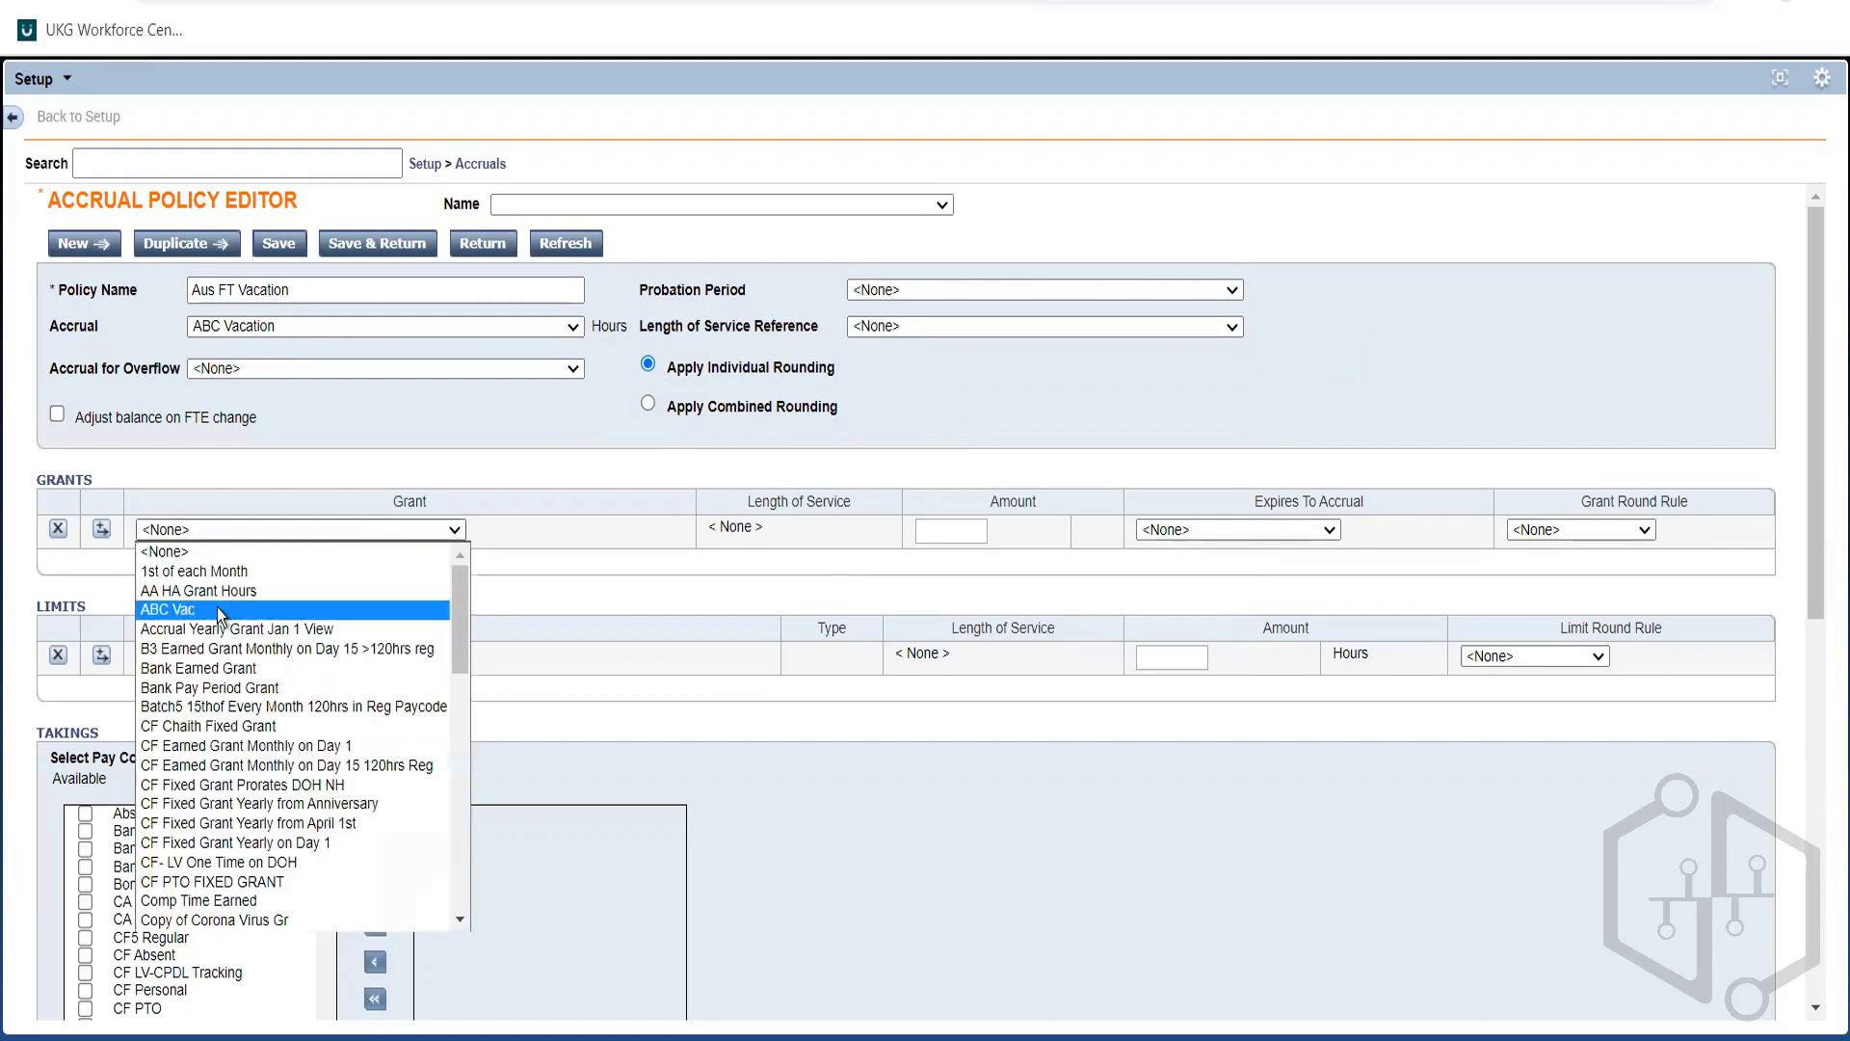
key(alt+Tab)
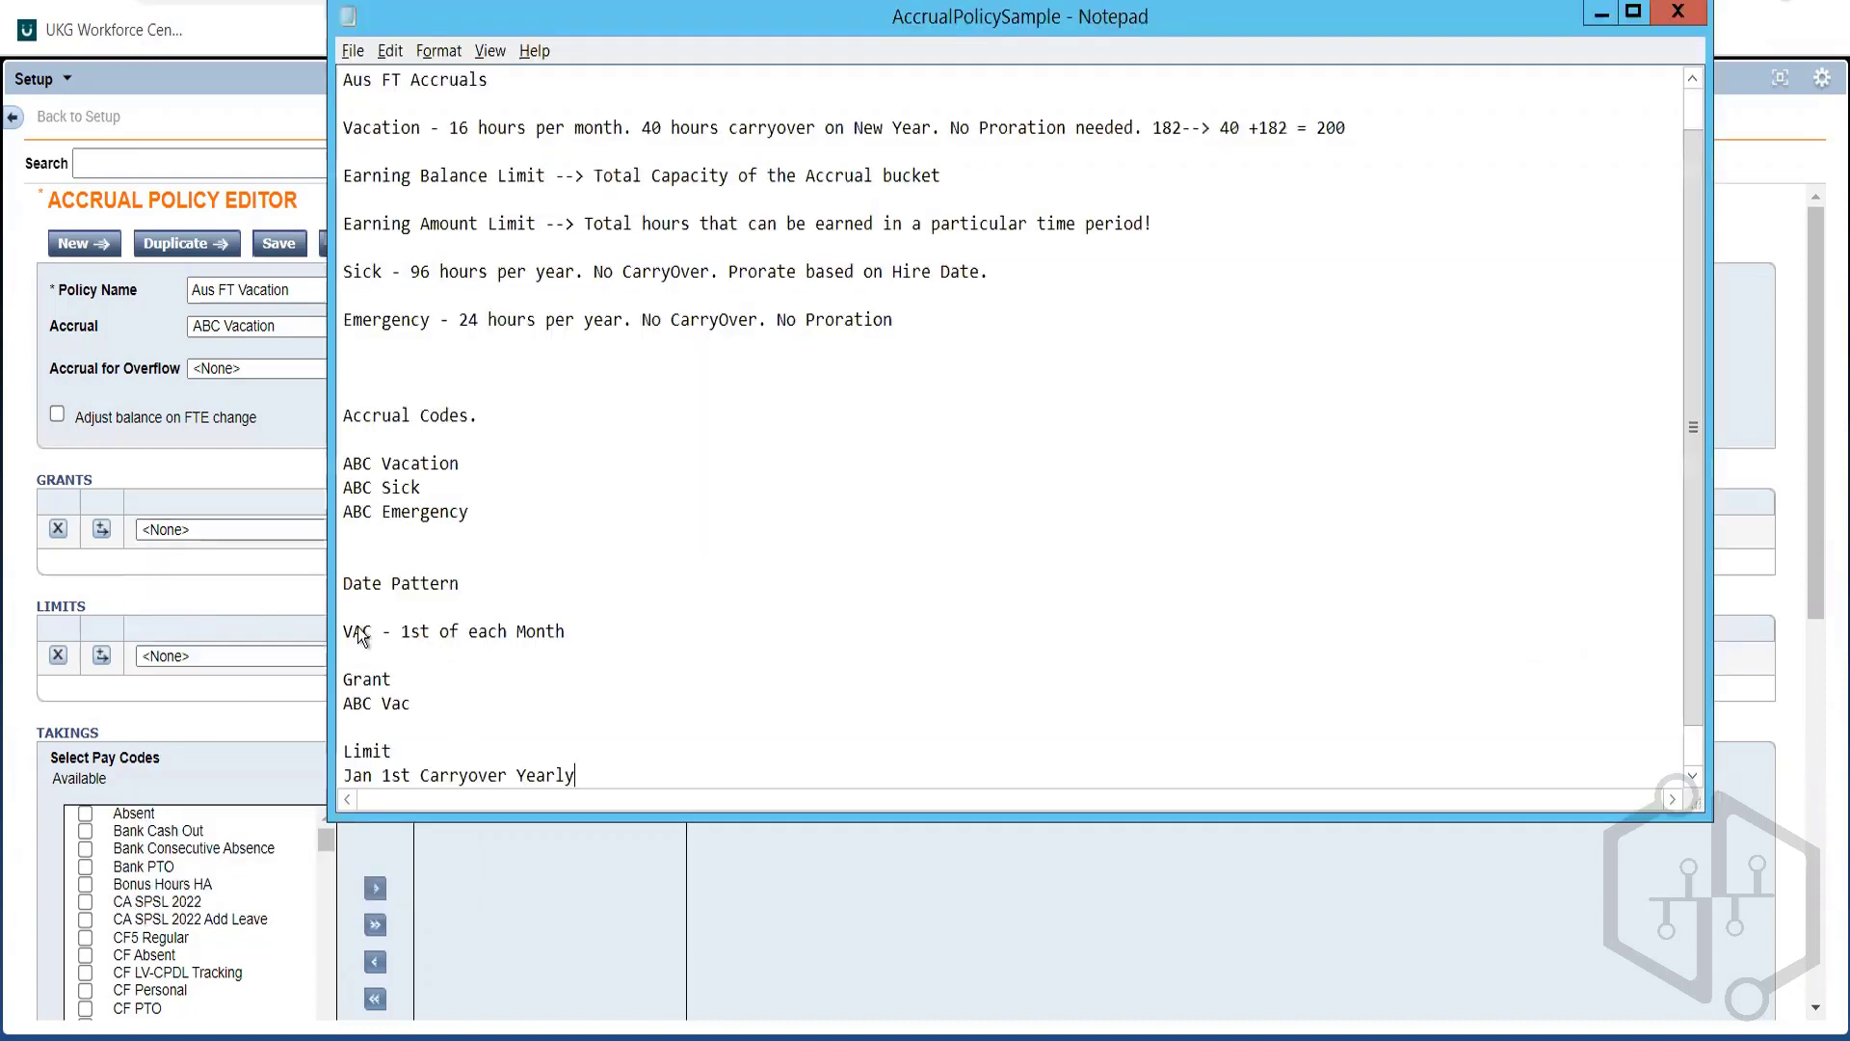
key(alt+Tab)
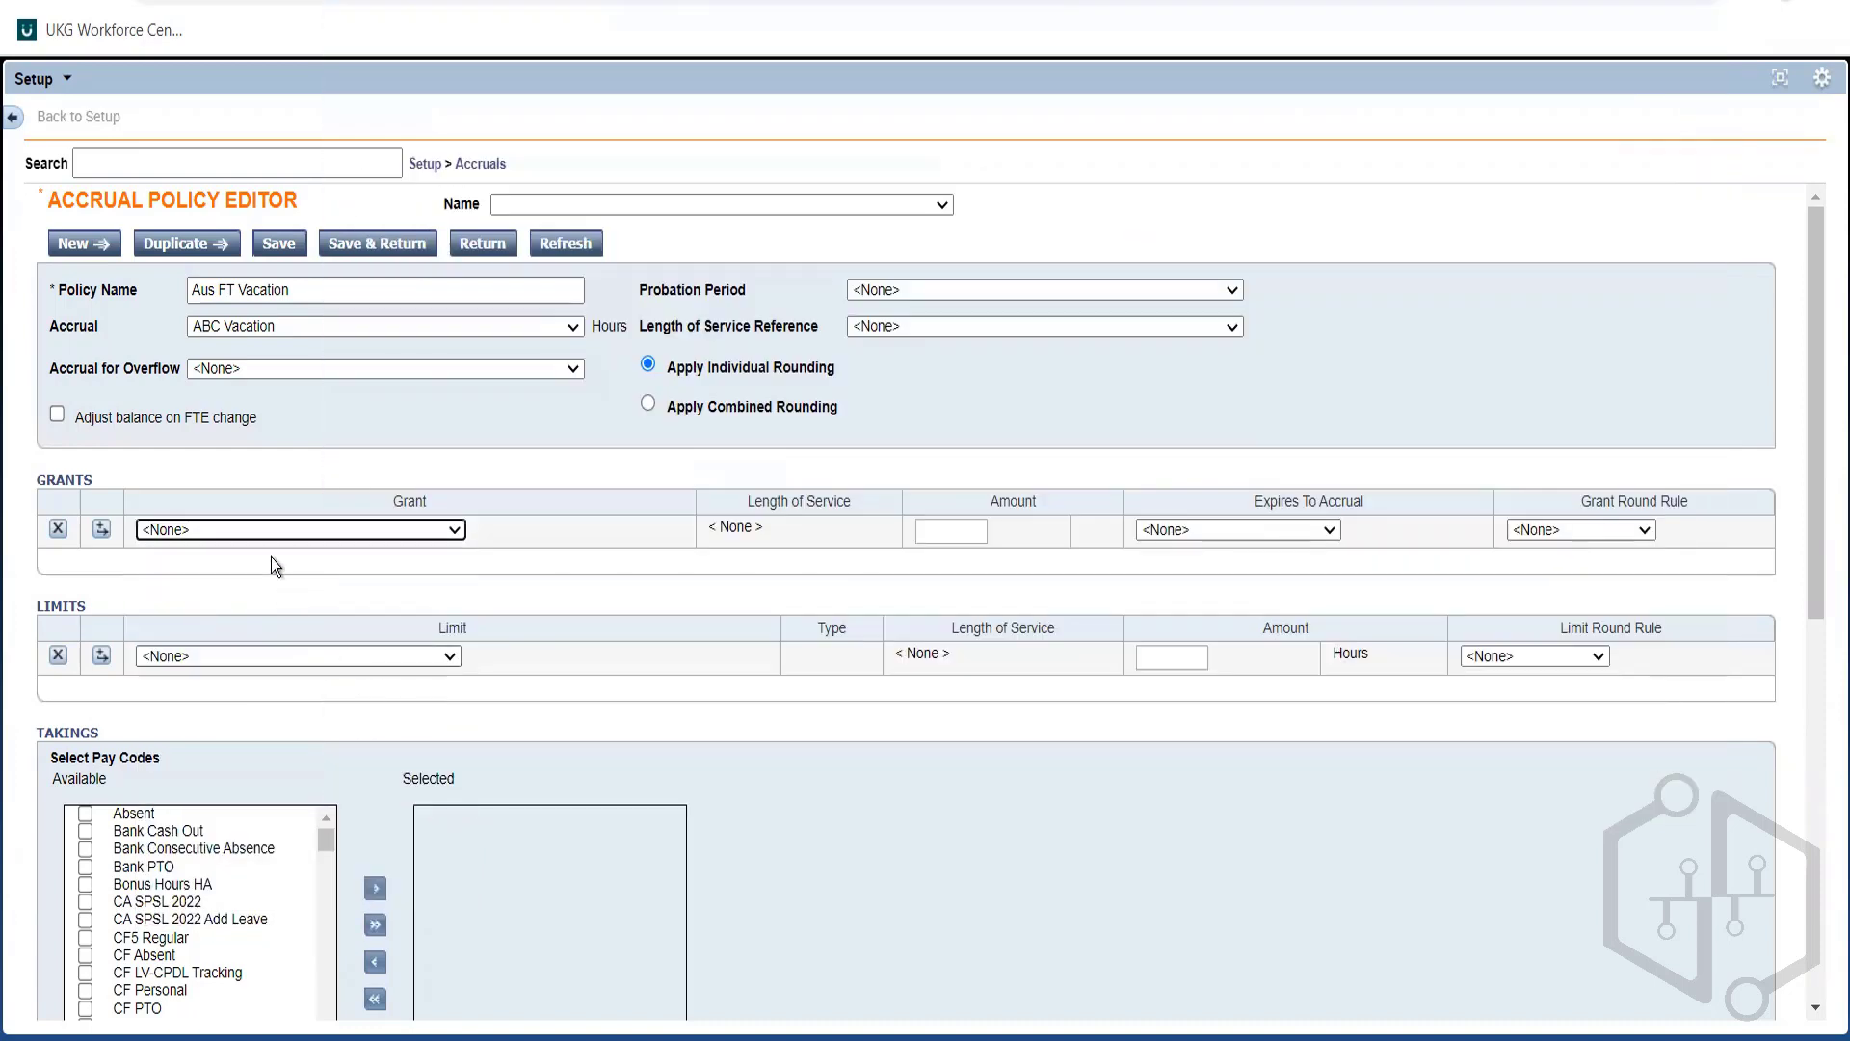
click(258, 530)
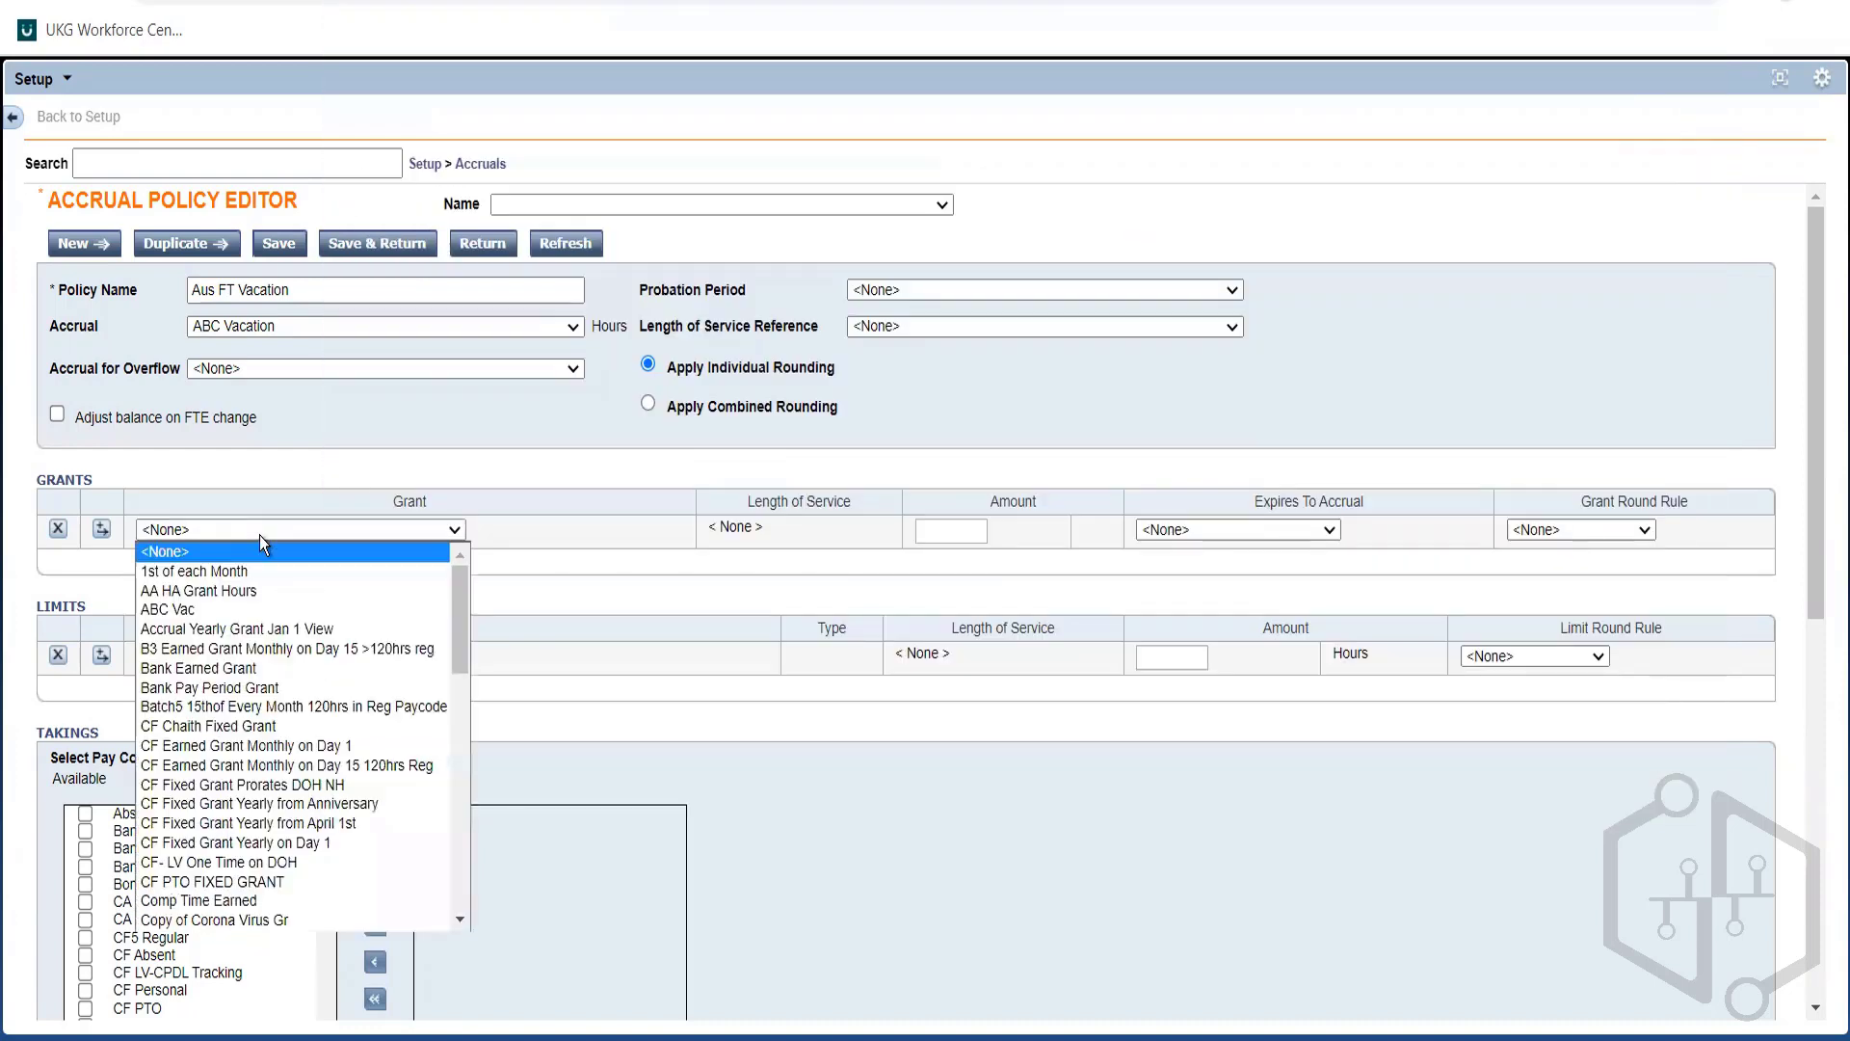
click(177, 605)
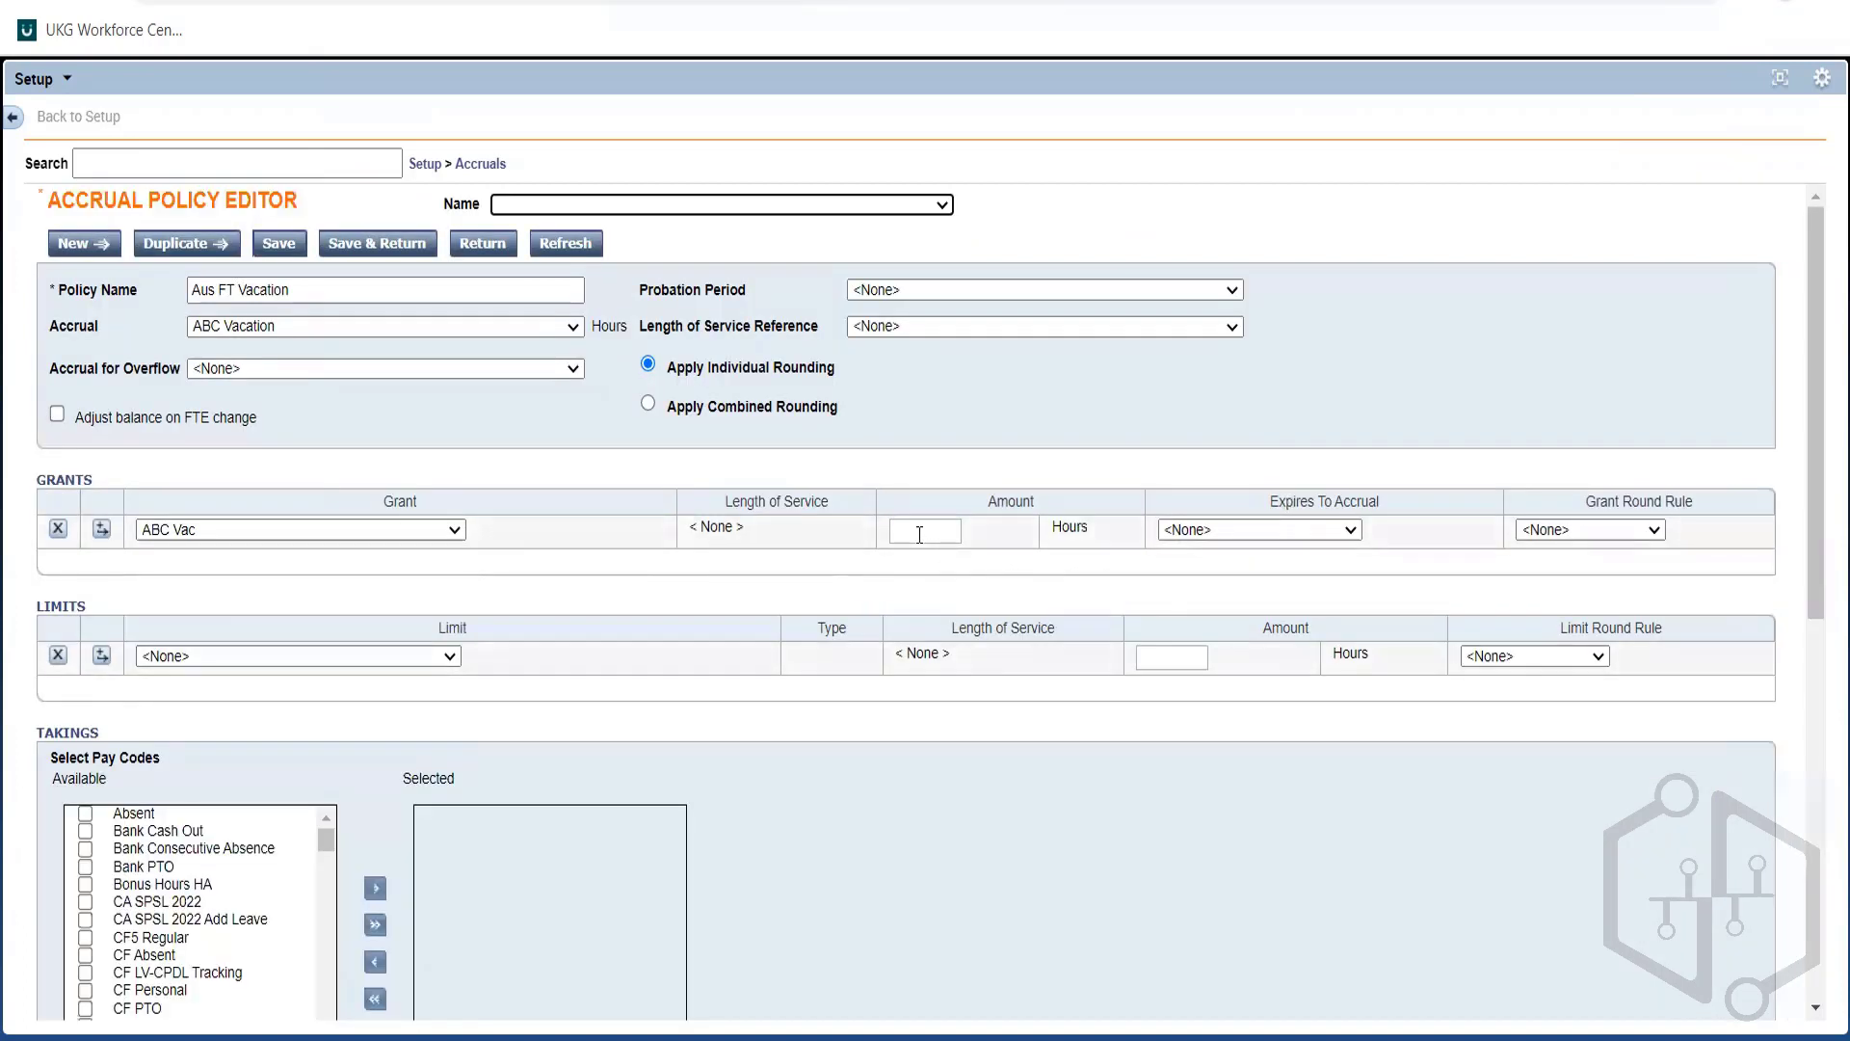
click(921, 532)
text(16)
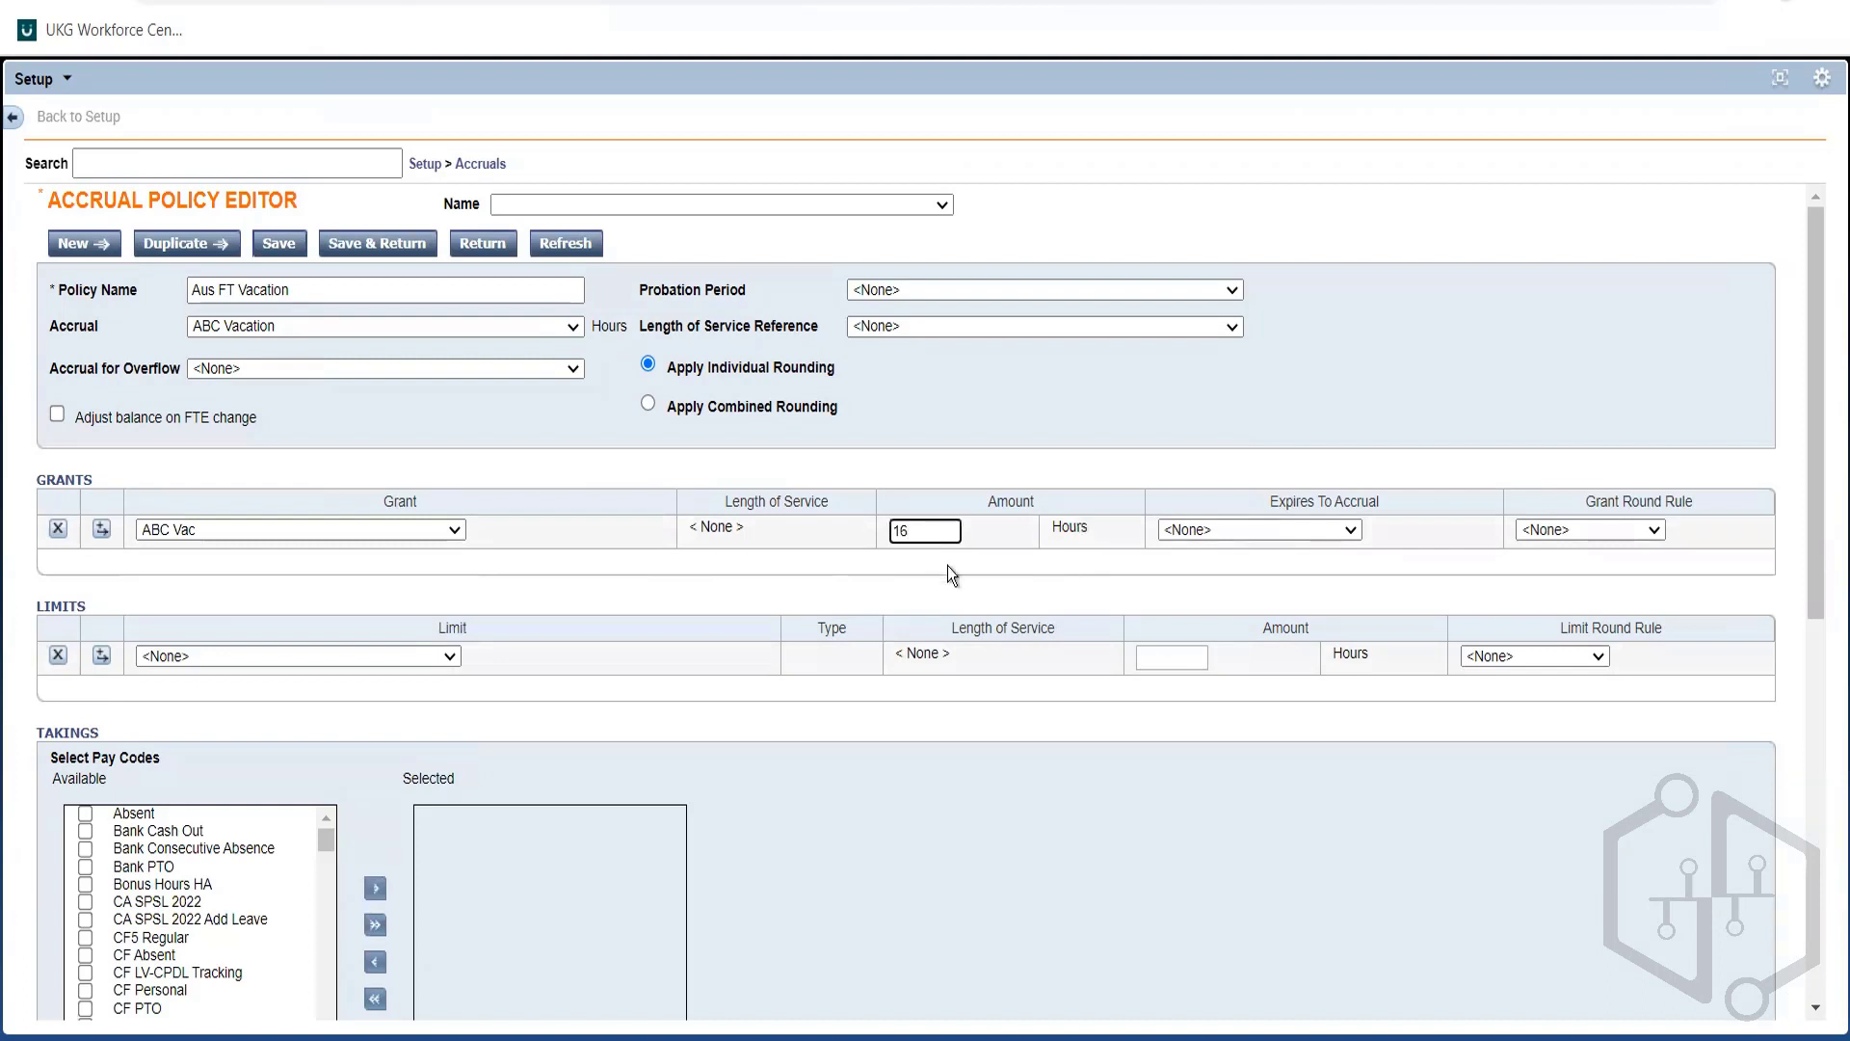
Review the Expires To Accrual and Grant Round Rule settings and locate Accrual Round Rules among the Accruals setup items
click(998, 599)
drag(1263, 501, 1356, 472)
double_click(1443, 516)
click(1599, 511)
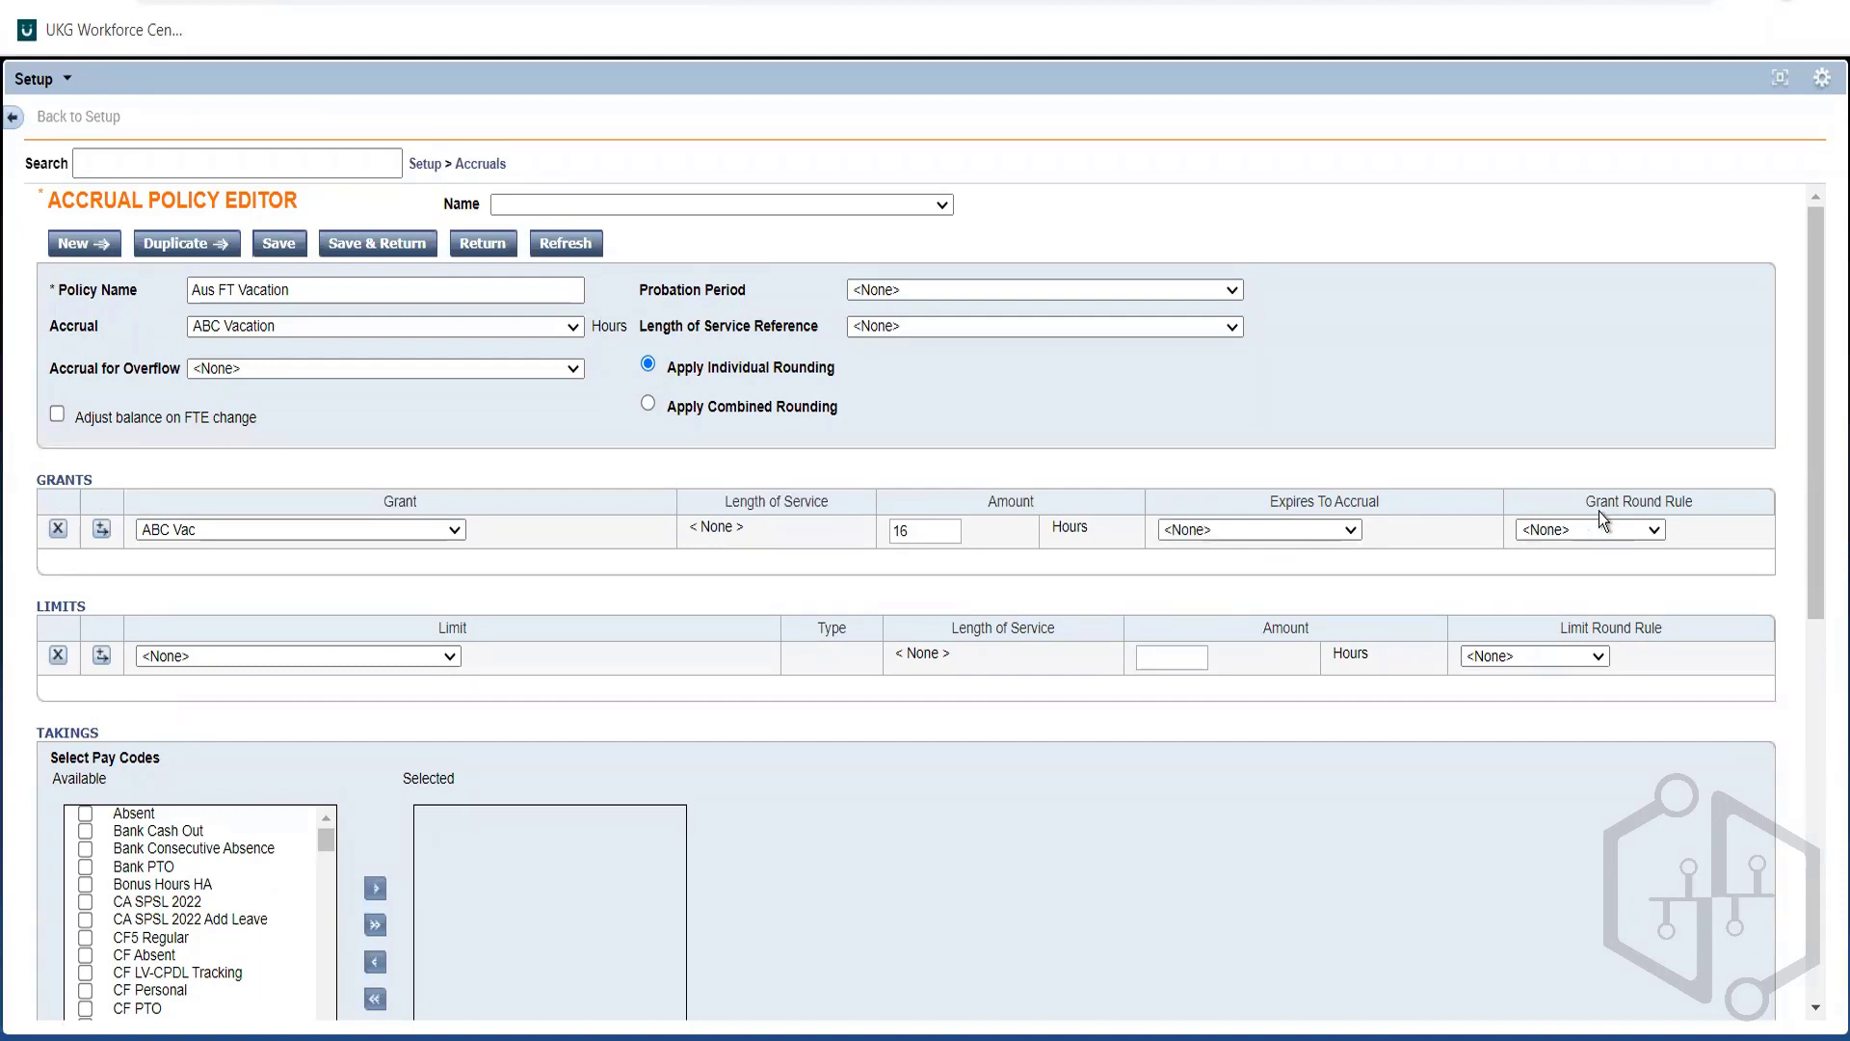
triple_click(1664, 502)
triple_click(1663, 502)
click(1663, 503)
triple_click(1634, 497)
double_click(466, 171)
click(466, 172)
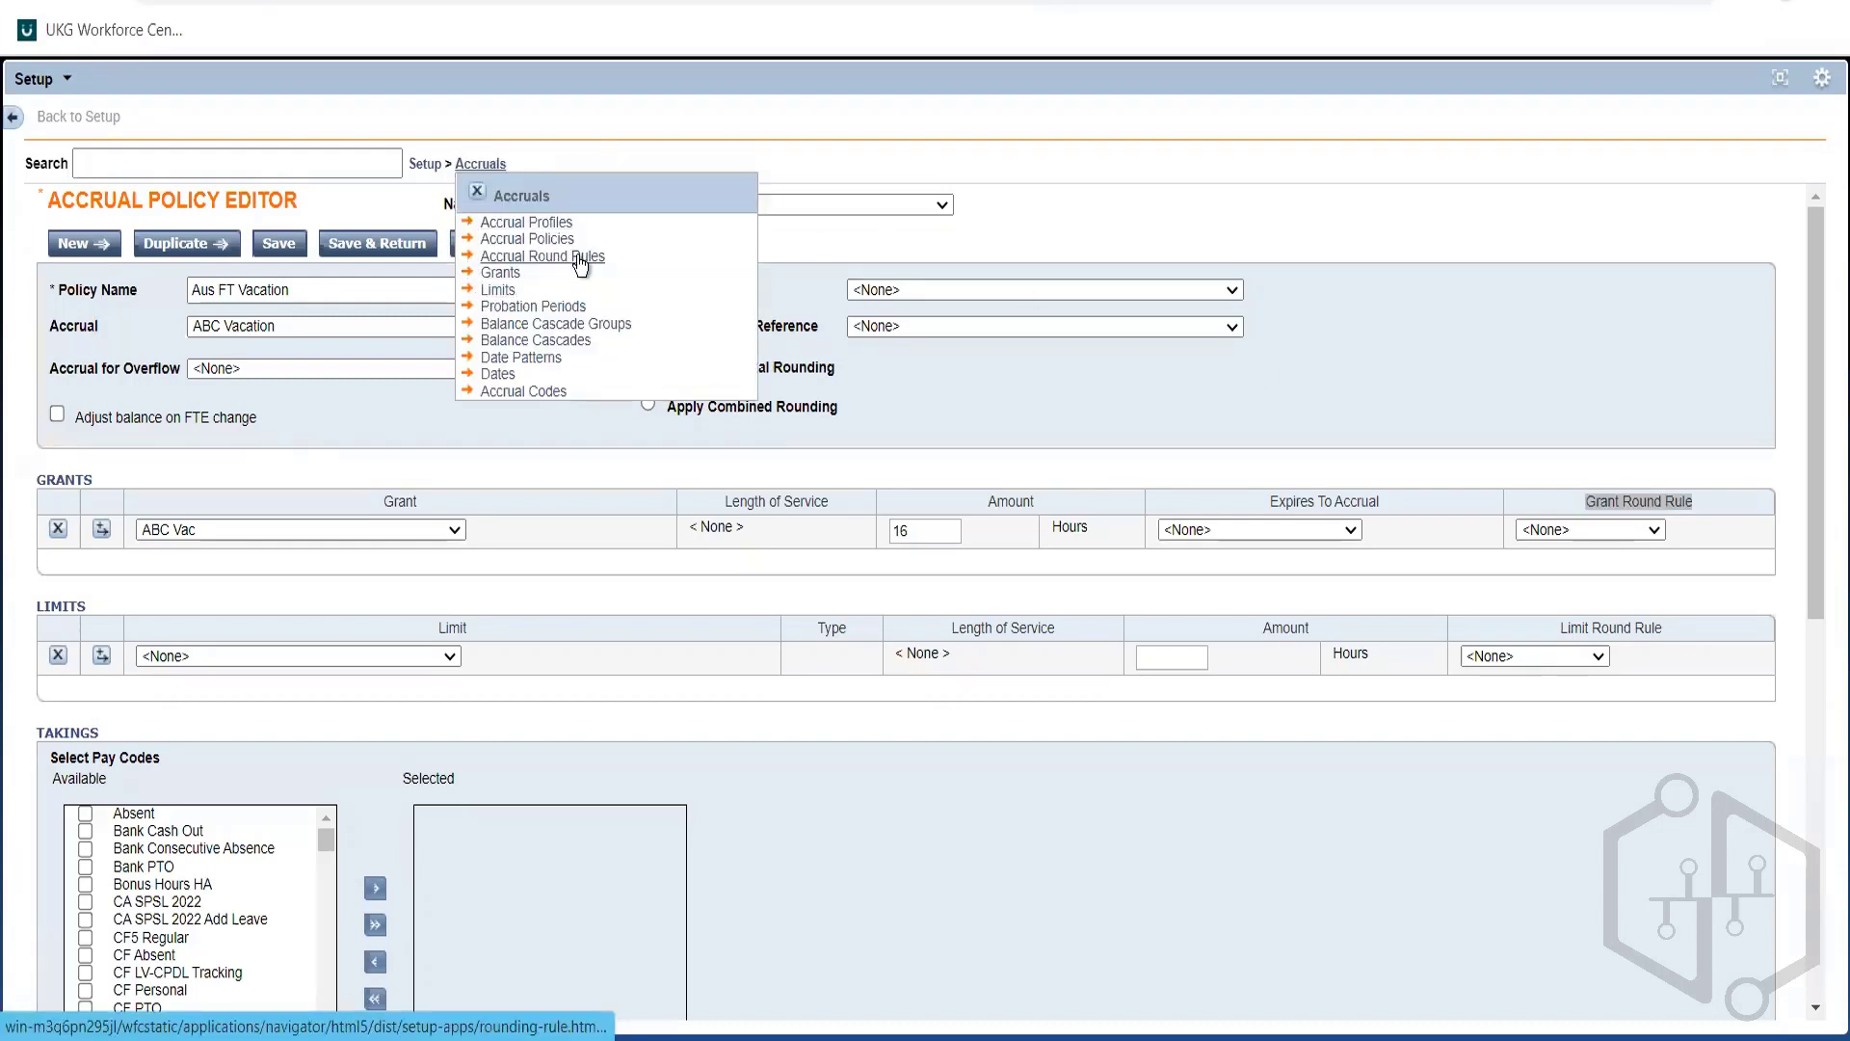
click(1275, 425)
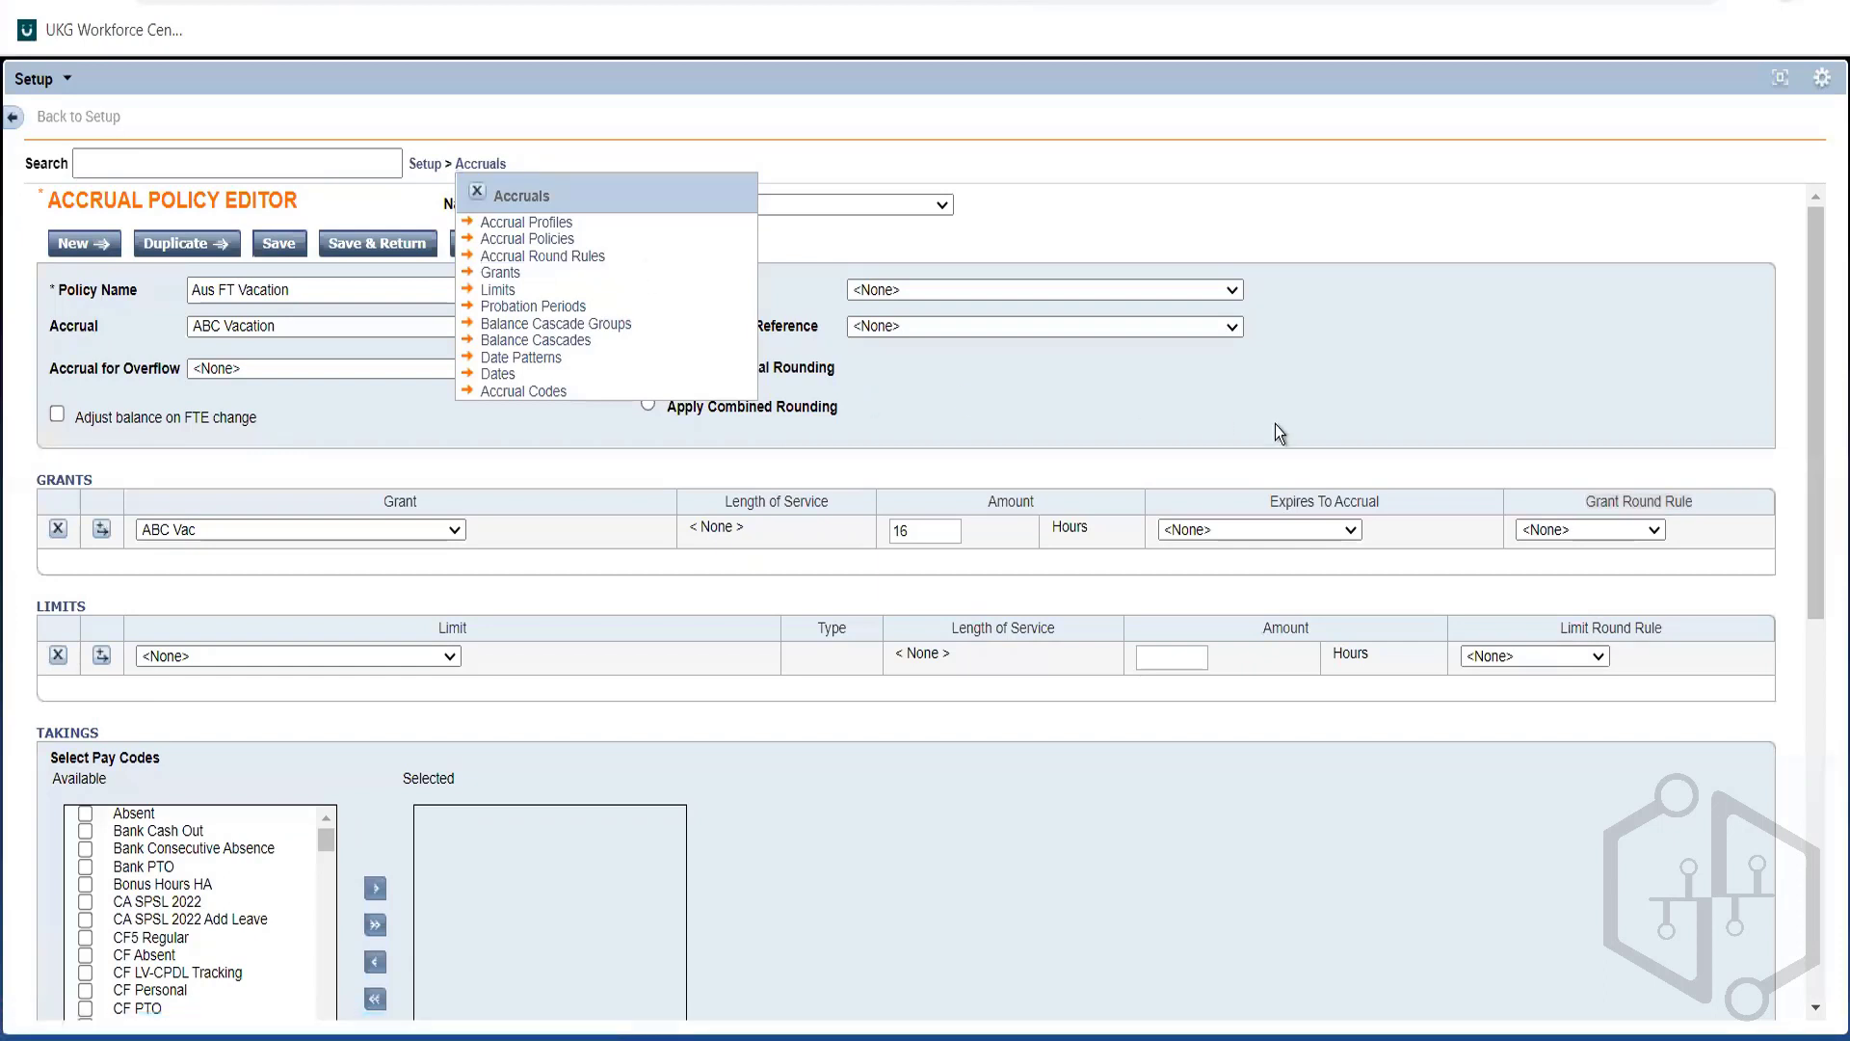
click(476, 192)
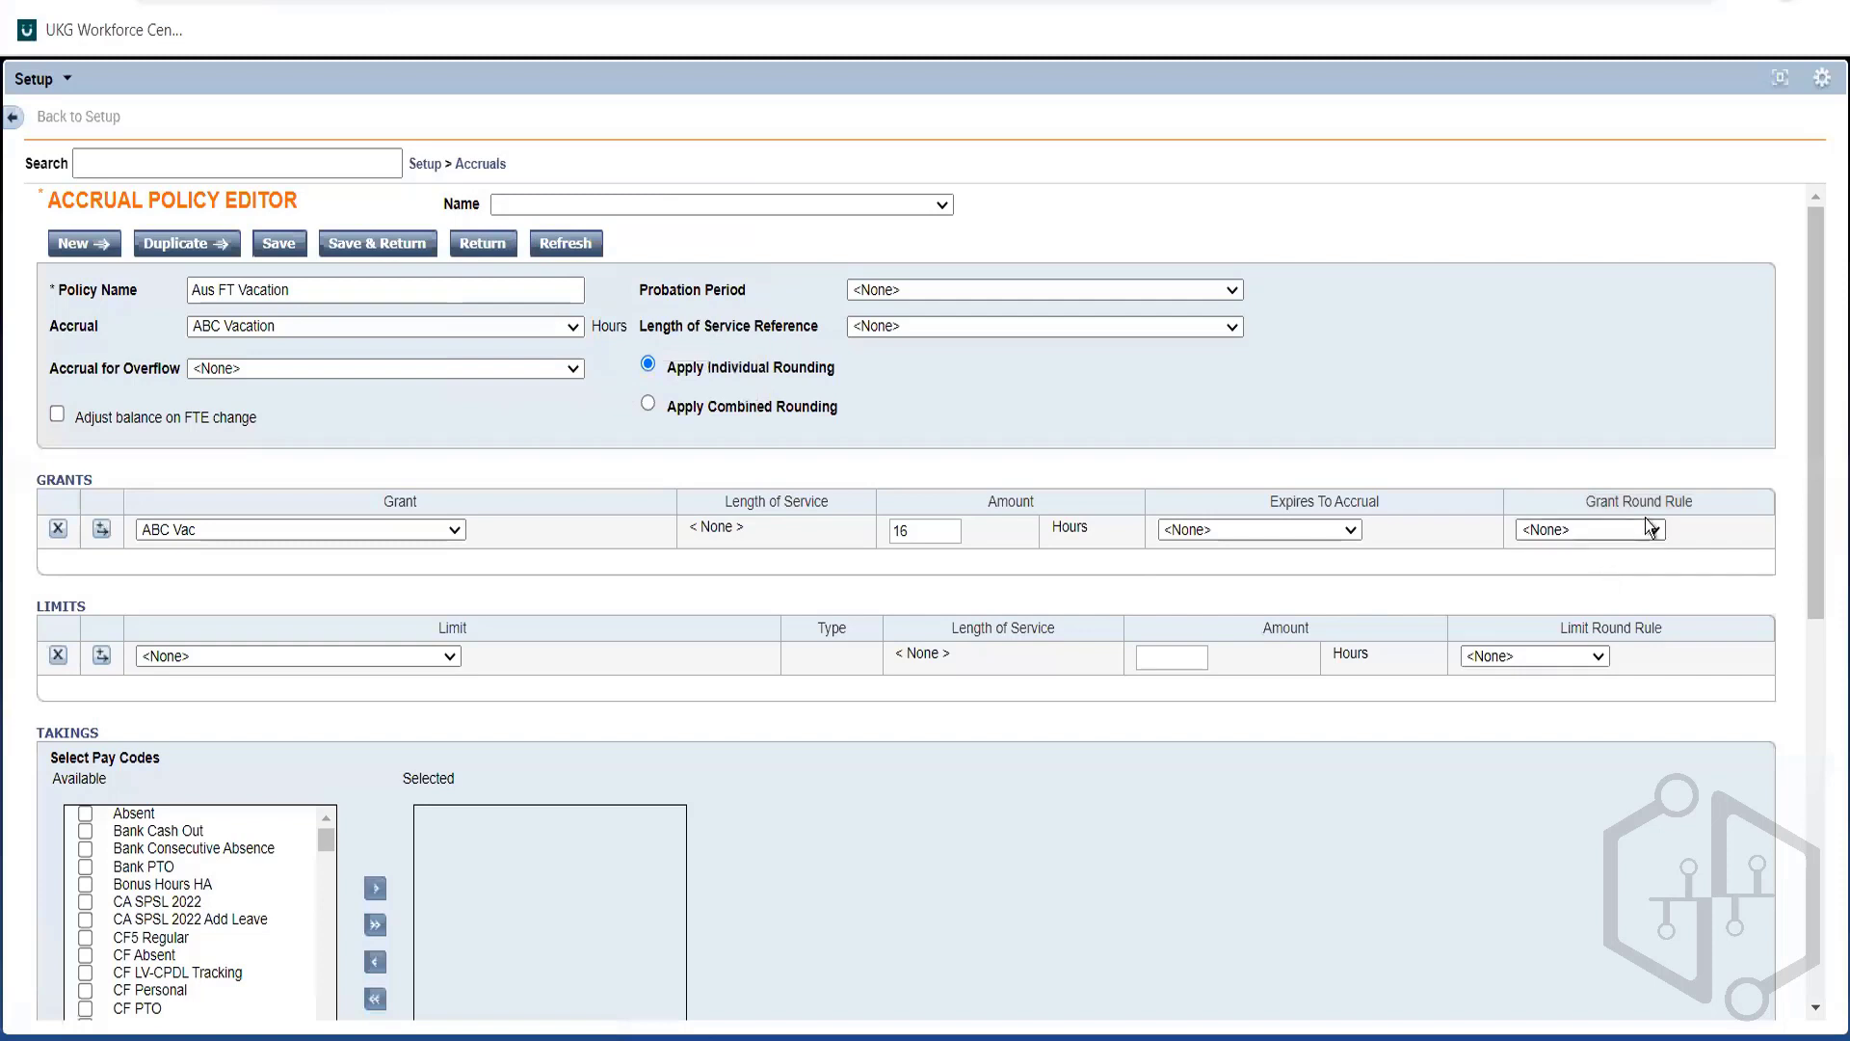
Try decimal grant amounts of 16.56, 16.71 and 16.72 hours for ABC Vac and restore the amount to 16
click(900, 532)
double_click(1640, 503)
click(933, 525)
text(.56)
key(BackSpace)
key(BackSpace)
text(71)
key(BackSpace)
text(2)
key(BackSpace)
key(BackSpace)
key(BackSpace)
click(1027, 569)
click(927, 537)
click(819, 581)
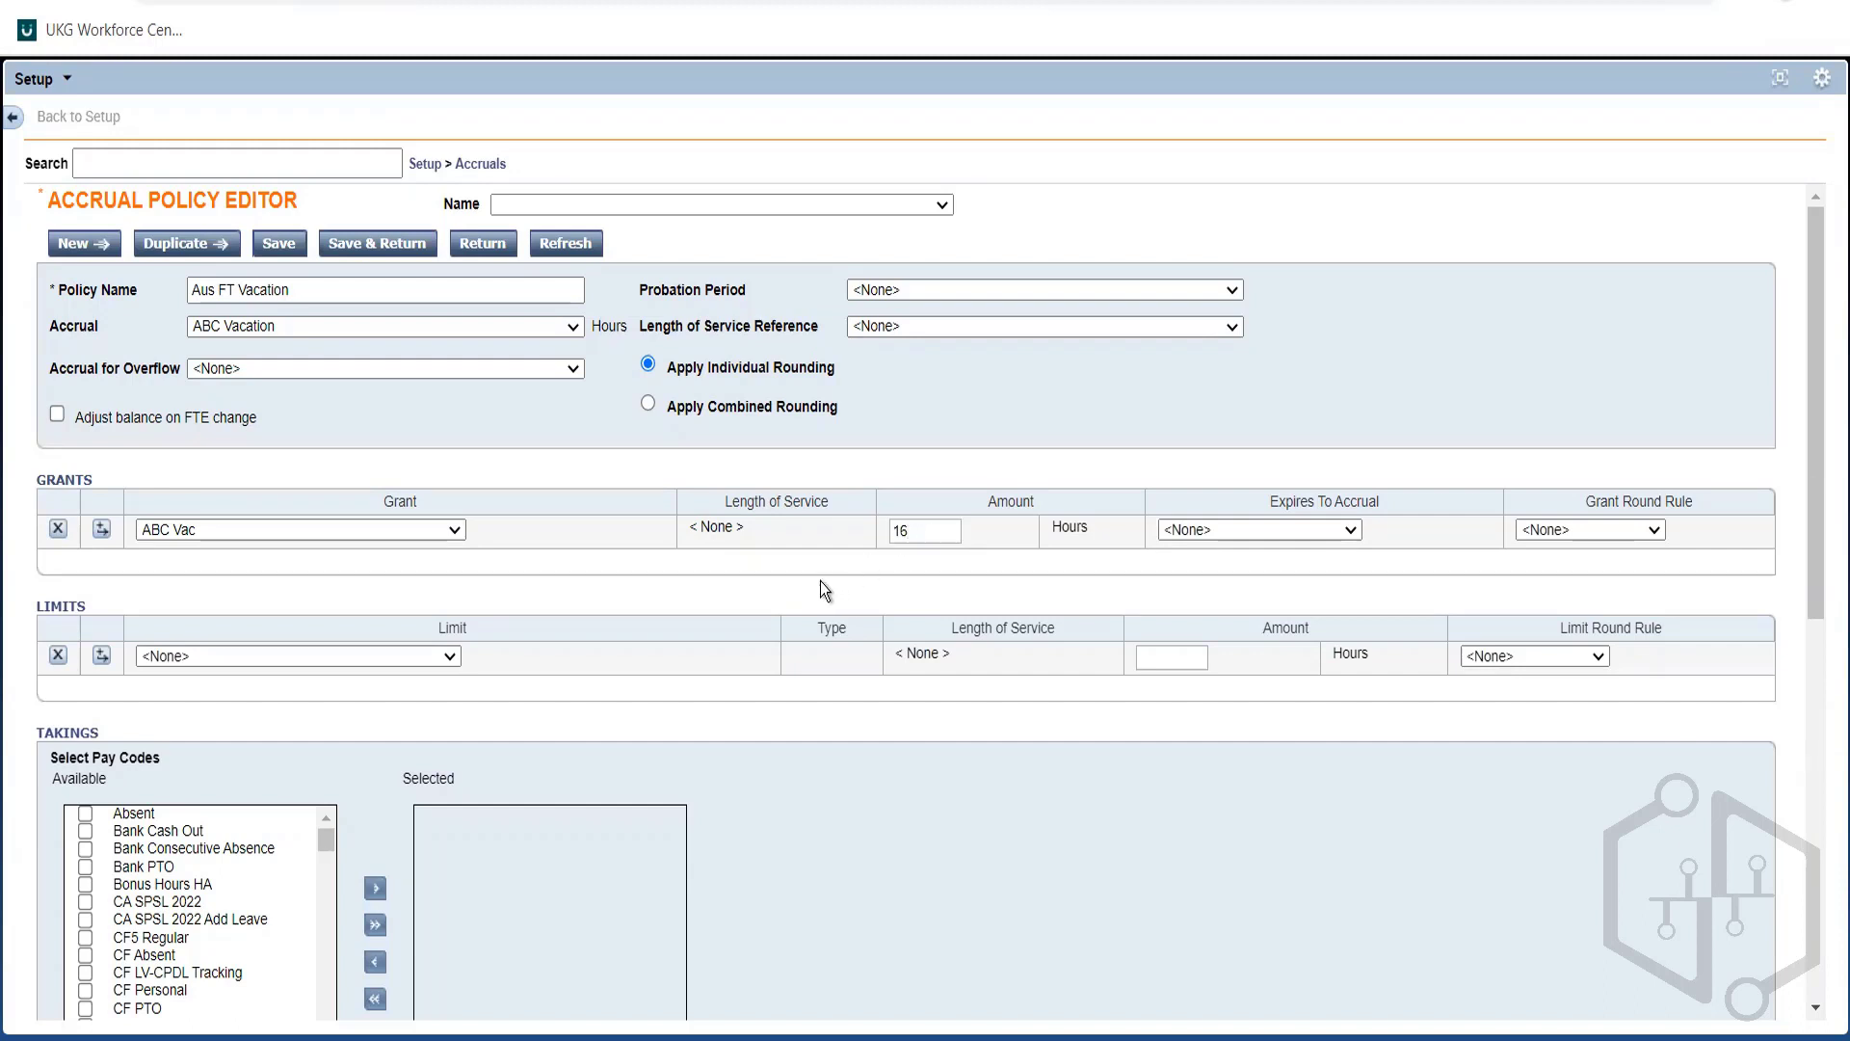
Add the Jan 1st Carryover Yearly limit named in the Notepad notes to the policy, with an amount of 40 hours
click(264, 661)
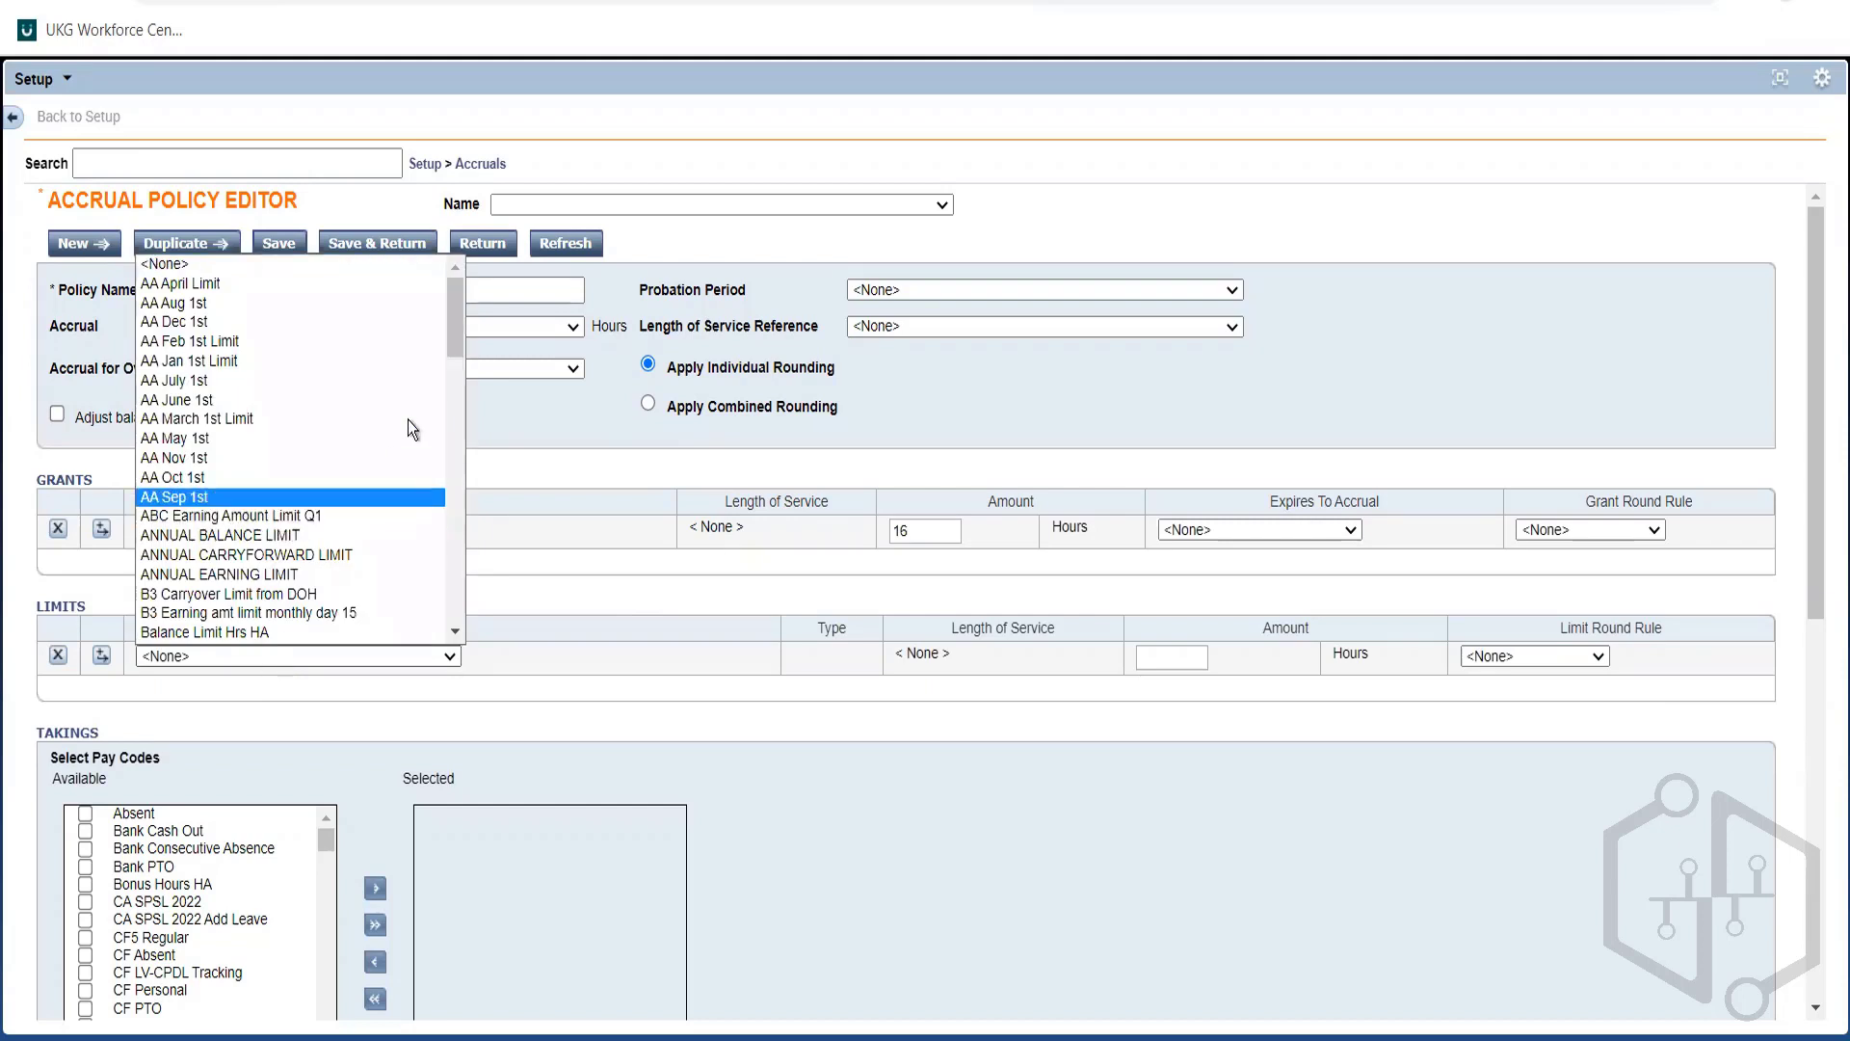
key(alt+Tab)
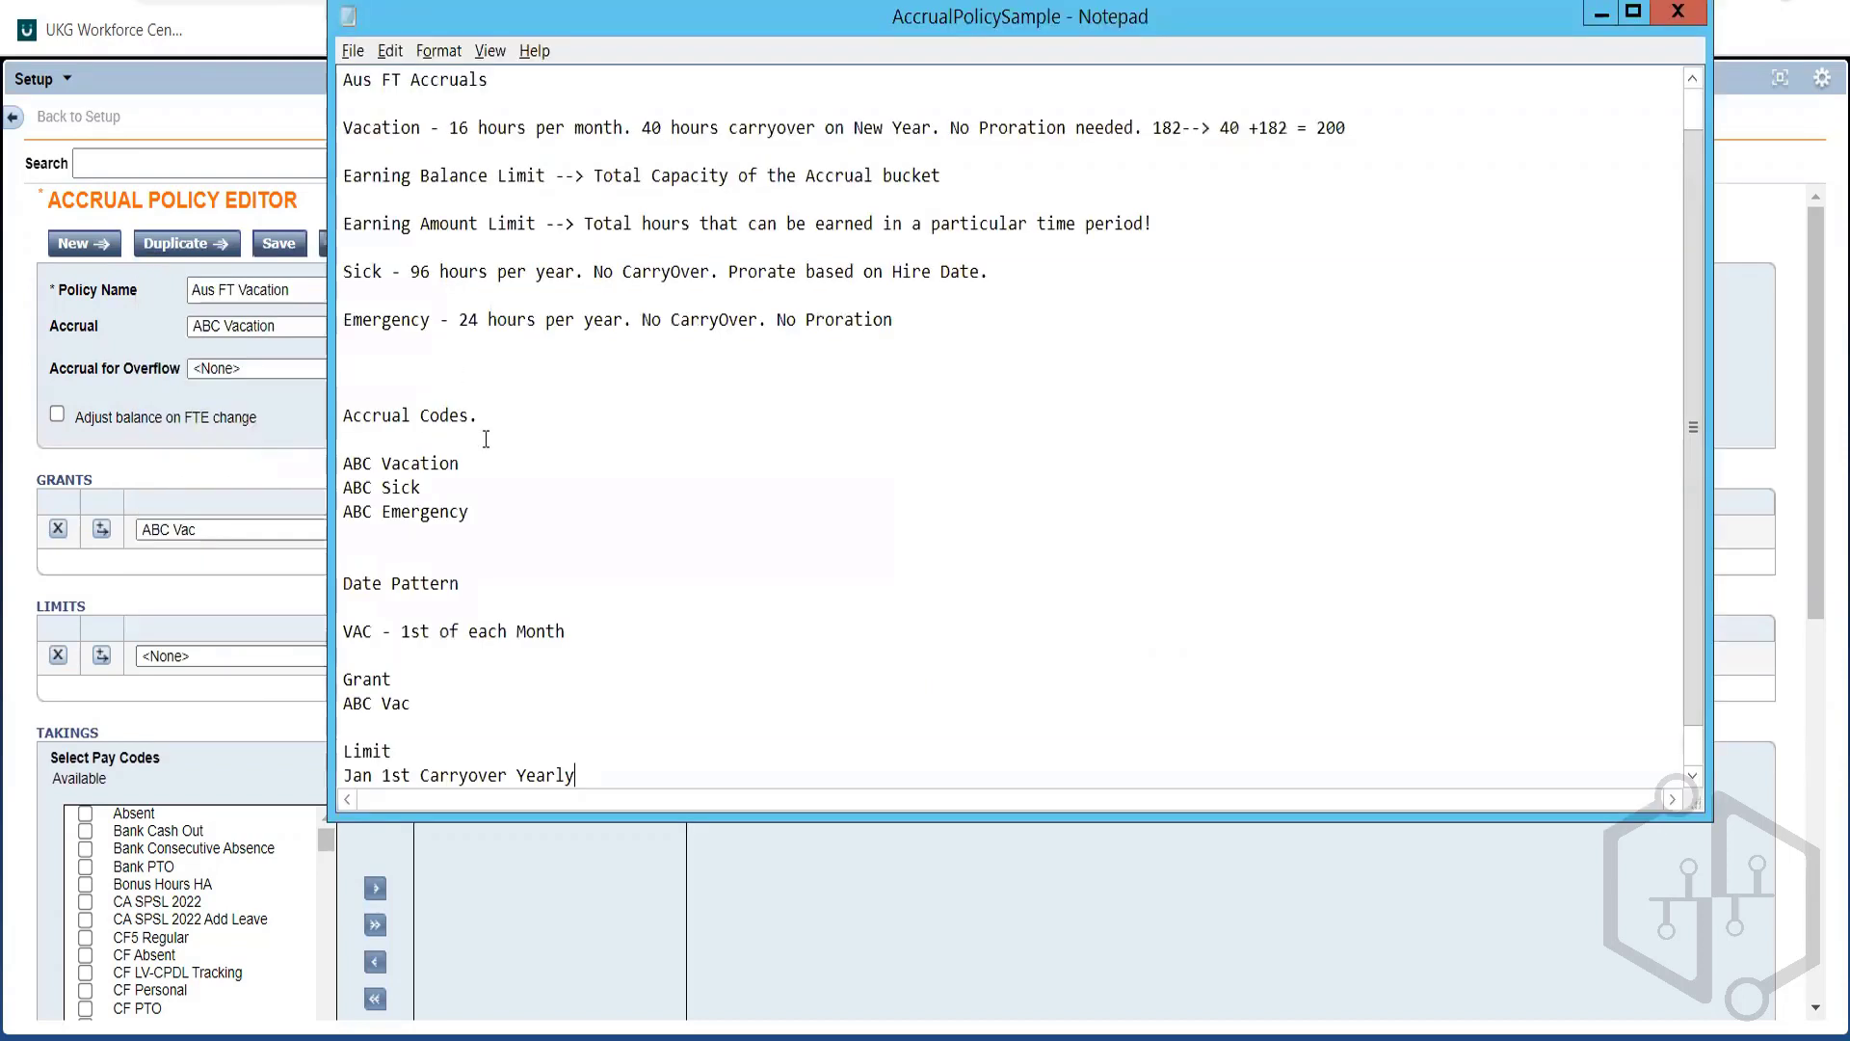
key(alt+Tab)
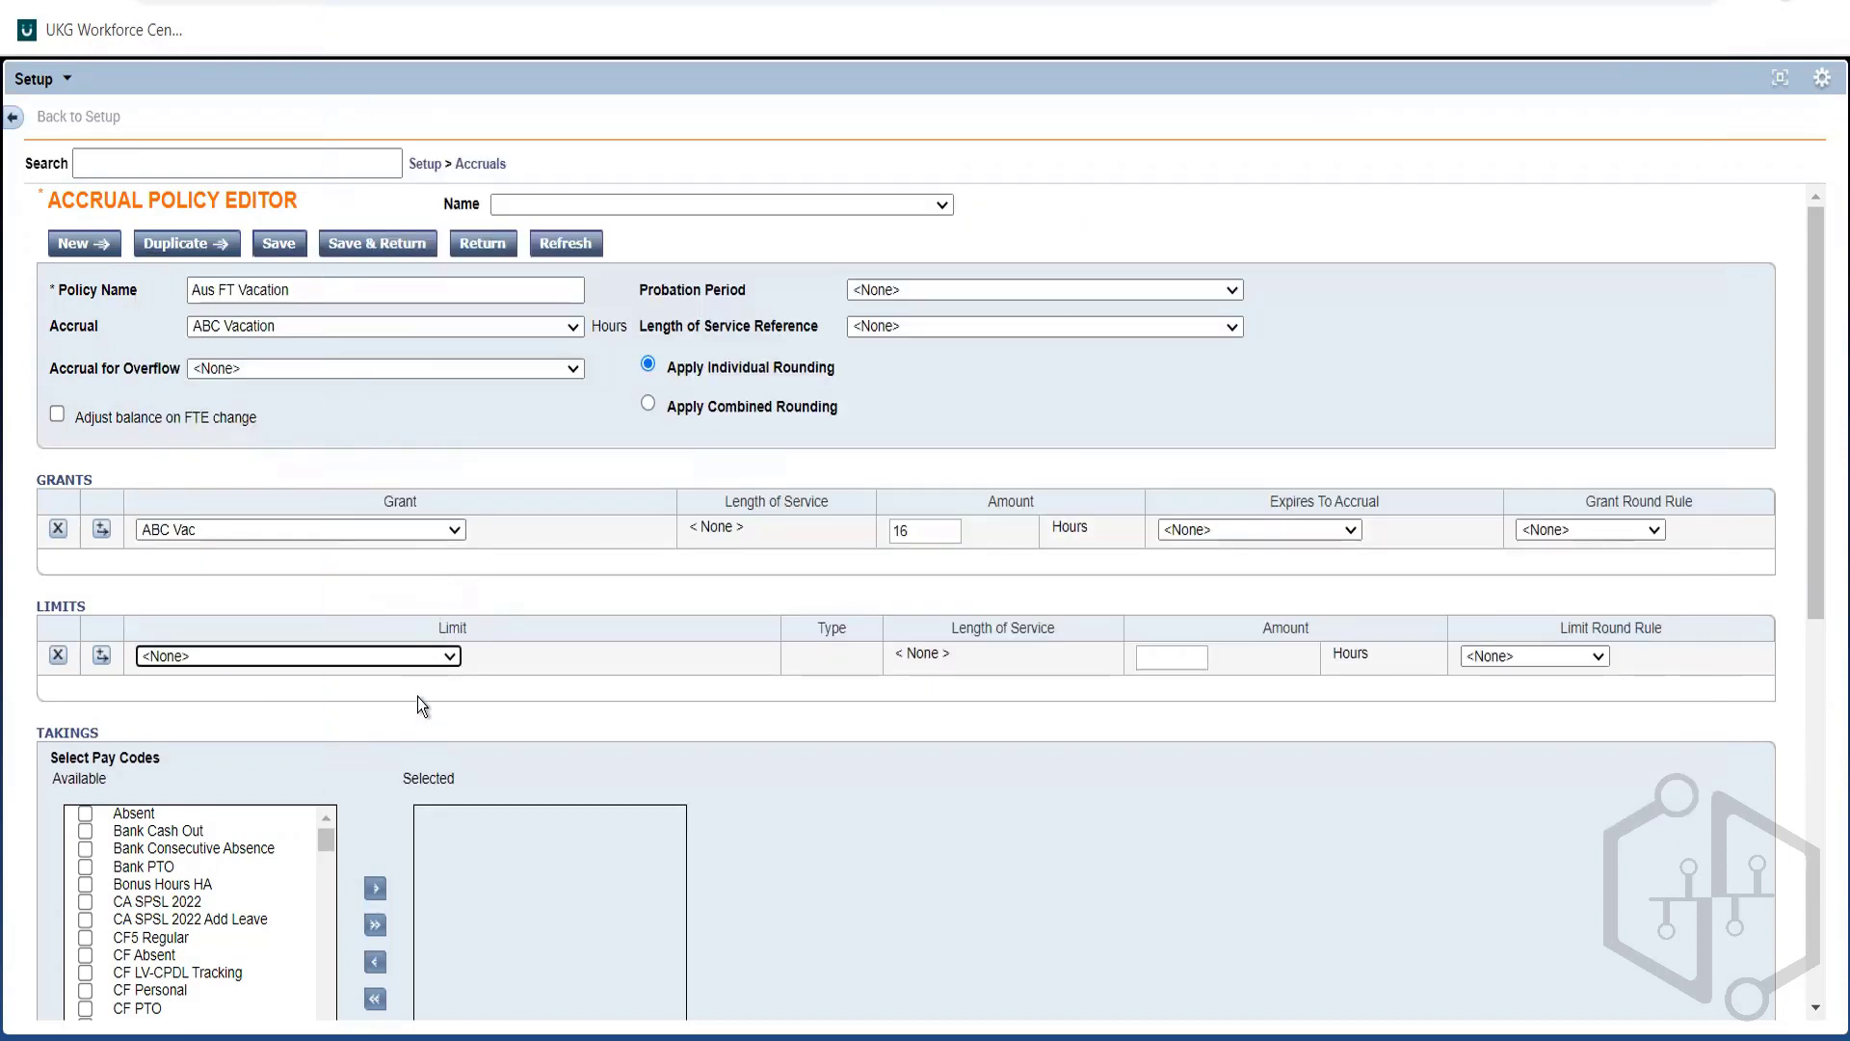
click(409, 651)
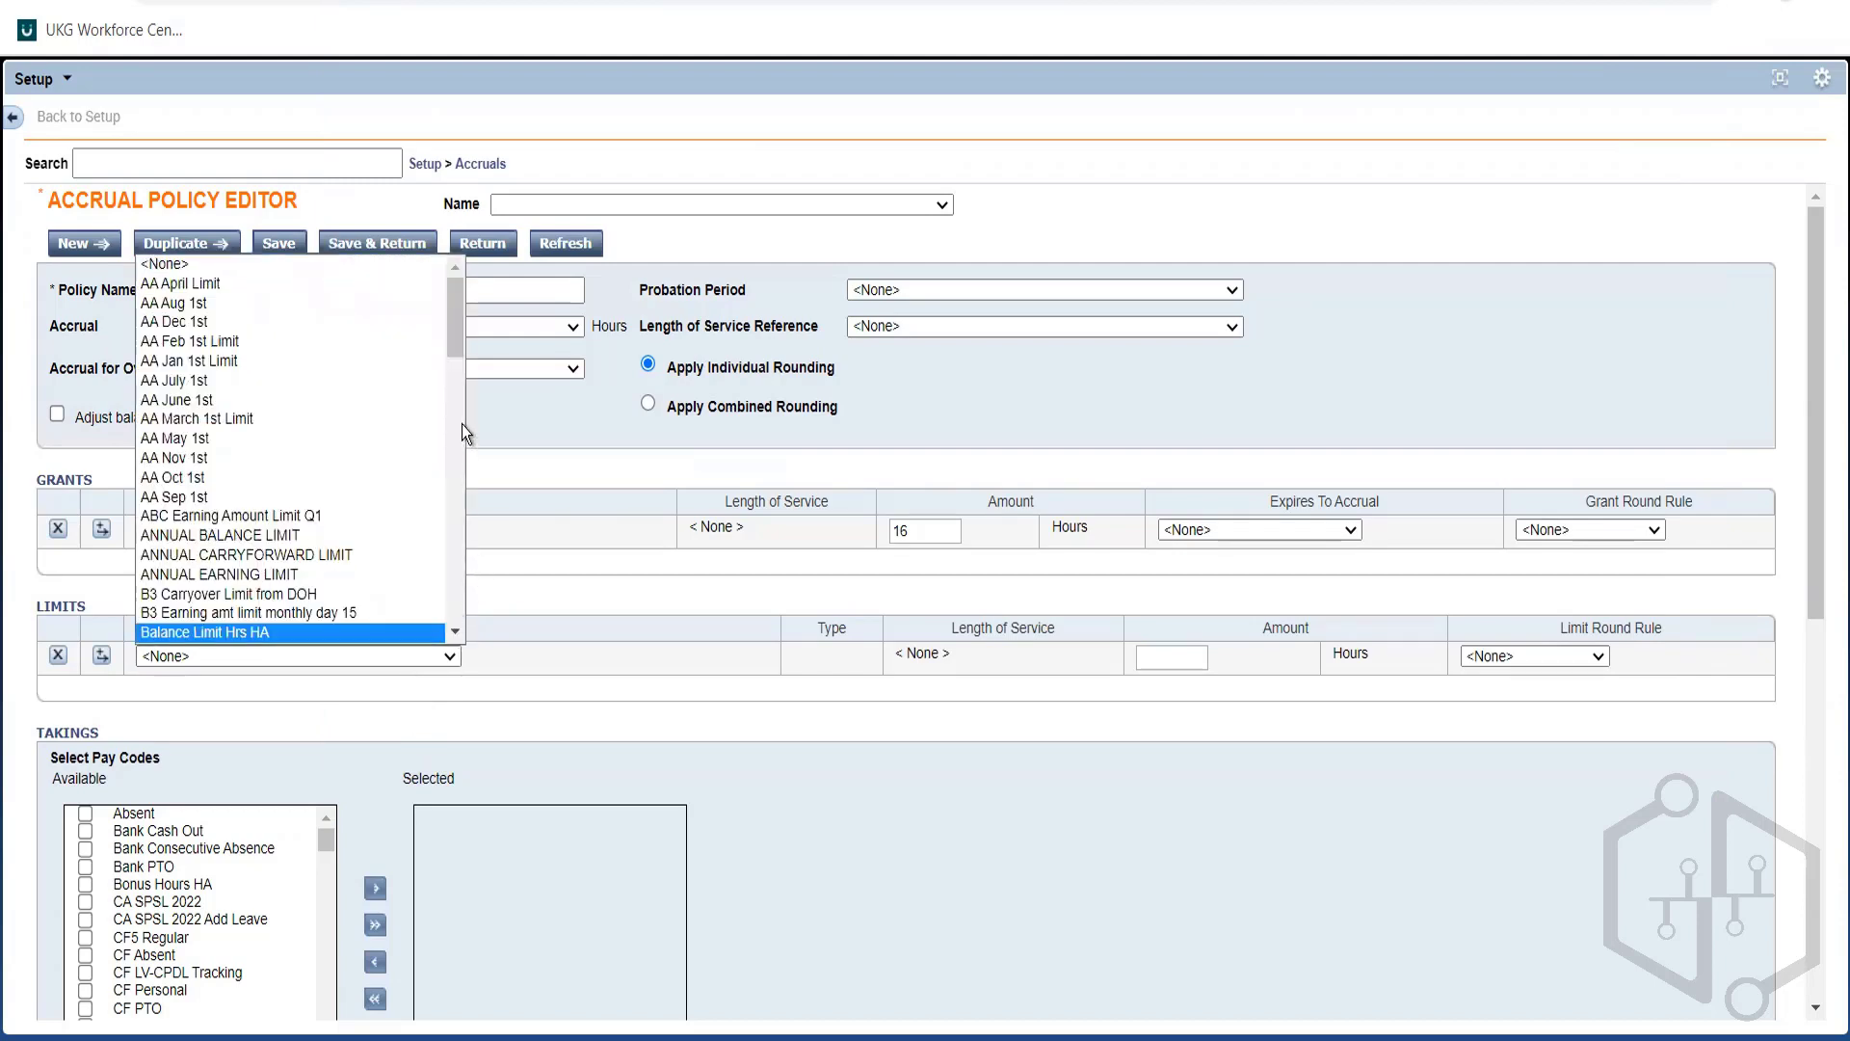
drag(453, 339, 432, 552)
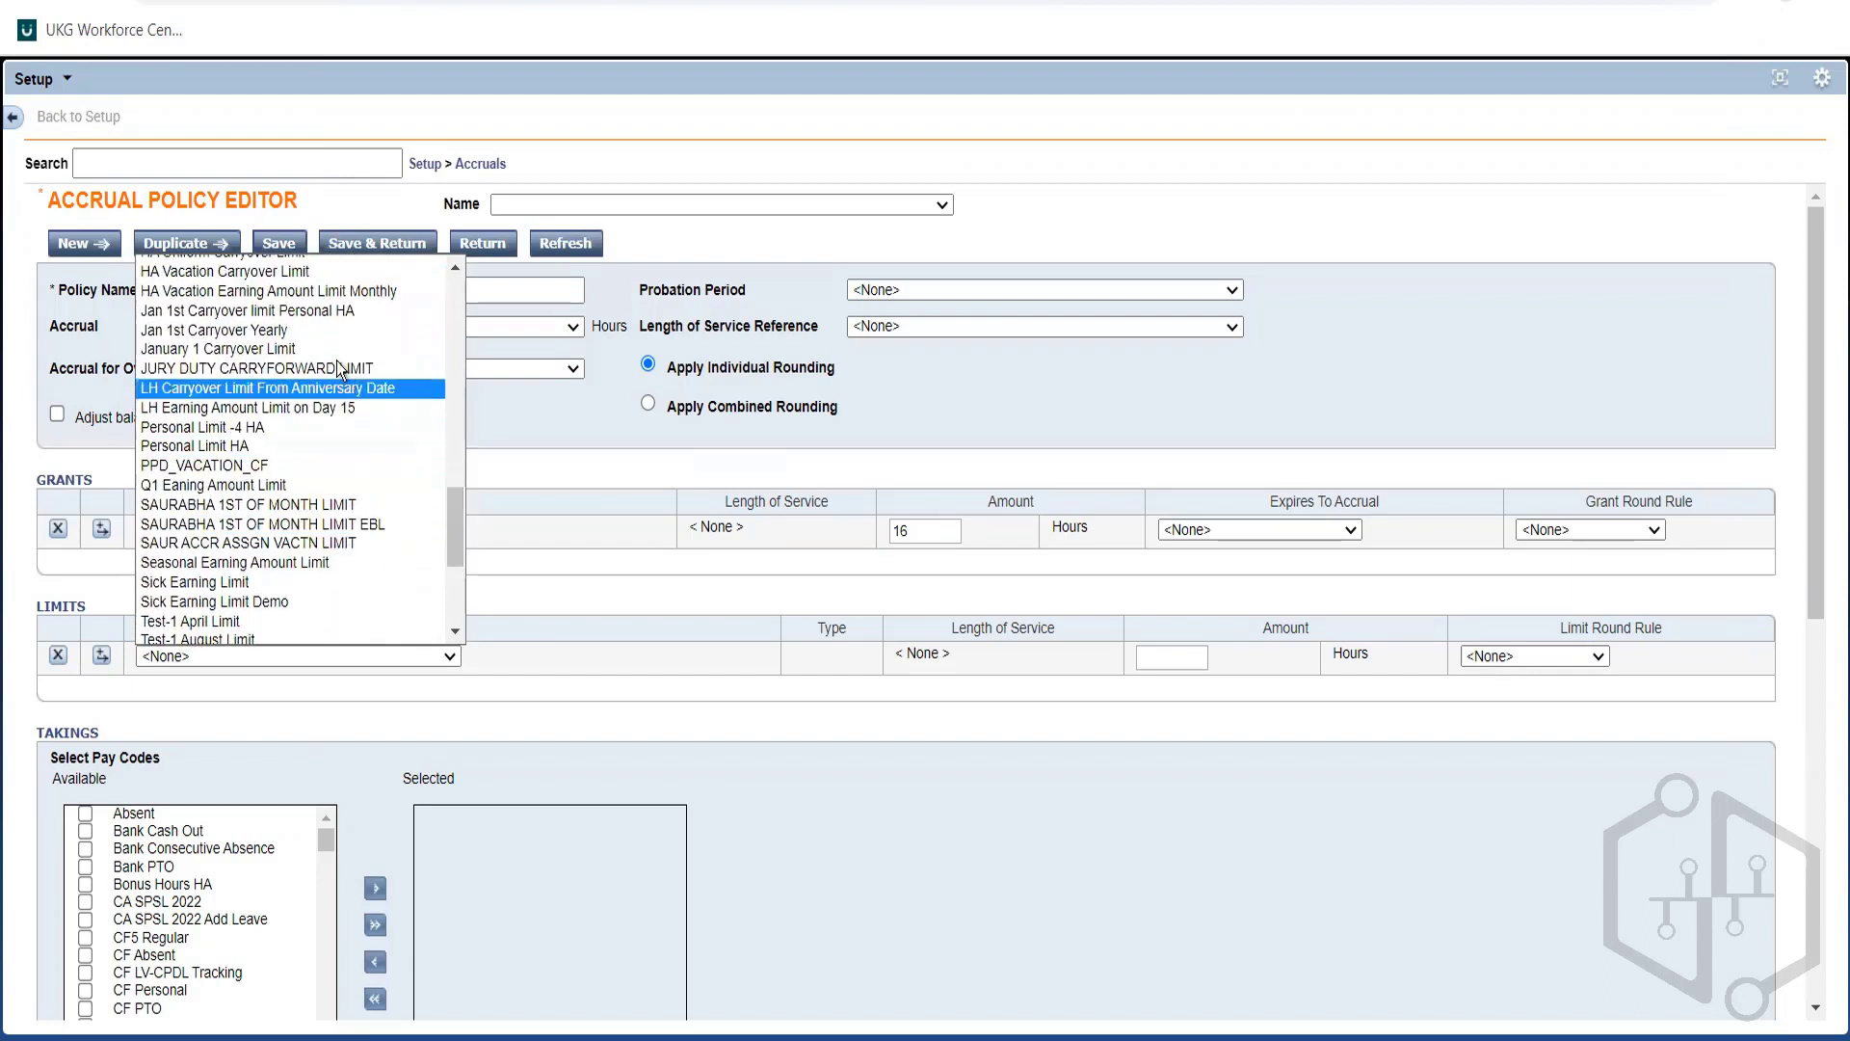
click(310, 331)
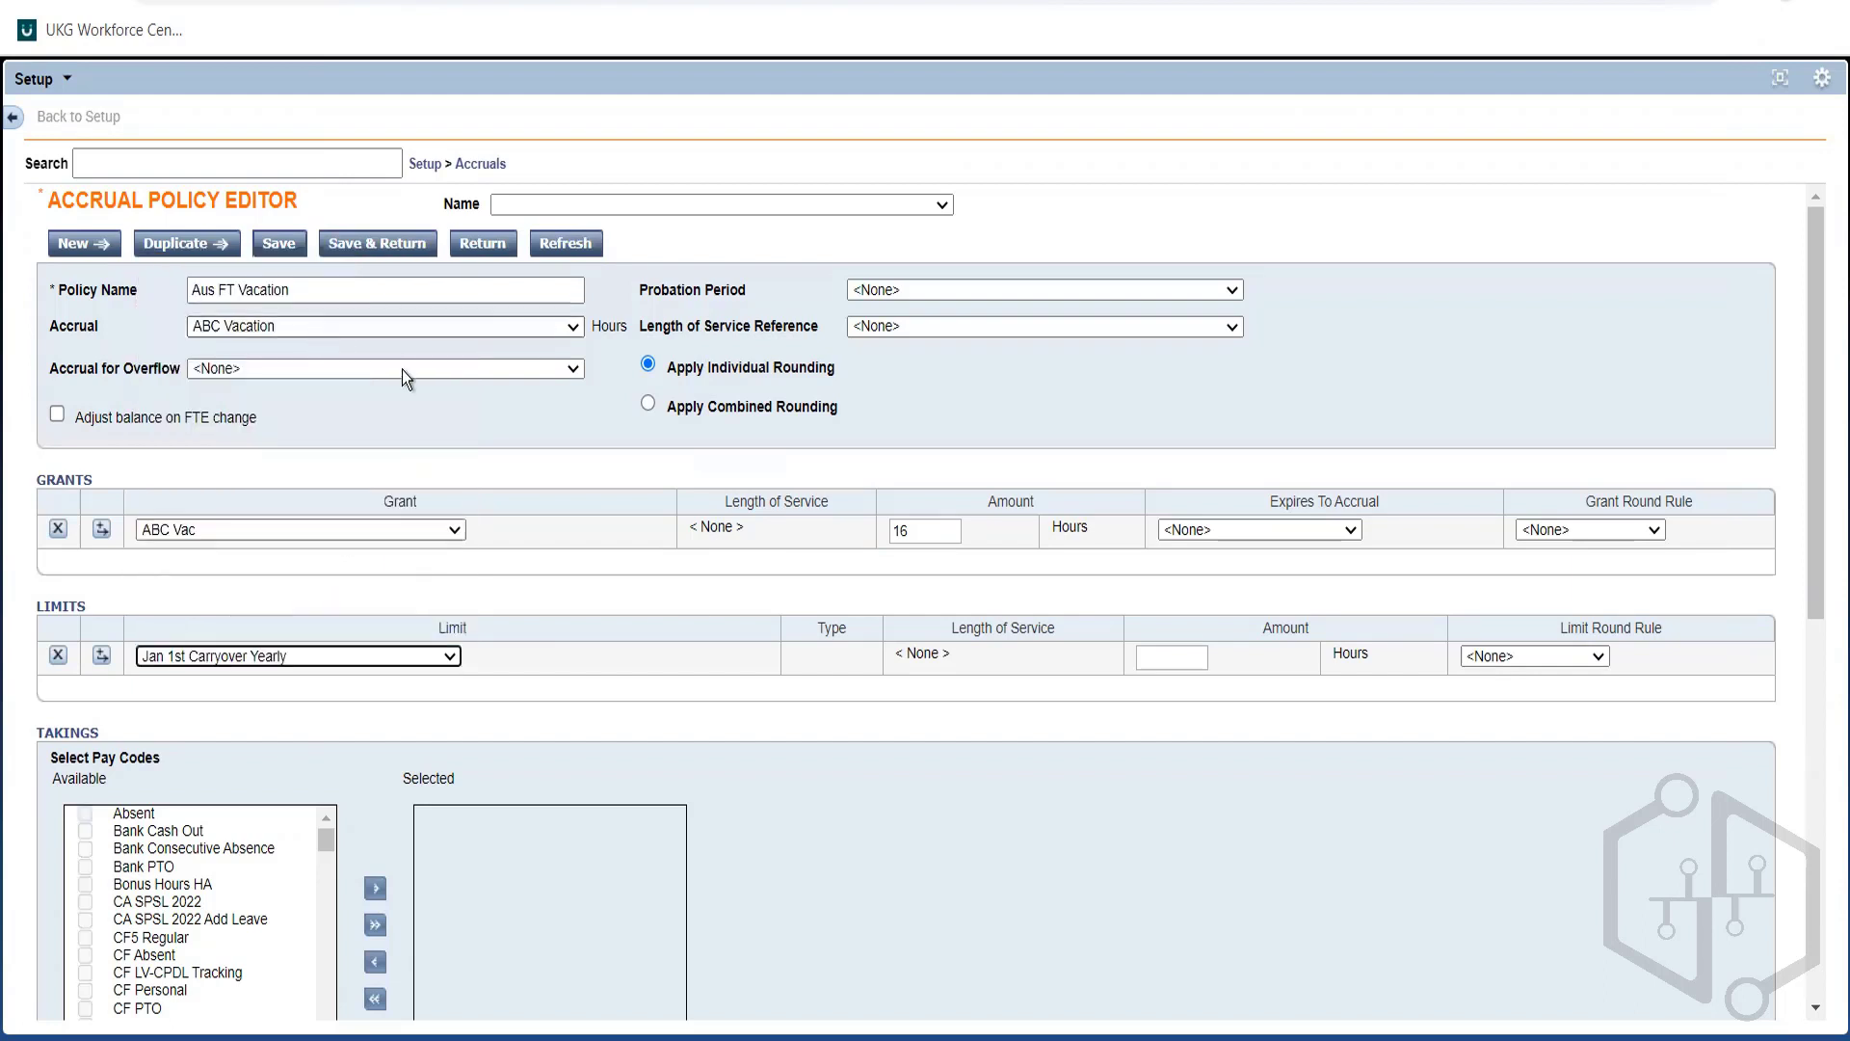
click(1179, 659)
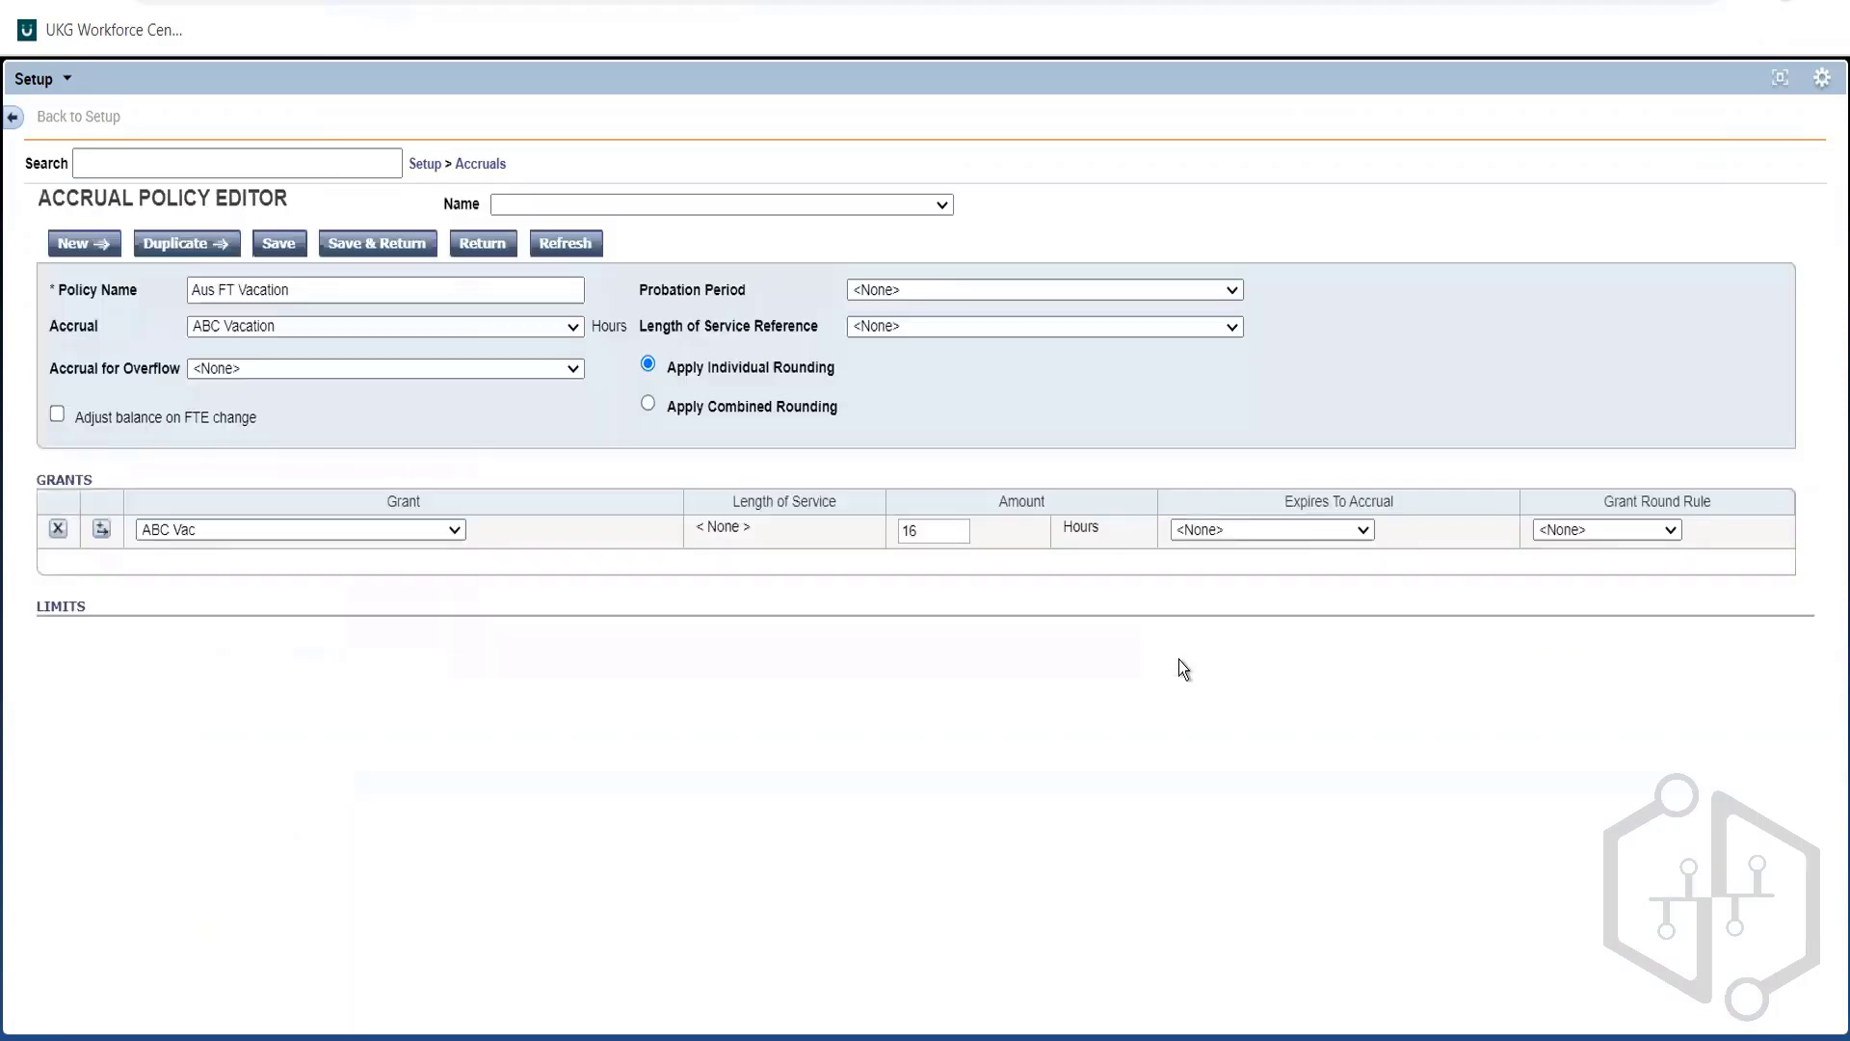
click(1209, 658)
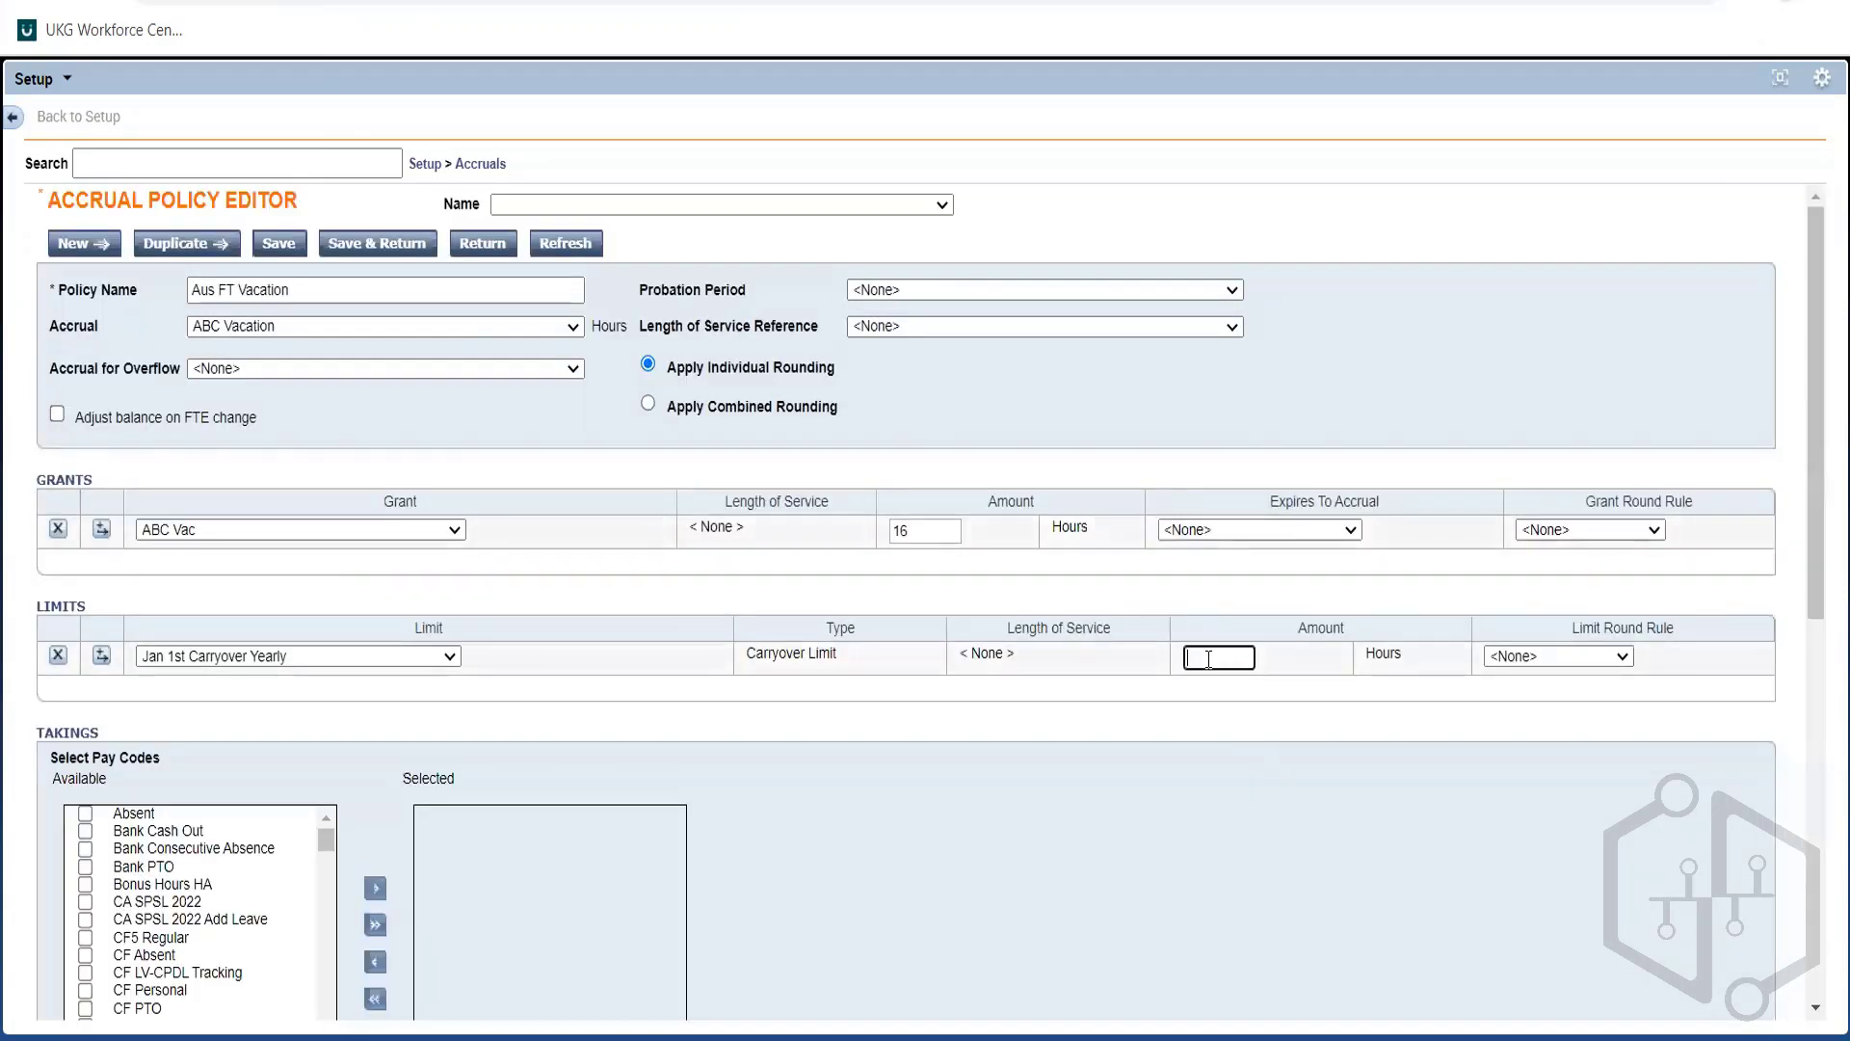
text(40)
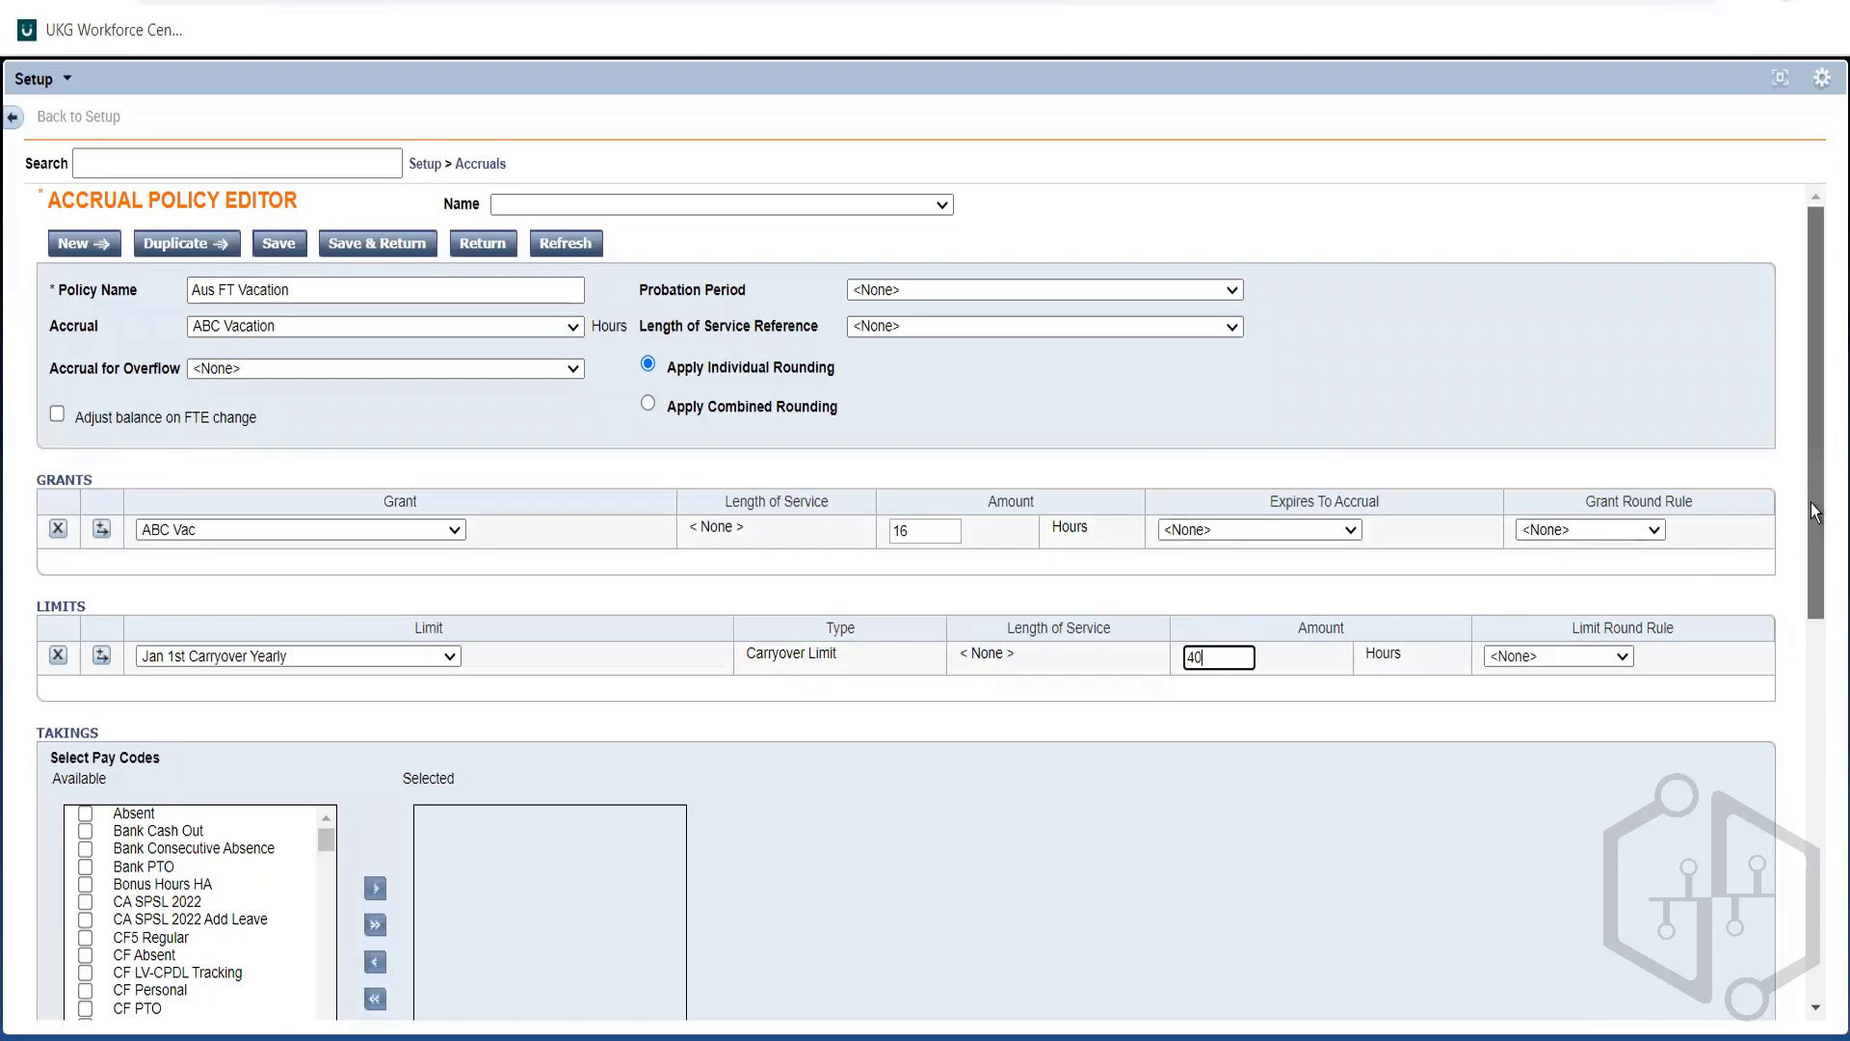
scroll(1812, 501, down, 1)
drag(1818, 544, 1824, 343)
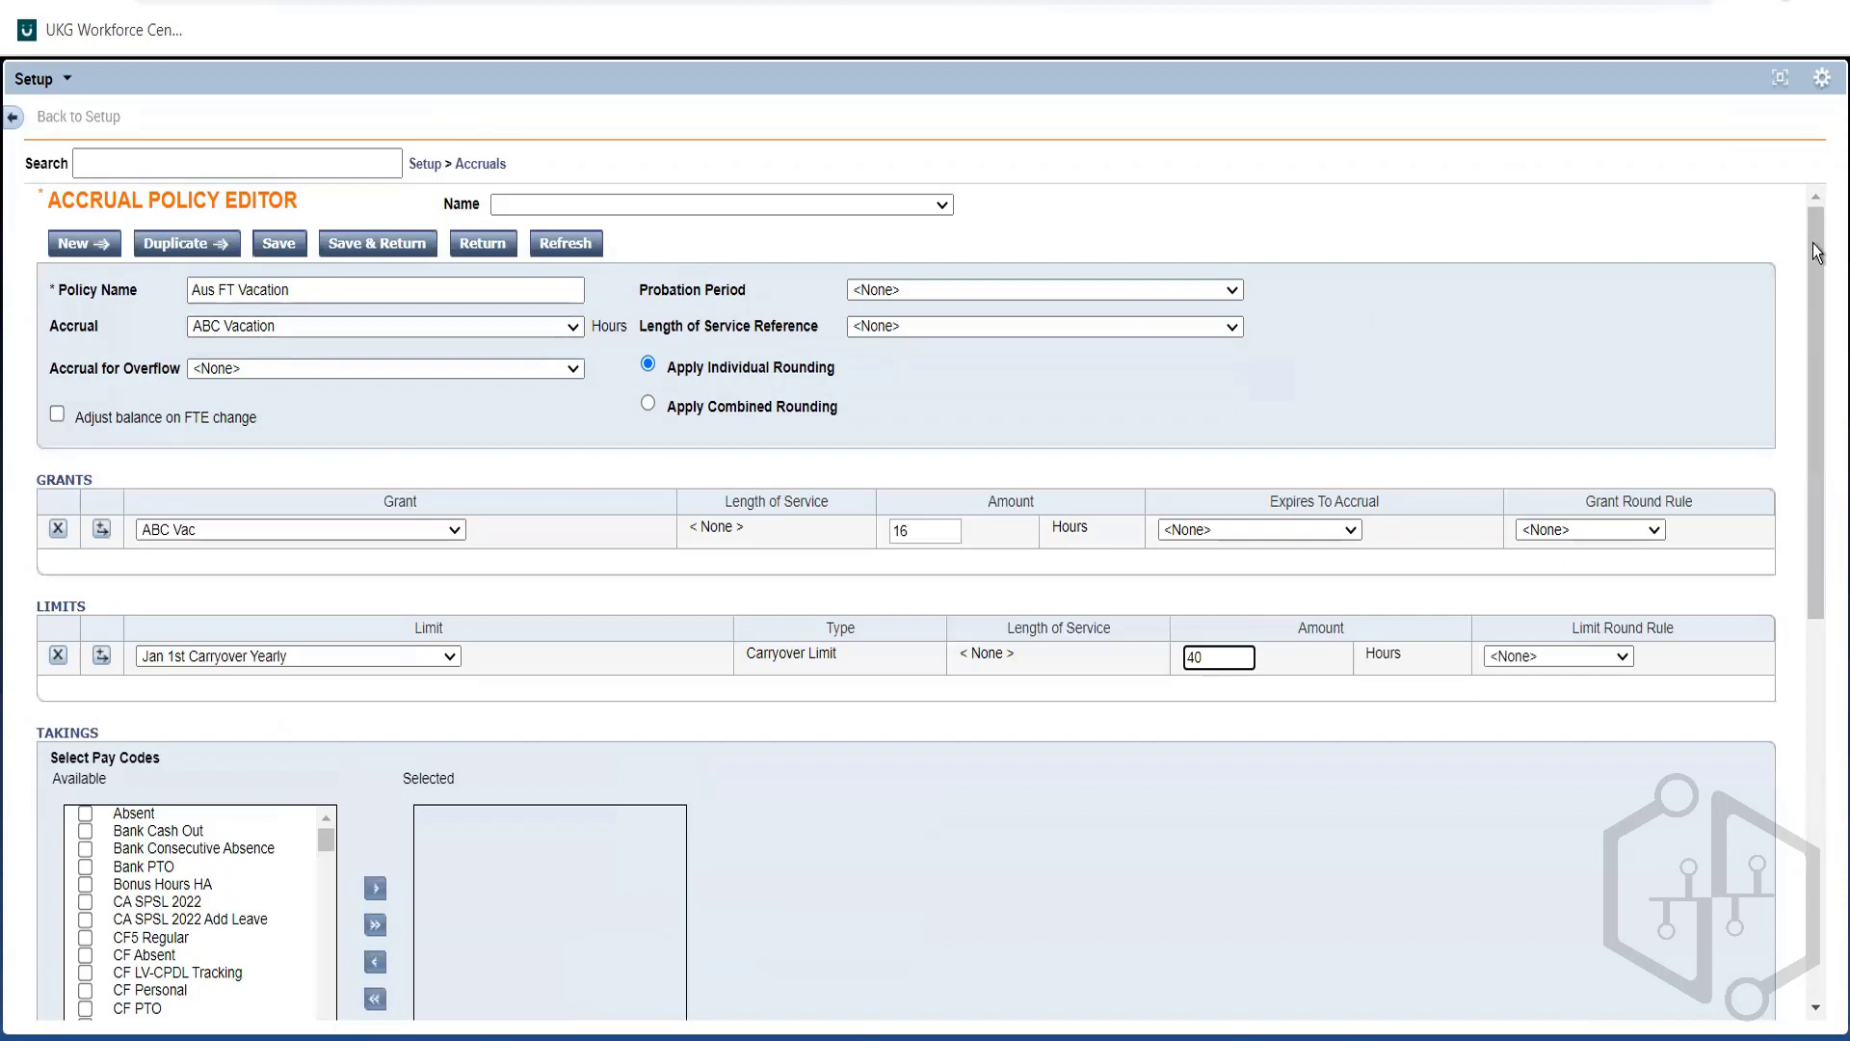
scroll(1818, 261, down, 3)
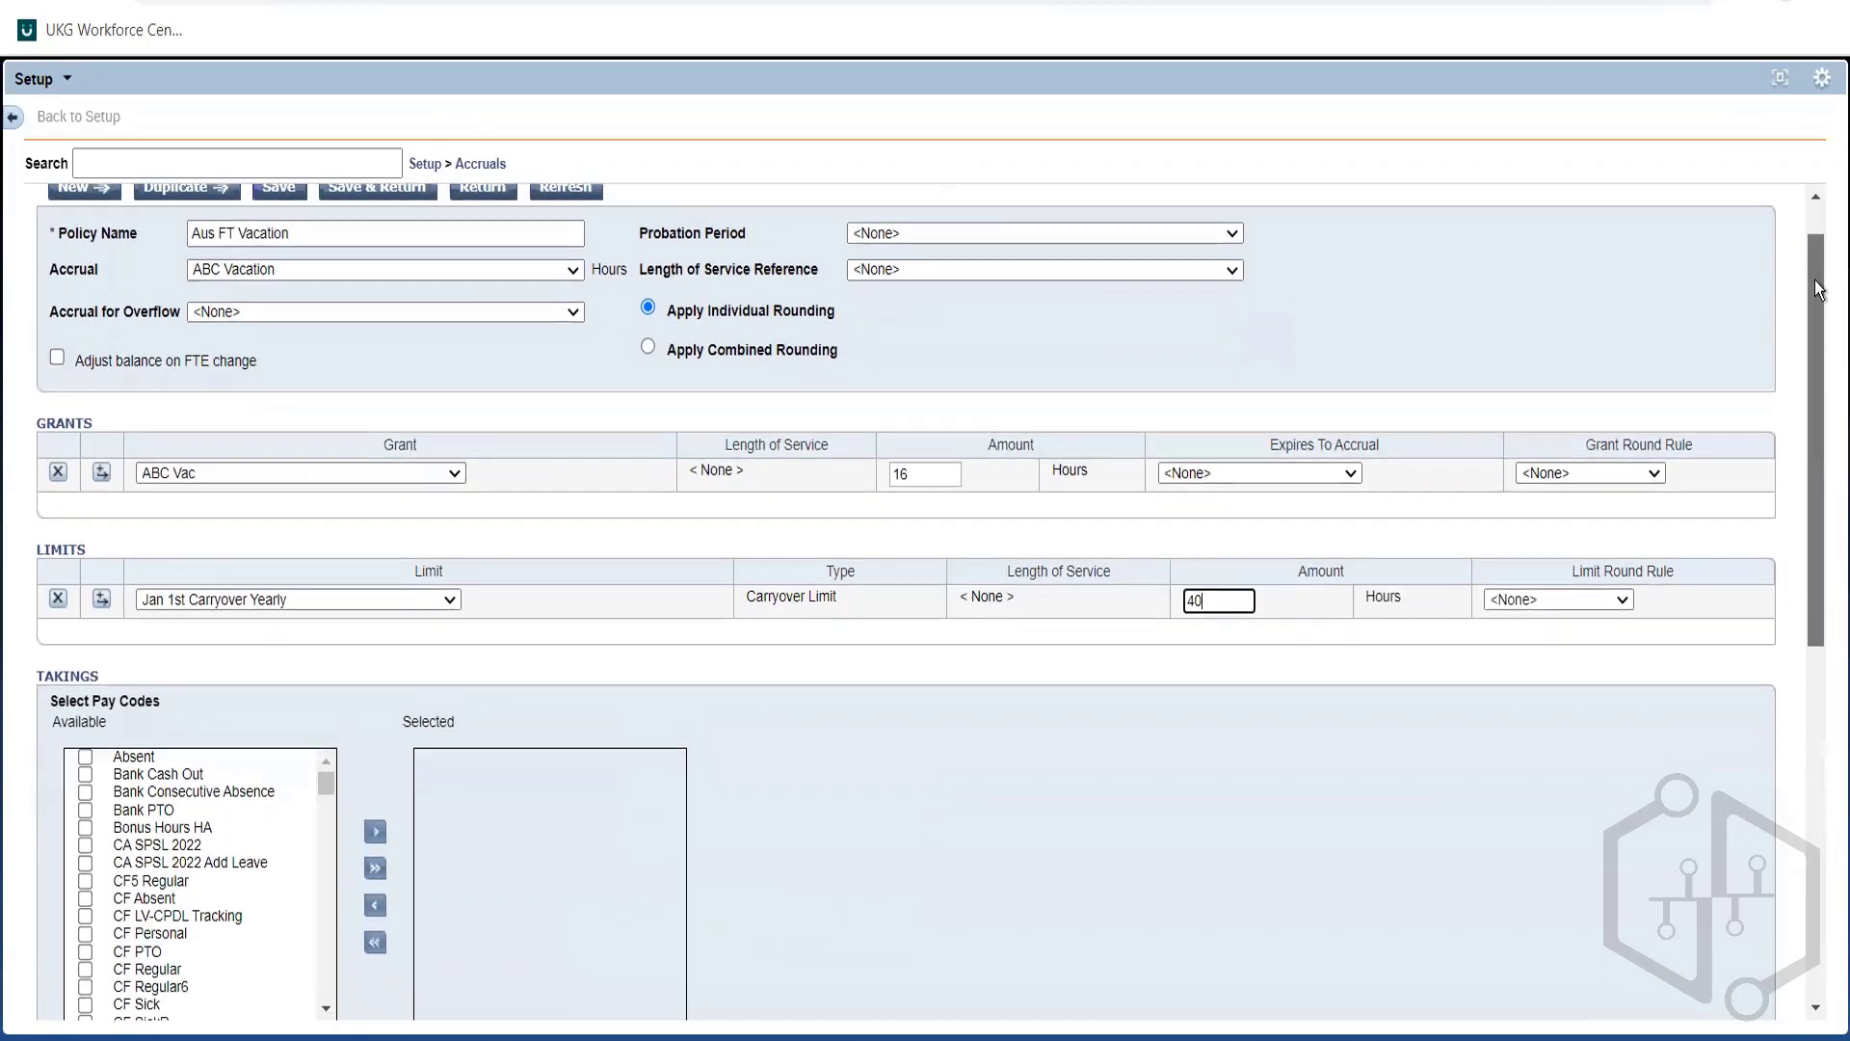
scroll(1805, 232, up, 2)
drag(1801, 224, 1800, 217)
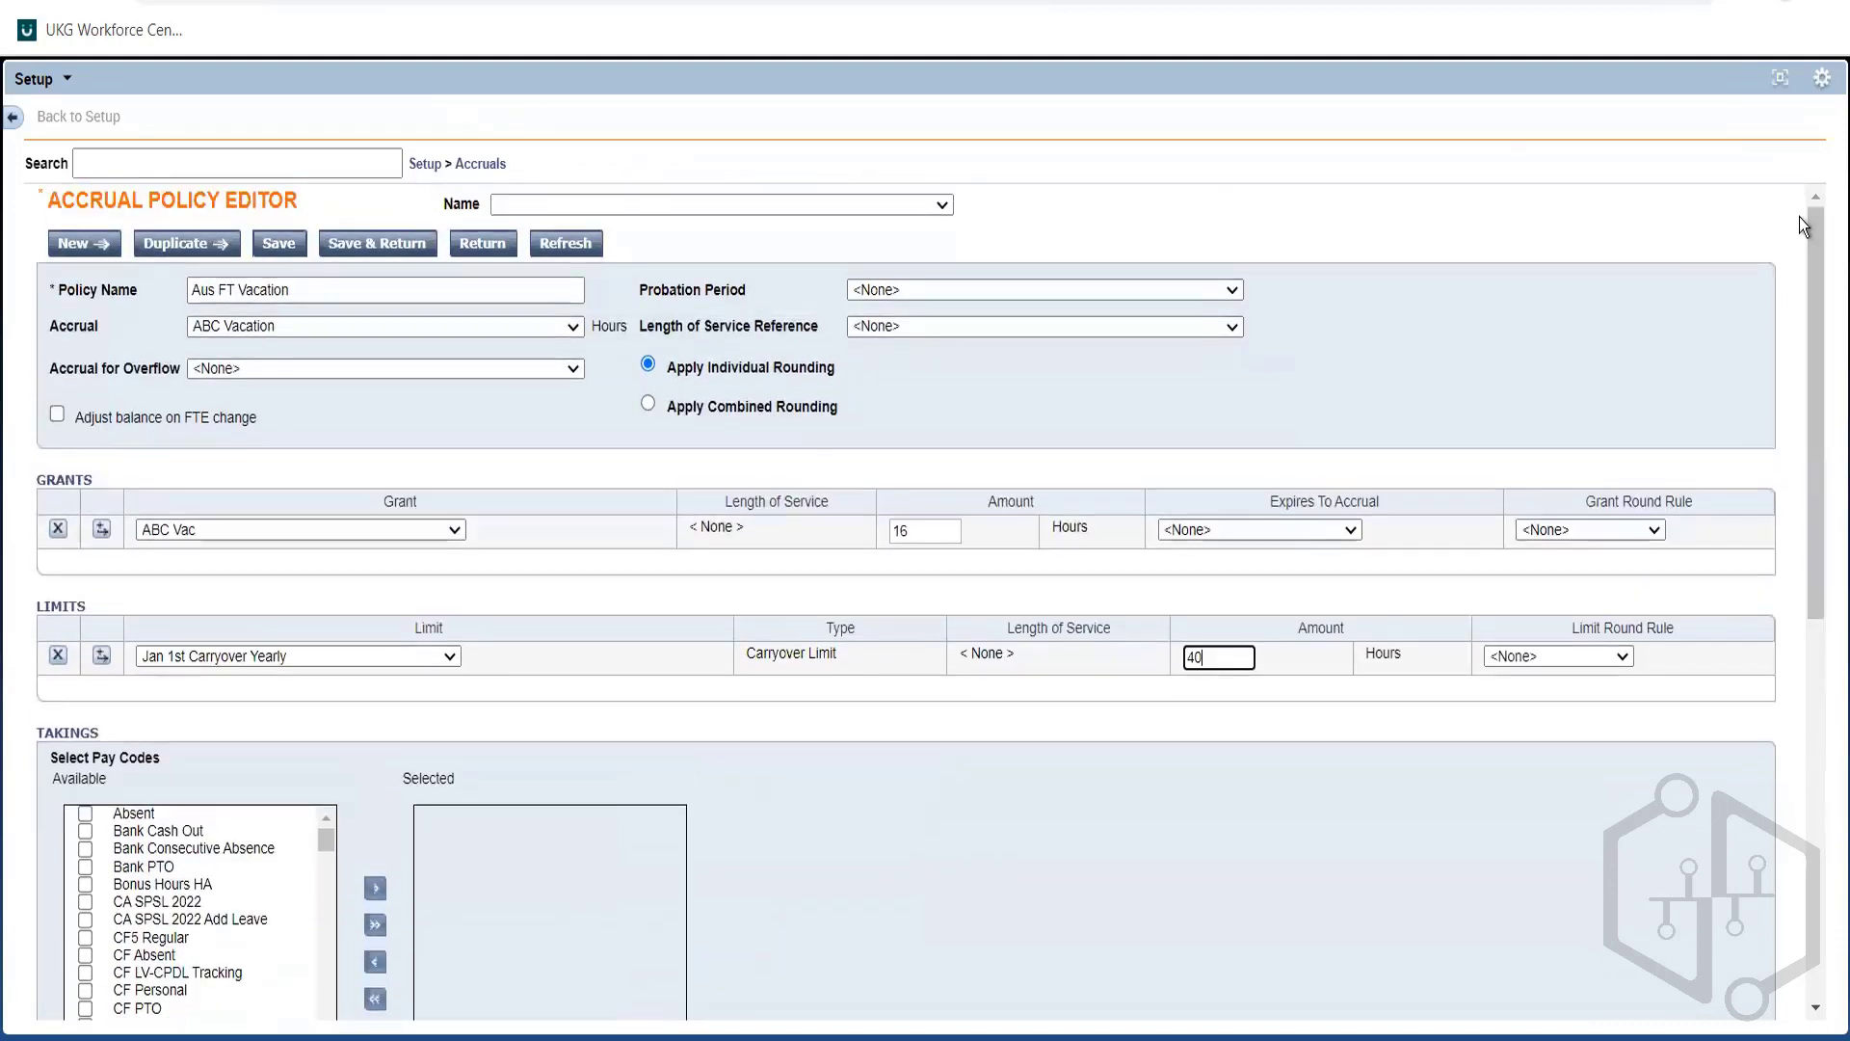
Restore the Administration workspace, list all employees in QuickFind and open the timecard of the North Division employee
click(1780, 67)
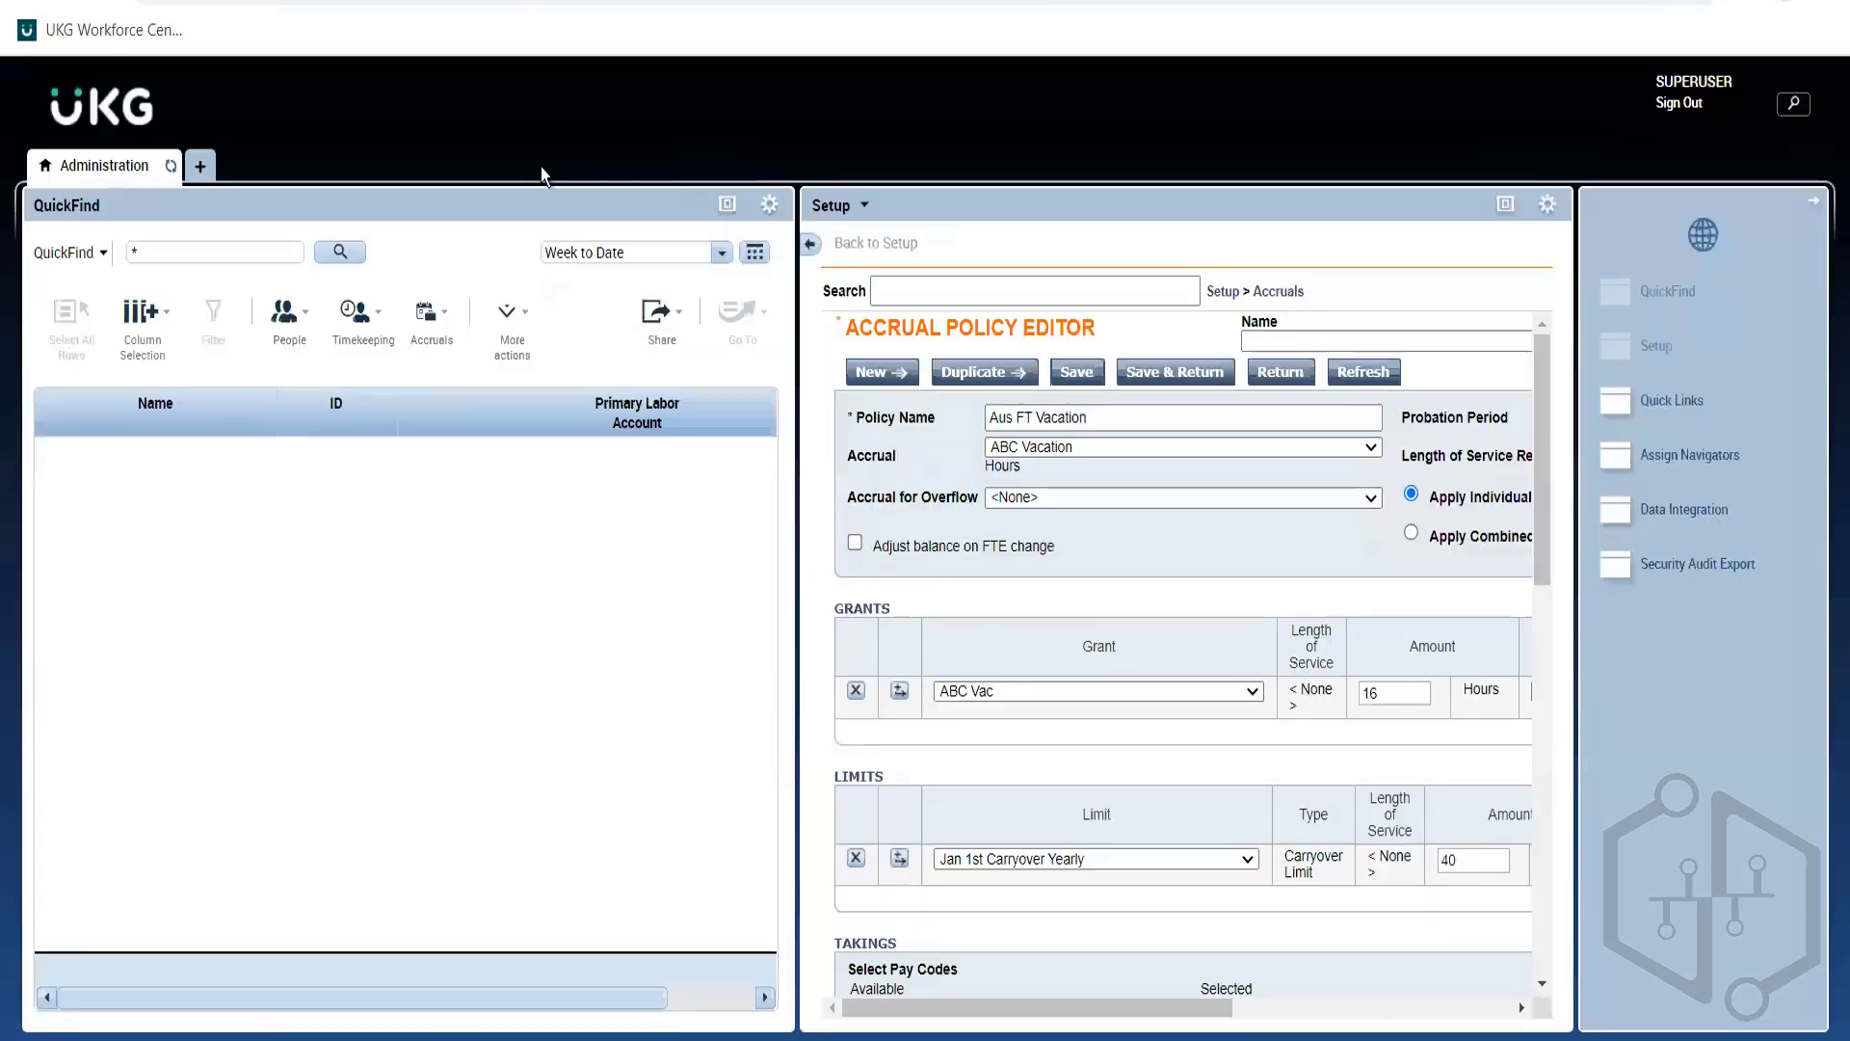
click(339, 254)
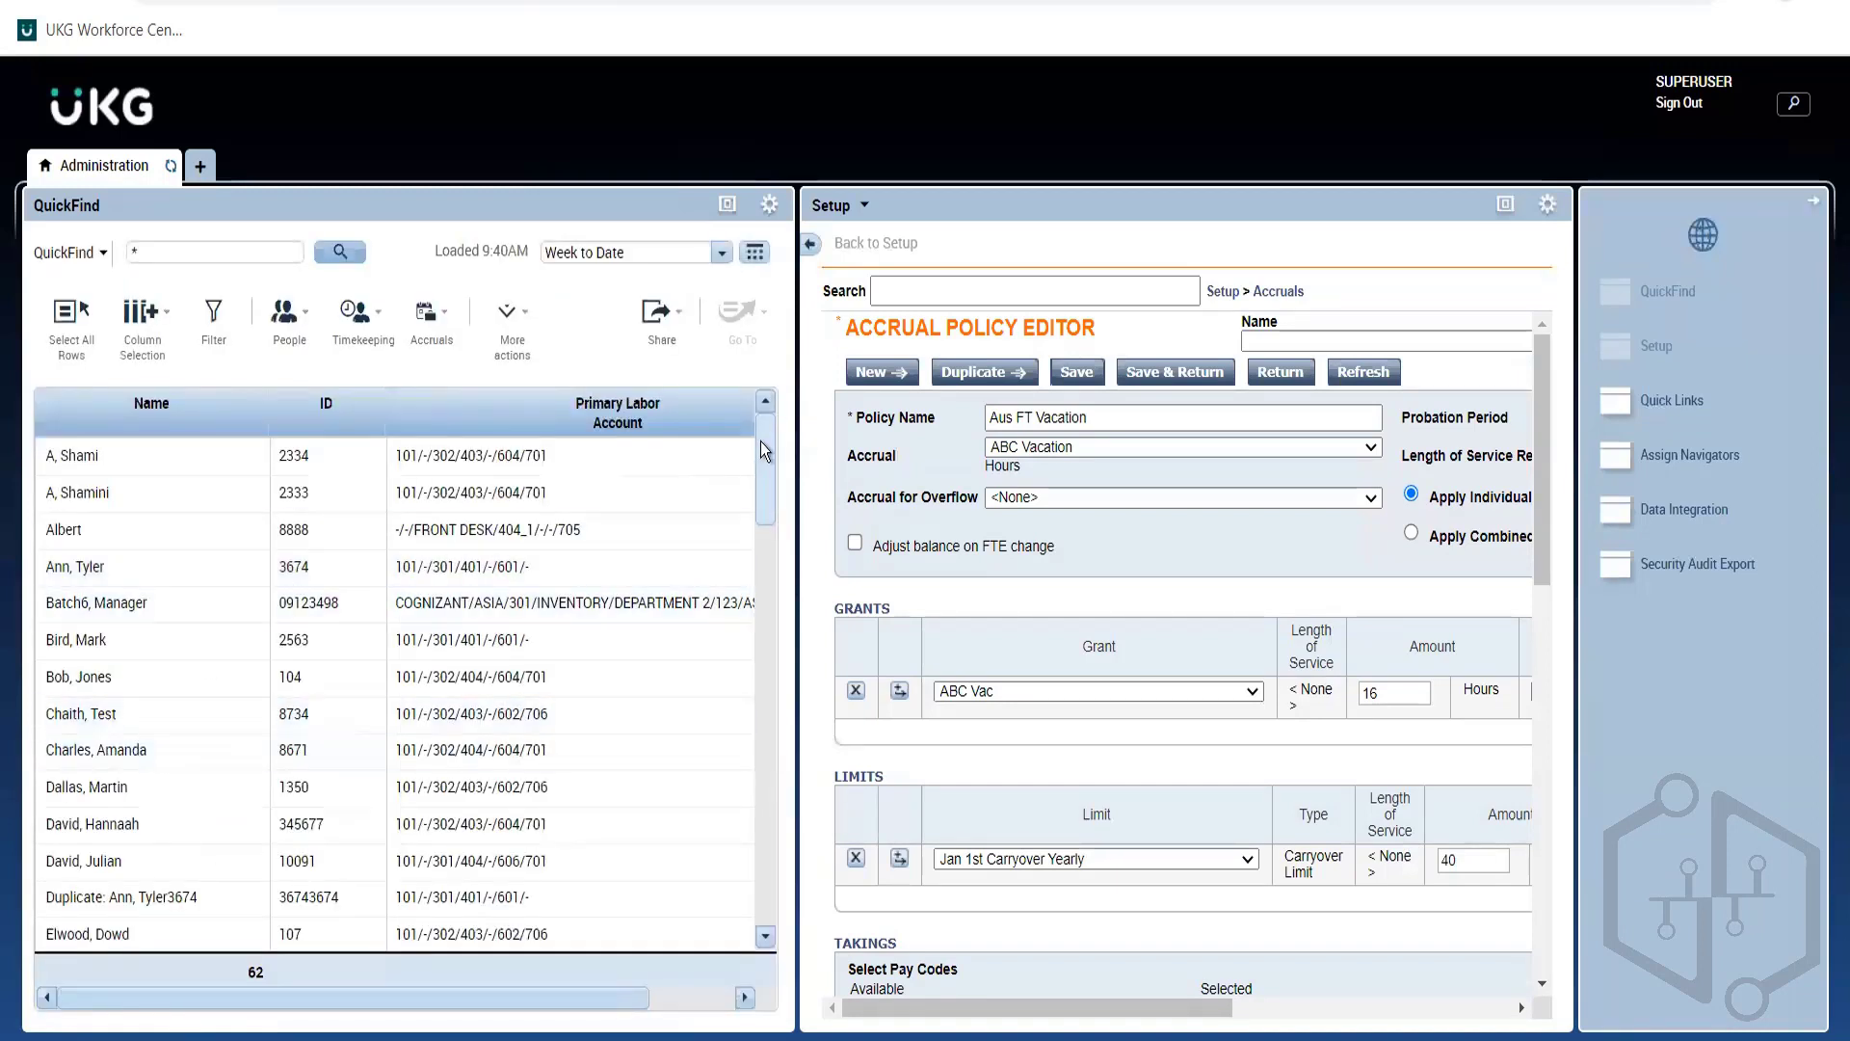
drag(772, 486, 769, 602)
click(81, 663)
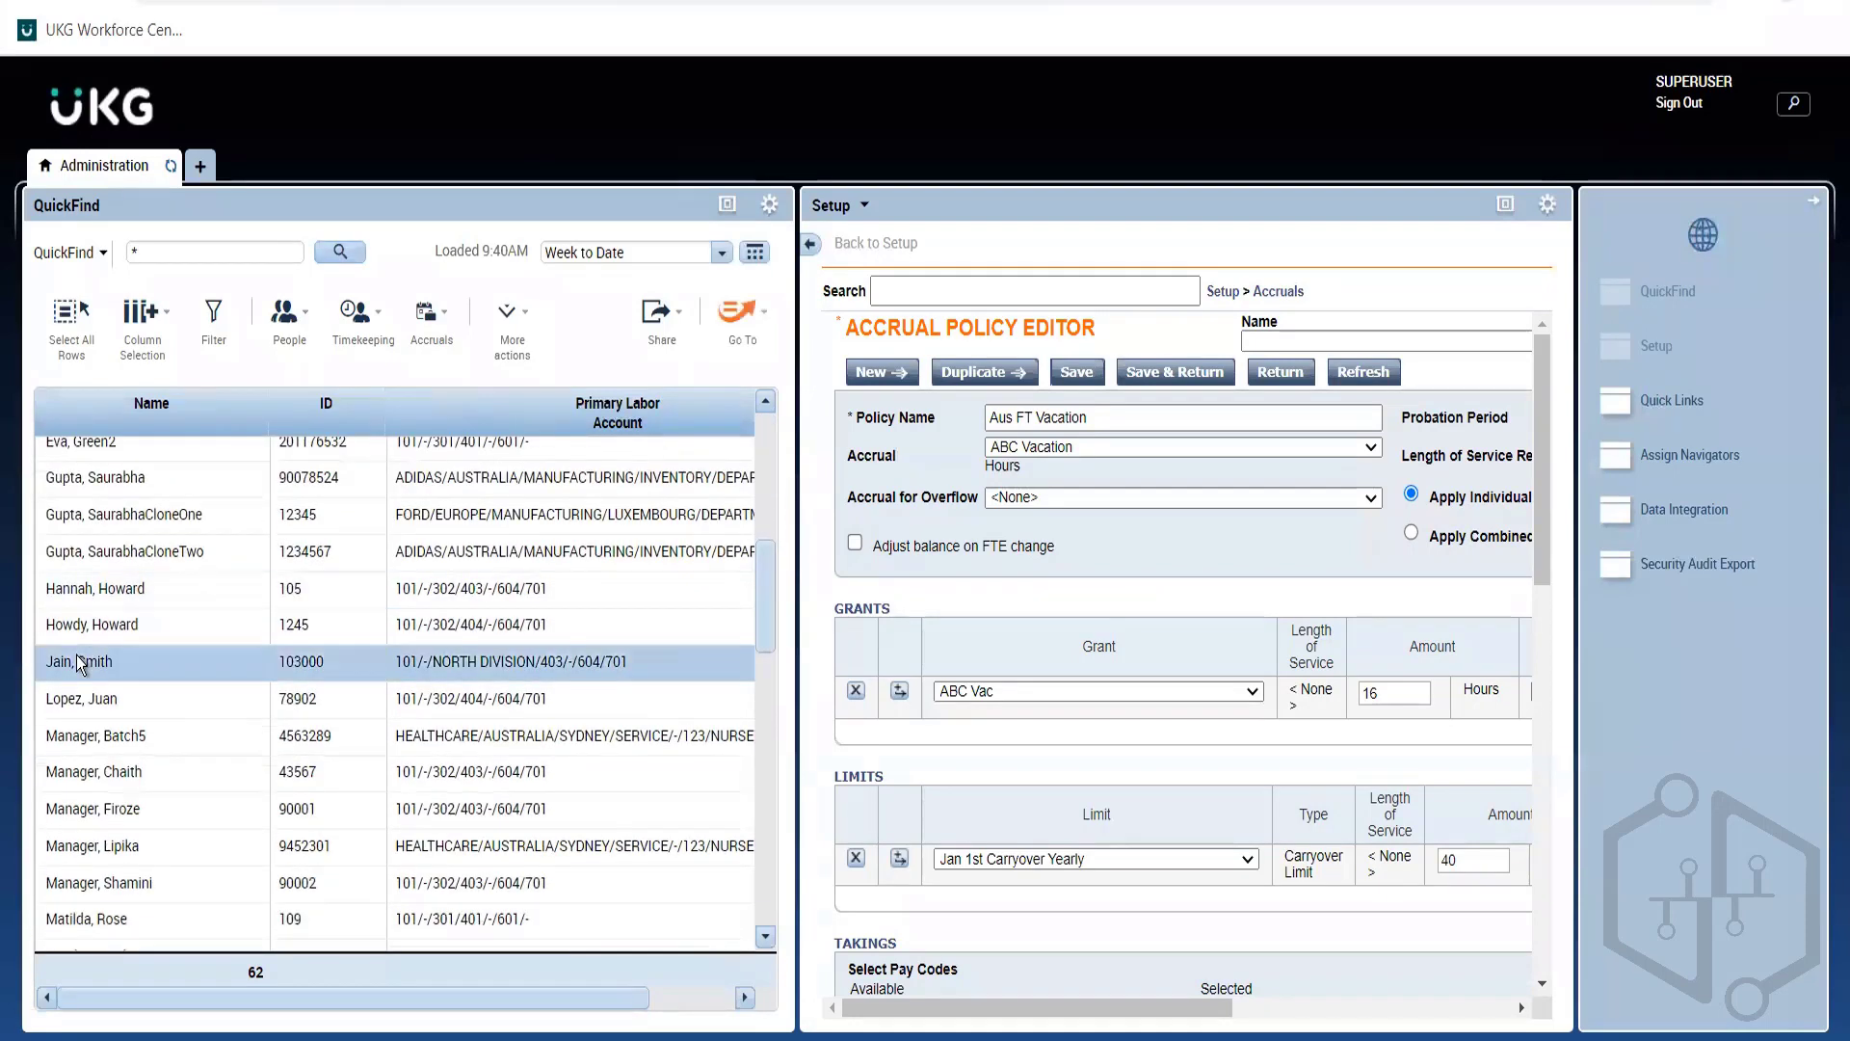
double_click(80, 663)
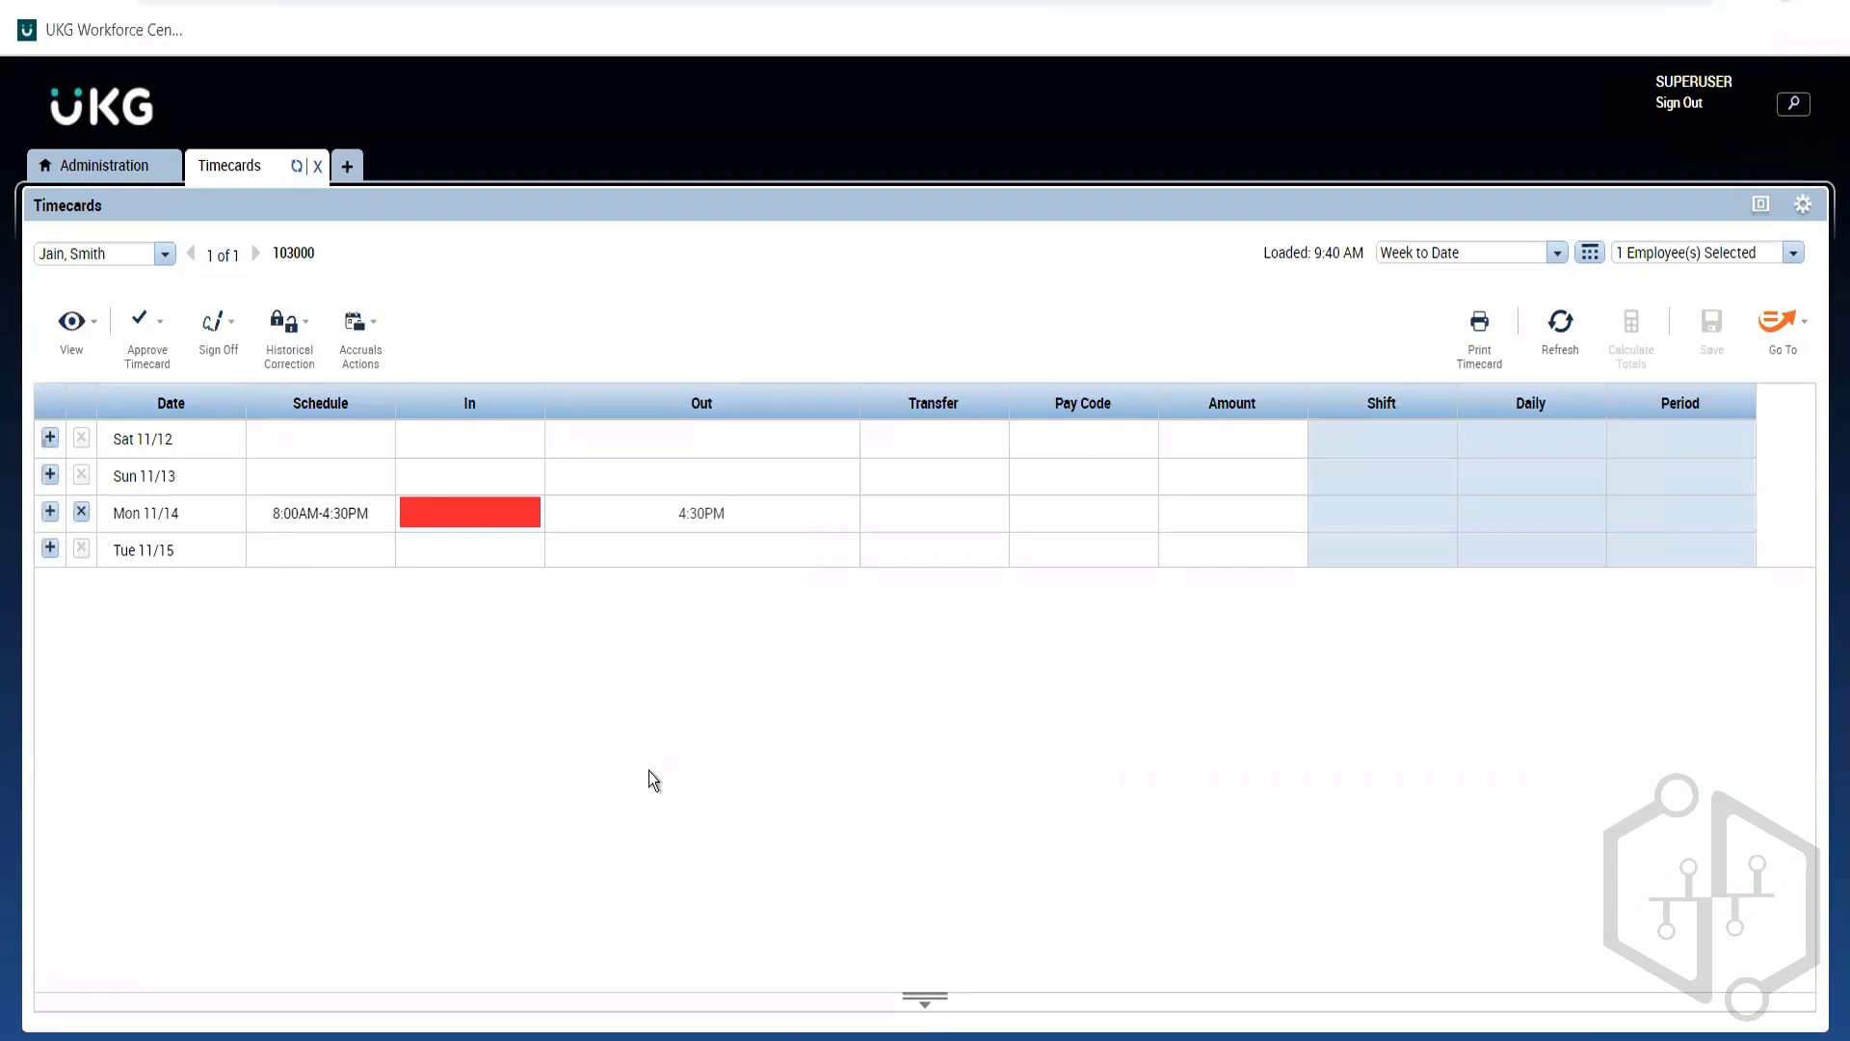
Look through the pay codes available for Sun 11/13, search them for "vac" and consult the accrual notes in Notepad
click(1055, 491)
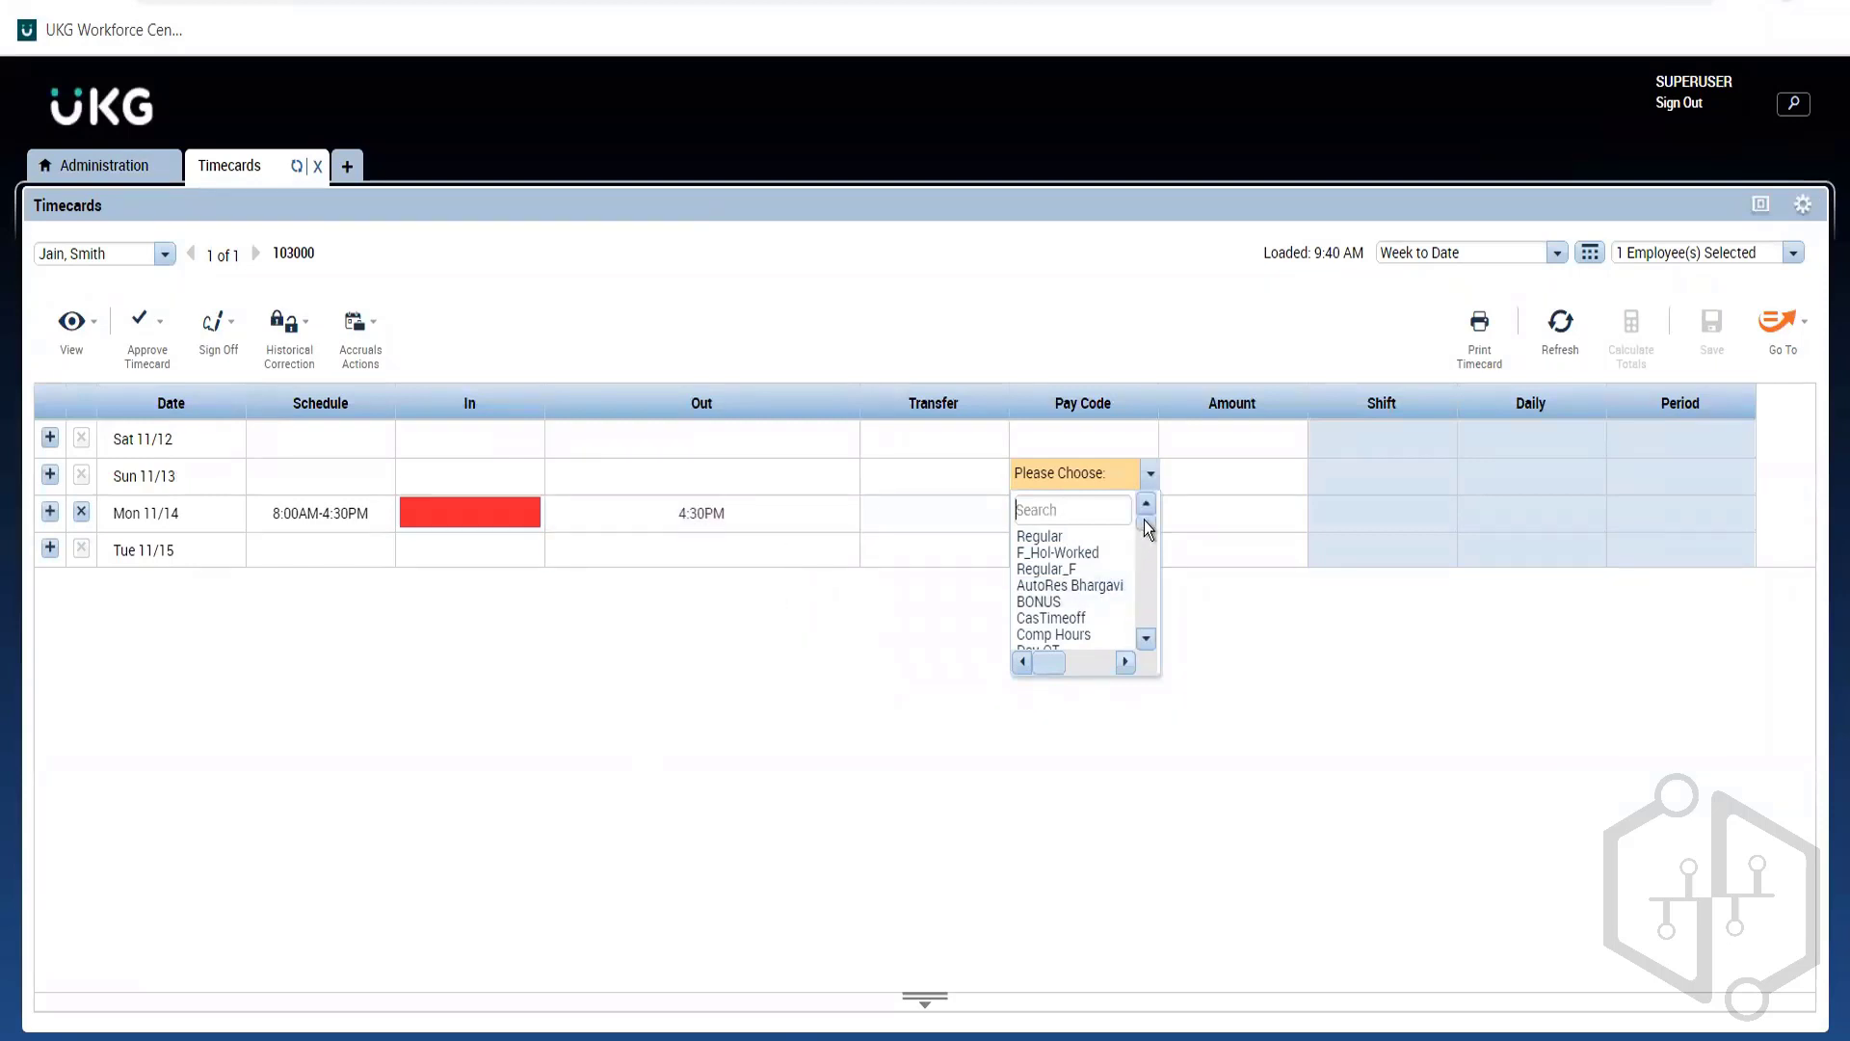
drag(1144, 520, 1149, 607)
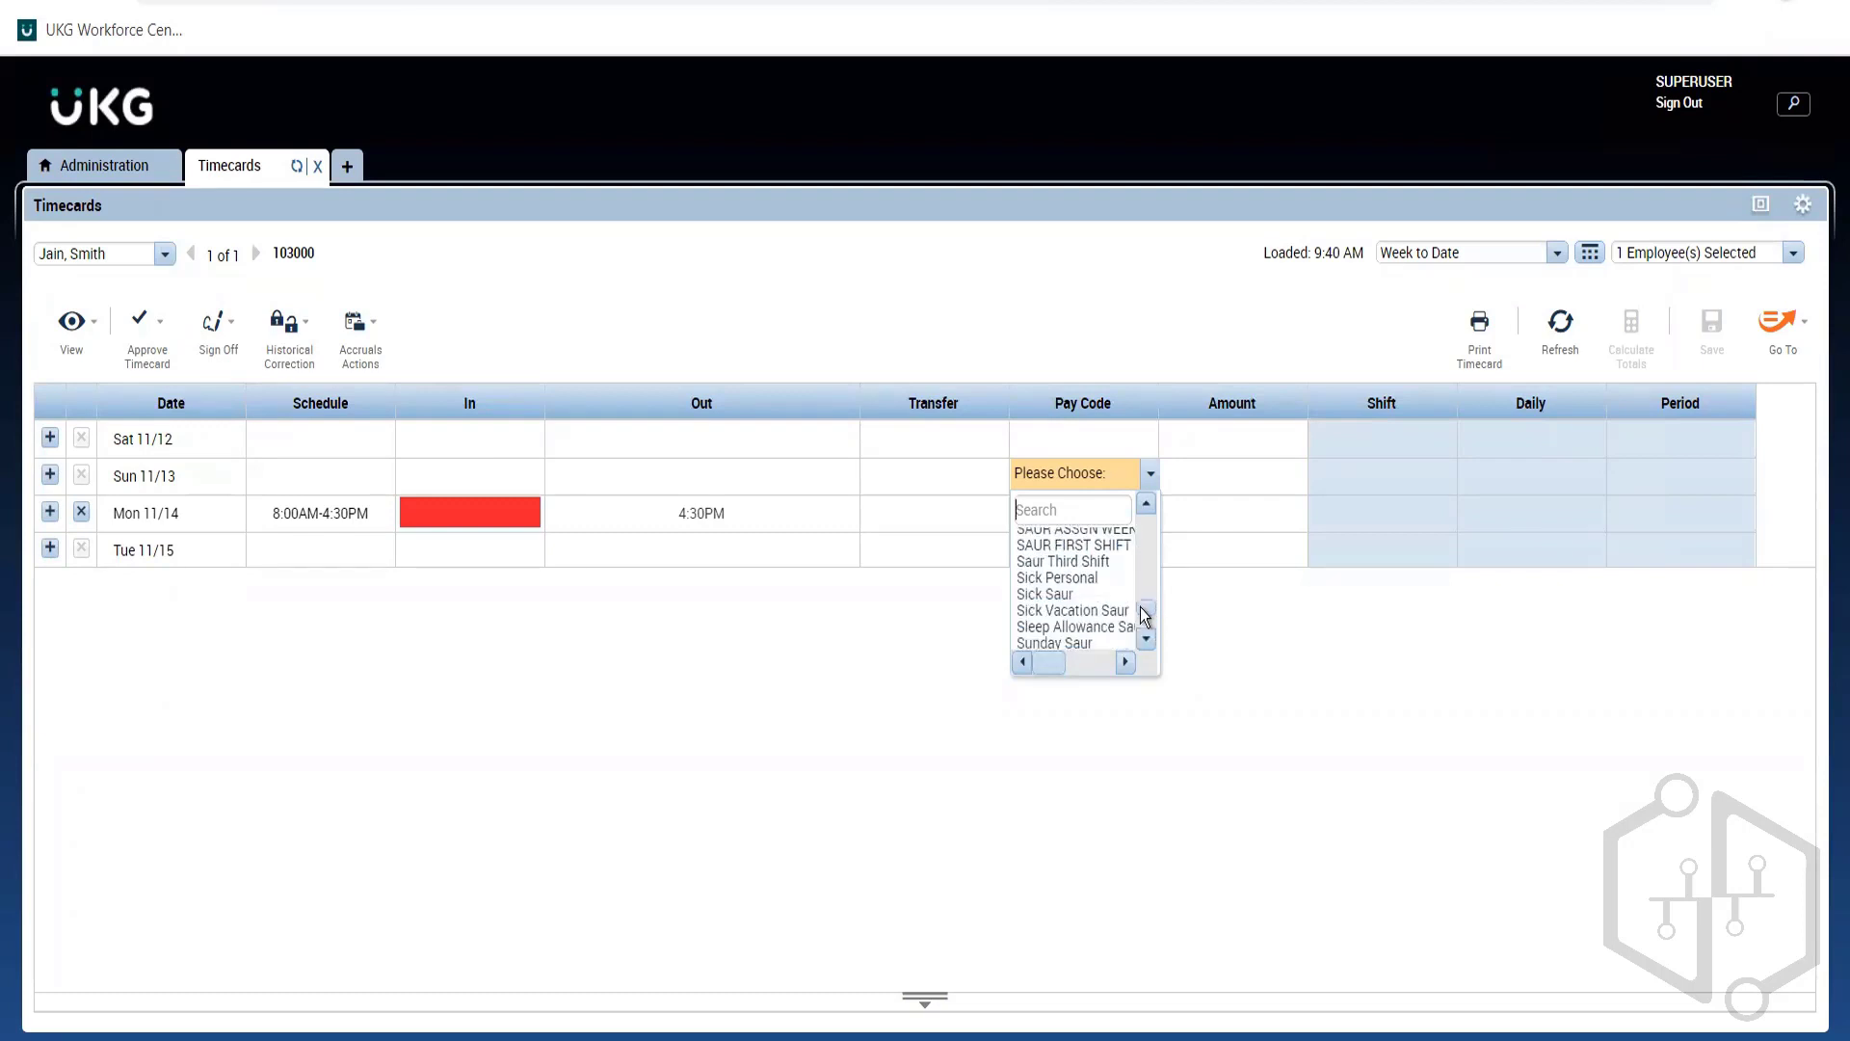
text(vac)
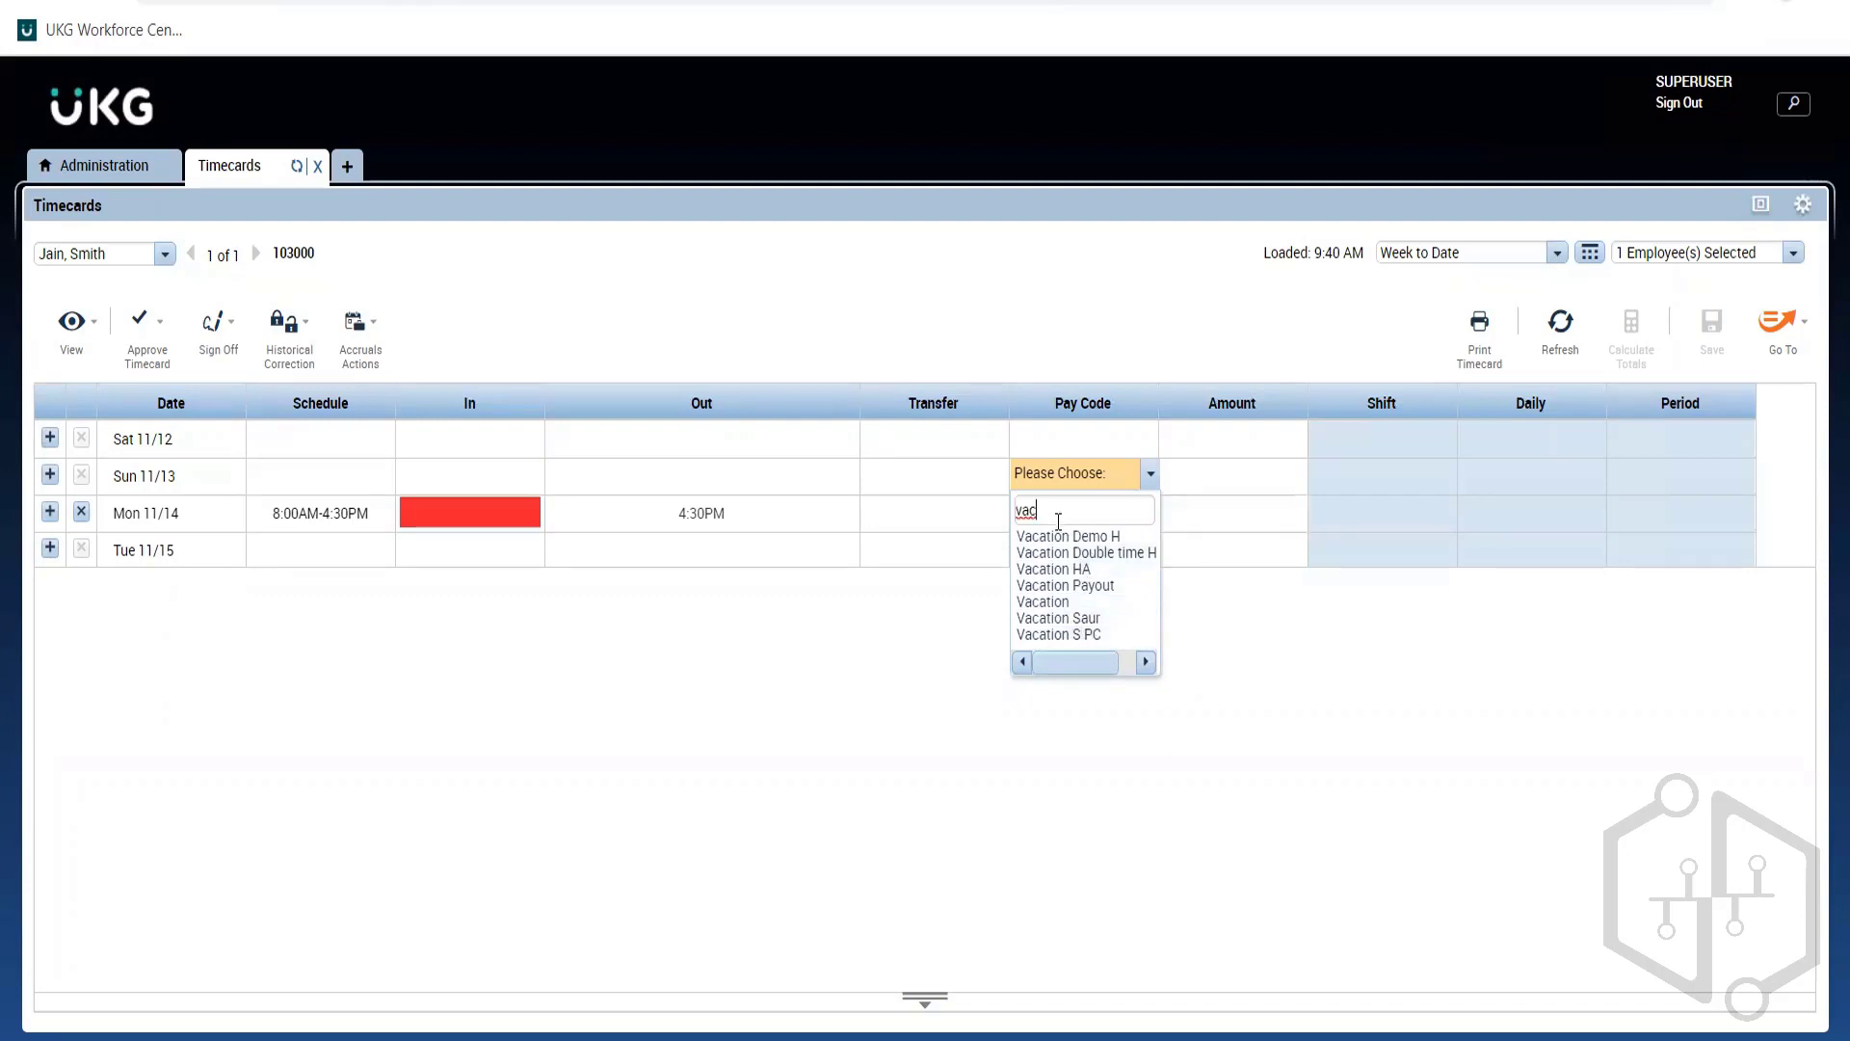
key(alt+Tab)
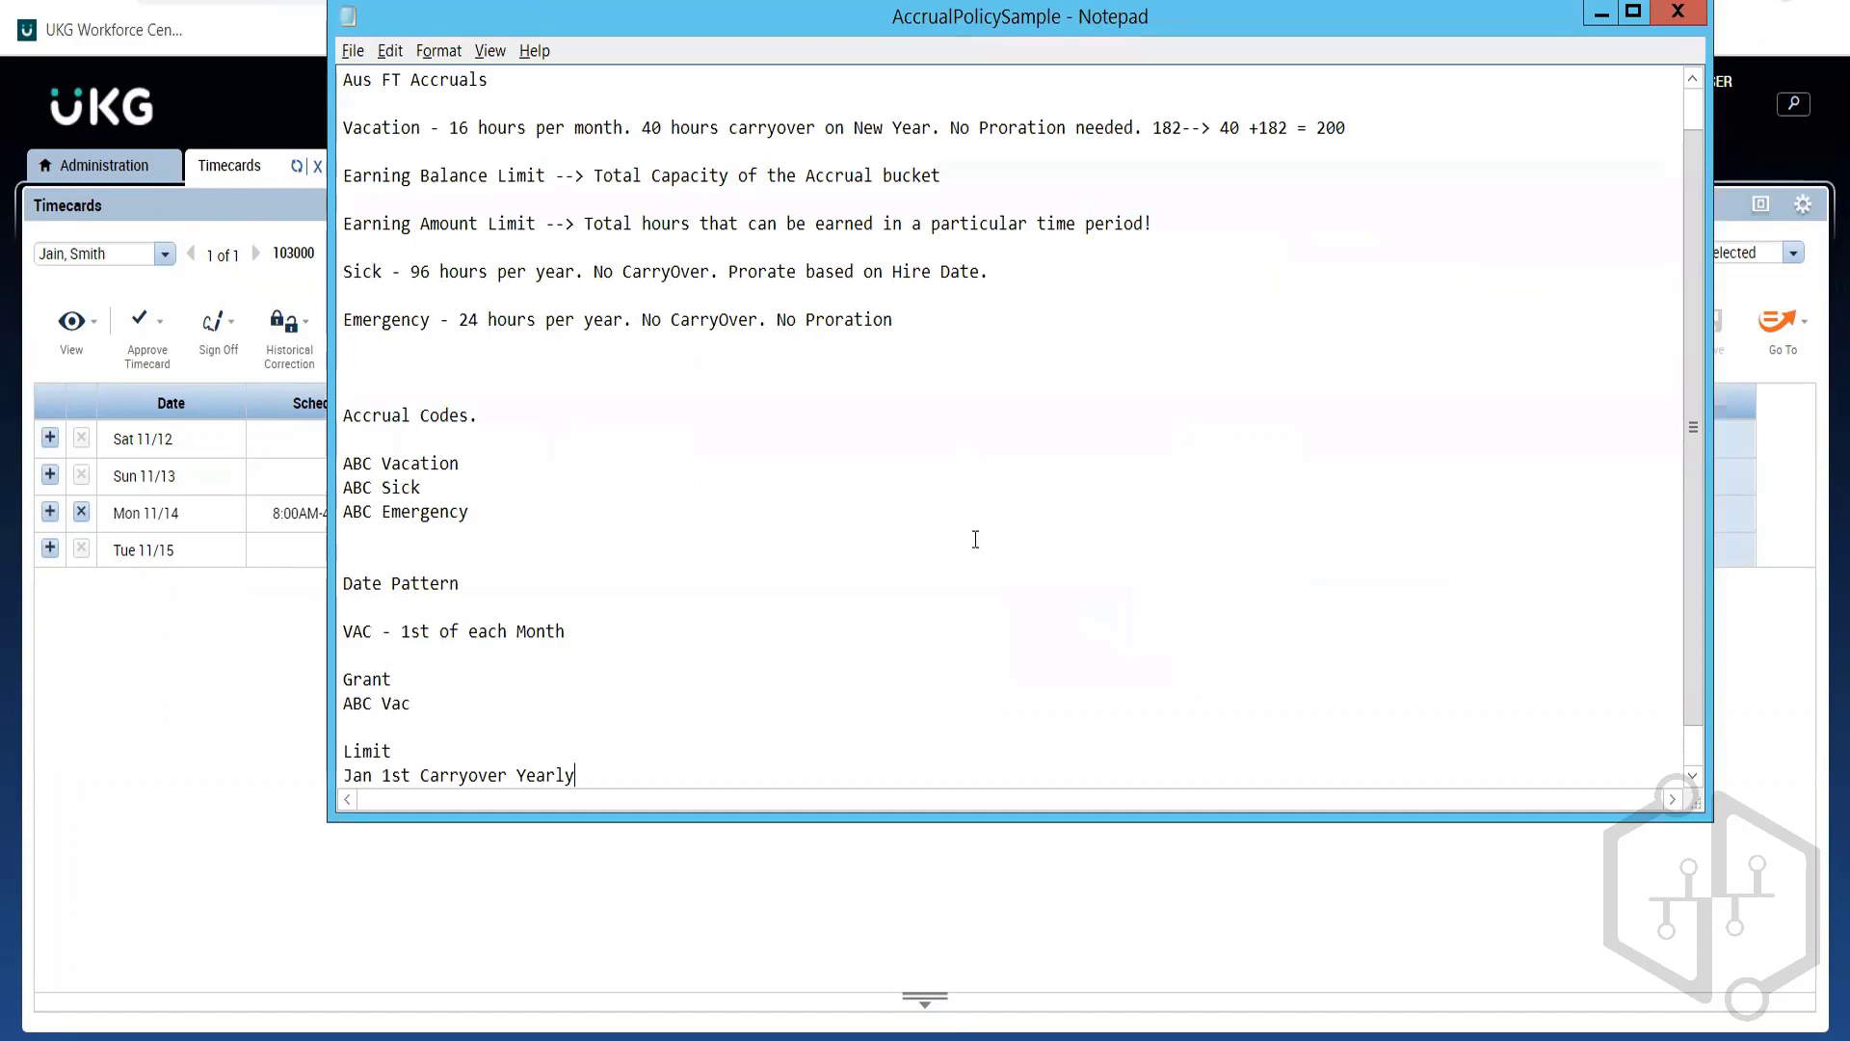
key(alt+Tab)
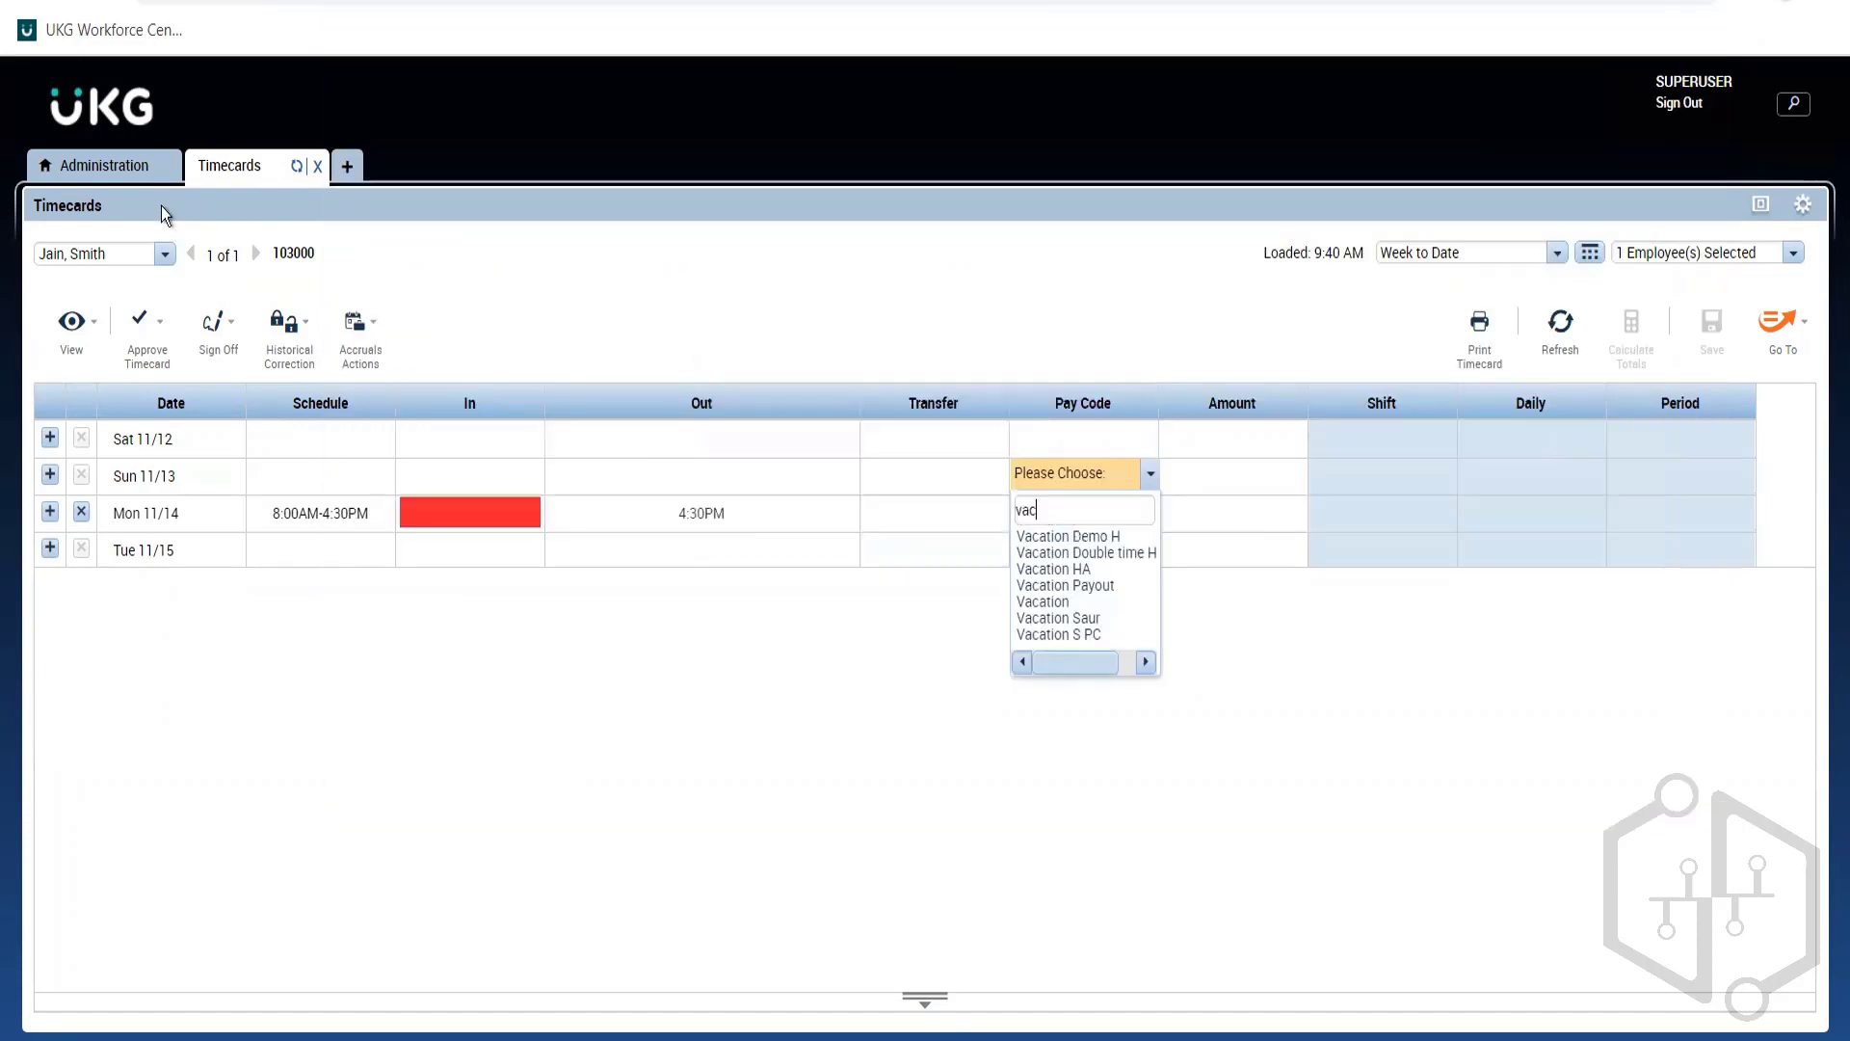
Examine the available pay codes in the Takings section of the Aus FT Vacation policy and compare them with the timecard's vacation pay codes
click(97, 170)
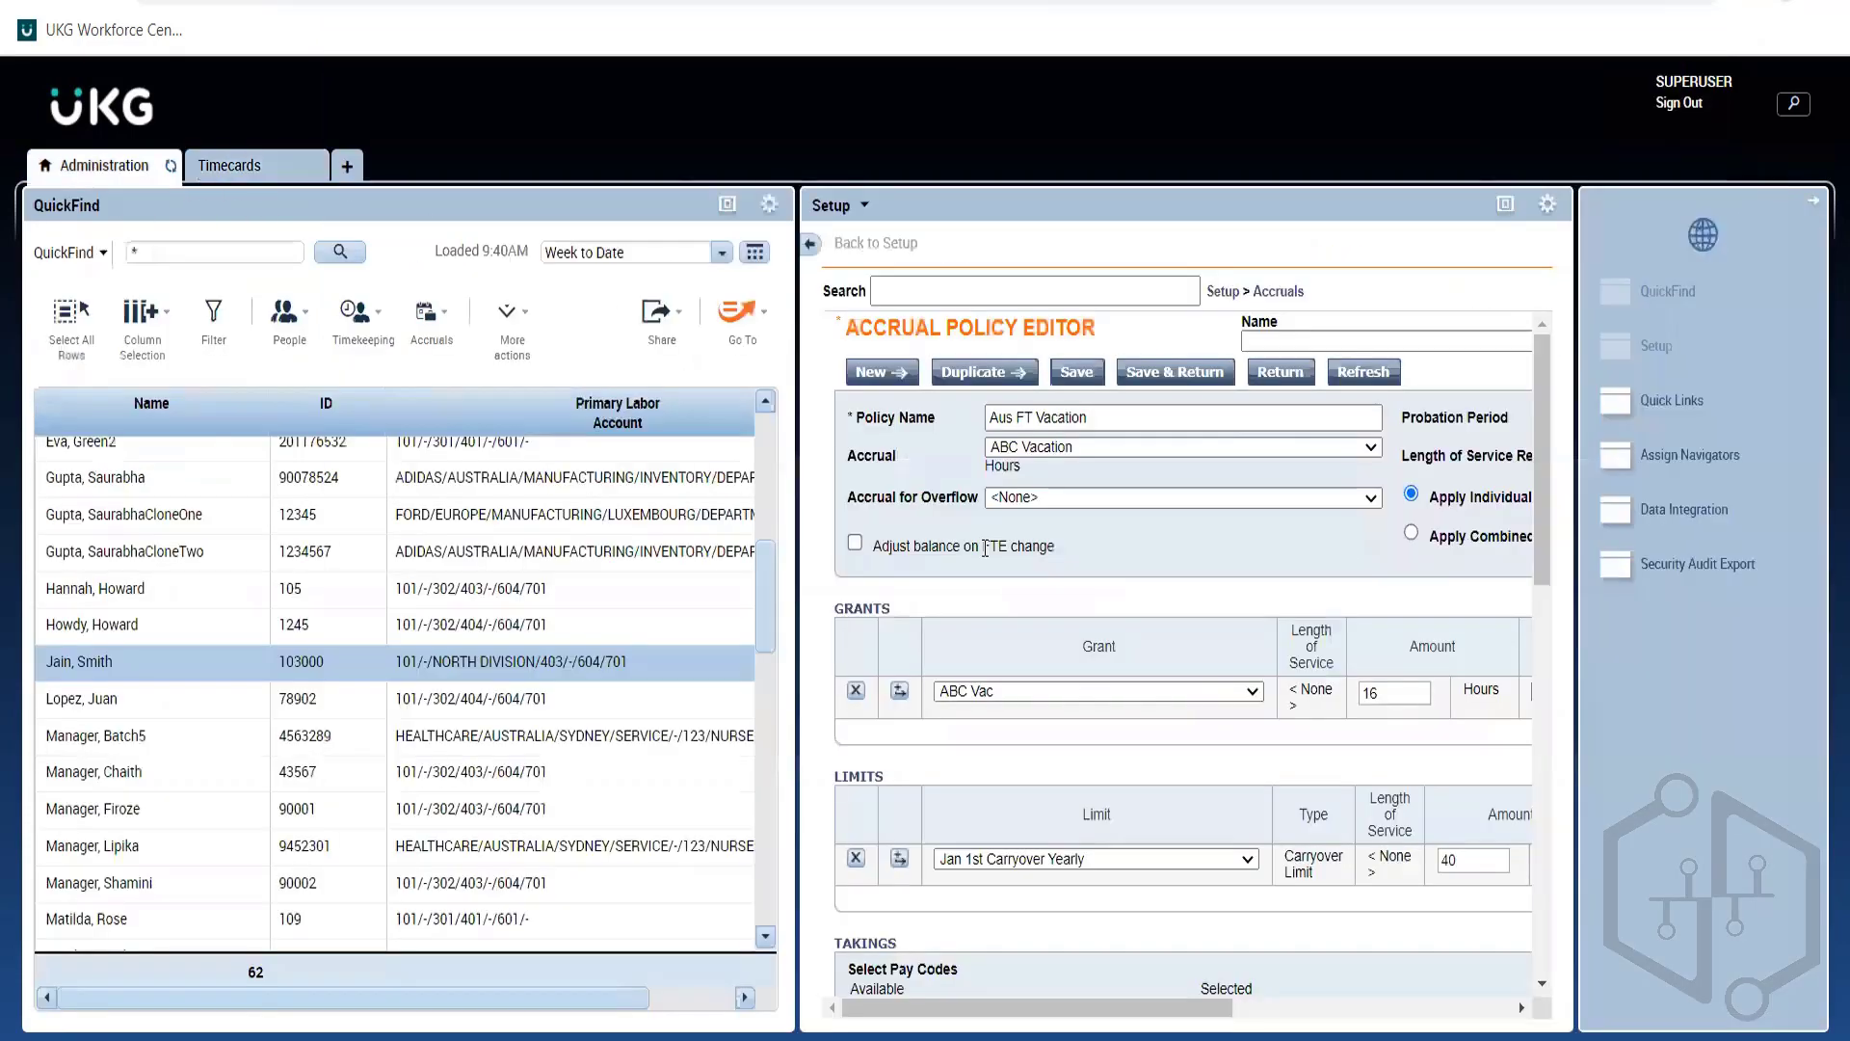
click(1504, 206)
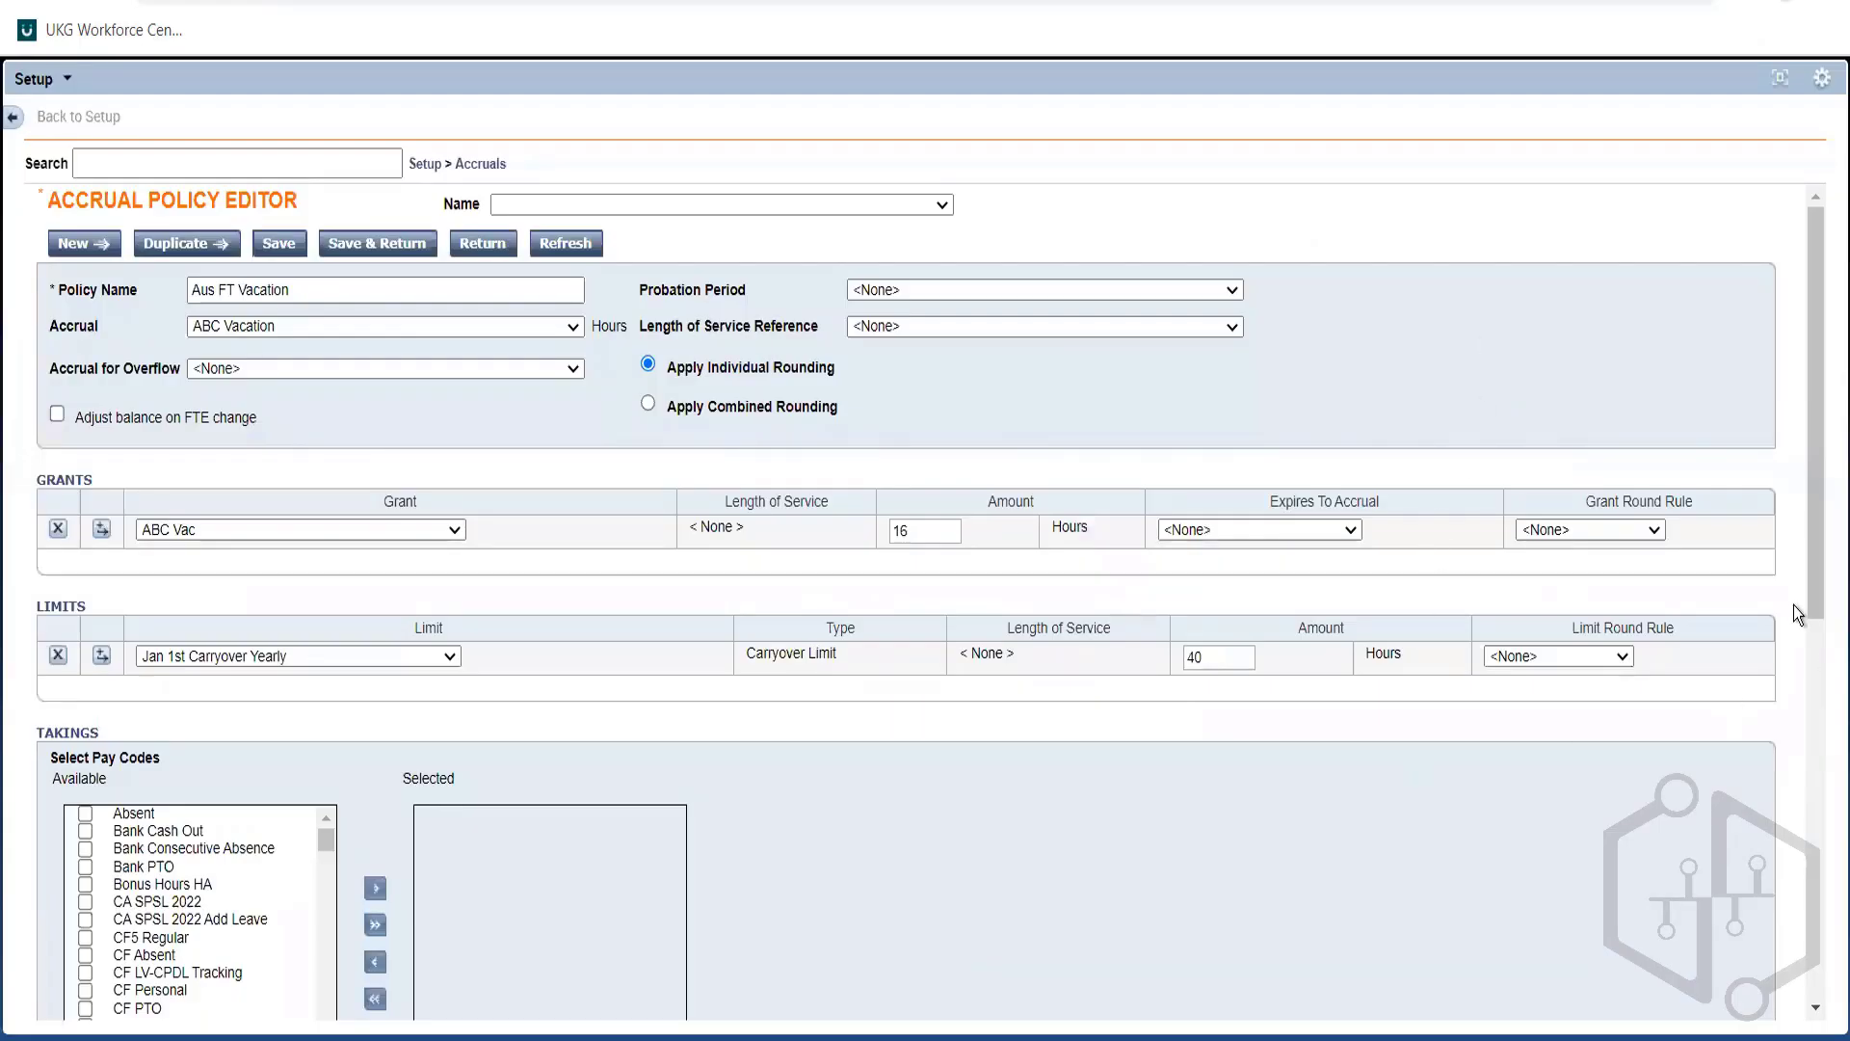
drag(1808, 580, 1811, 671)
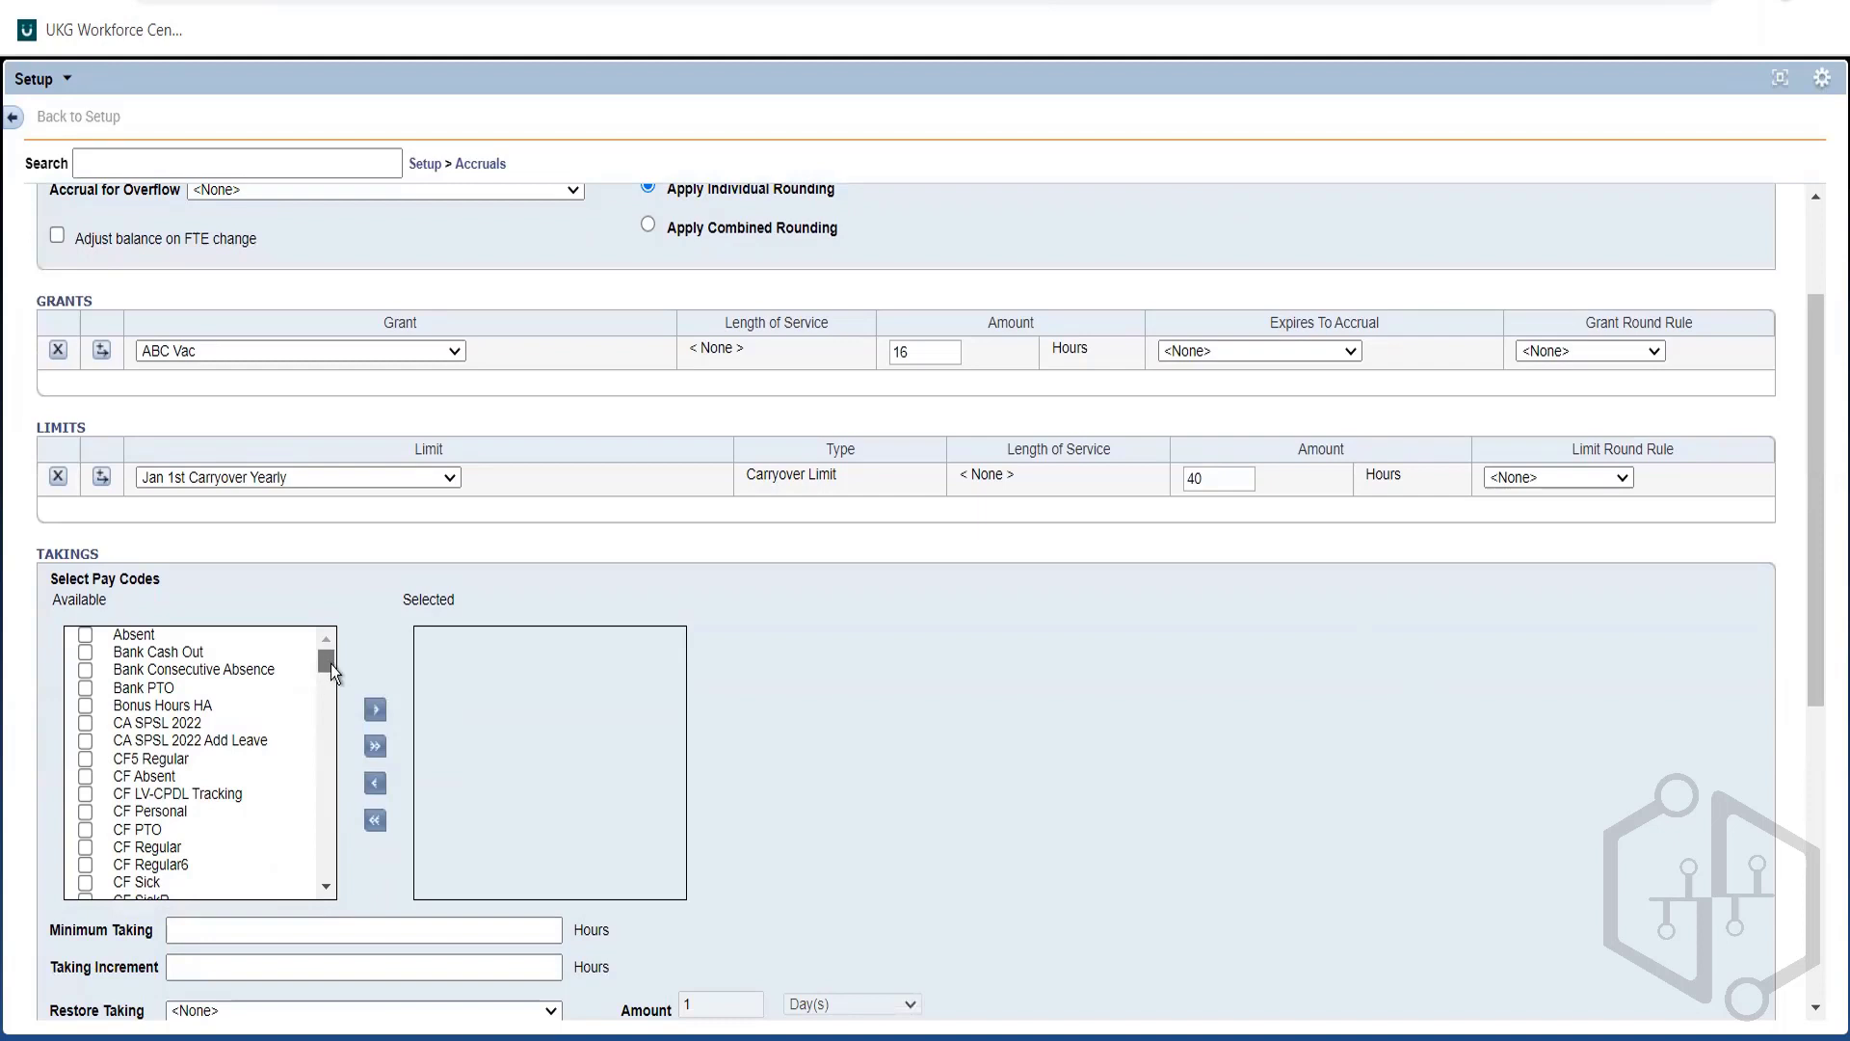
mouse_move(332, 663)
mouse_down()
mouse_move(320, 874)
mouse_move(325, 660)
mouse_up()
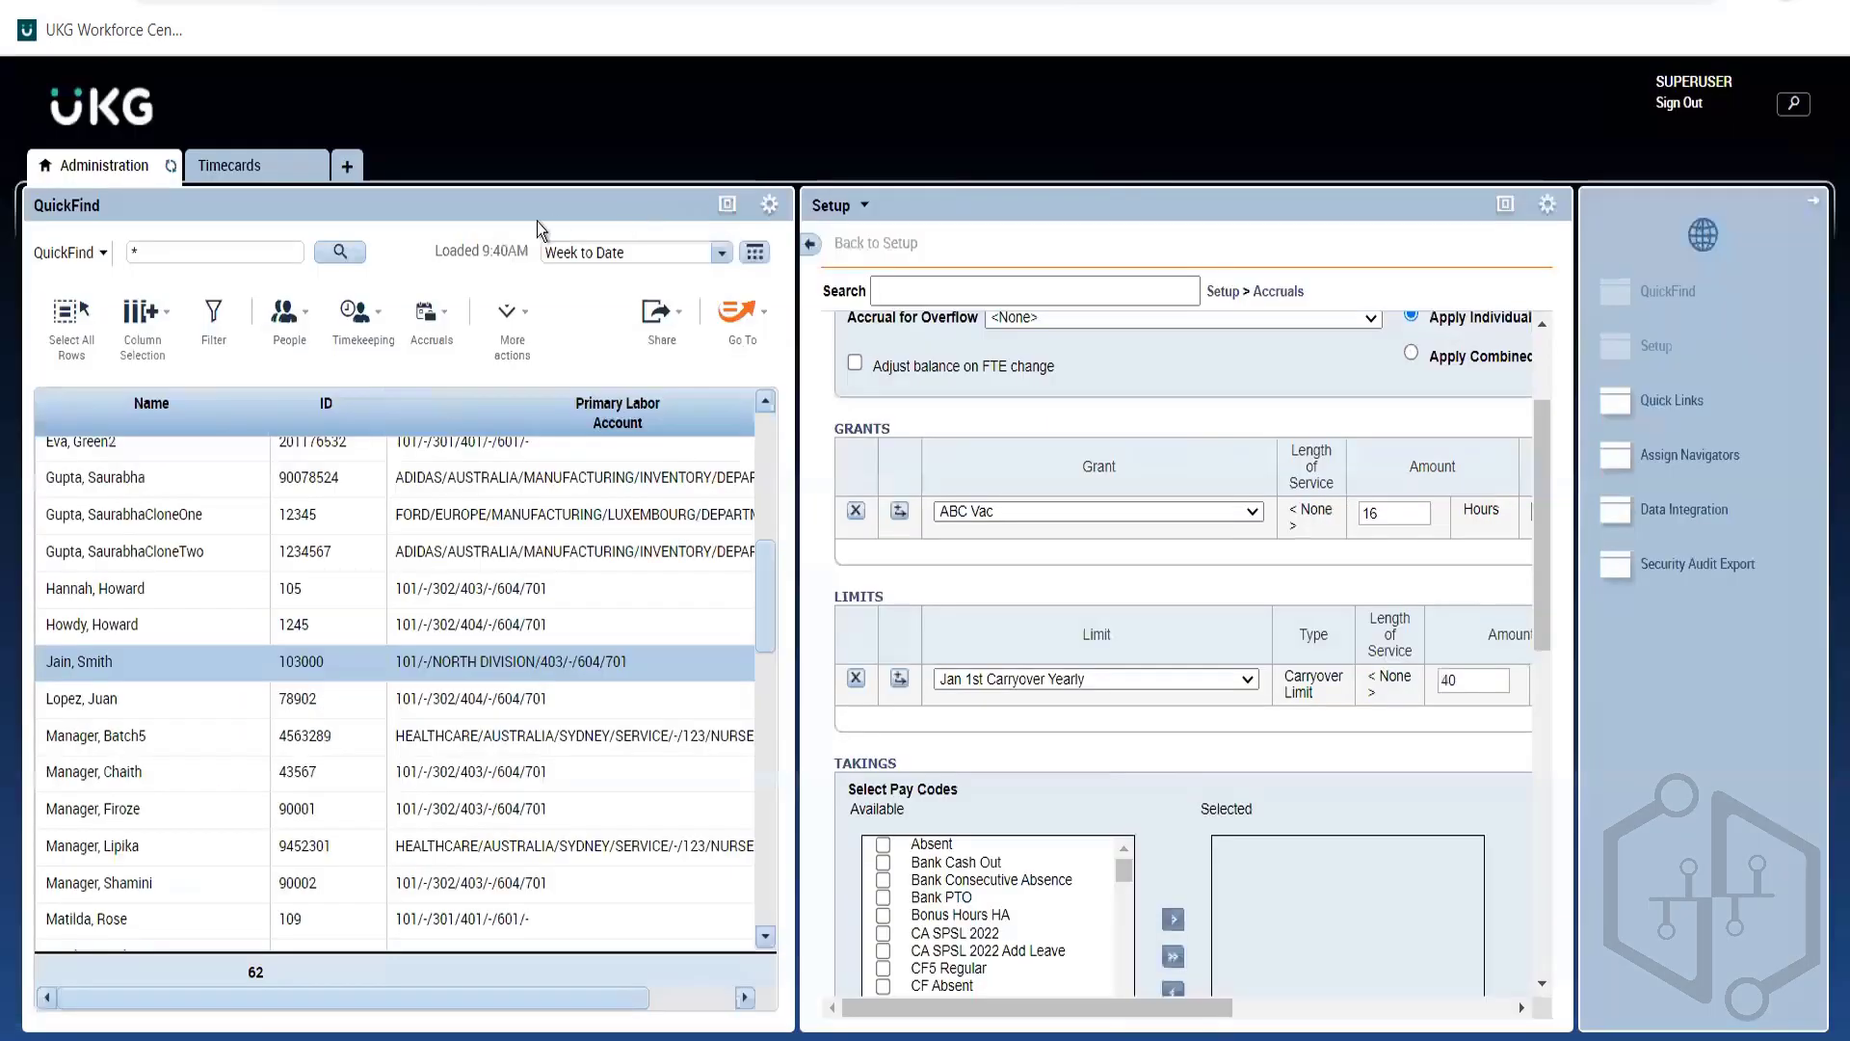
click(231, 165)
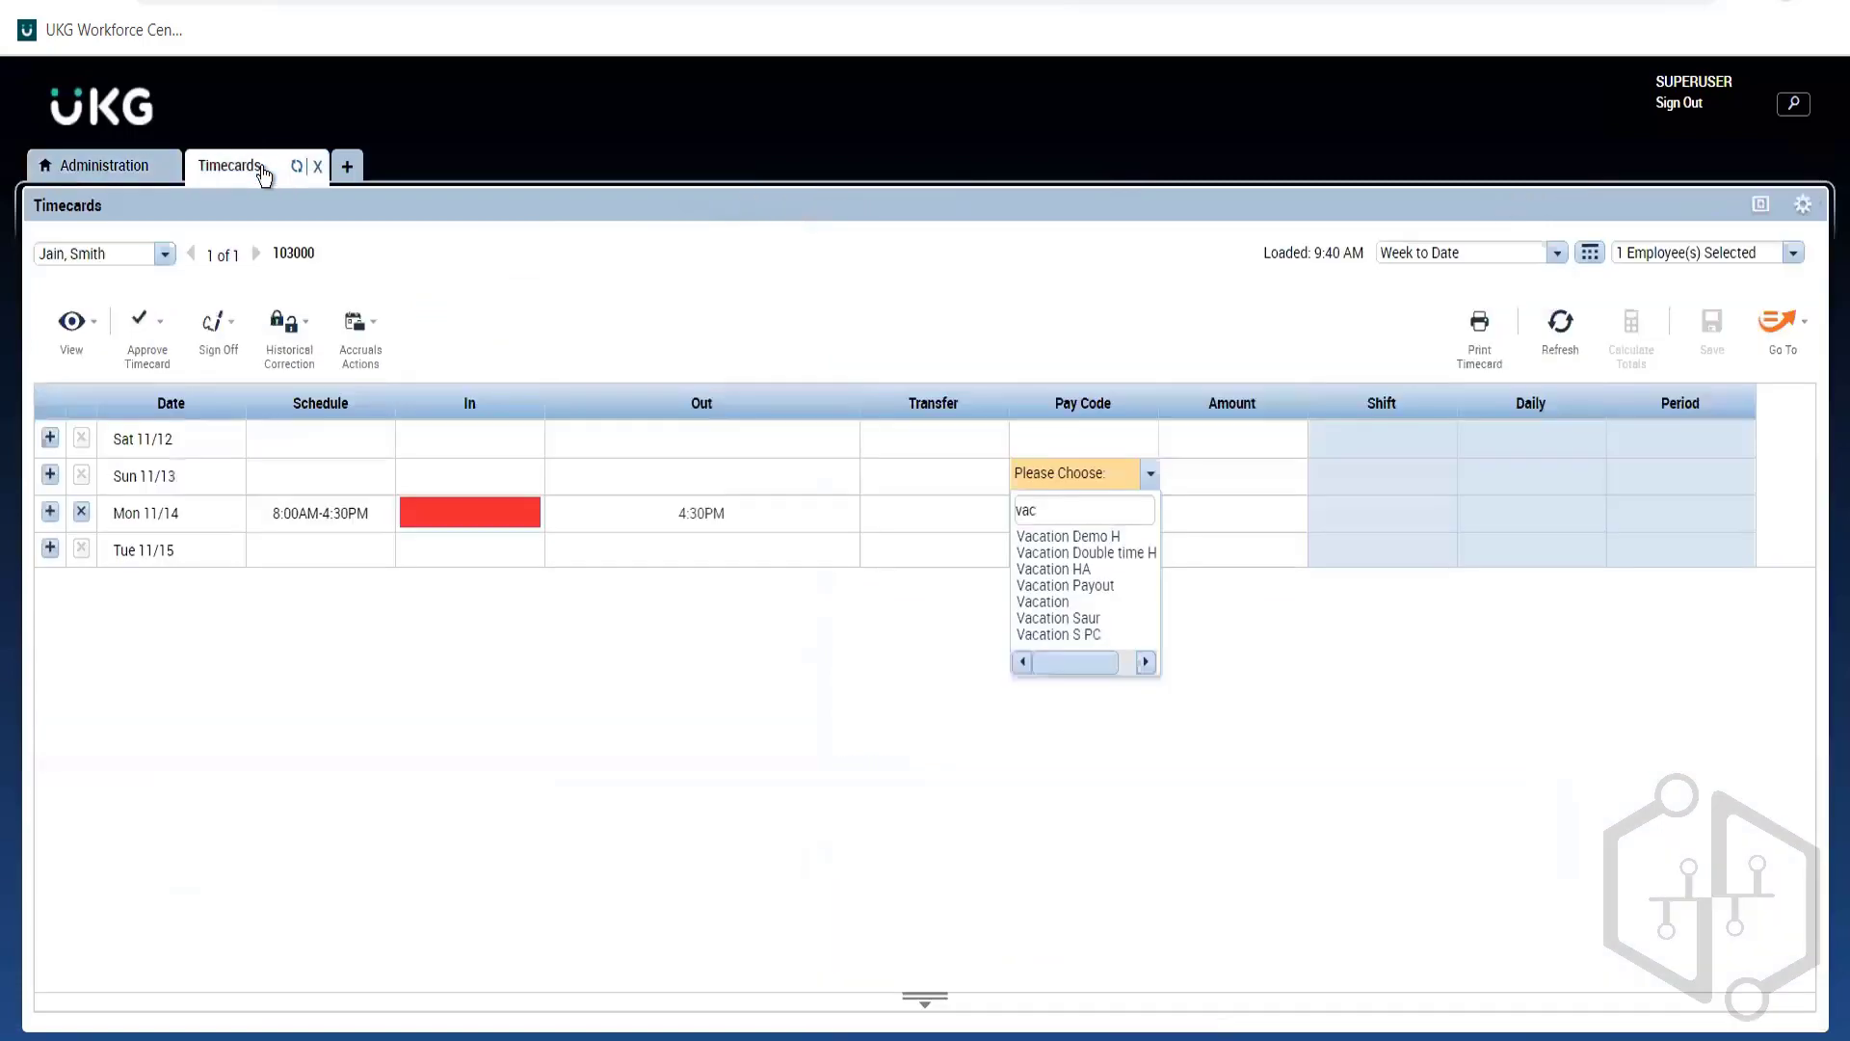
click(90, 171)
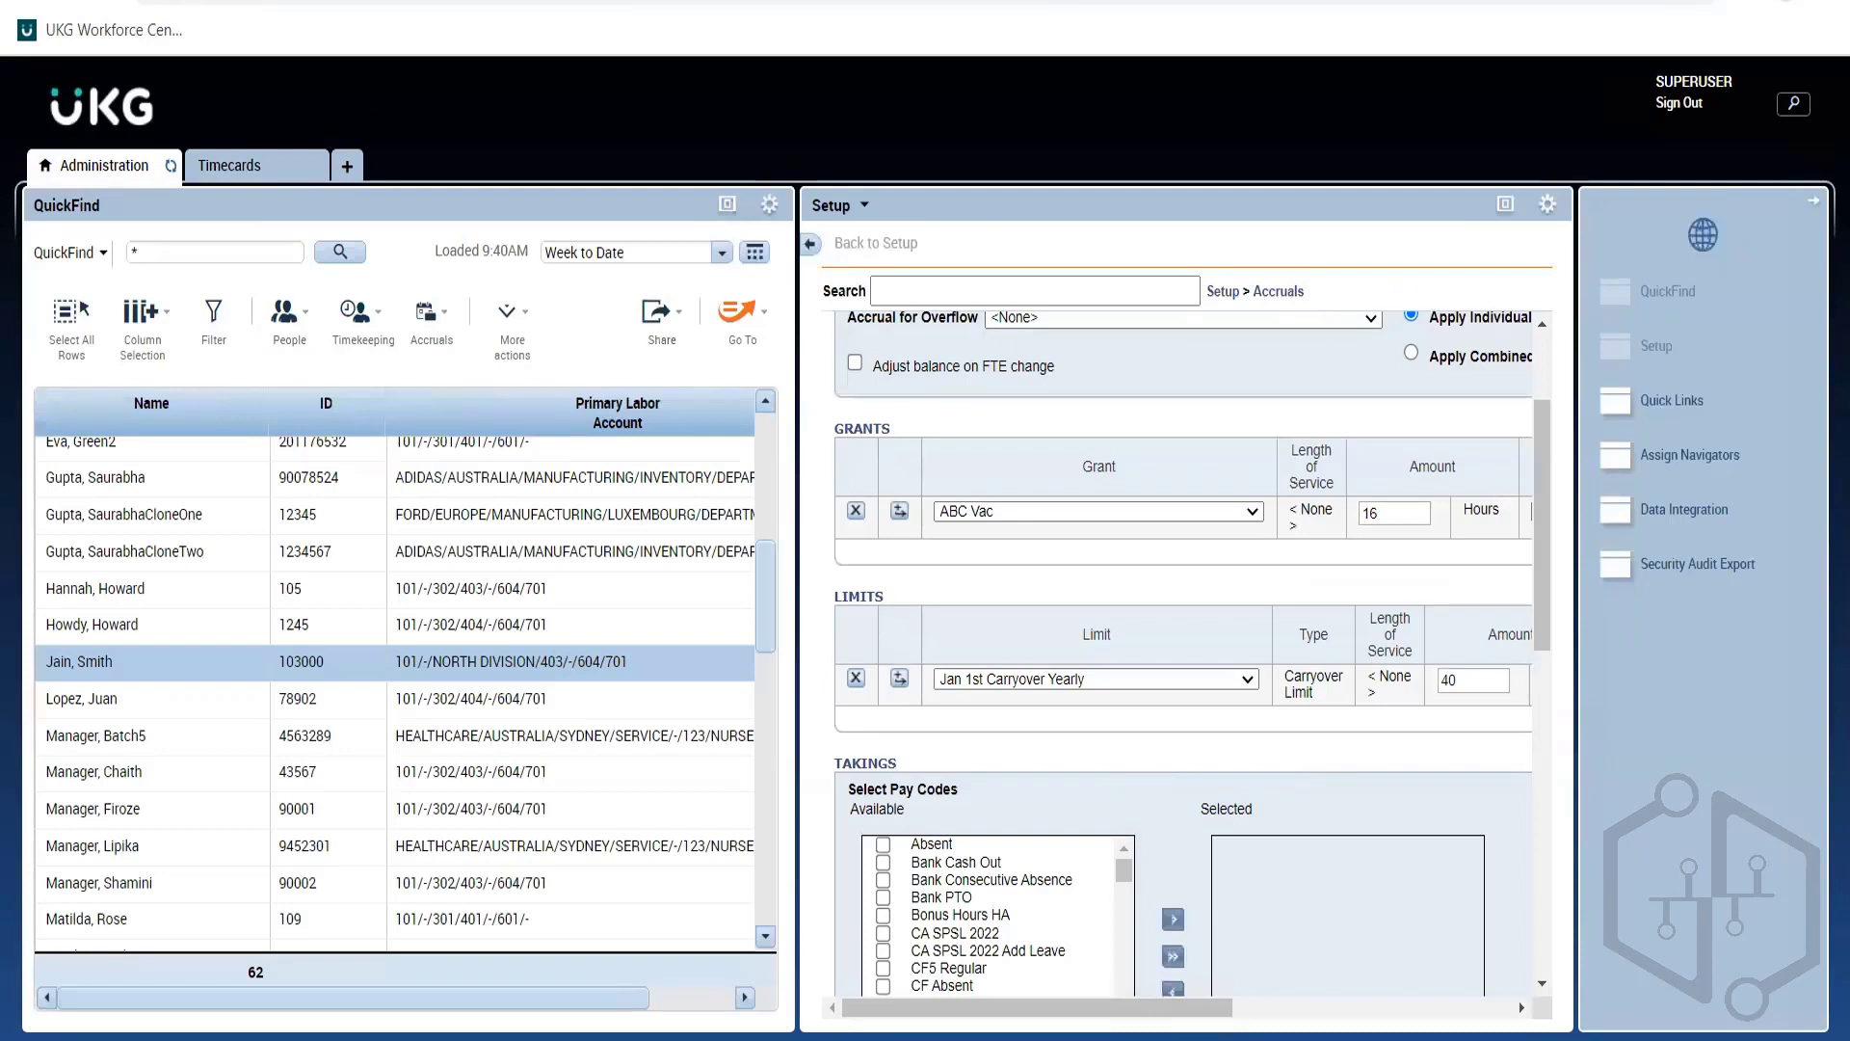
Duplicate the browser tab and open the Pay Code Definition list from the maximized Setup workspace in the copy
right_click(181, 2)
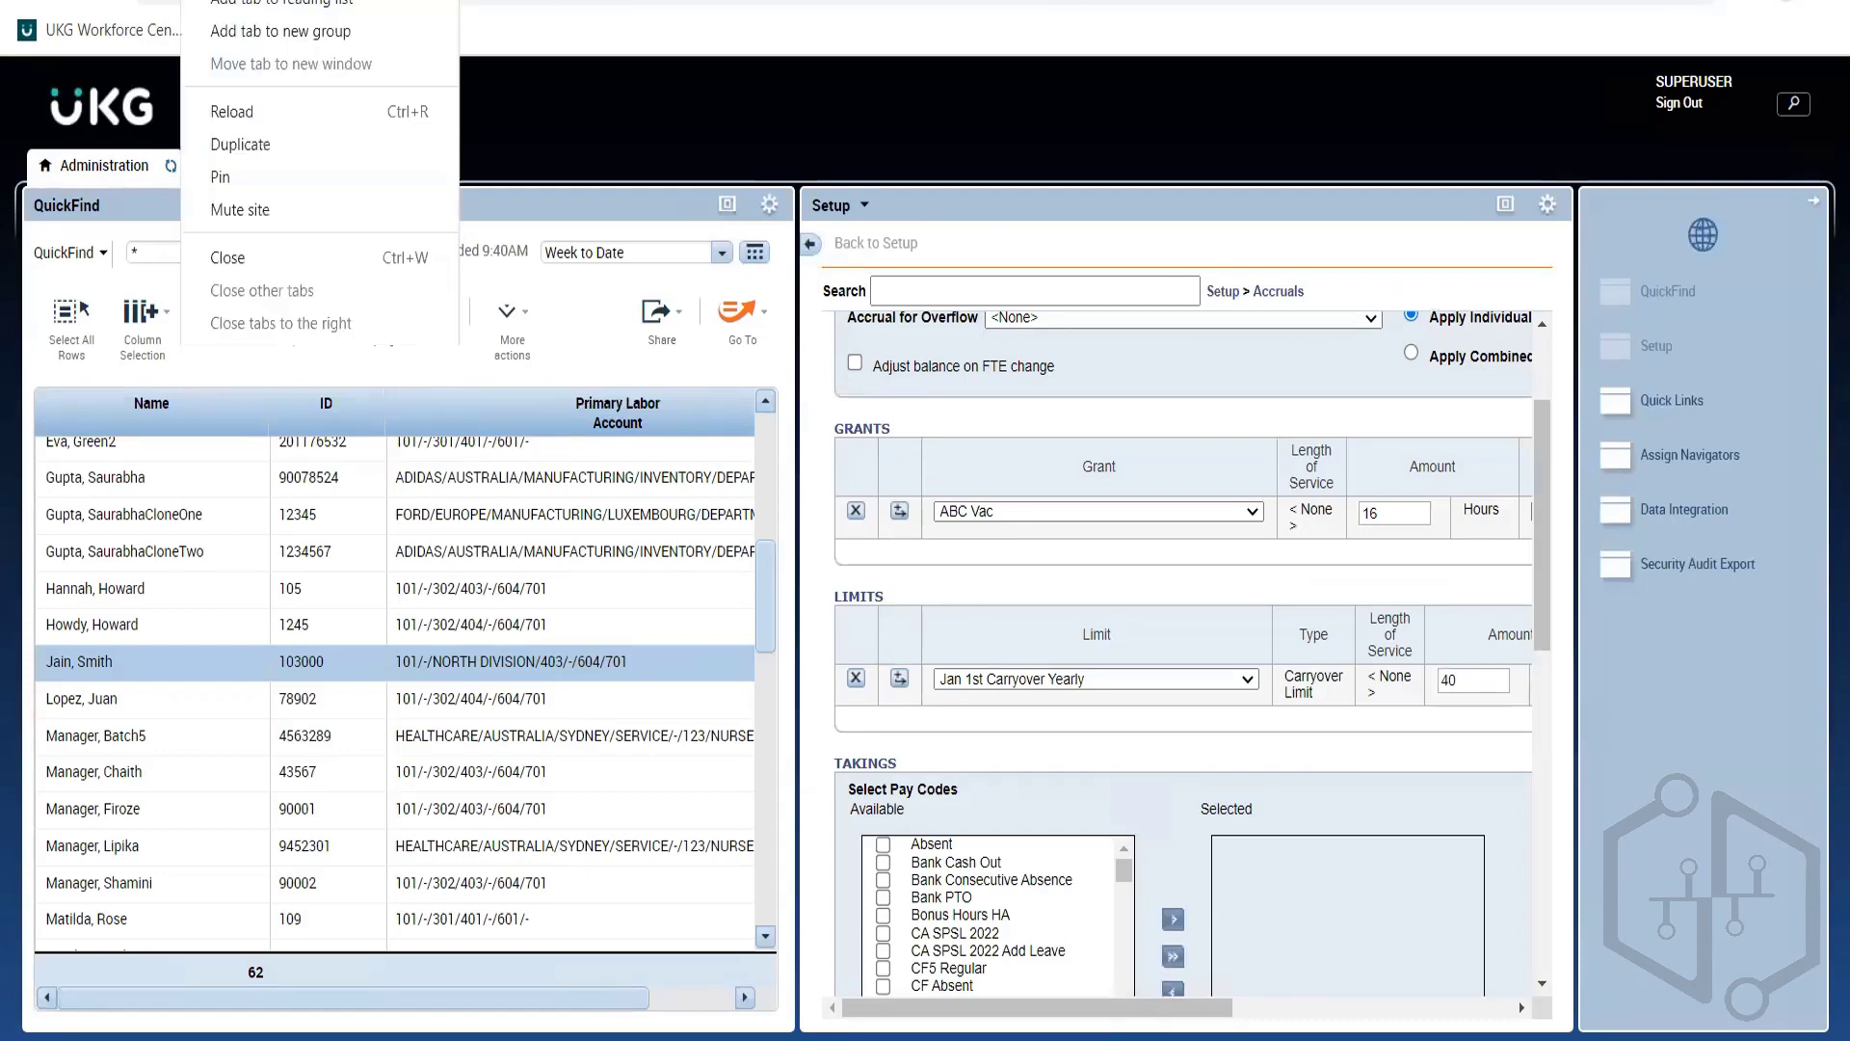
click(283, 148)
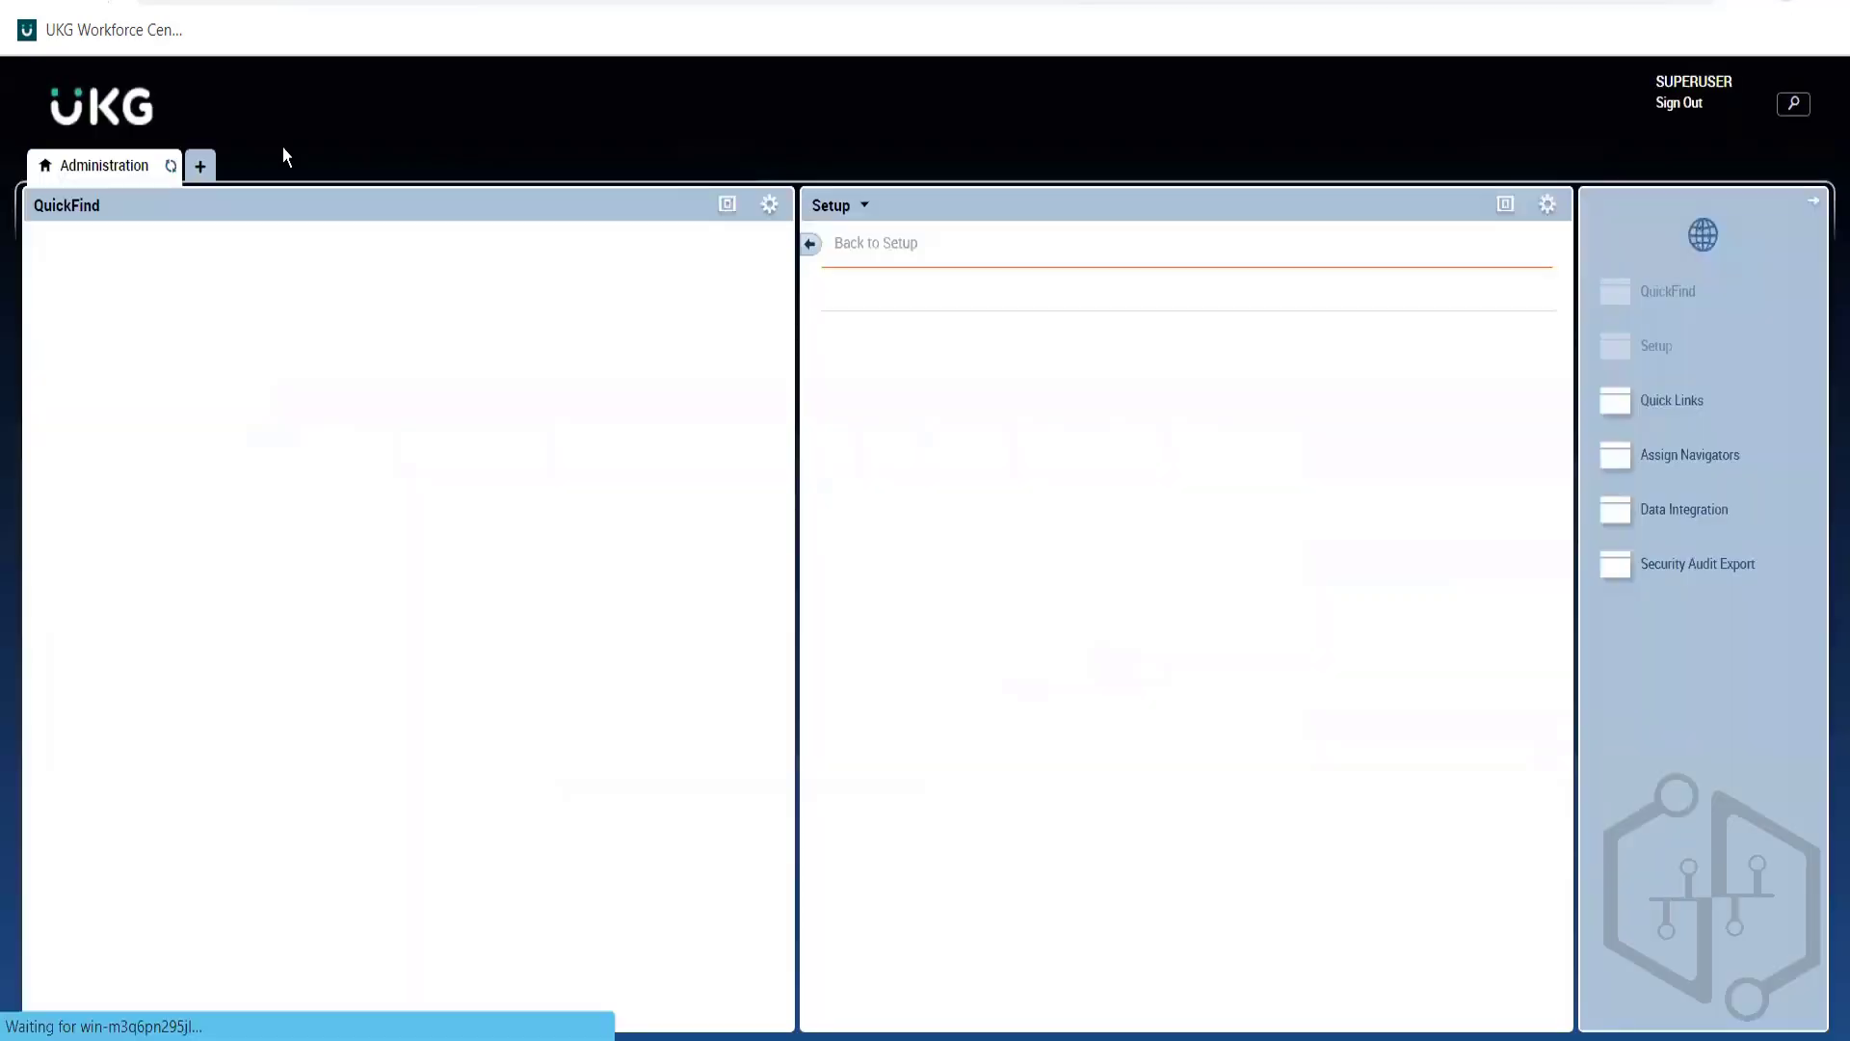
click(1506, 206)
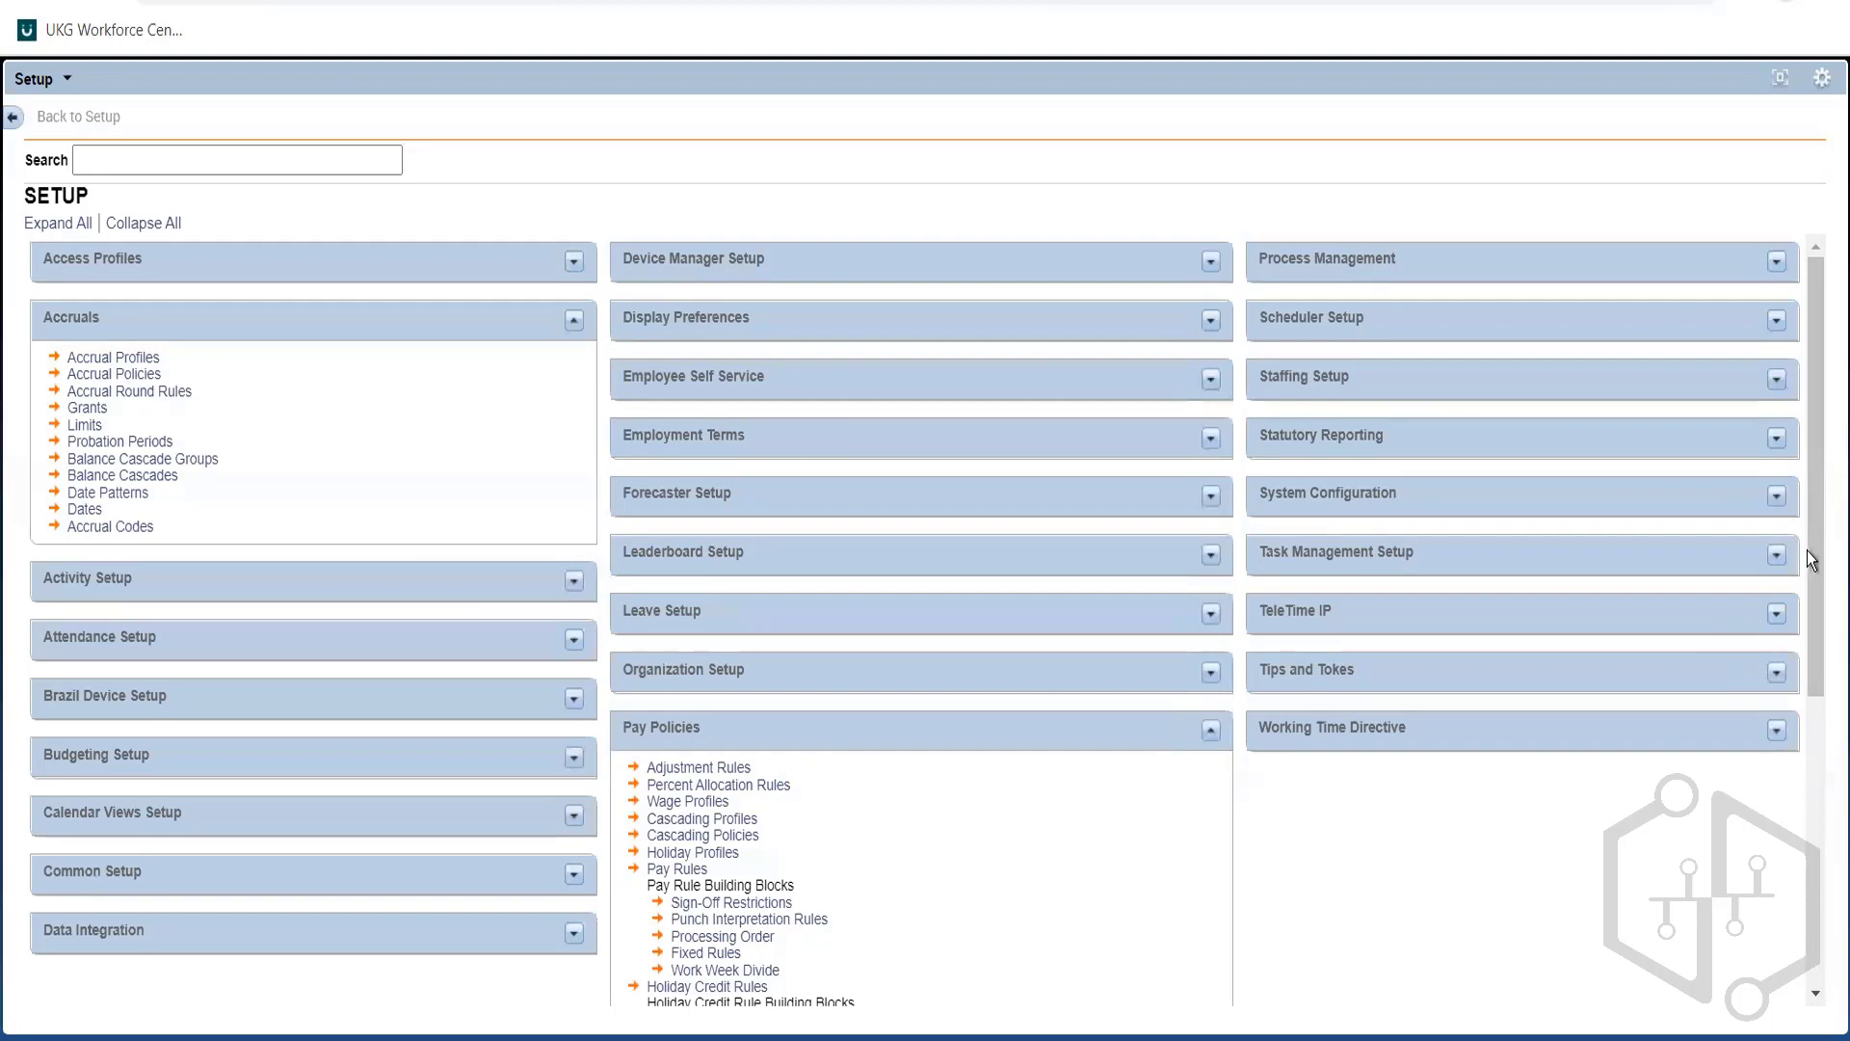
drag(1821, 636, 1827, 940)
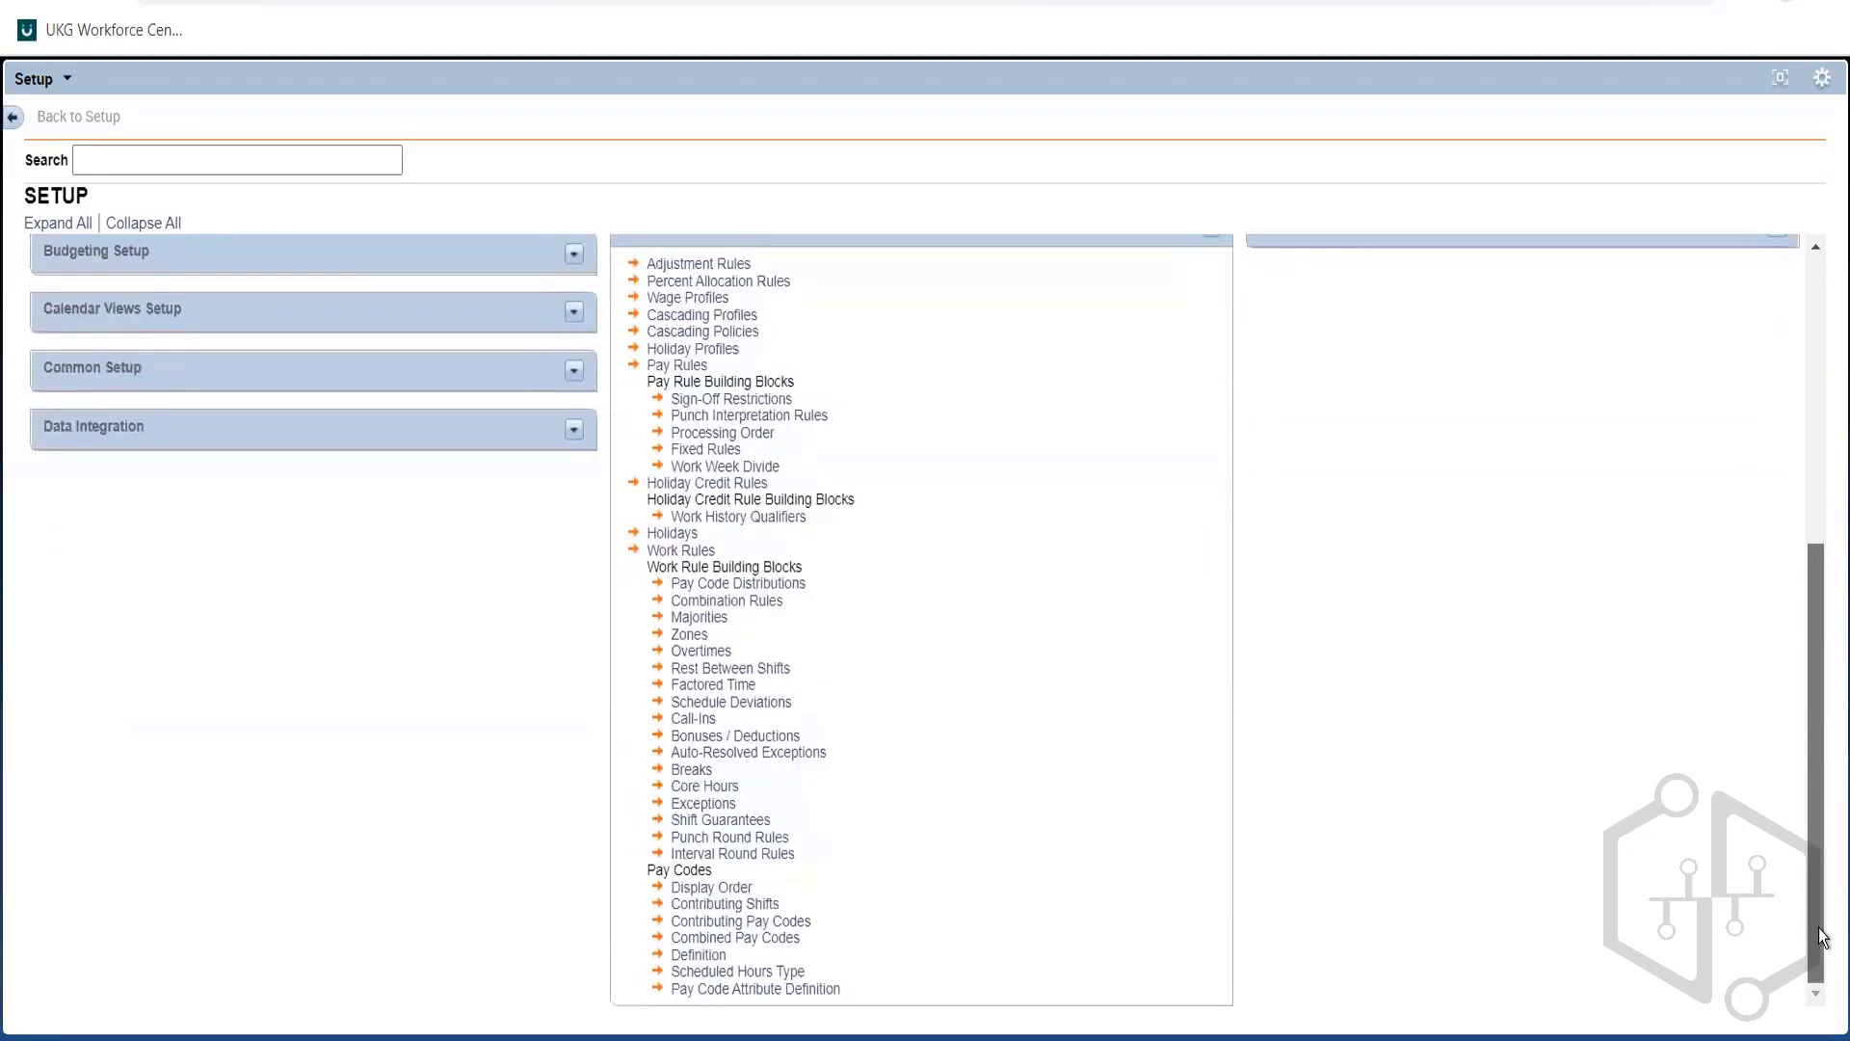
click(698, 954)
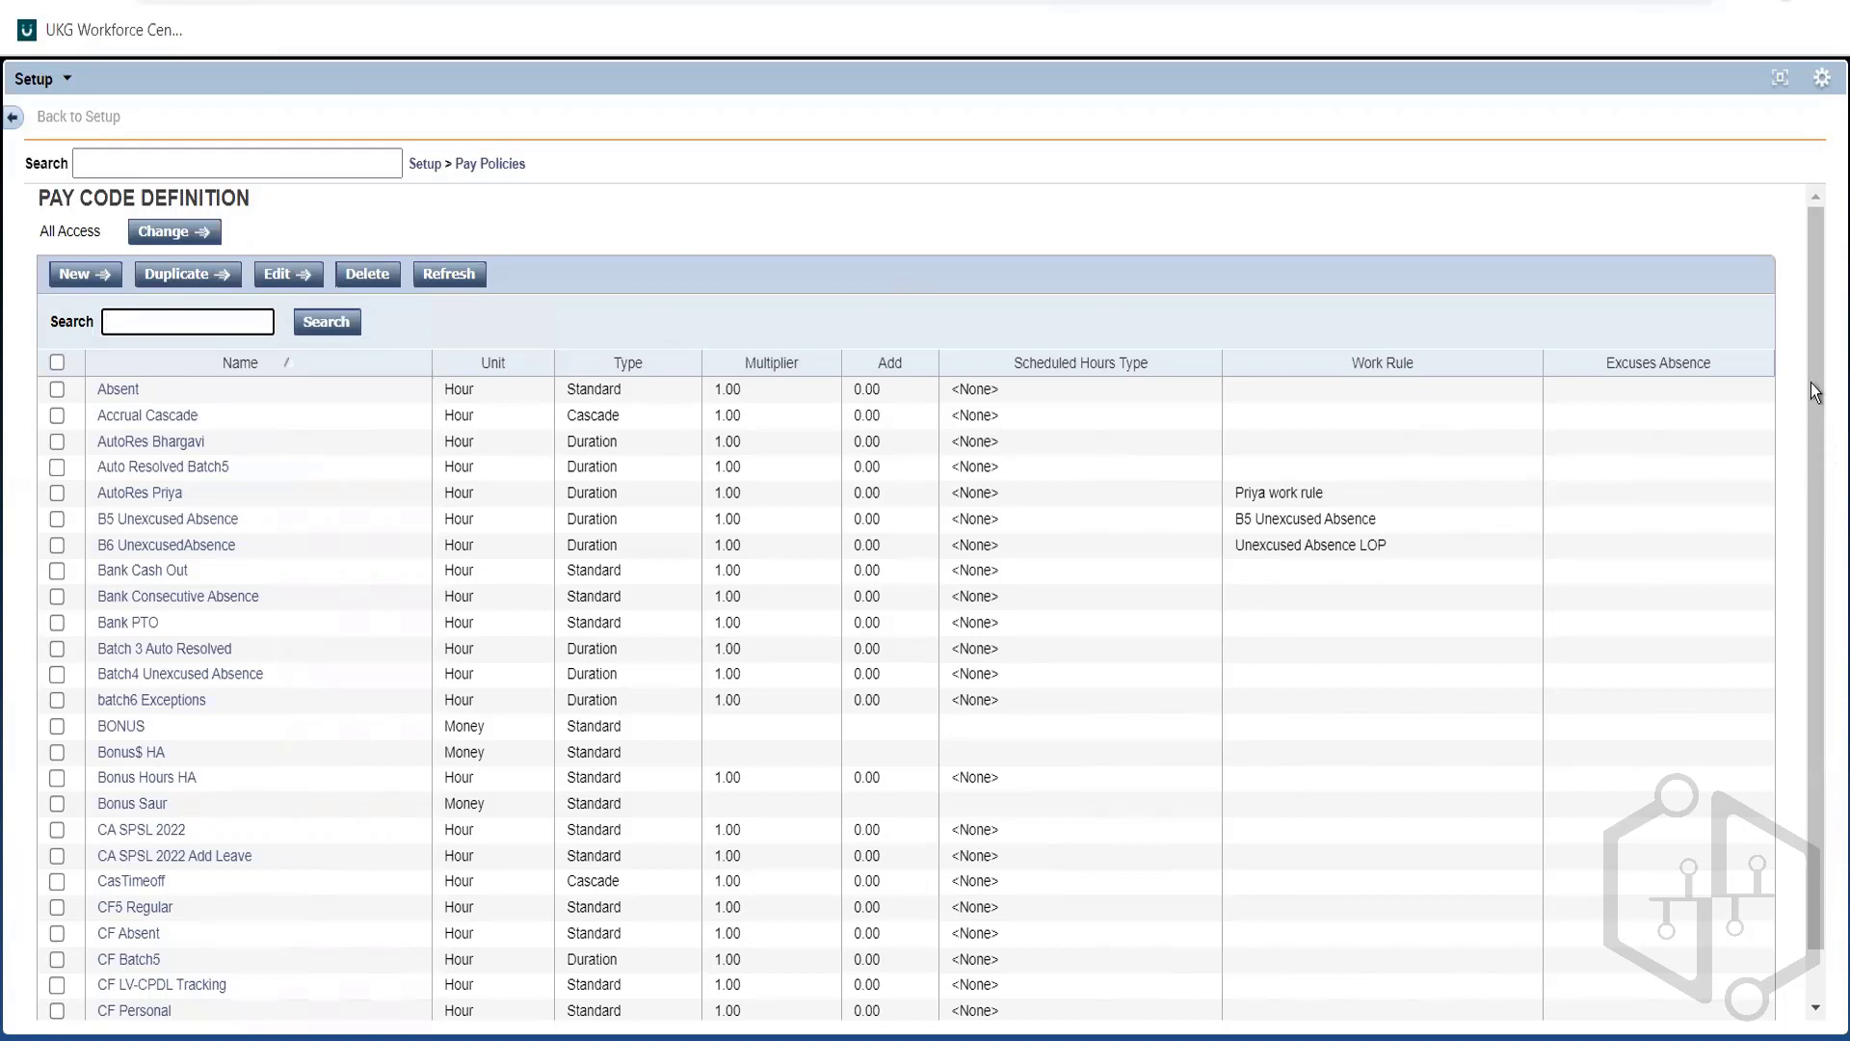
Browse the pay code definitions and search them for "*vac*"
drag(1811, 362, 1824, 605)
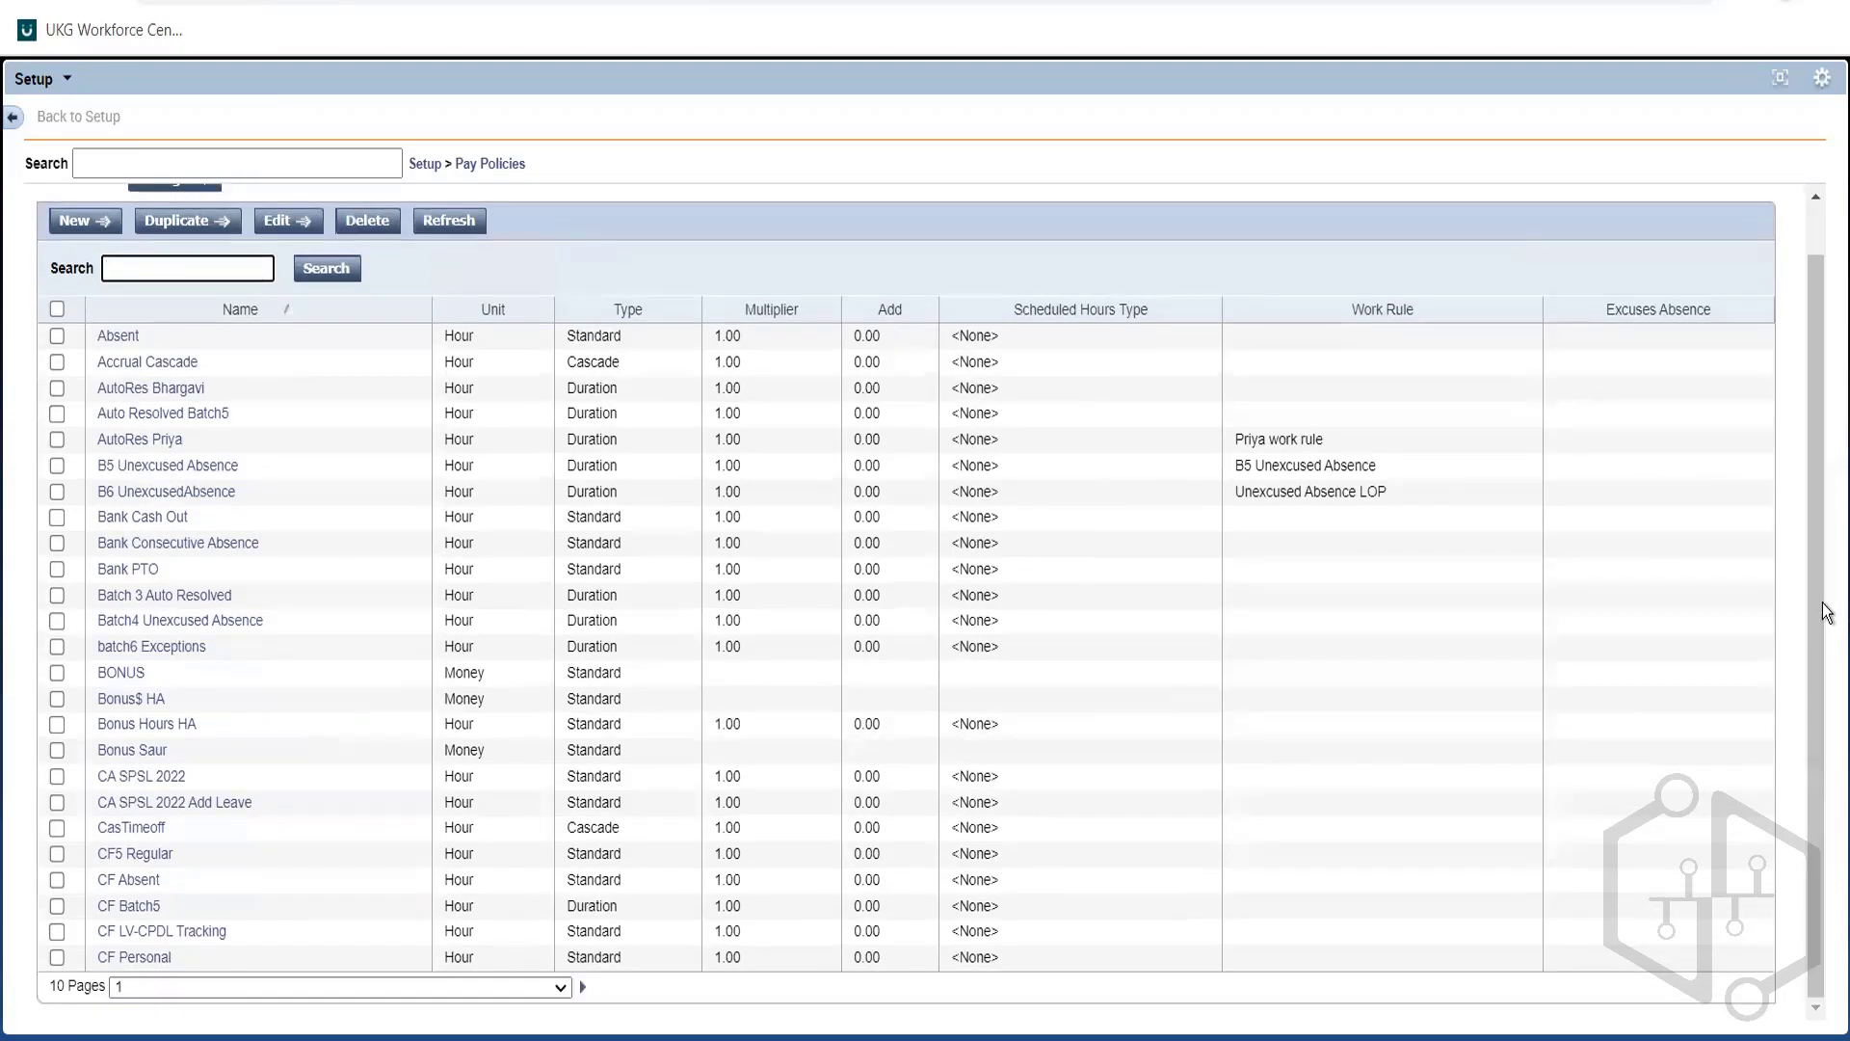
click(583, 988)
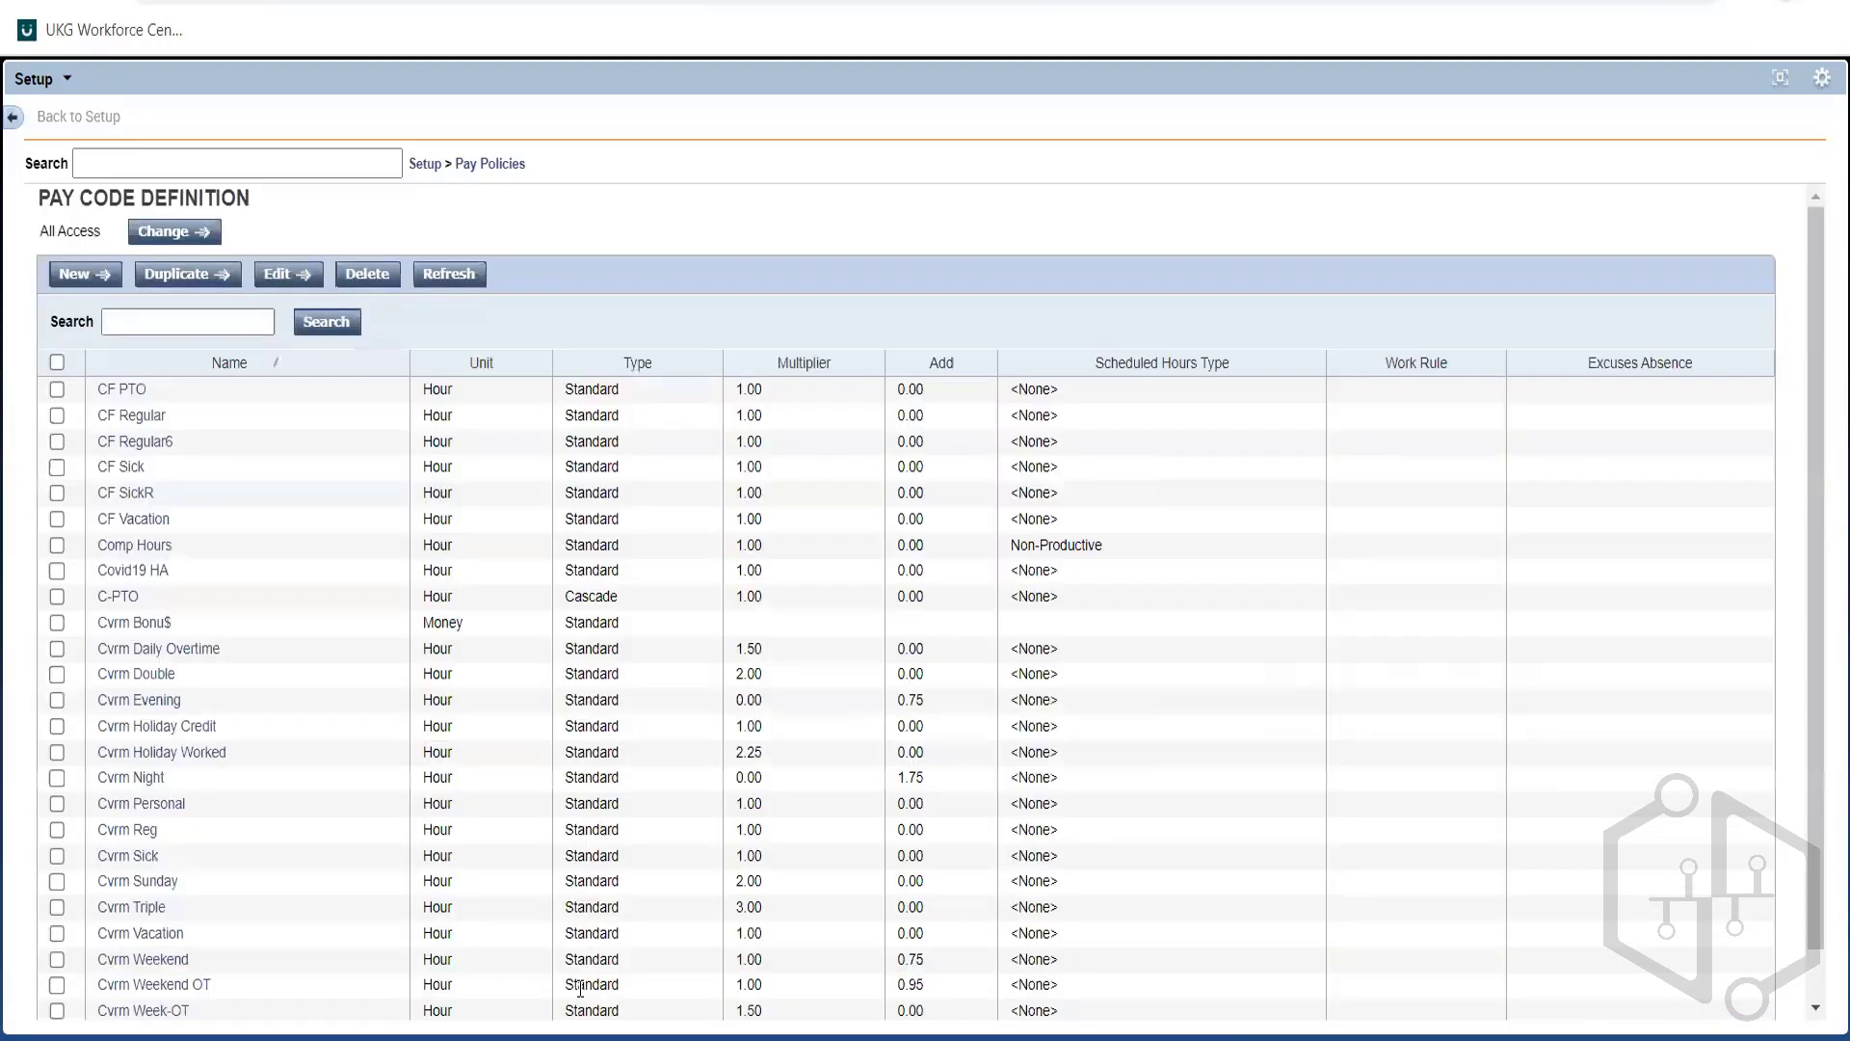
text(*vac)
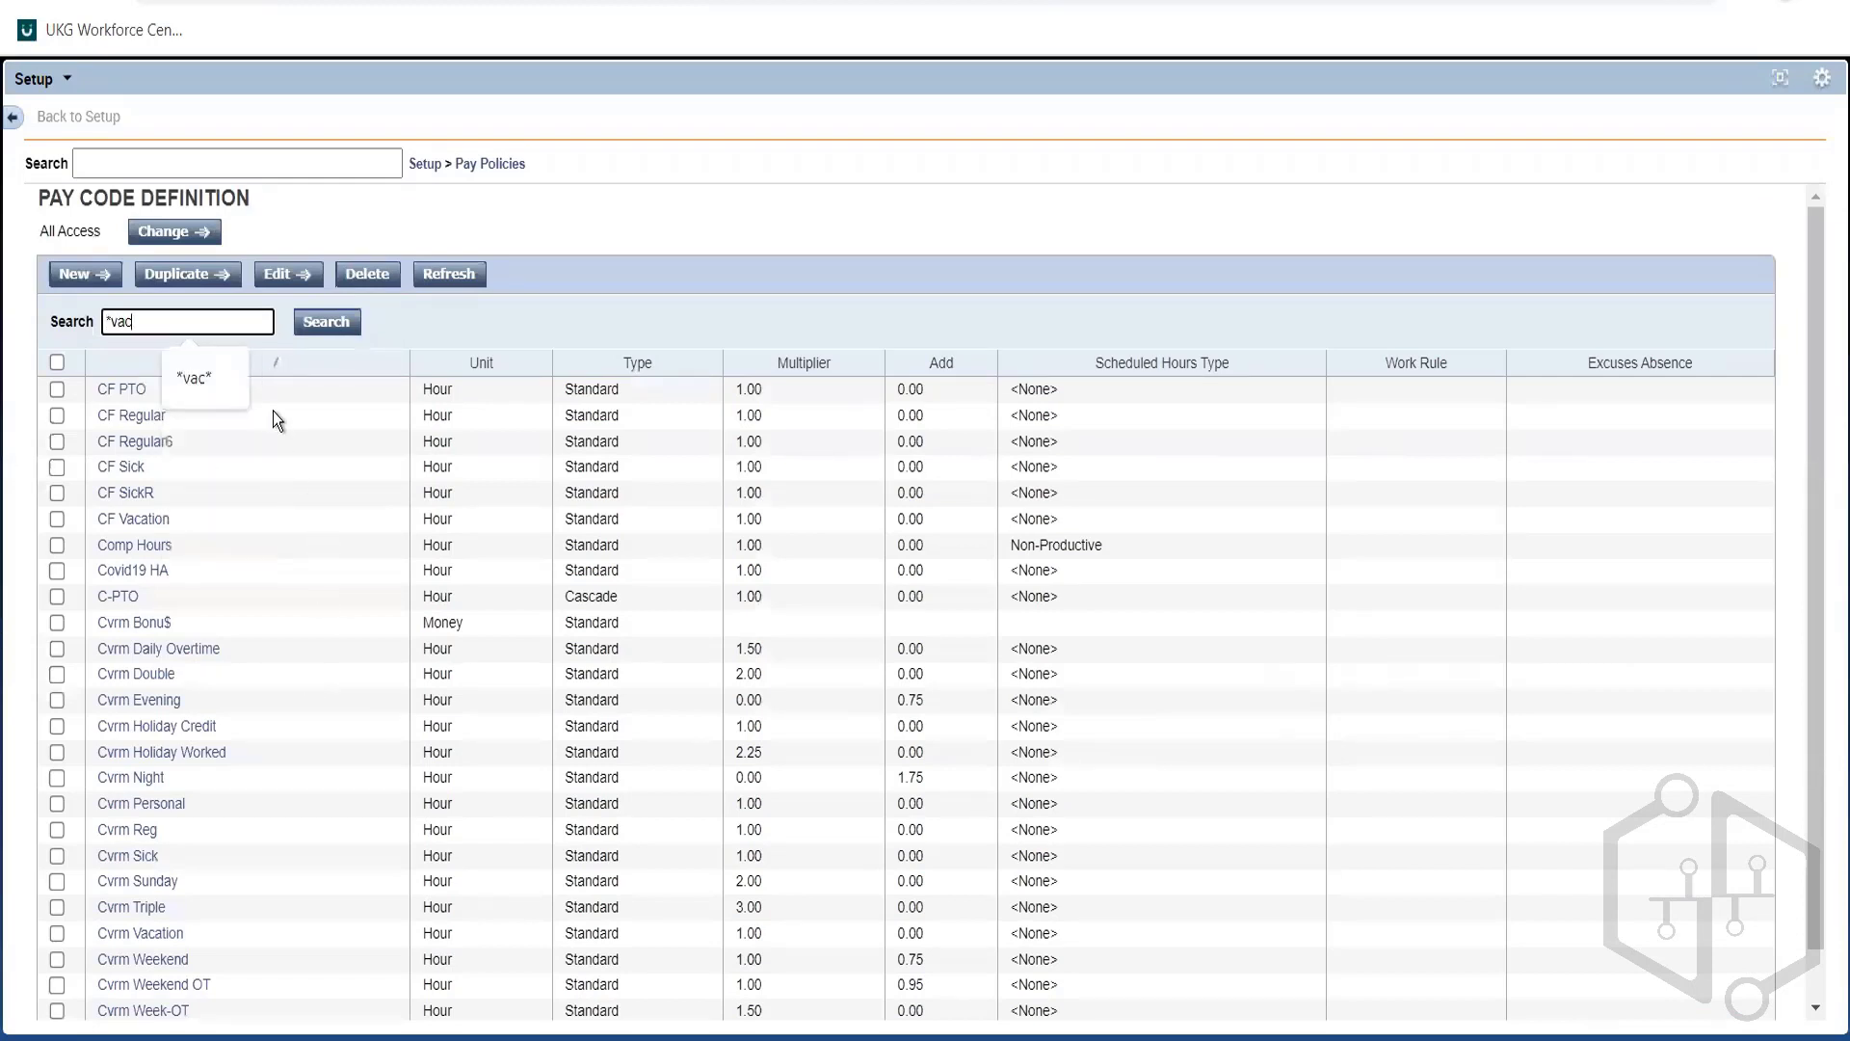
click(228, 385)
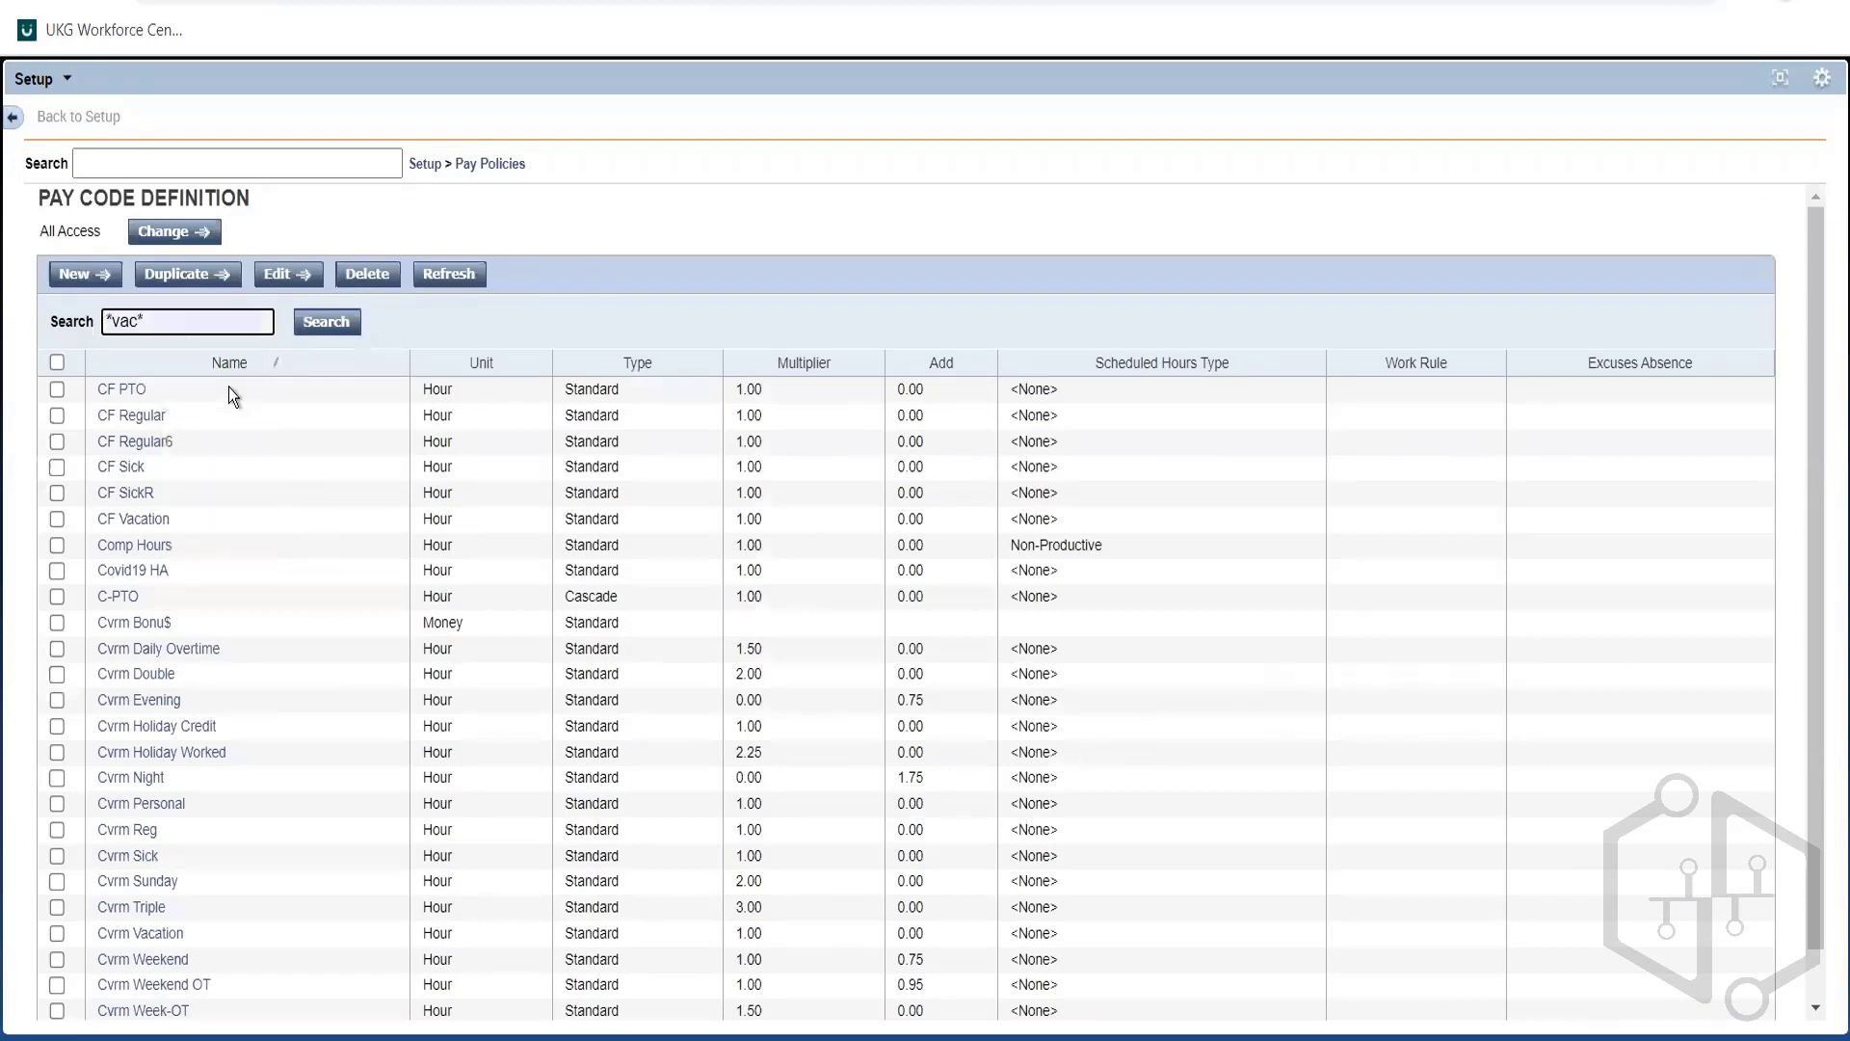
click(339, 322)
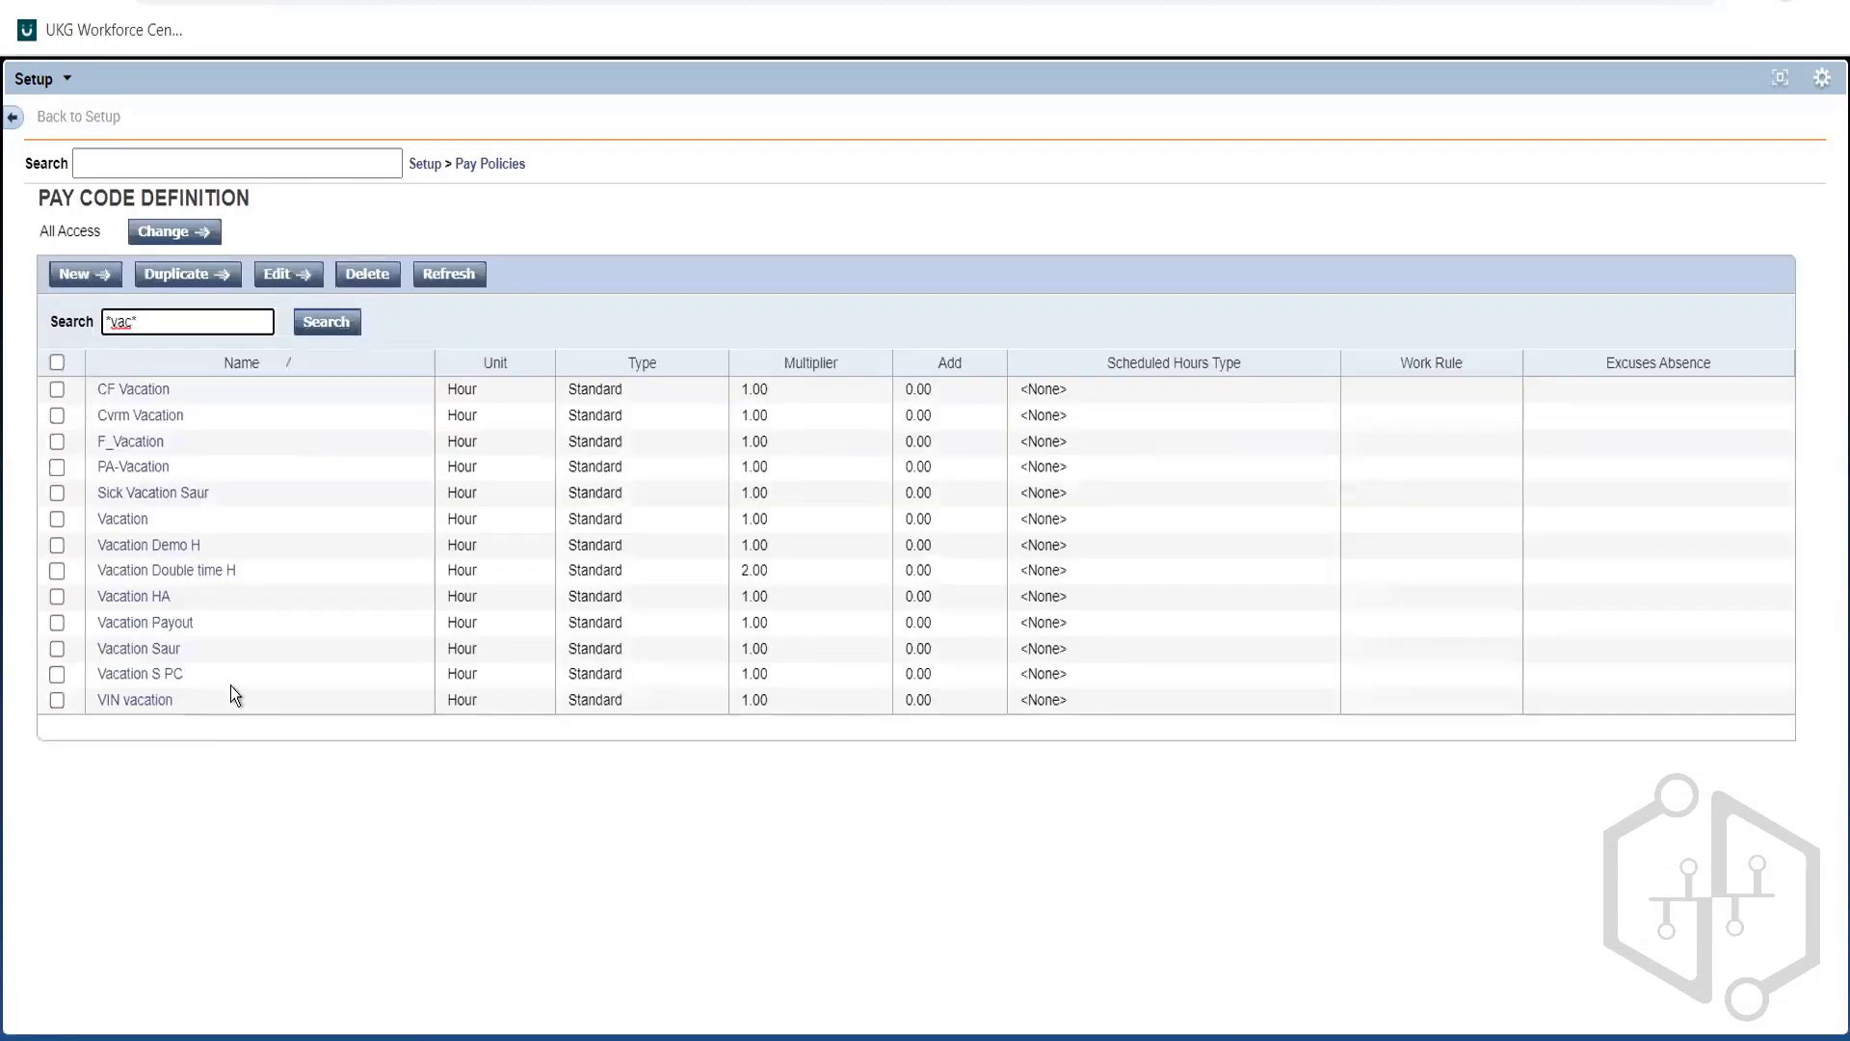
Open the Vacation pay code definition and examine its unit and multiplier
click(117, 508)
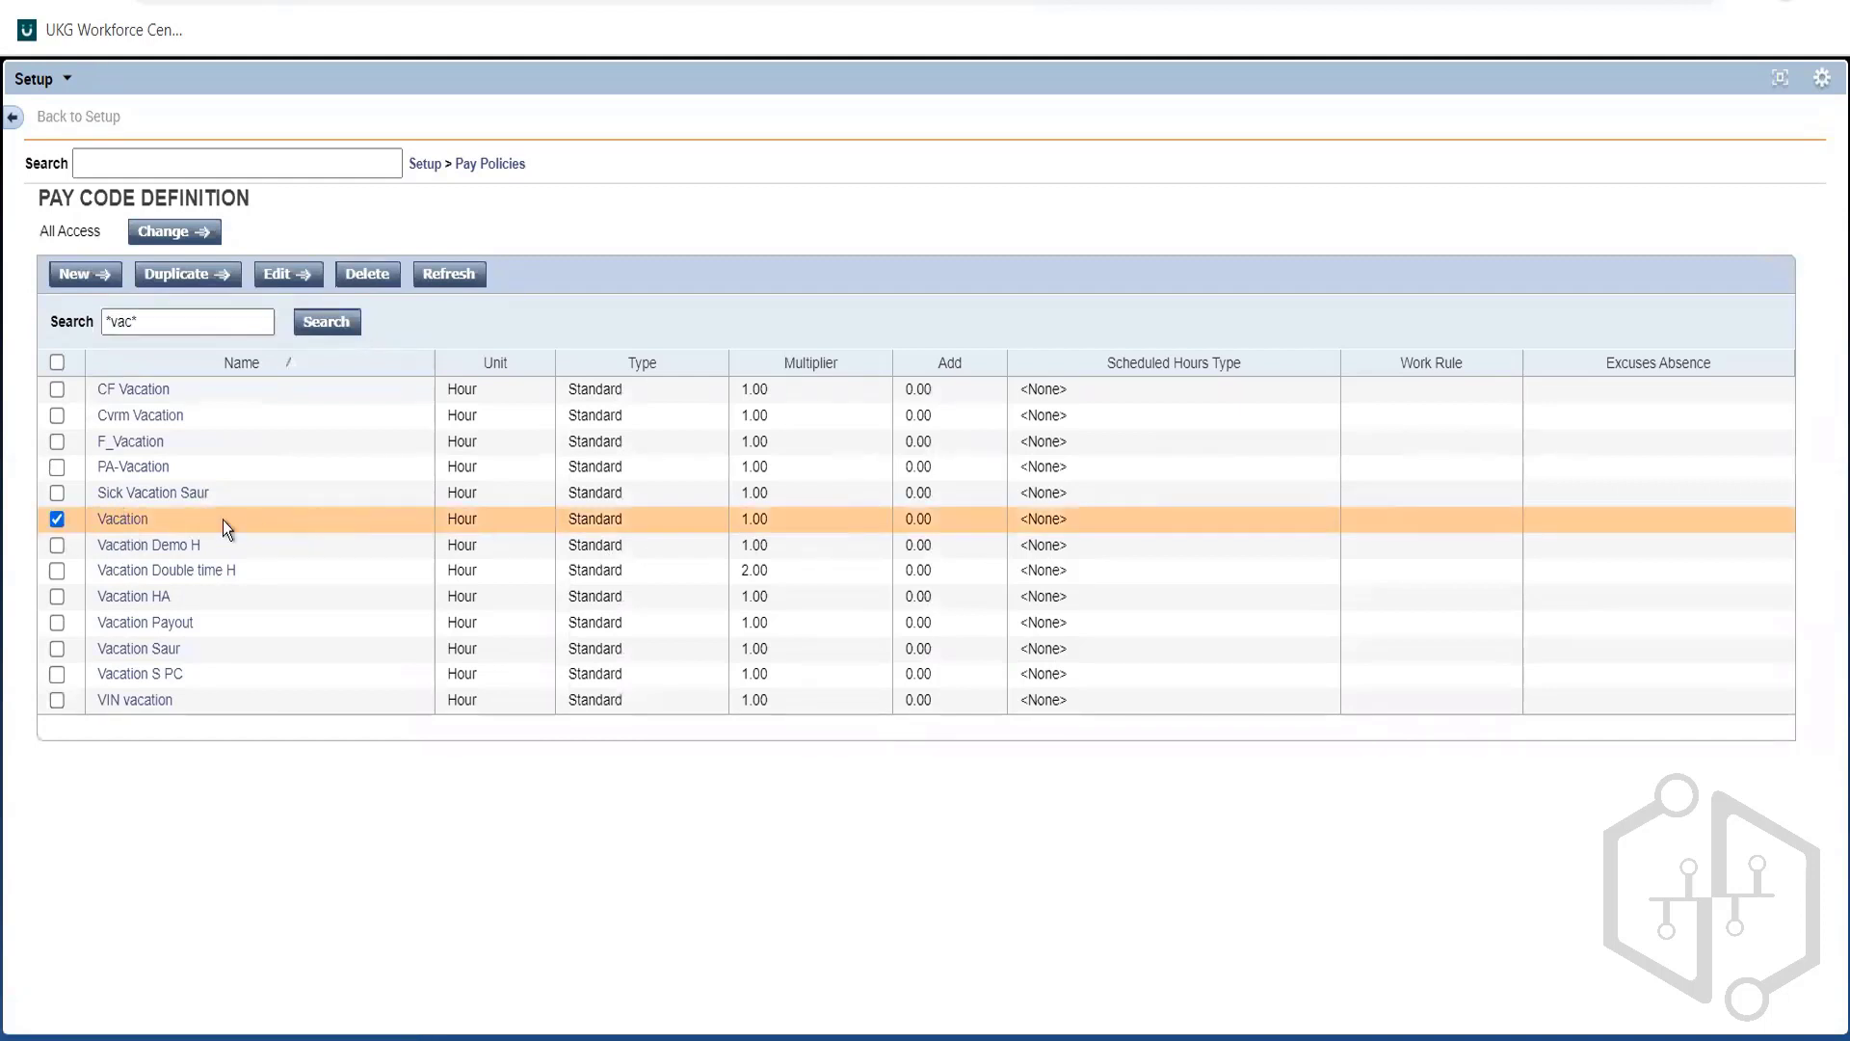
click(105, 522)
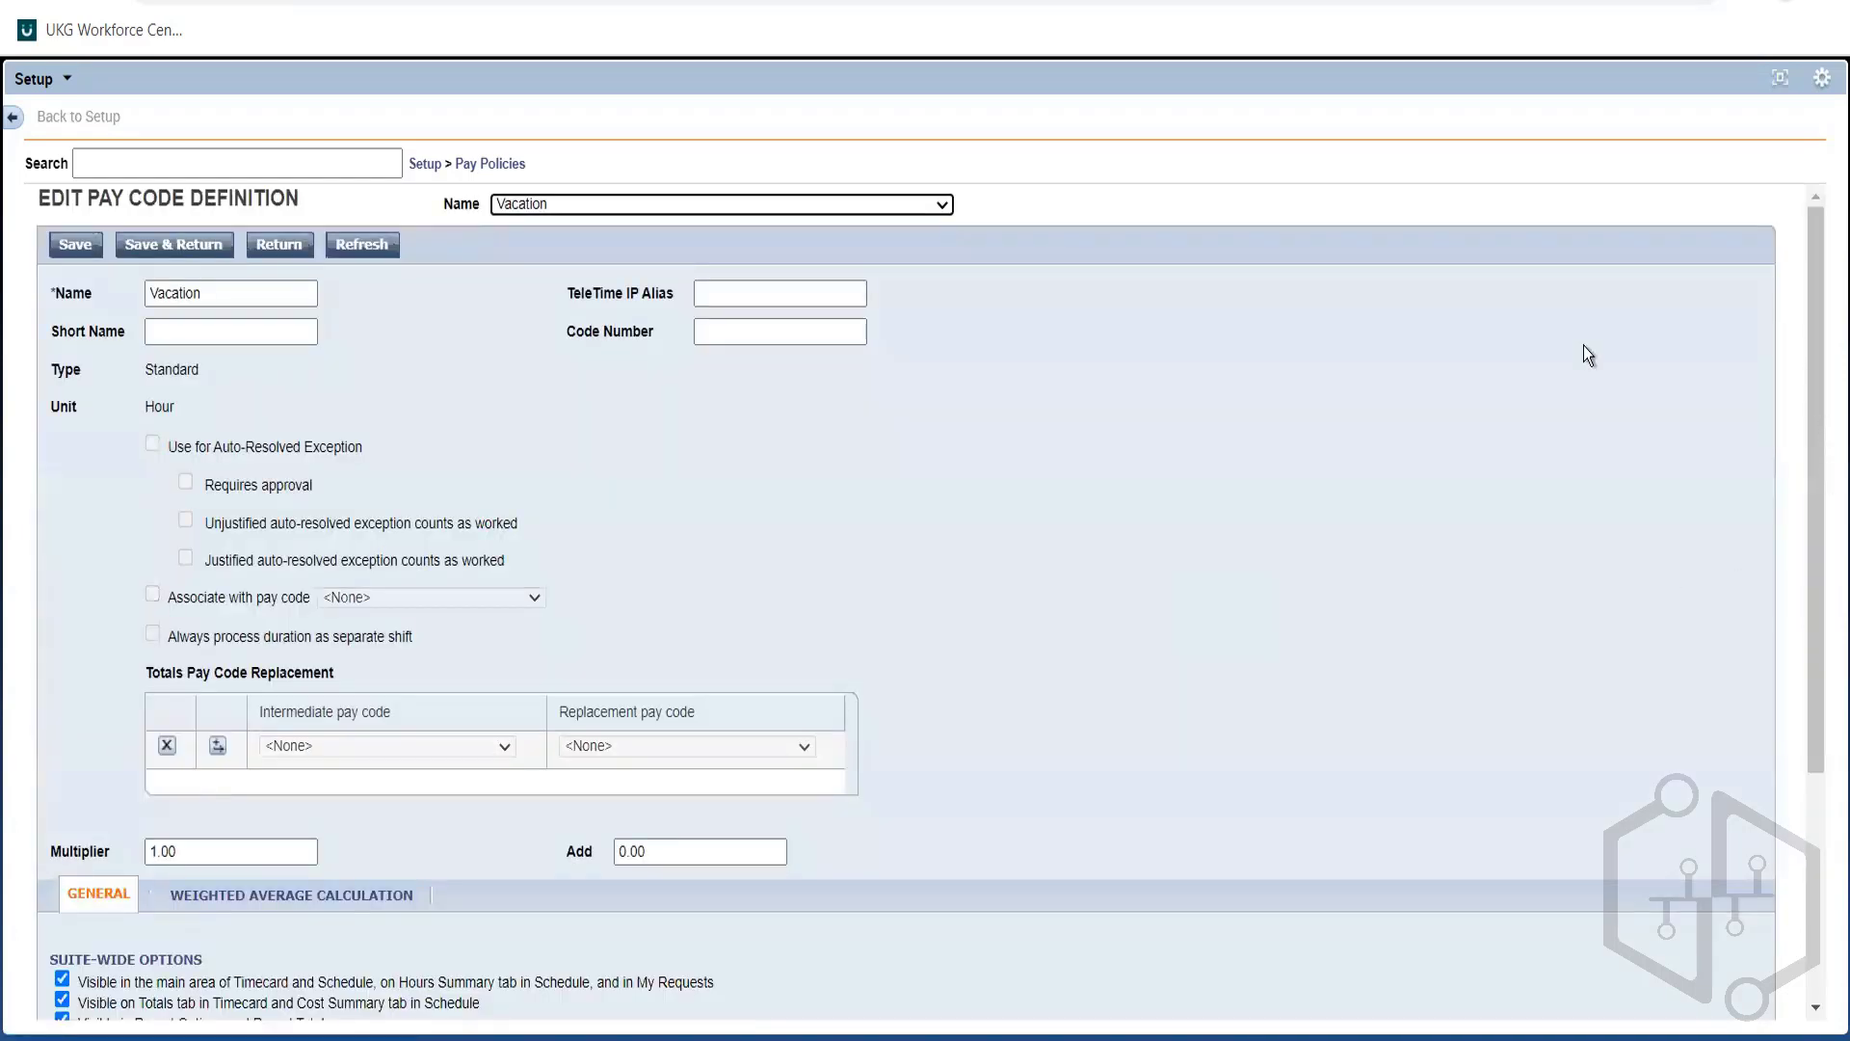
double_click(157, 406)
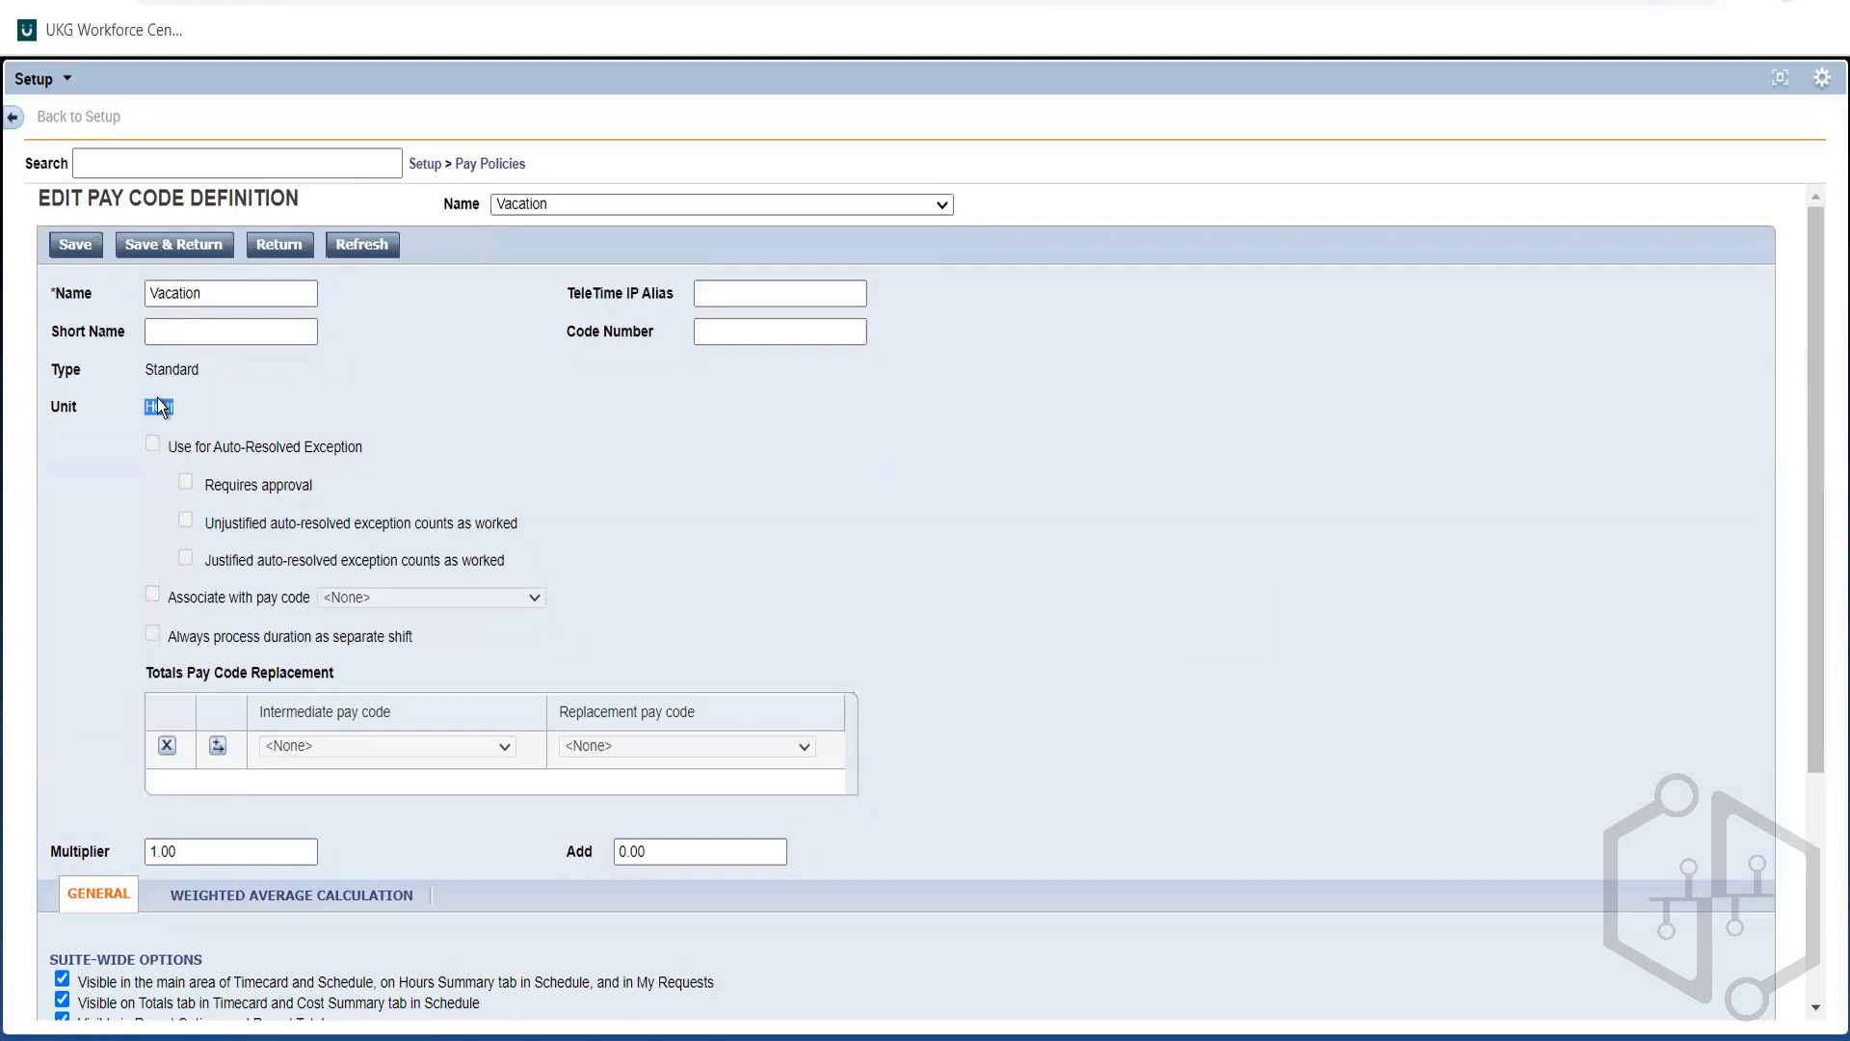
click(206, 854)
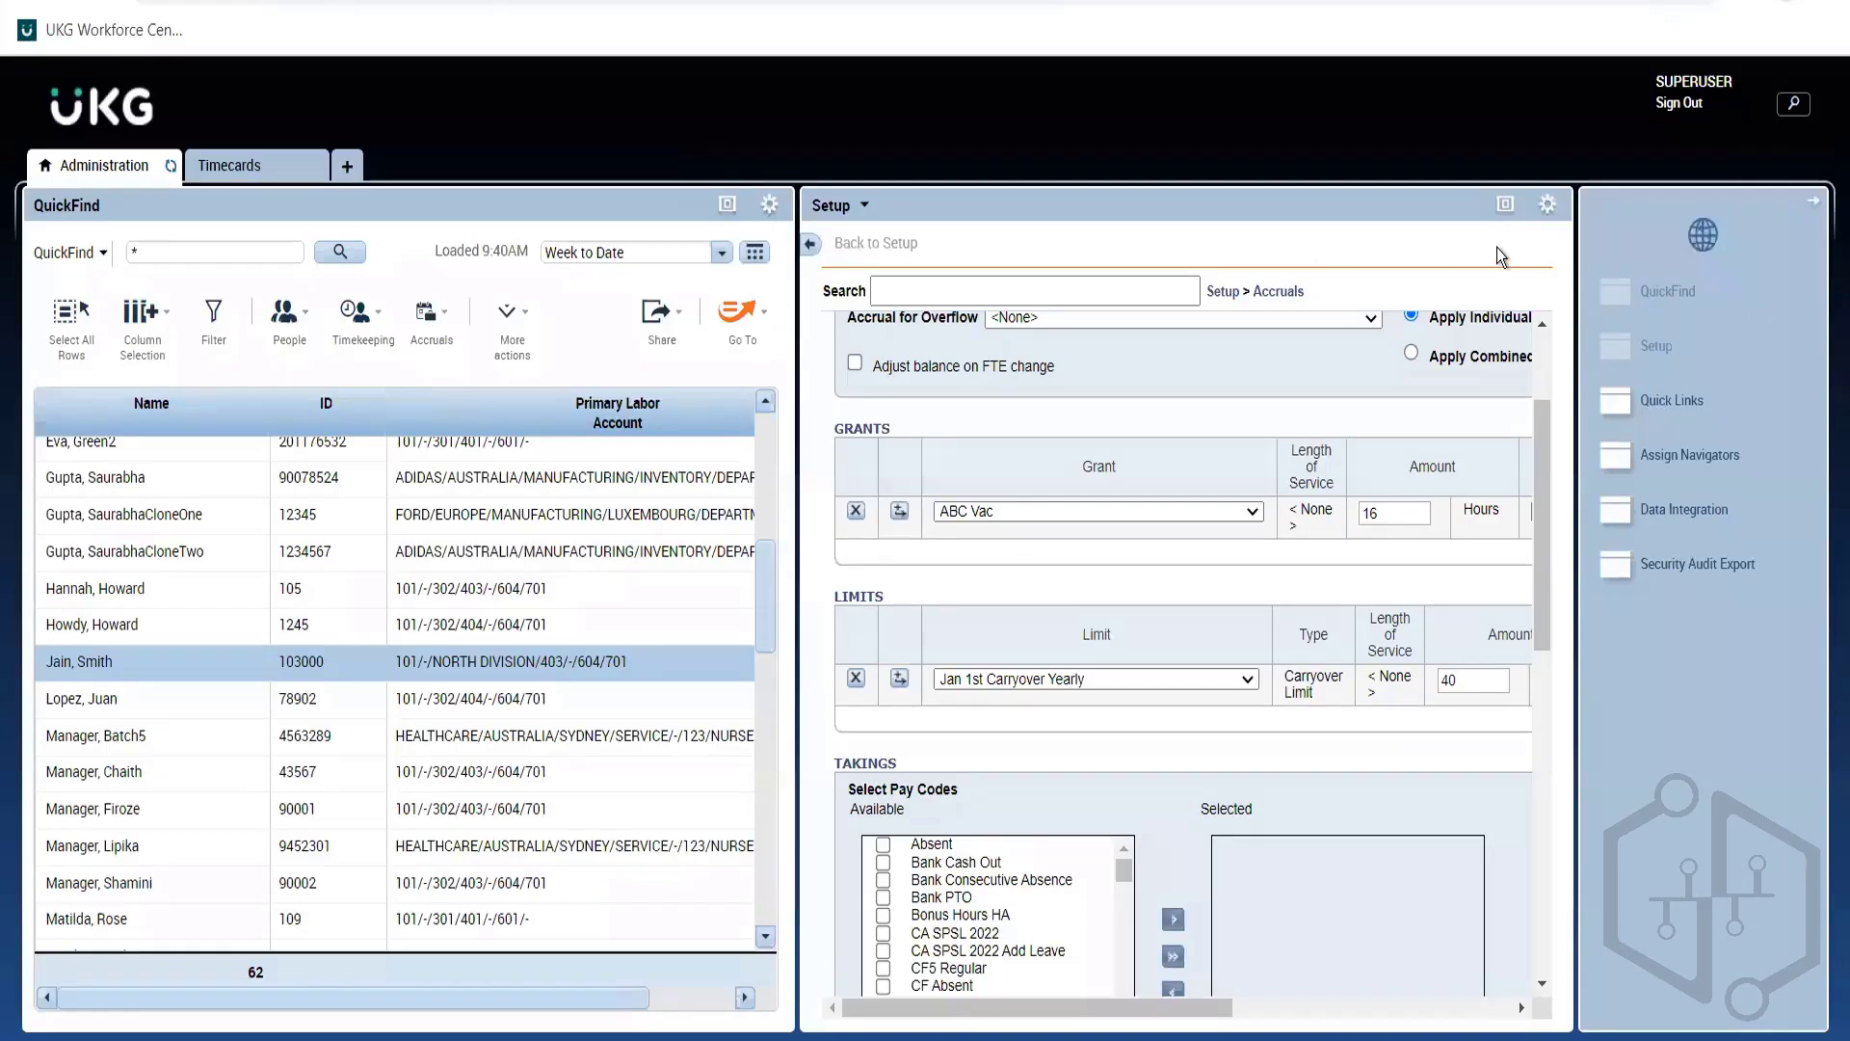
Return to the accrual policy in the original browser tab and add the Vacation pay code to the selected takings
click(1506, 208)
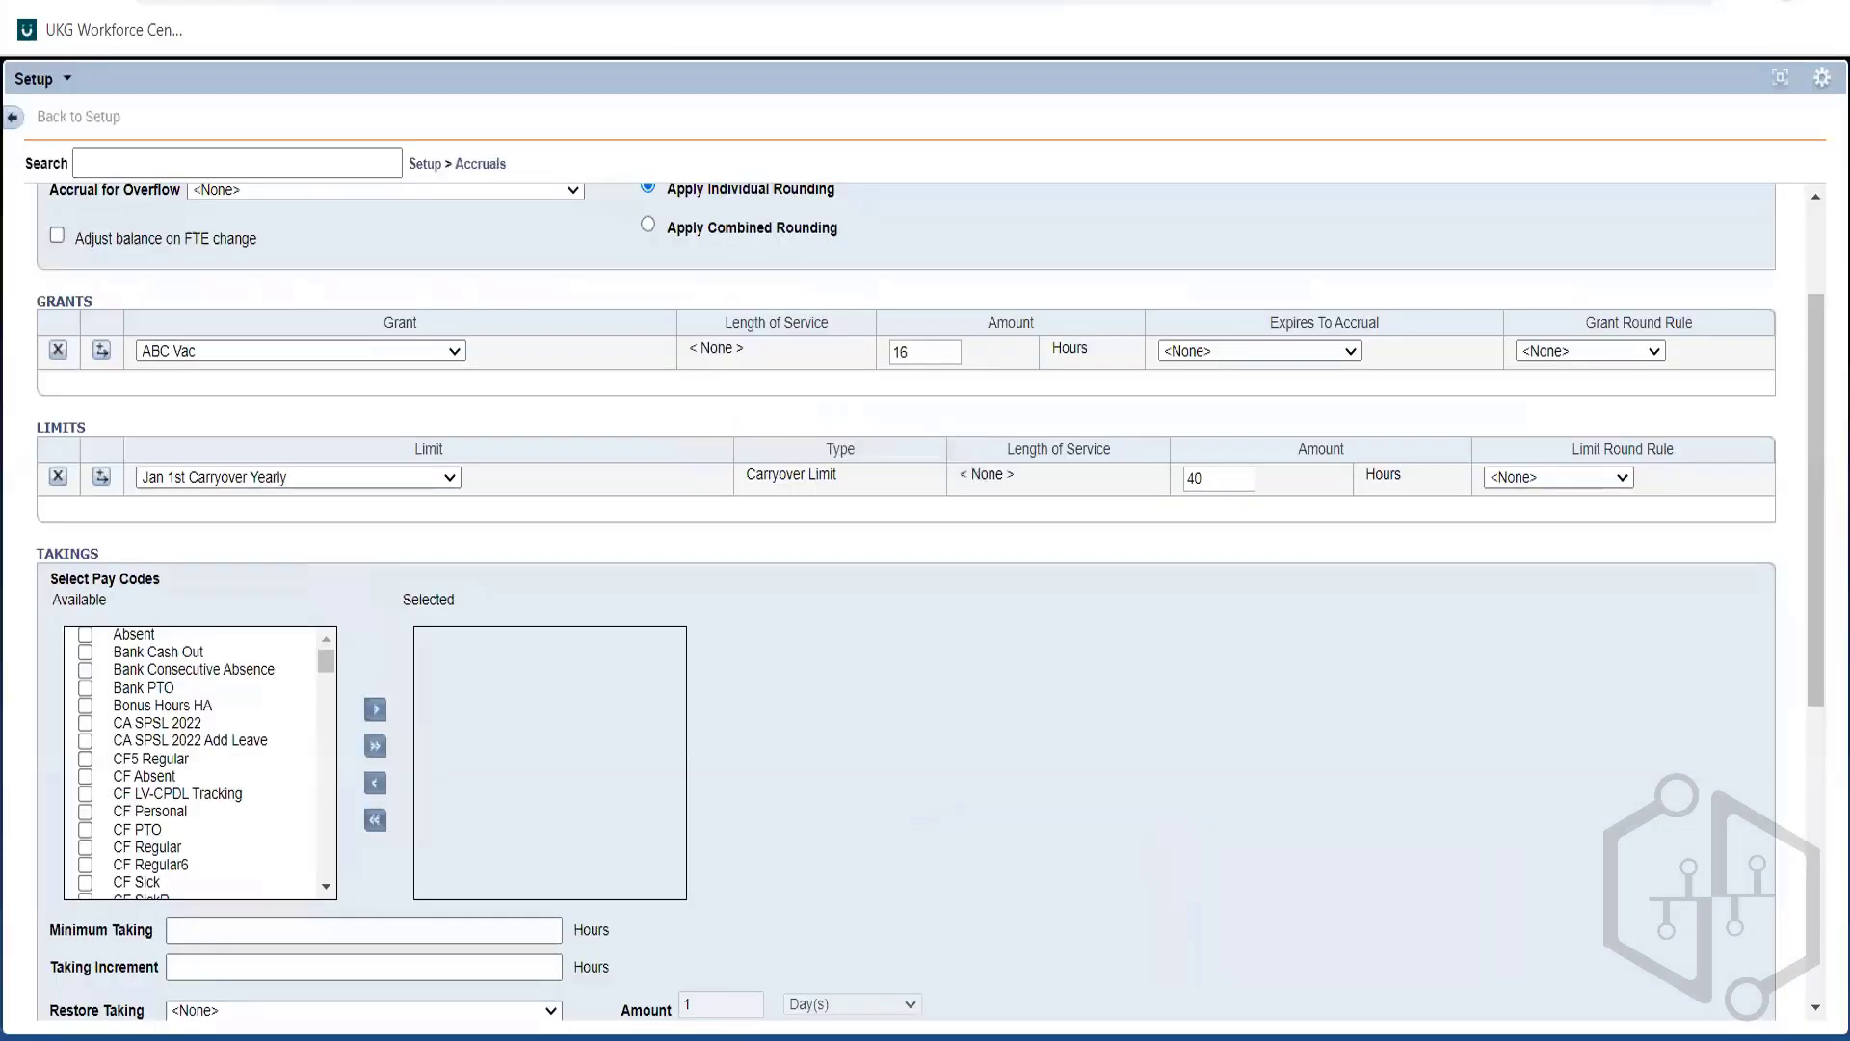
drag(325, 667, 310, 848)
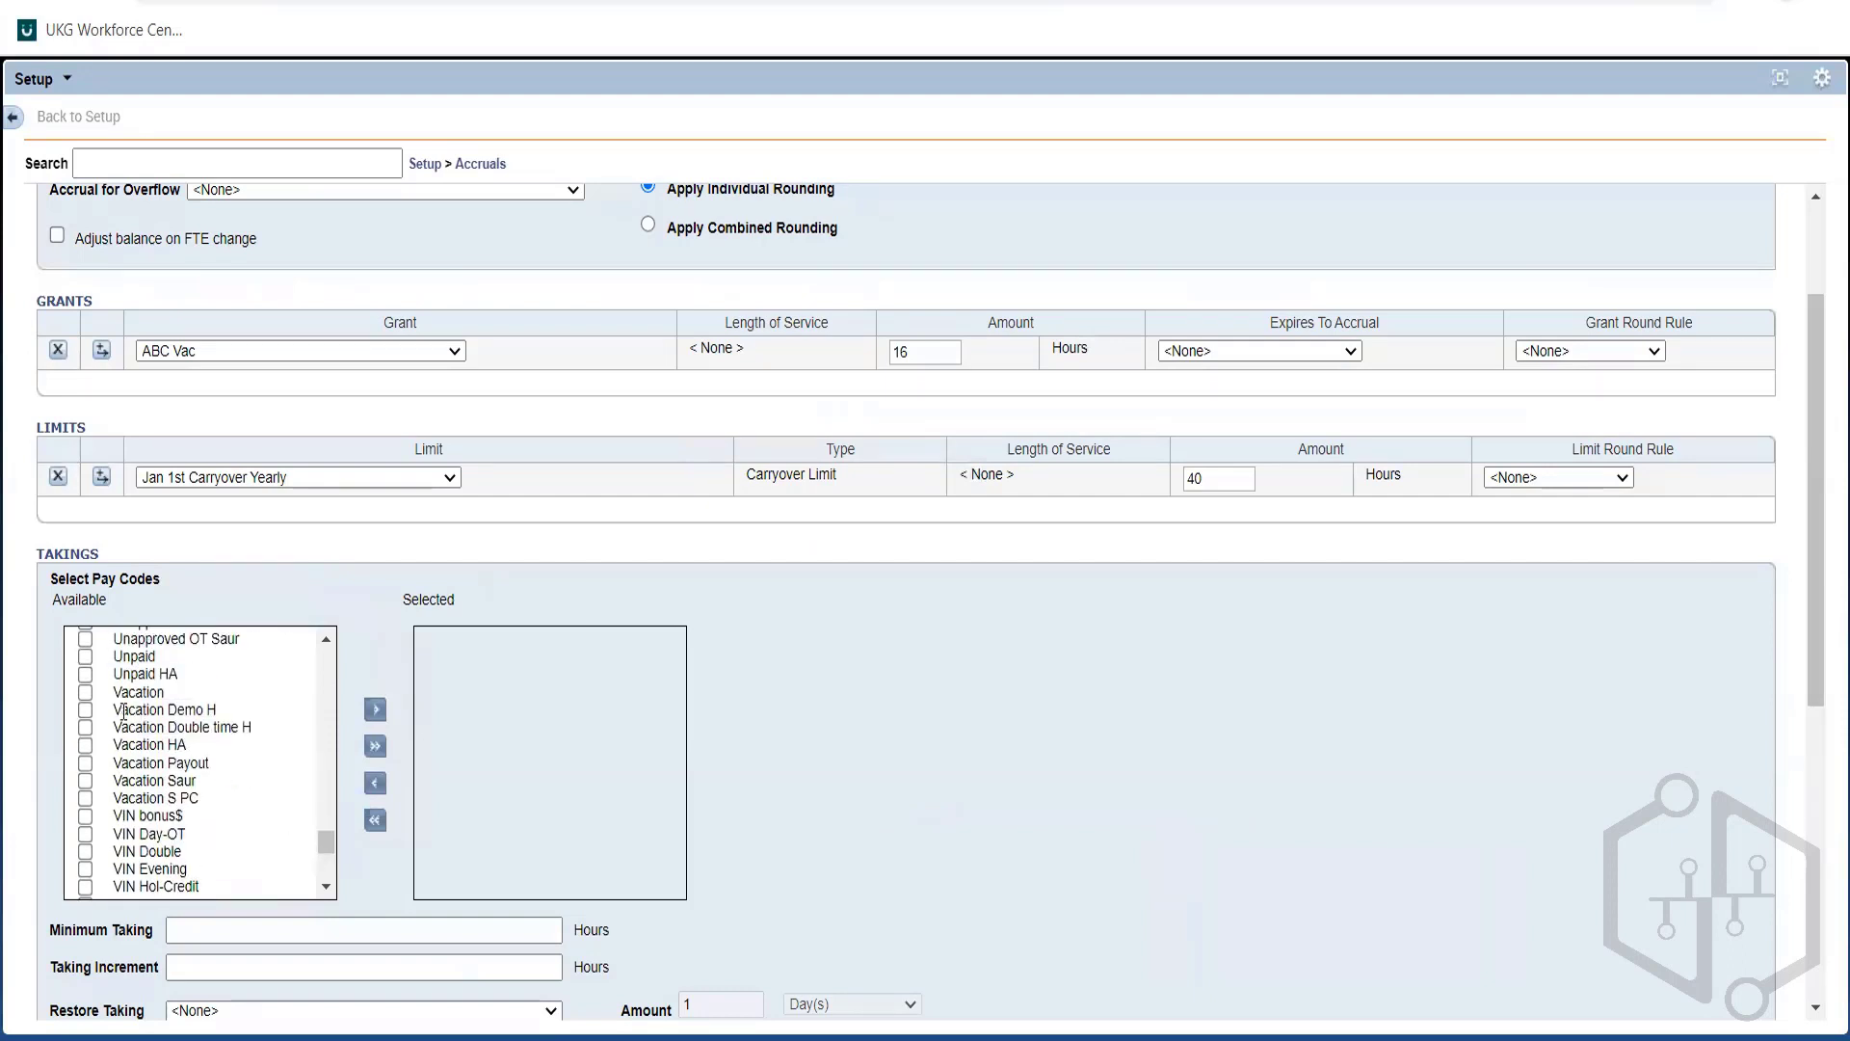
click(86, 693)
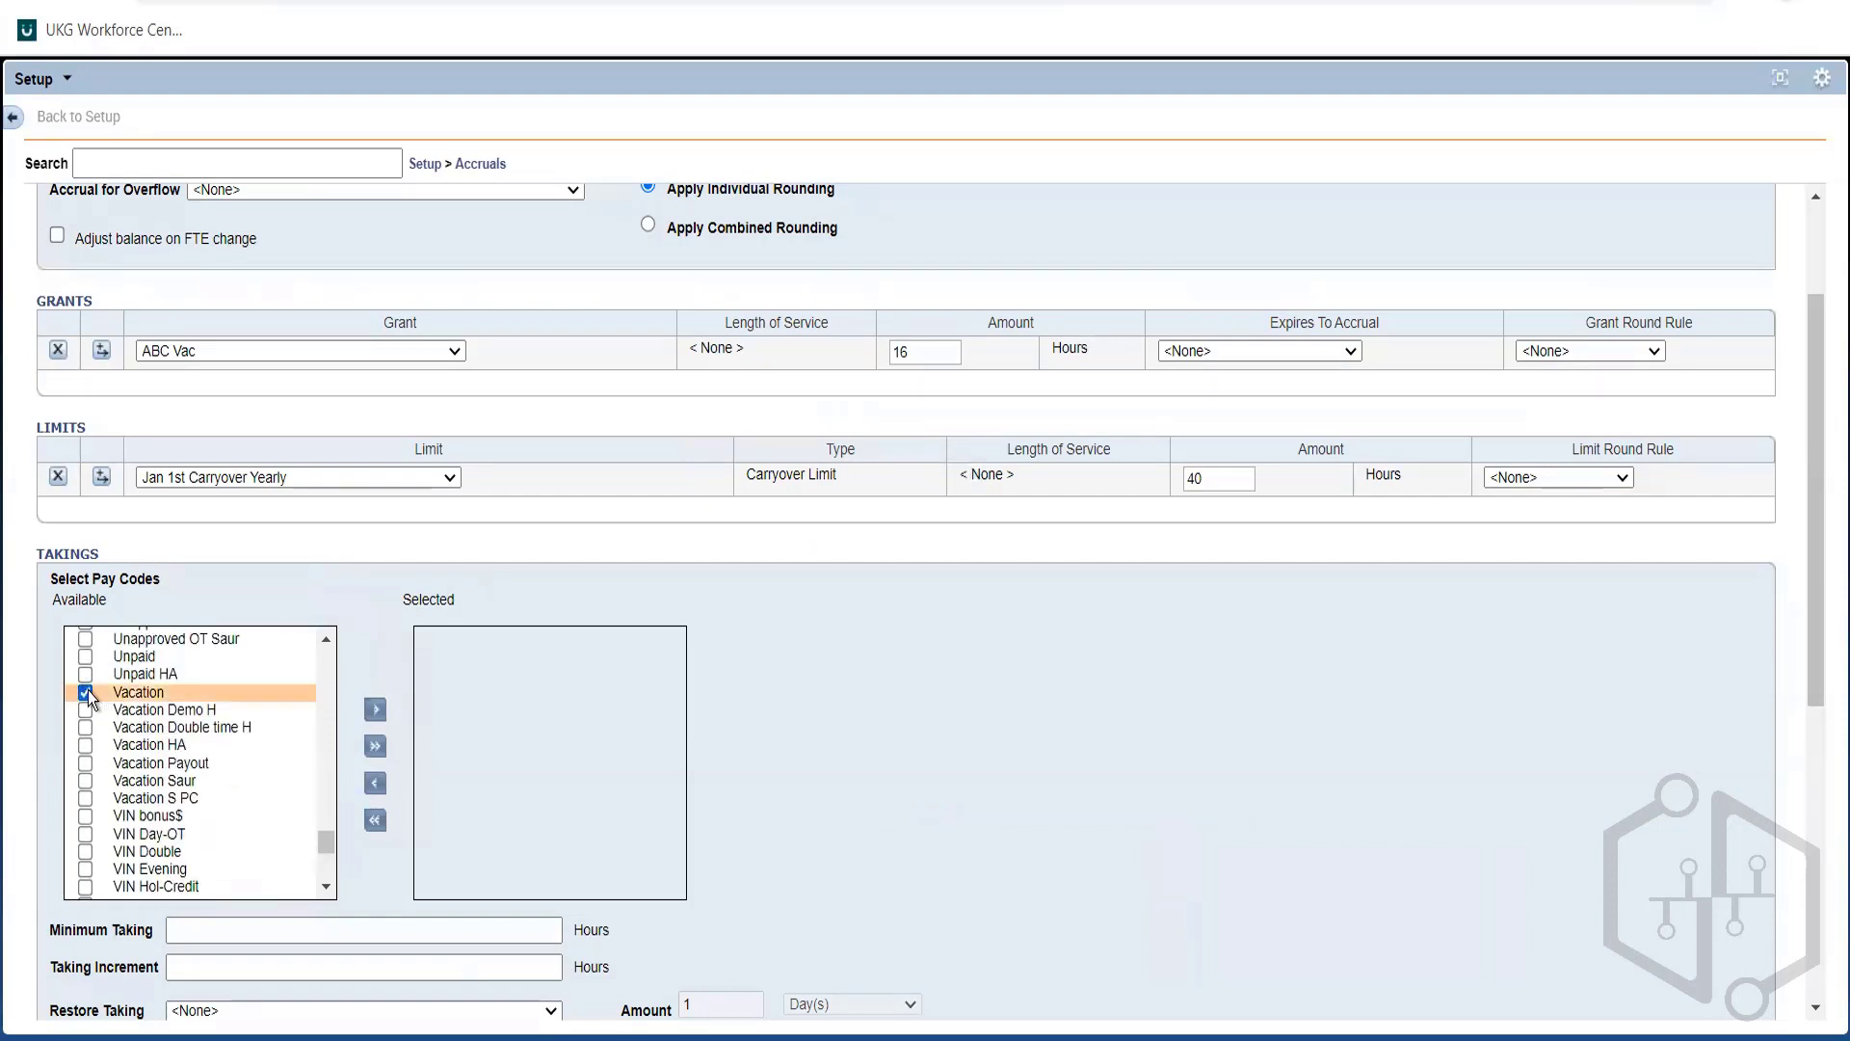
click(375, 713)
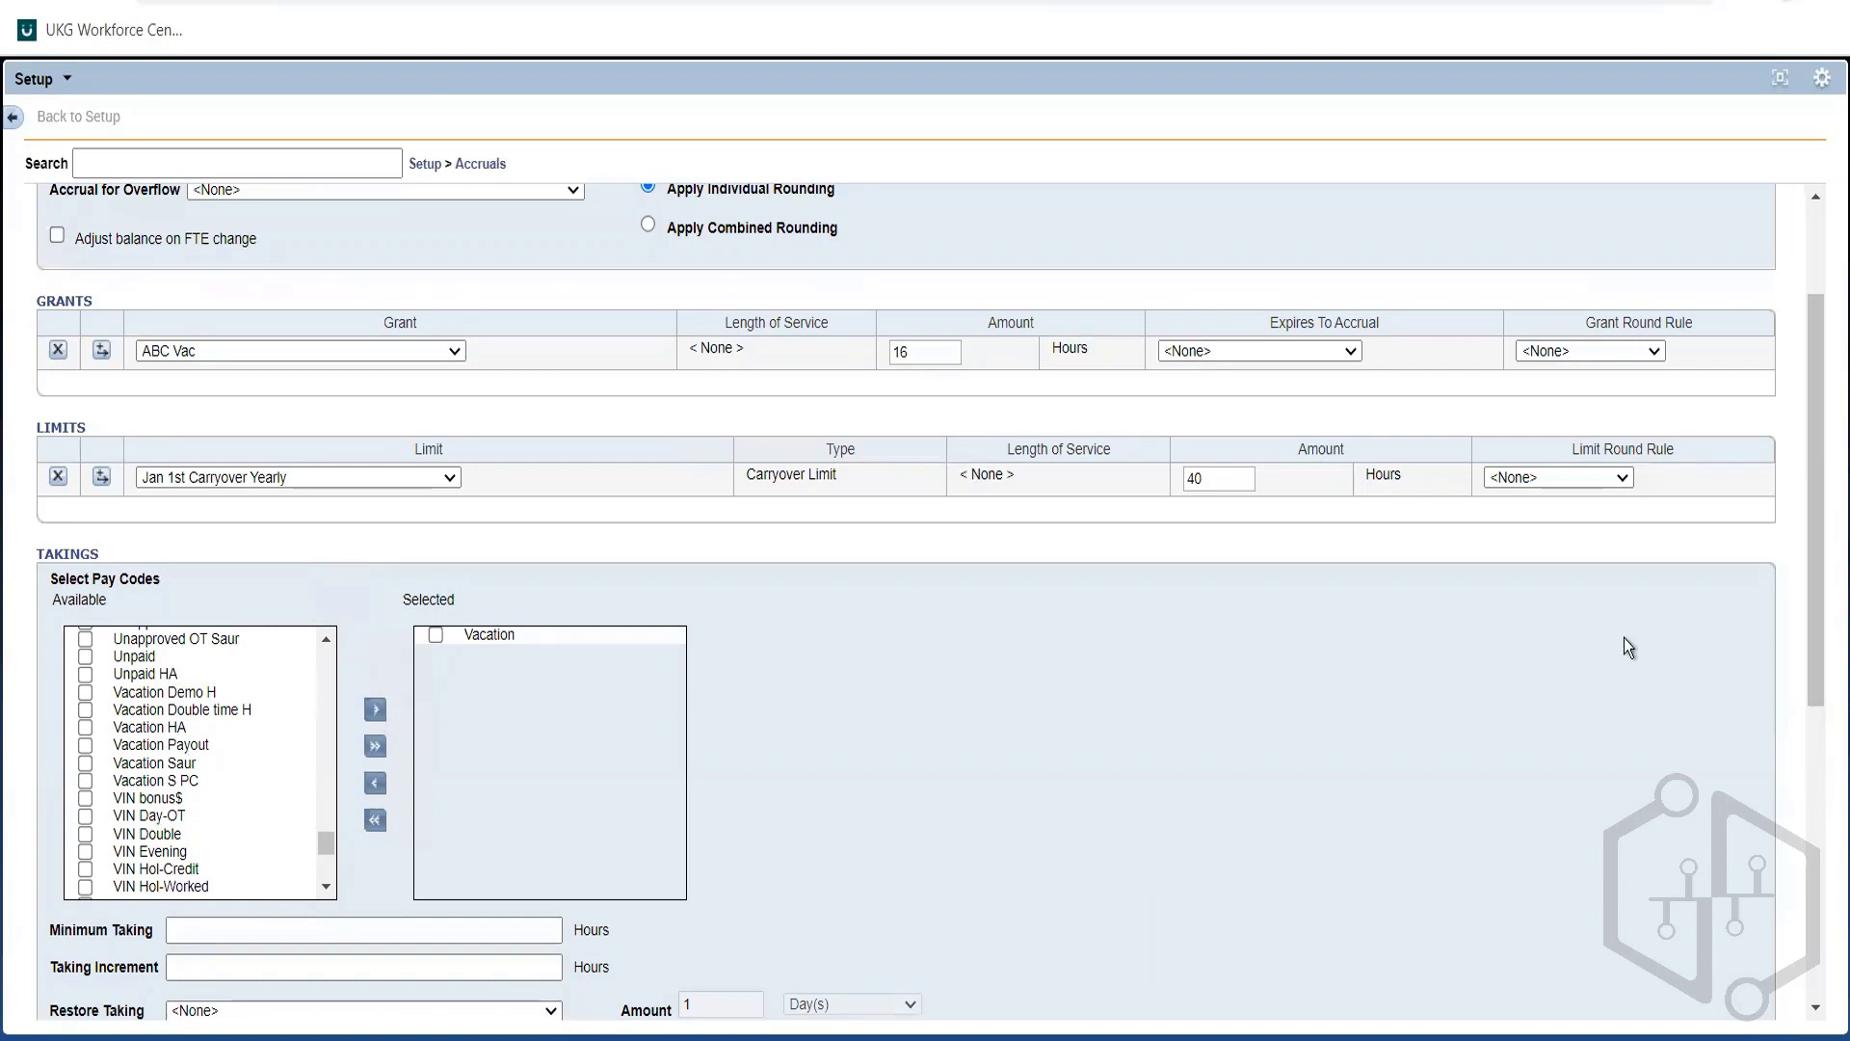
Set both the Minimum Taking and the Taking Increment of the policy to 4 hours
scroll(1817, 510, down, 2)
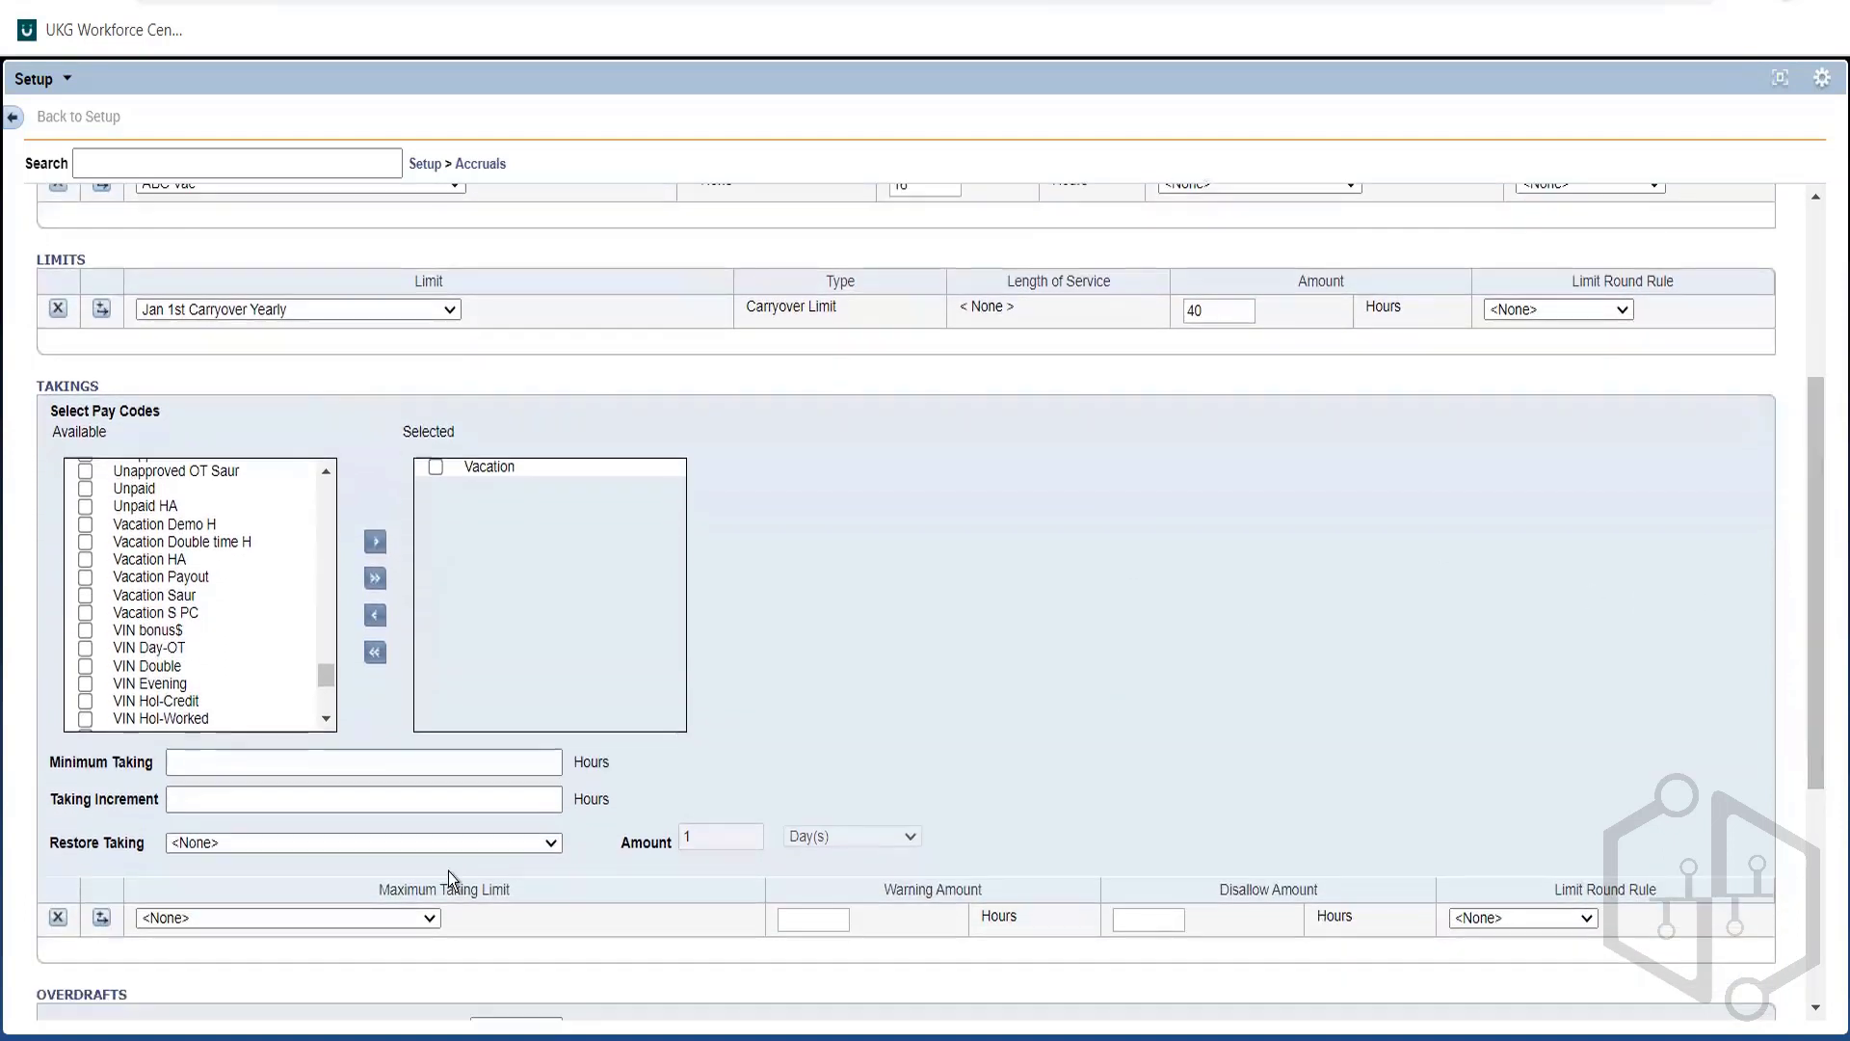
click(267, 759)
click(278, 805)
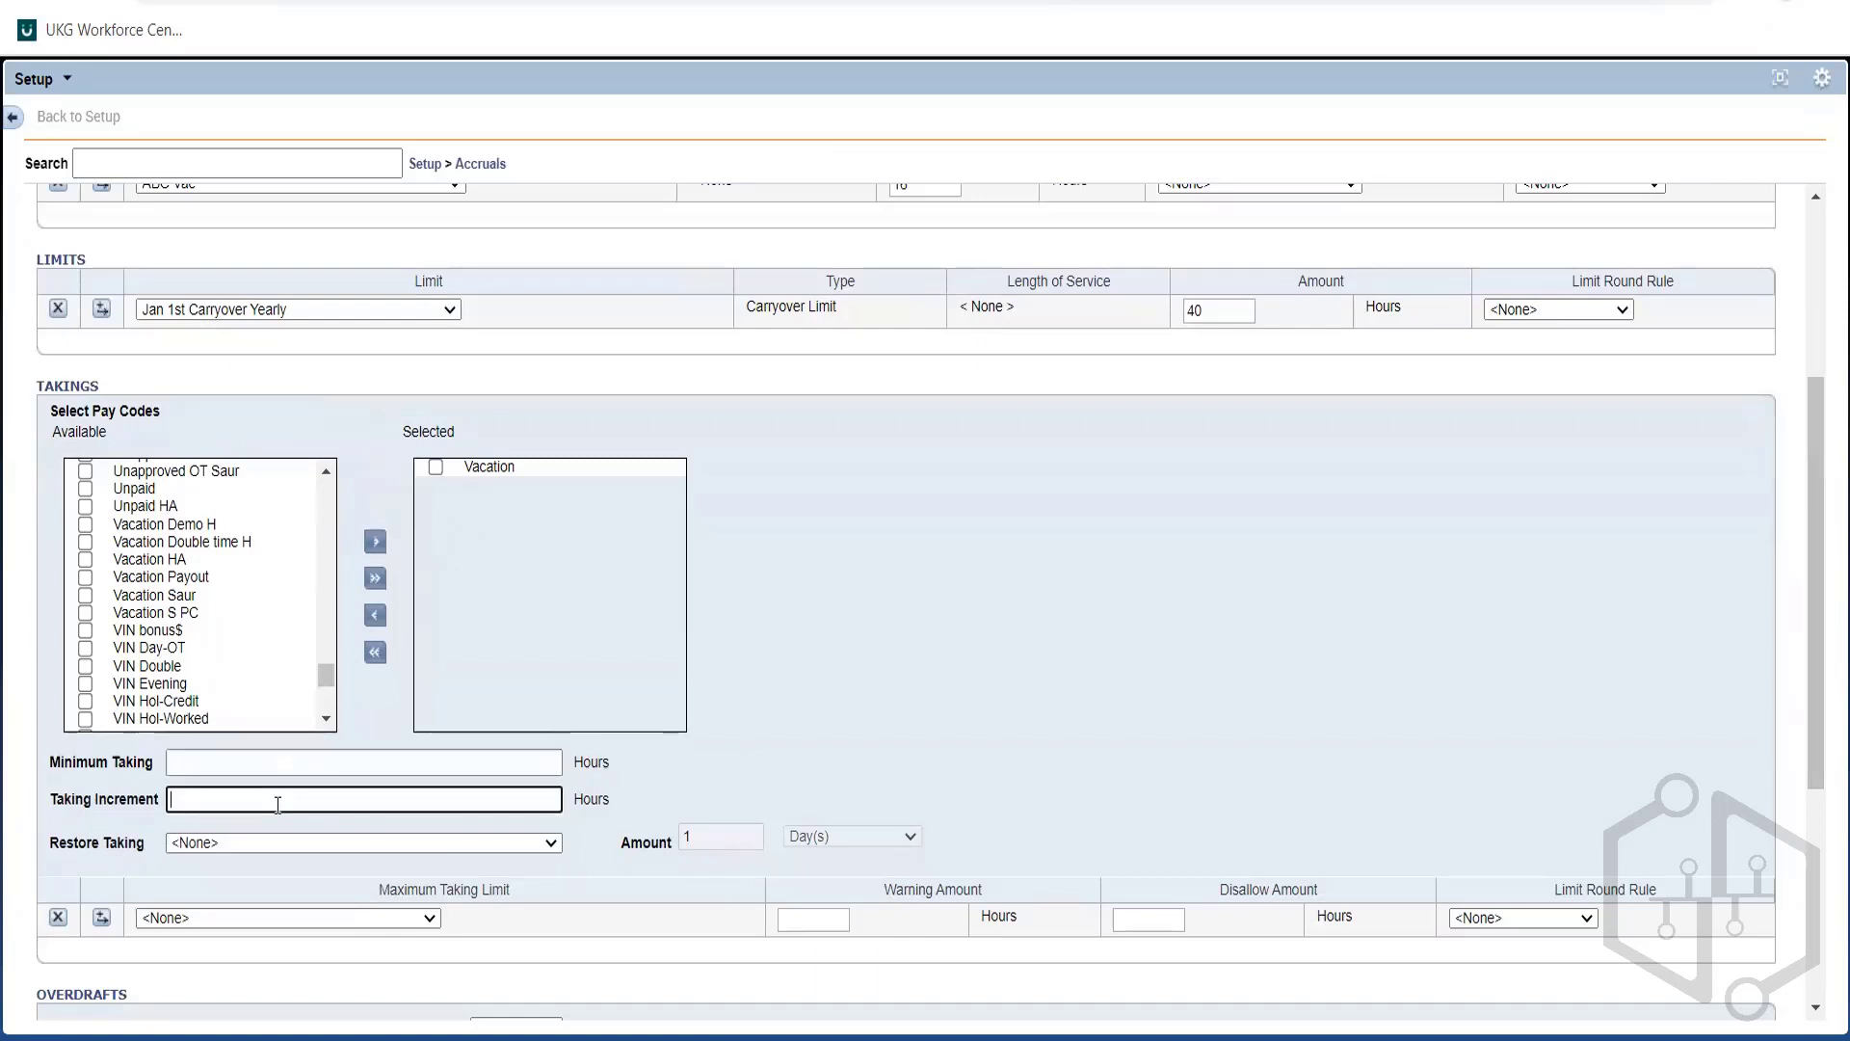
click(259, 758)
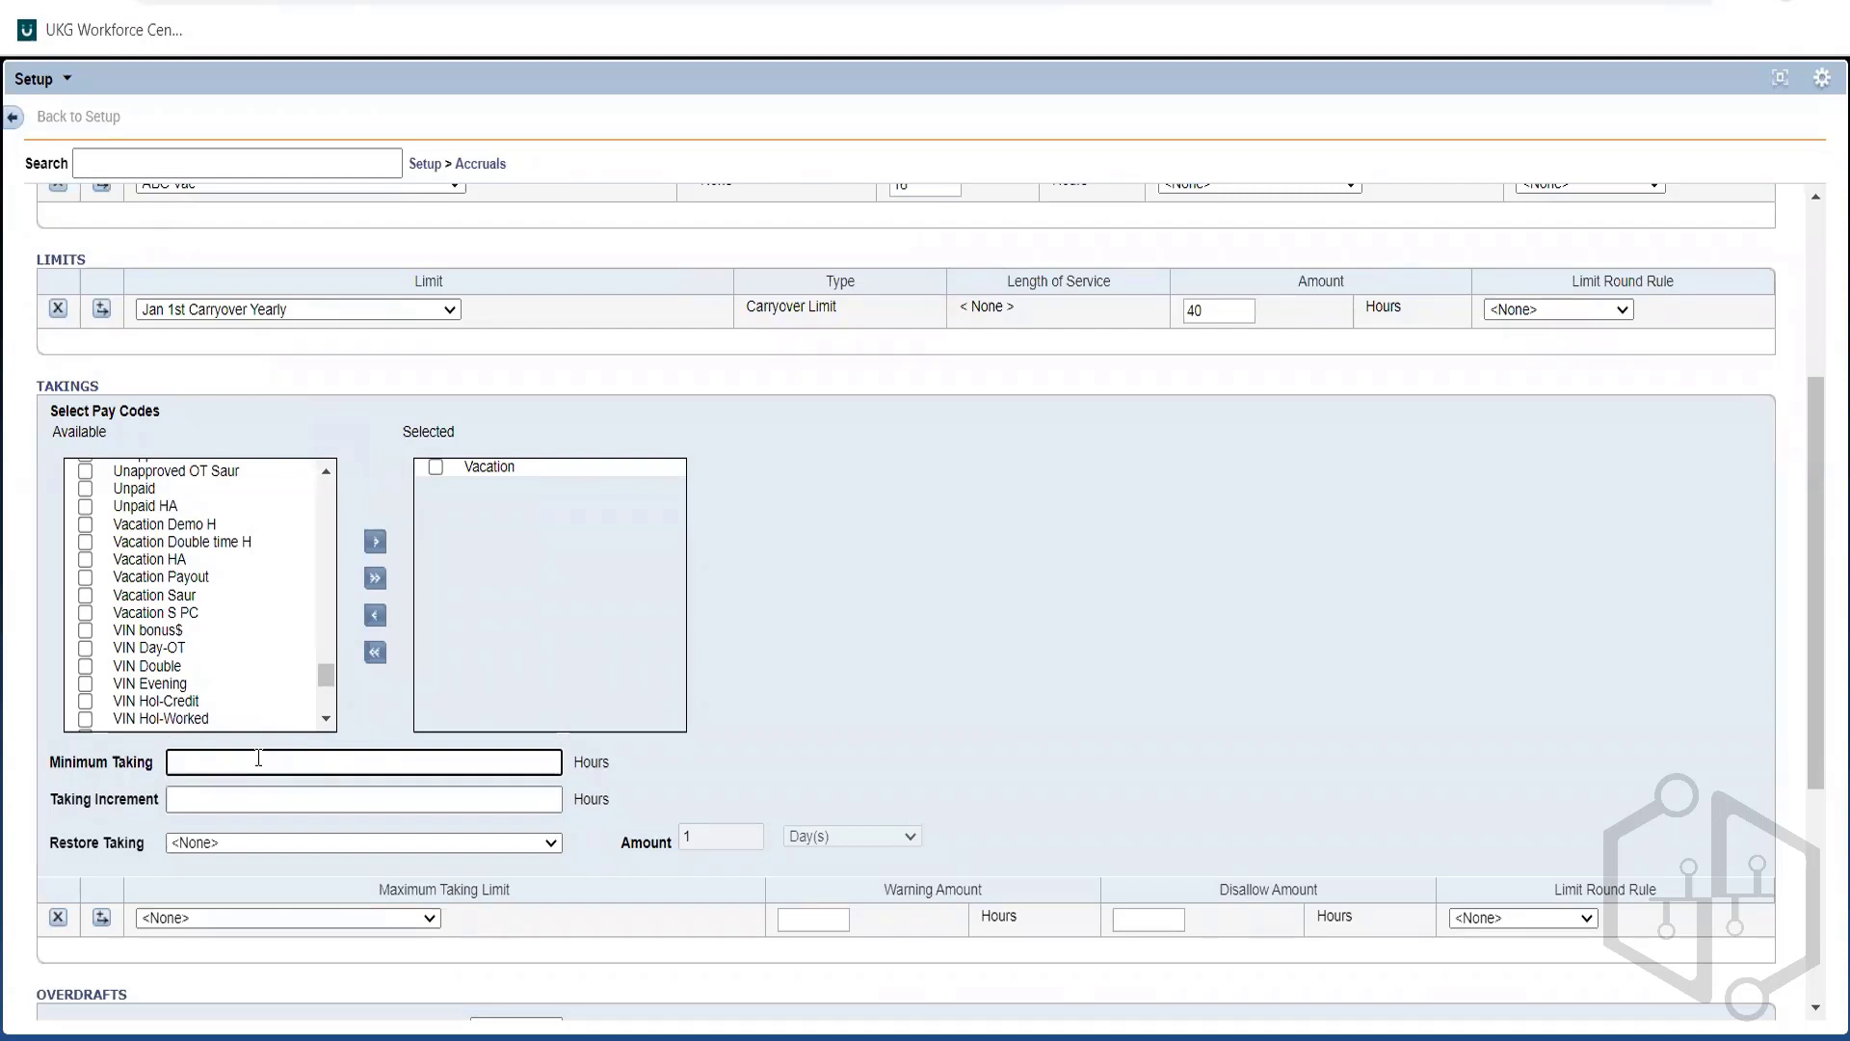
text(4)
click(215, 805)
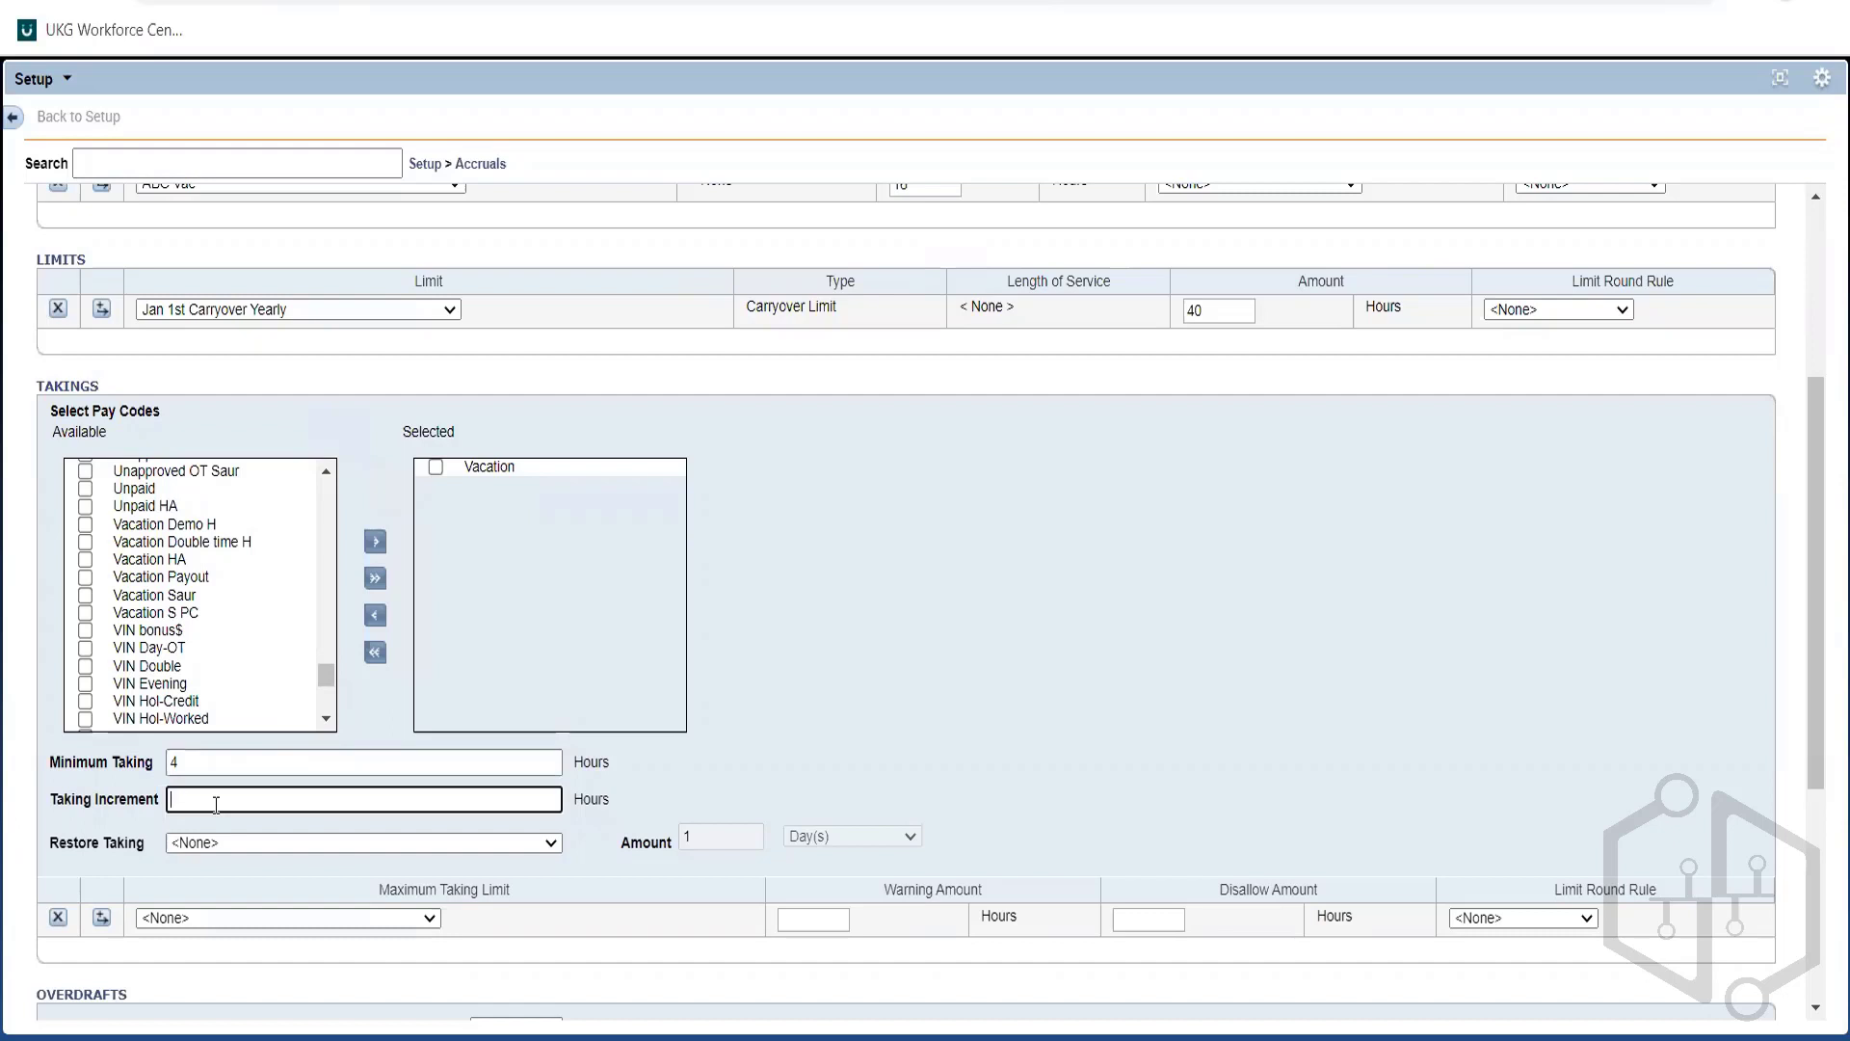
text(4)
click(667, 785)
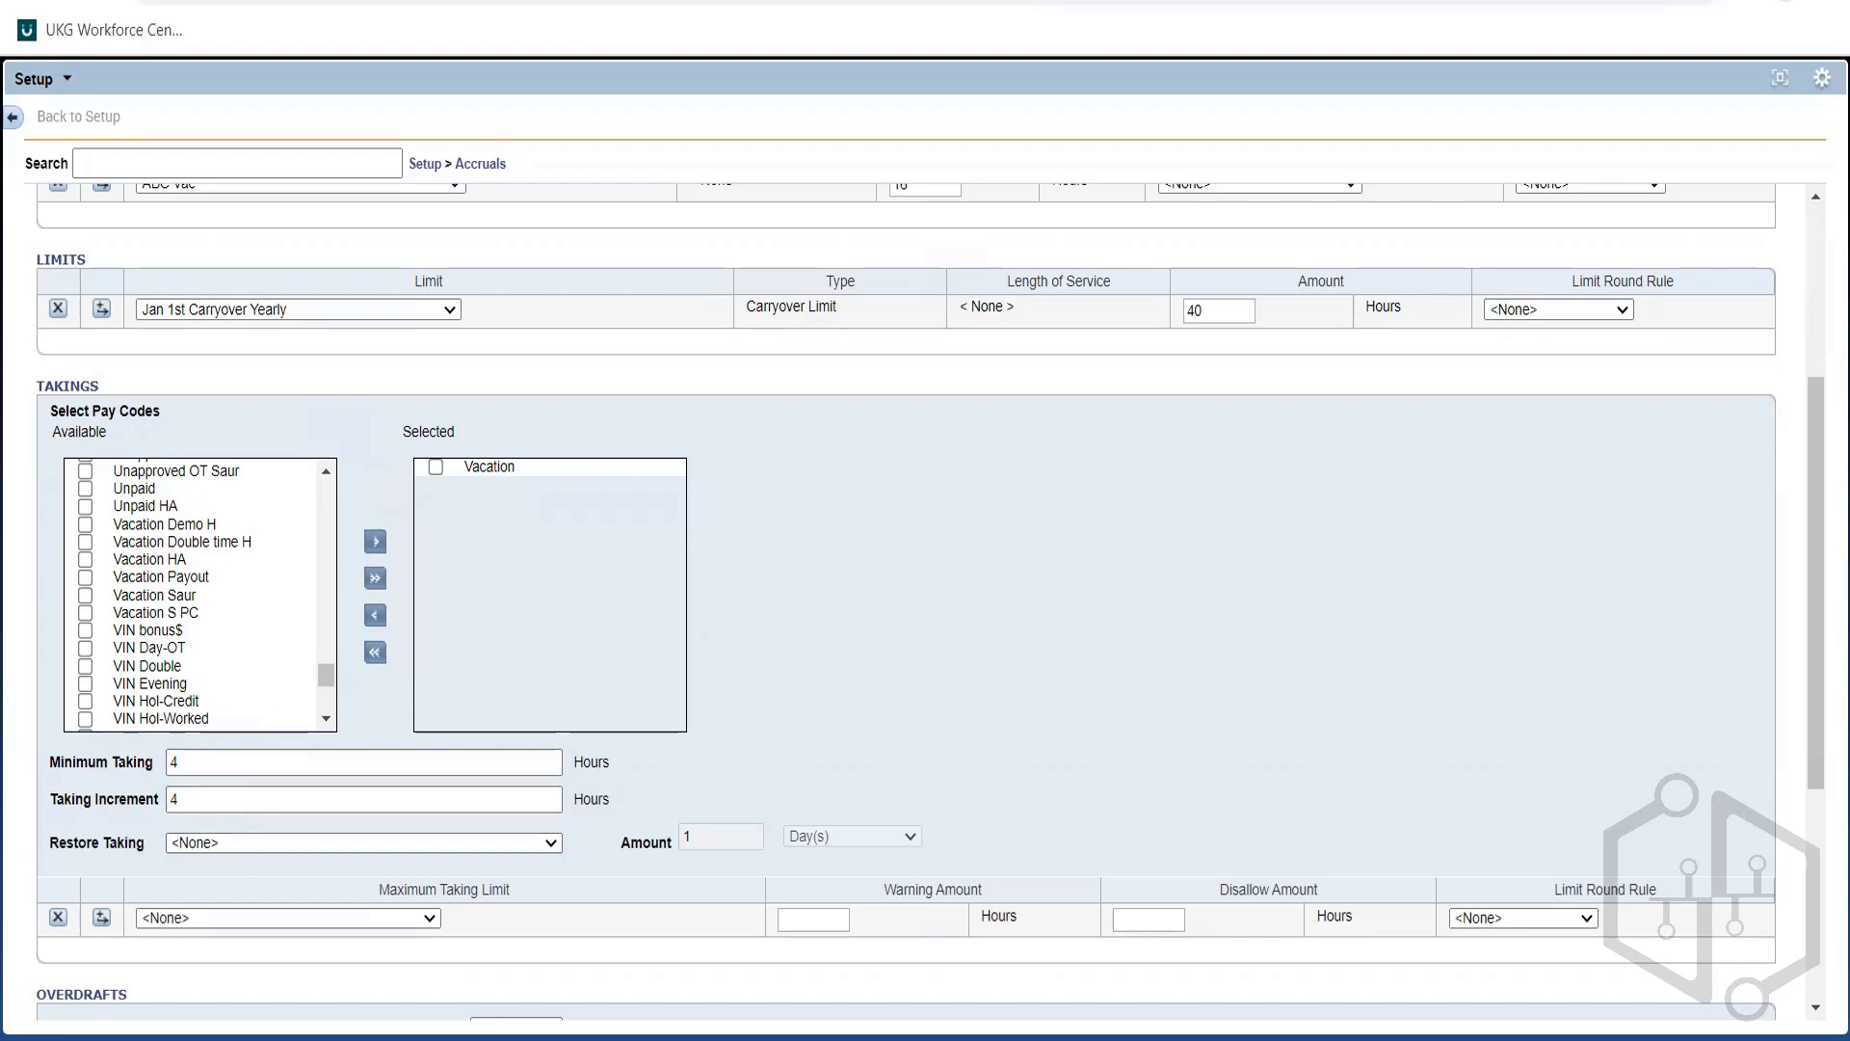
Switch to the AccrualPolicySample notes in Notepad and add the example lines "4 + 4 =8" and "4+4+4+4" below the limit
key(alt+Tab)
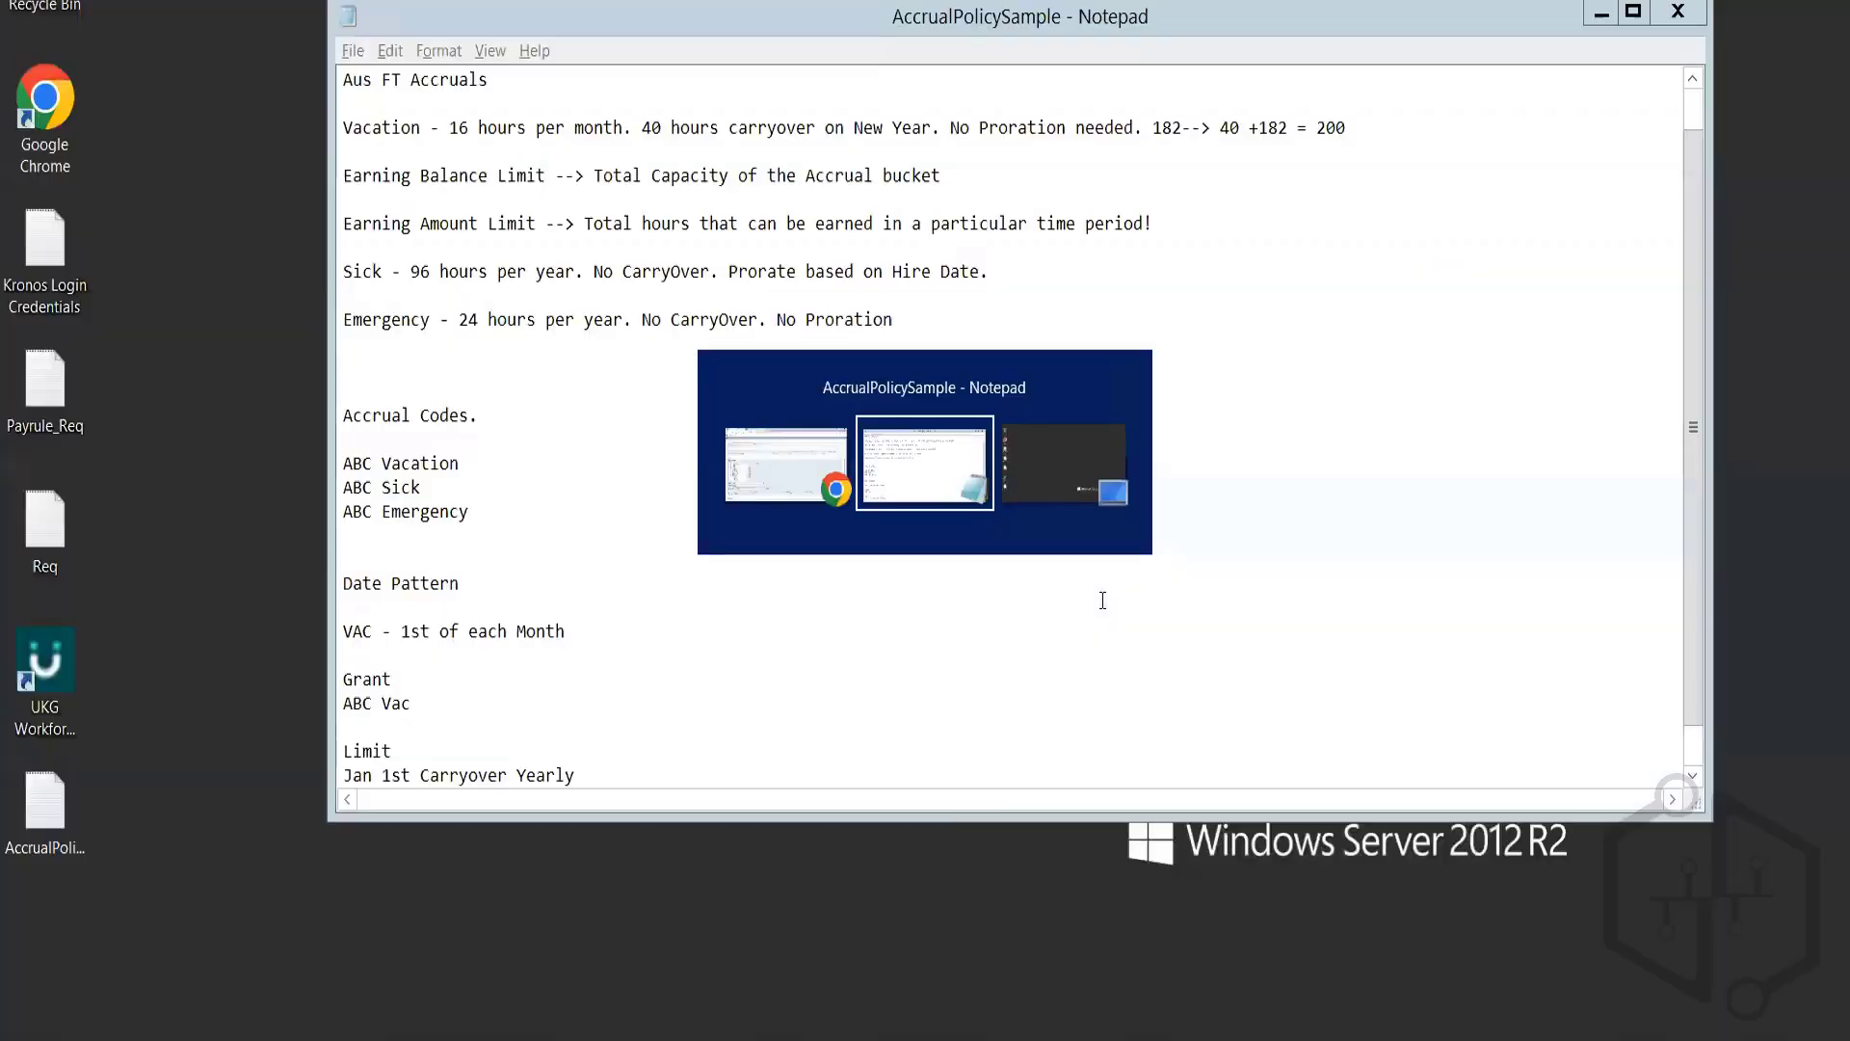
key(Return)
key(Return)
key(Return)
key(Return)
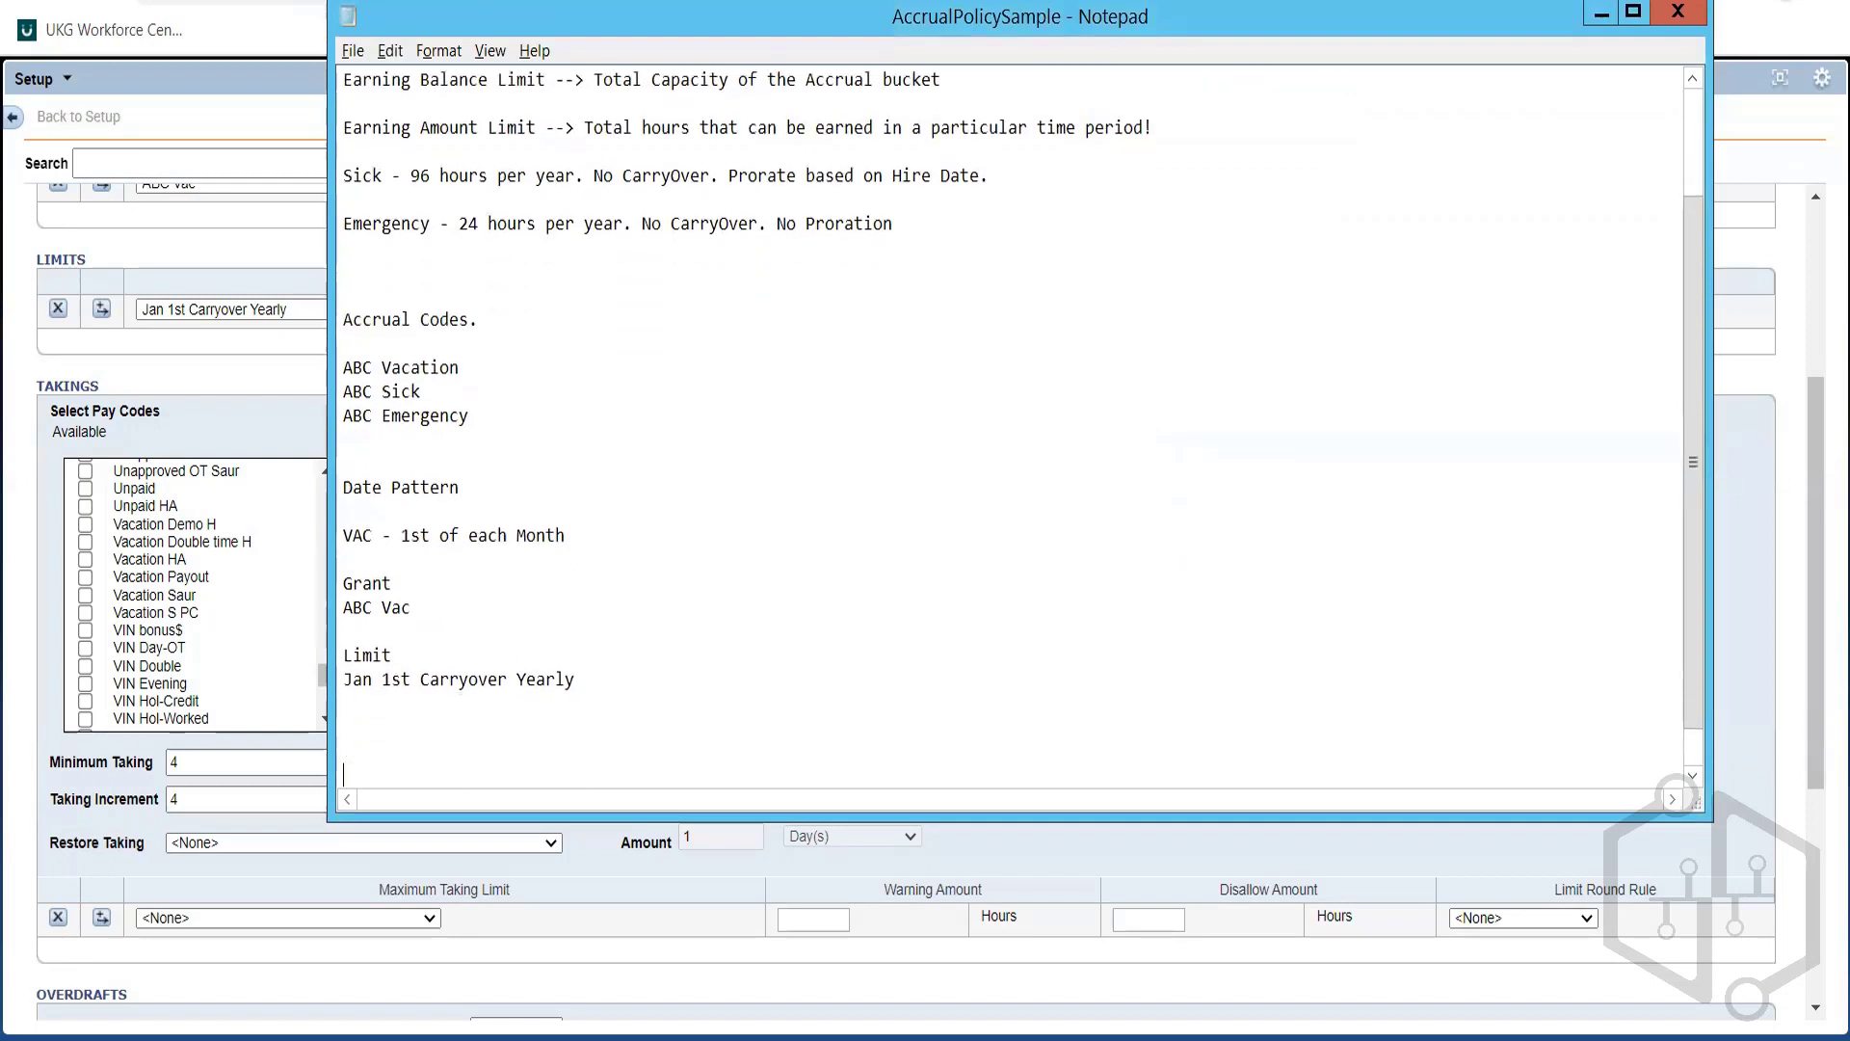
text(4 + 4 =8)
key(Return)
text(4)
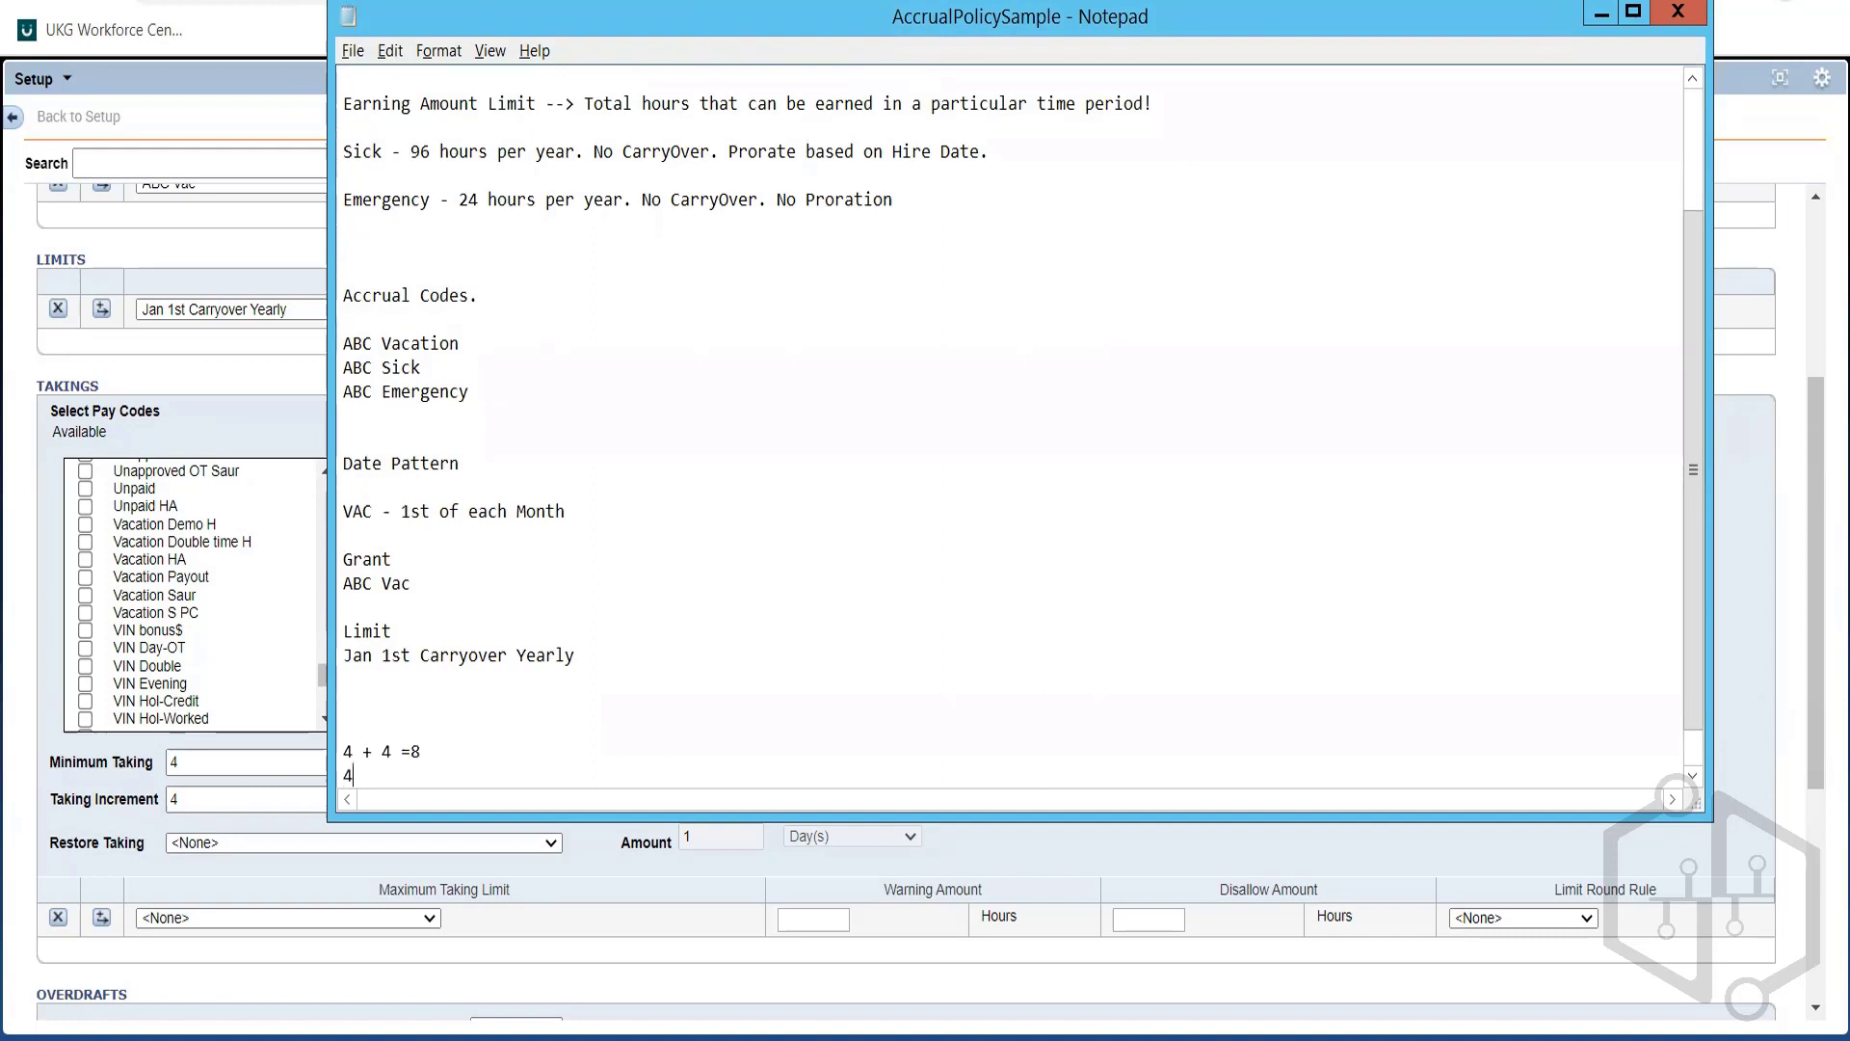
text(+$)
key(BackSpace)
text(4+4+4)
Return to the accrual policy and review the Minimum Taking and Taking Increment fields
click(200, 762)
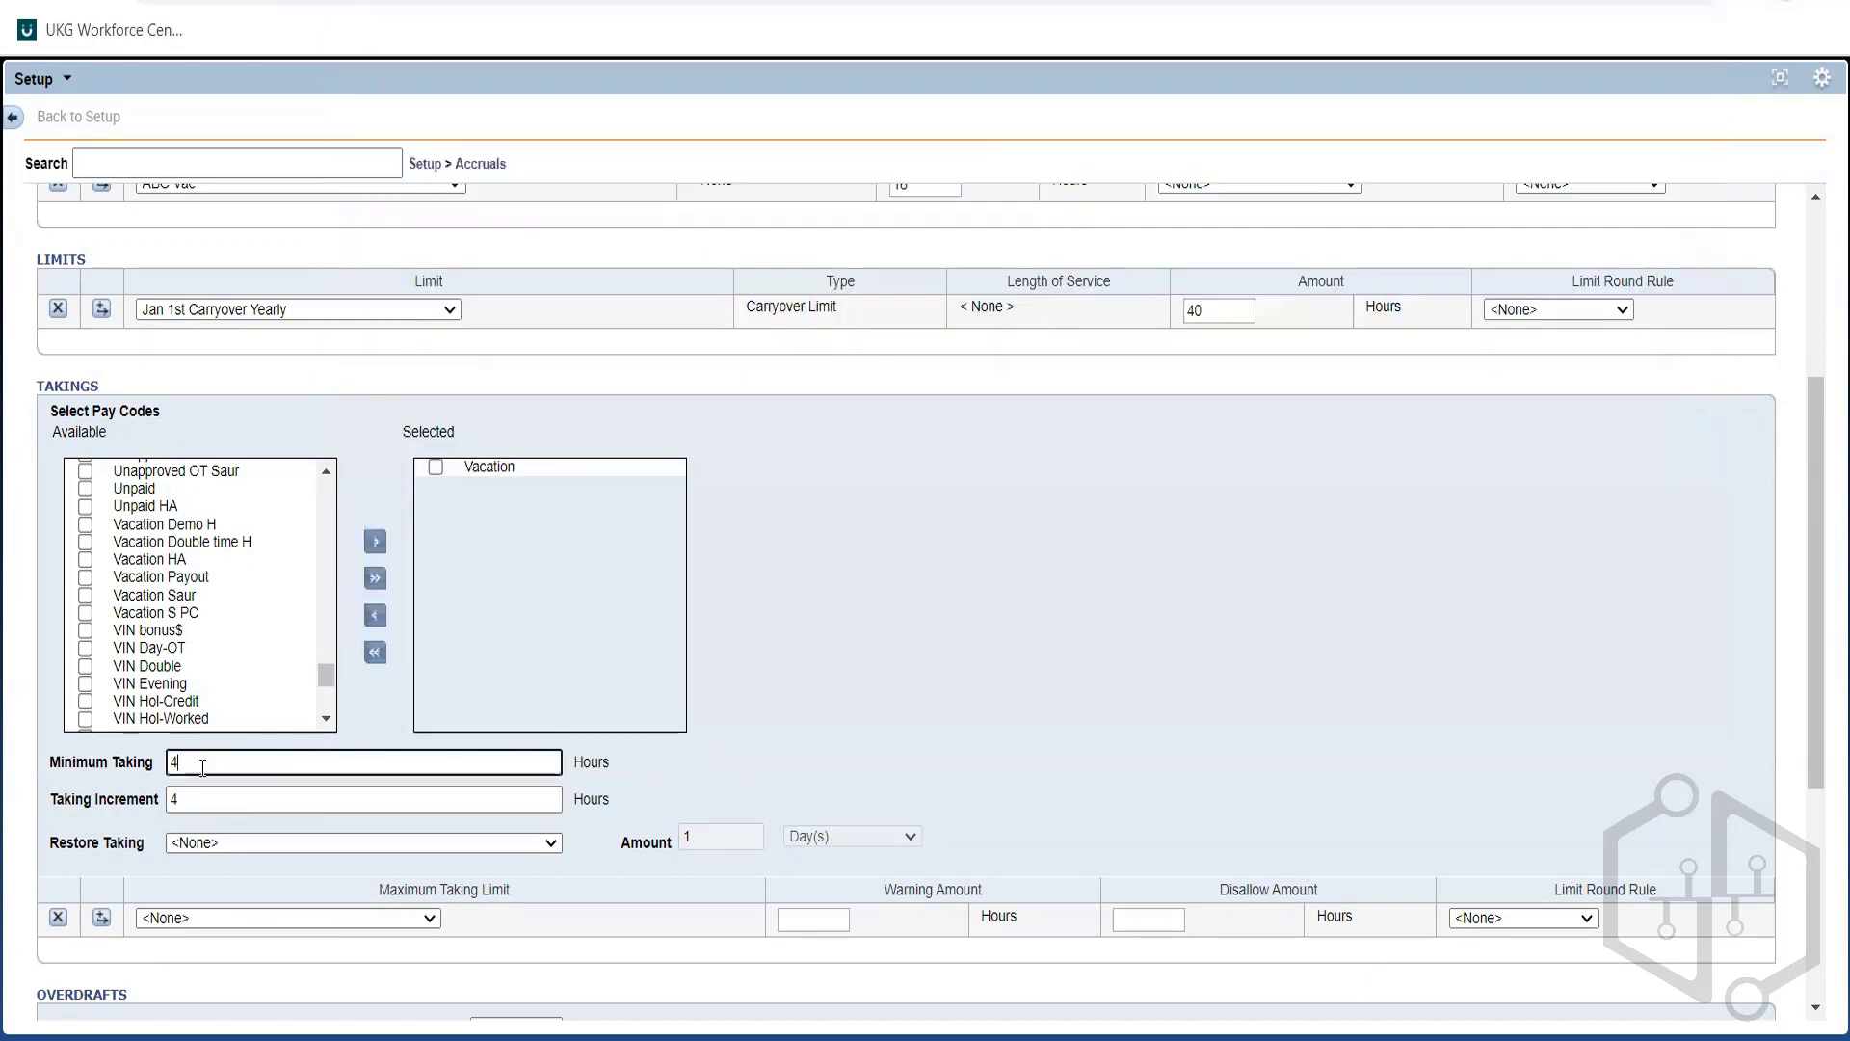
click(211, 793)
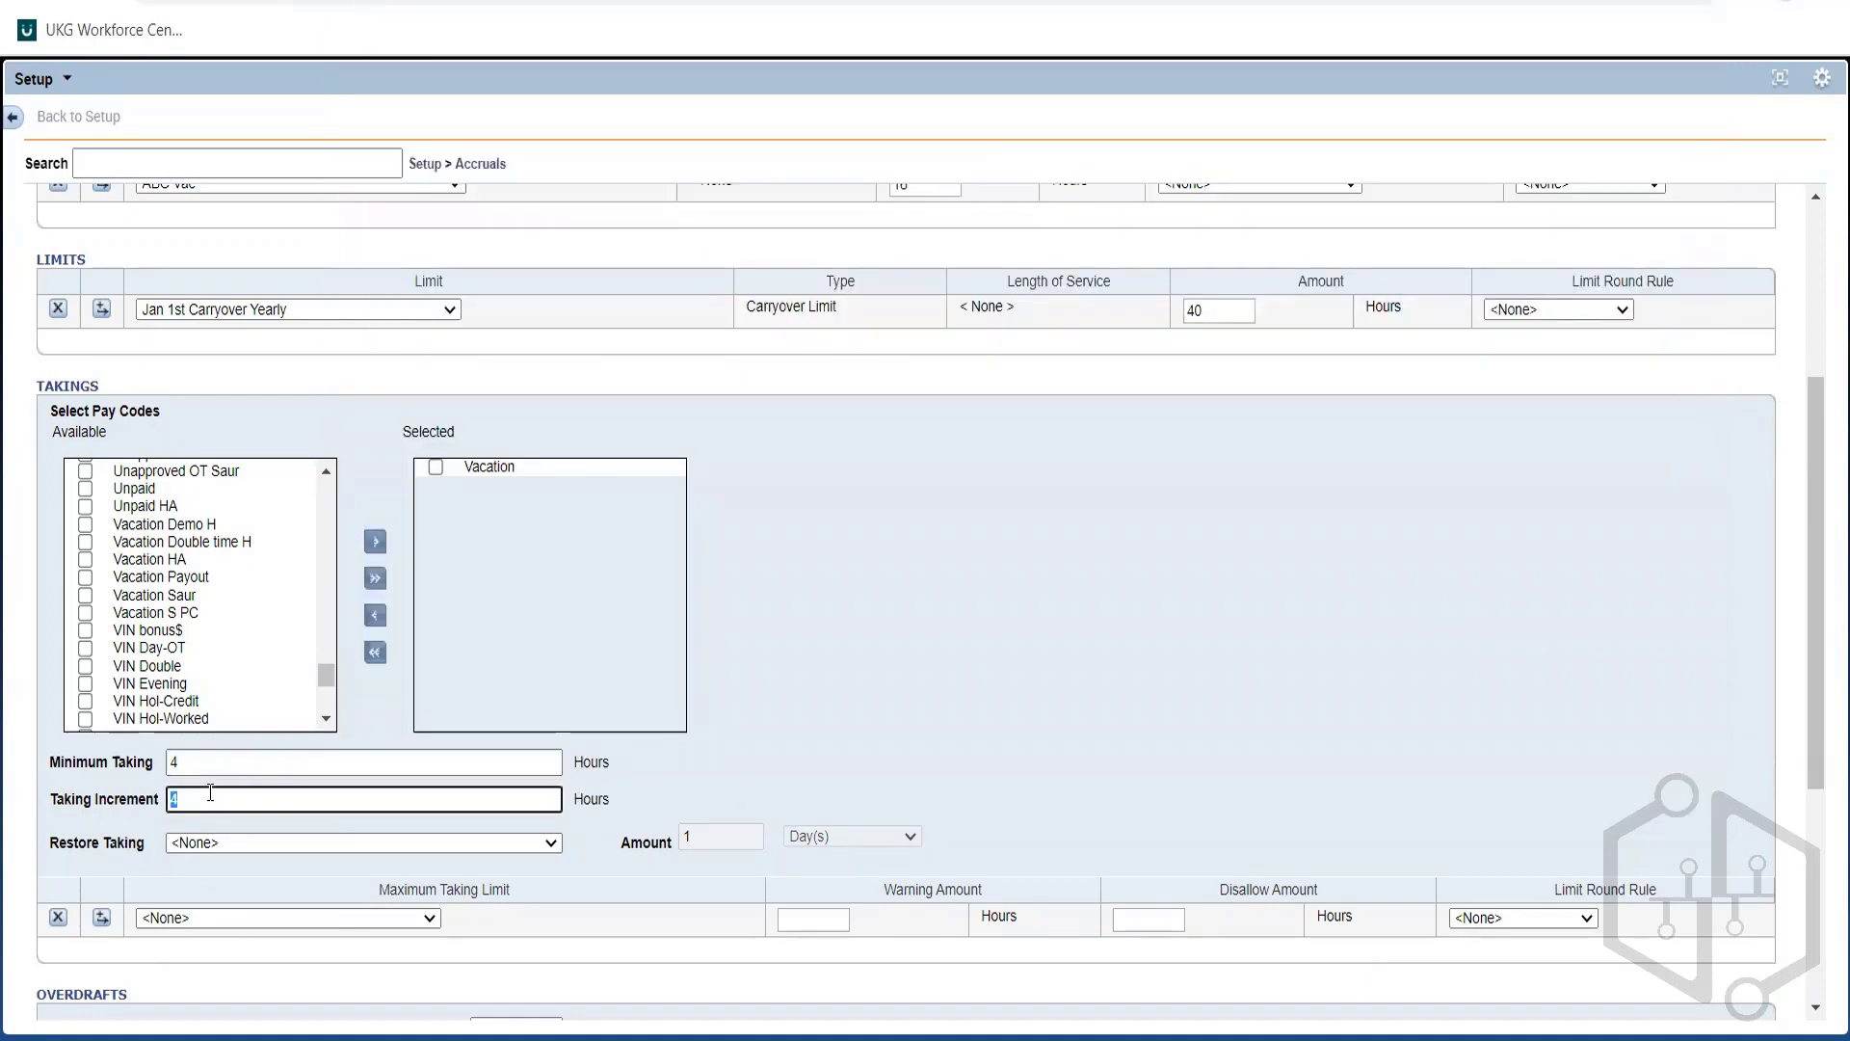
click(210, 794)
click(624, 795)
double_click(99, 804)
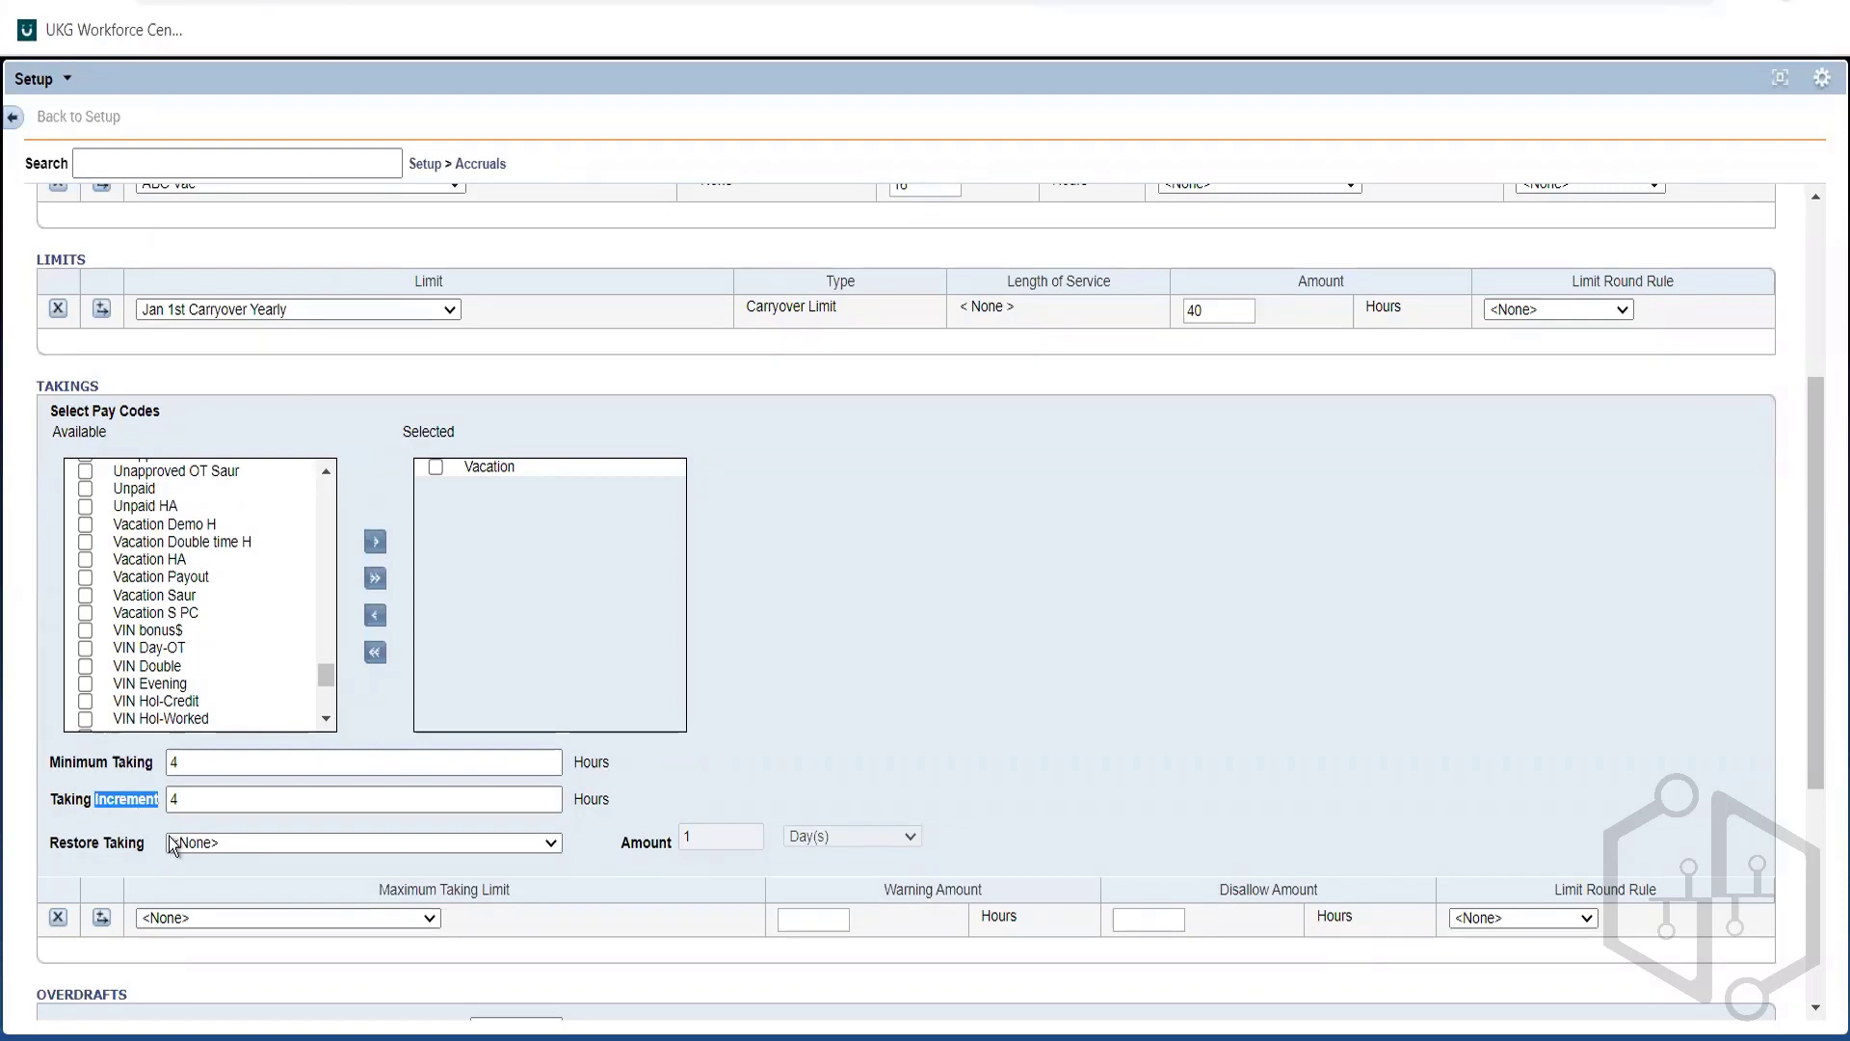
Review the Minimum Taking, Taking Increment and Restore Taking settings in the policy's Takings section
click(221, 766)
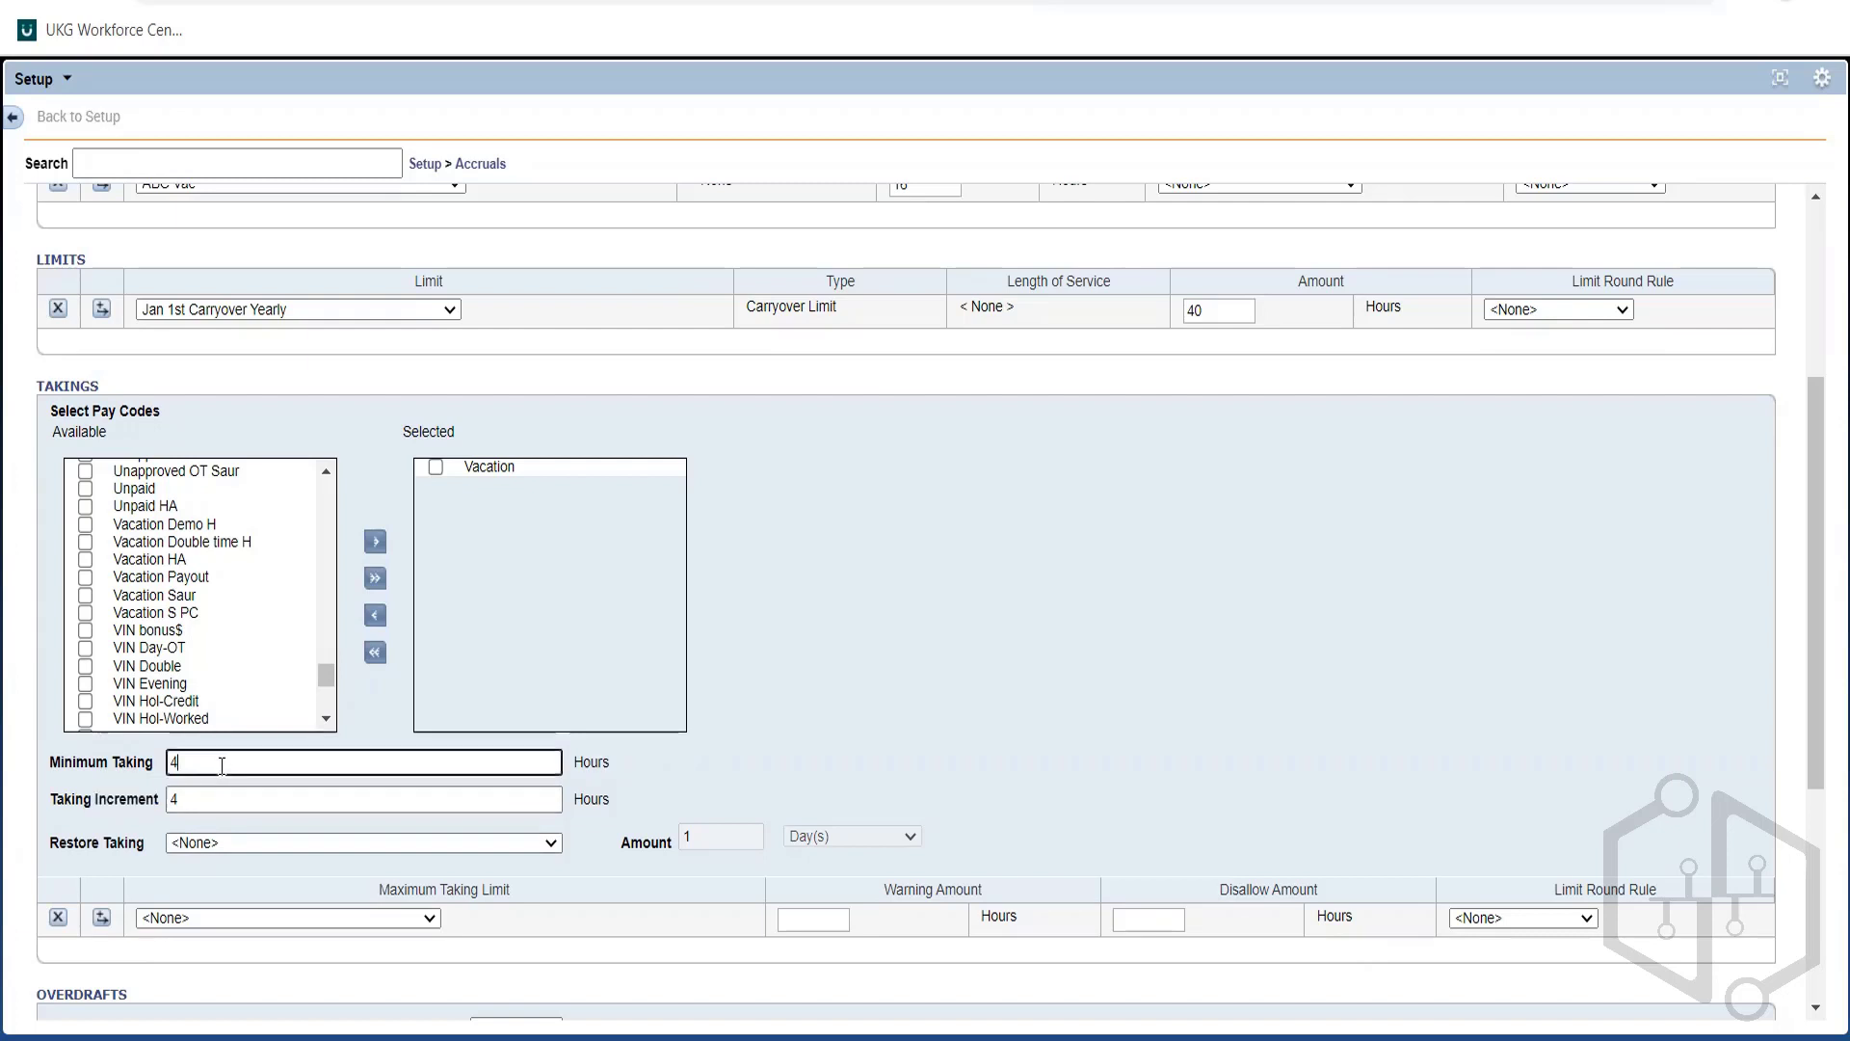
click(156, 767)
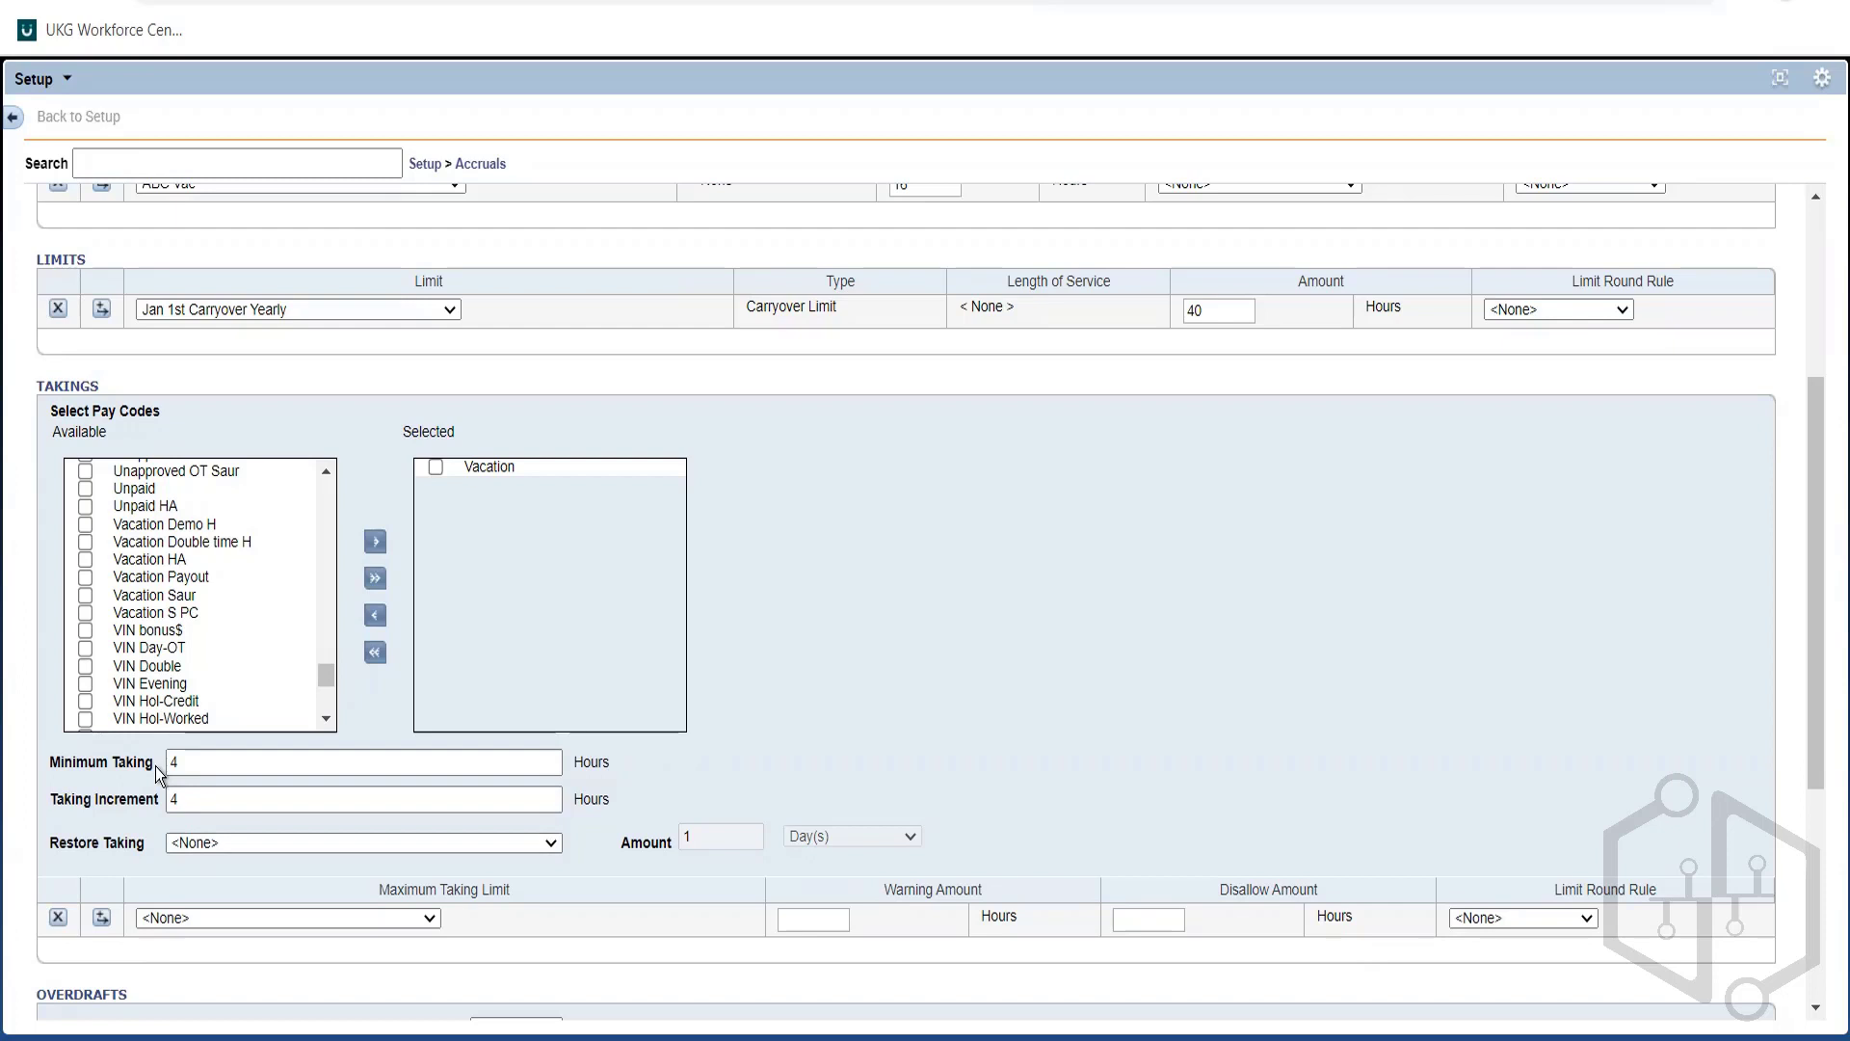
click(241, 842)
click(241, 842)
drag(212, 818, 49, 871)
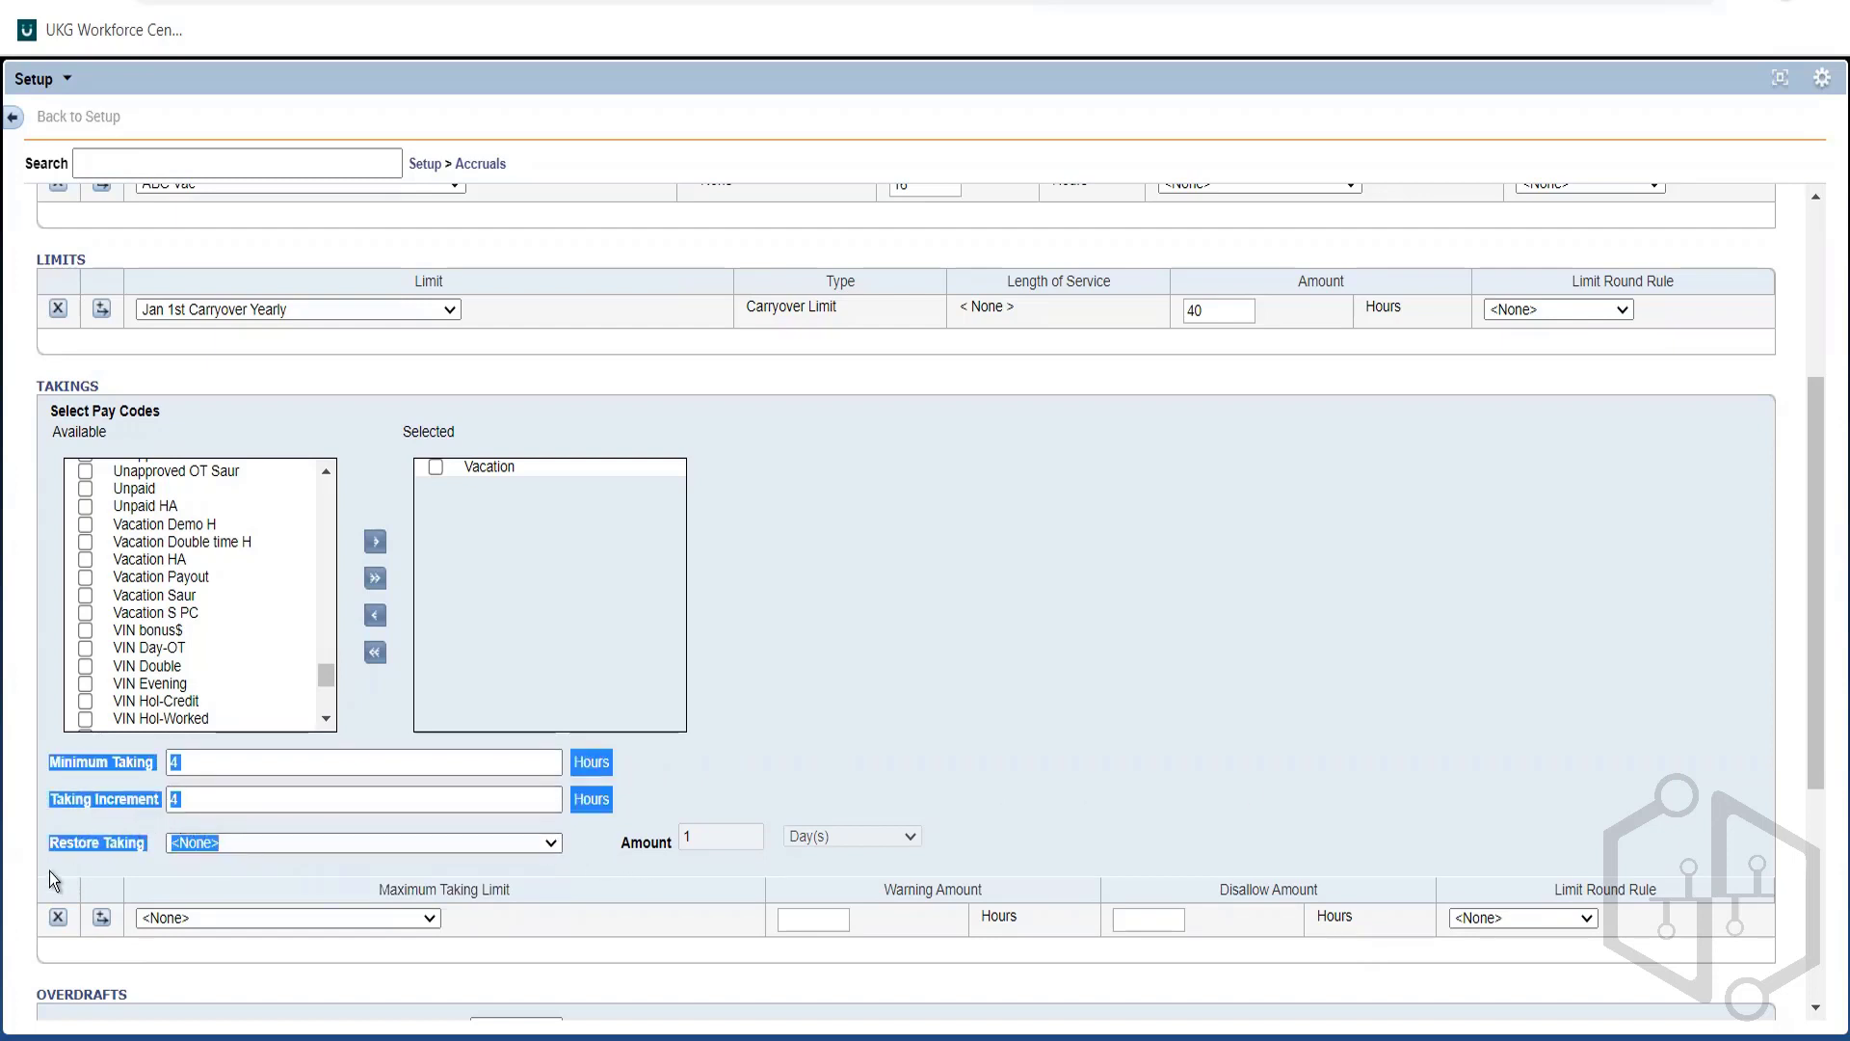
click(166, 818)
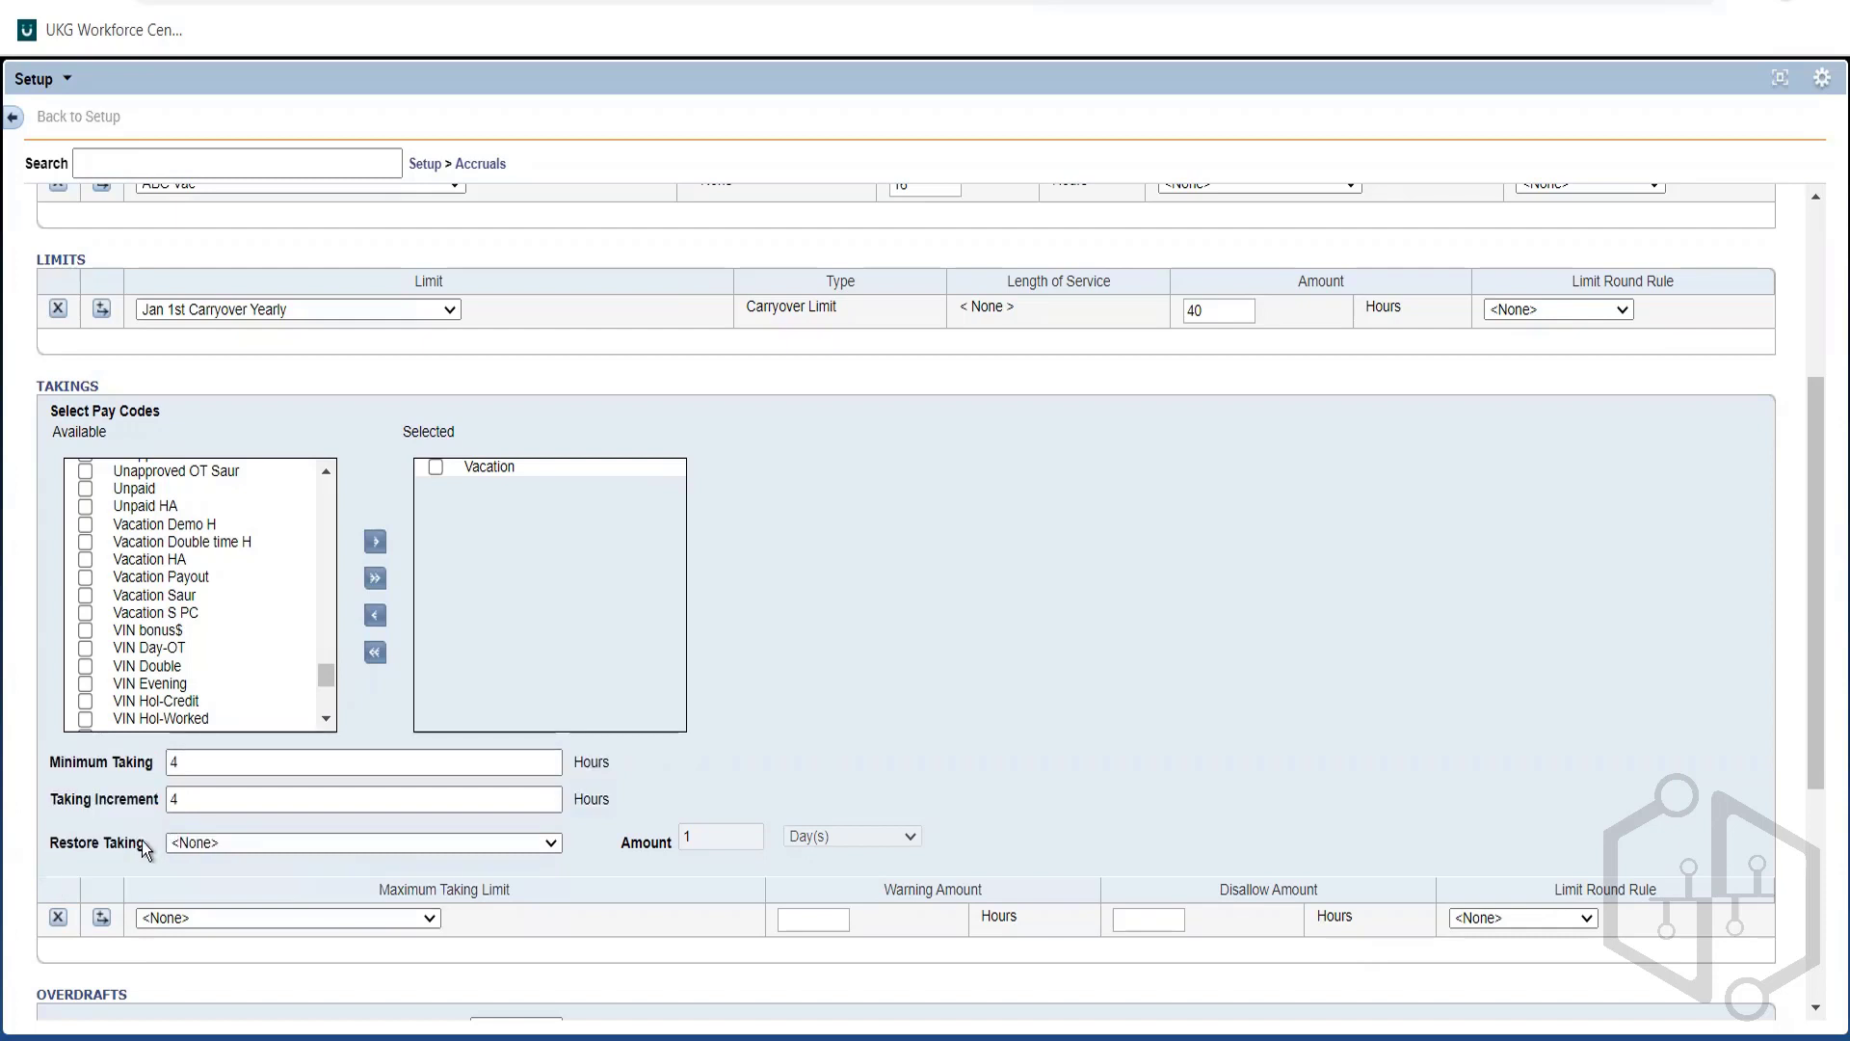
triple_click(142, 843)
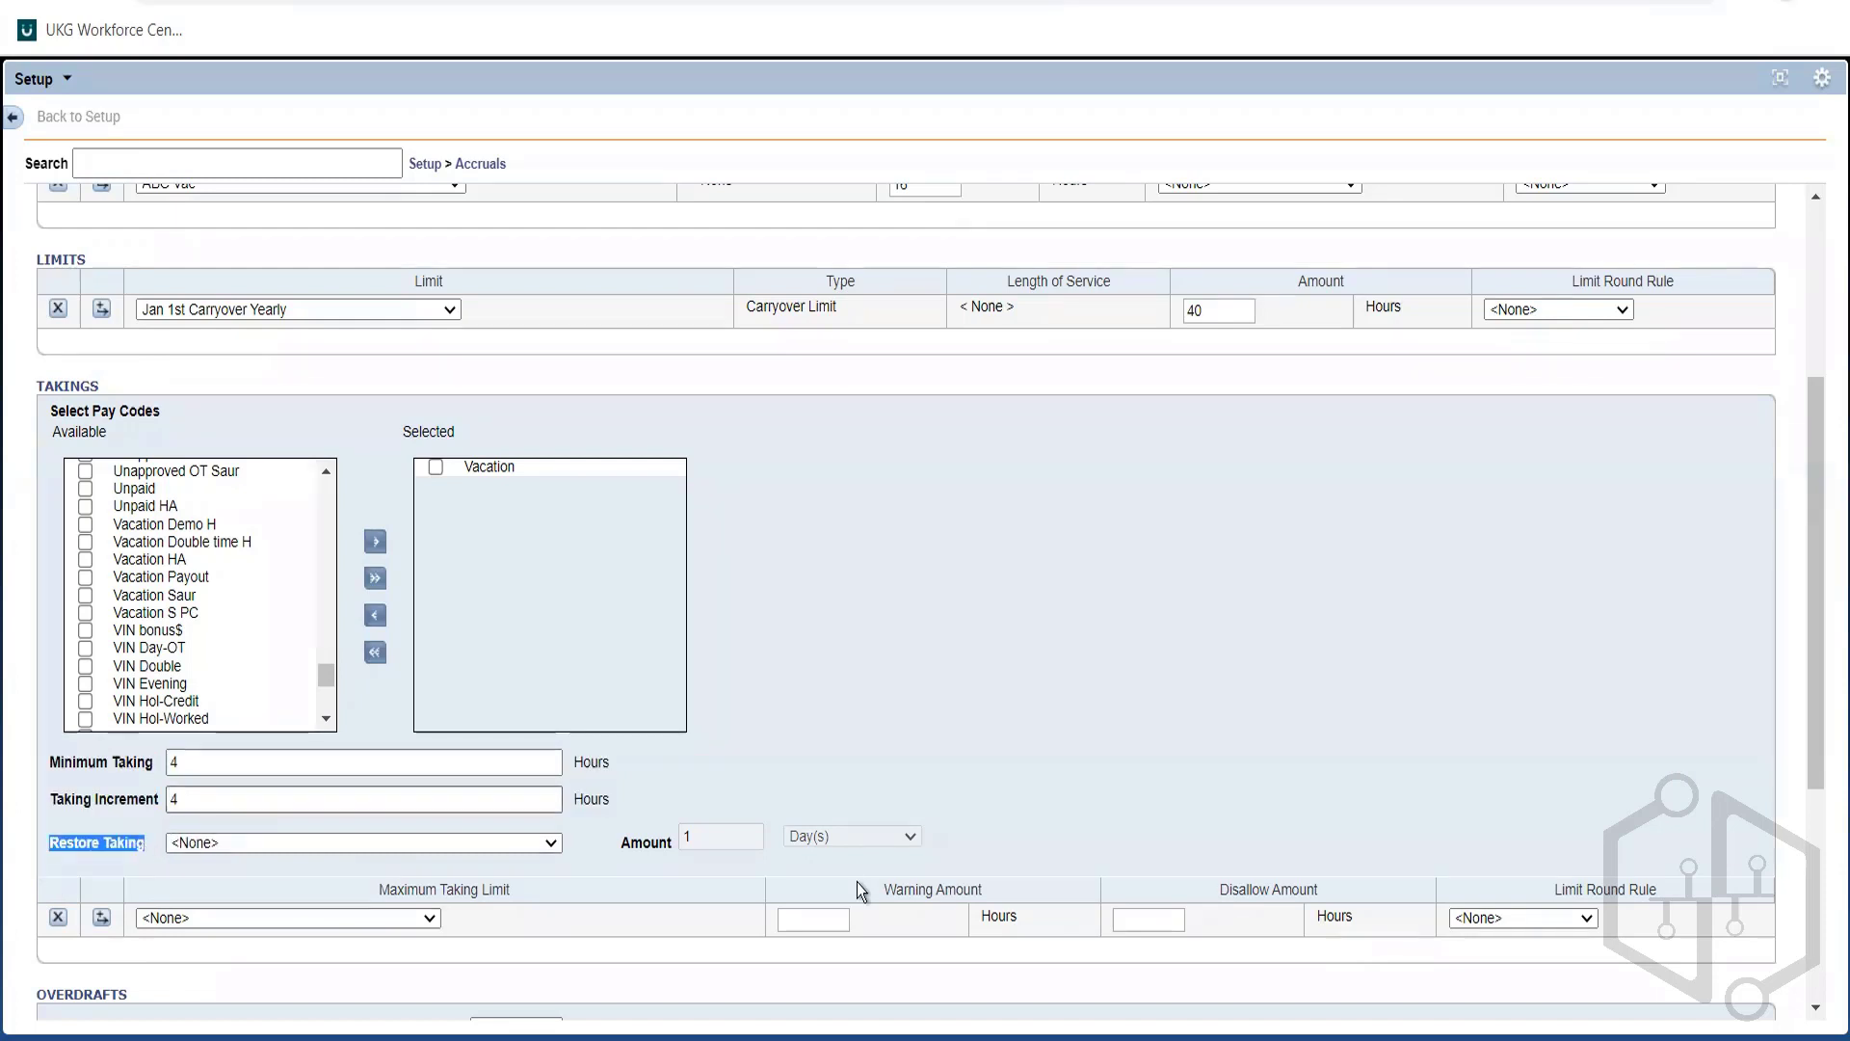
click(471, 904)
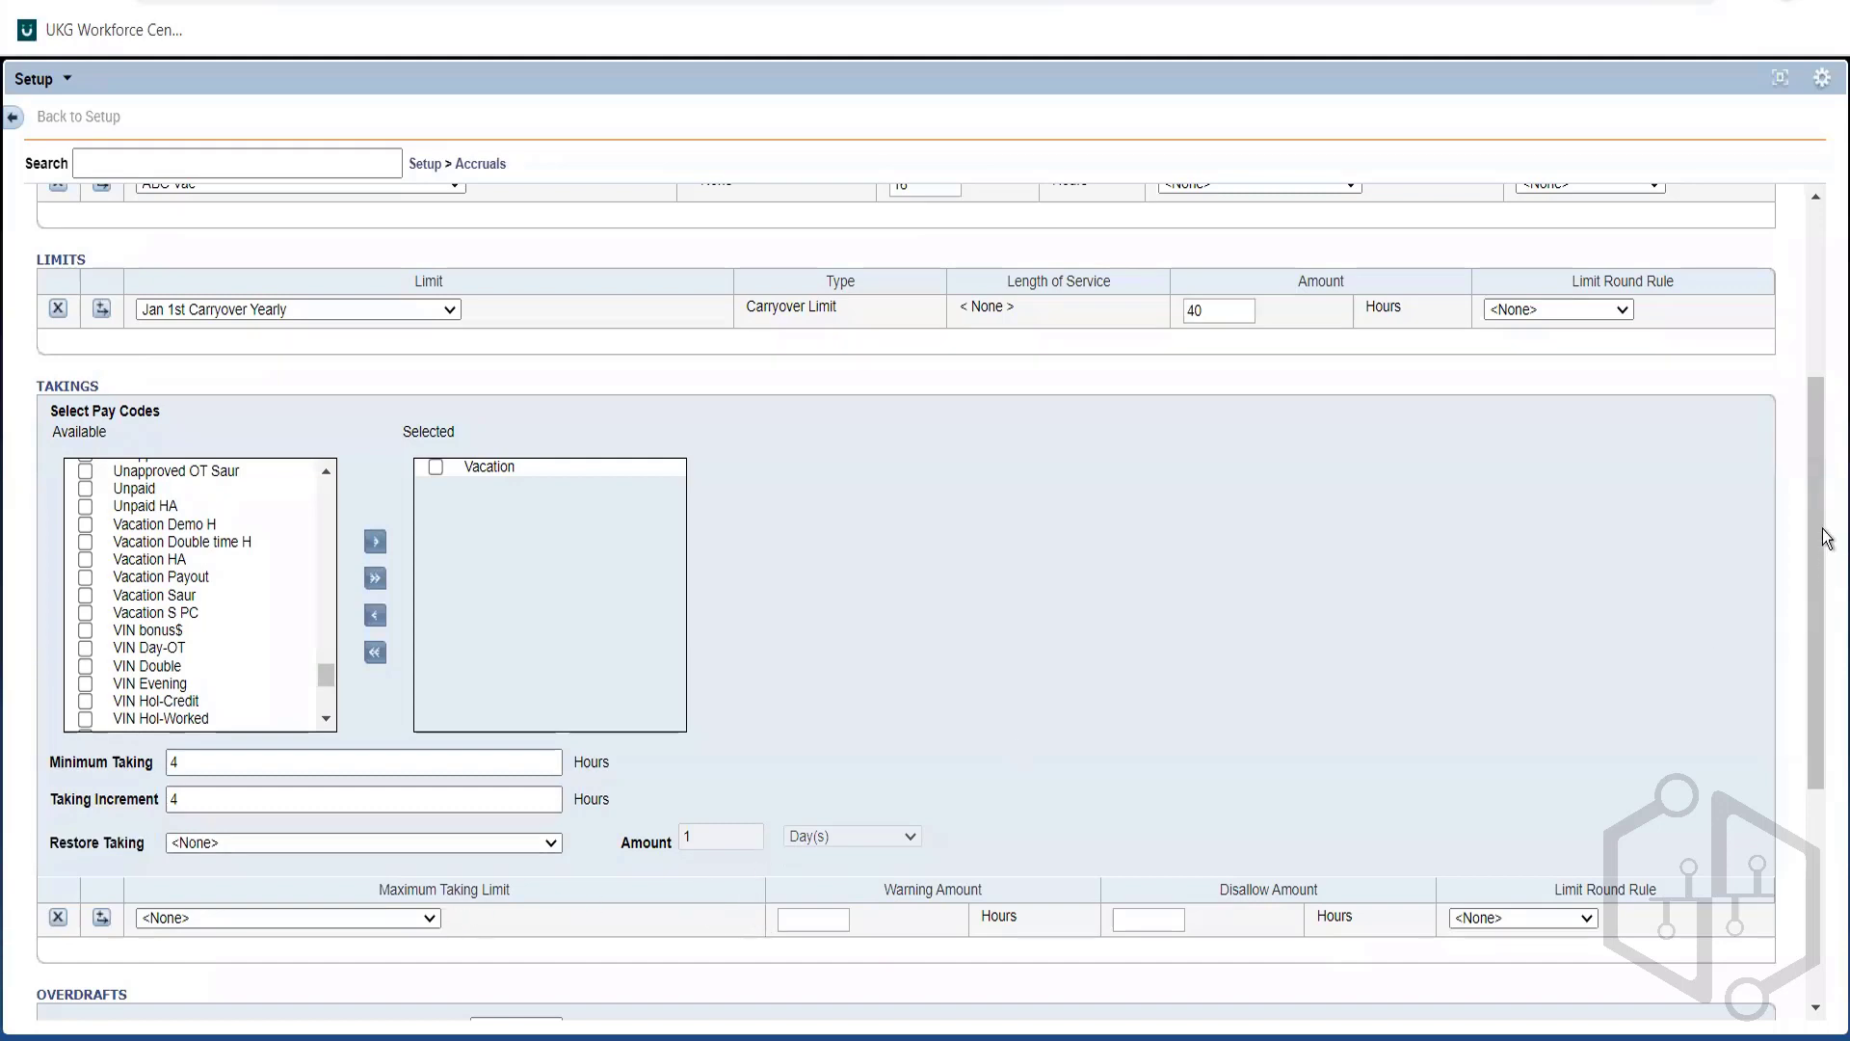
Examine the Maximum Taking Limit options and the Warning Amount and Disallow Amount fields of the policy
drag(1813, 524, 1812, 677)
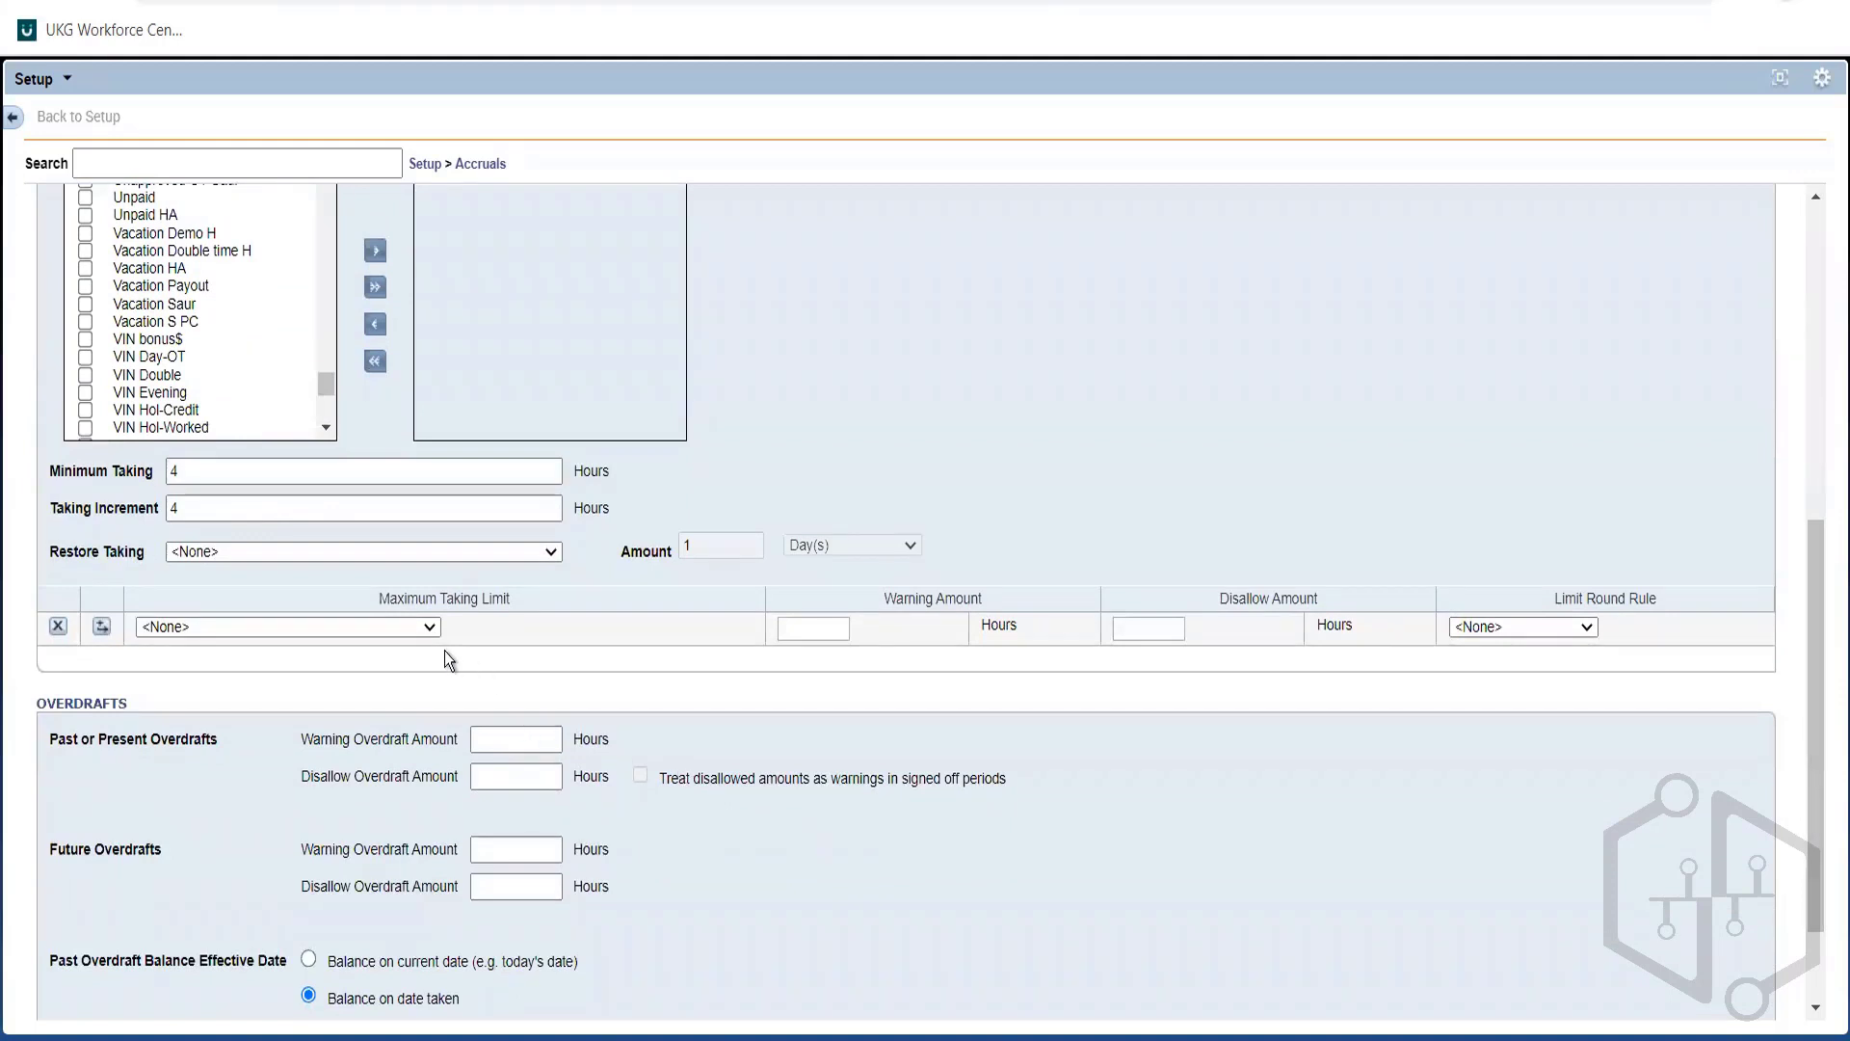
click(430, 626)
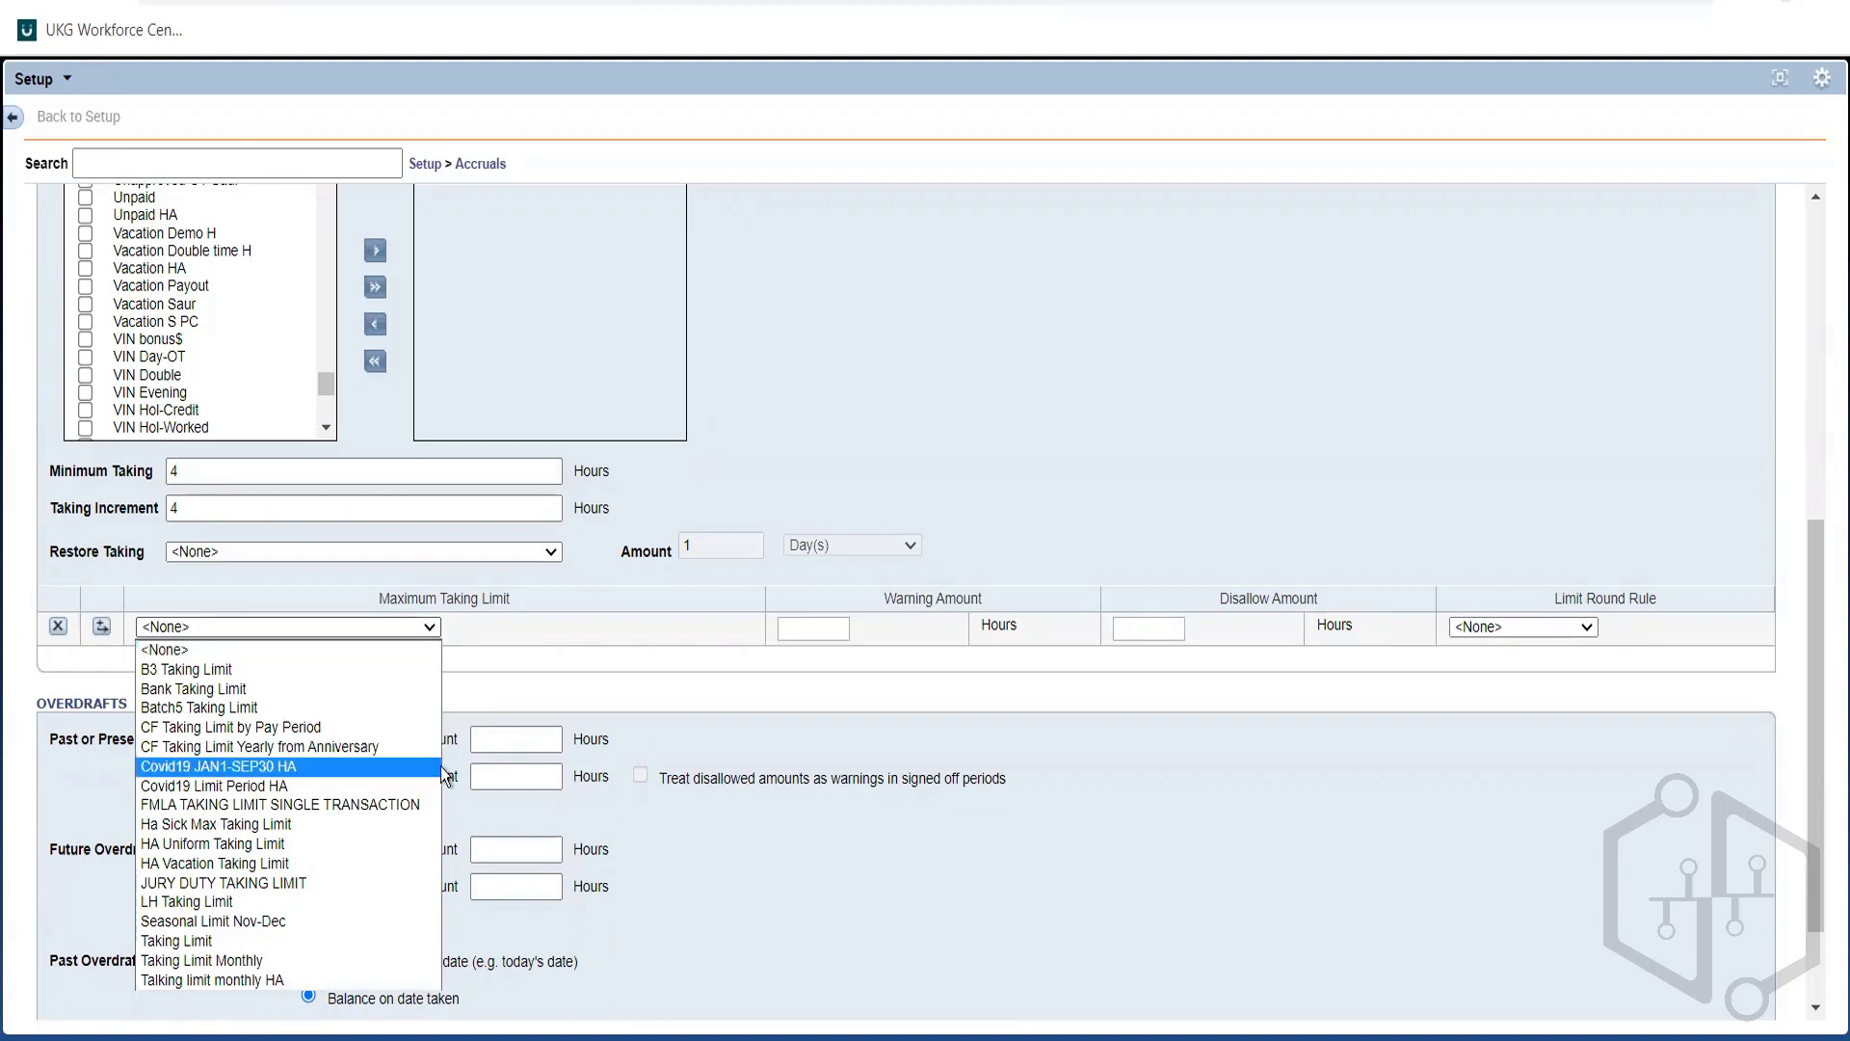
click(610, 641)
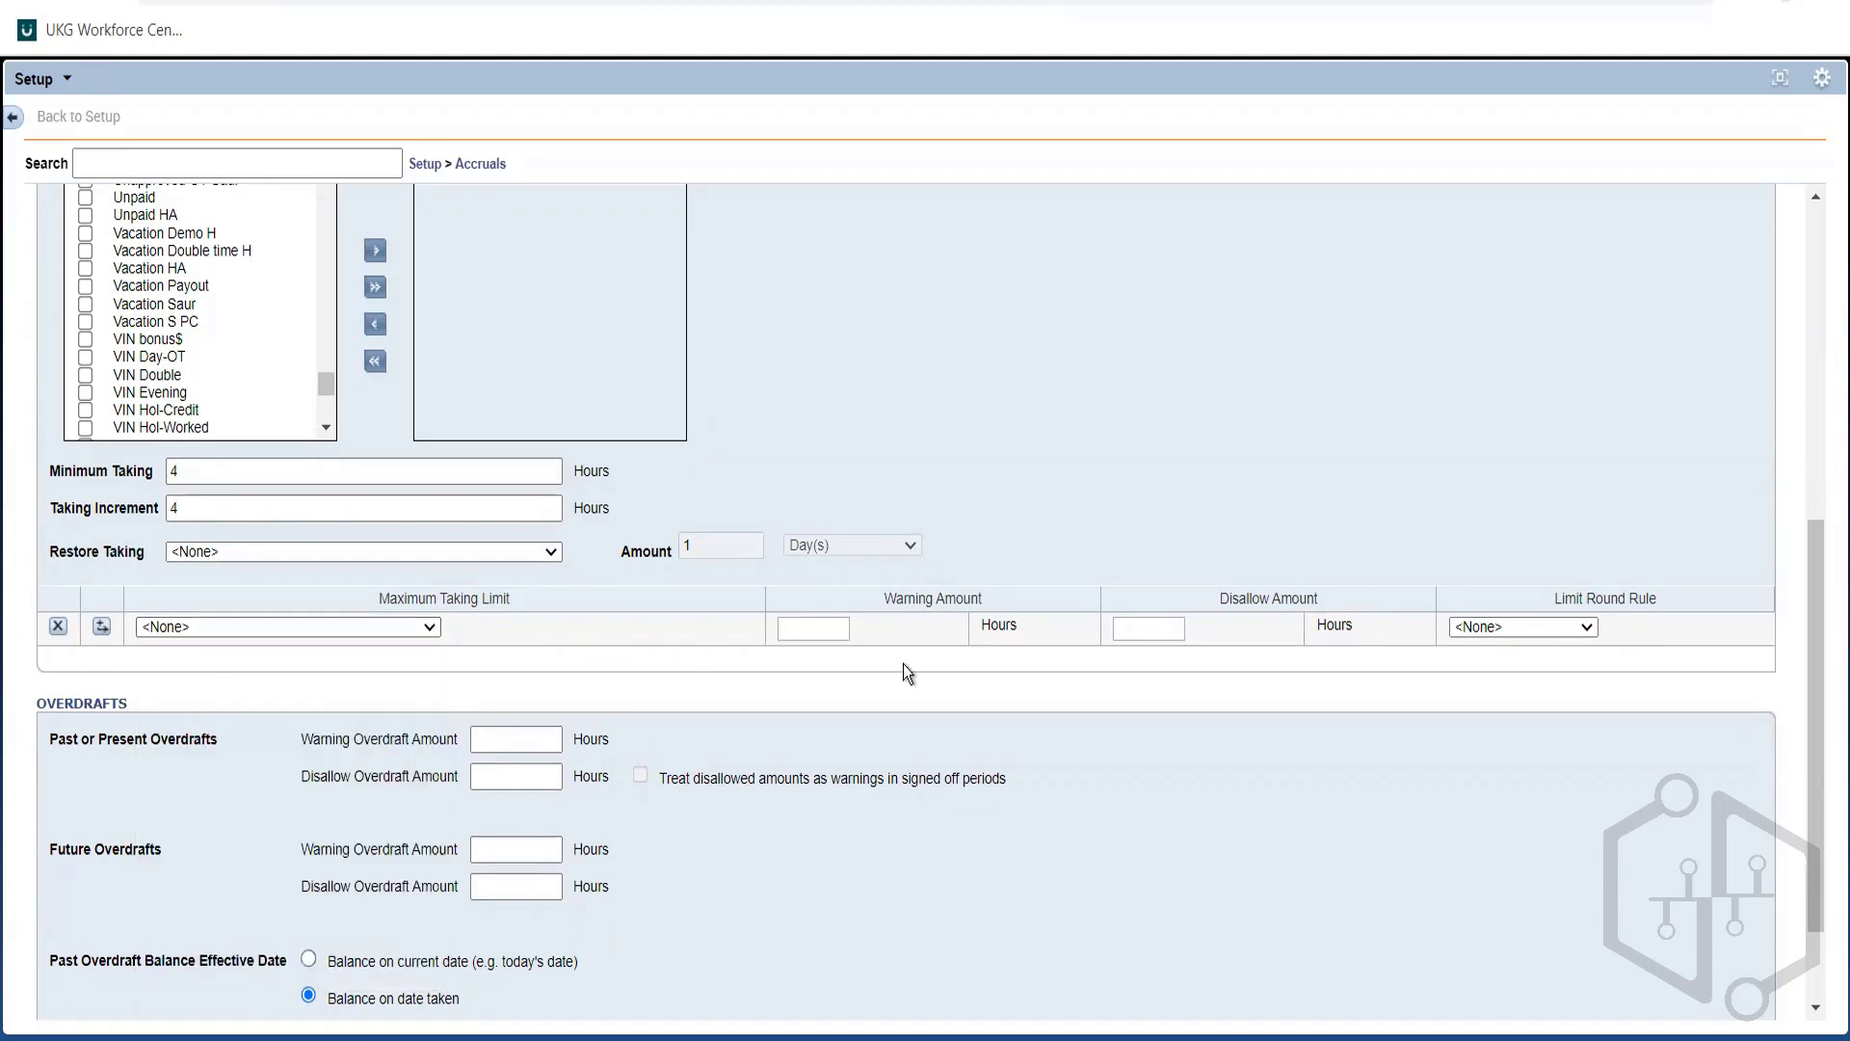
click(804, 628)
click(1145, 622)
click(1292, 650)
drag(1819, 588, 1817, 644)
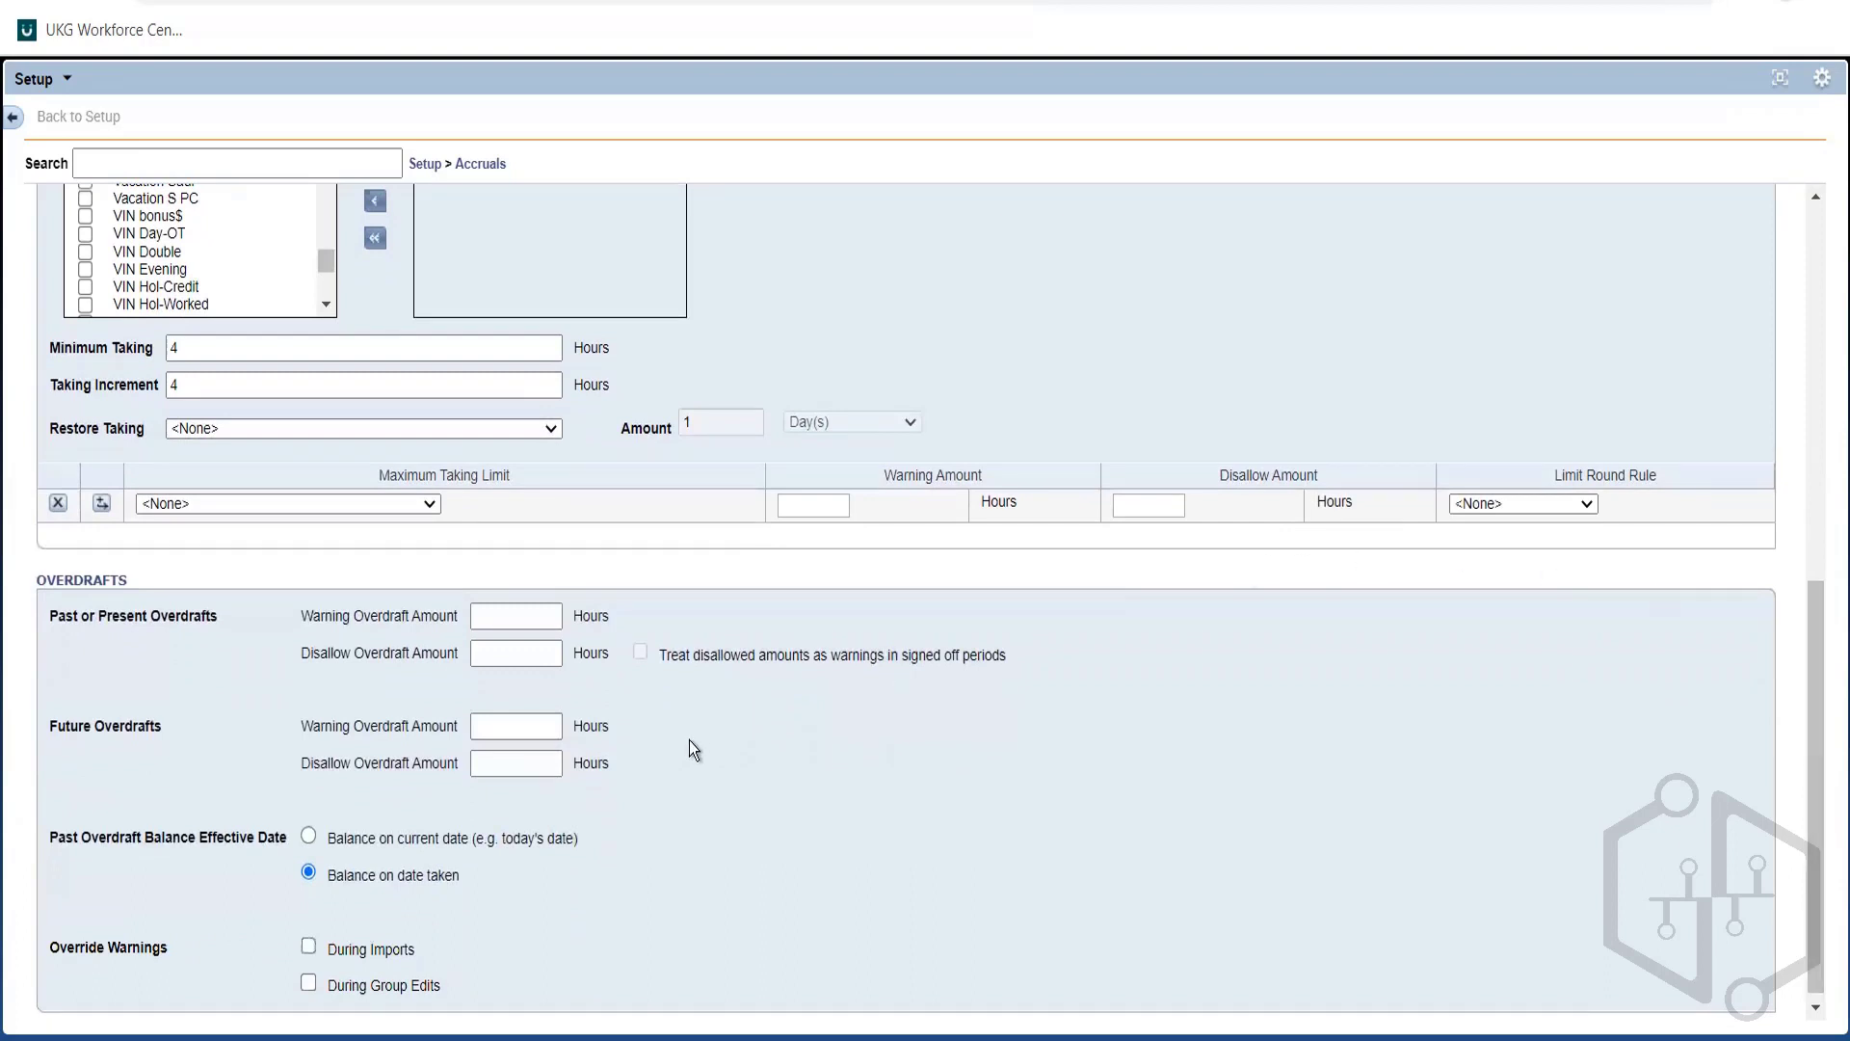
Set the Disallow Overdraft Amount for past or present overdrafts to 0 hours
click(527, 627)
click(526, 618)
click(499, 658)
text(0)
click(581, 702)
Set the Disallow Overdraft Amount for future overdrafts to 0 hours
click(503, 776)
text(0)
click(784, 834)
click(520, 763)
click(774, 791)
click(507, 723)
click(487, 758)
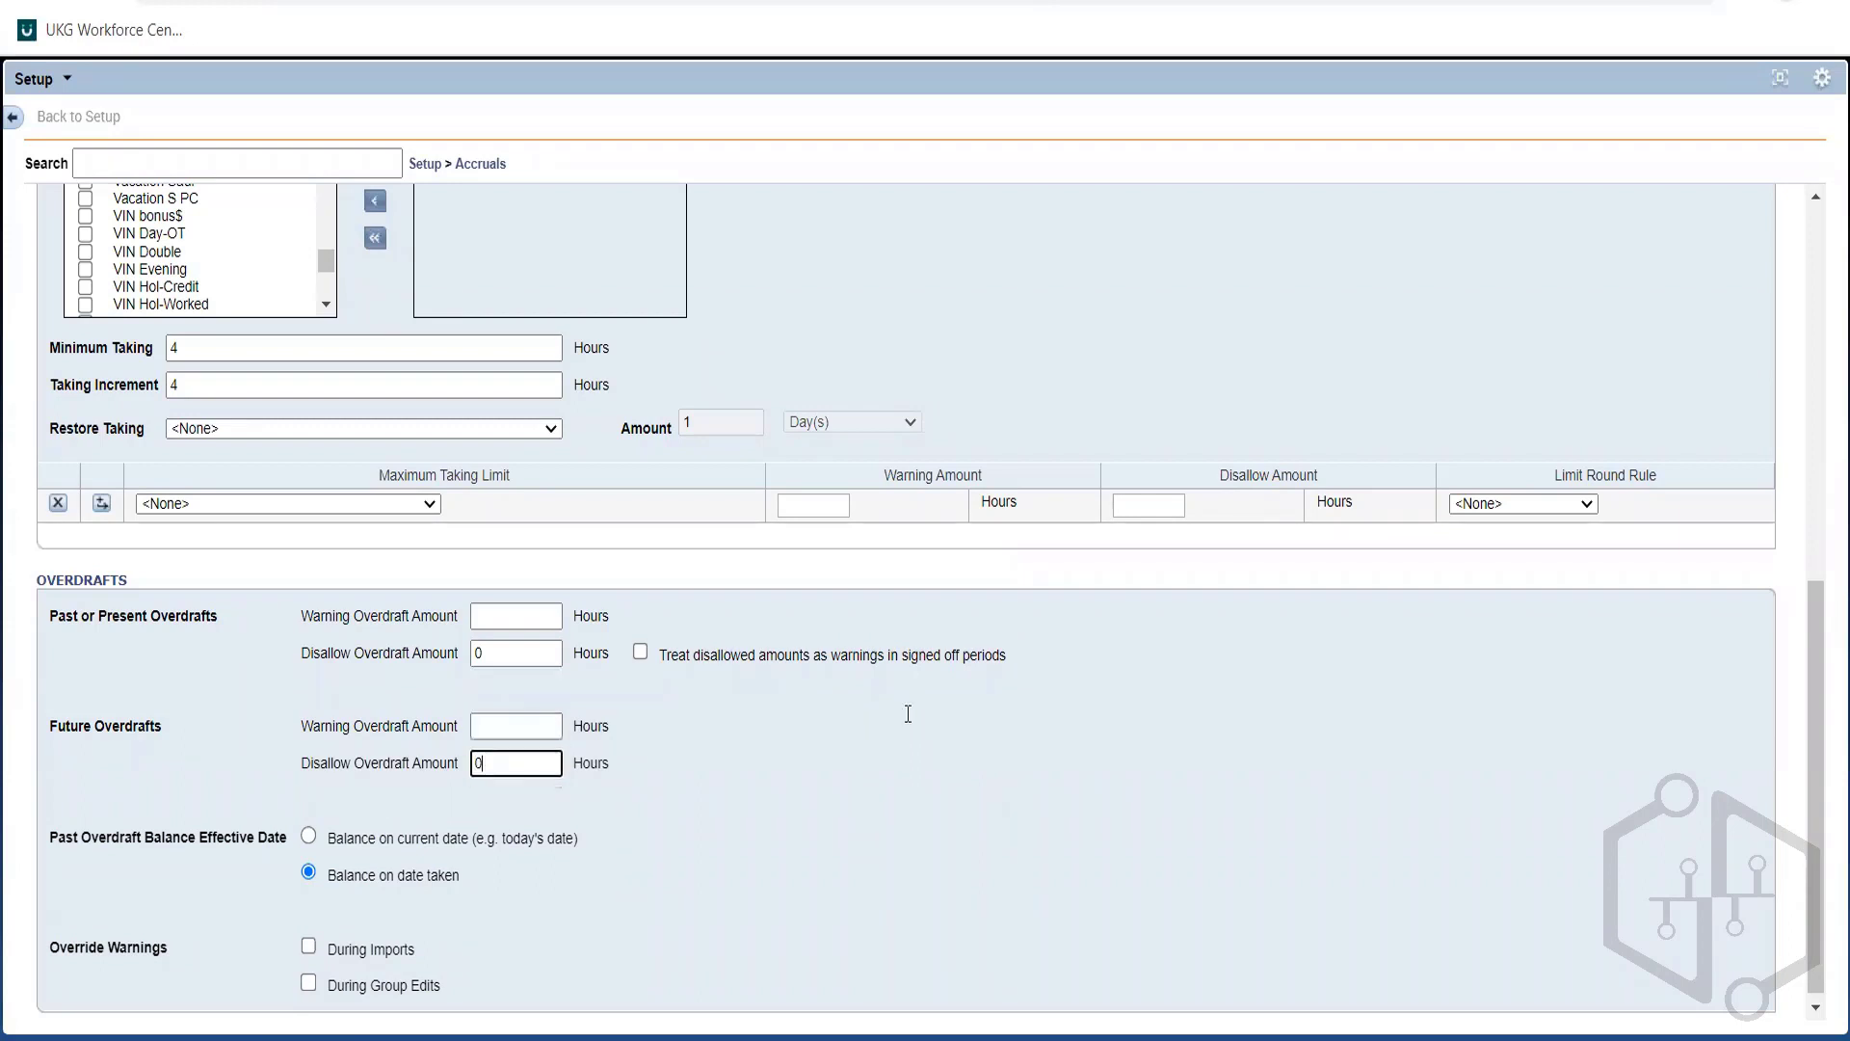
click(1321, 797)
click(511, 765)
Save the Aus FT Vacation policy, return to the list of accrual policies and check its accrual name
click(1809, 463)
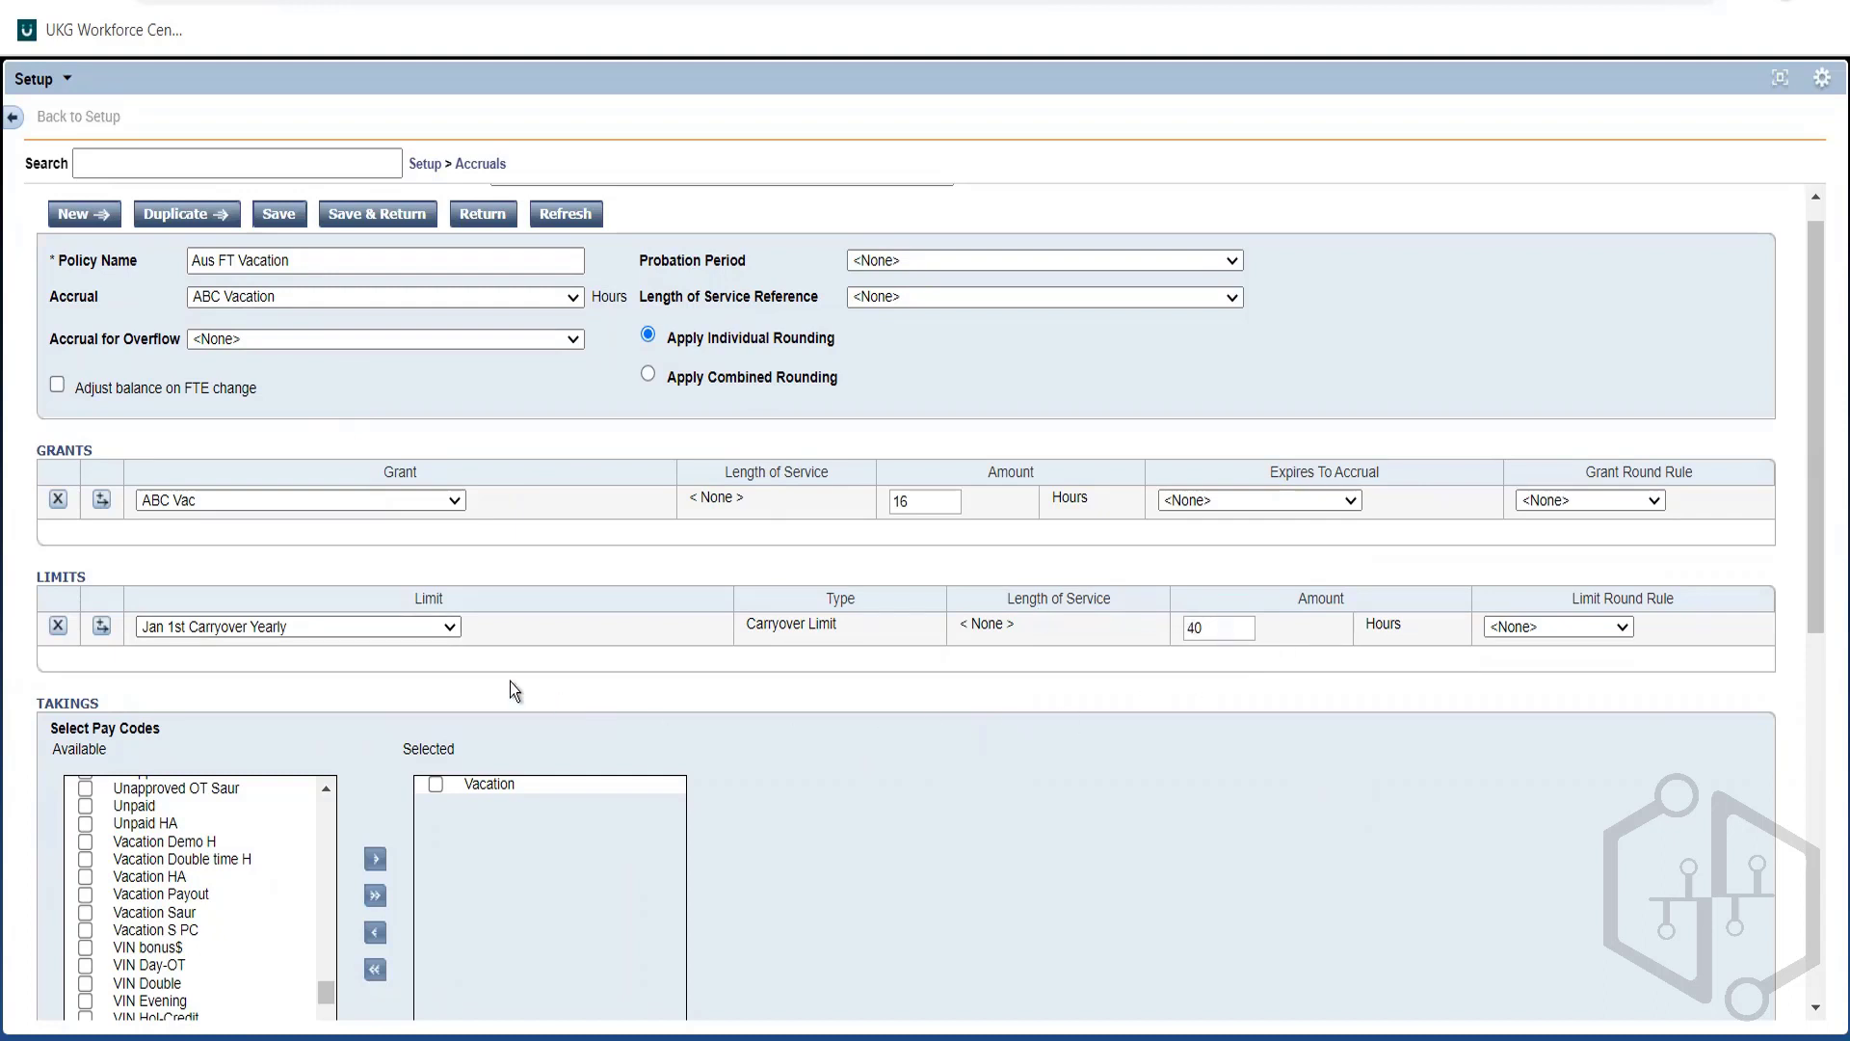
double_click(100, 710)
click(524, 813)
scroll(1816, 226, up, 1)
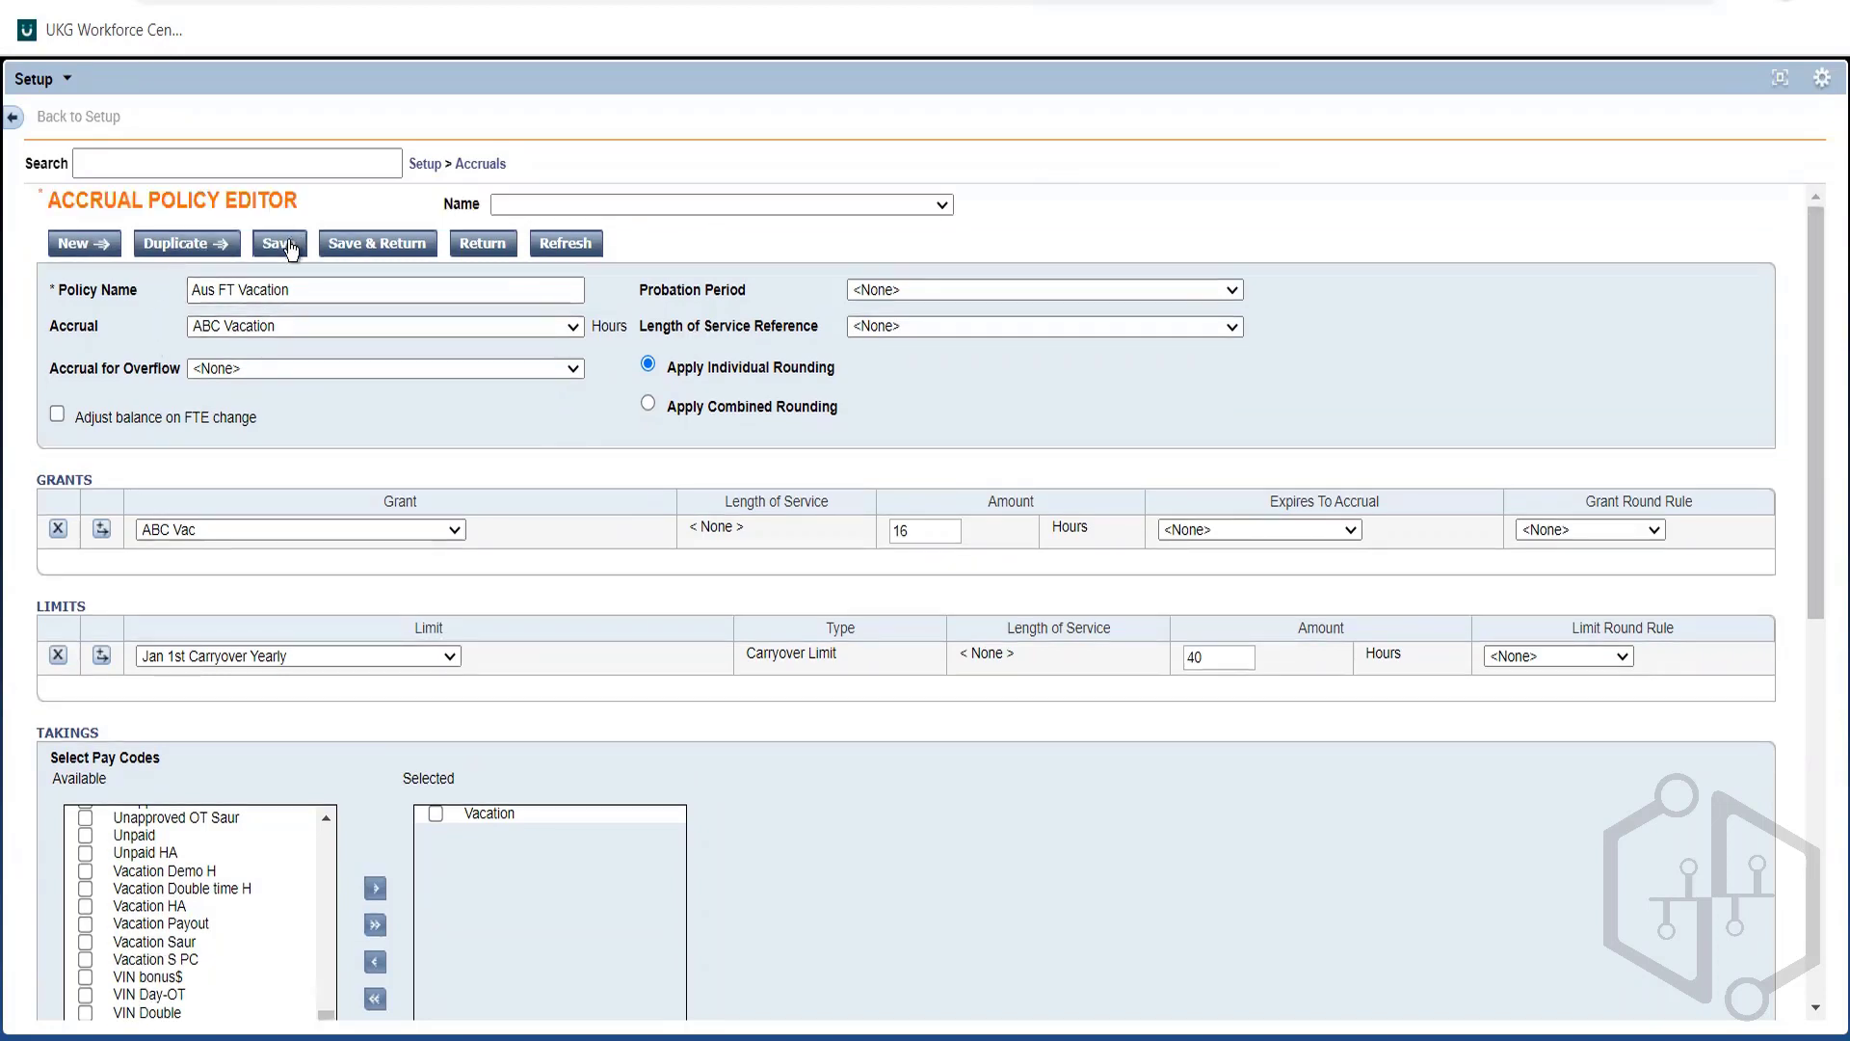
click(354, 248)
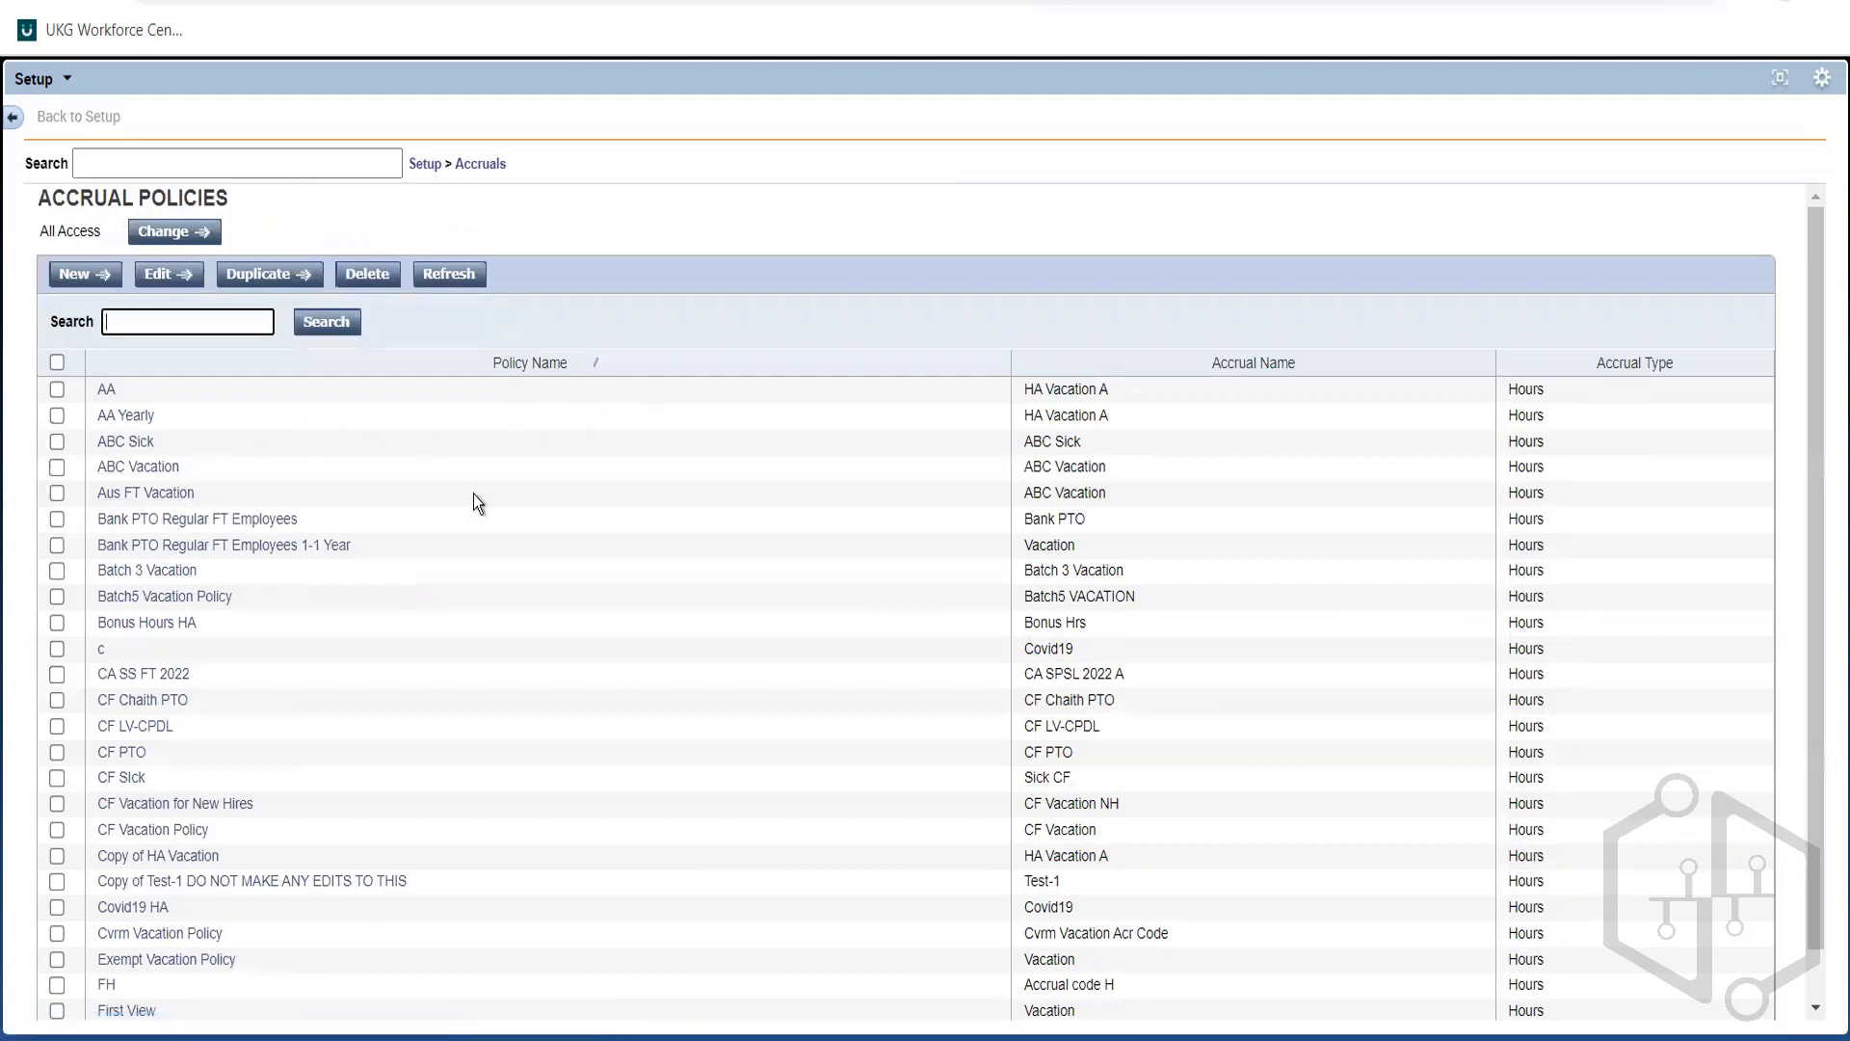
triple_click(1097, 499)
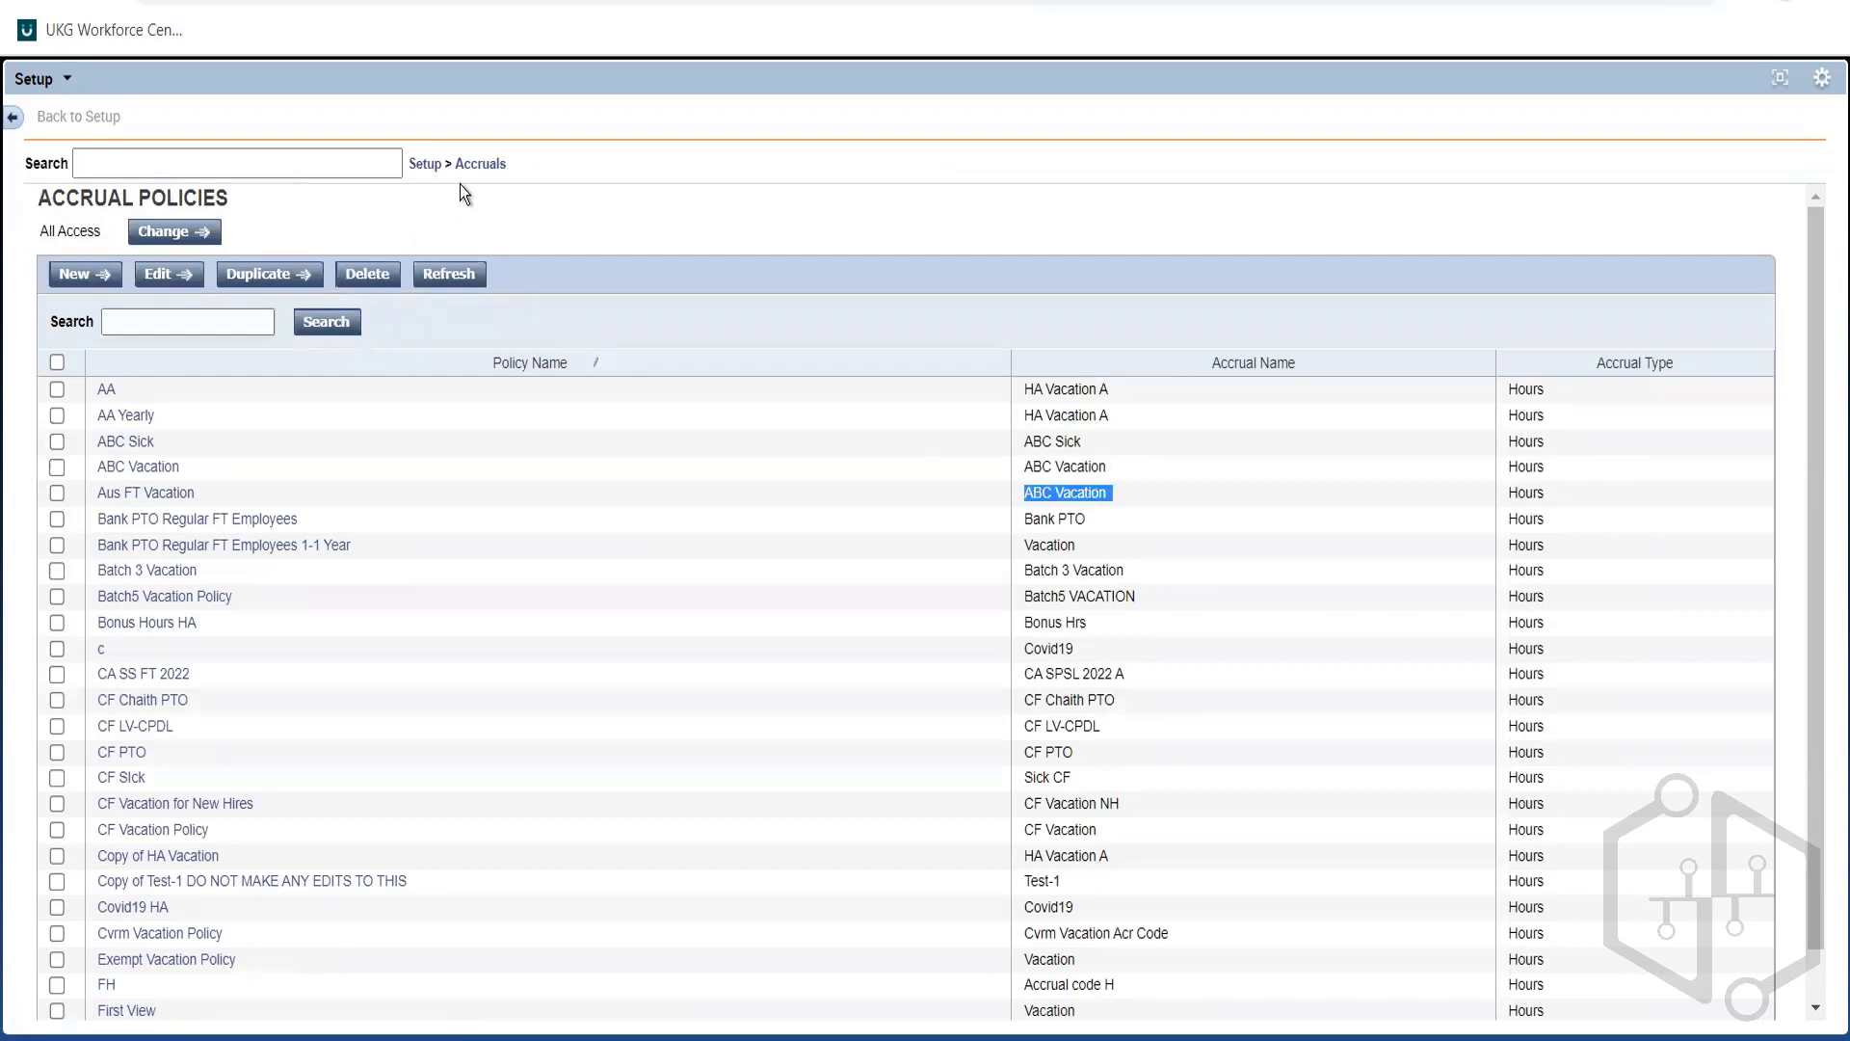
Create a new accrual profile named "Aus FT"
click(484, 172)
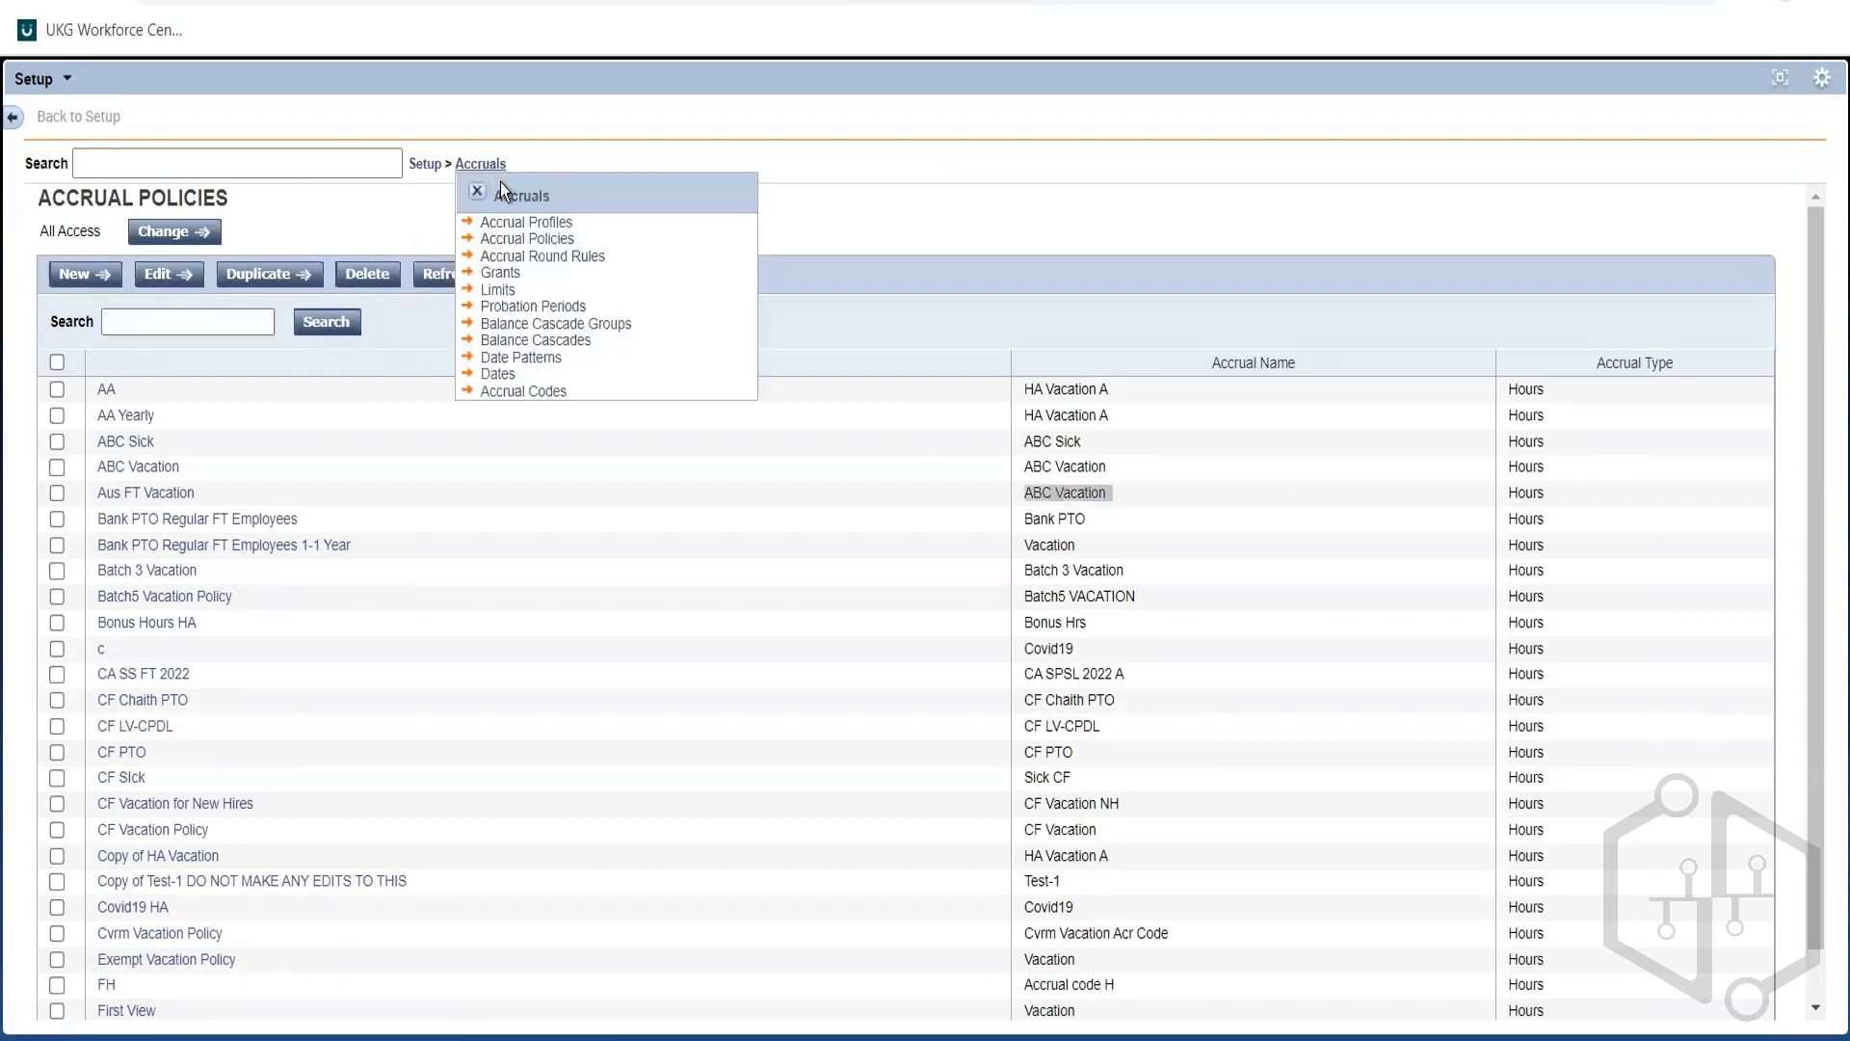
click(518, 223)
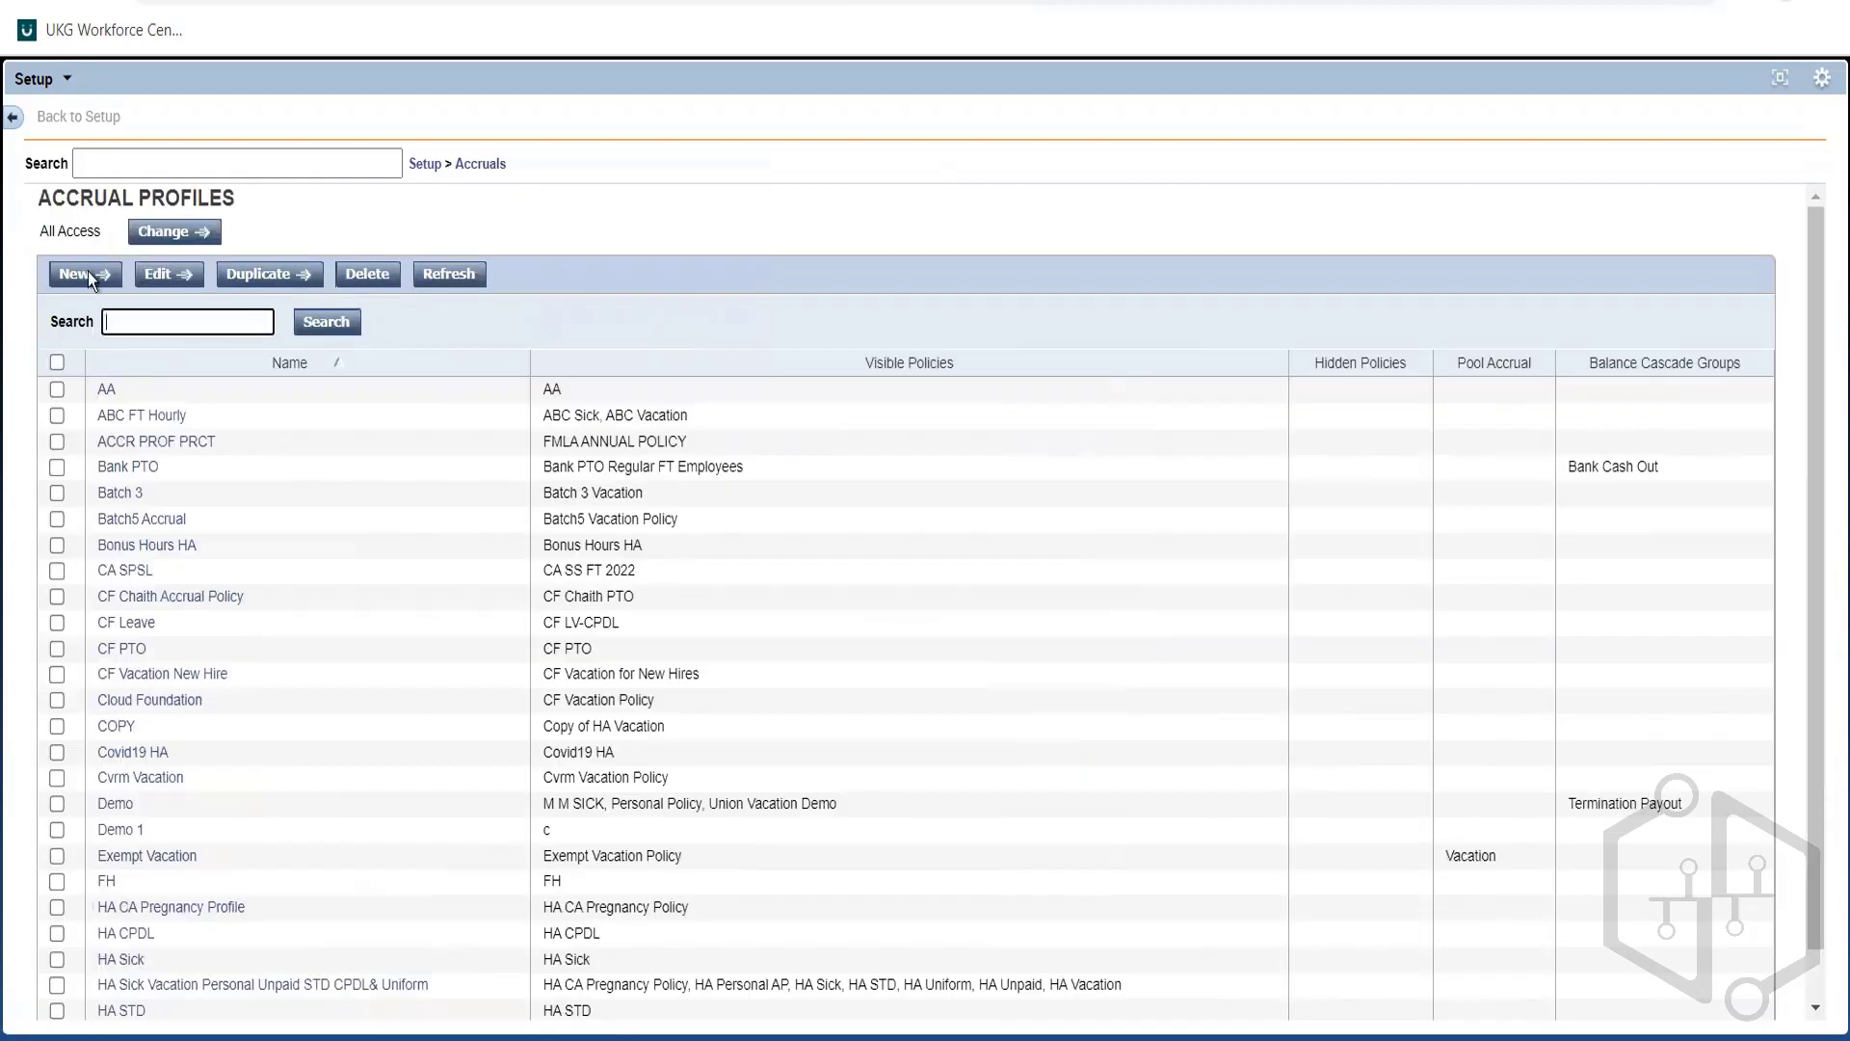
click(79, 274)
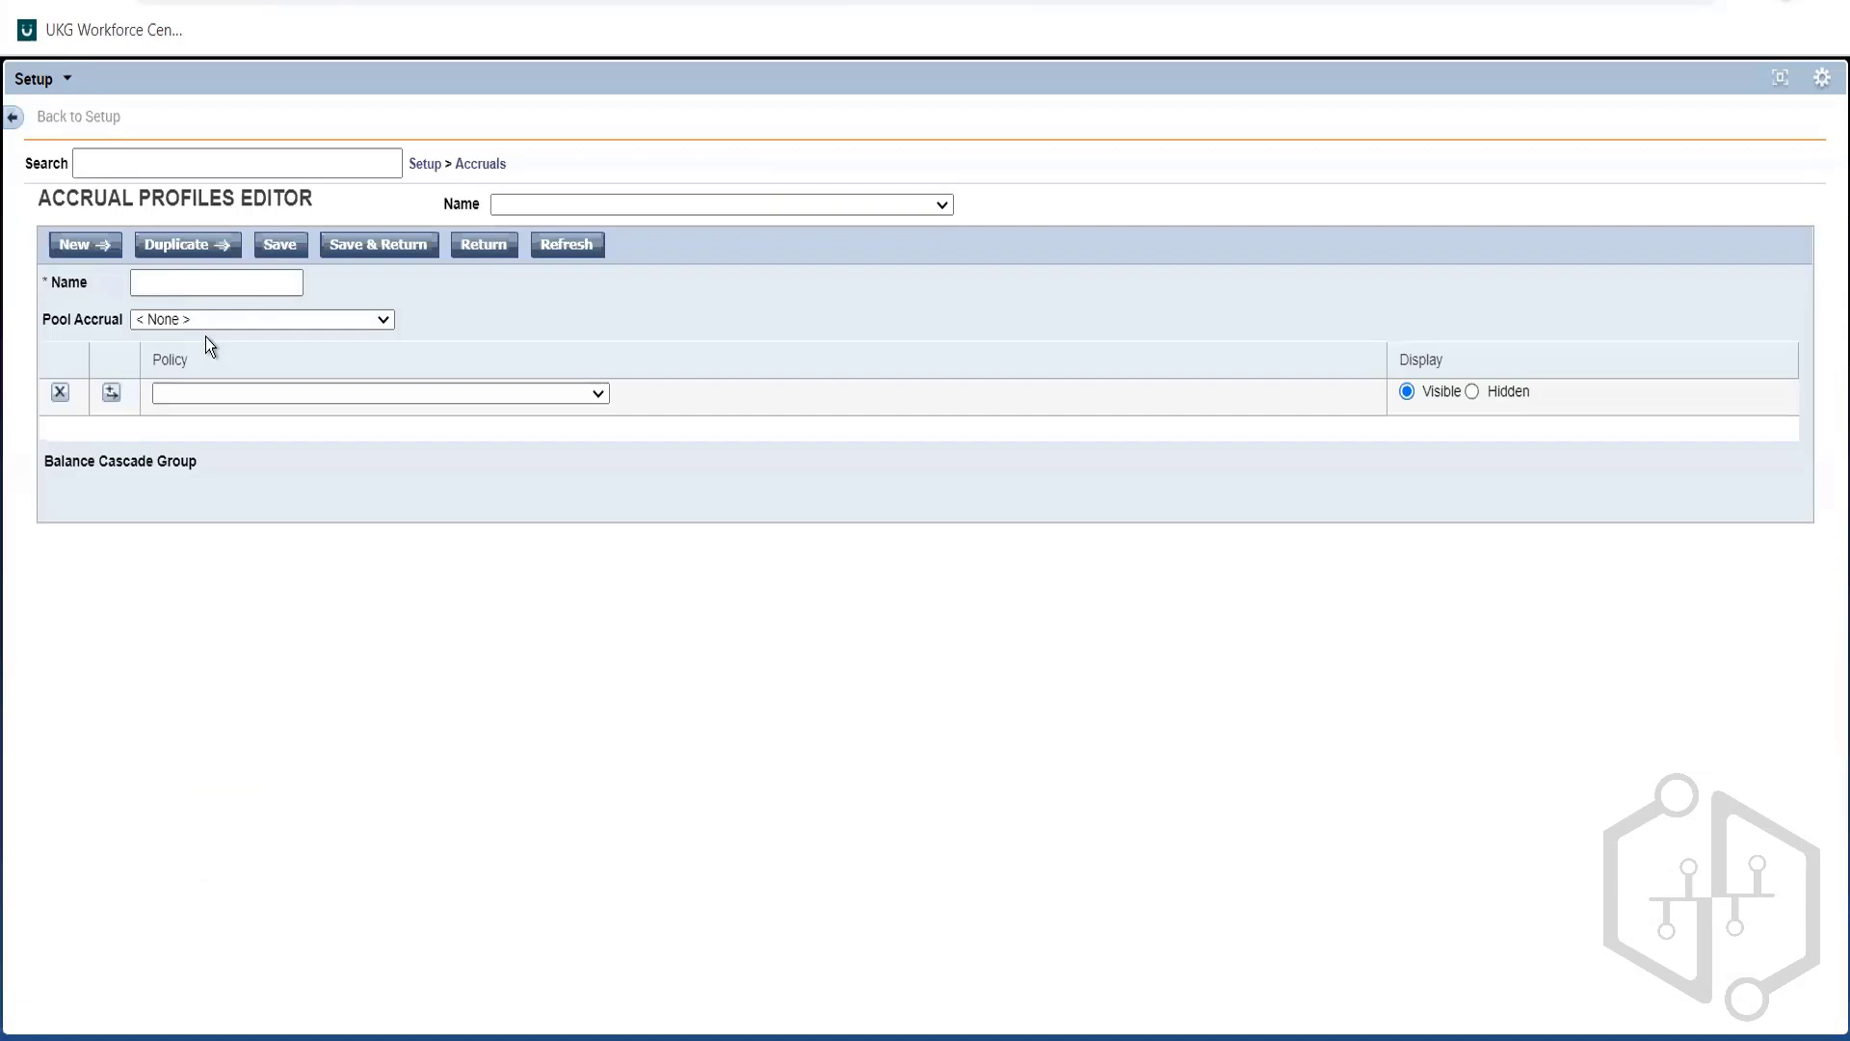
click(167, 289)
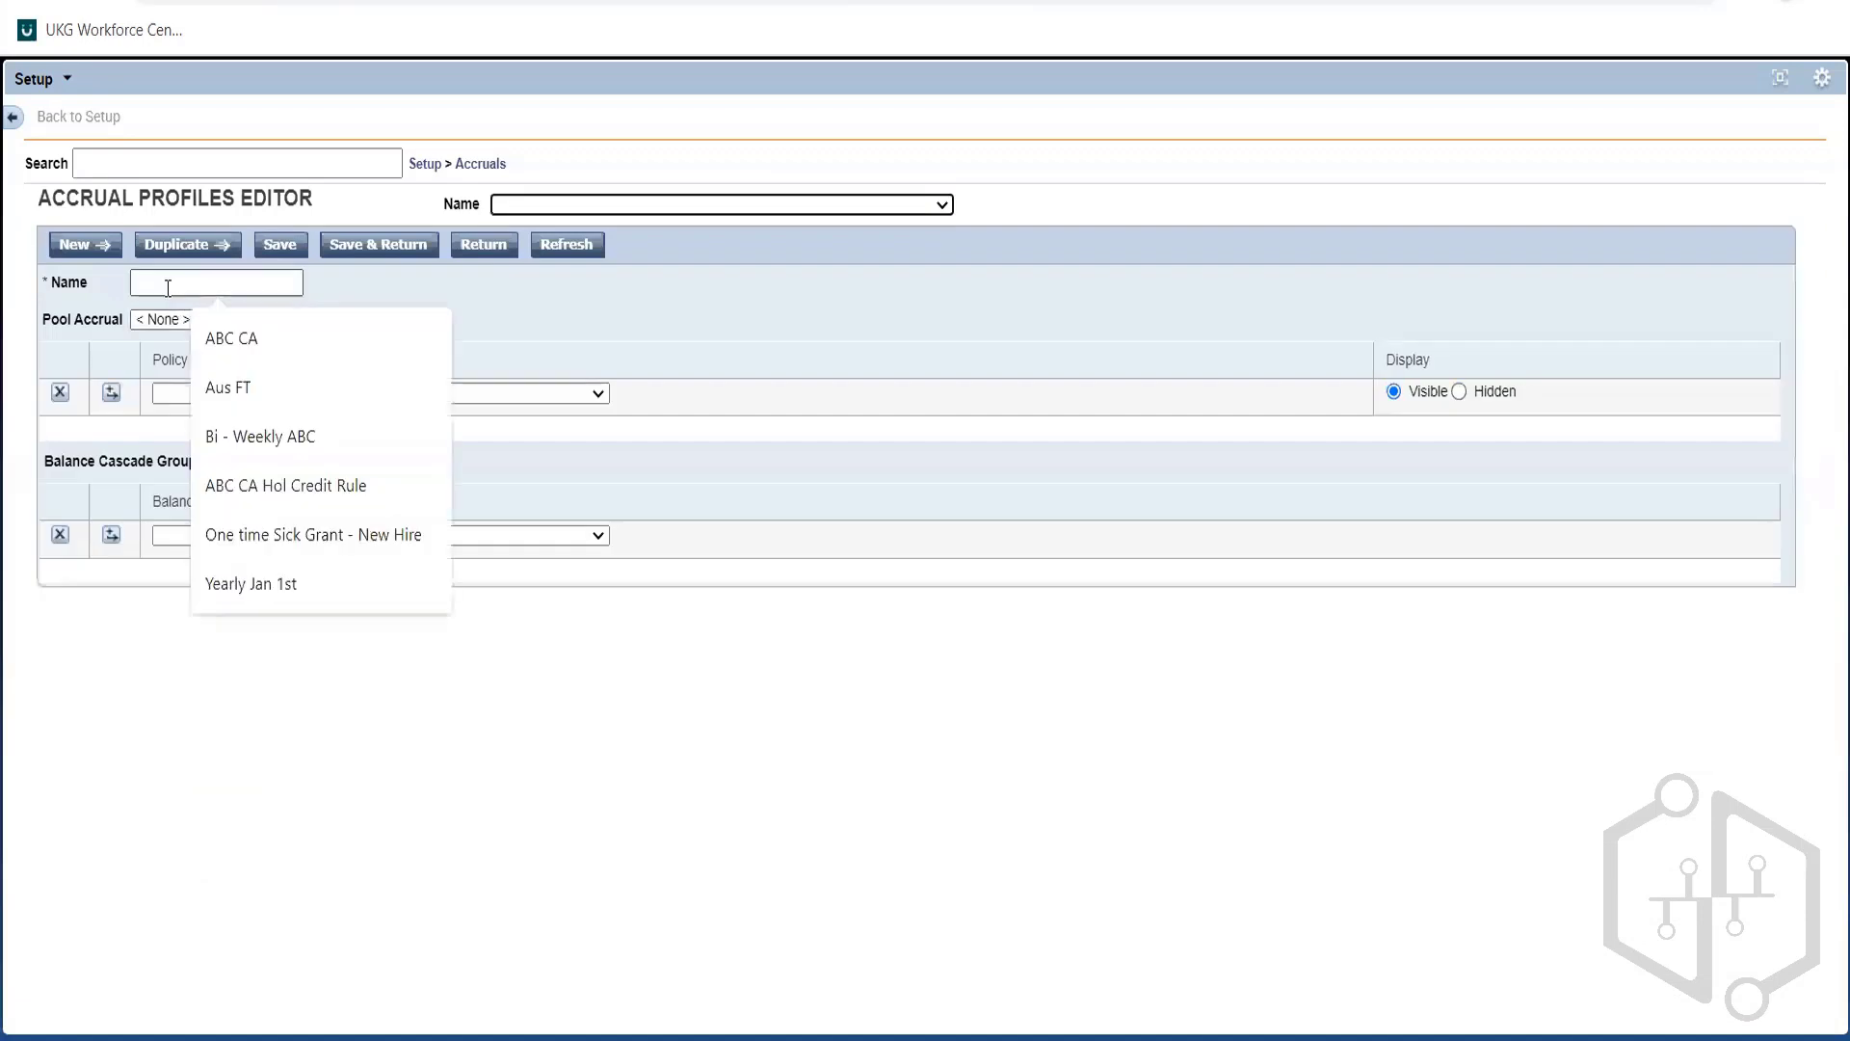
click(234, 384)
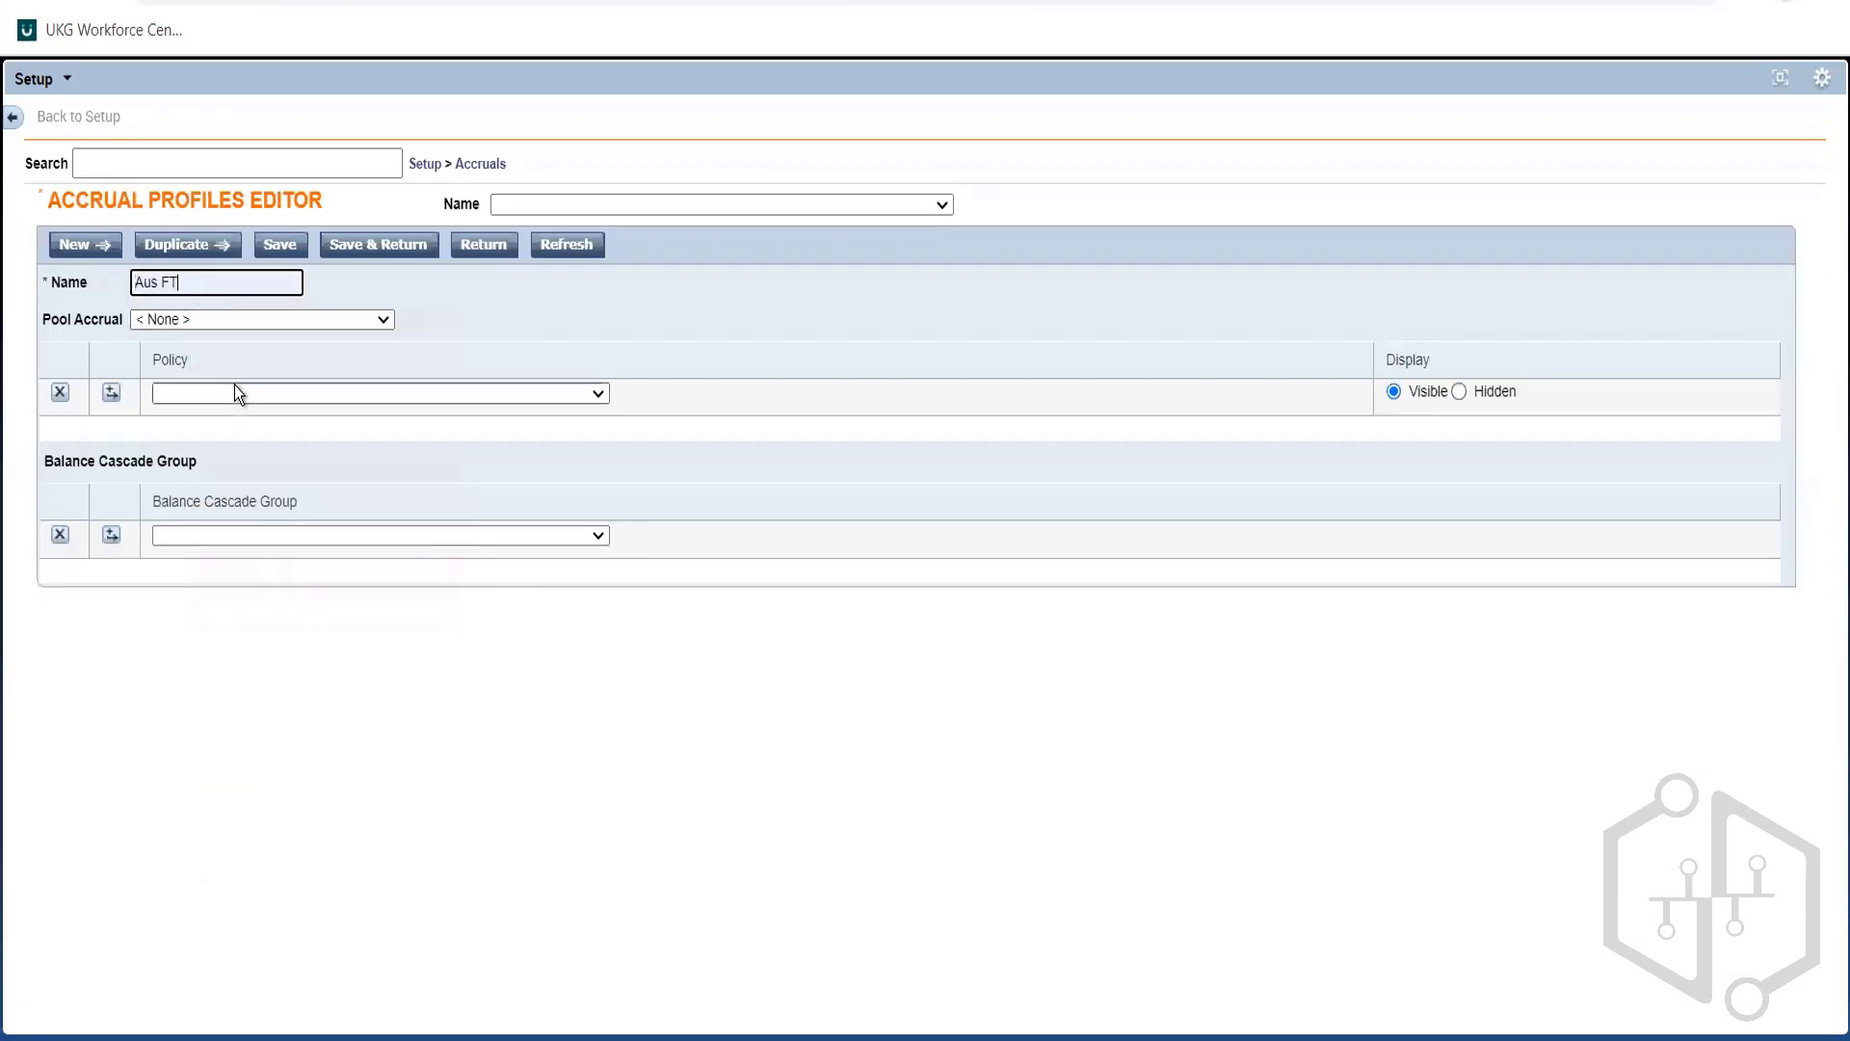
click(626, 324)
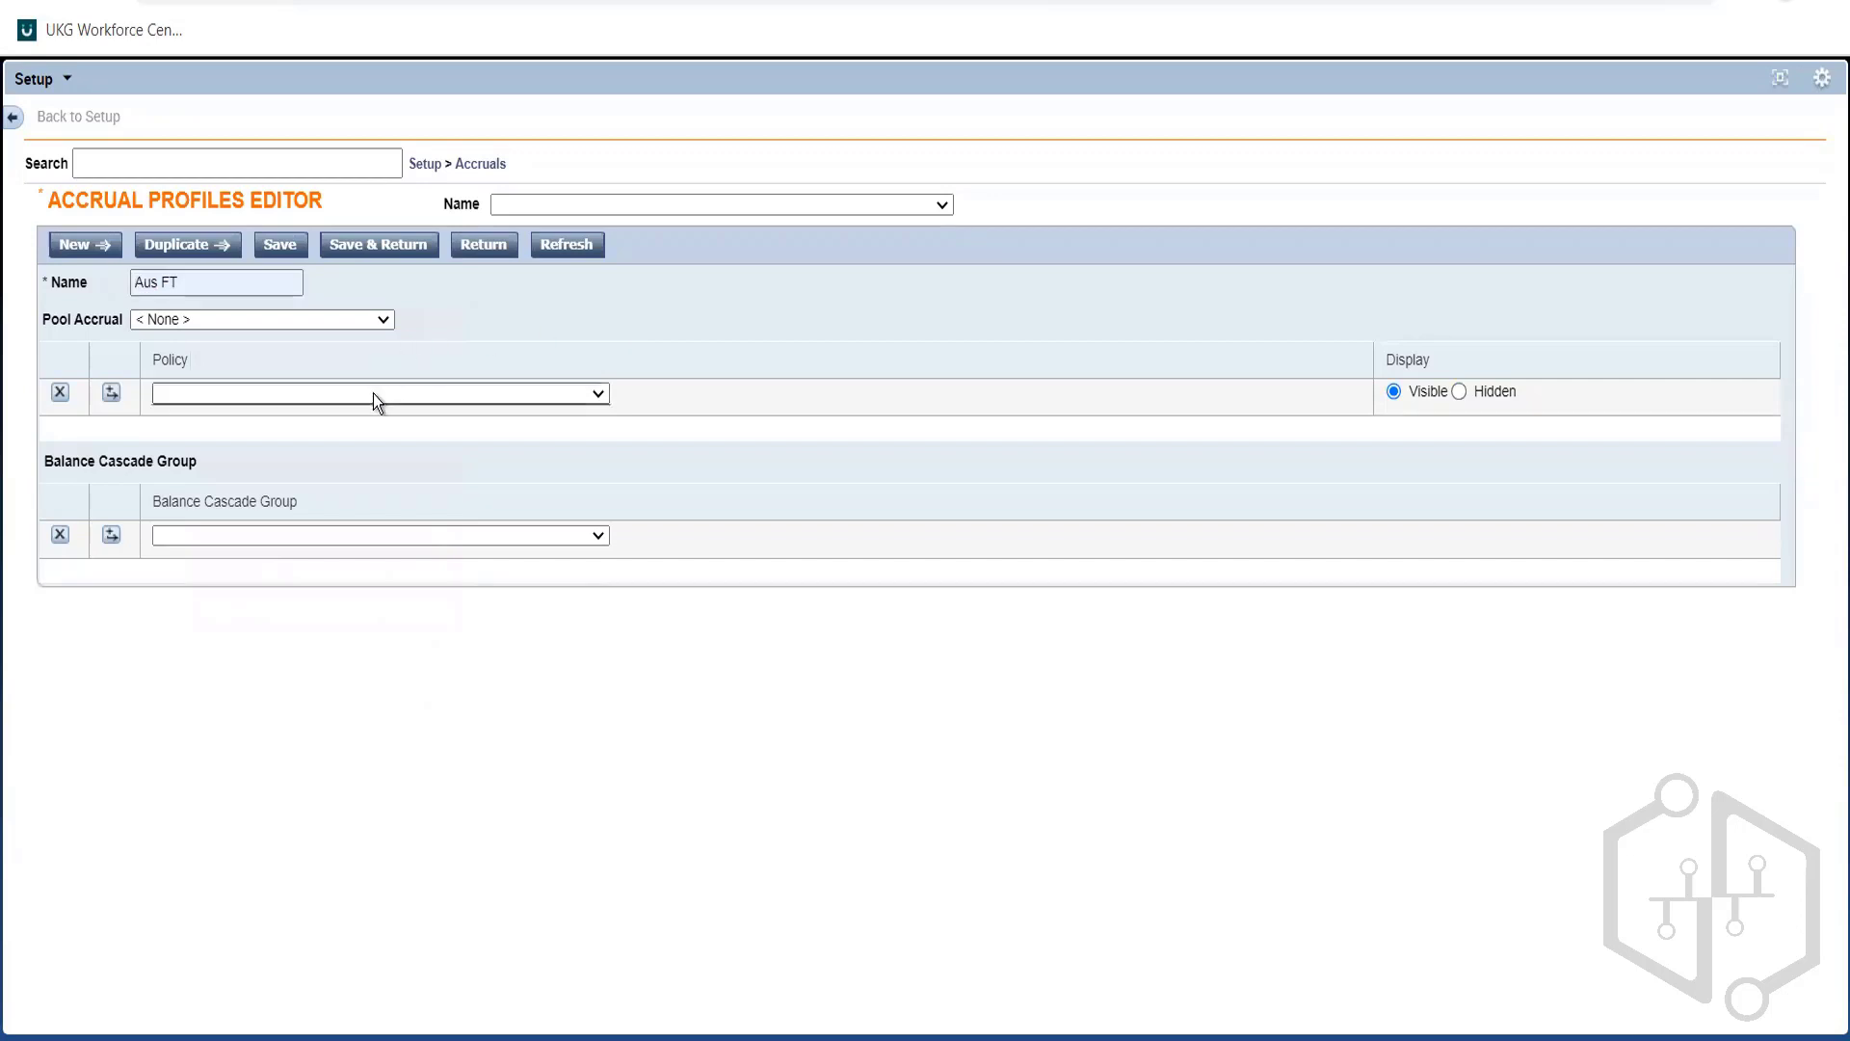
Assign the Aus FT Vacation policy to the accrual profile and save the profile
click(373, 393)
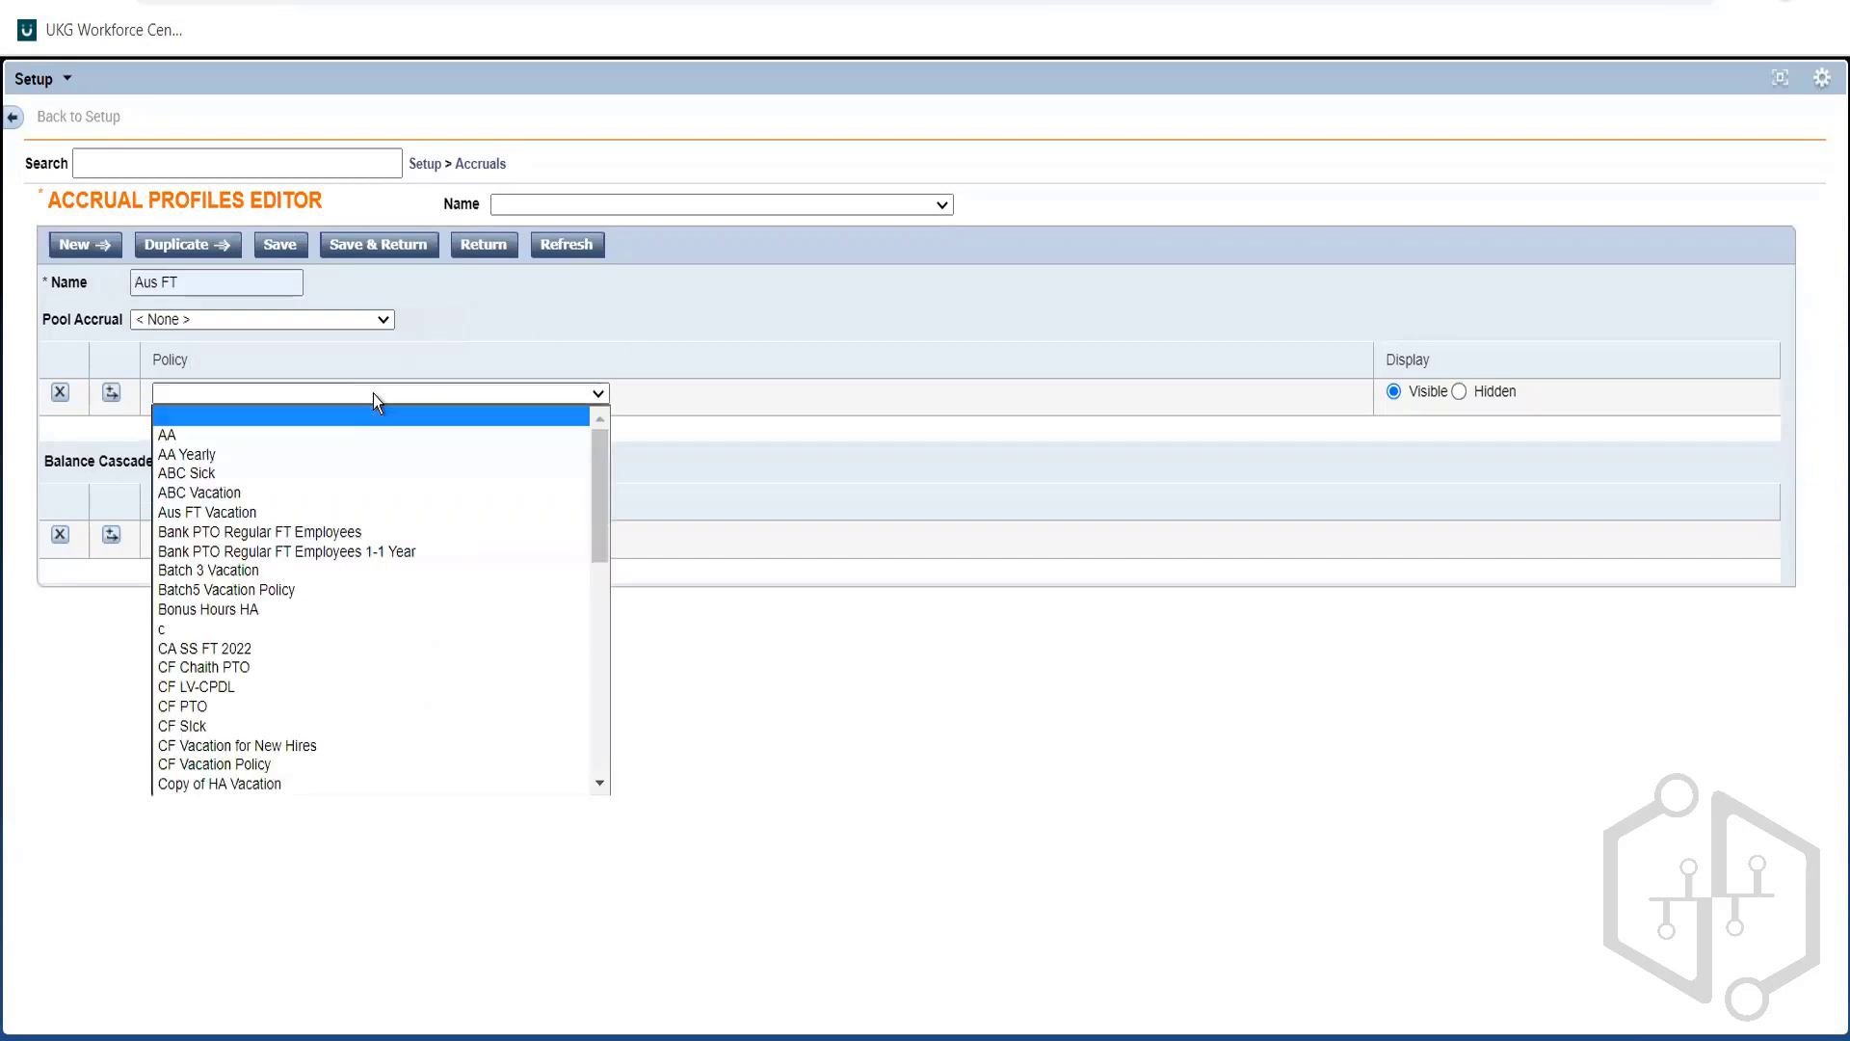
click(228, 512)
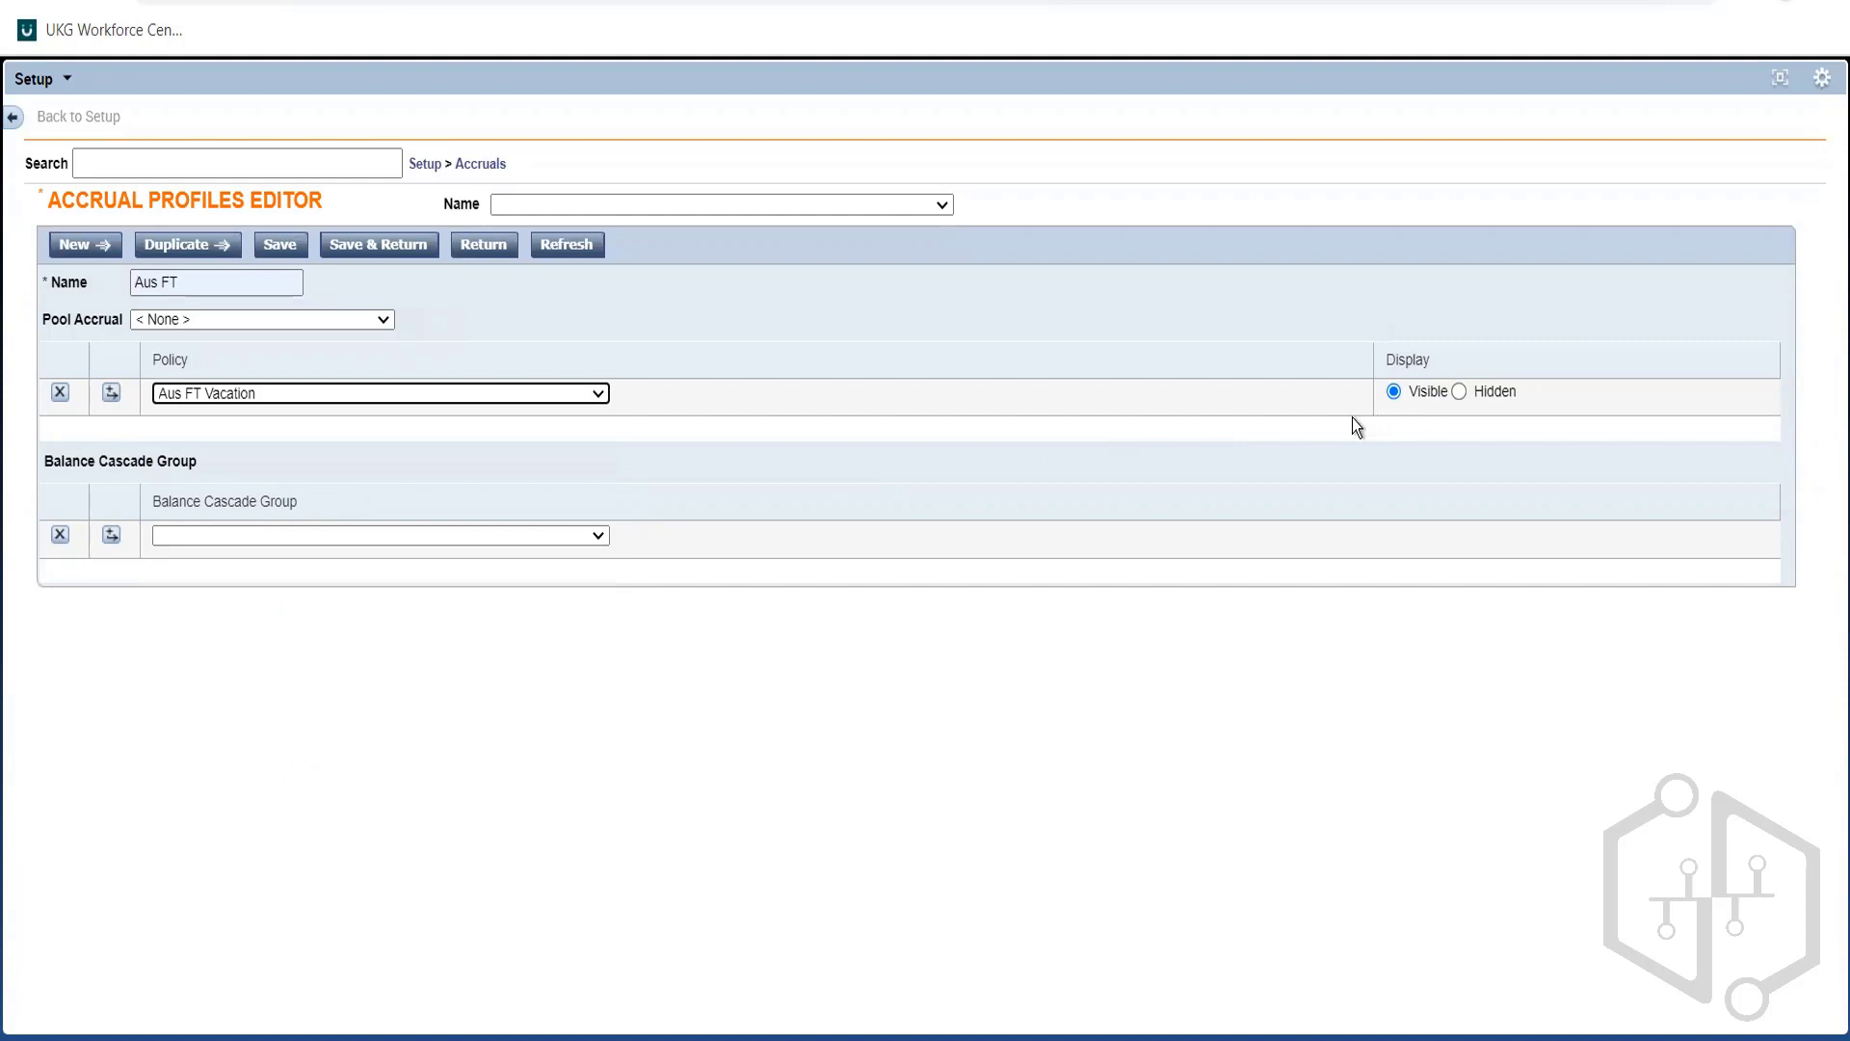
click(1124, 416)
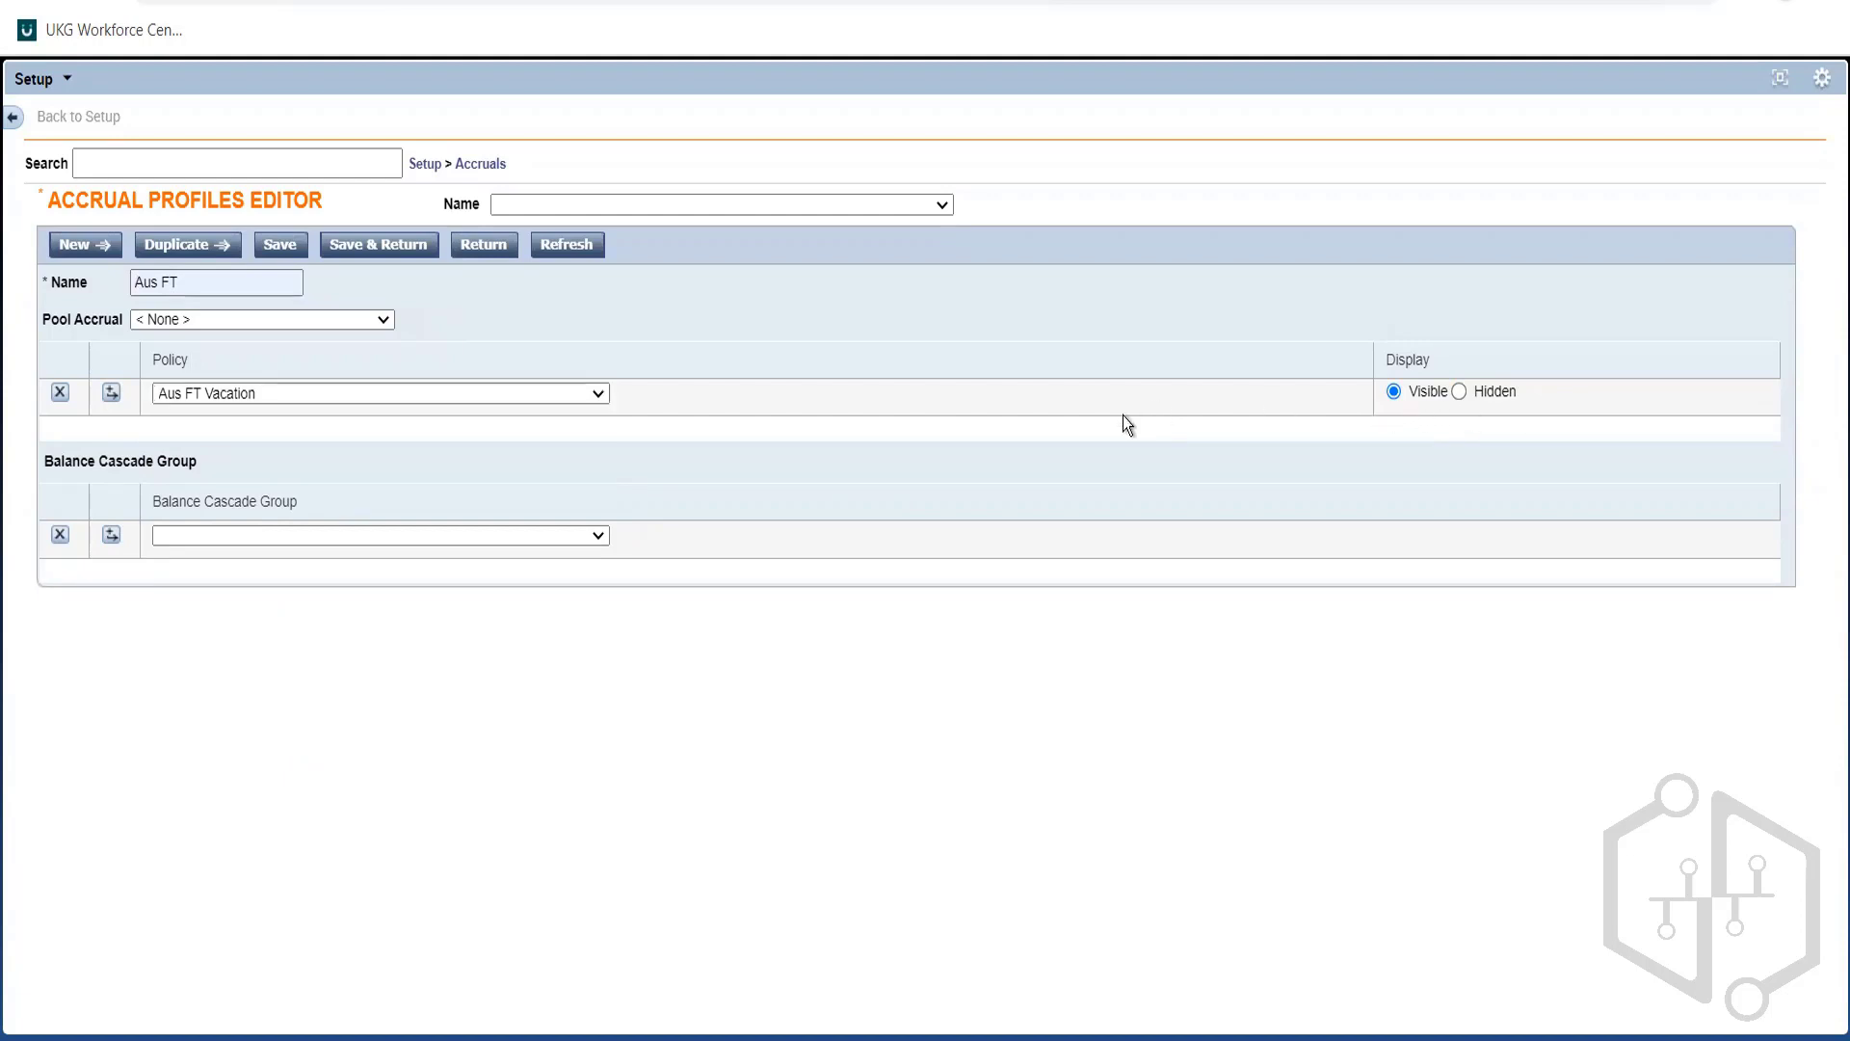
click(280, 245)
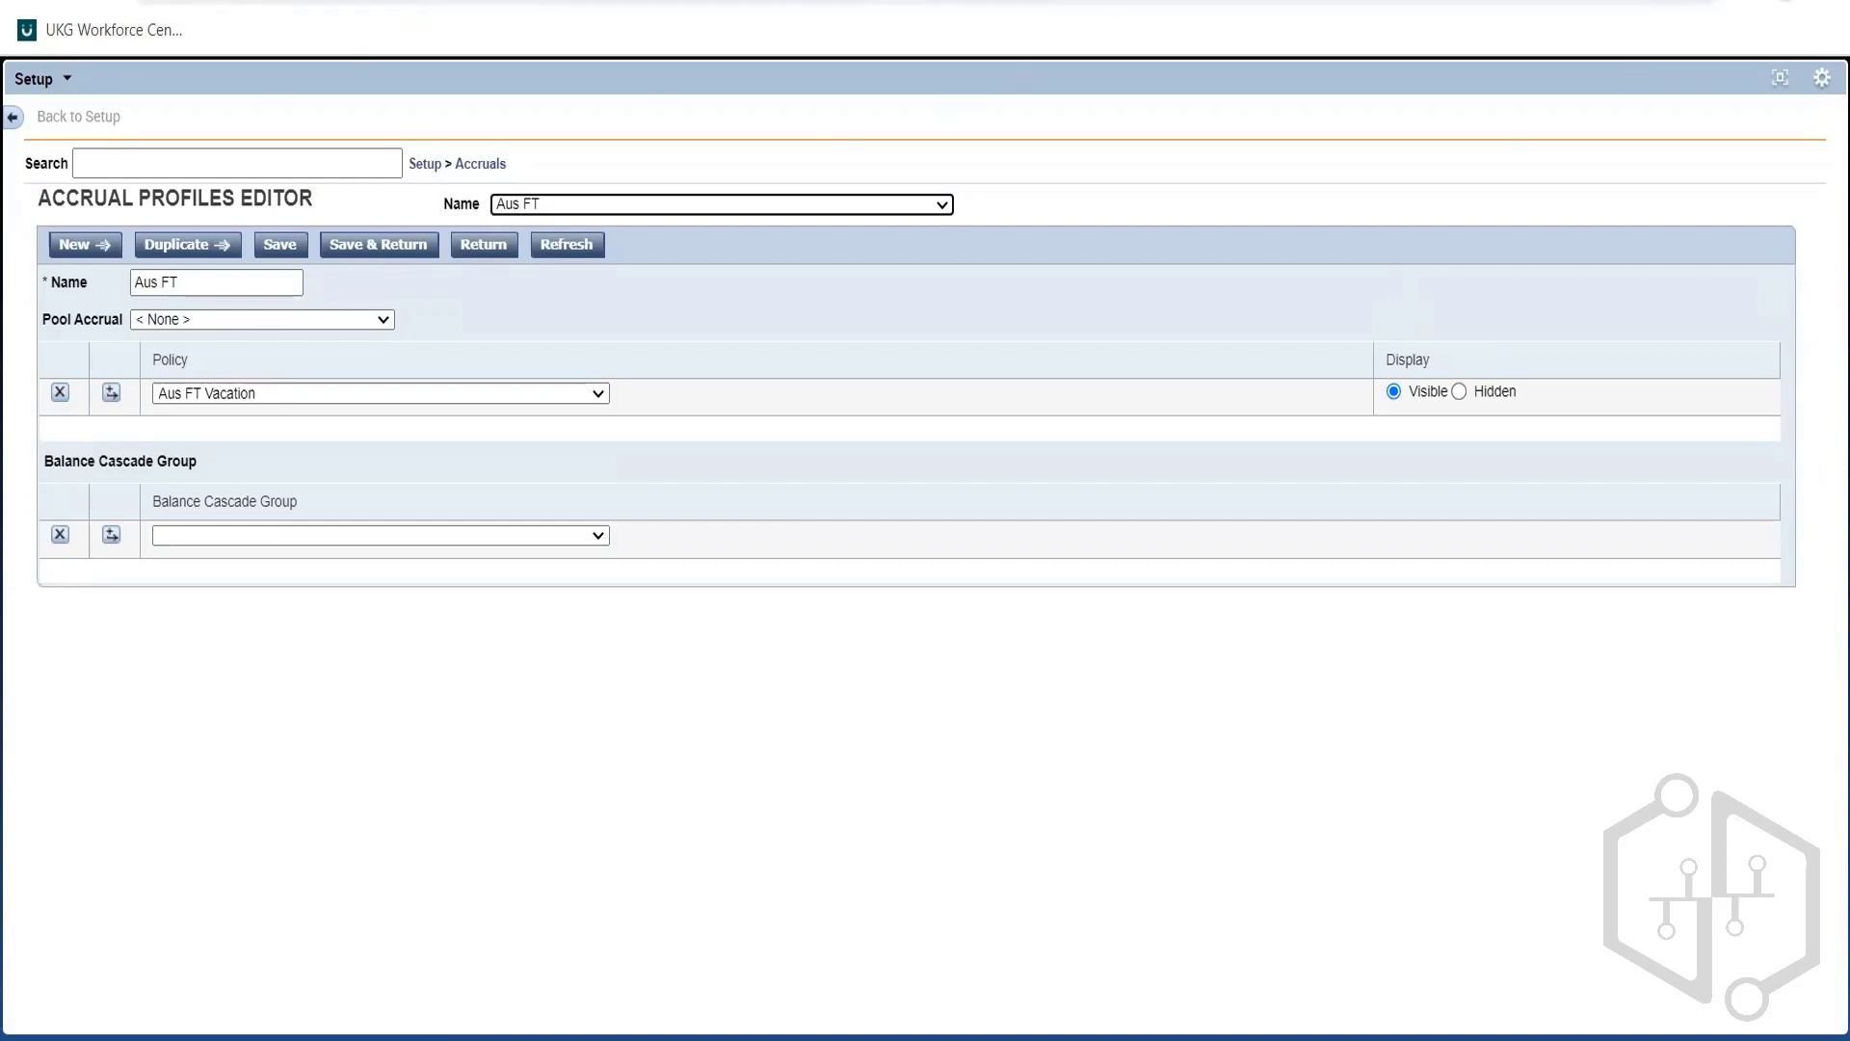
Restore the Administration workspace view and open the selected employee's Accruals & Leave section in the People Editor
click(1785, 85)
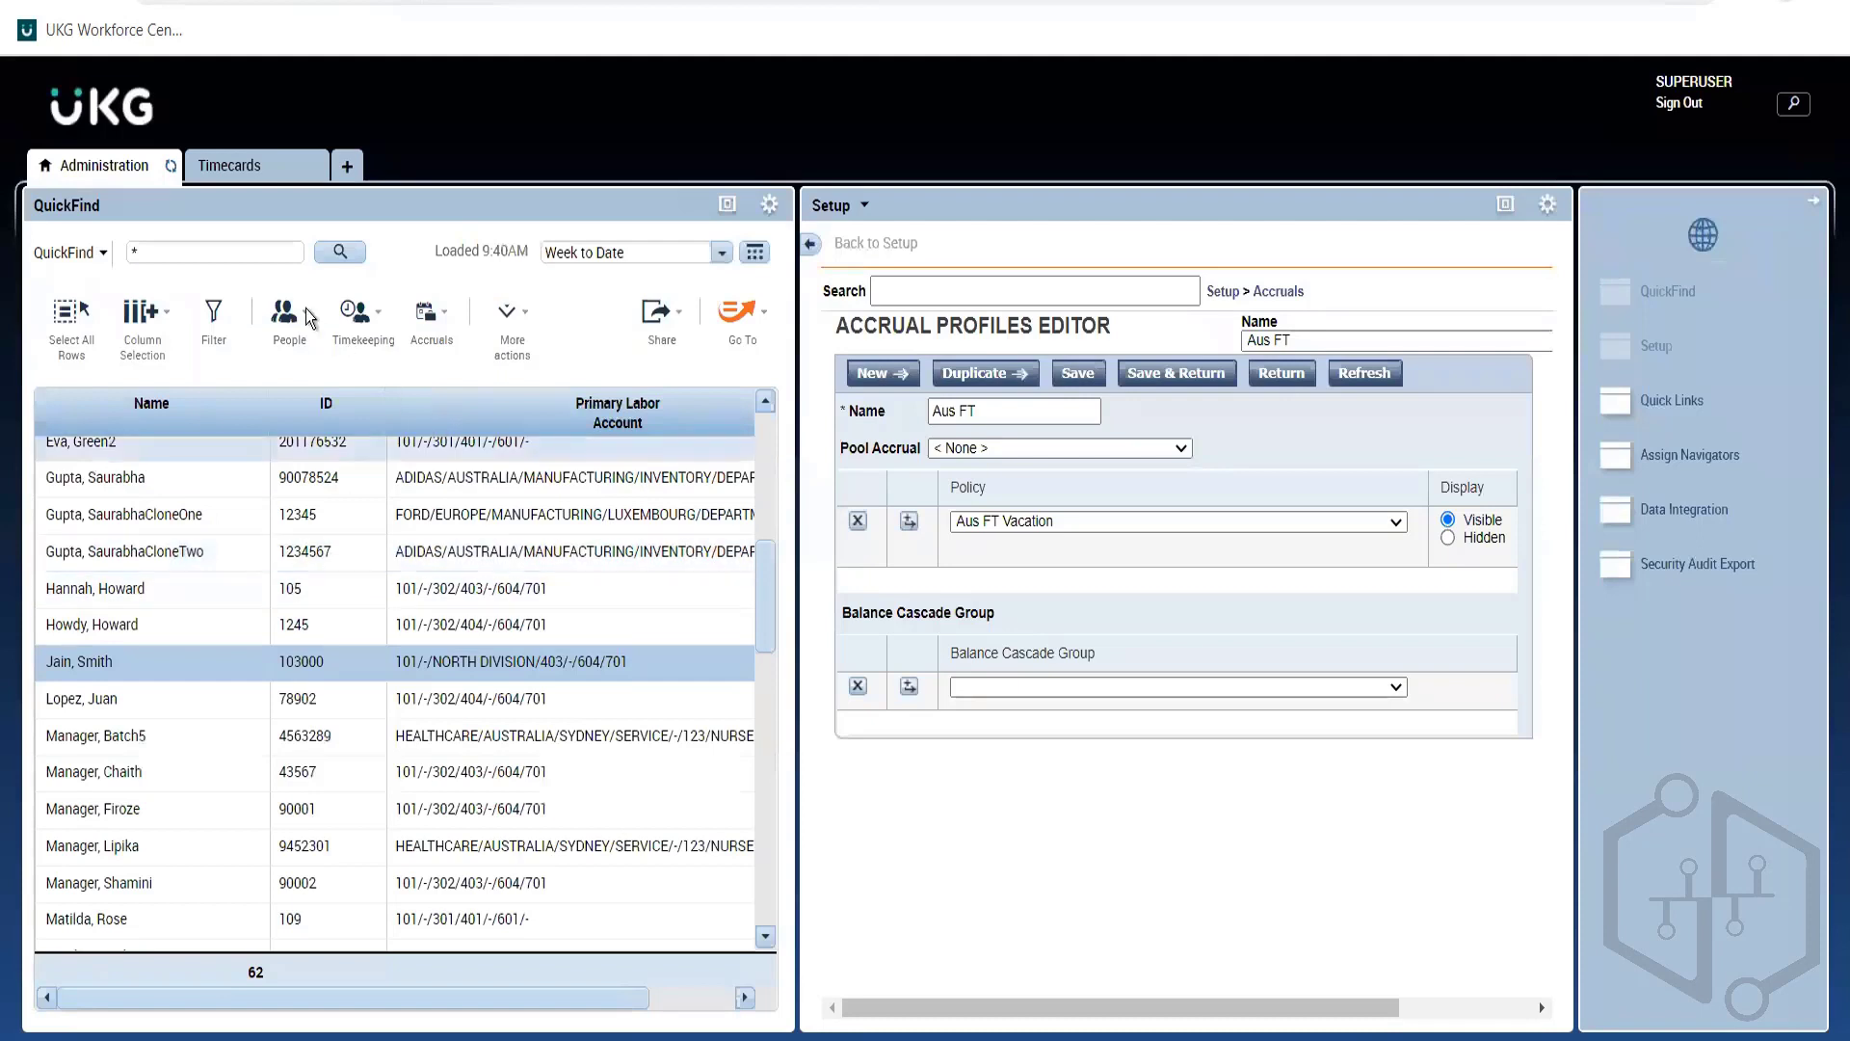
click(288, 328)
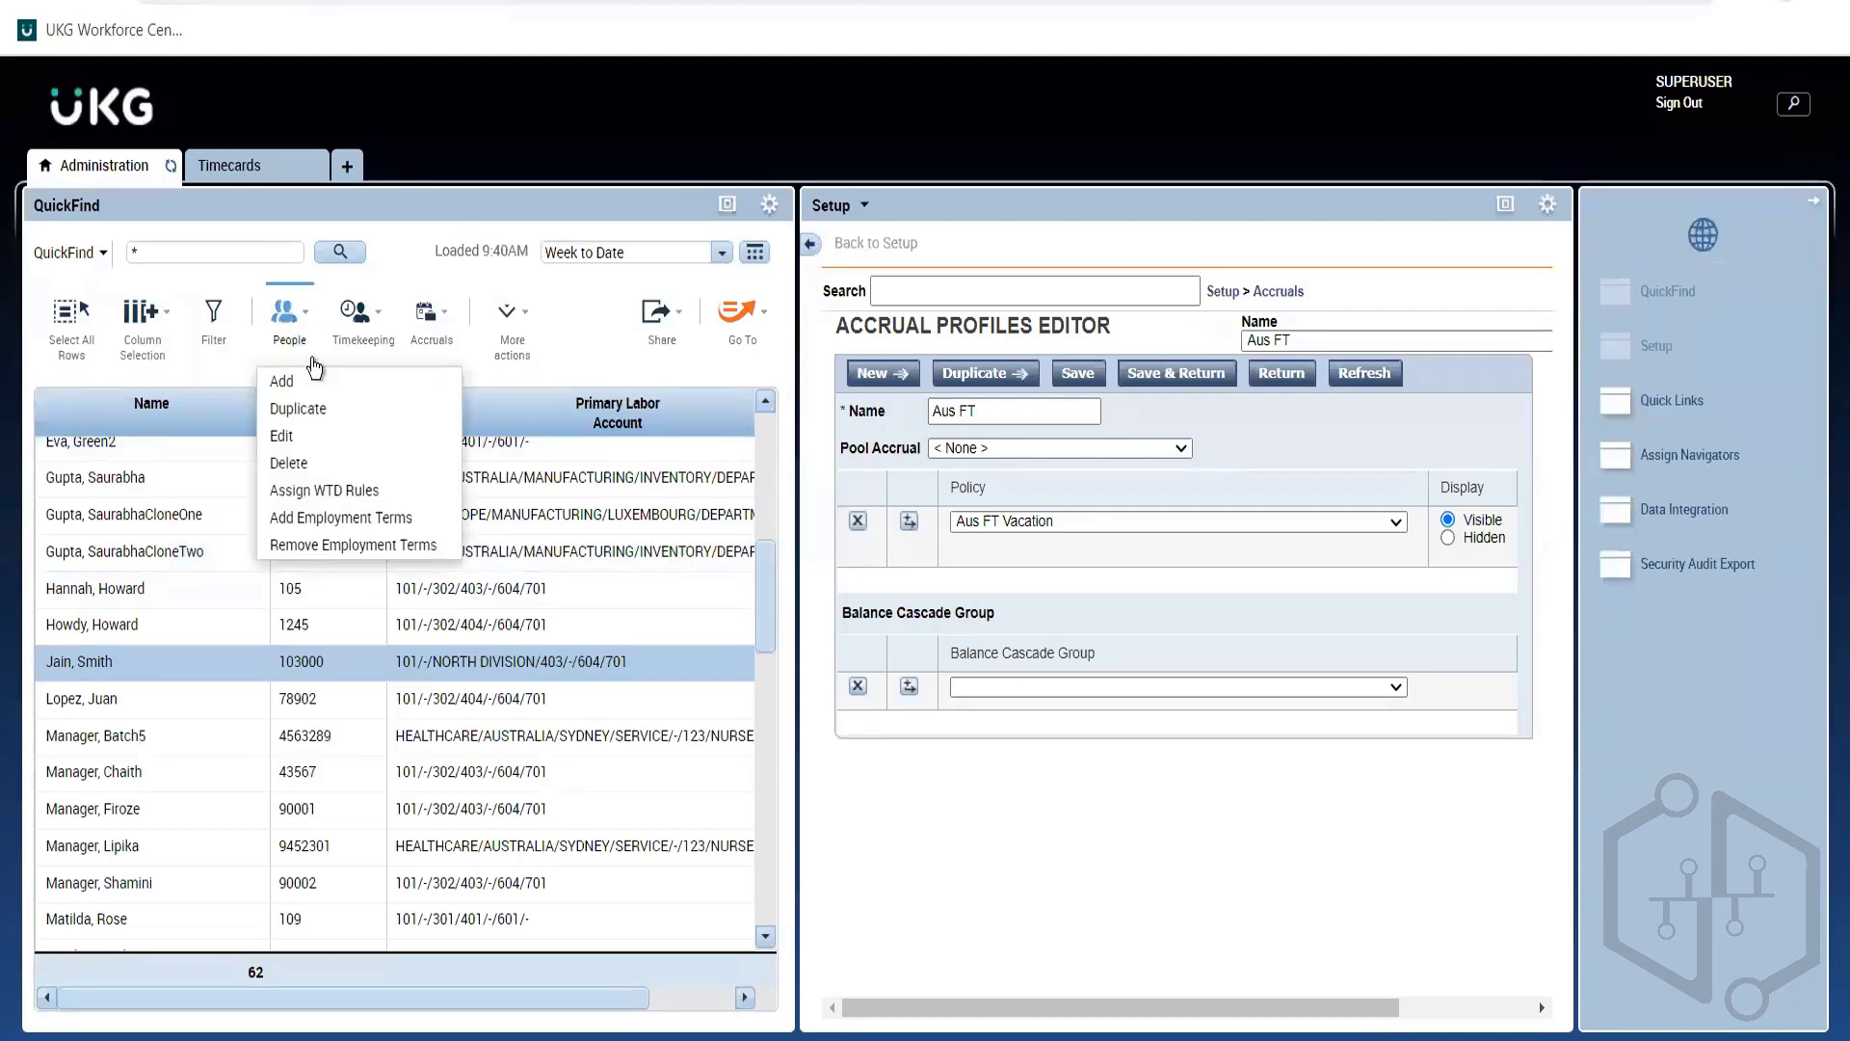
click(284, 436)
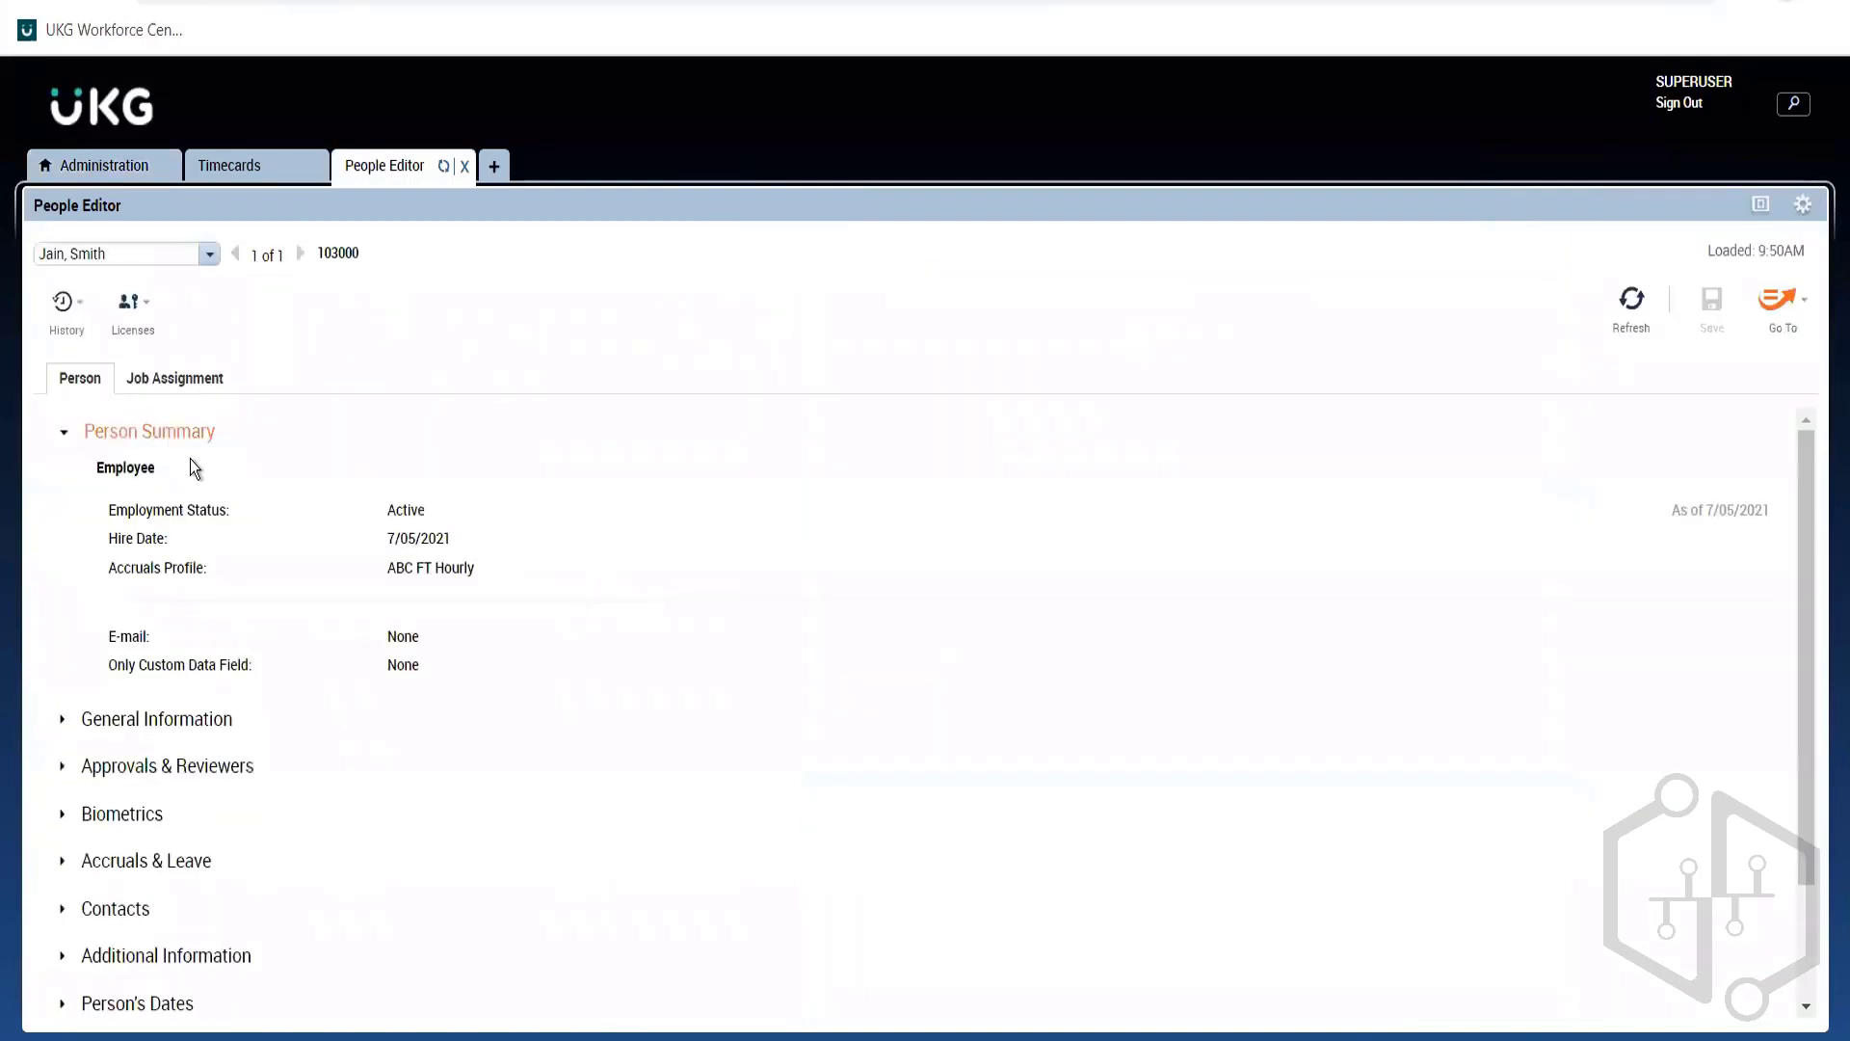
click(186, 445)
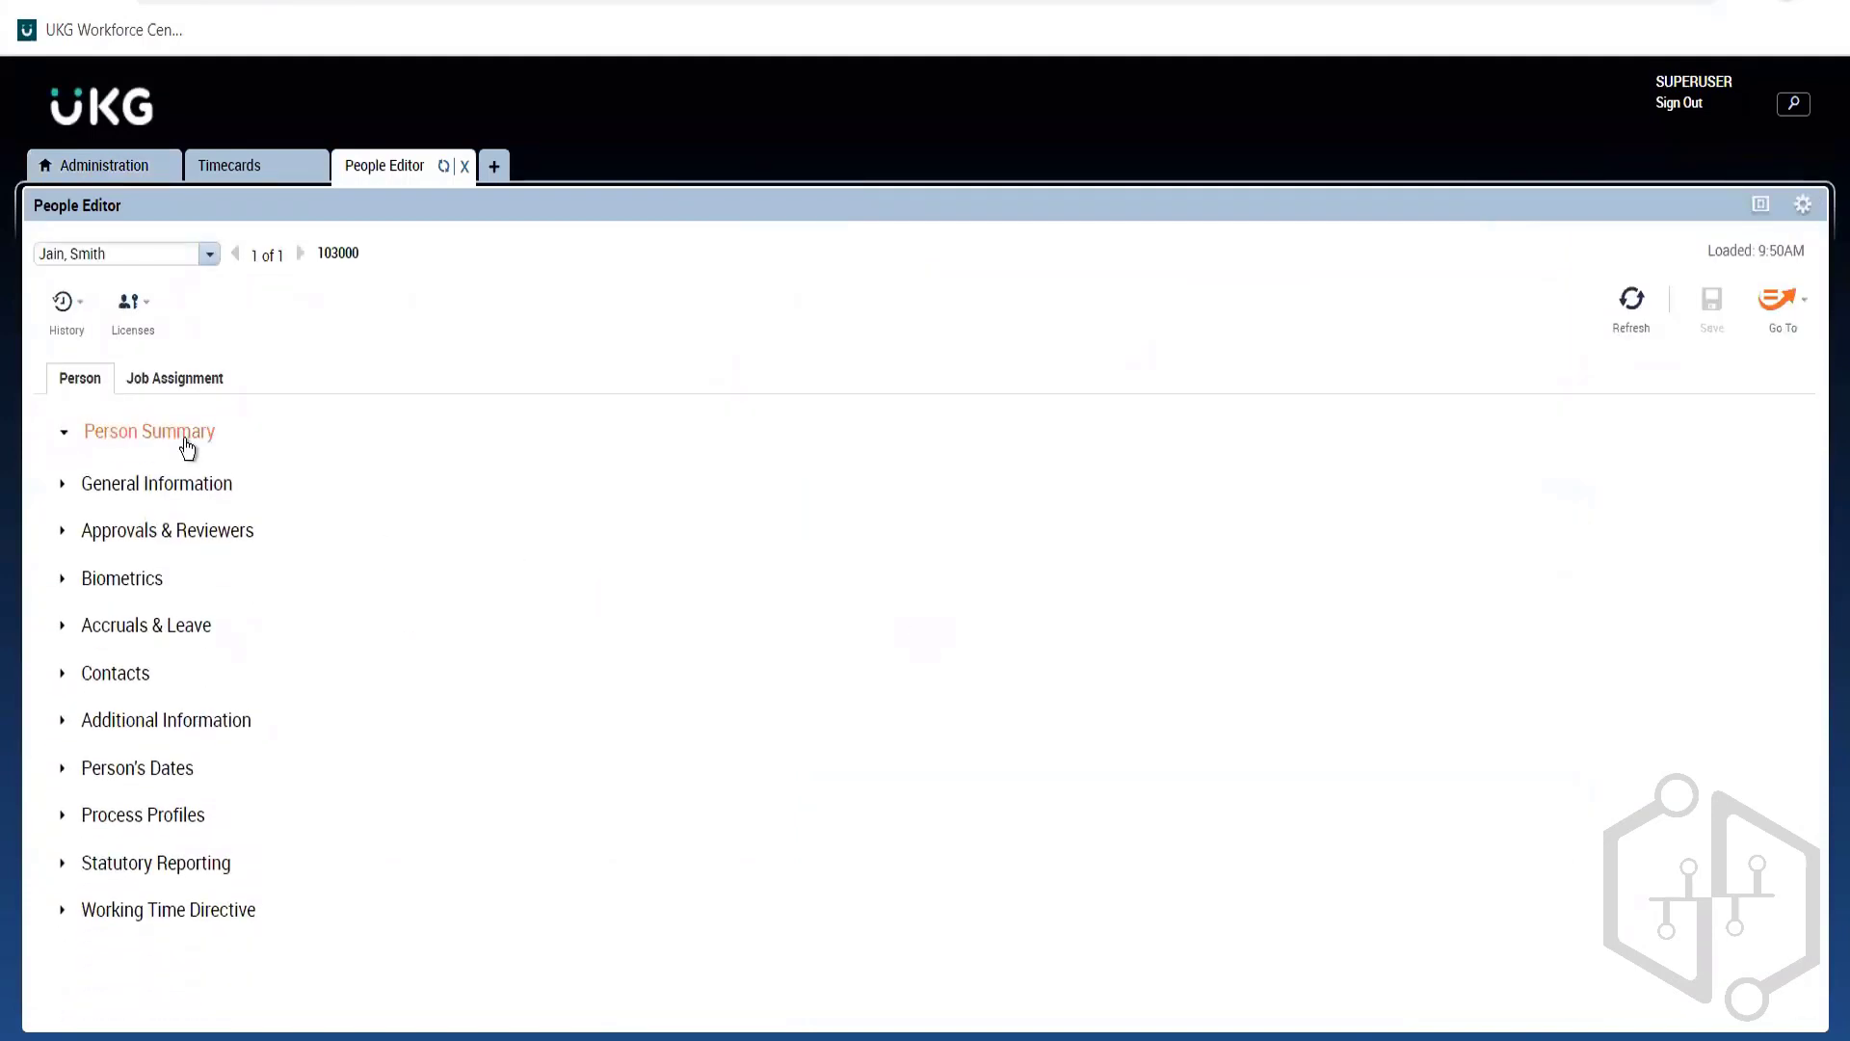
click(109, 623)
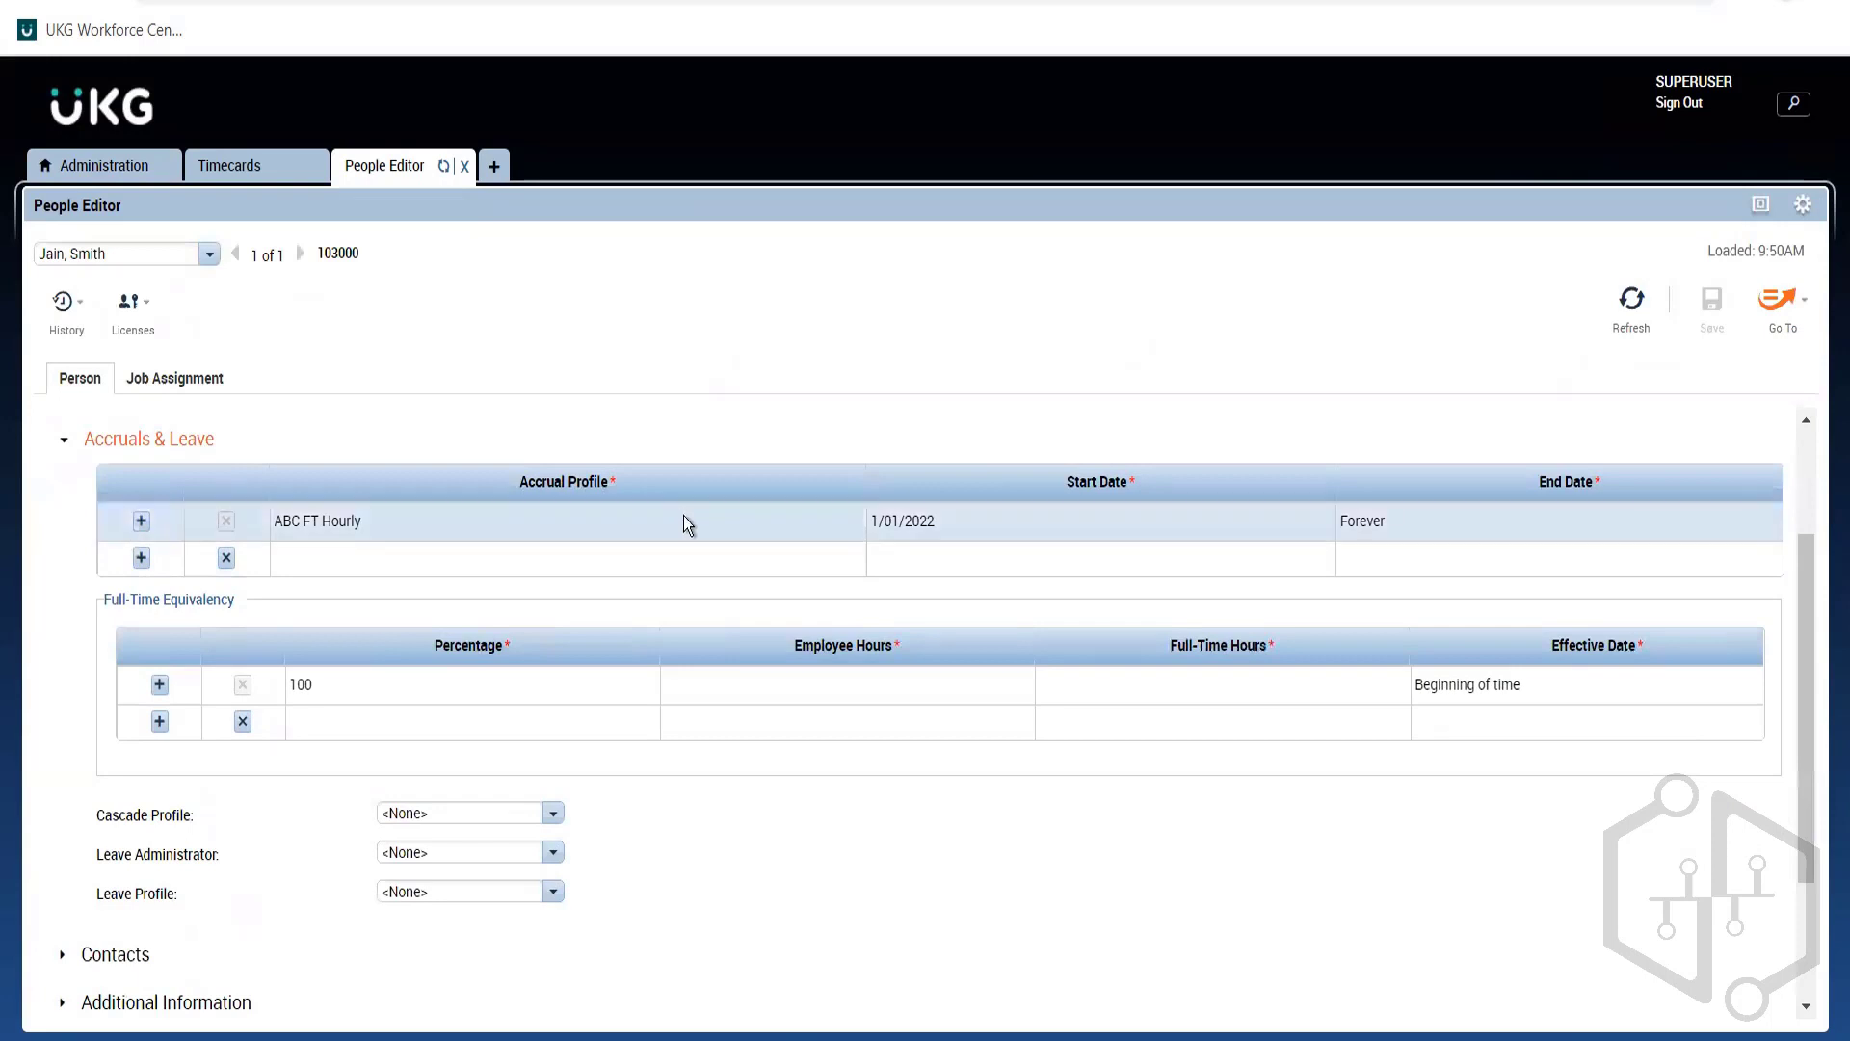
Add the Aus FT accrual profile to the employee in a new row with the start date 1/01/2022
click(357, 555)
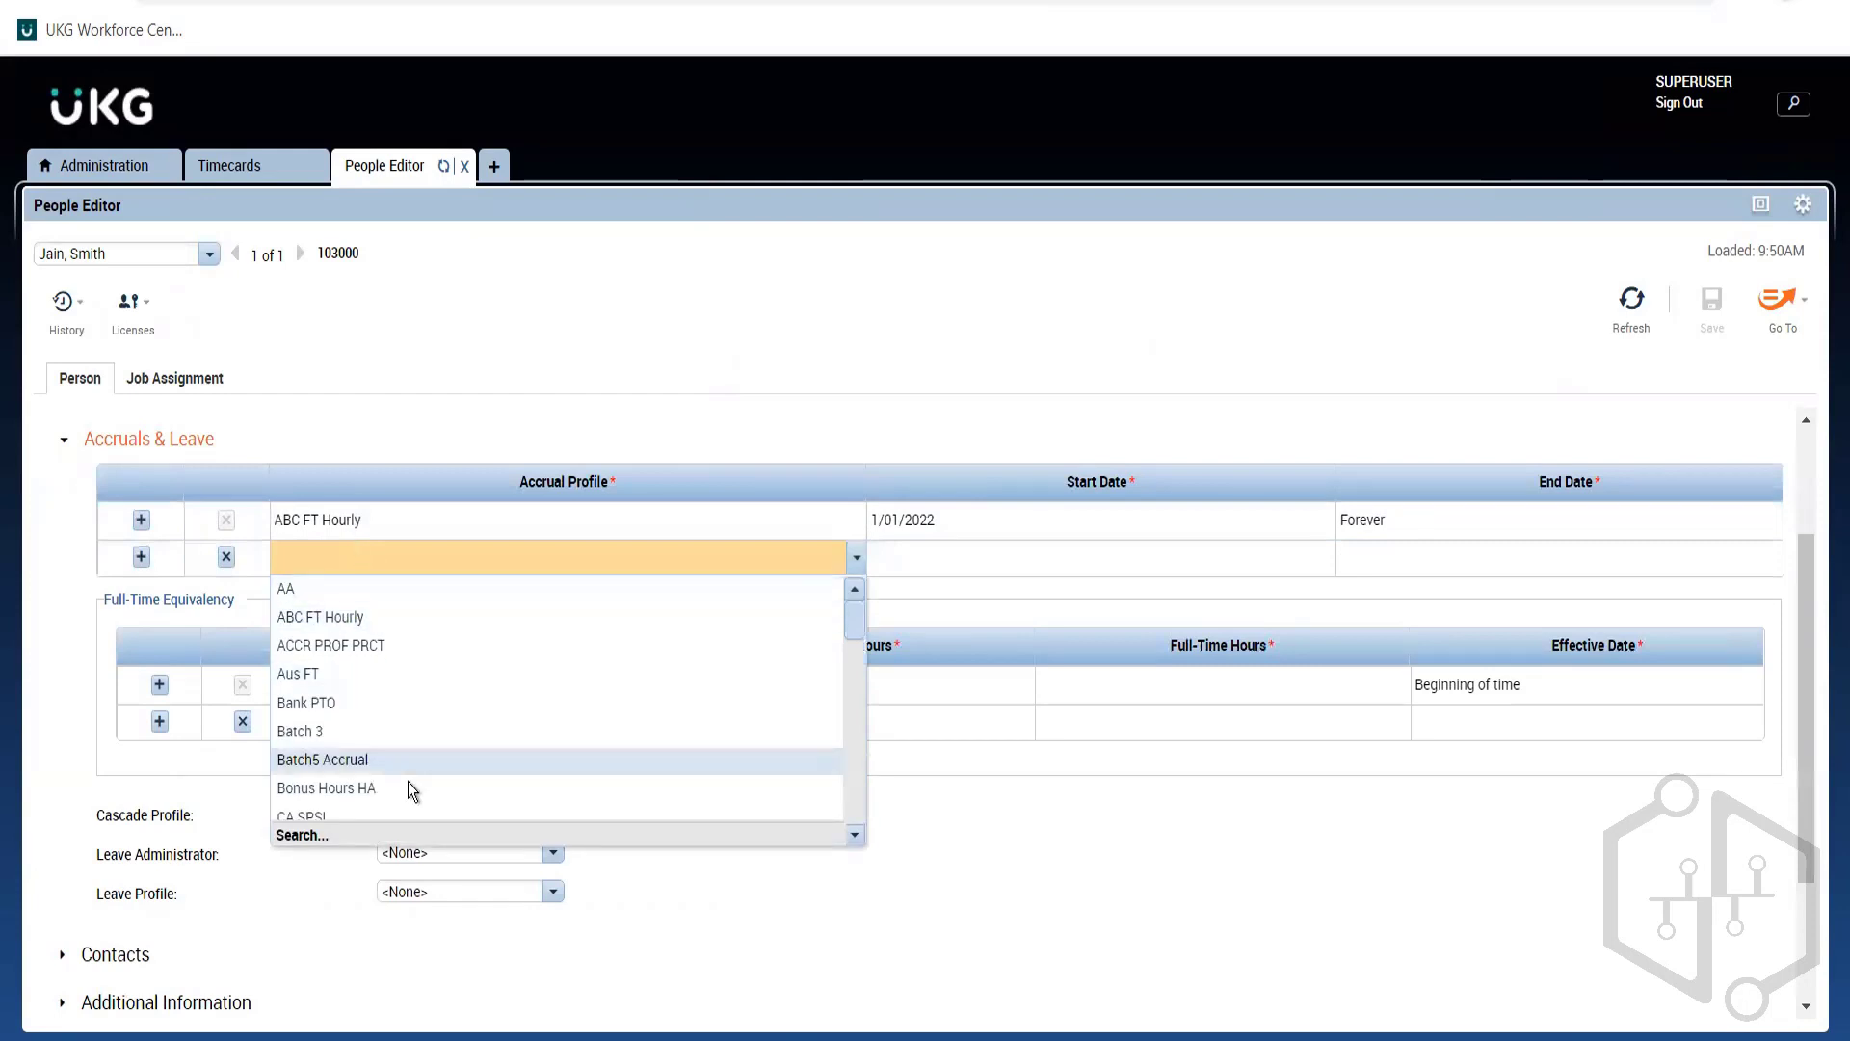
click(322, 678)
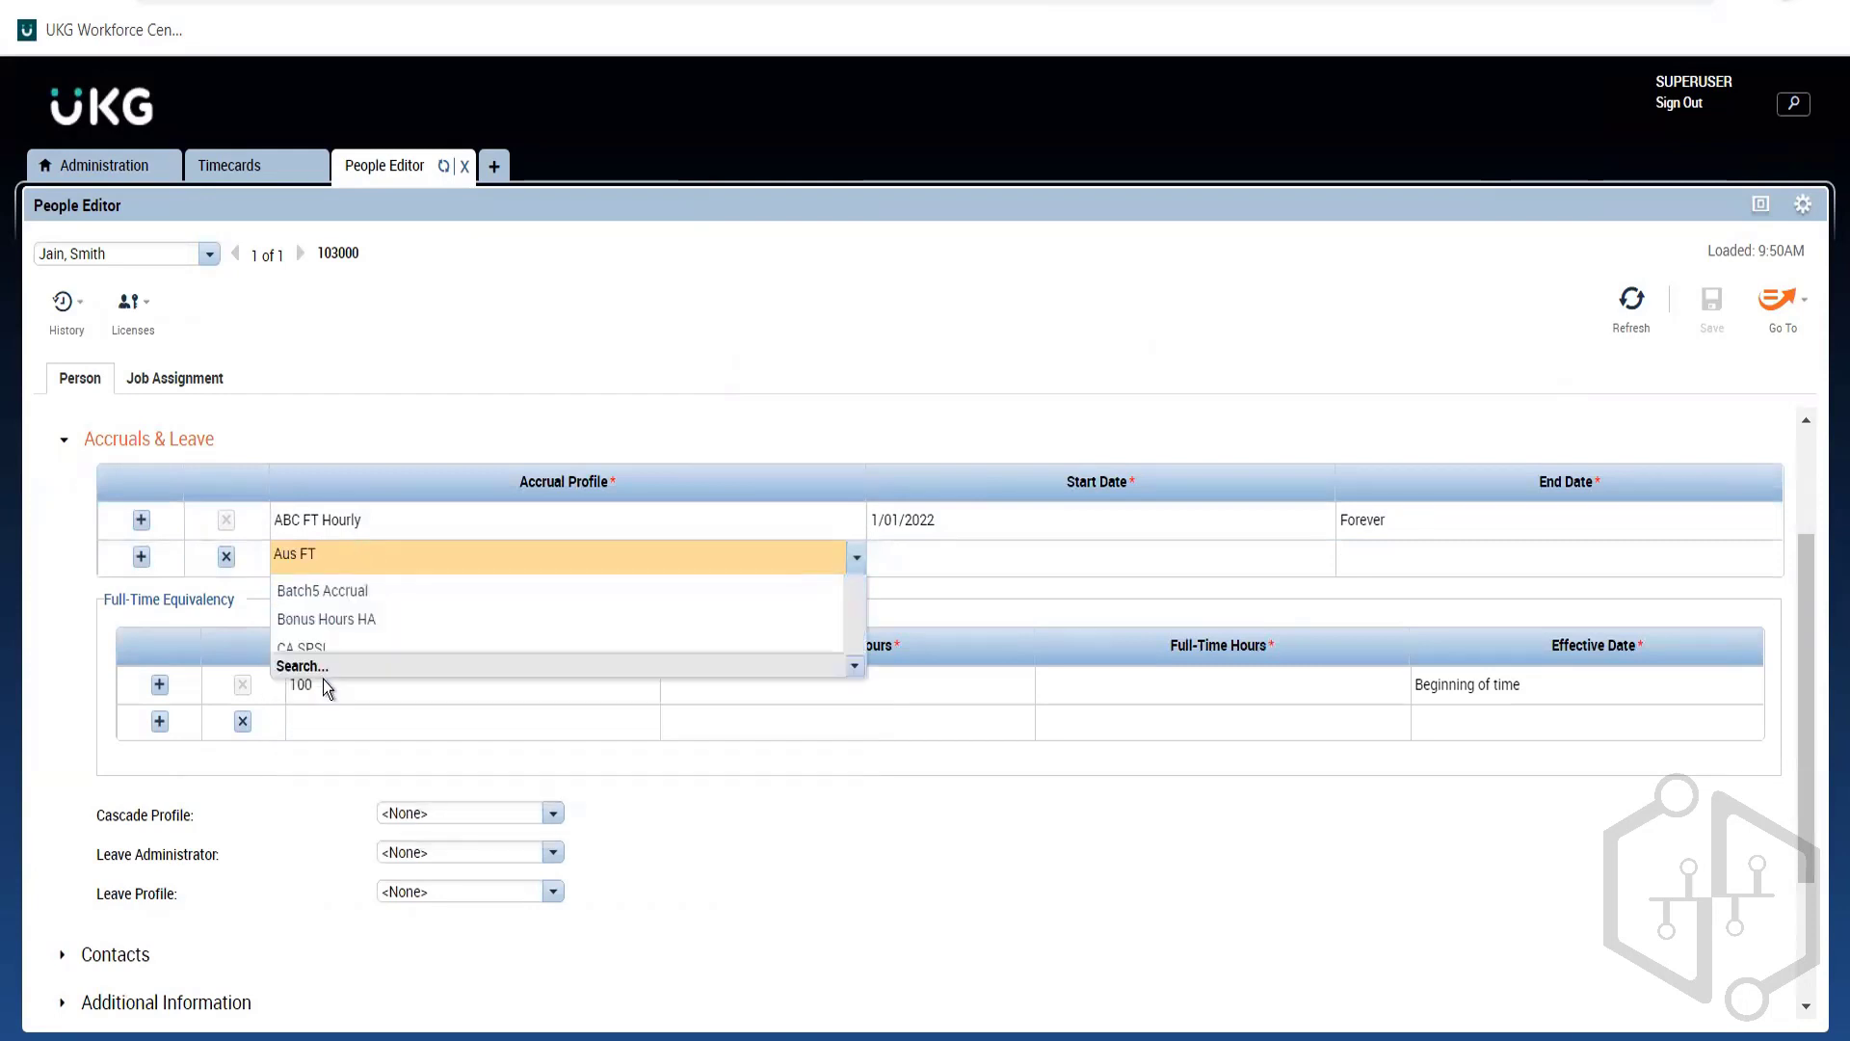
click(912, 566)
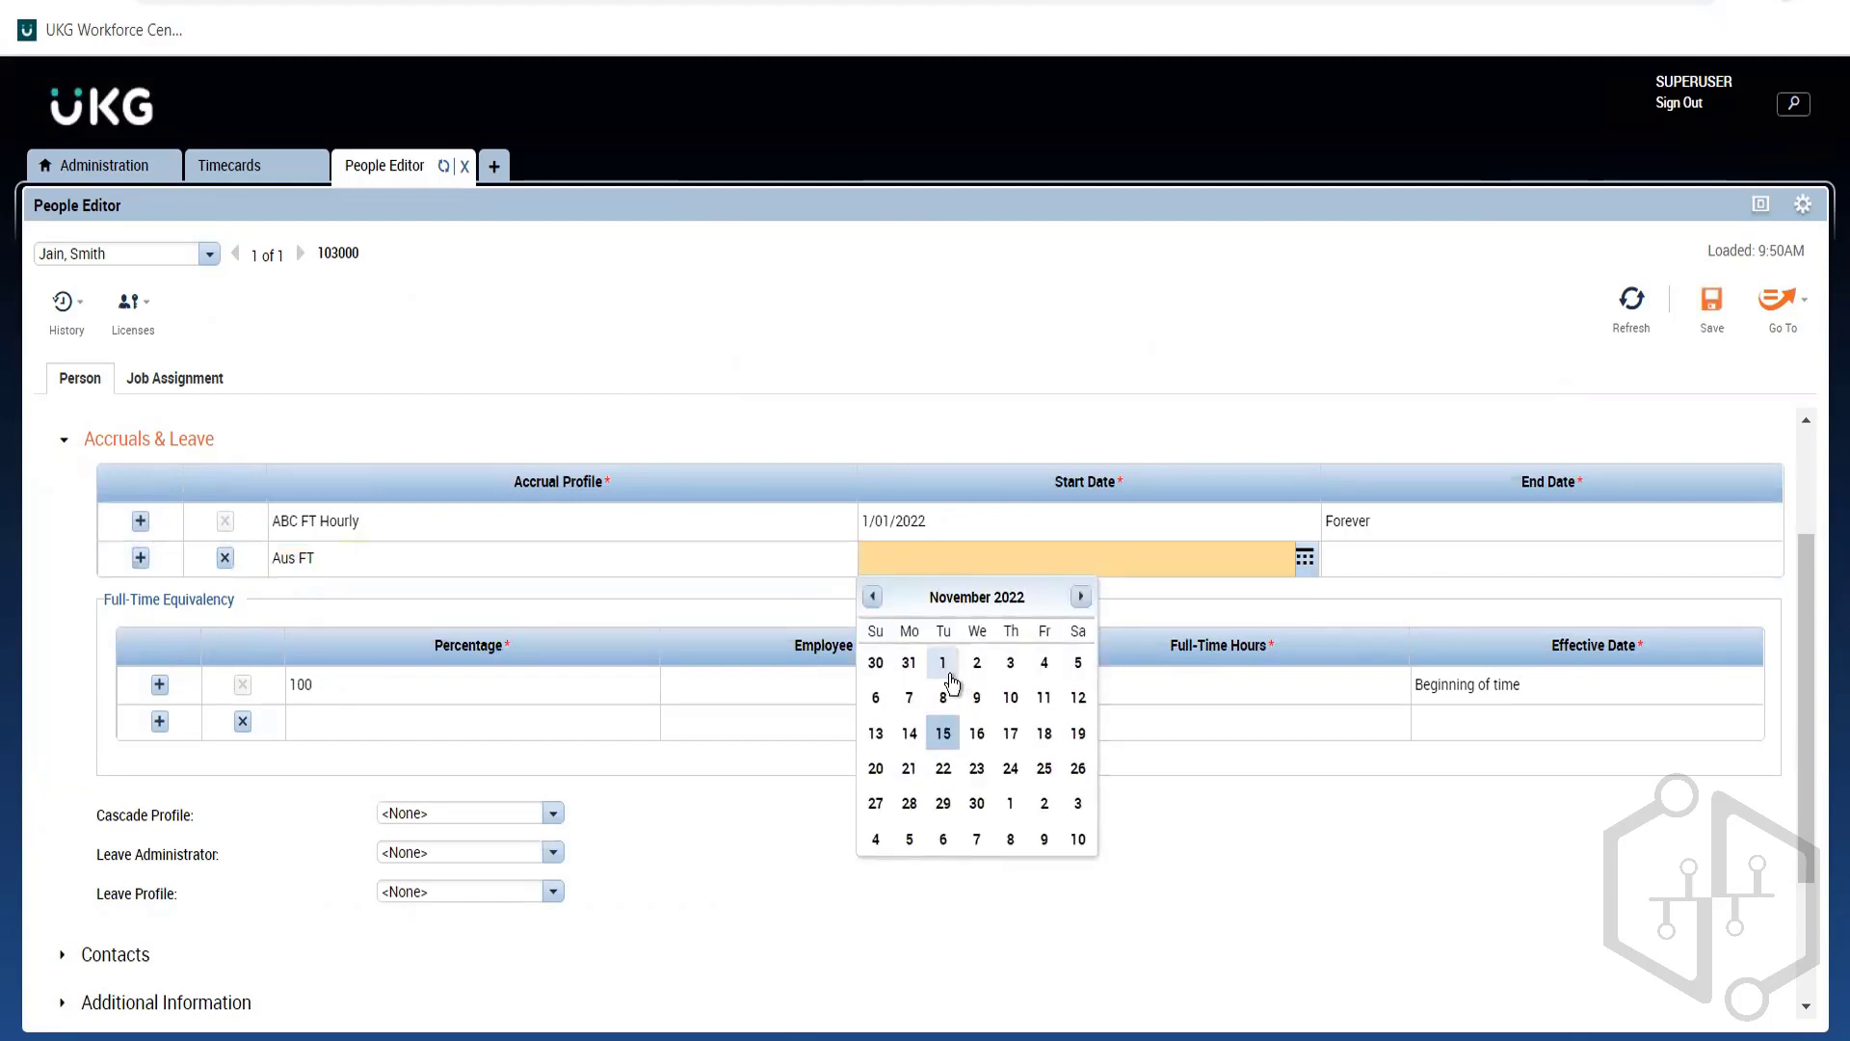
click(978, 598)
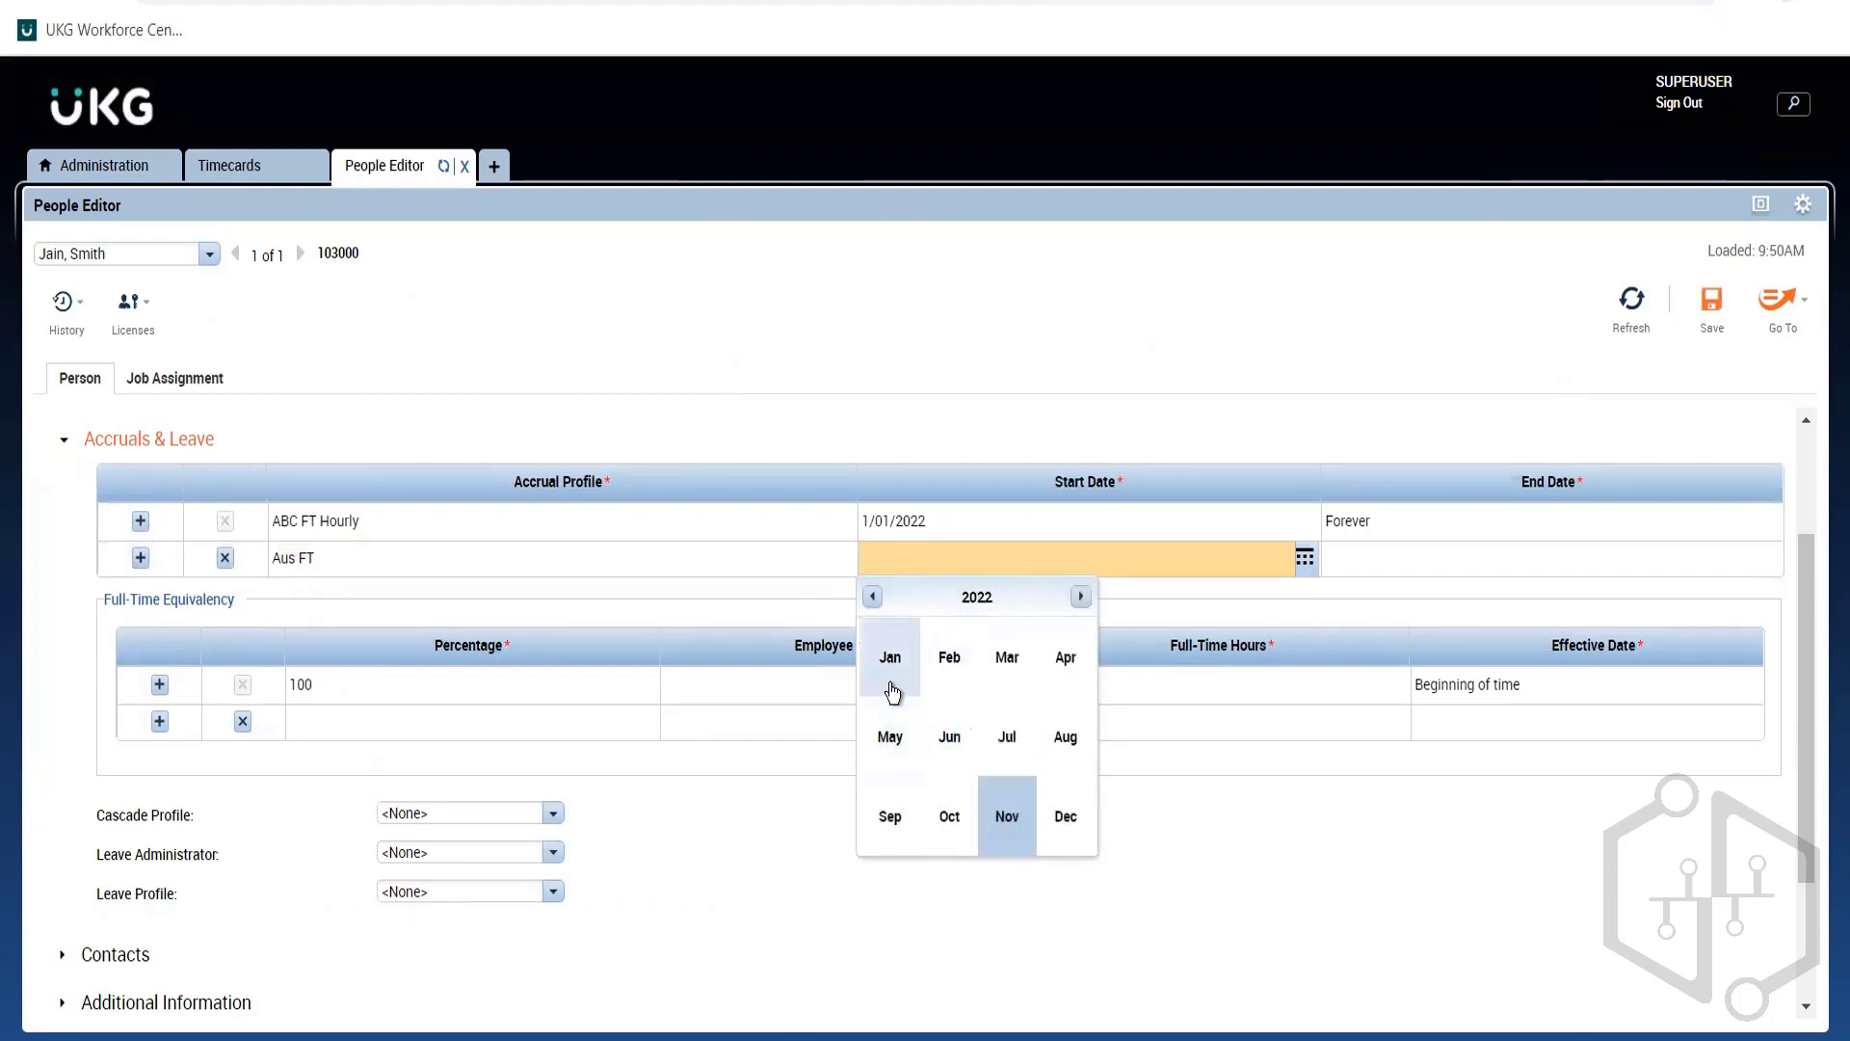
click(890, 656)
click(1077, 663)
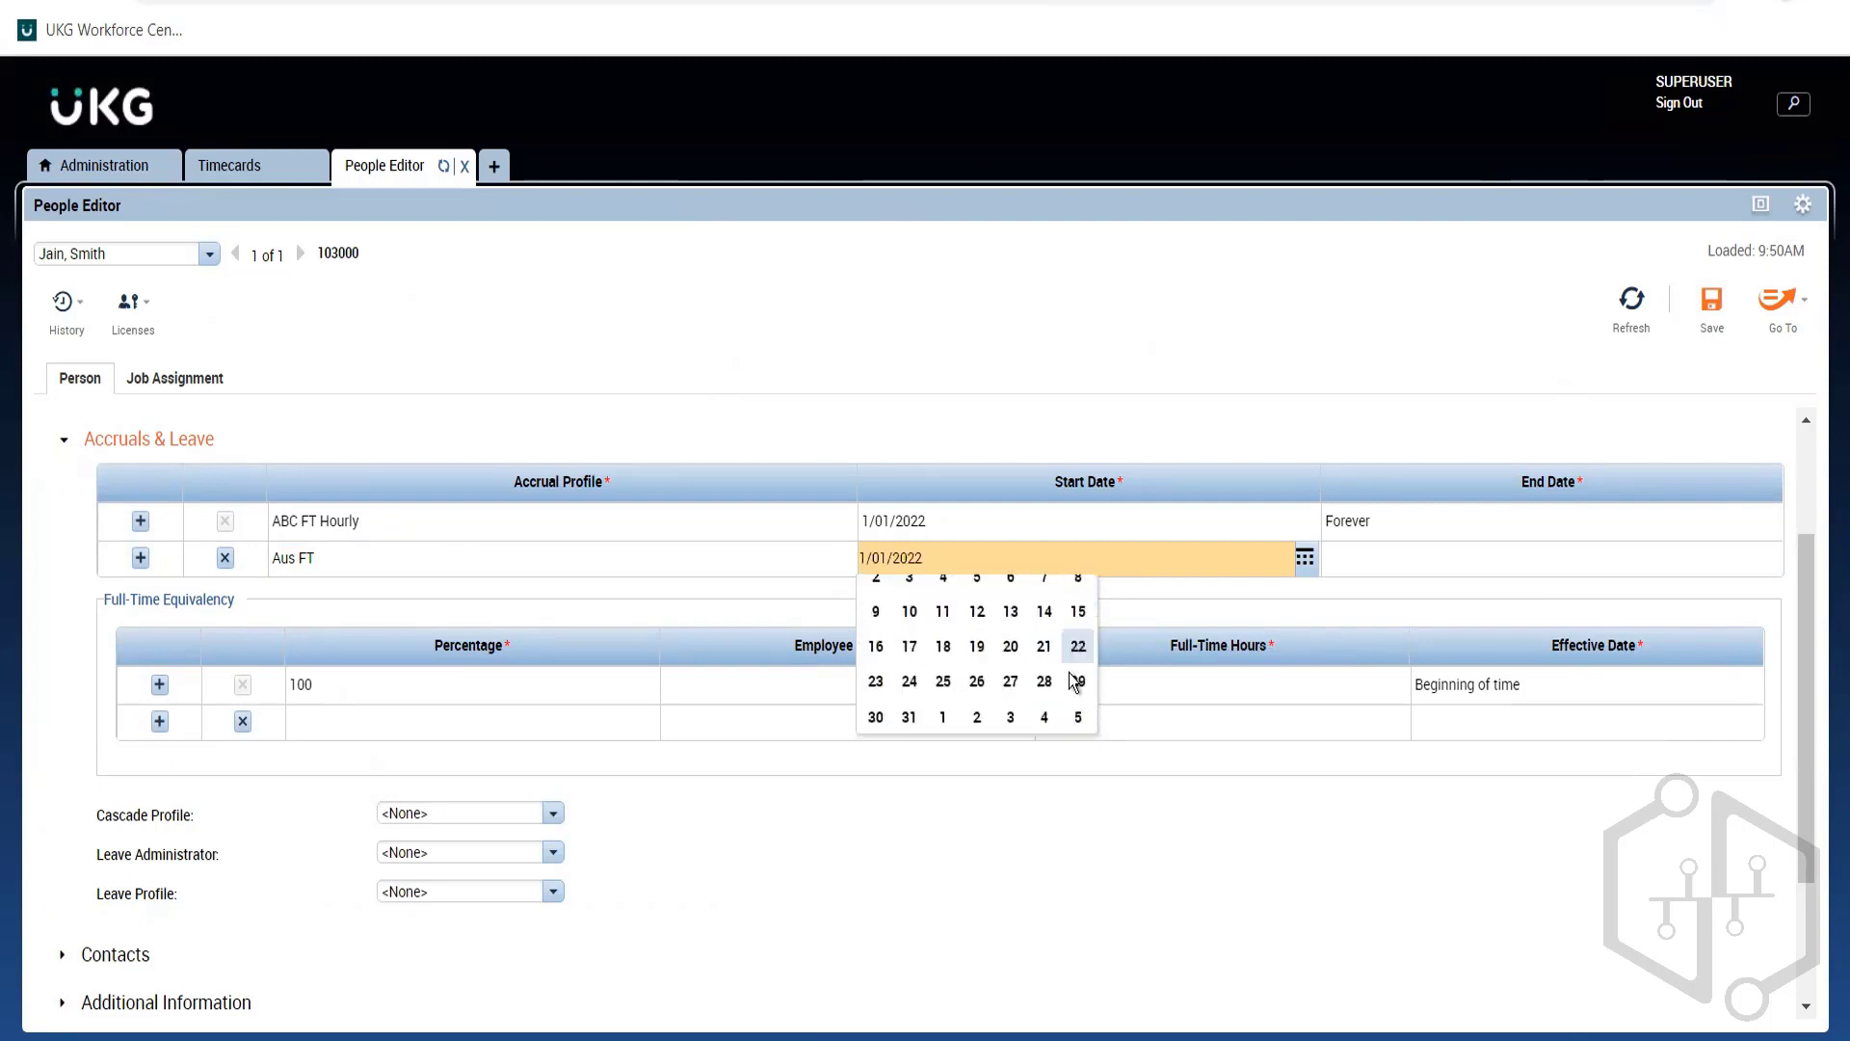
Set the end date of the employee's Aus FT accrual profile row to Forever and try to save the record
click(1389, 553)
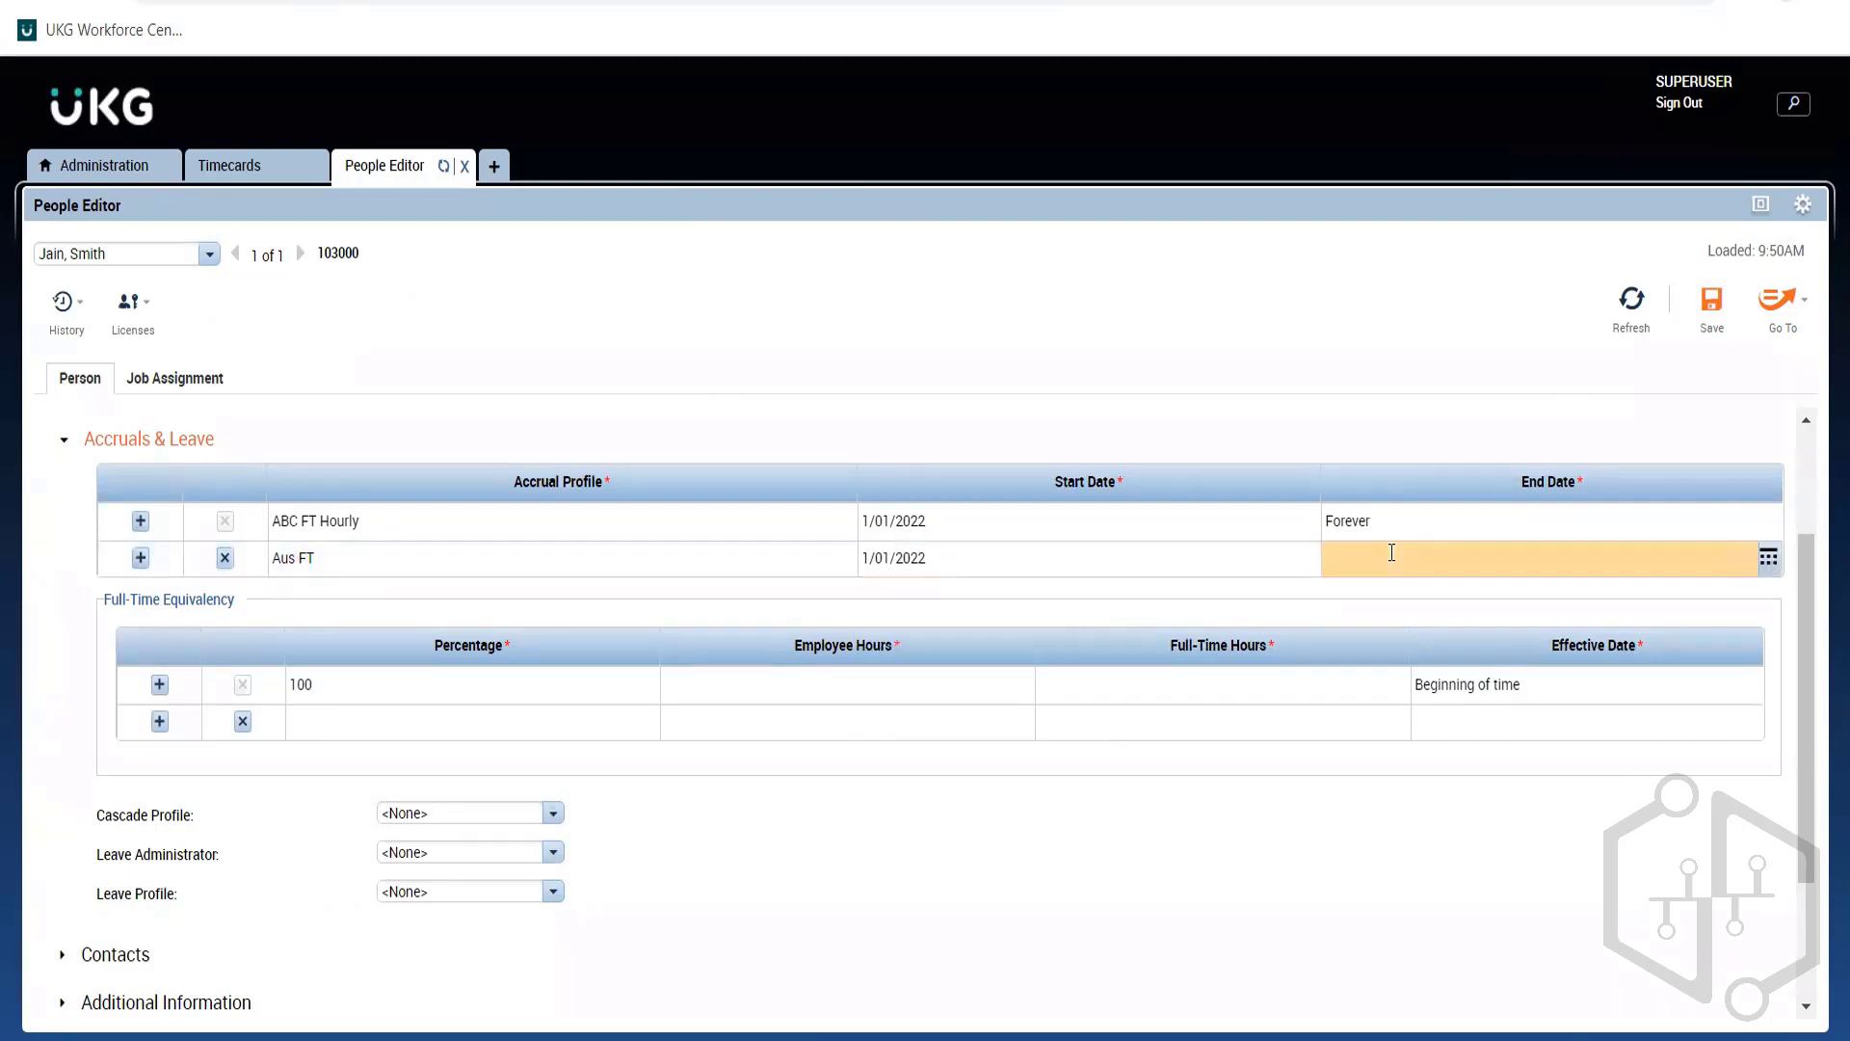
click(1394, 555)
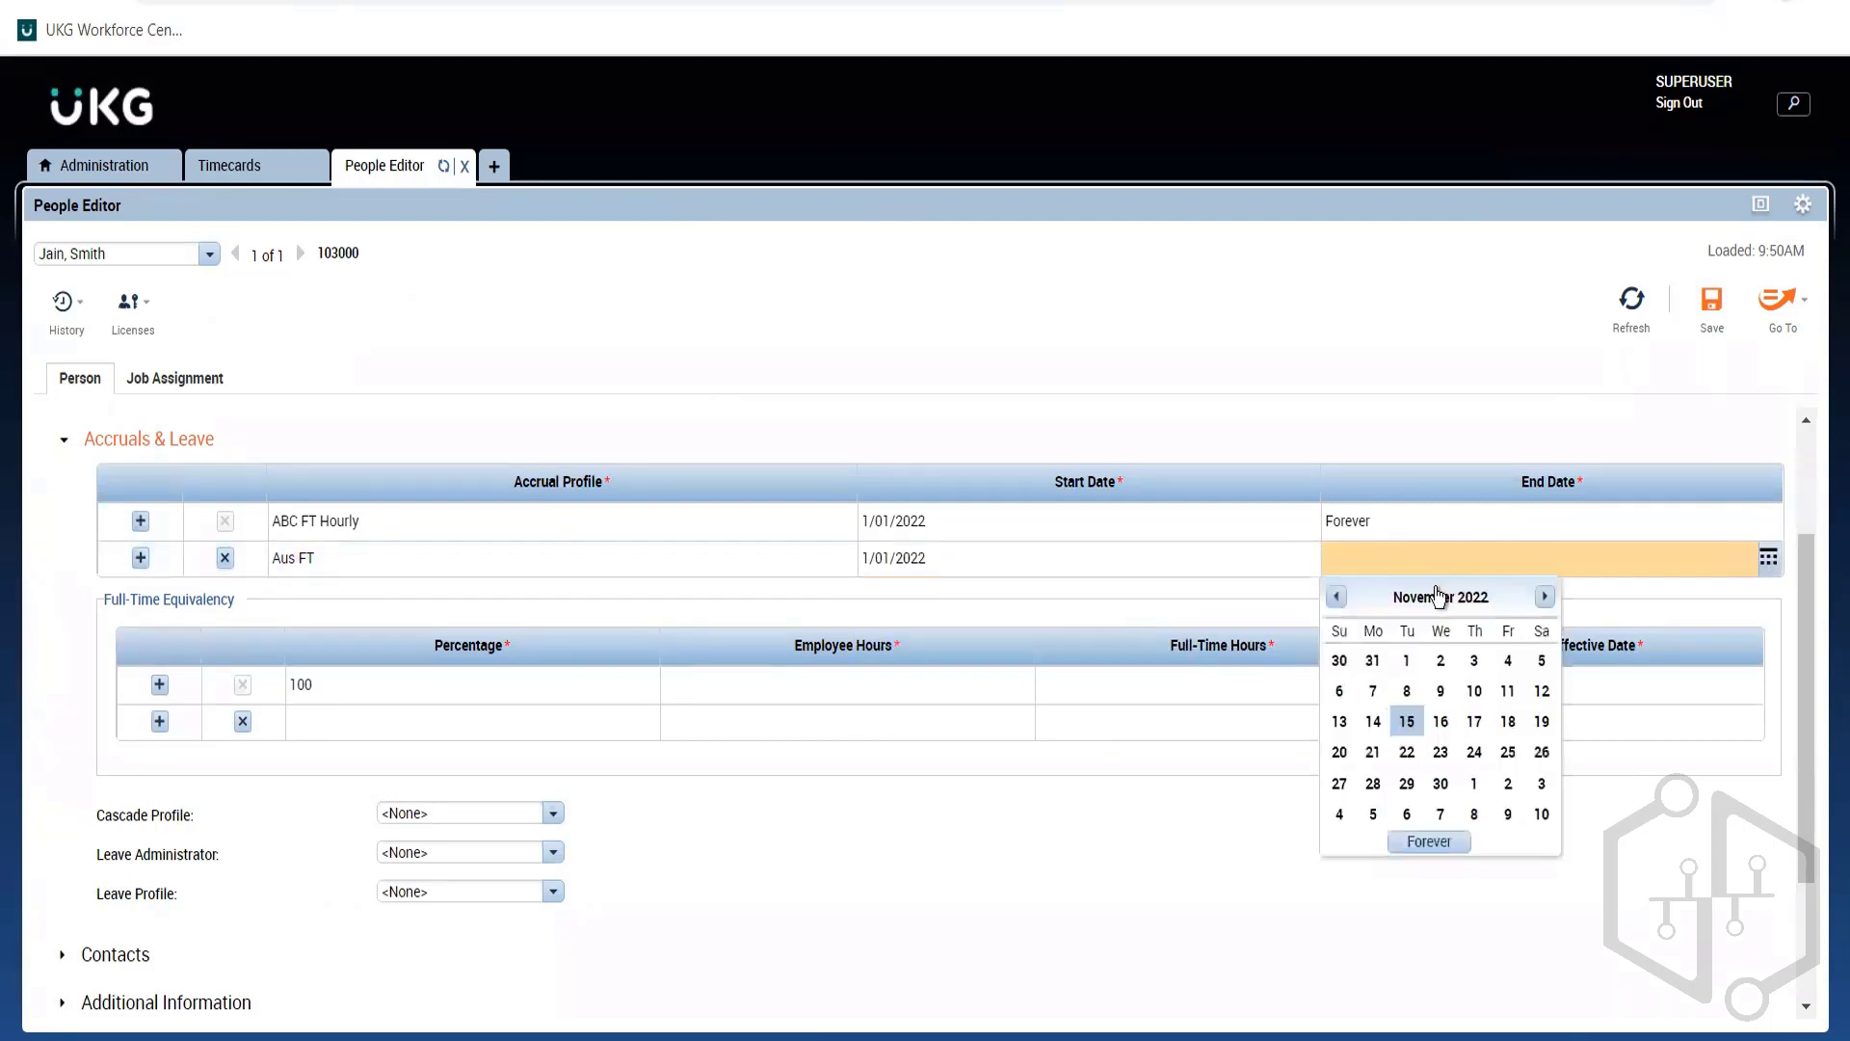
click(1425, 843)
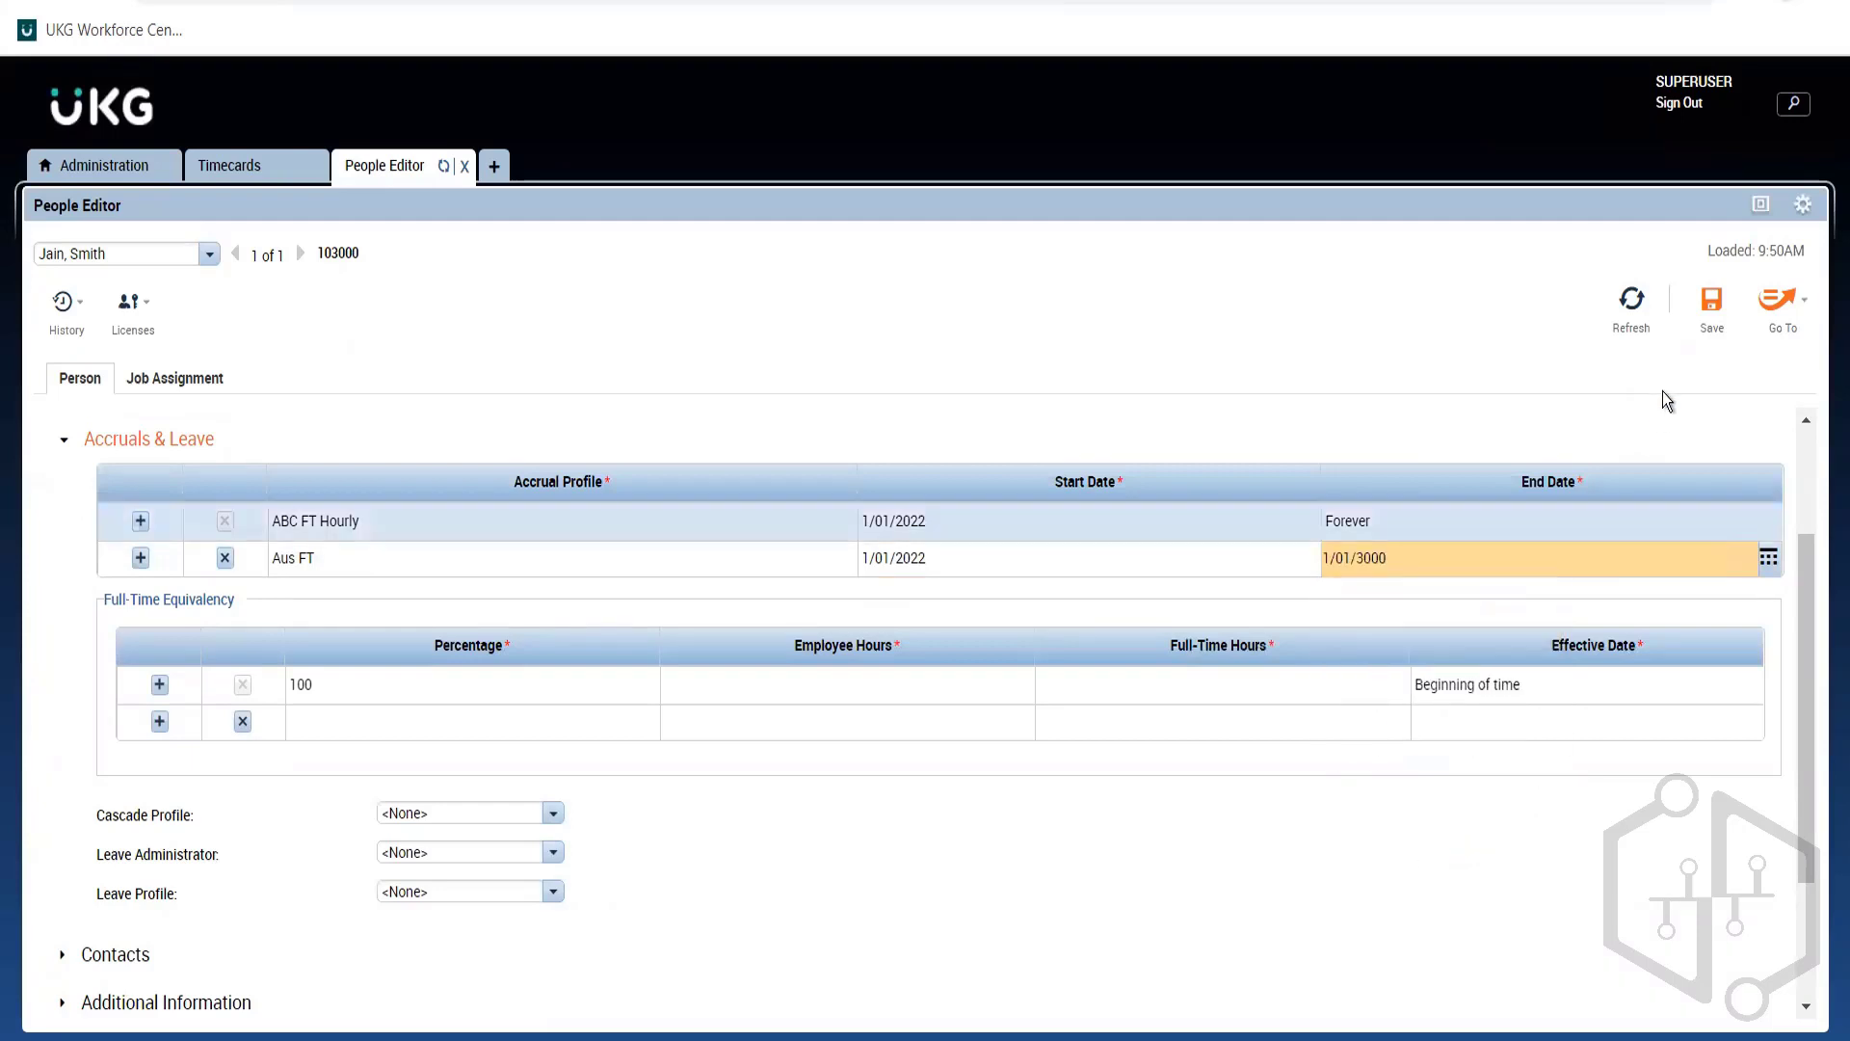
click(1711, 306)
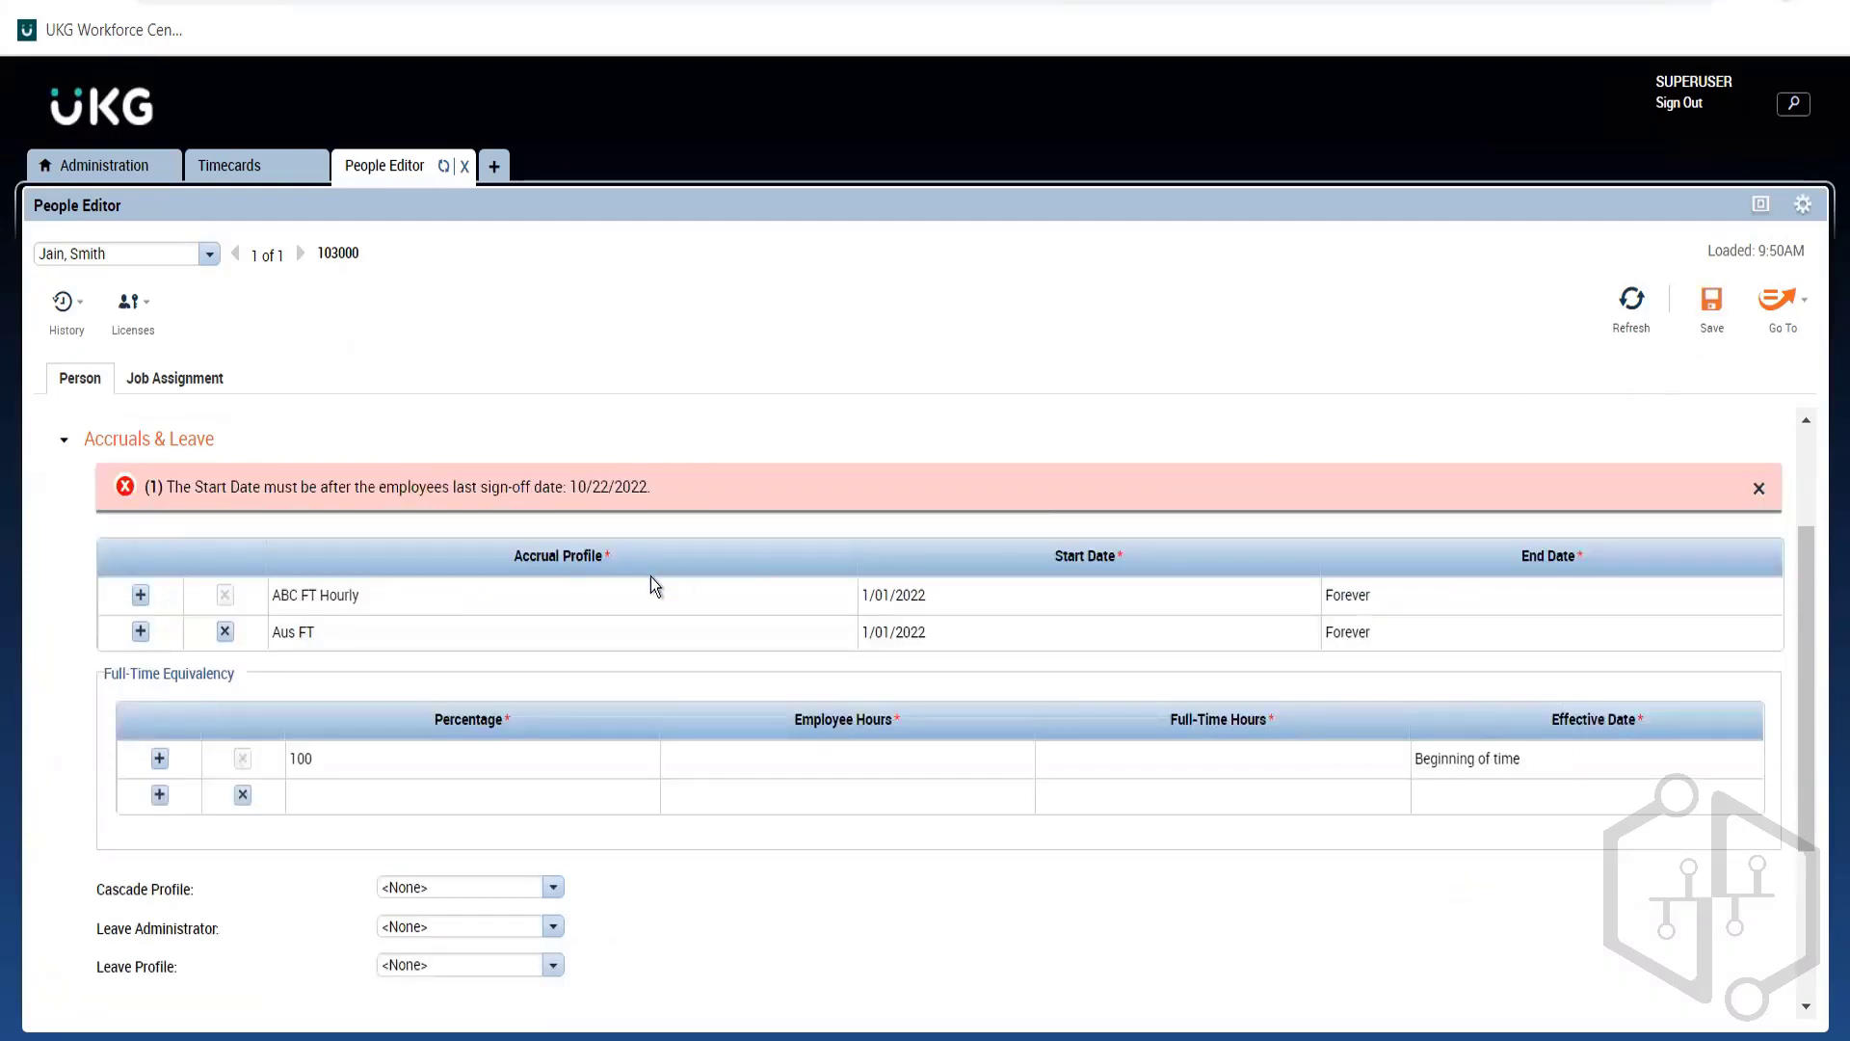
Show the employee's timecard for the Previous Pay Period
click(216, 170)
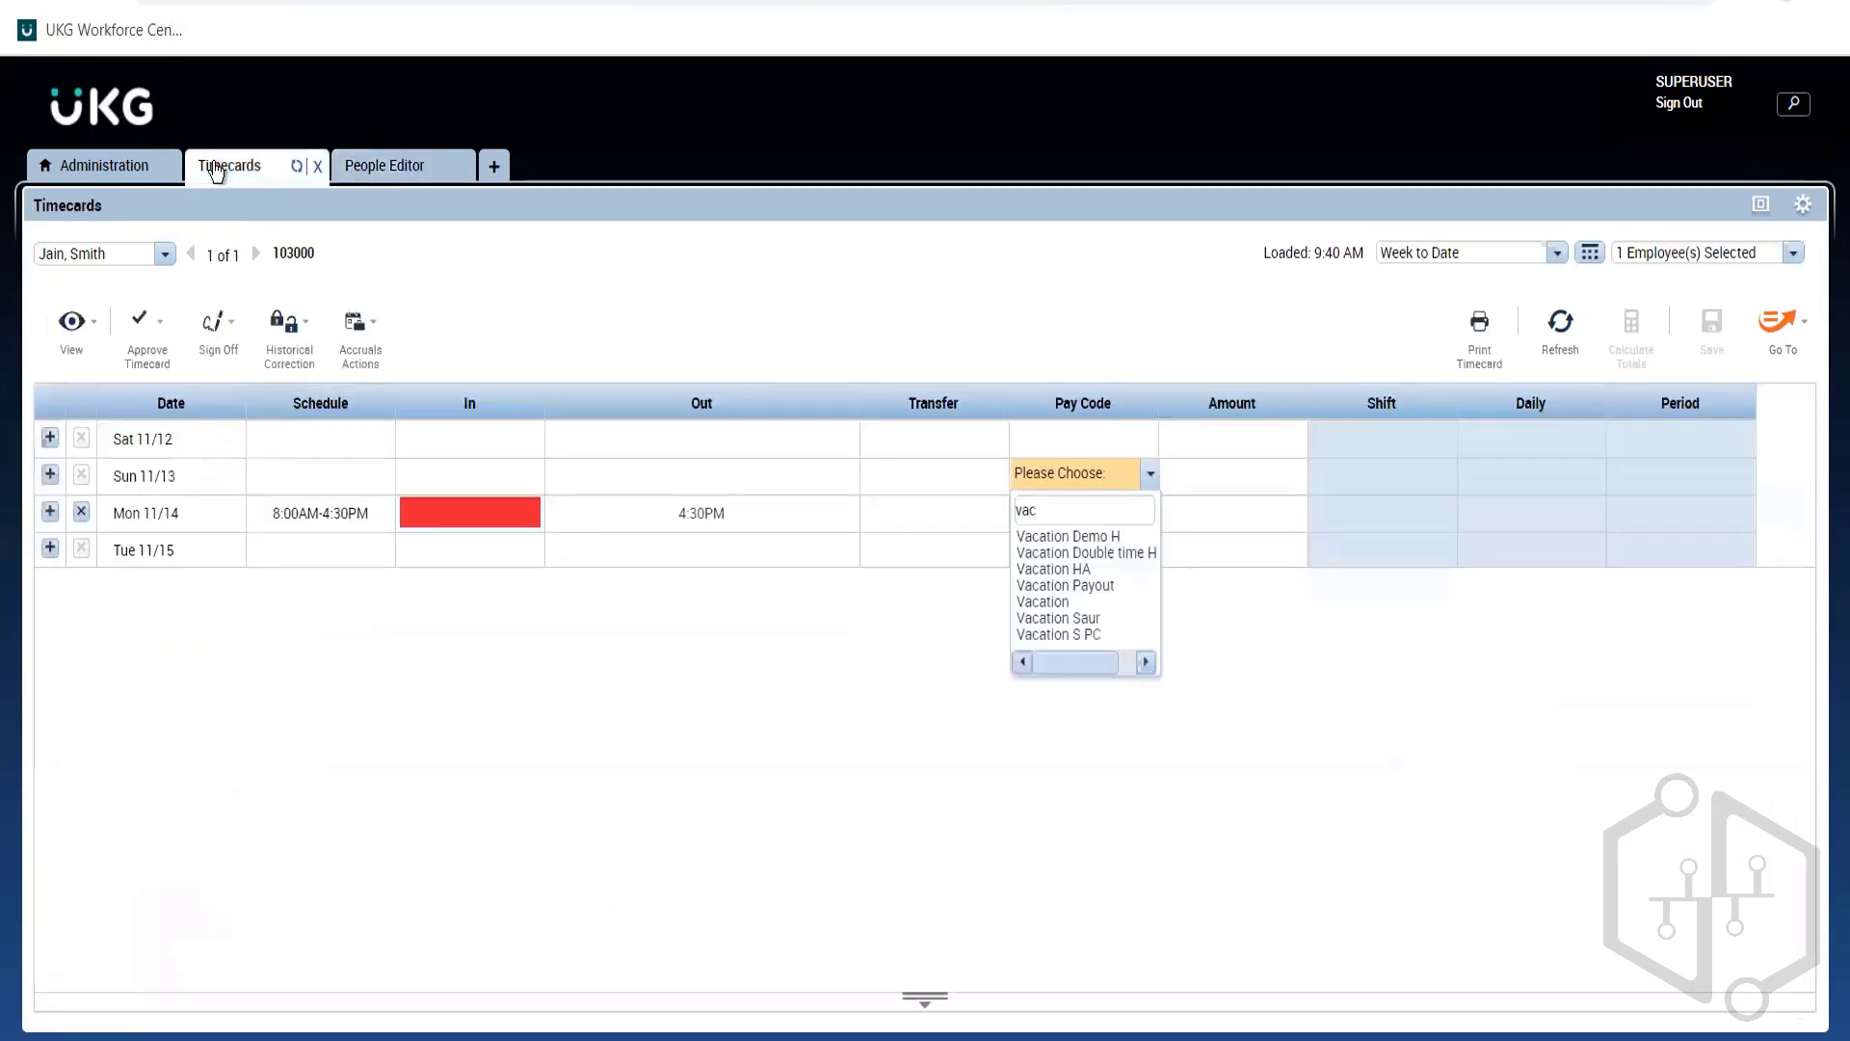
click(1482, 263)
click(1470, 277)
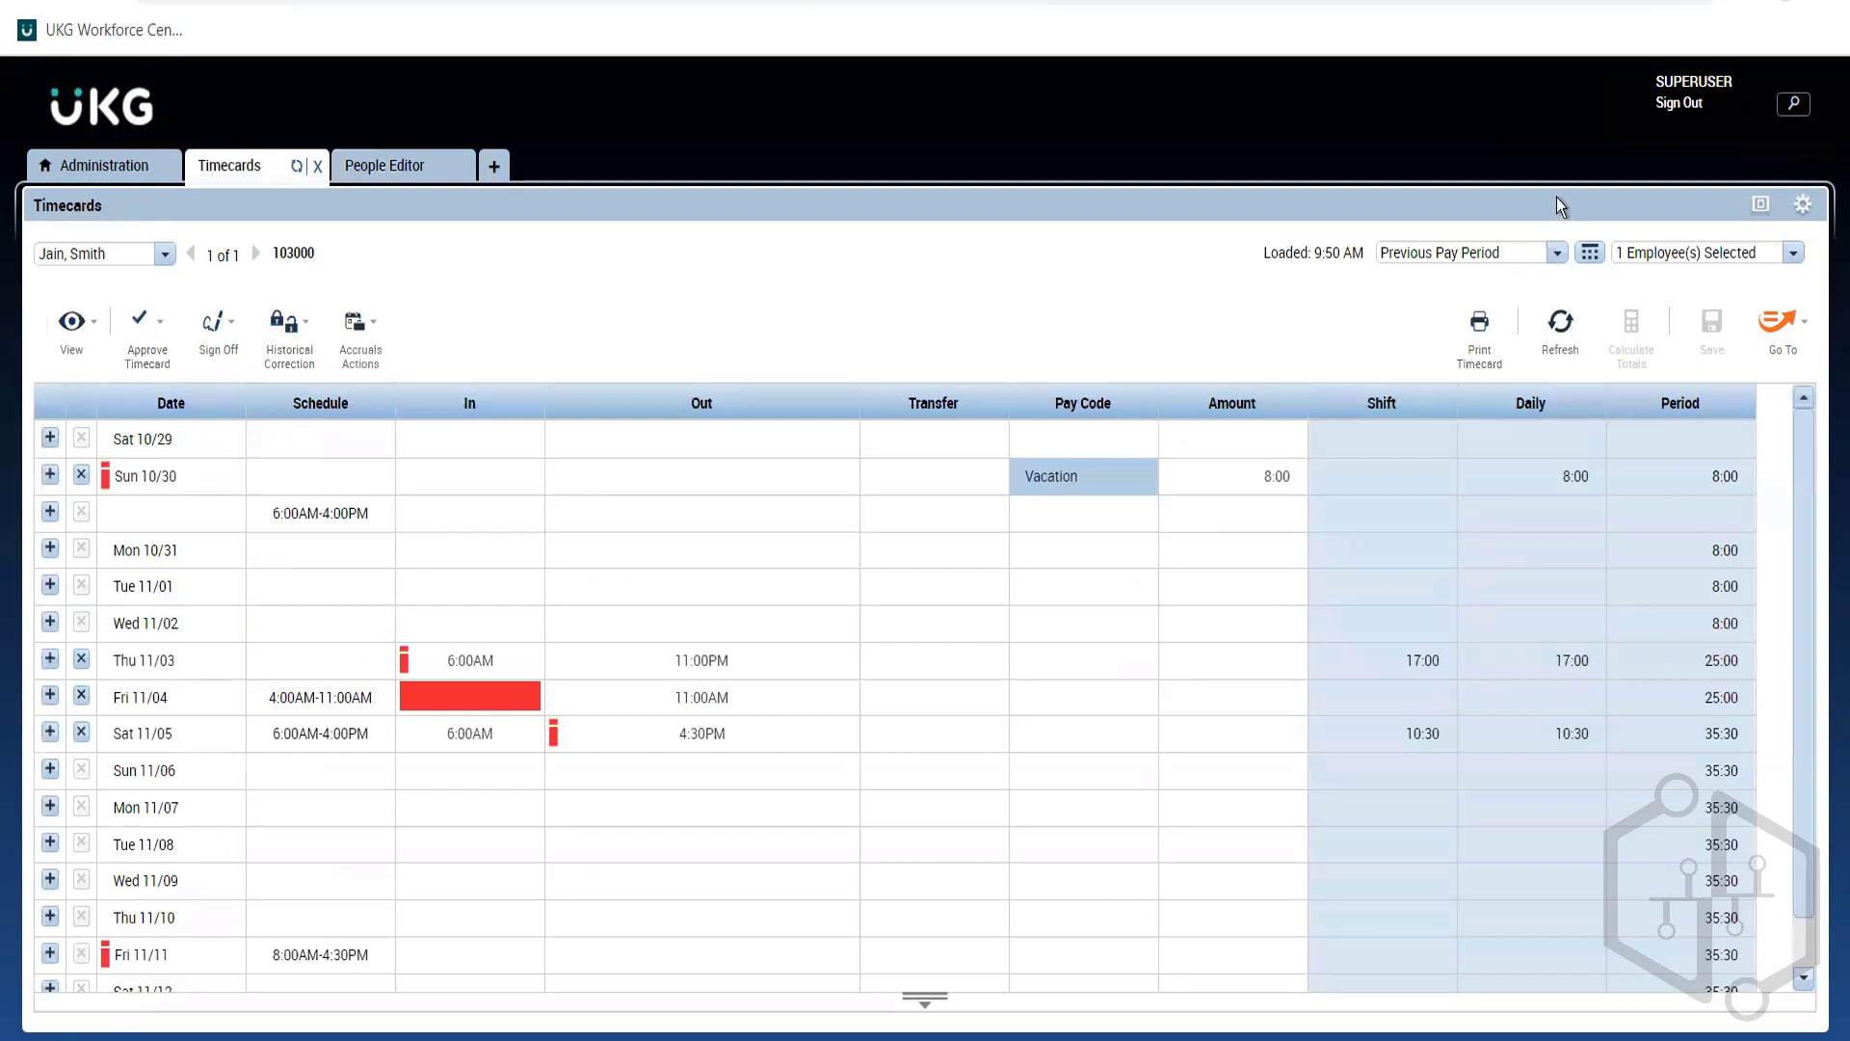
Load the timecard for the date range 9/04/2022 to 10/01/2022 and examine which days are signed off
click(1591, 253)
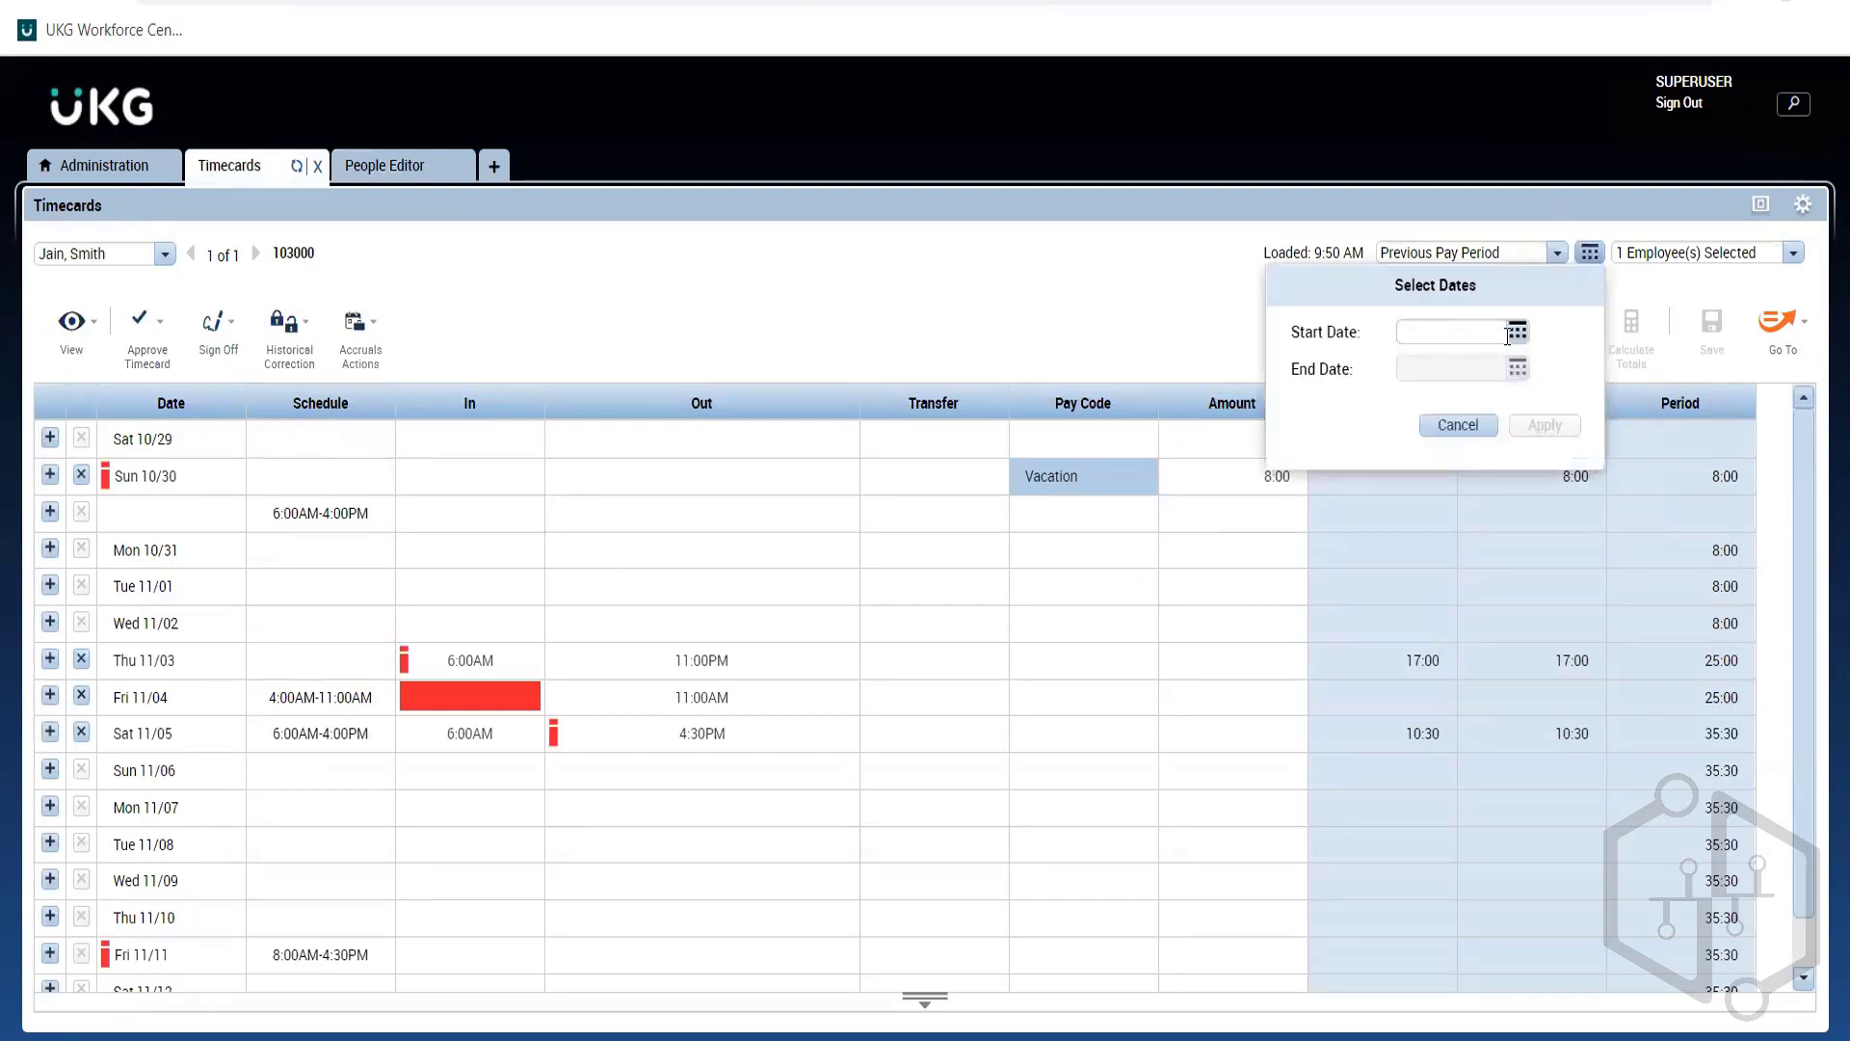
click(1518, 330)
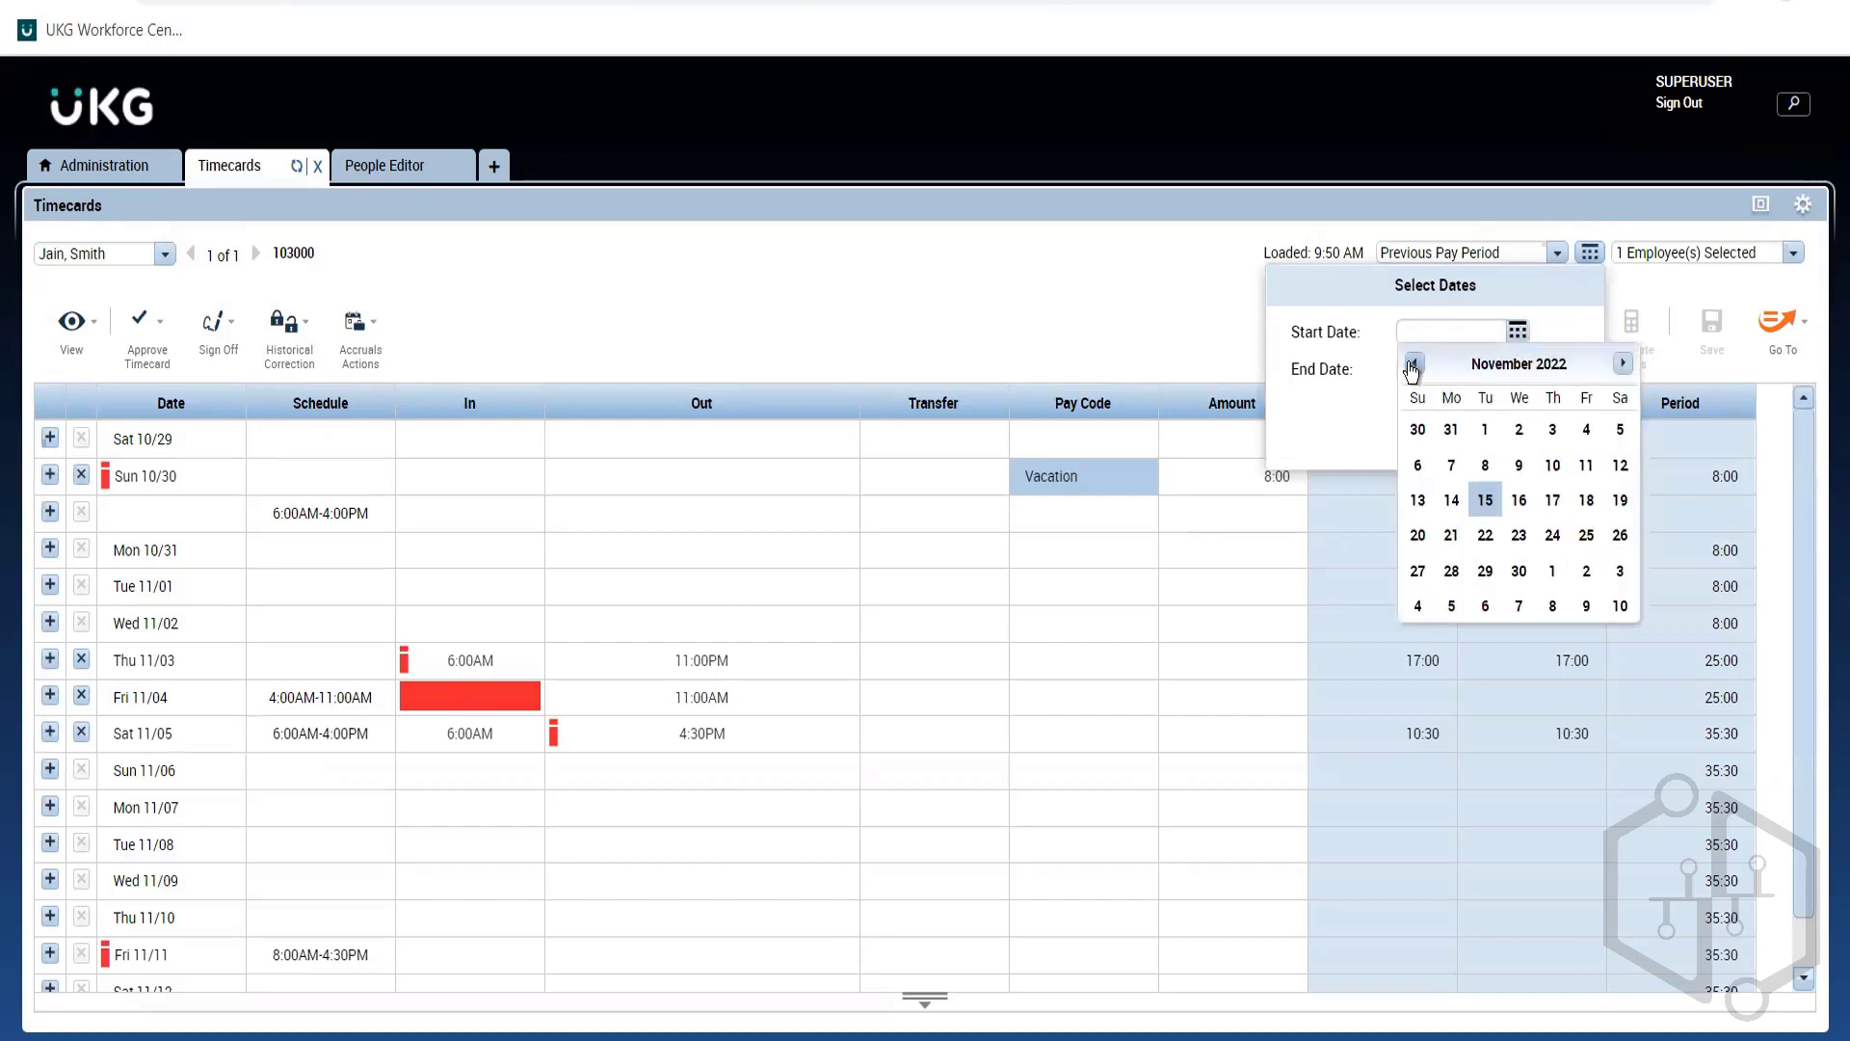
click(1414, 364)
click(1414, 364)
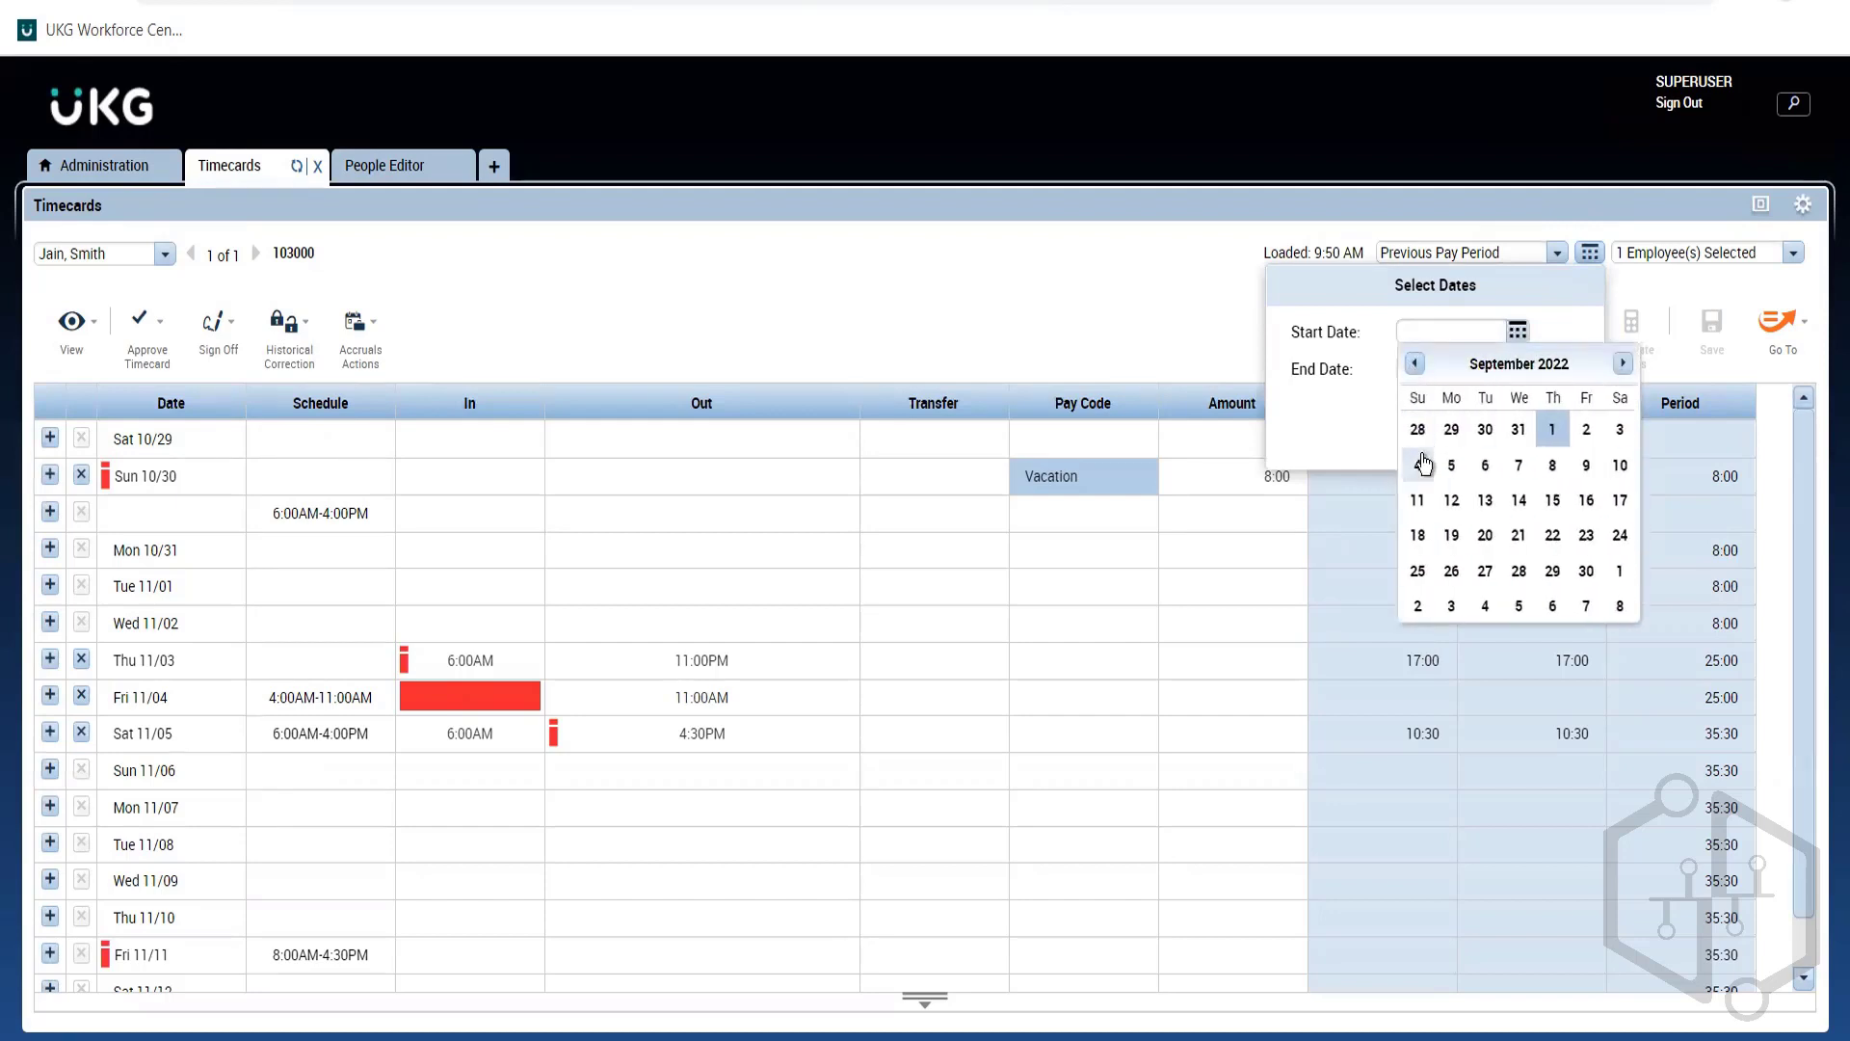
click(1423, 465)
click(1517, 370)
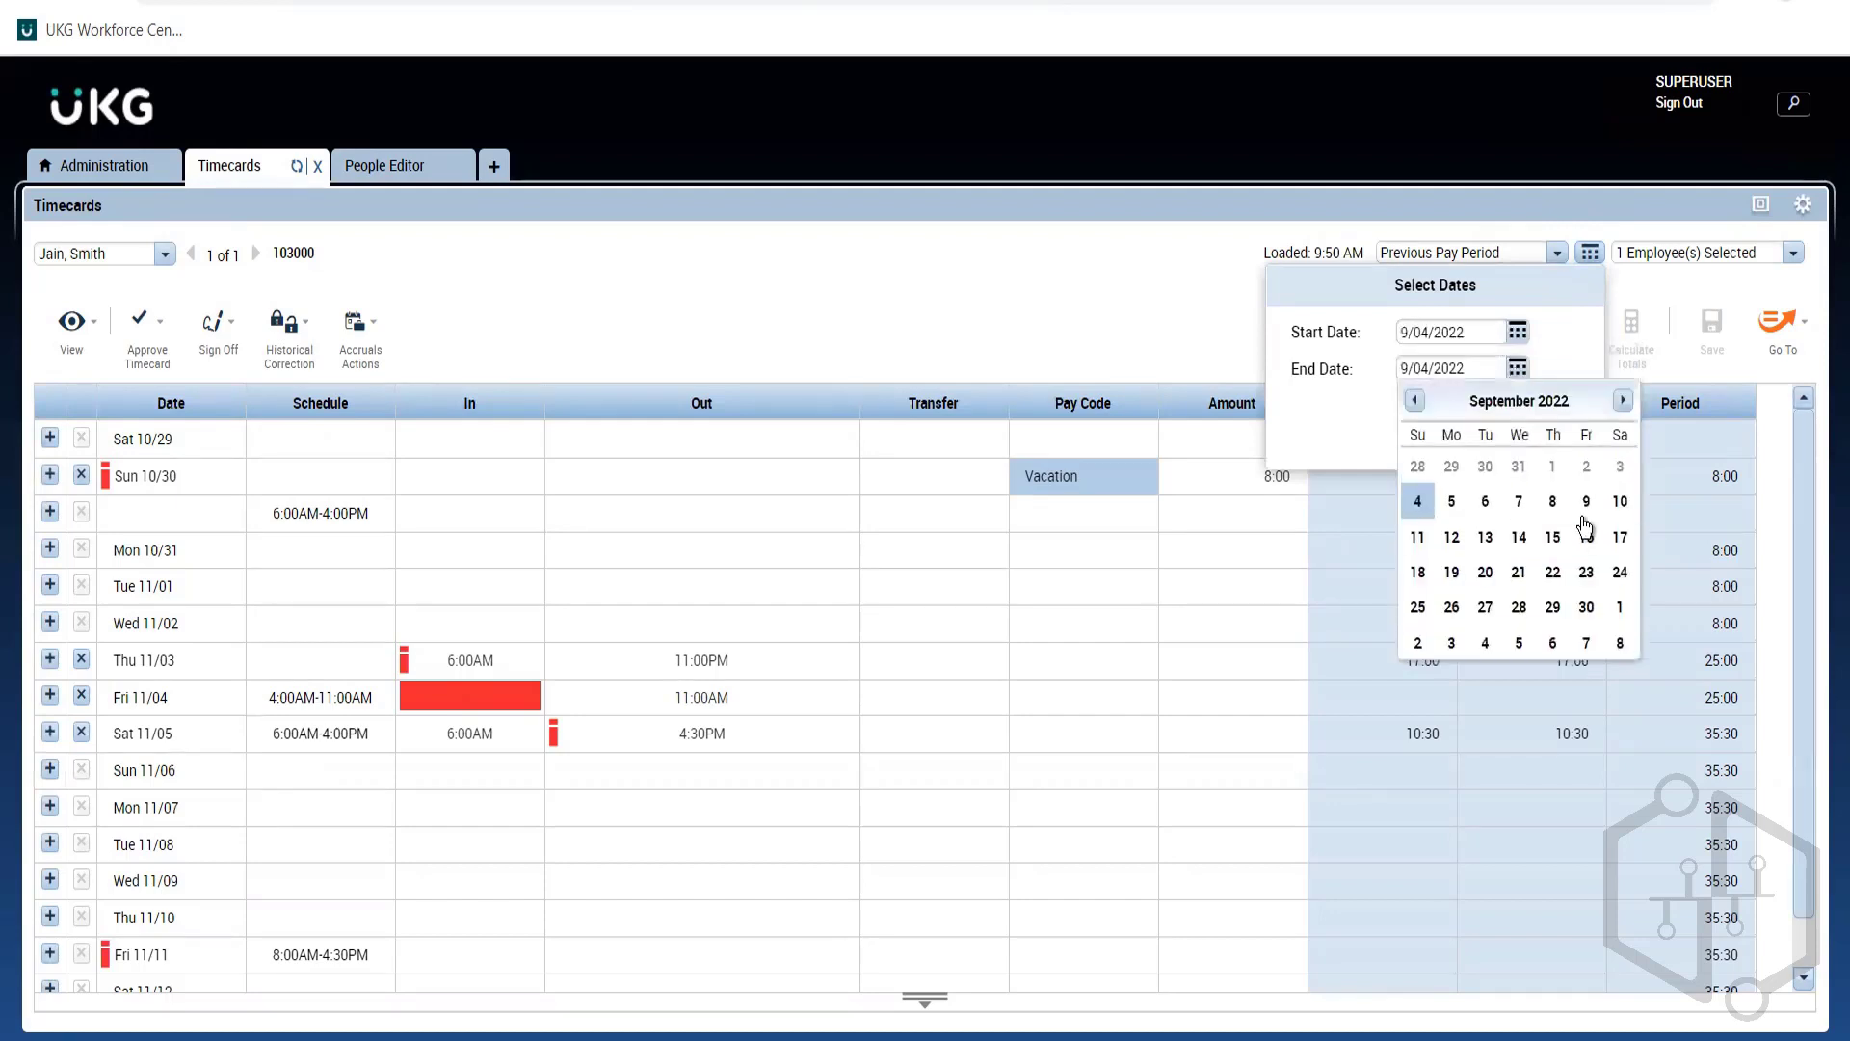
click(1620, 609)
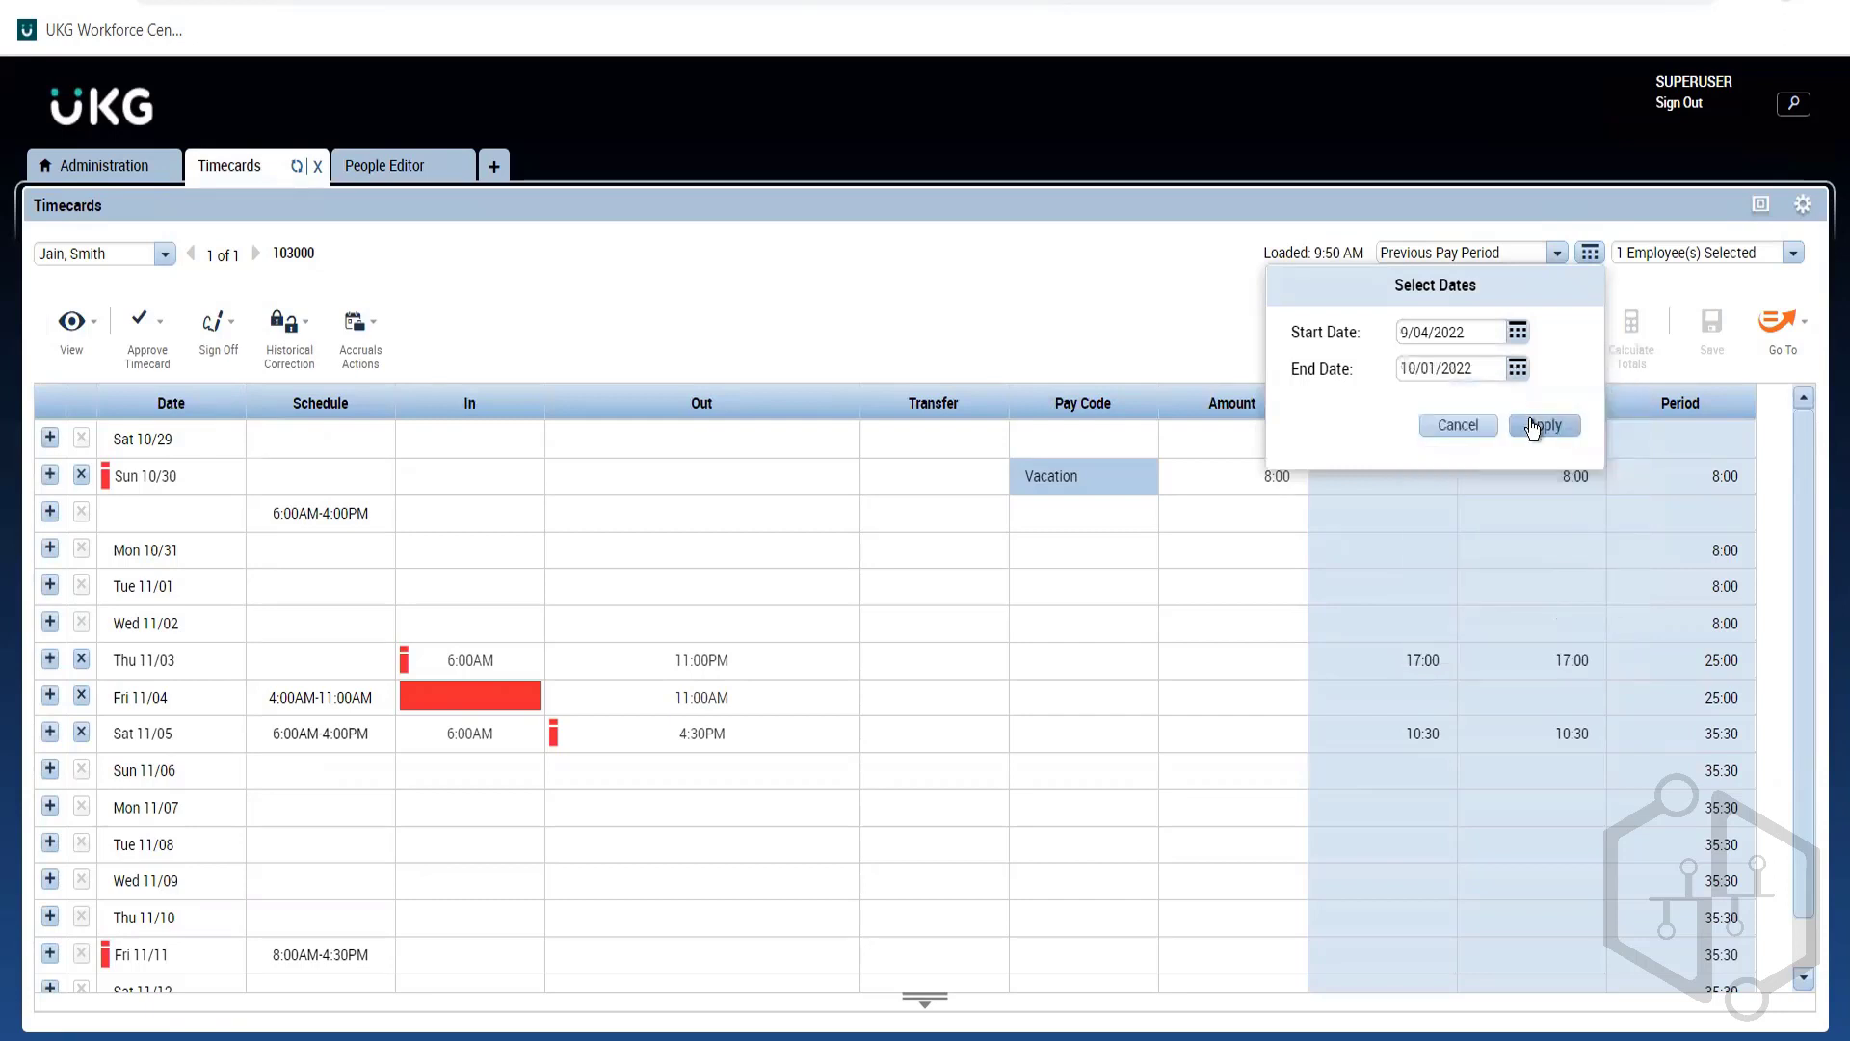
click(1542, 426)
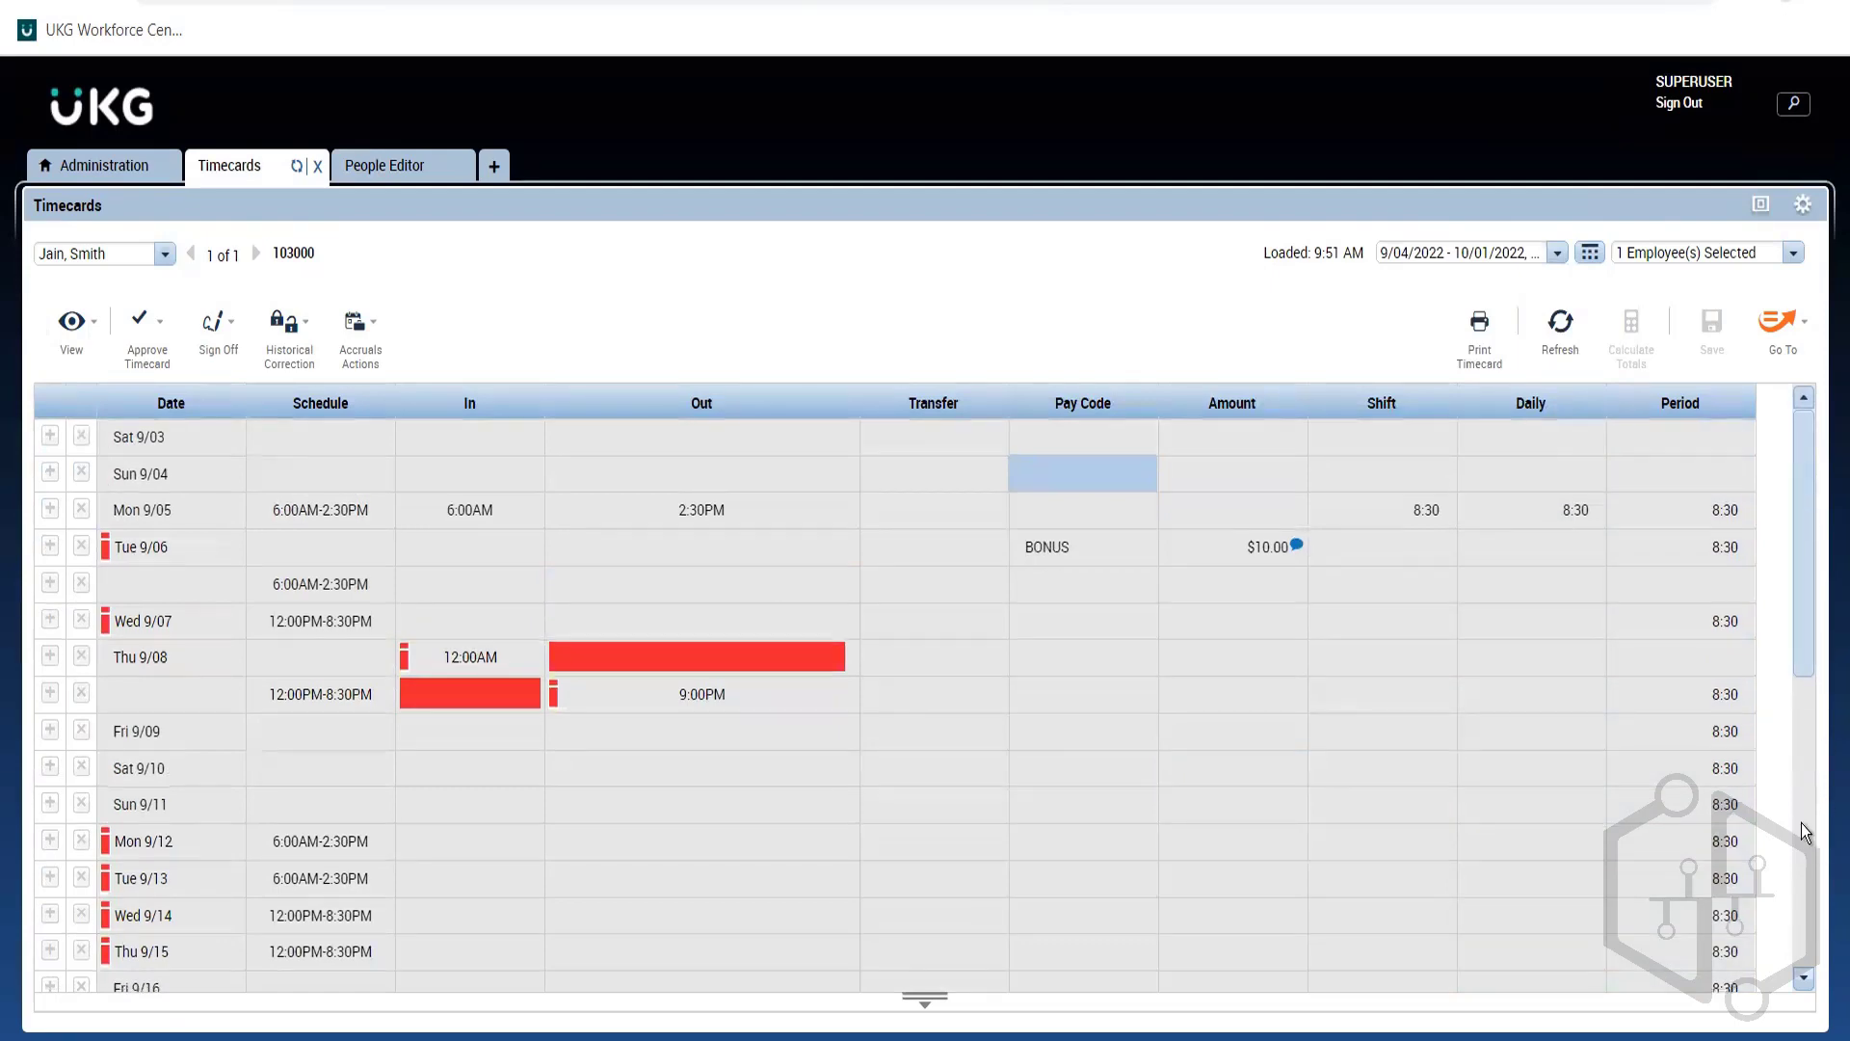
scroll(1801, 823, down, 5)
scroll(1790, 736, up, 1)
scroll(1790, 738, up, 4)
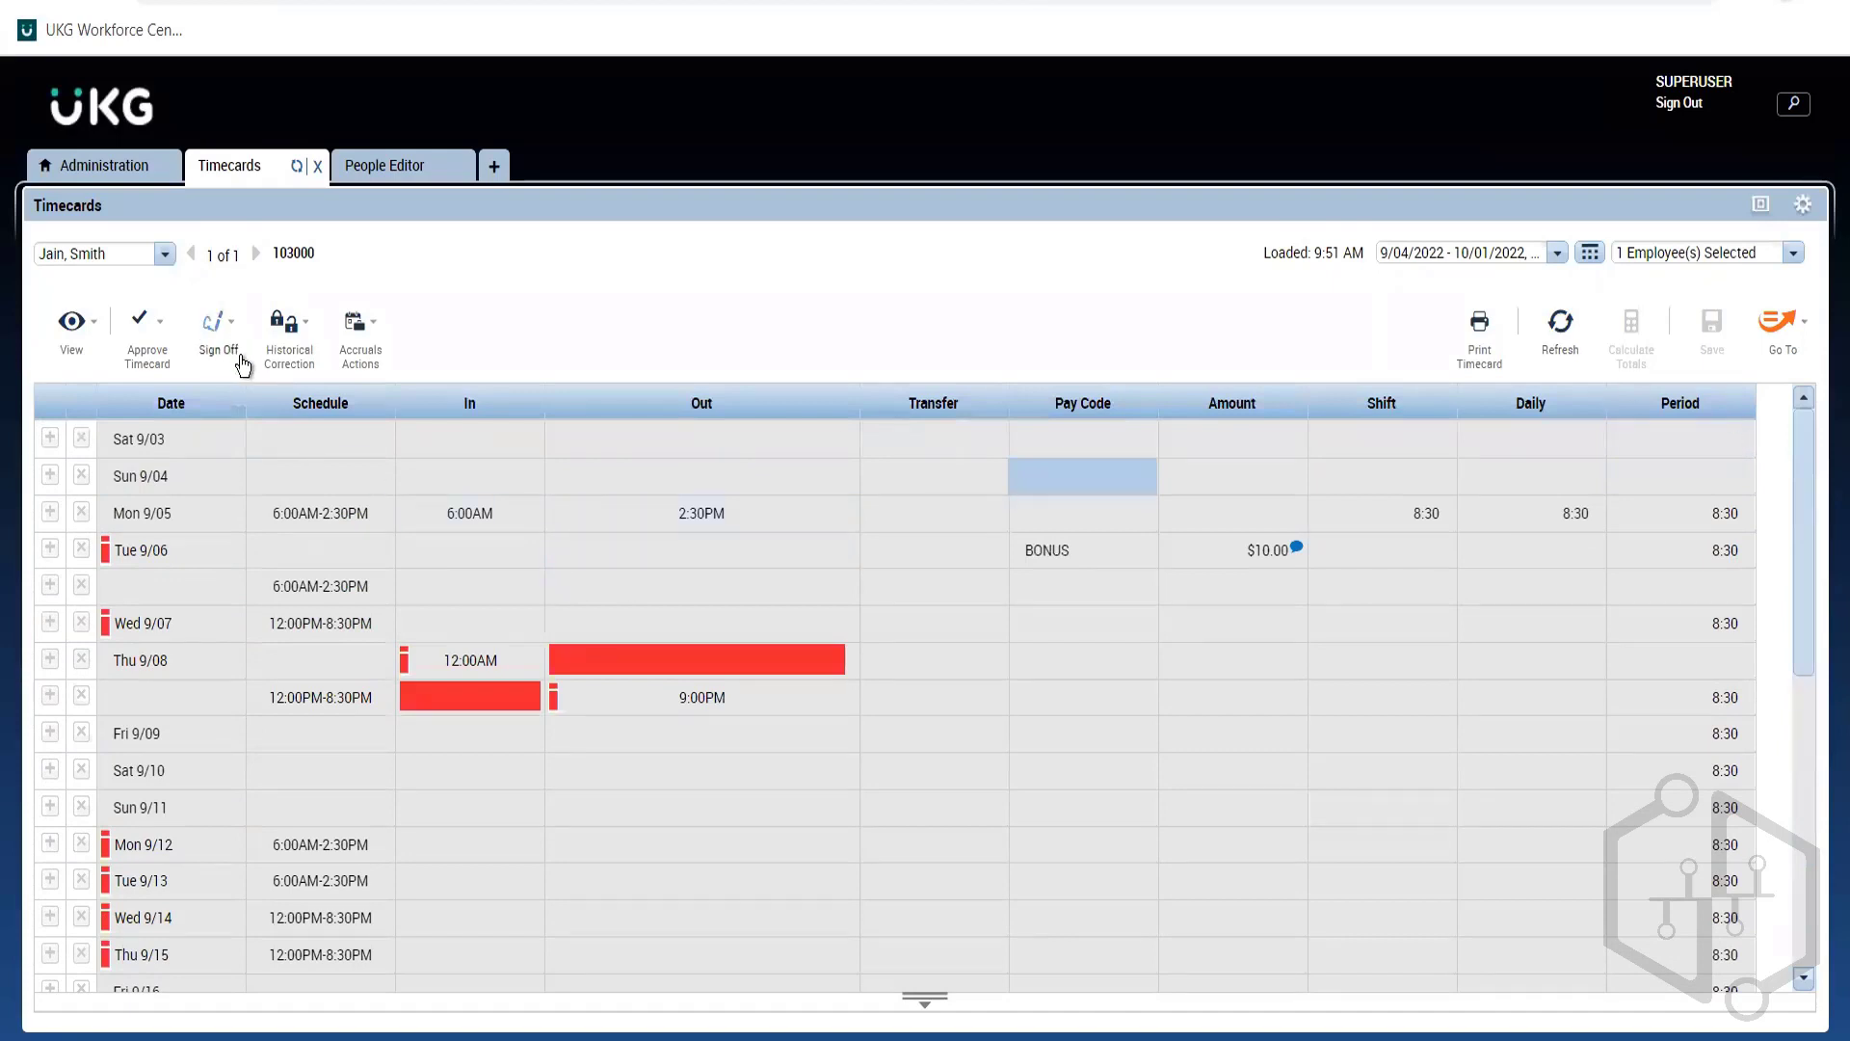
Remove the employee's timecard sign-offs one period at a time, from the period ending 10/22/2022 back through the one ending 3/26/2022
click(378, 174)
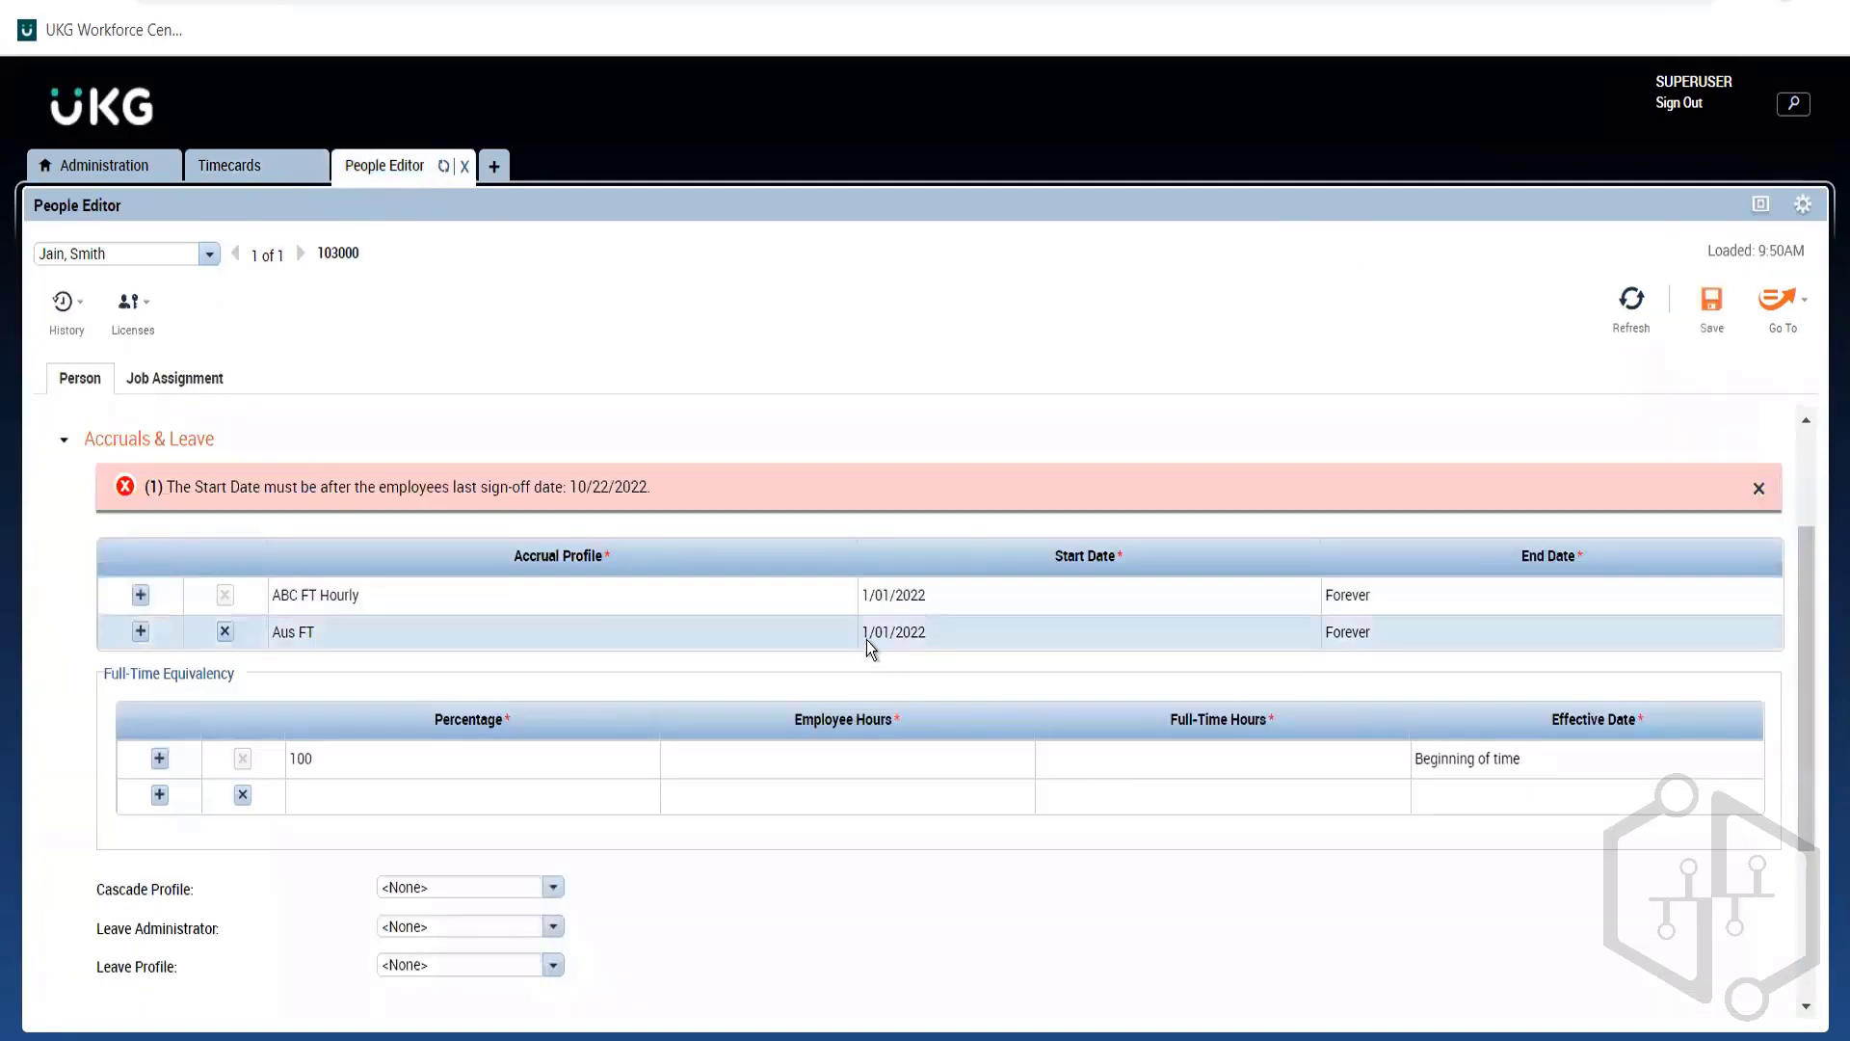
click(233, 170)
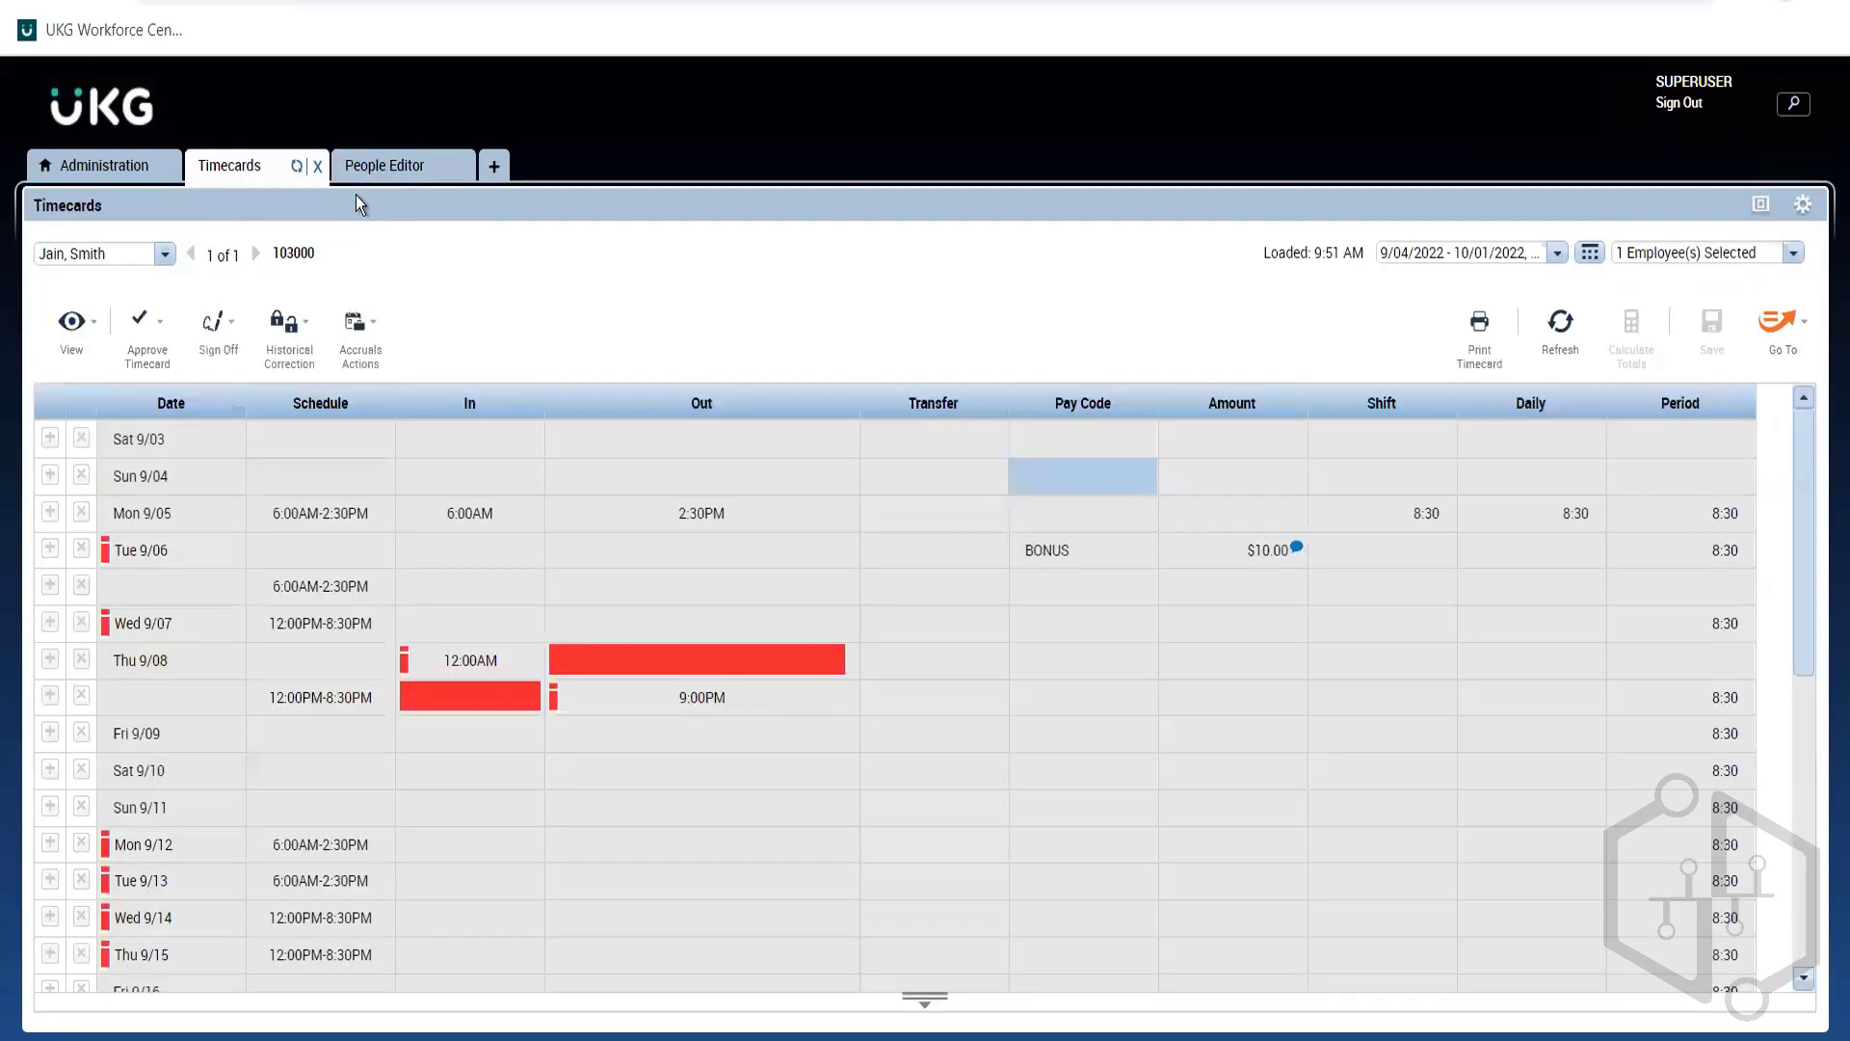
click(213, 353)
click(229, 427)
click(220, 395)
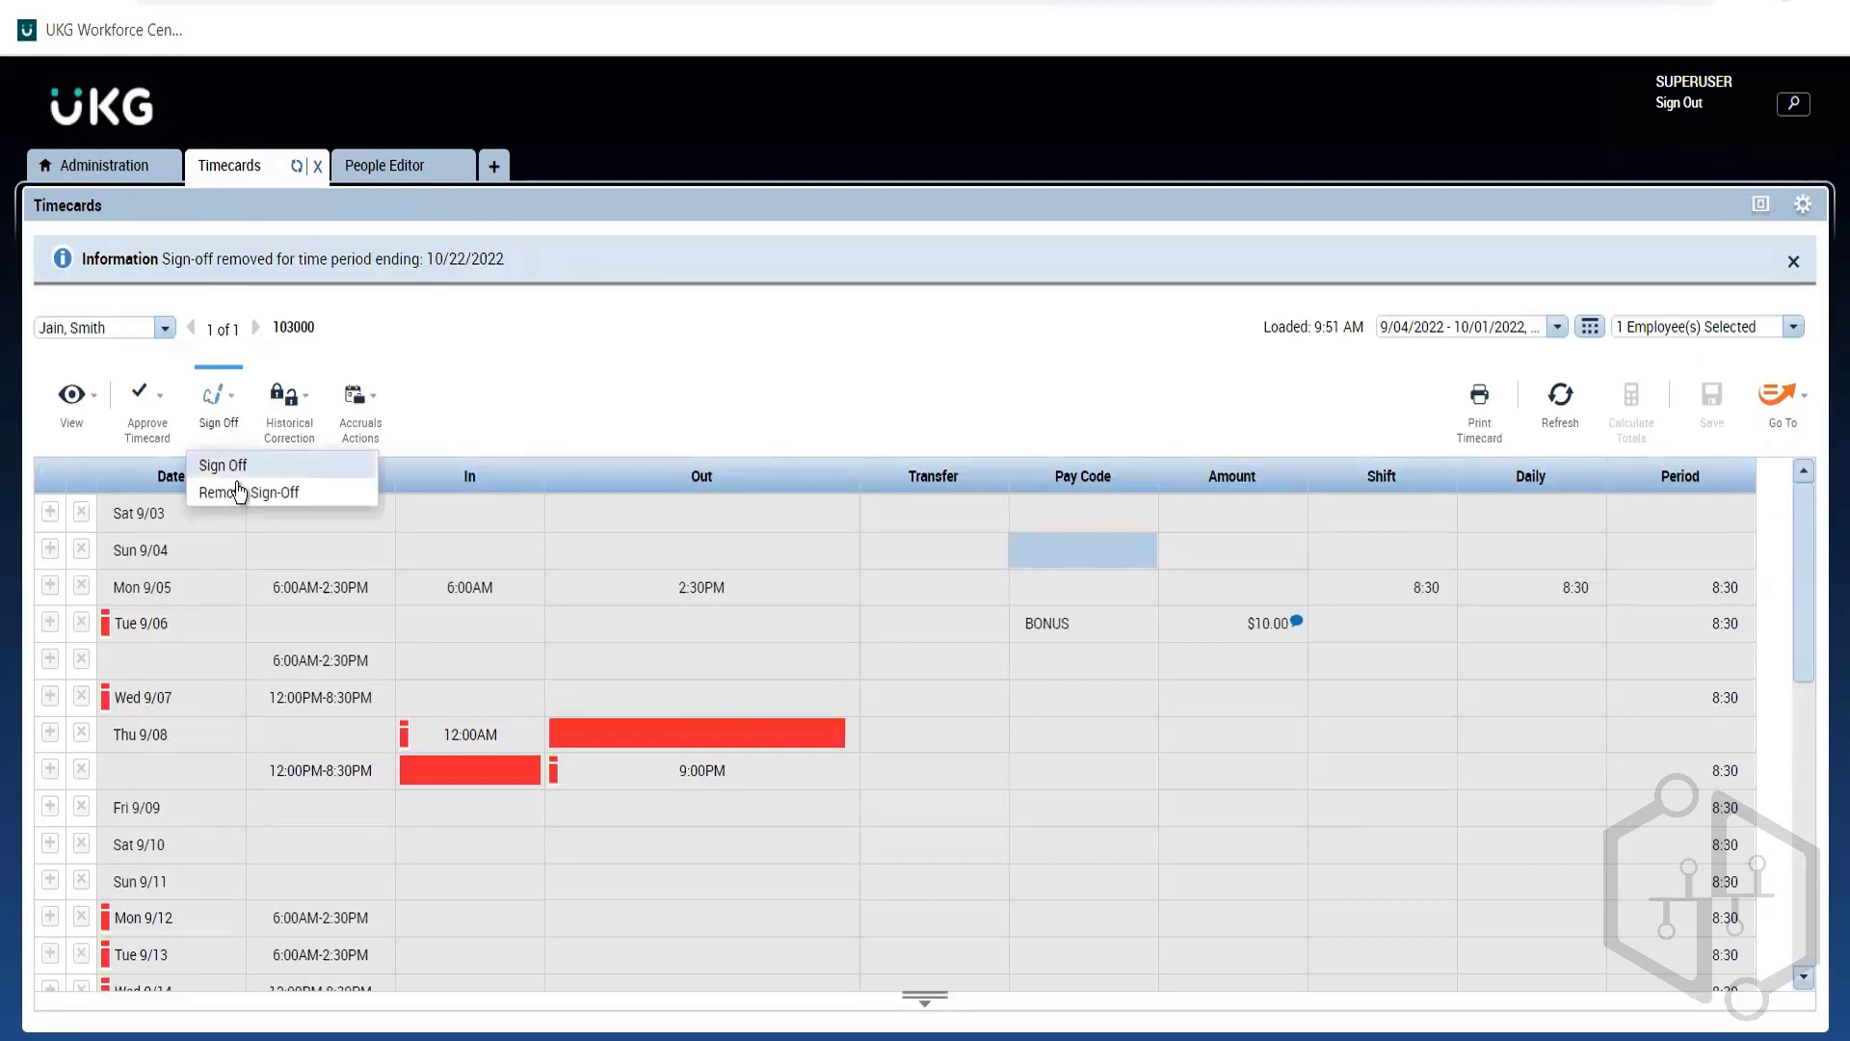
click(243, 493)
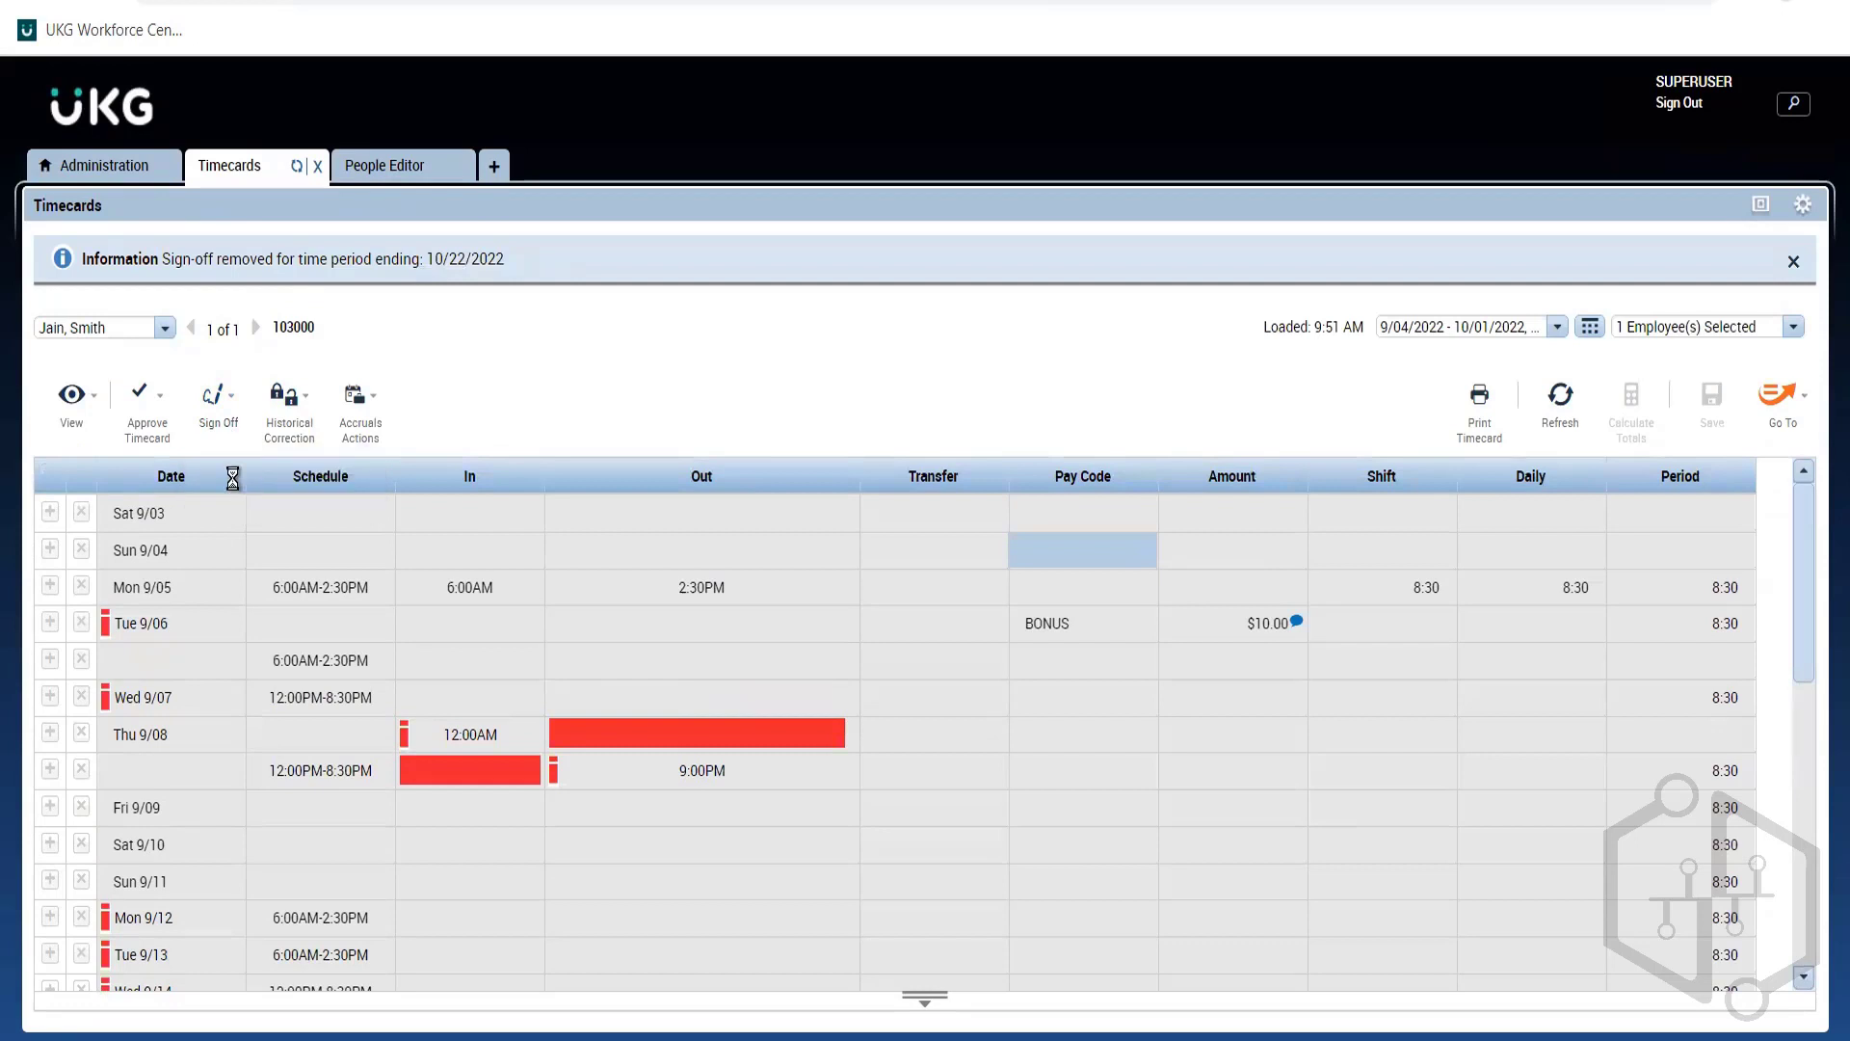
click(214, 412)
click(258, 493)
click(221, 400)
click(242, 492)
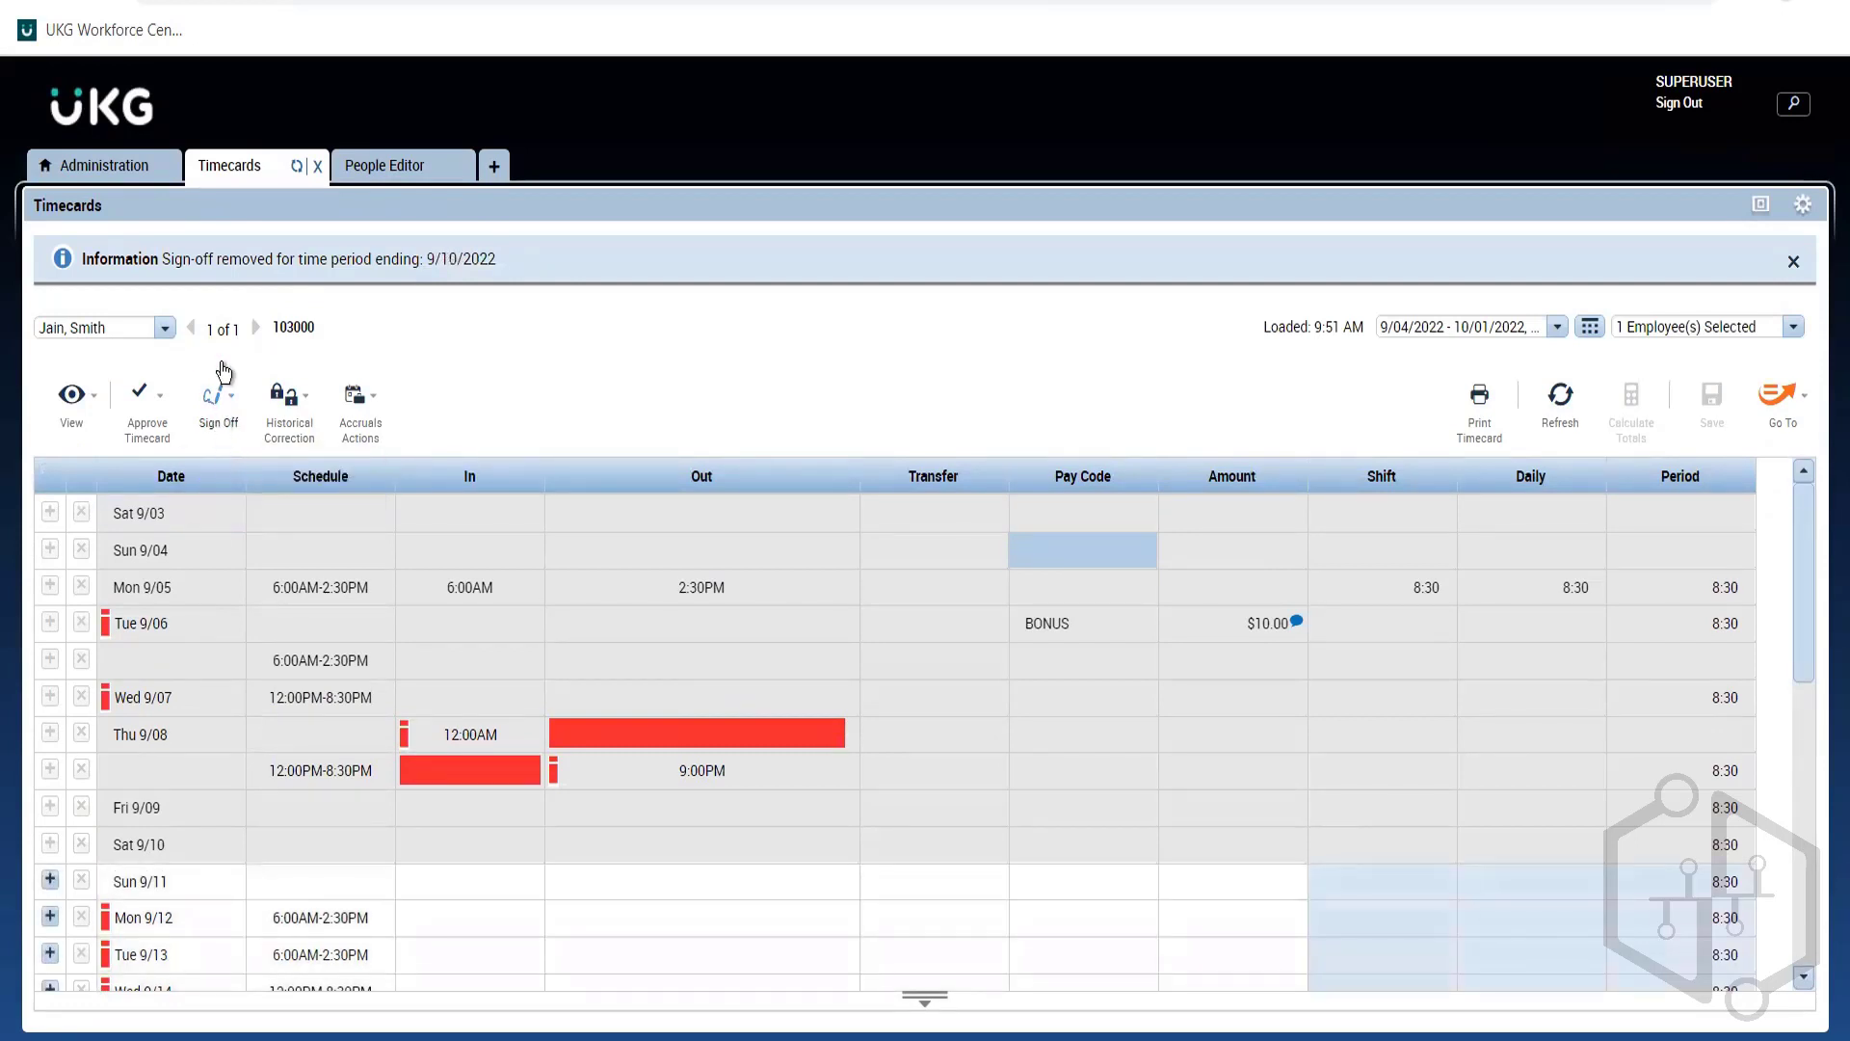
click(216, 399)
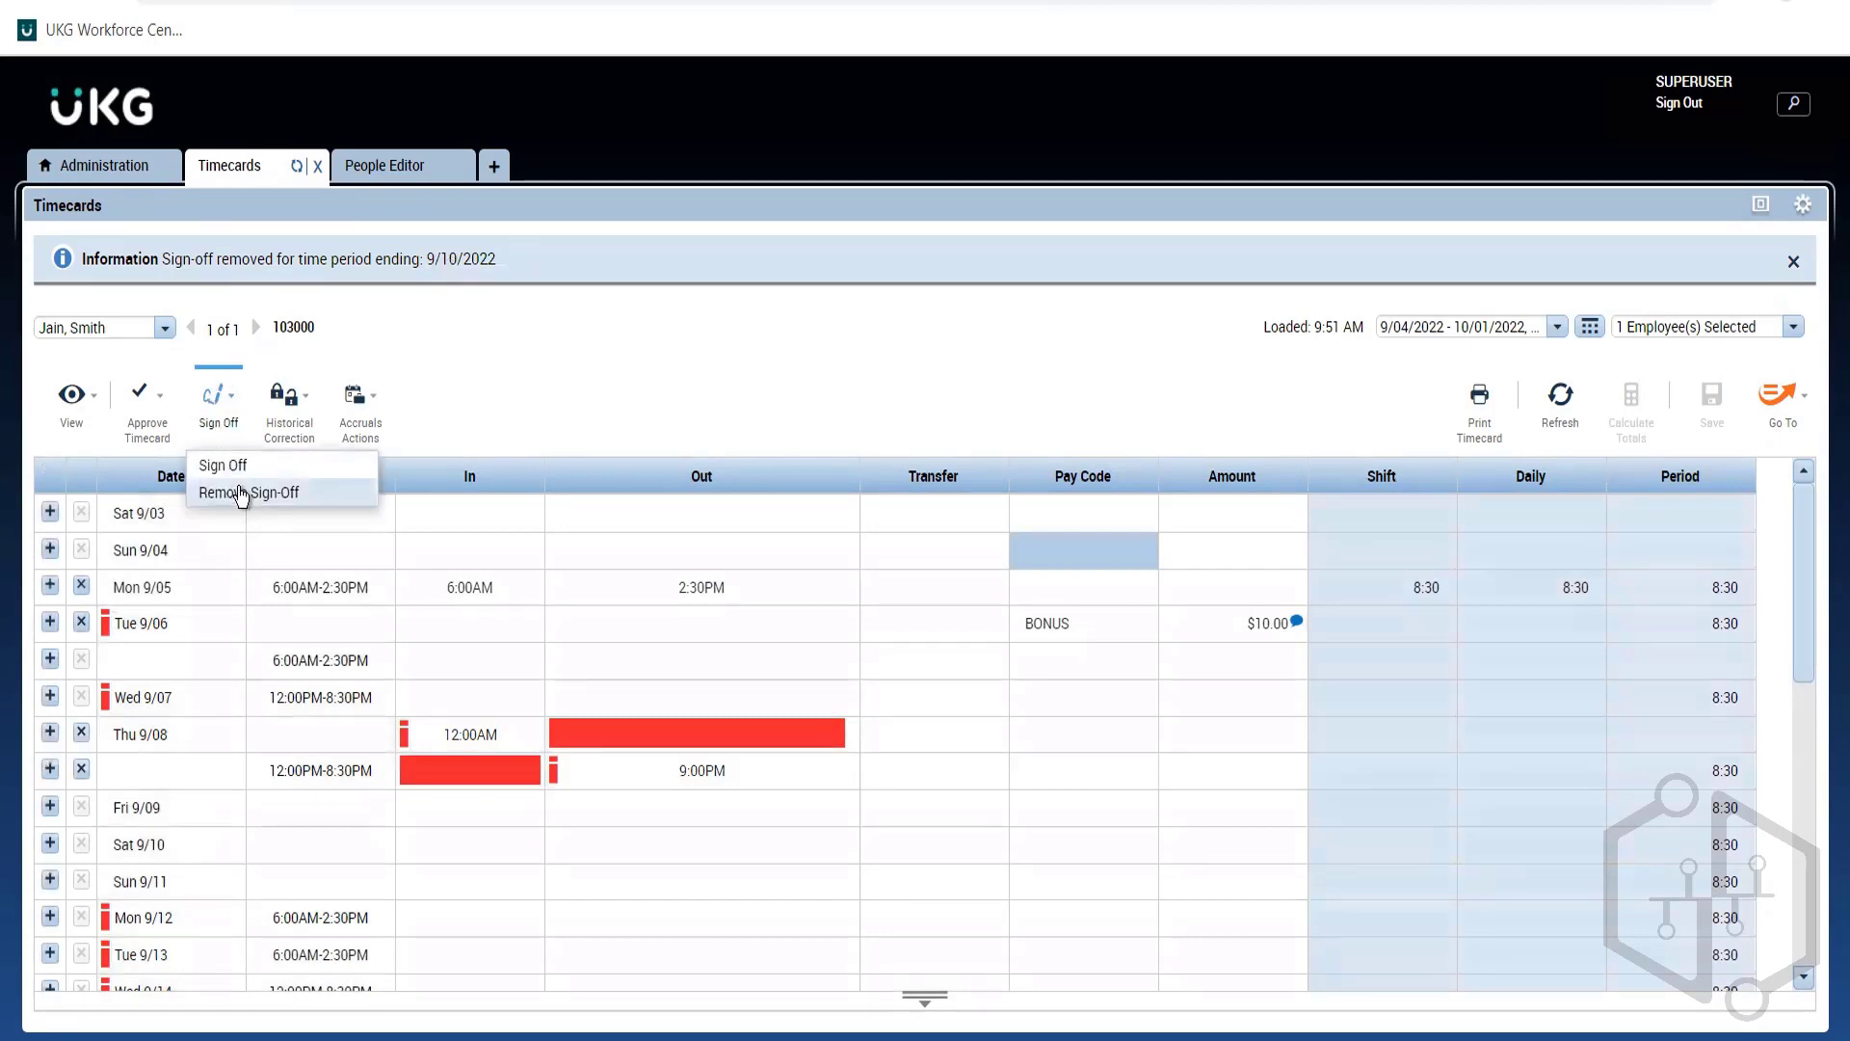
mouse_move(240, 491)
mouse_down()
mouse_move(242, 405)
mouse_move(224, 409)
mouse_move(259, 491)
mouse_up()
click(221, 407)
click(262, 494)
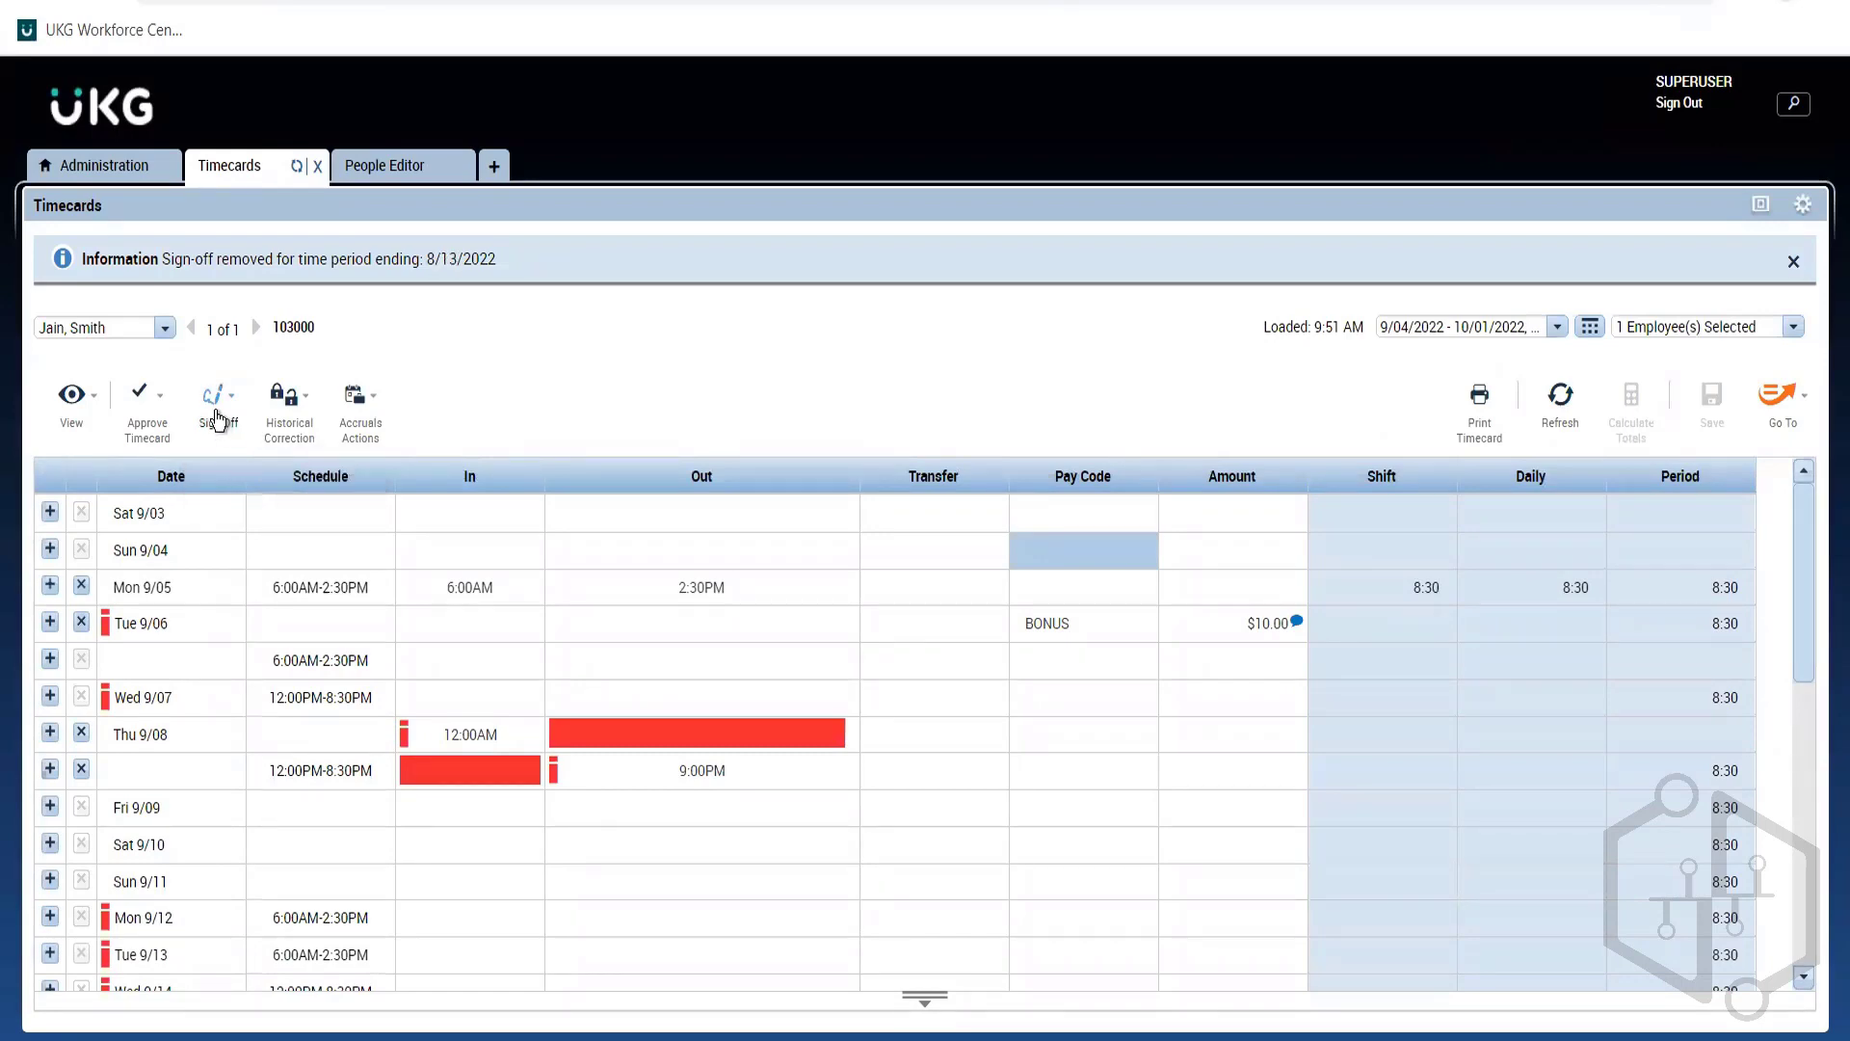
click(218, 421)
click(249, 493)
click(216, 410)
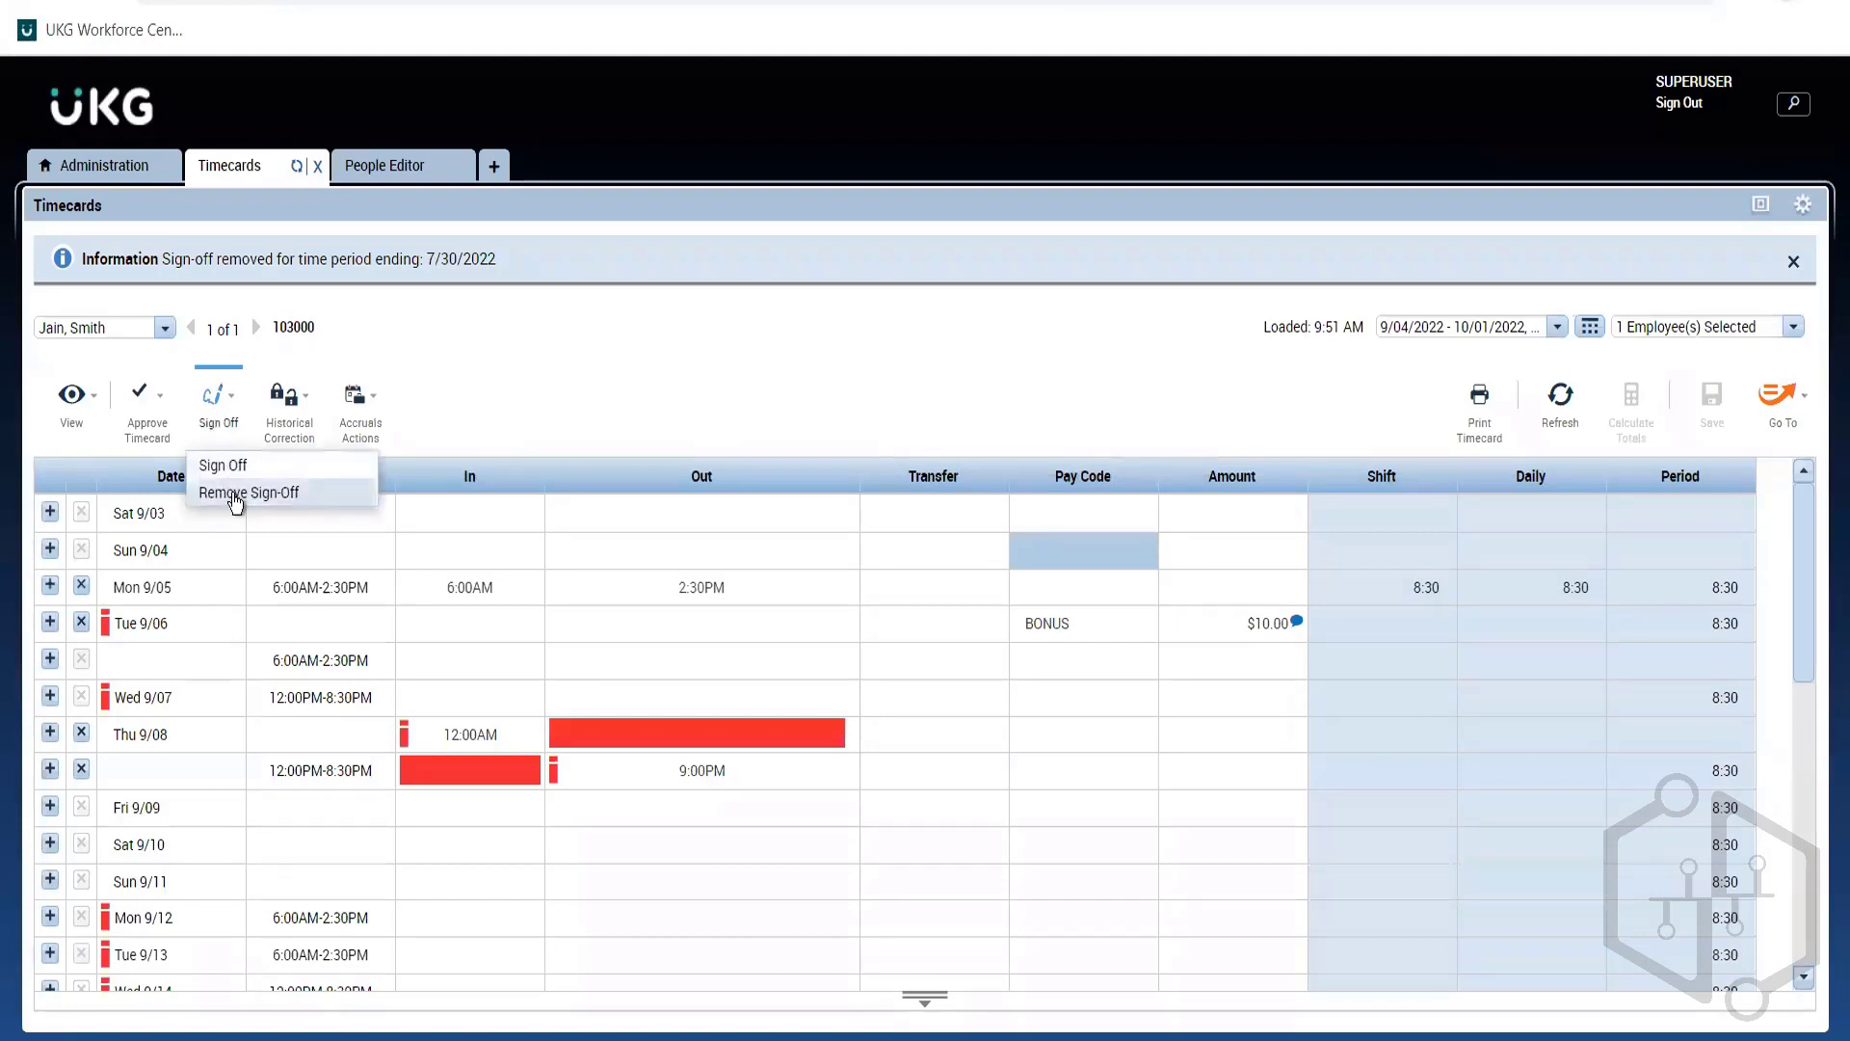
click(234, 496)
click(213, 409)
click(251, 497)
click(227, 417)
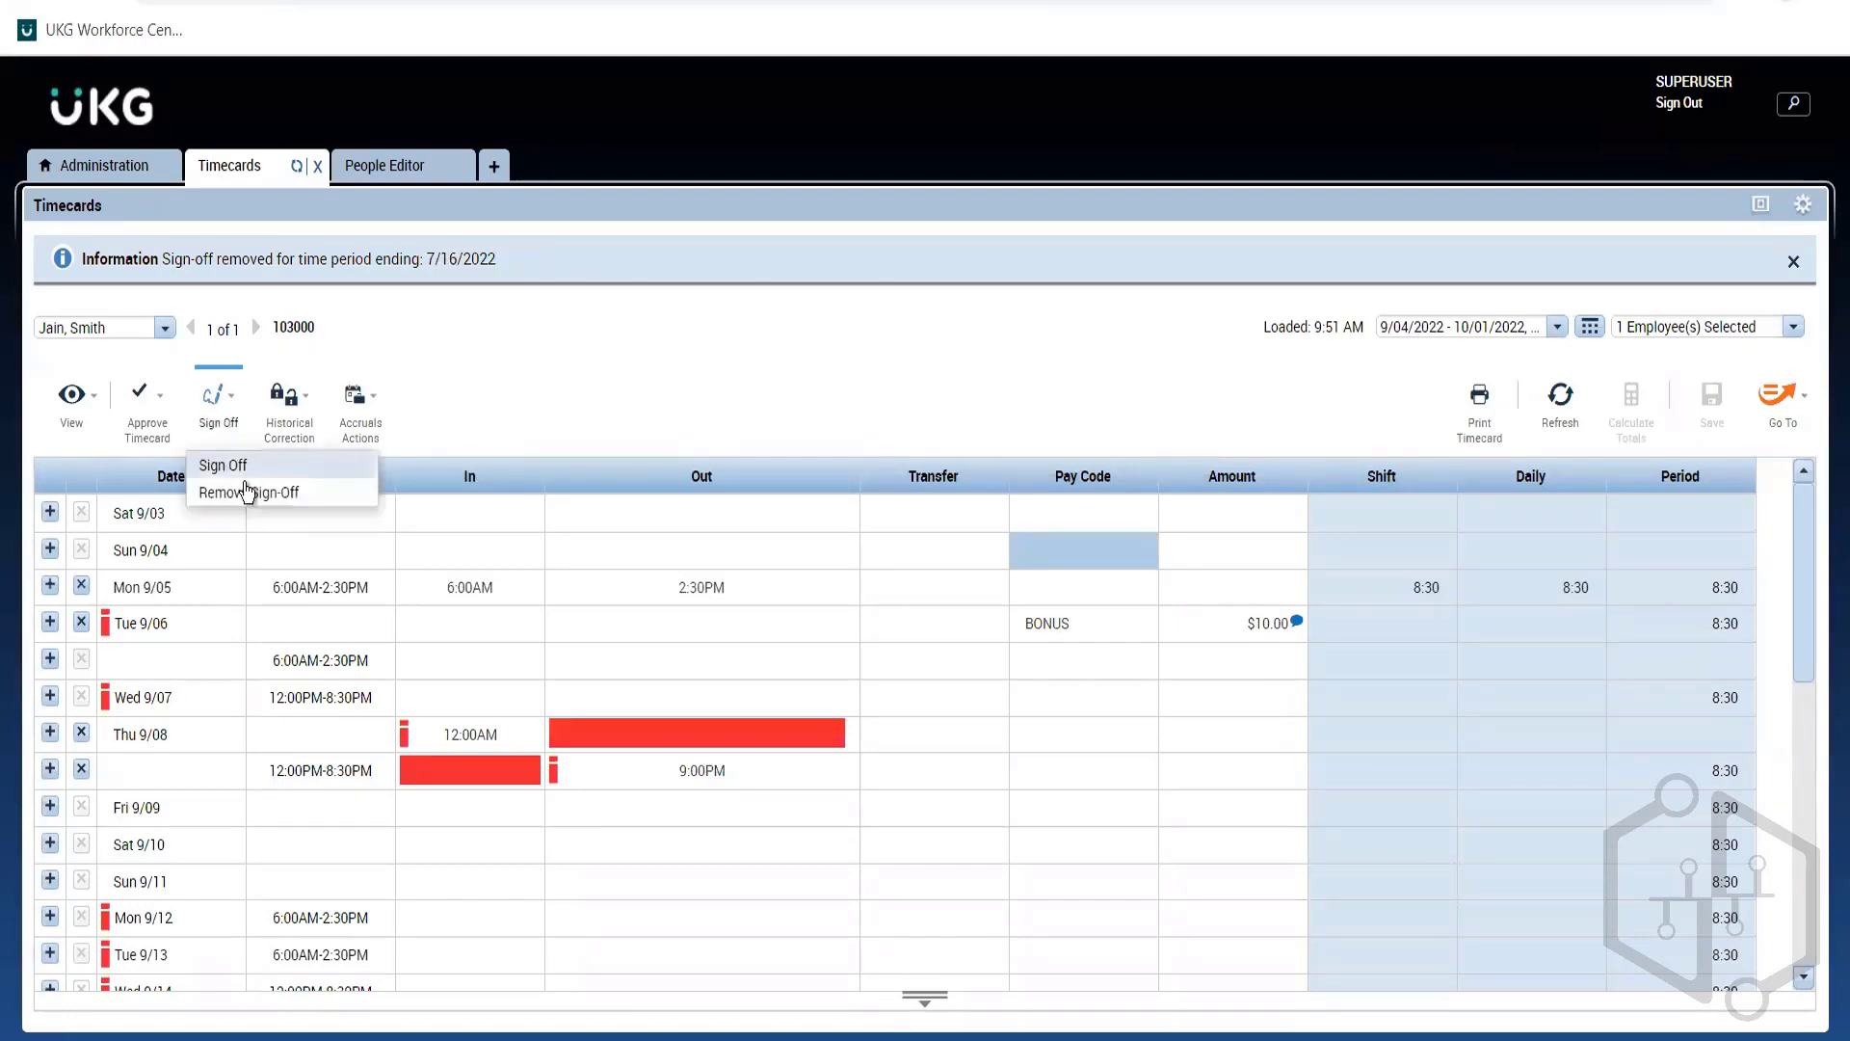
click(253, 493)
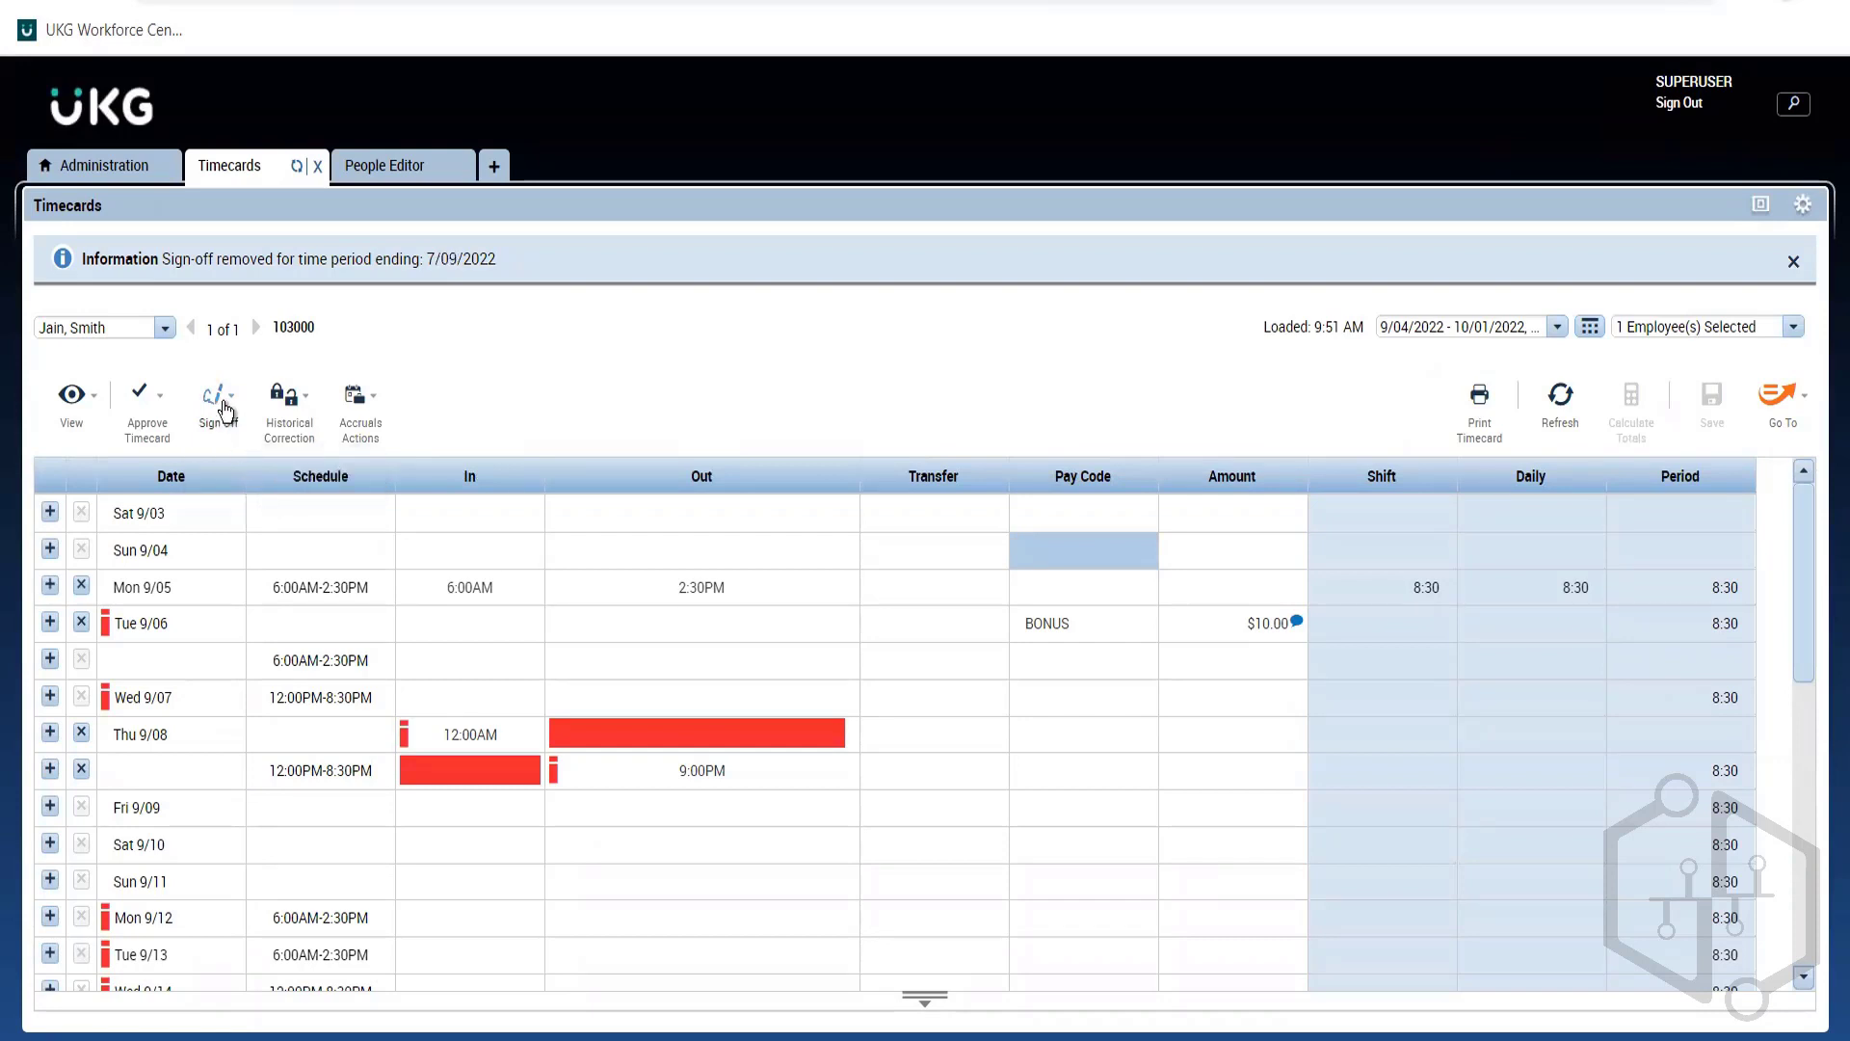
click(225, 412)
click(254, 493)
click(228, 432)
click(260, 493)
click(225, 412)
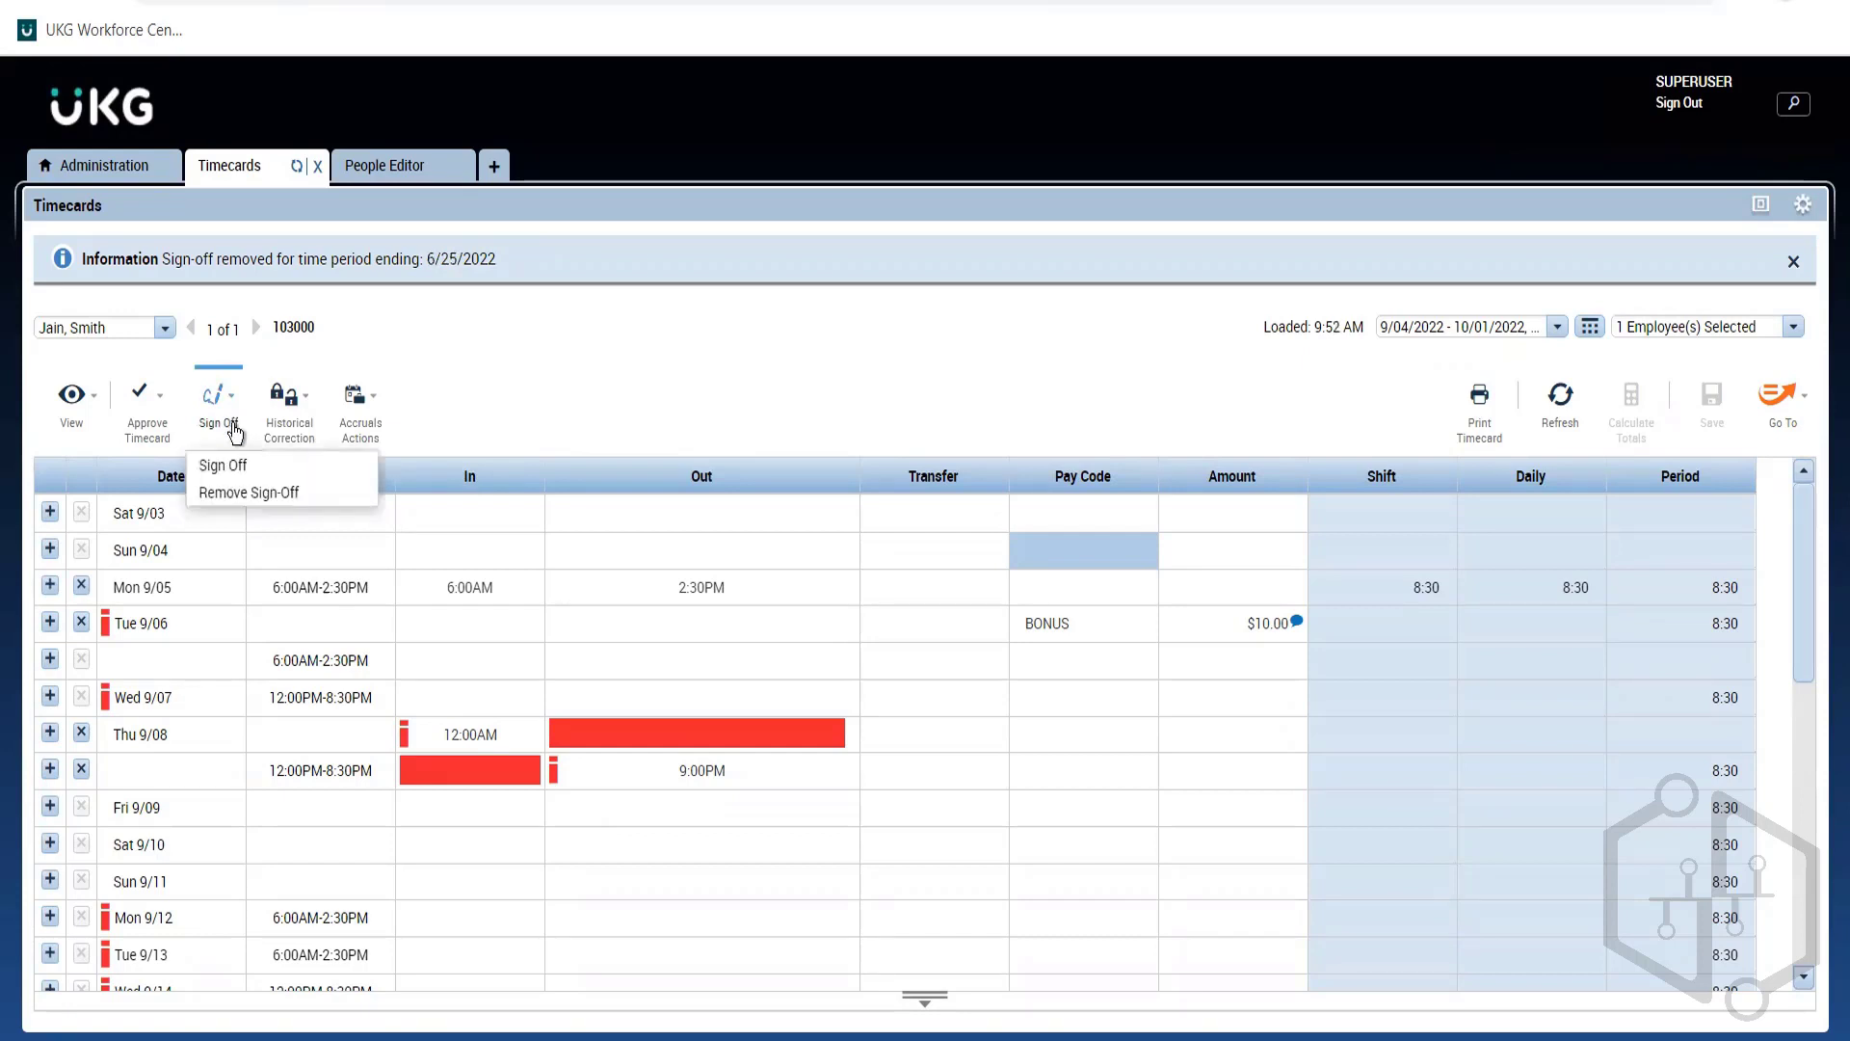
click(255, 493)
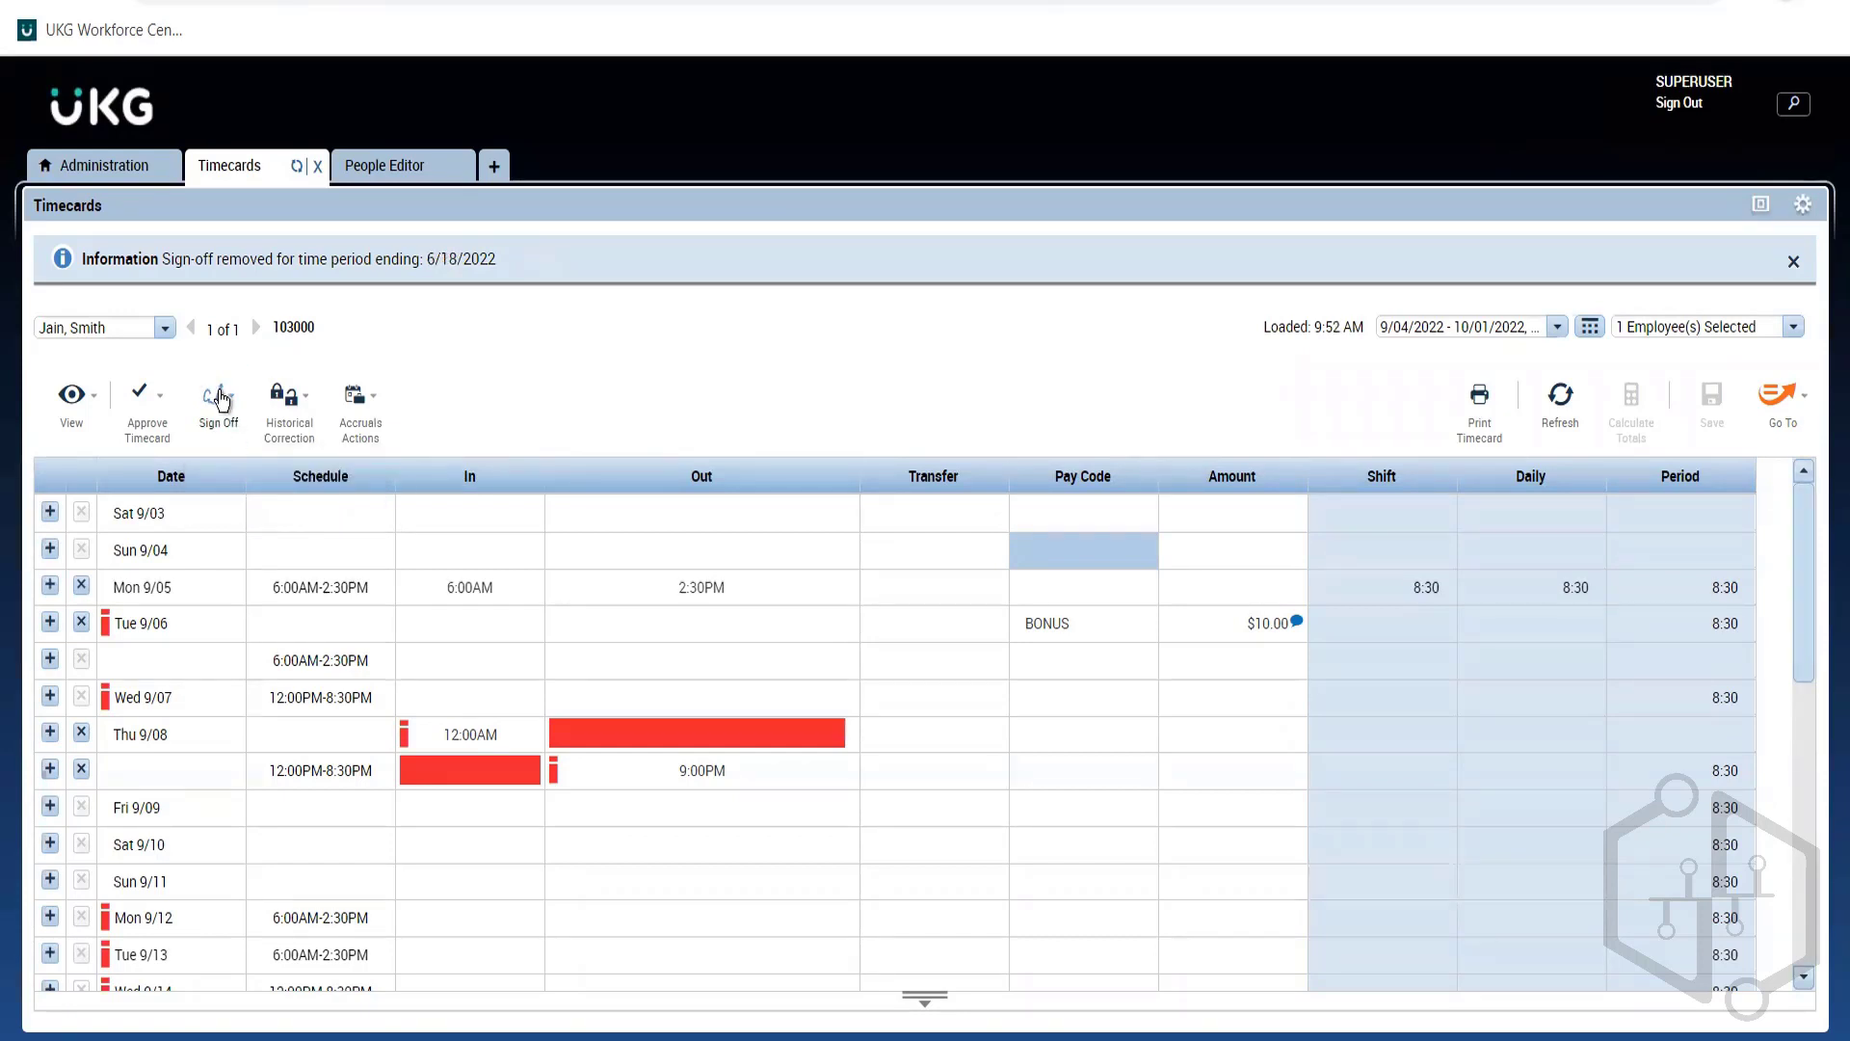
click(221, 400)
click(255, 493)
click(234, 424)
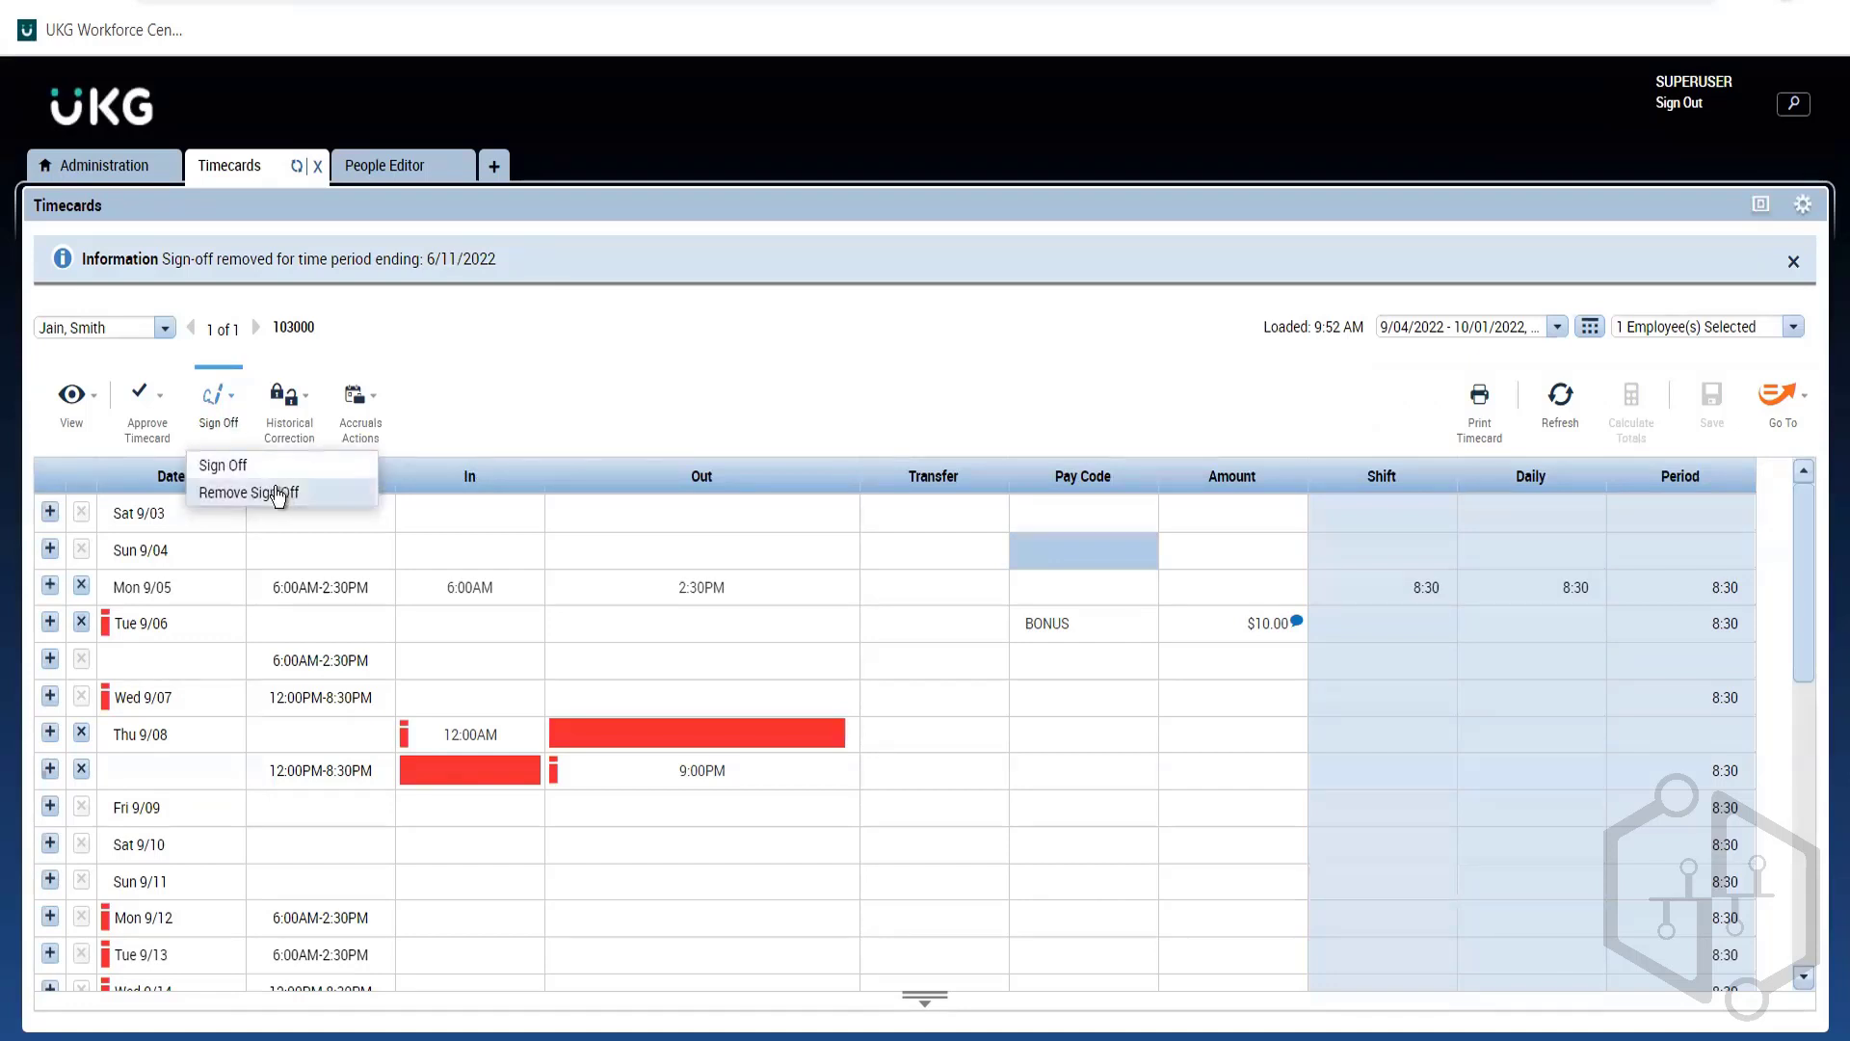
click(228, 408)
click(246, 492)
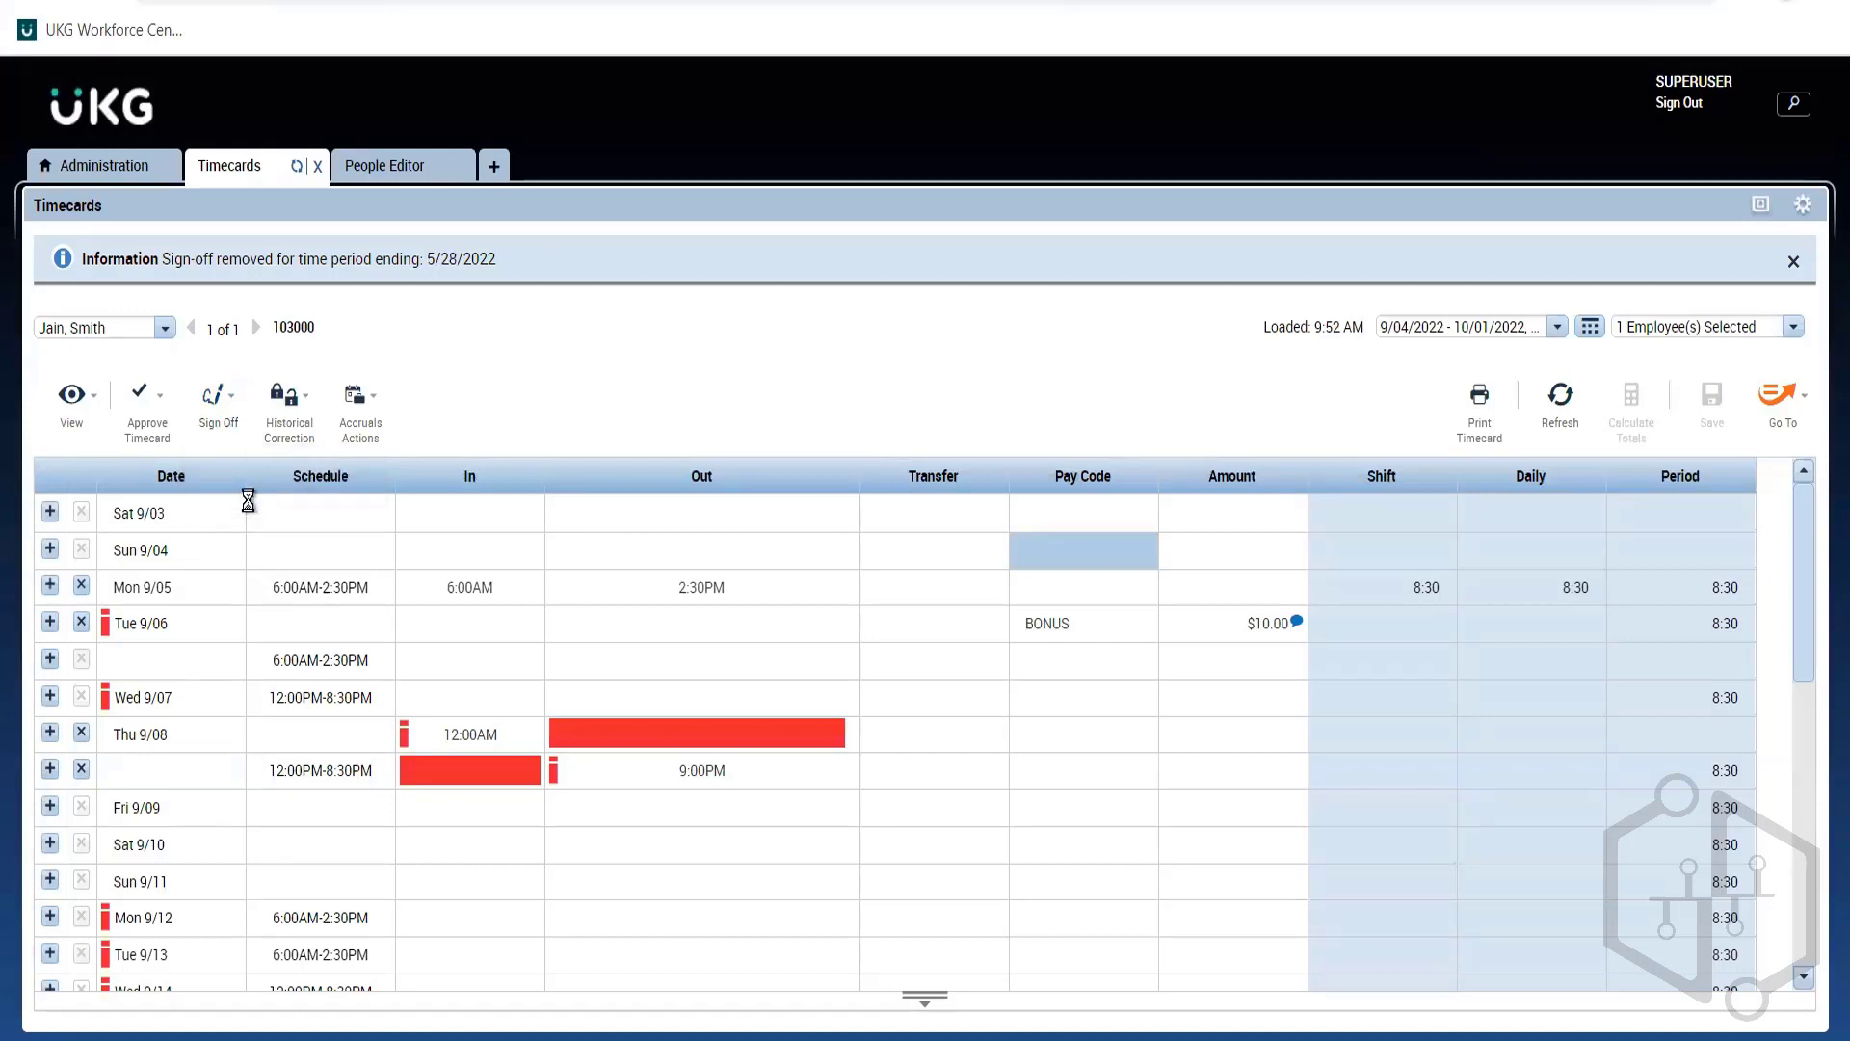
click(210, 409)
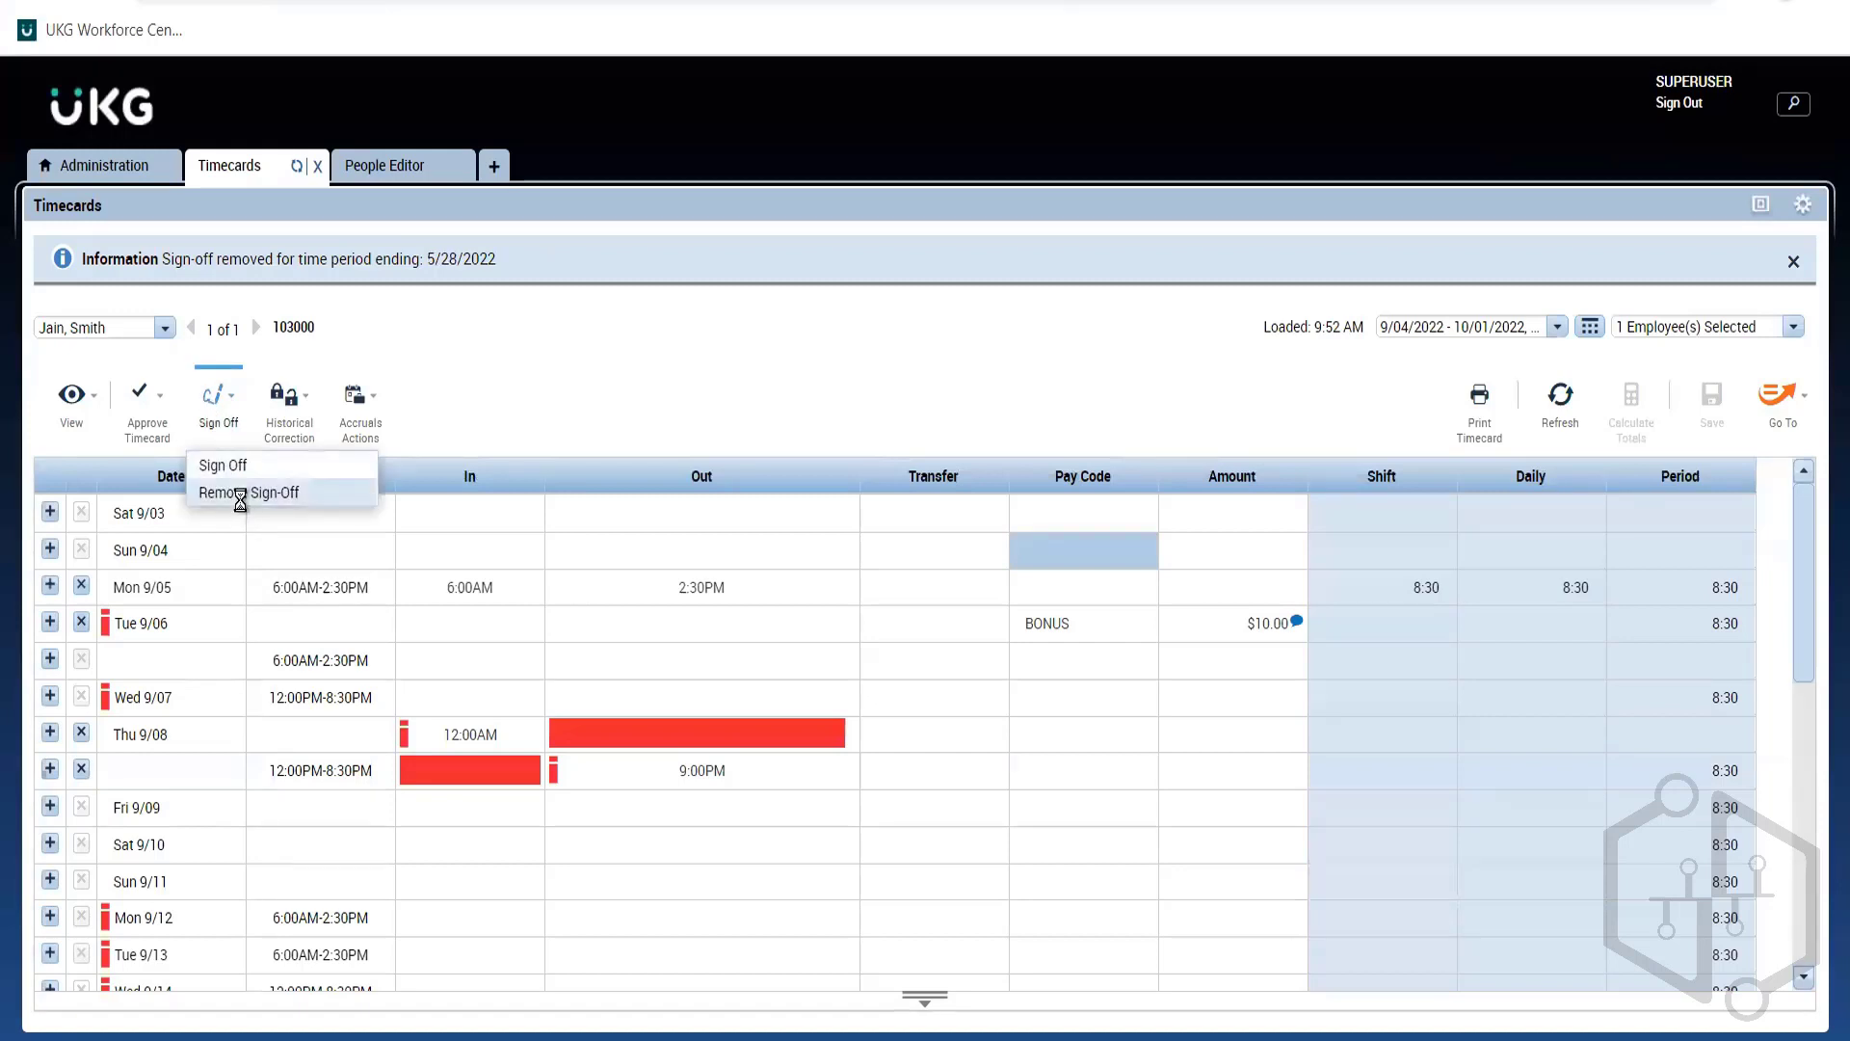
click(223, 425)
click(262, 490)
click(227, 408)
click(218, 406)
click(250, 494)
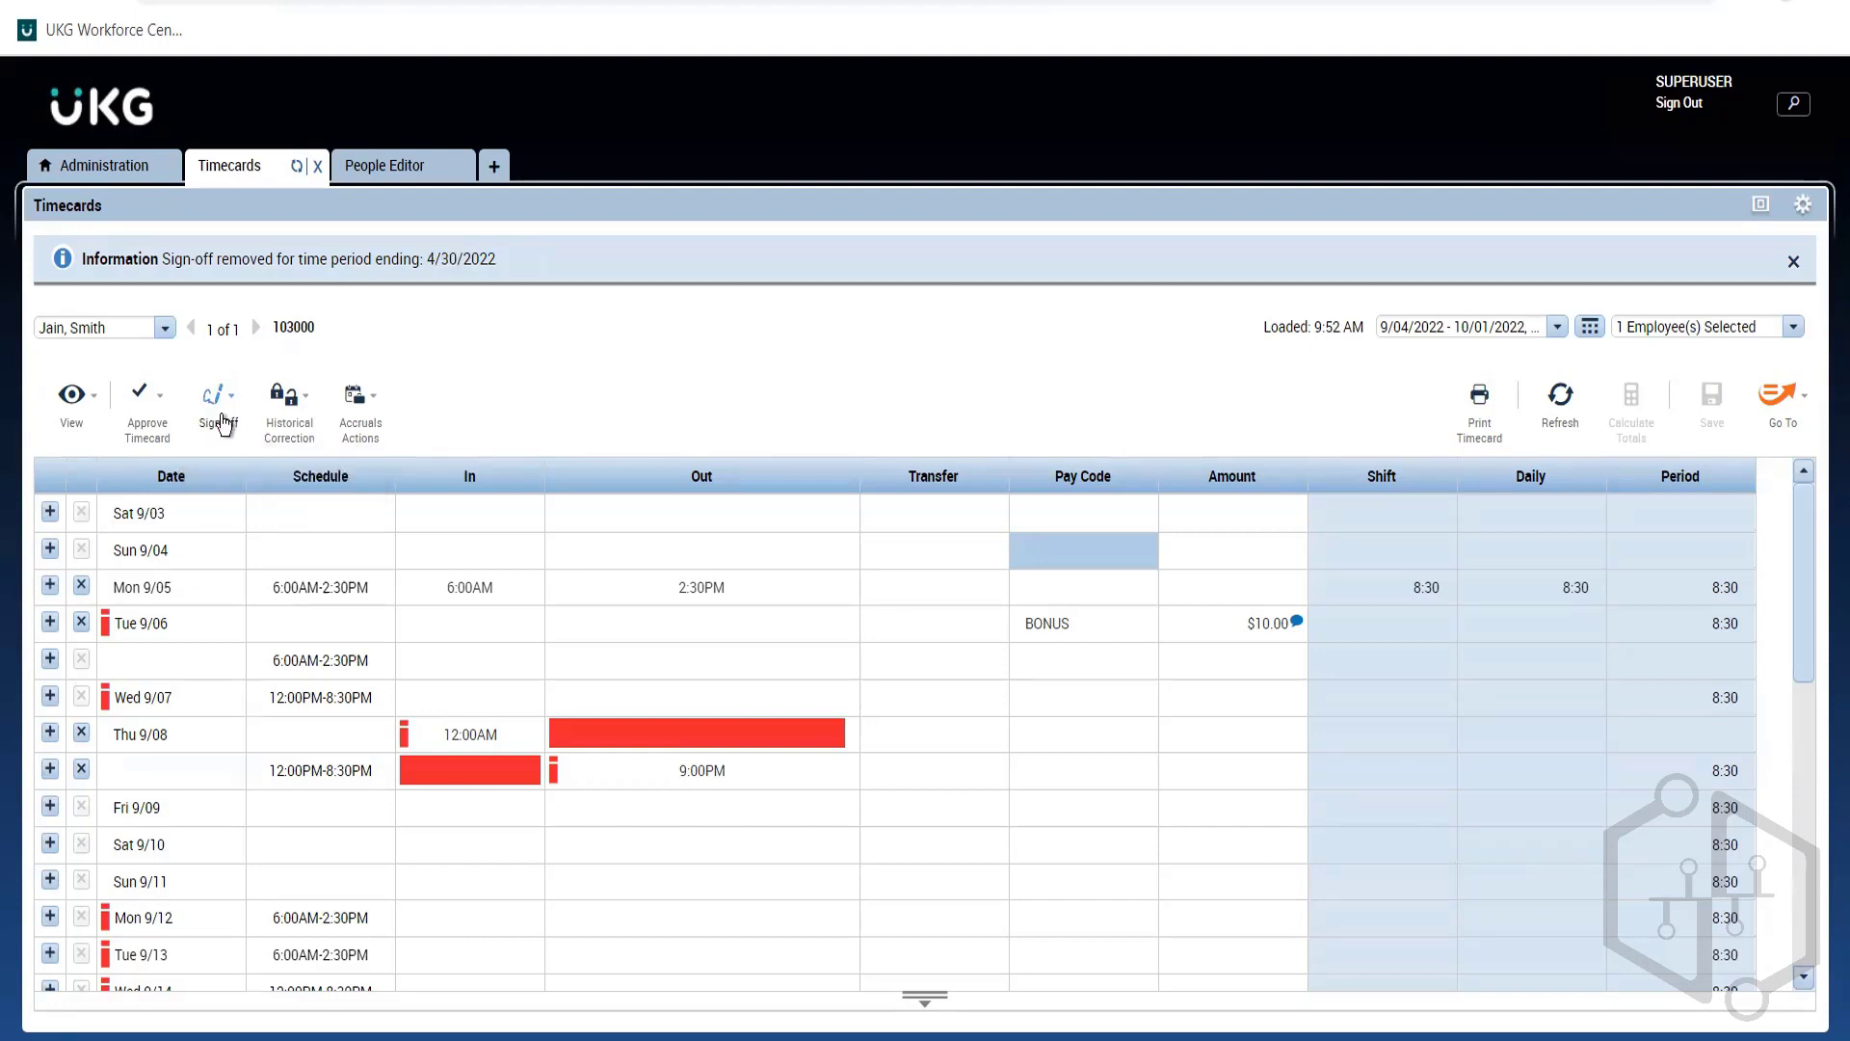
click(222, 424)
click(240, 493)
click(213, 429)
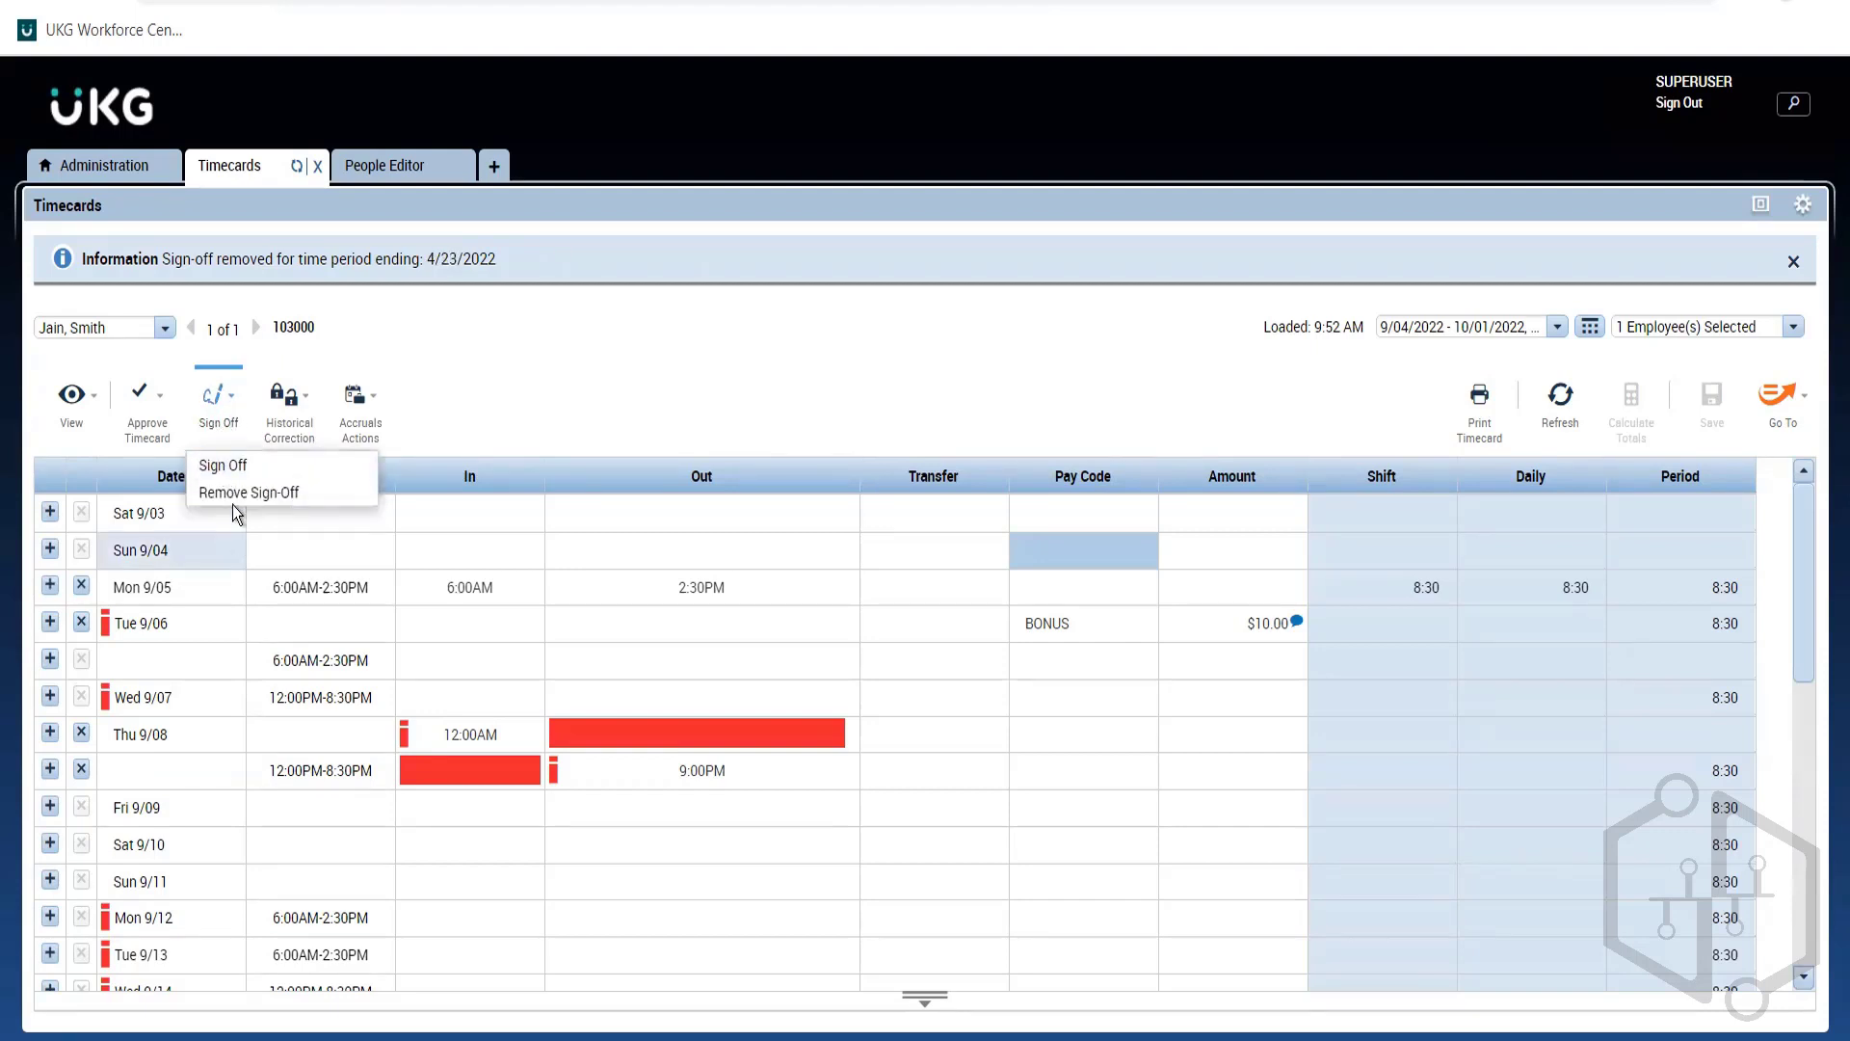
click(216, 410)
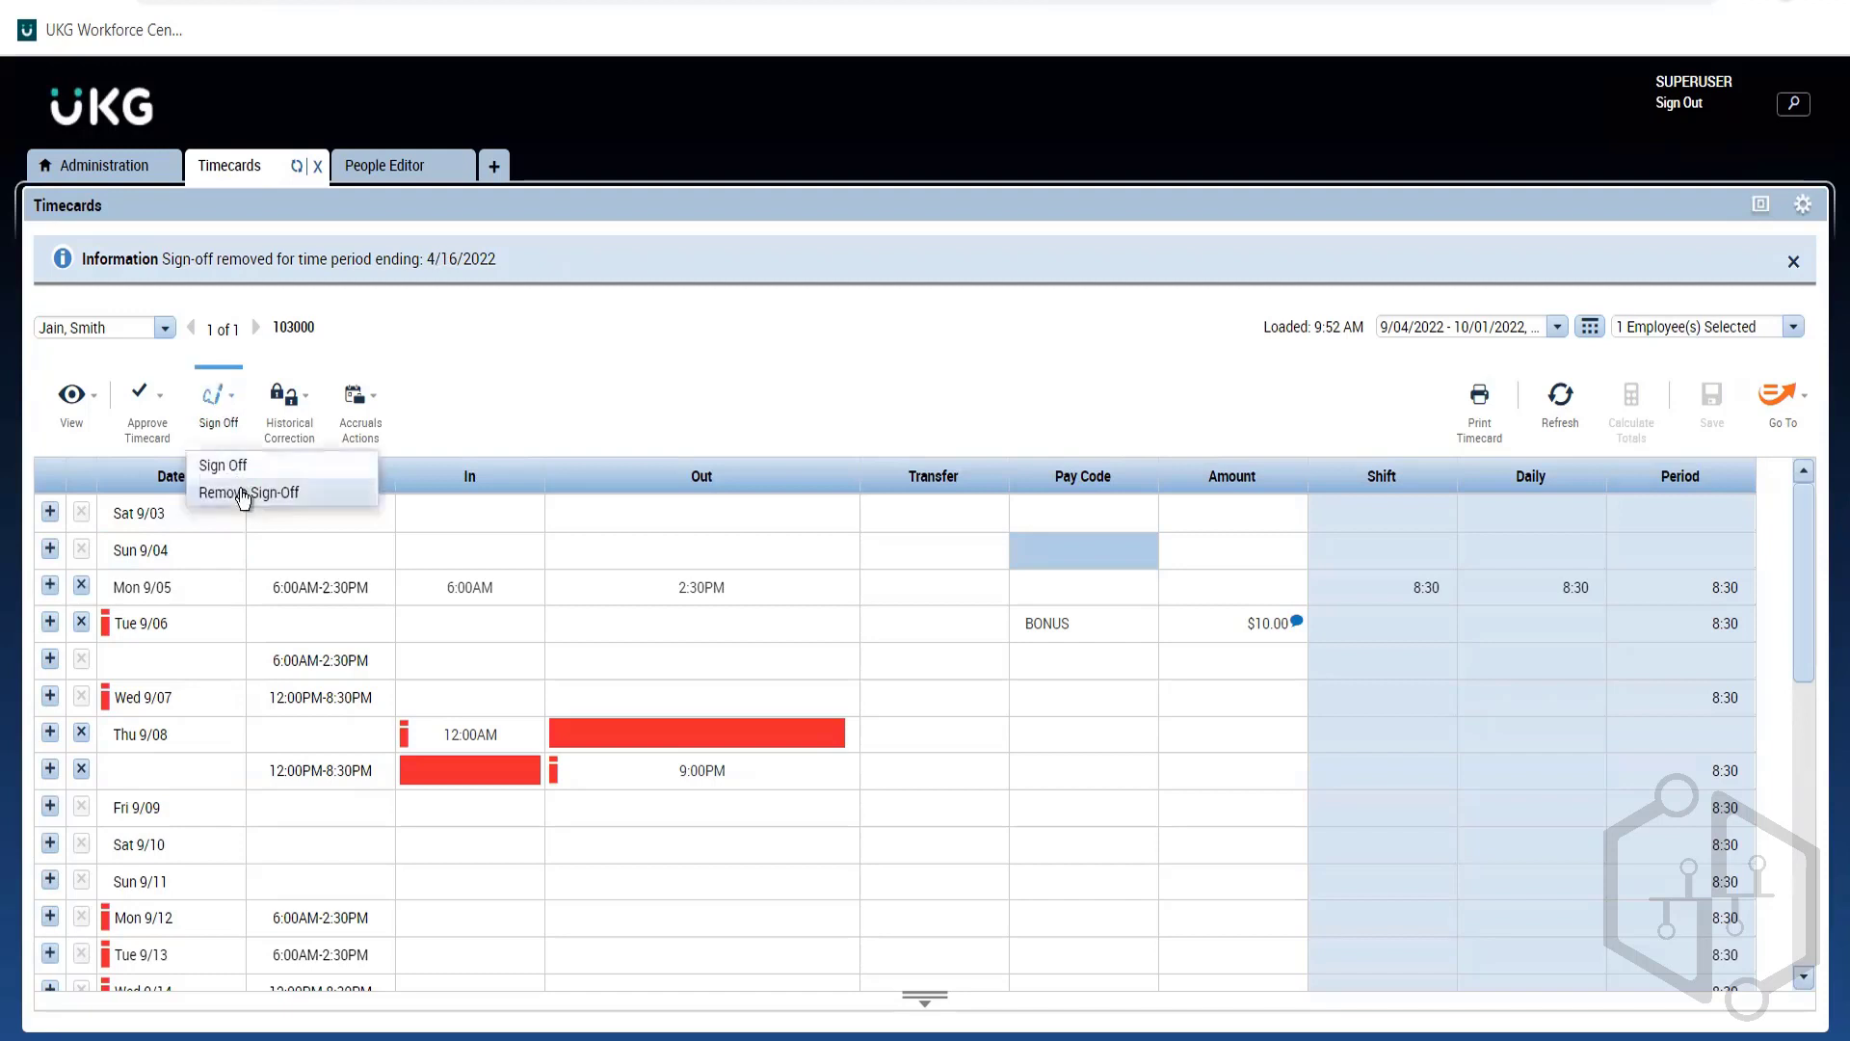
click(246, 492)
click(219, 422)
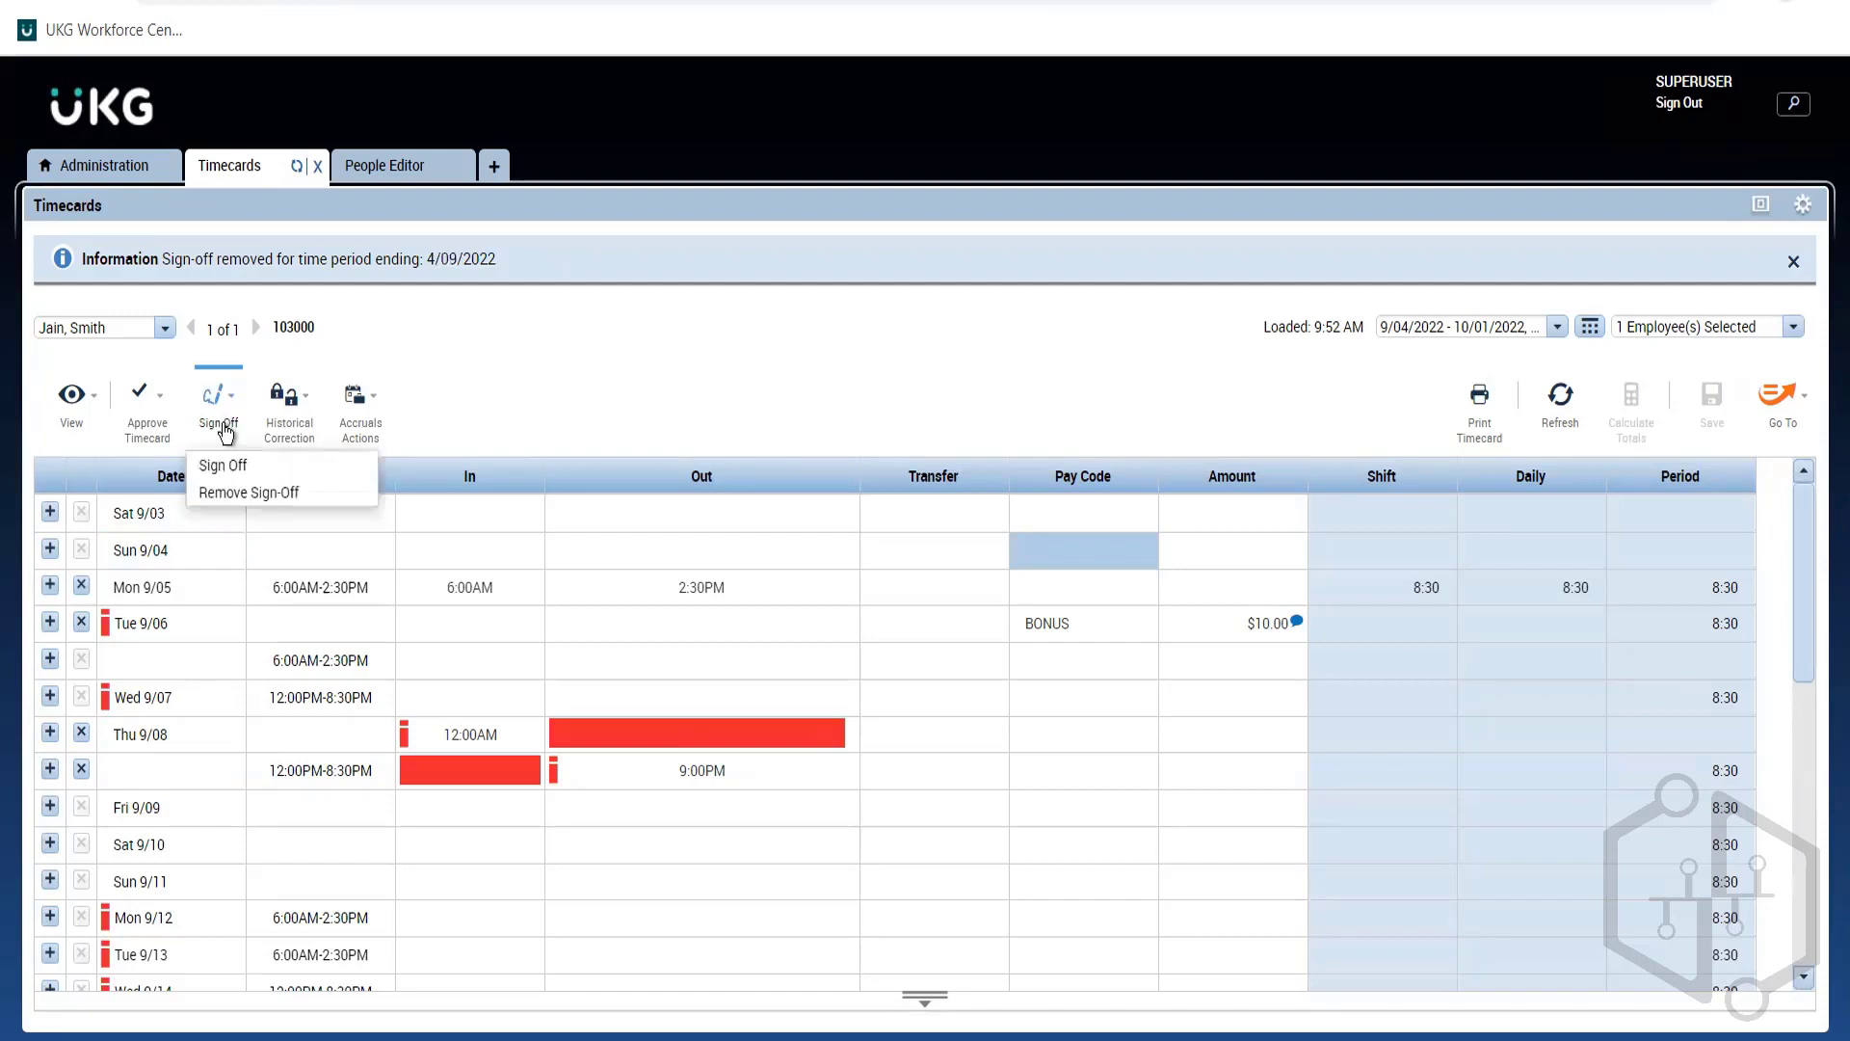
click(253, 489)
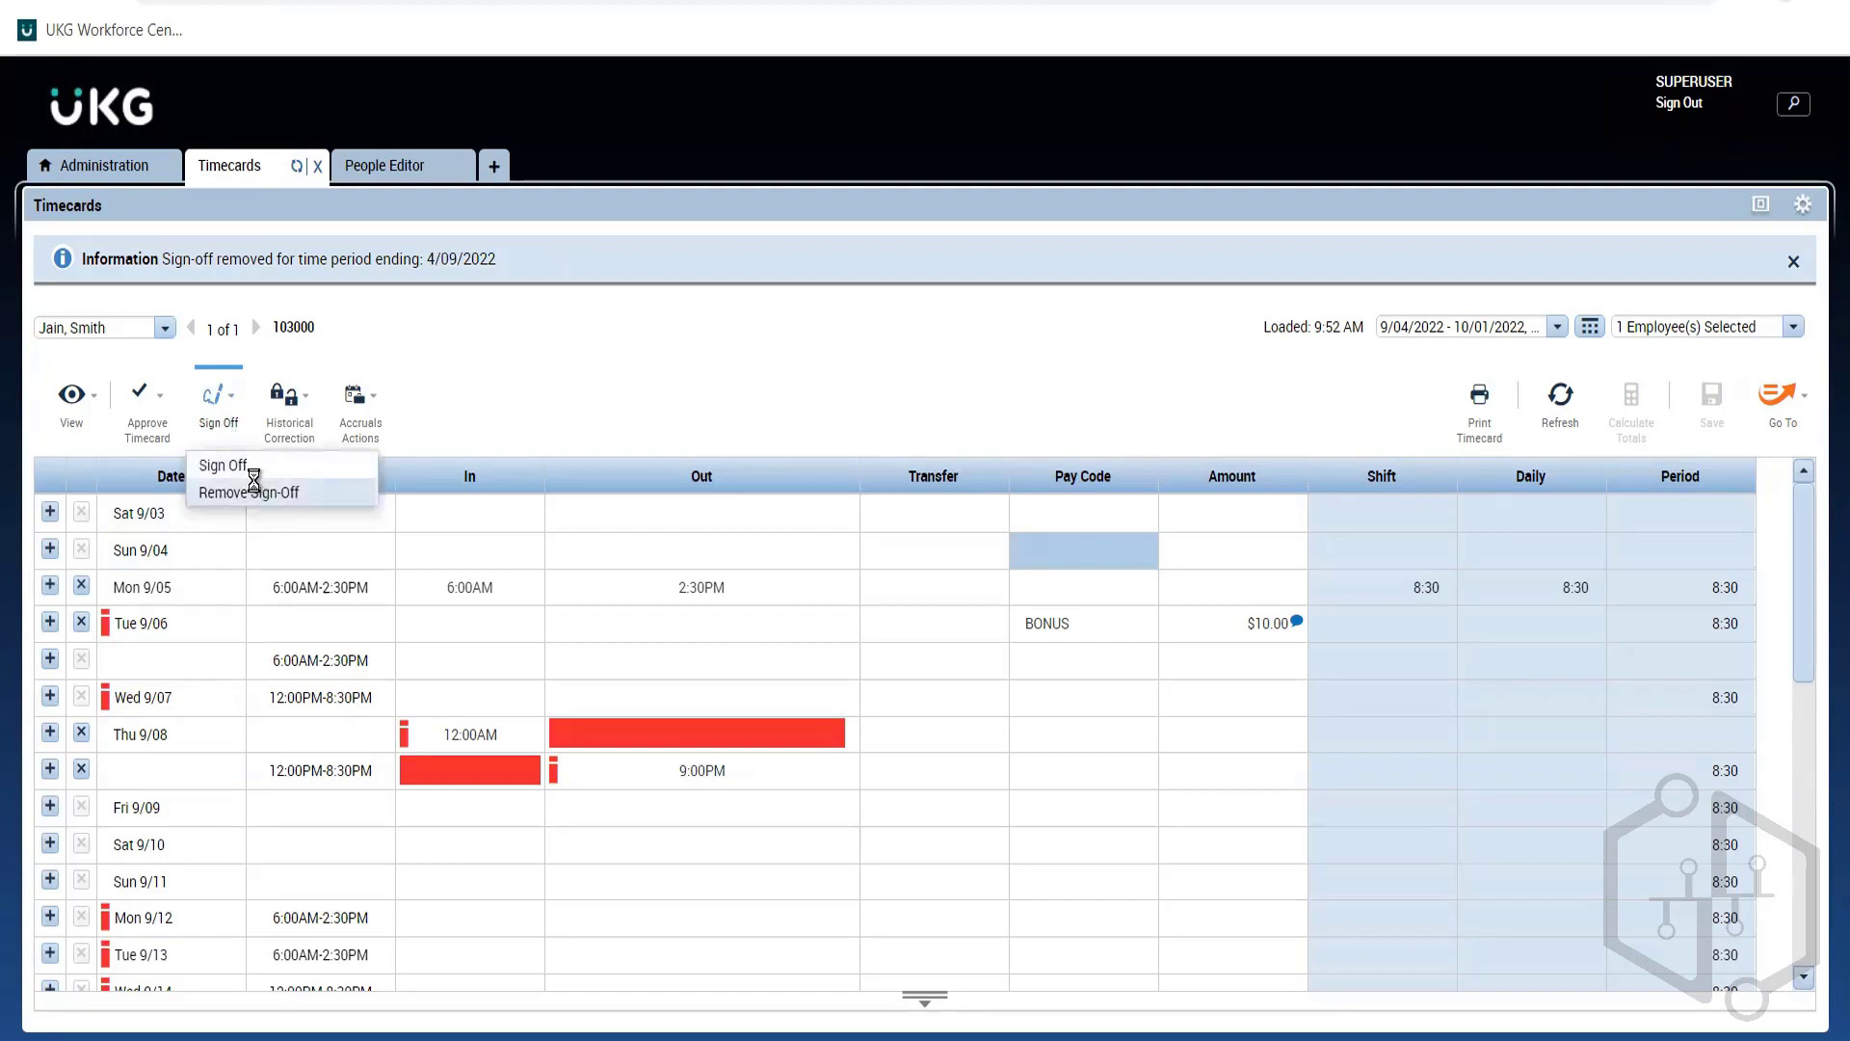
click(218, 415)
click(251, 493)
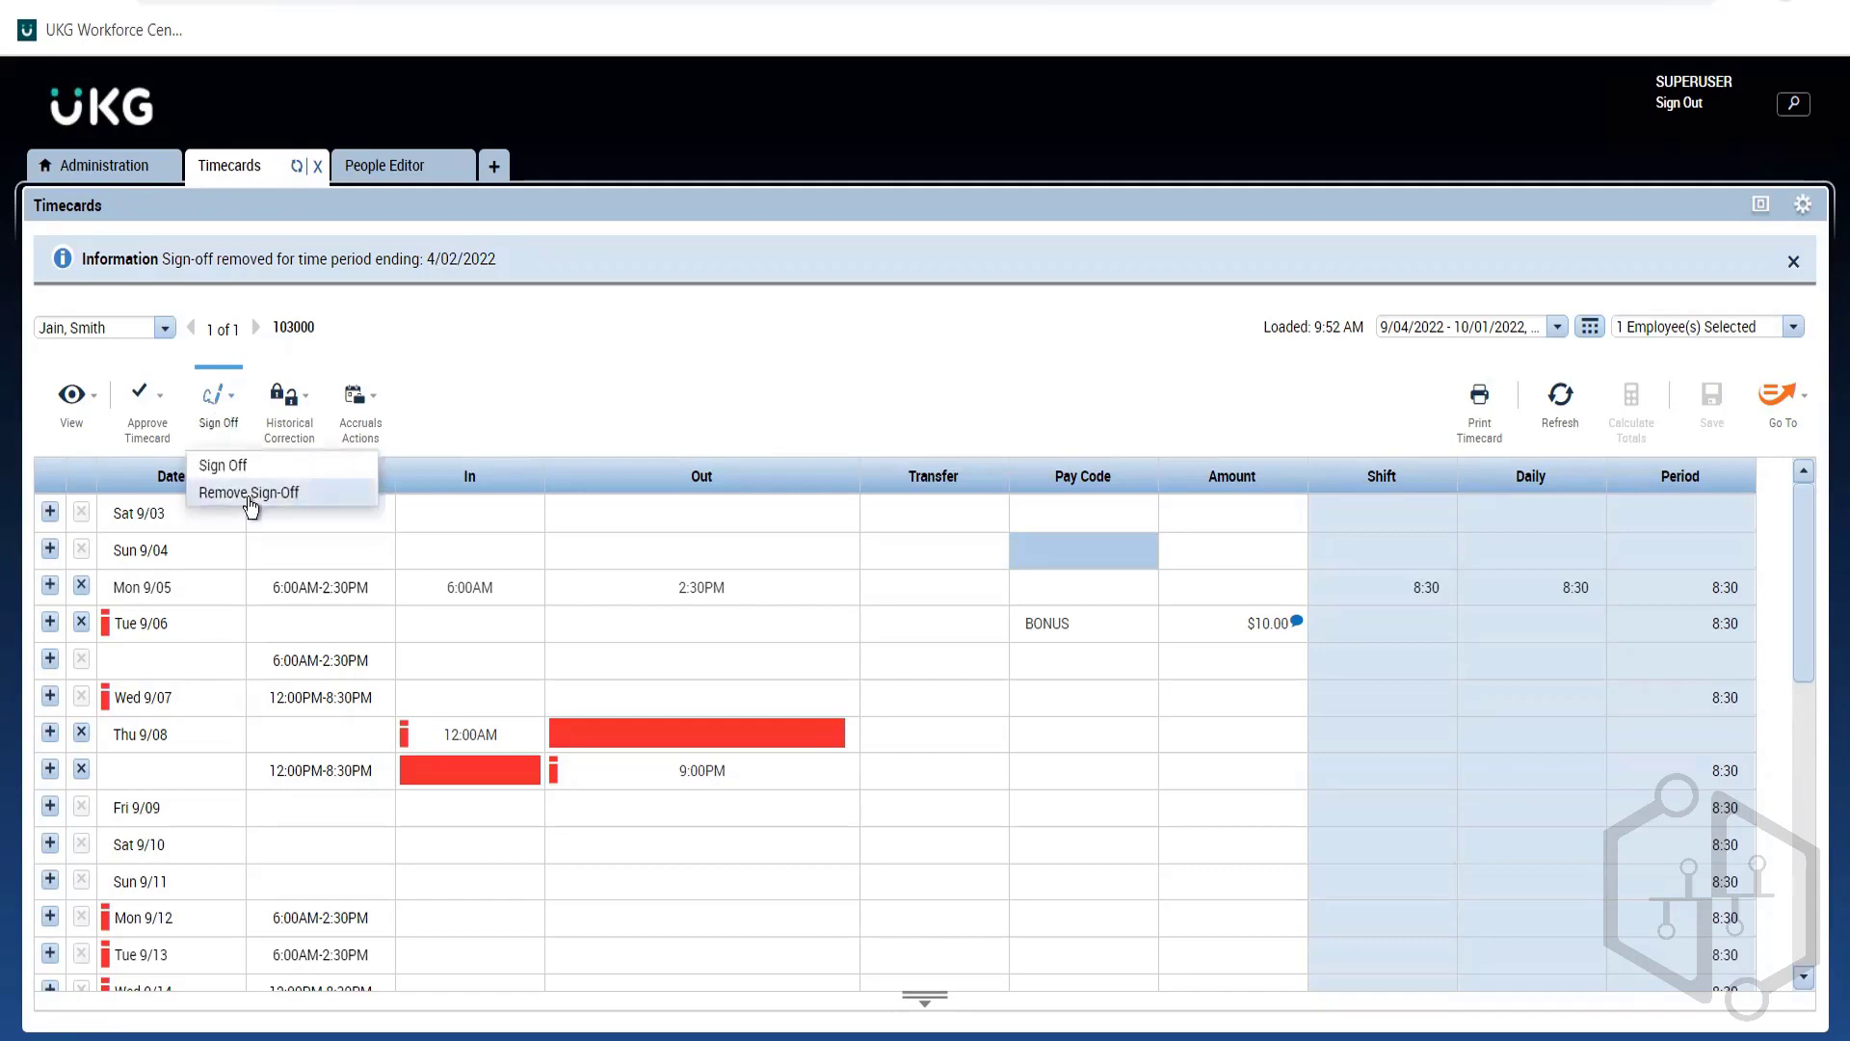
click(228, 414)
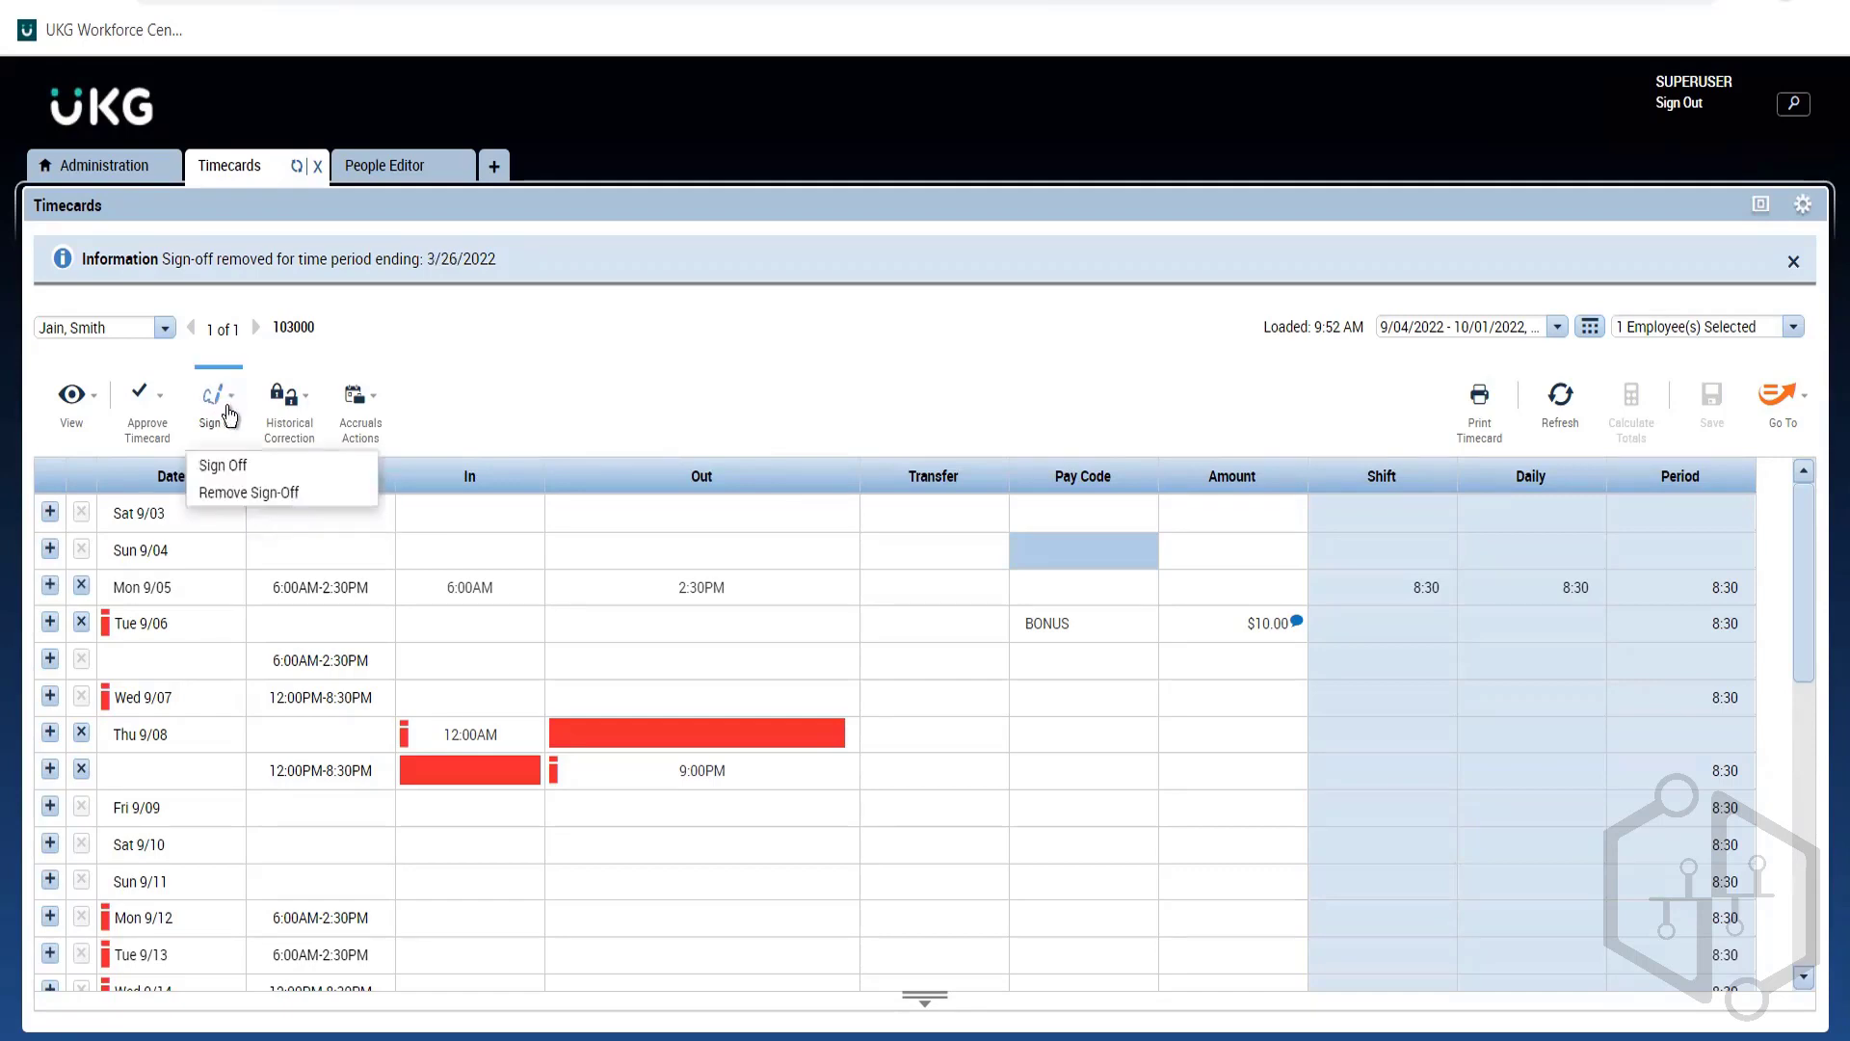
Remove the employee's timecard sign-offs one period at a time, from the period ending 3/19/2022 back through the one ending 12/25/2021
click(260, 503)
click(220, 413)
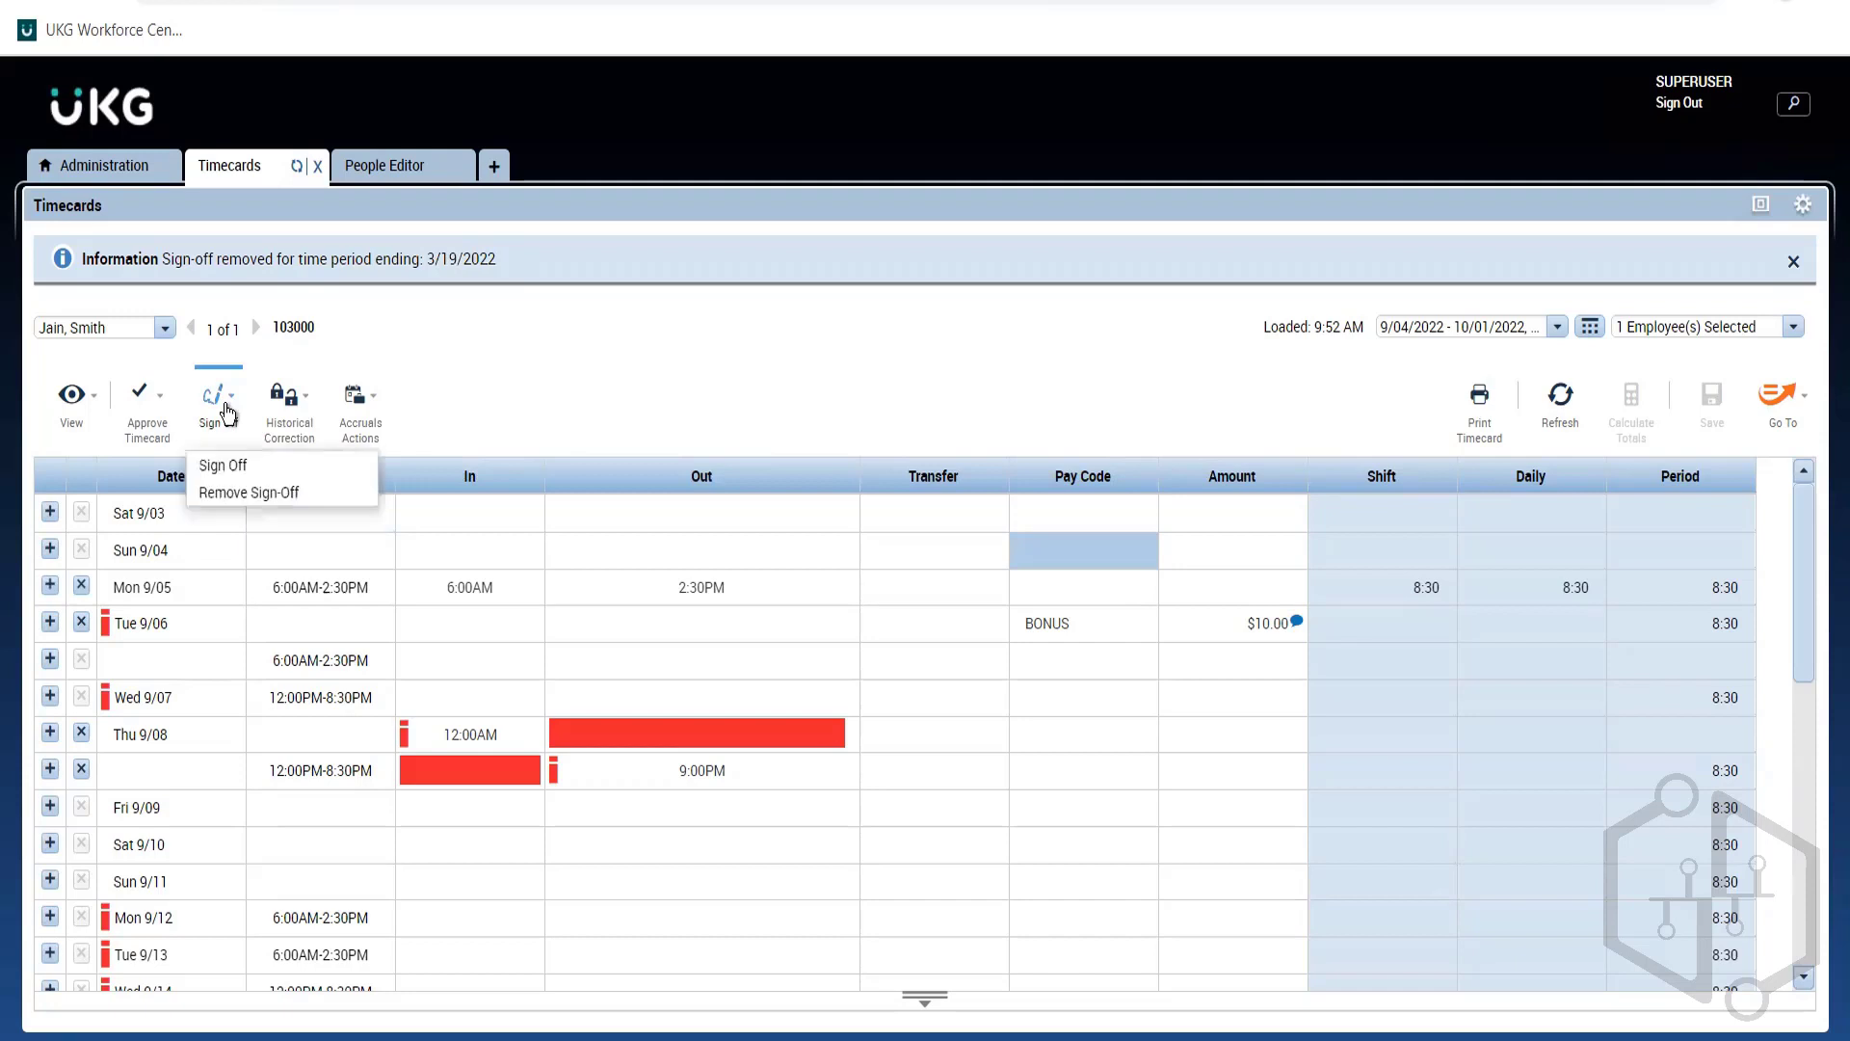
click(253, 496)
click(212, 421)
click(237, 492)
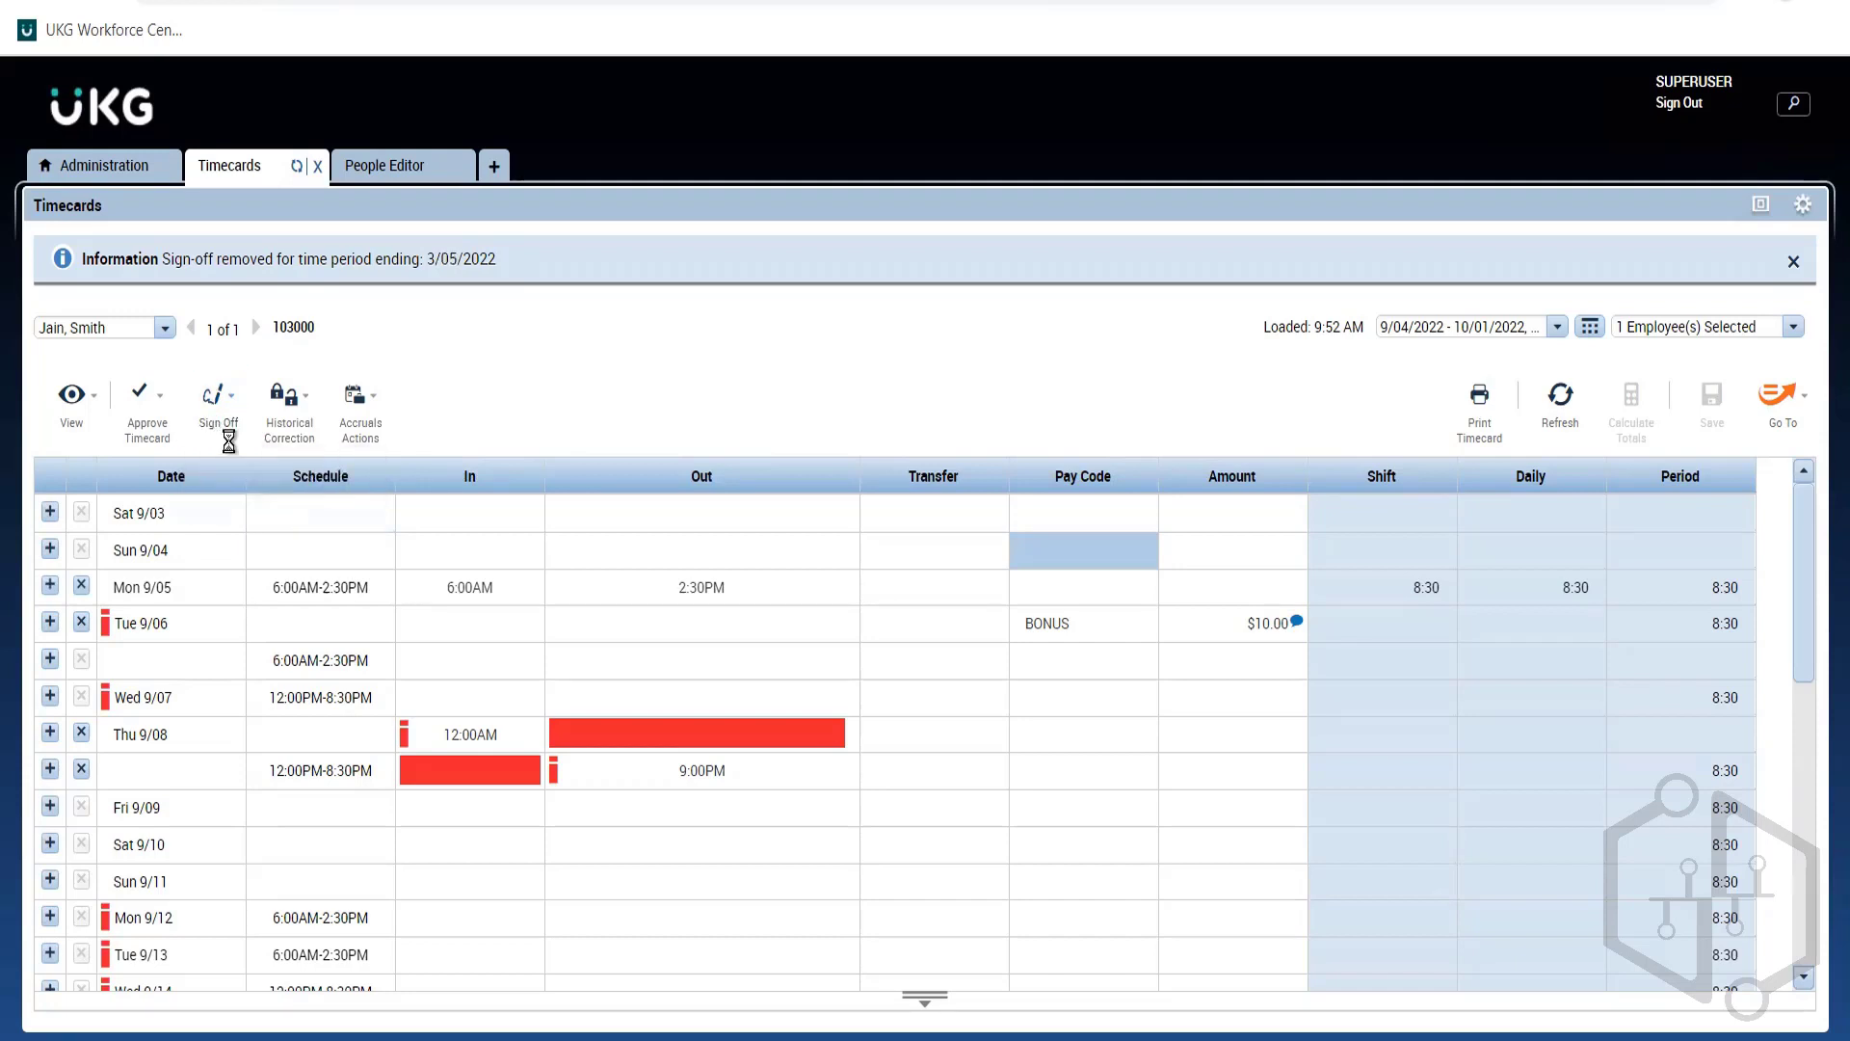
click(218, 410)
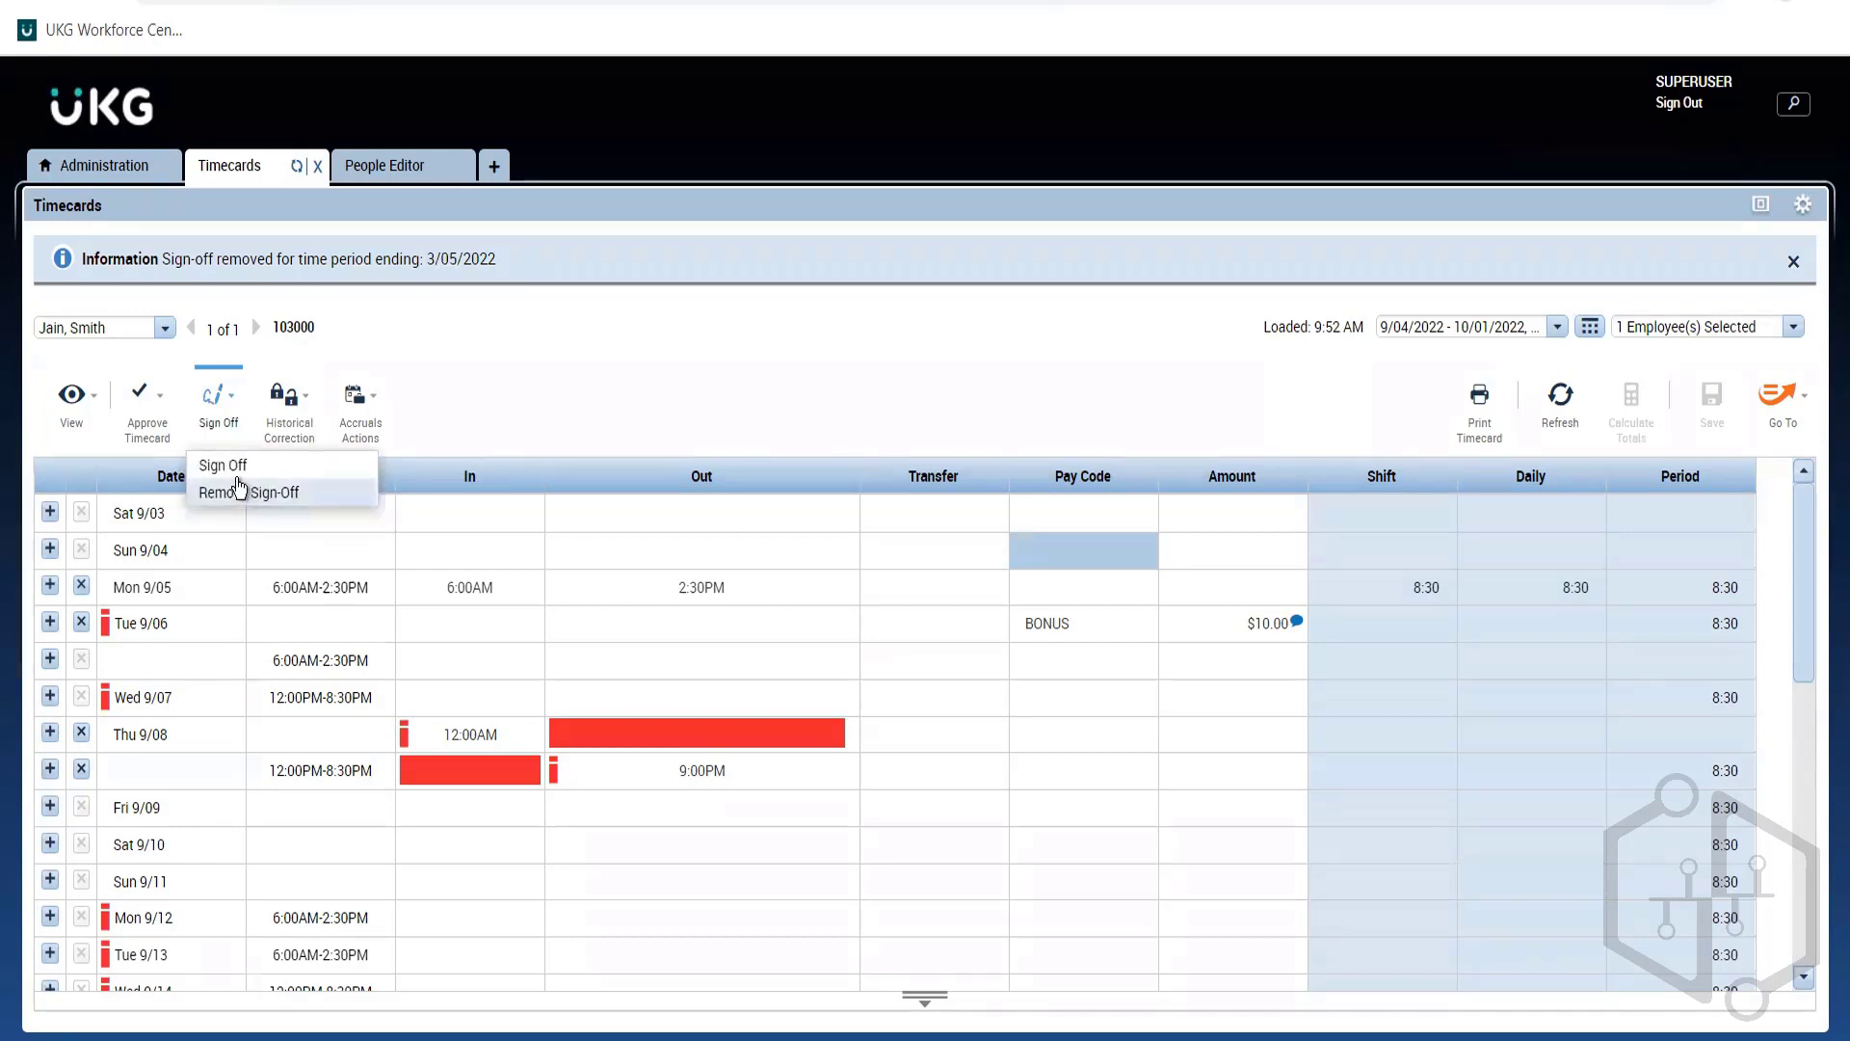
click(239, 492)
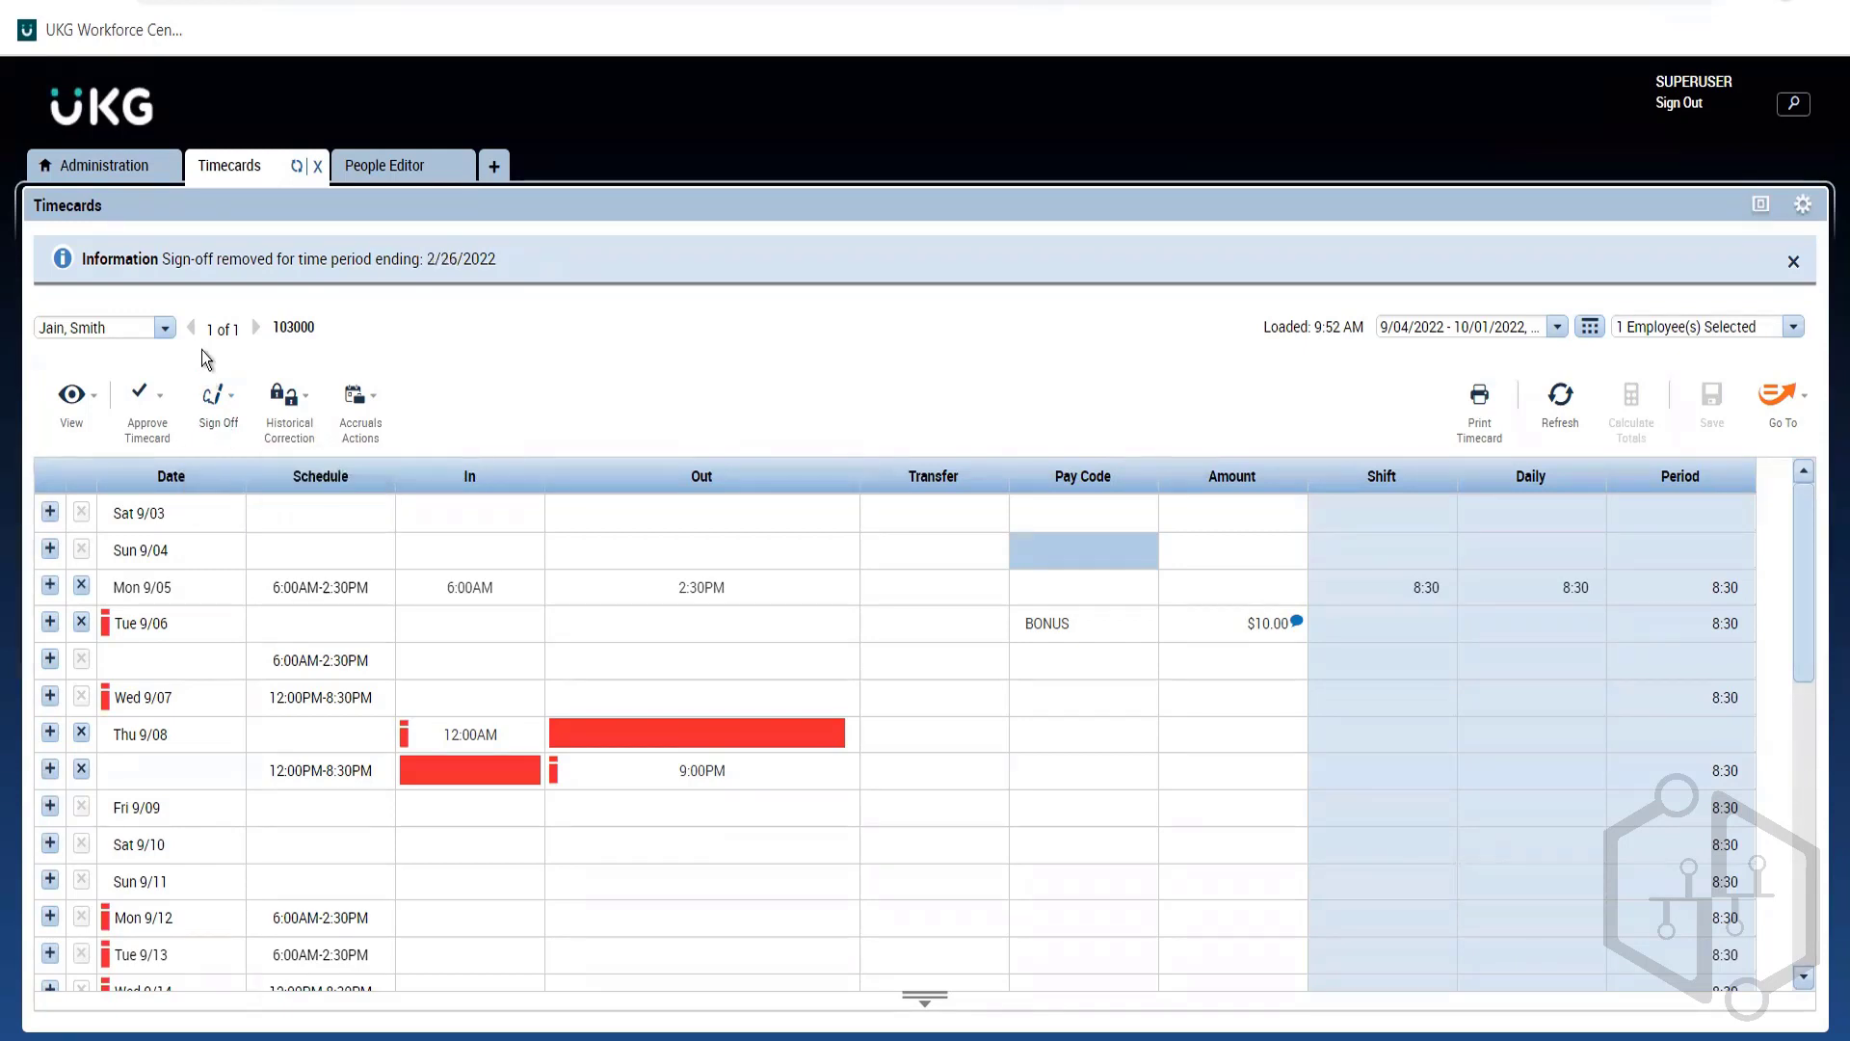
click(218, 409)
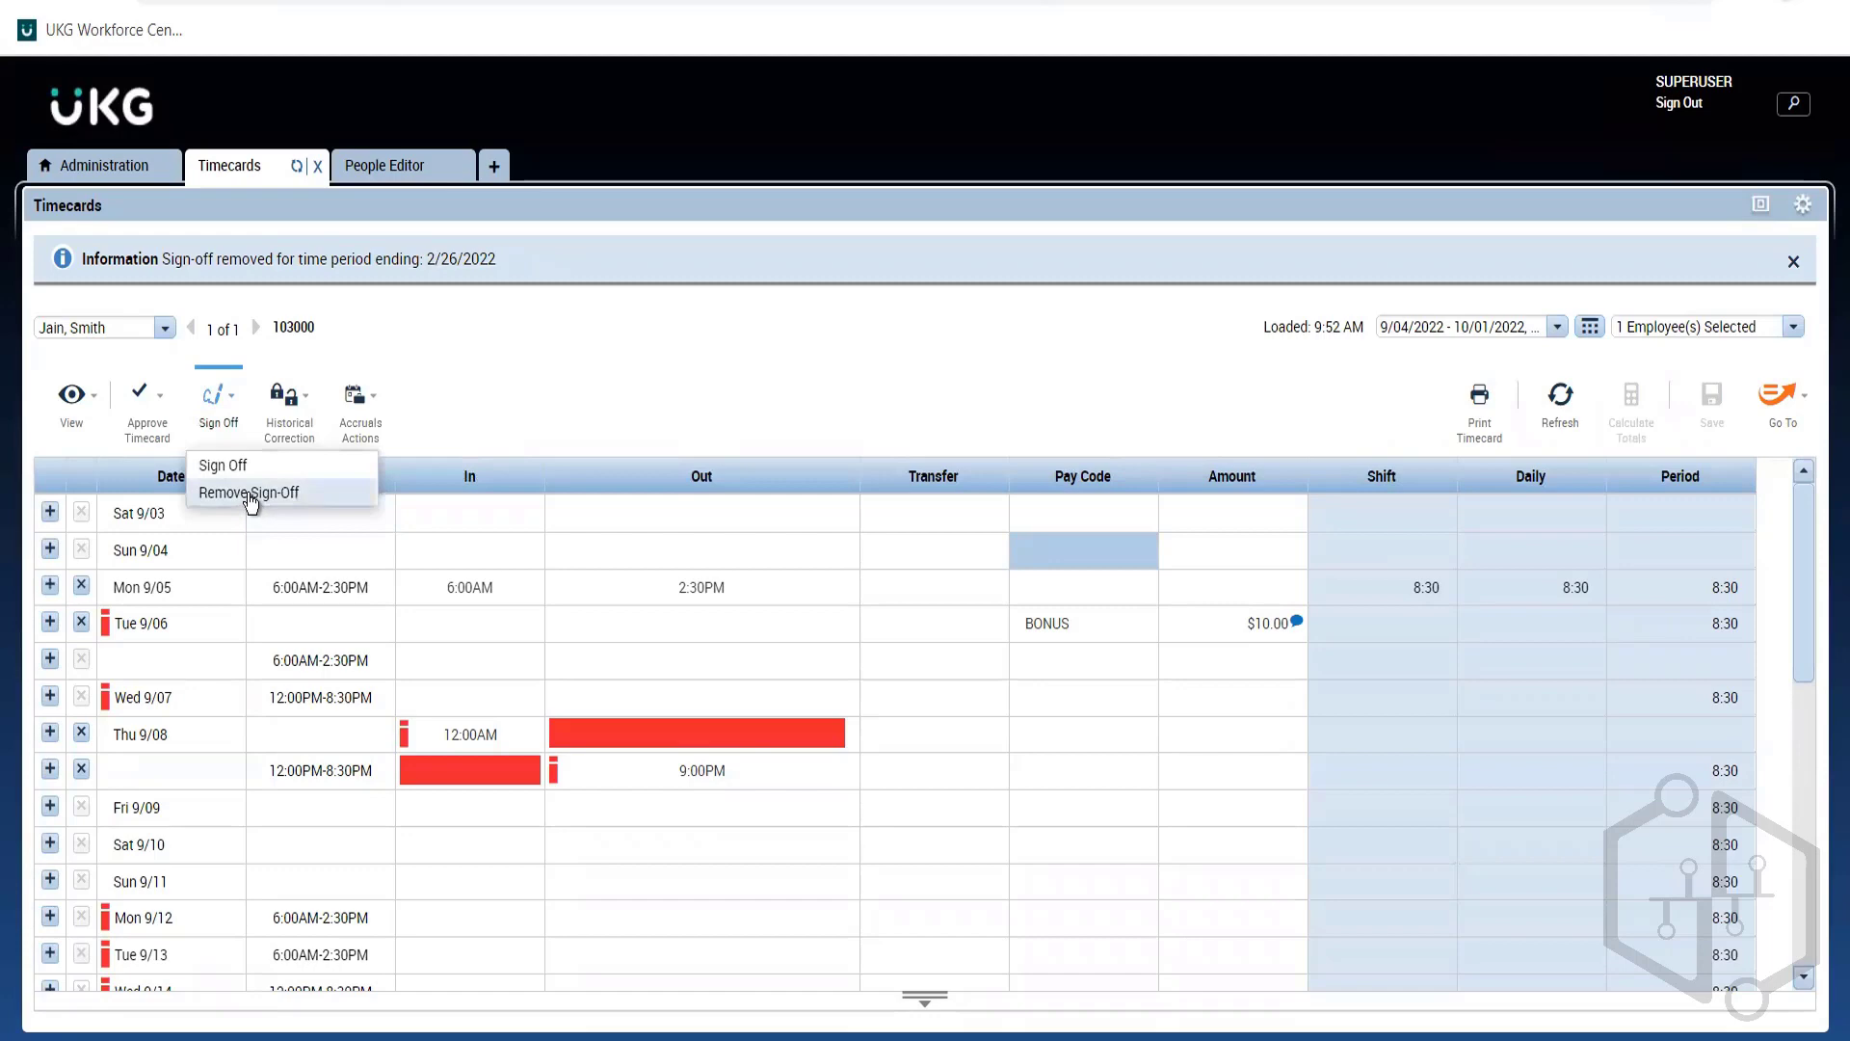
click(250, 496)
click(214, 420)
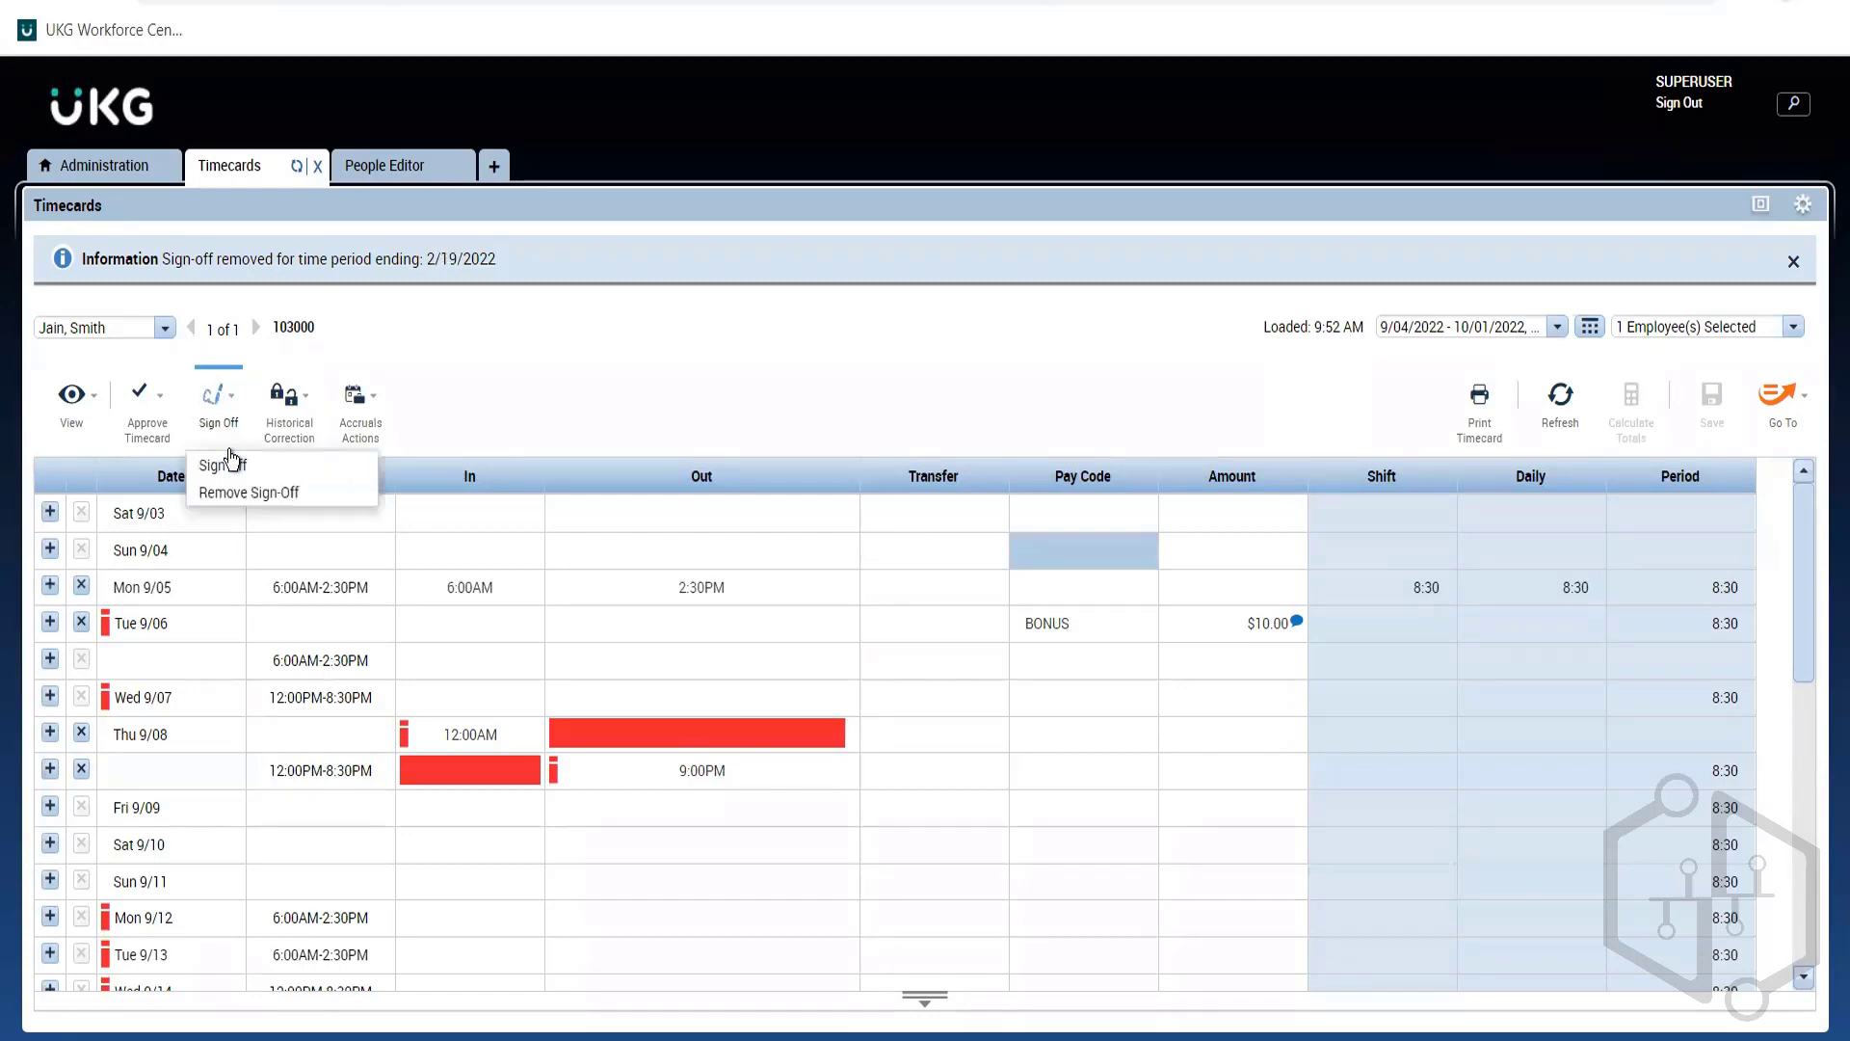
click(253, 492)
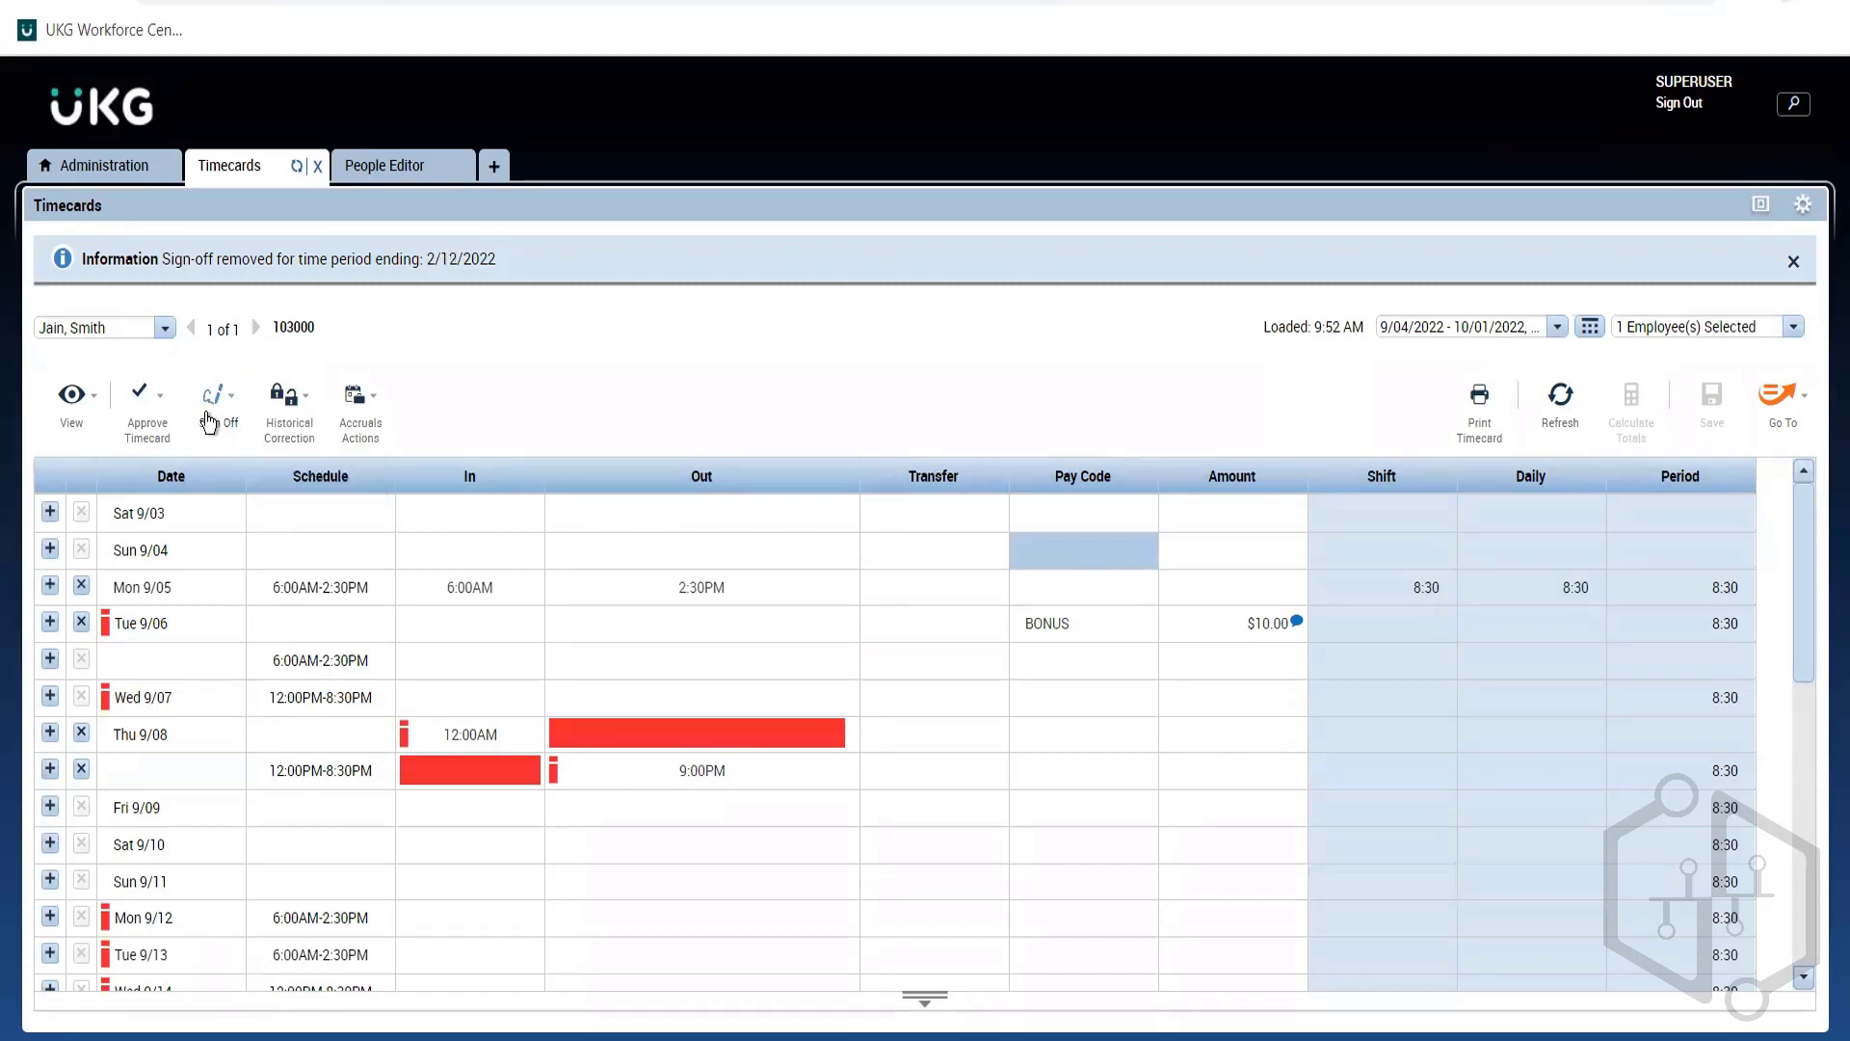
click(209, 417)
click(241, 494)
click(222, 429)
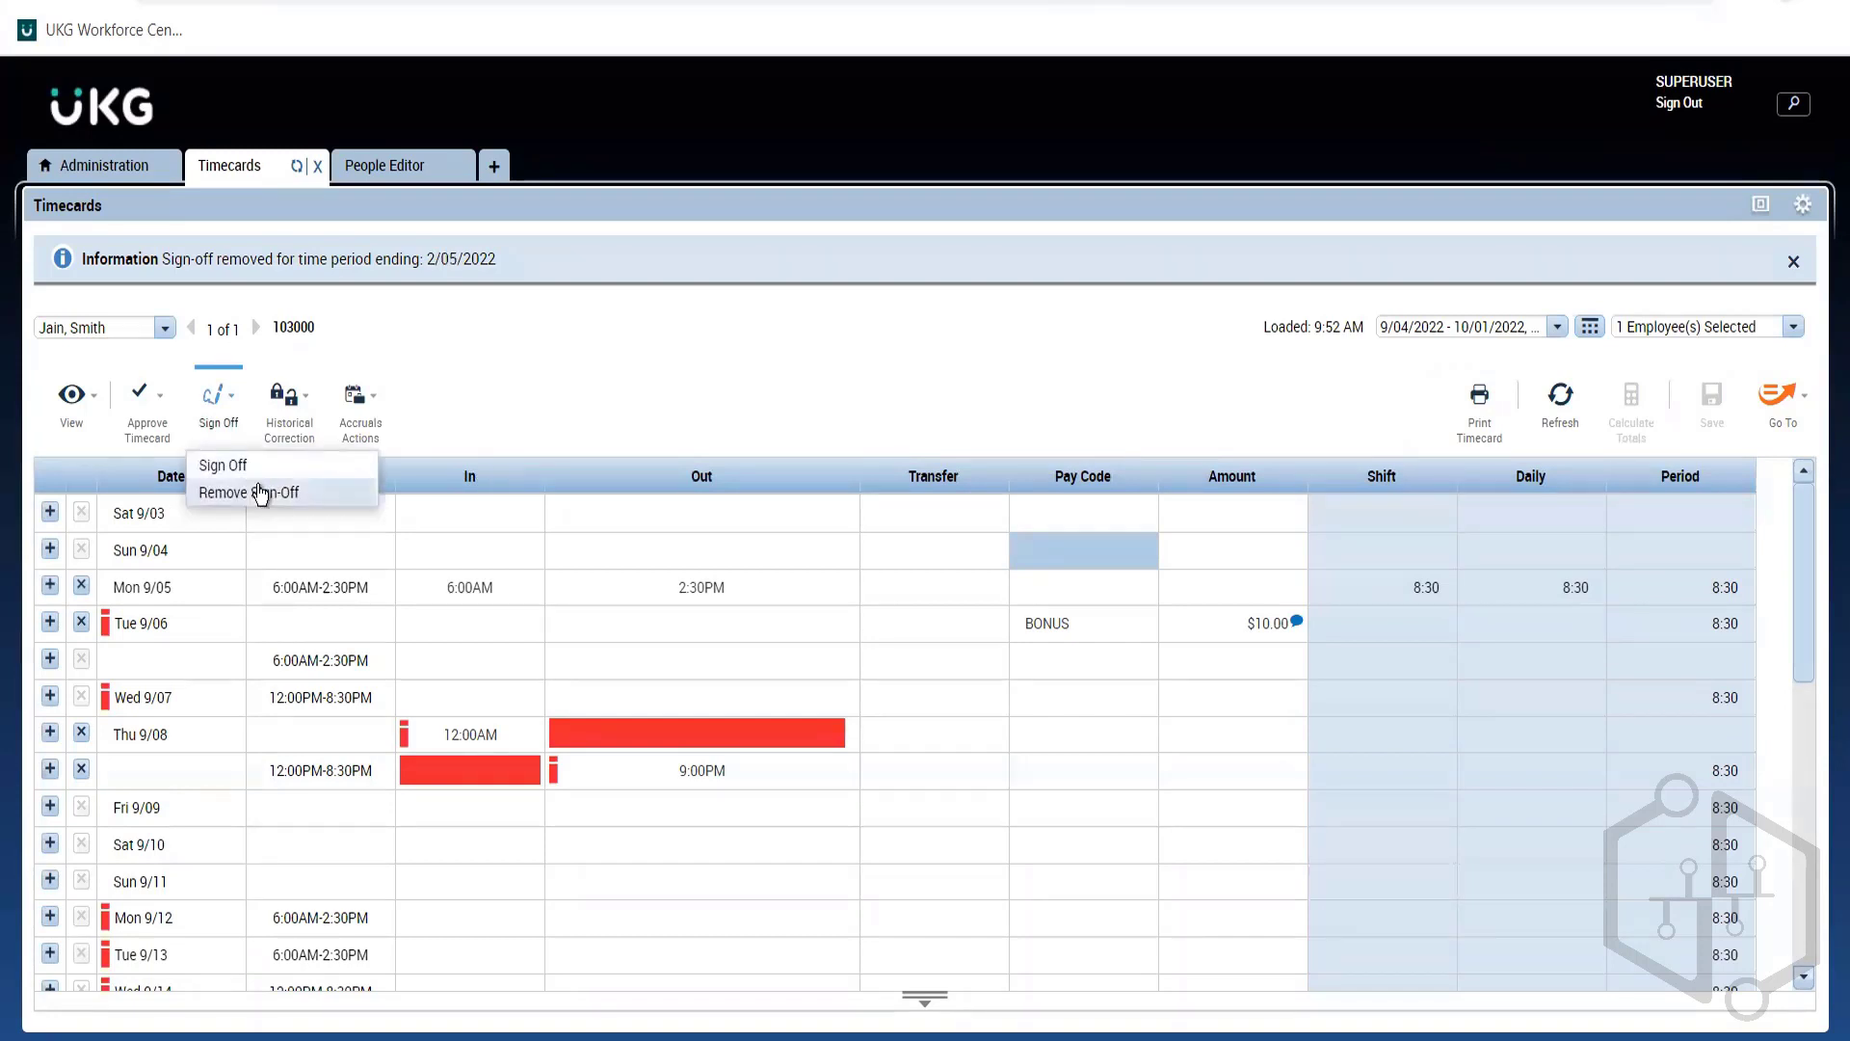
click(260, 492)
click(216, 403)
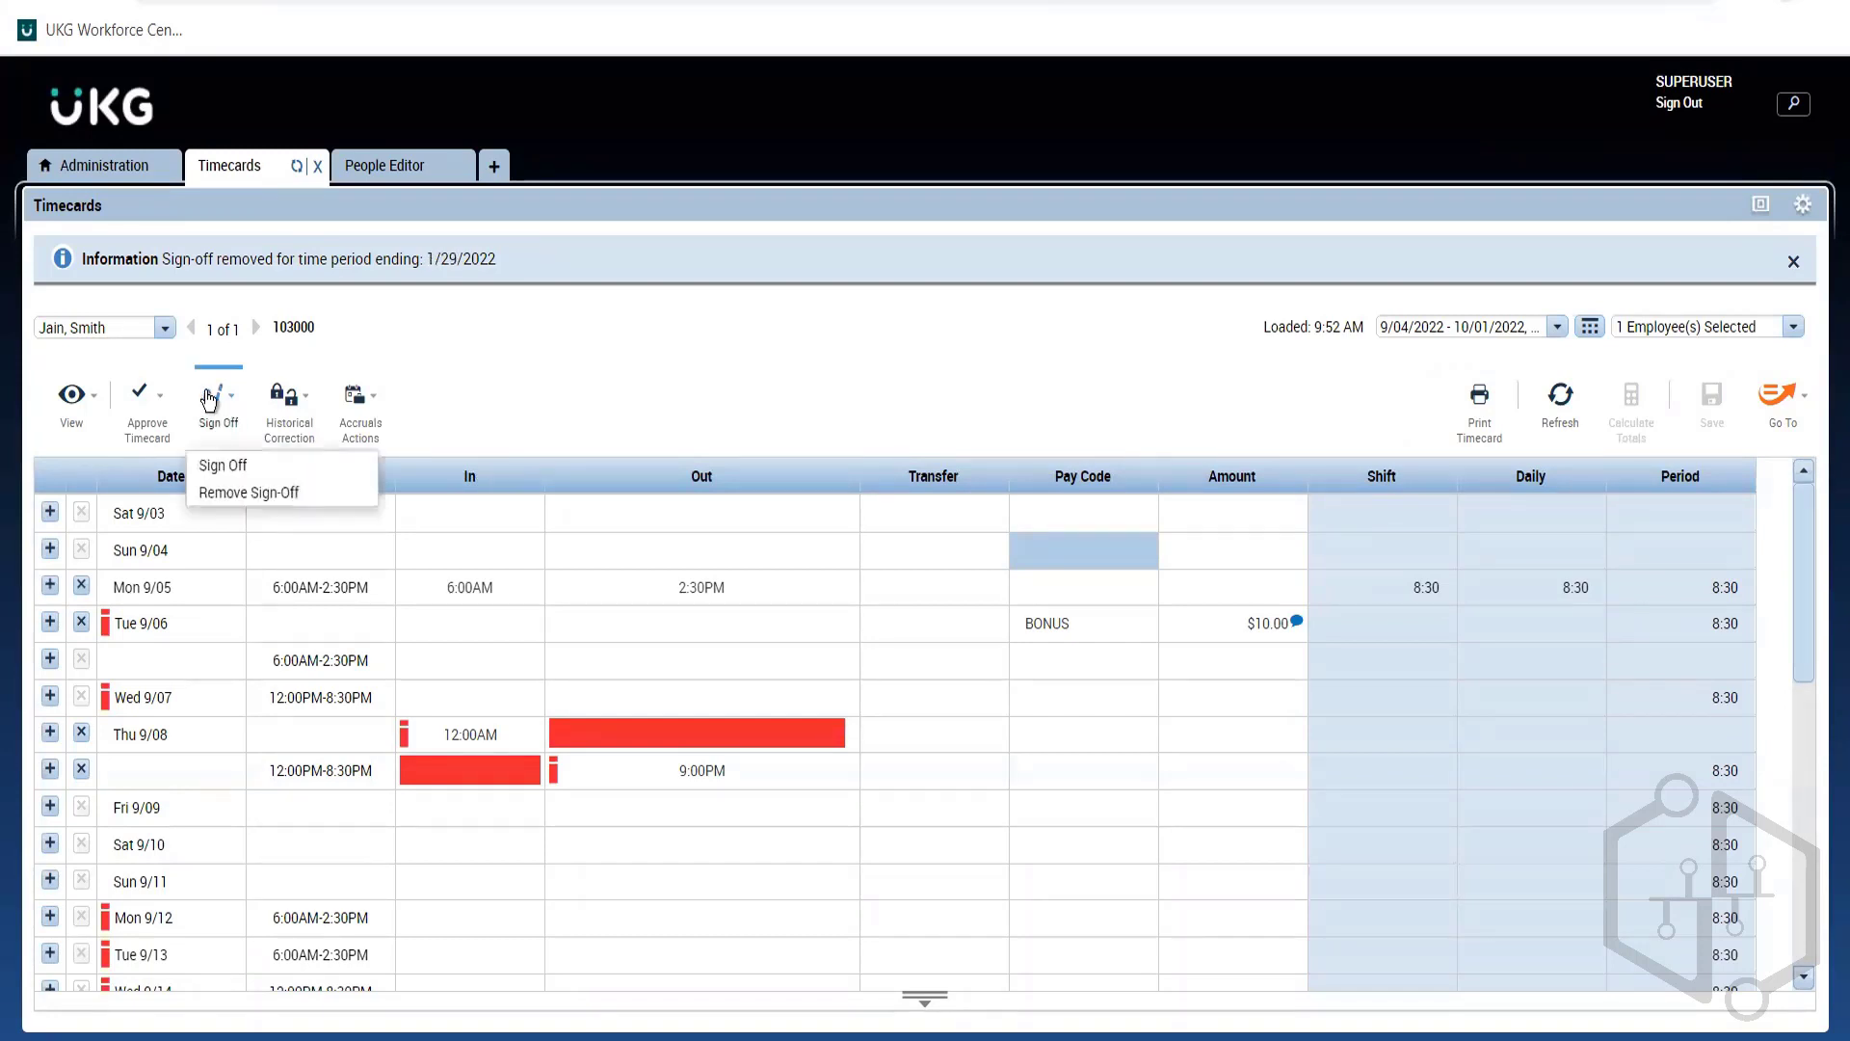
click(251, 493)
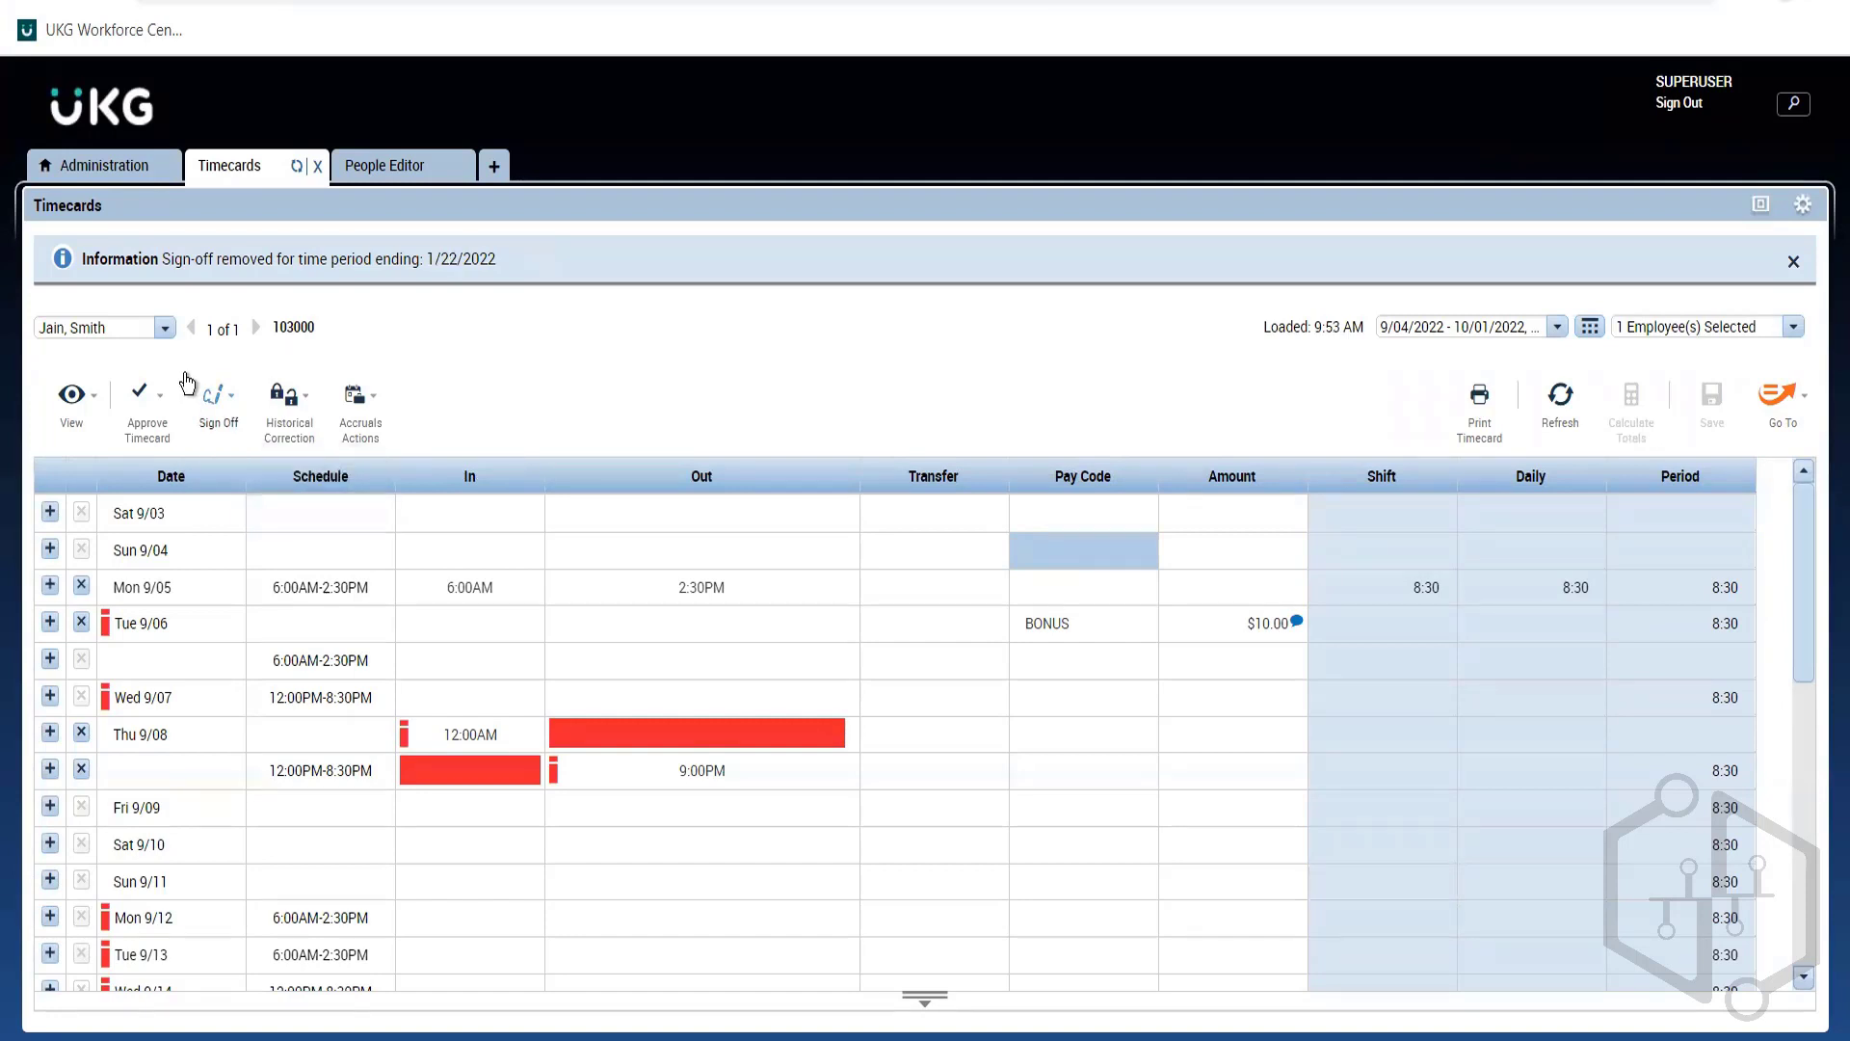
click(208, 393)
click(210, 393)
click(228, 416)
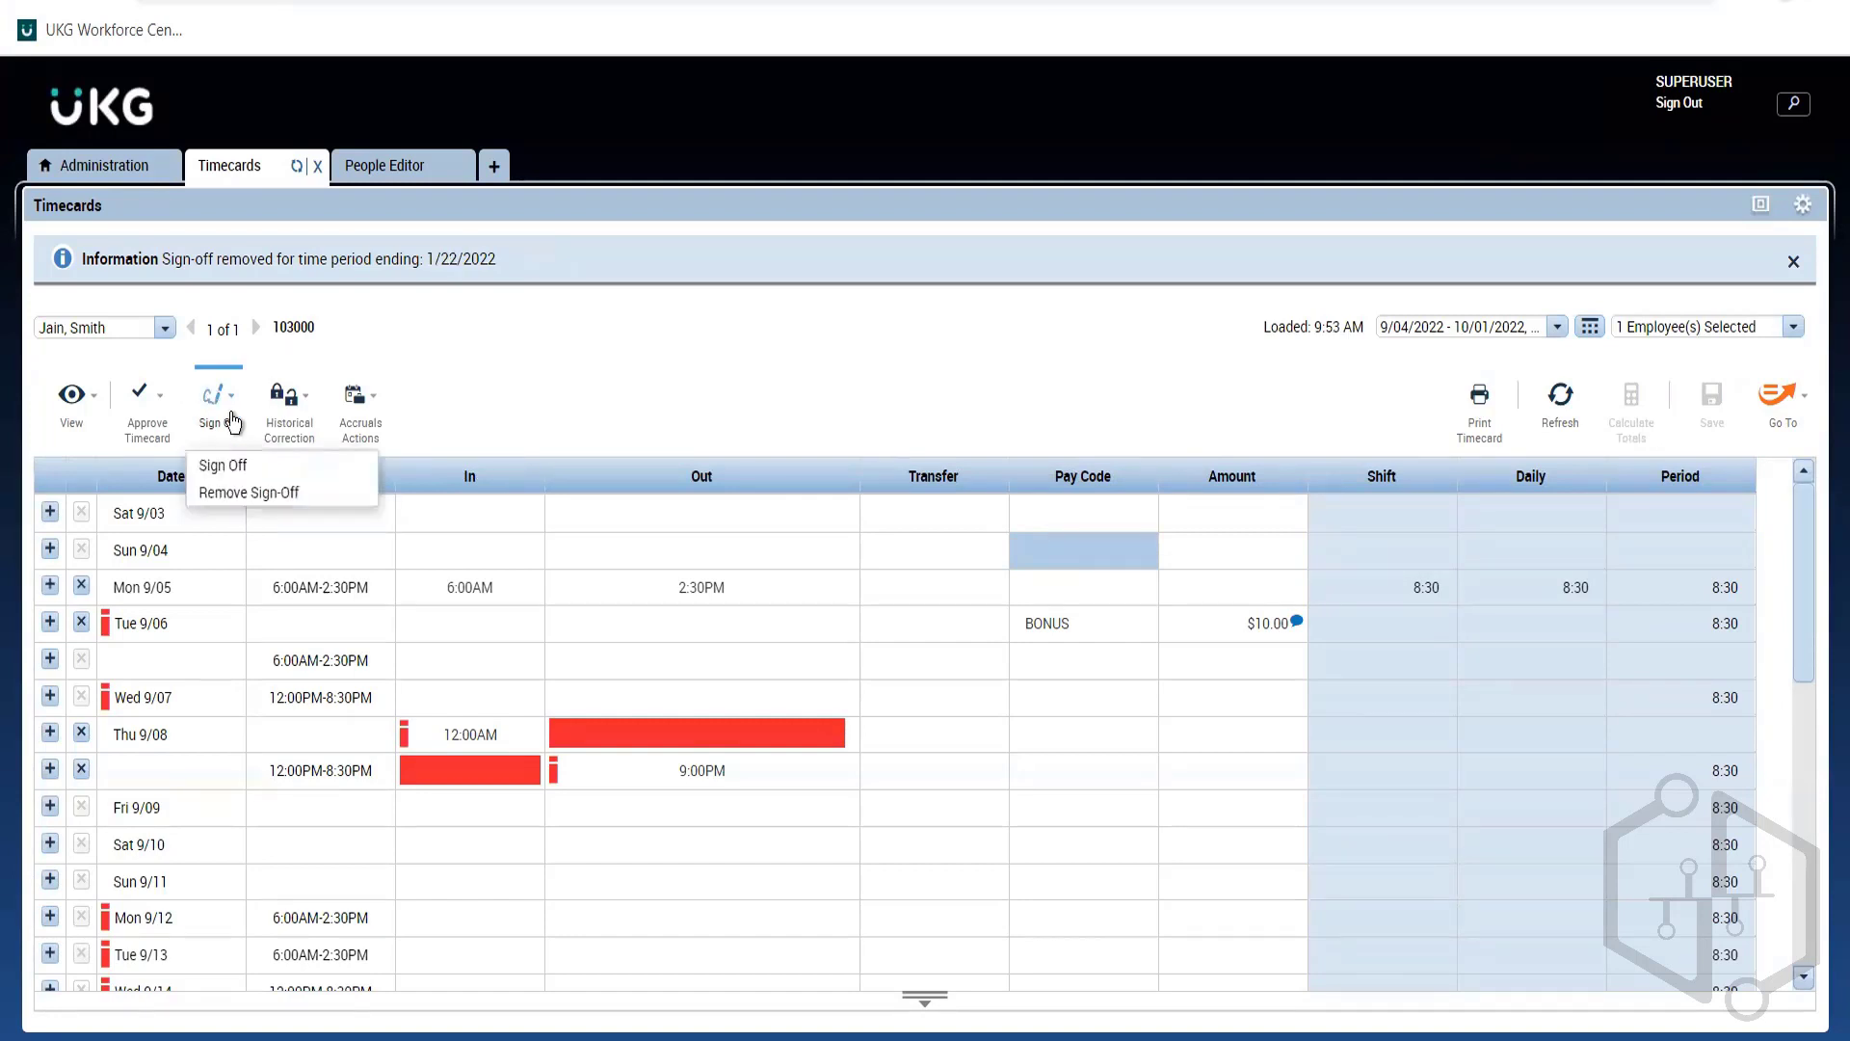
click(254, 490)
click(204, 398)
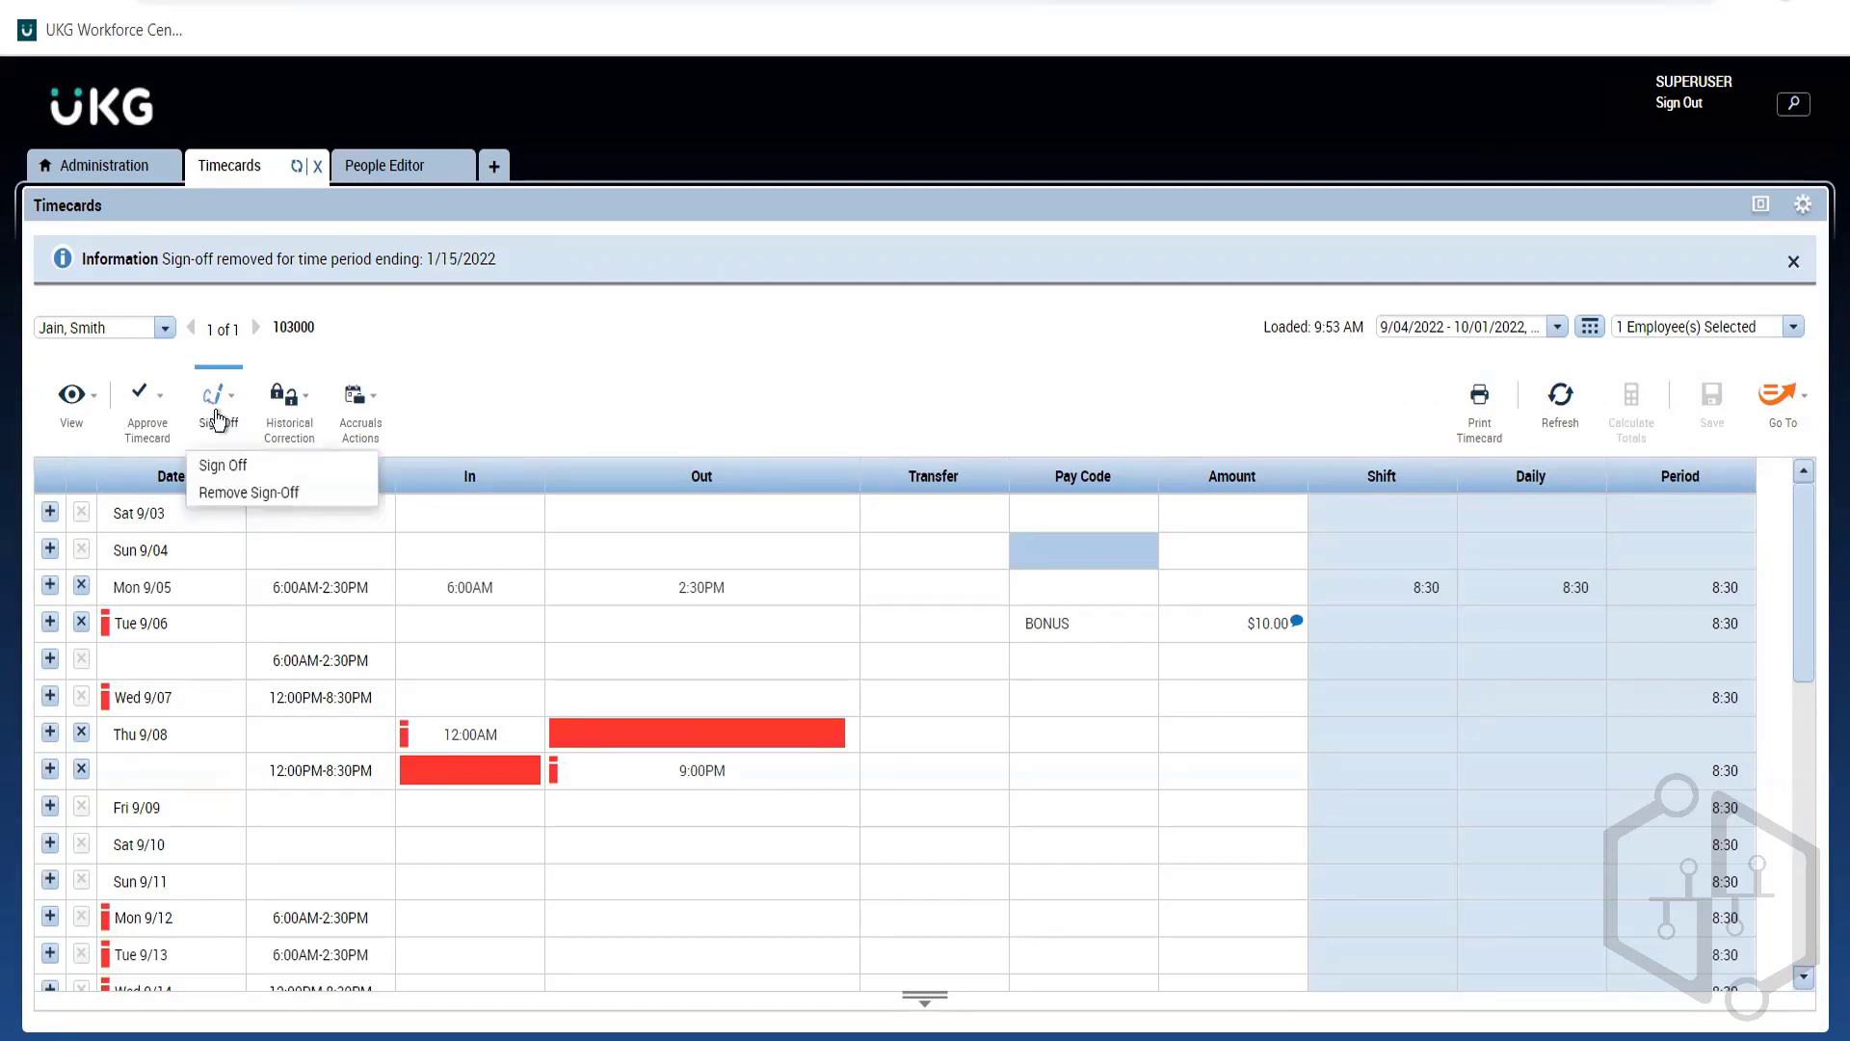
click(241, 491)
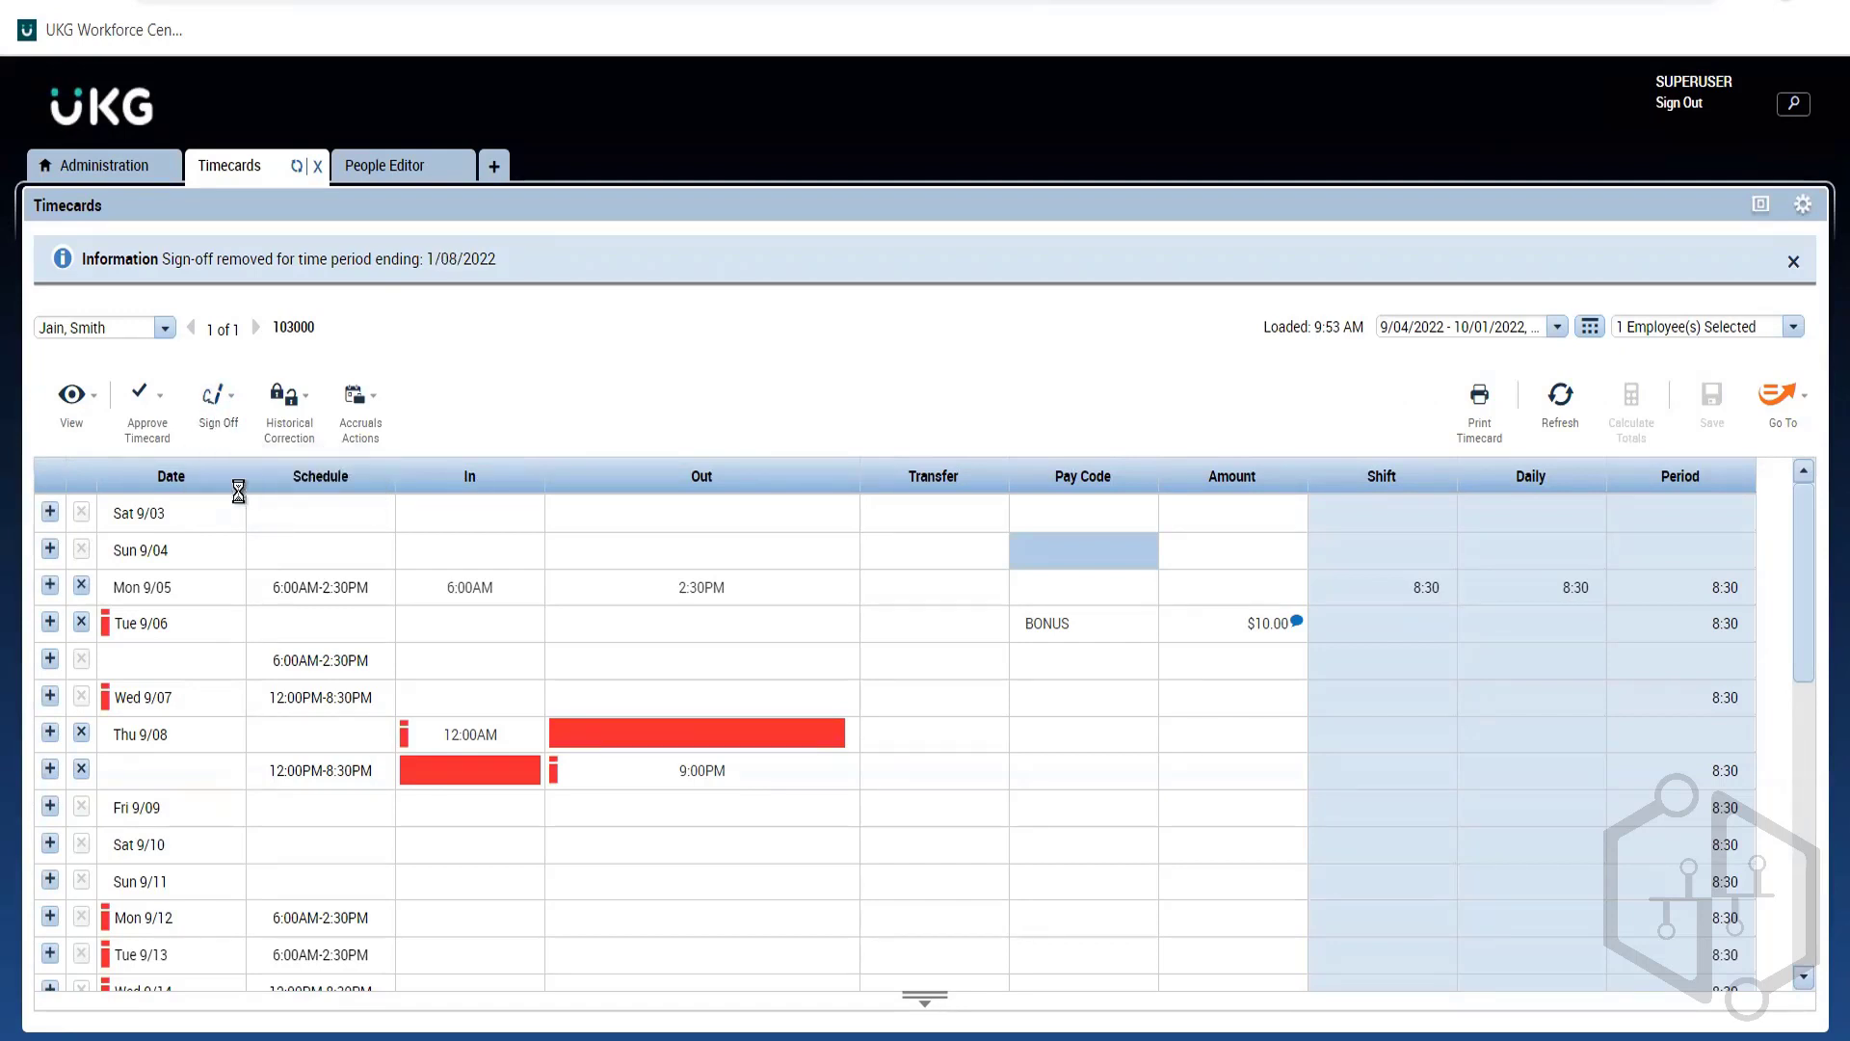
click(213, 409)
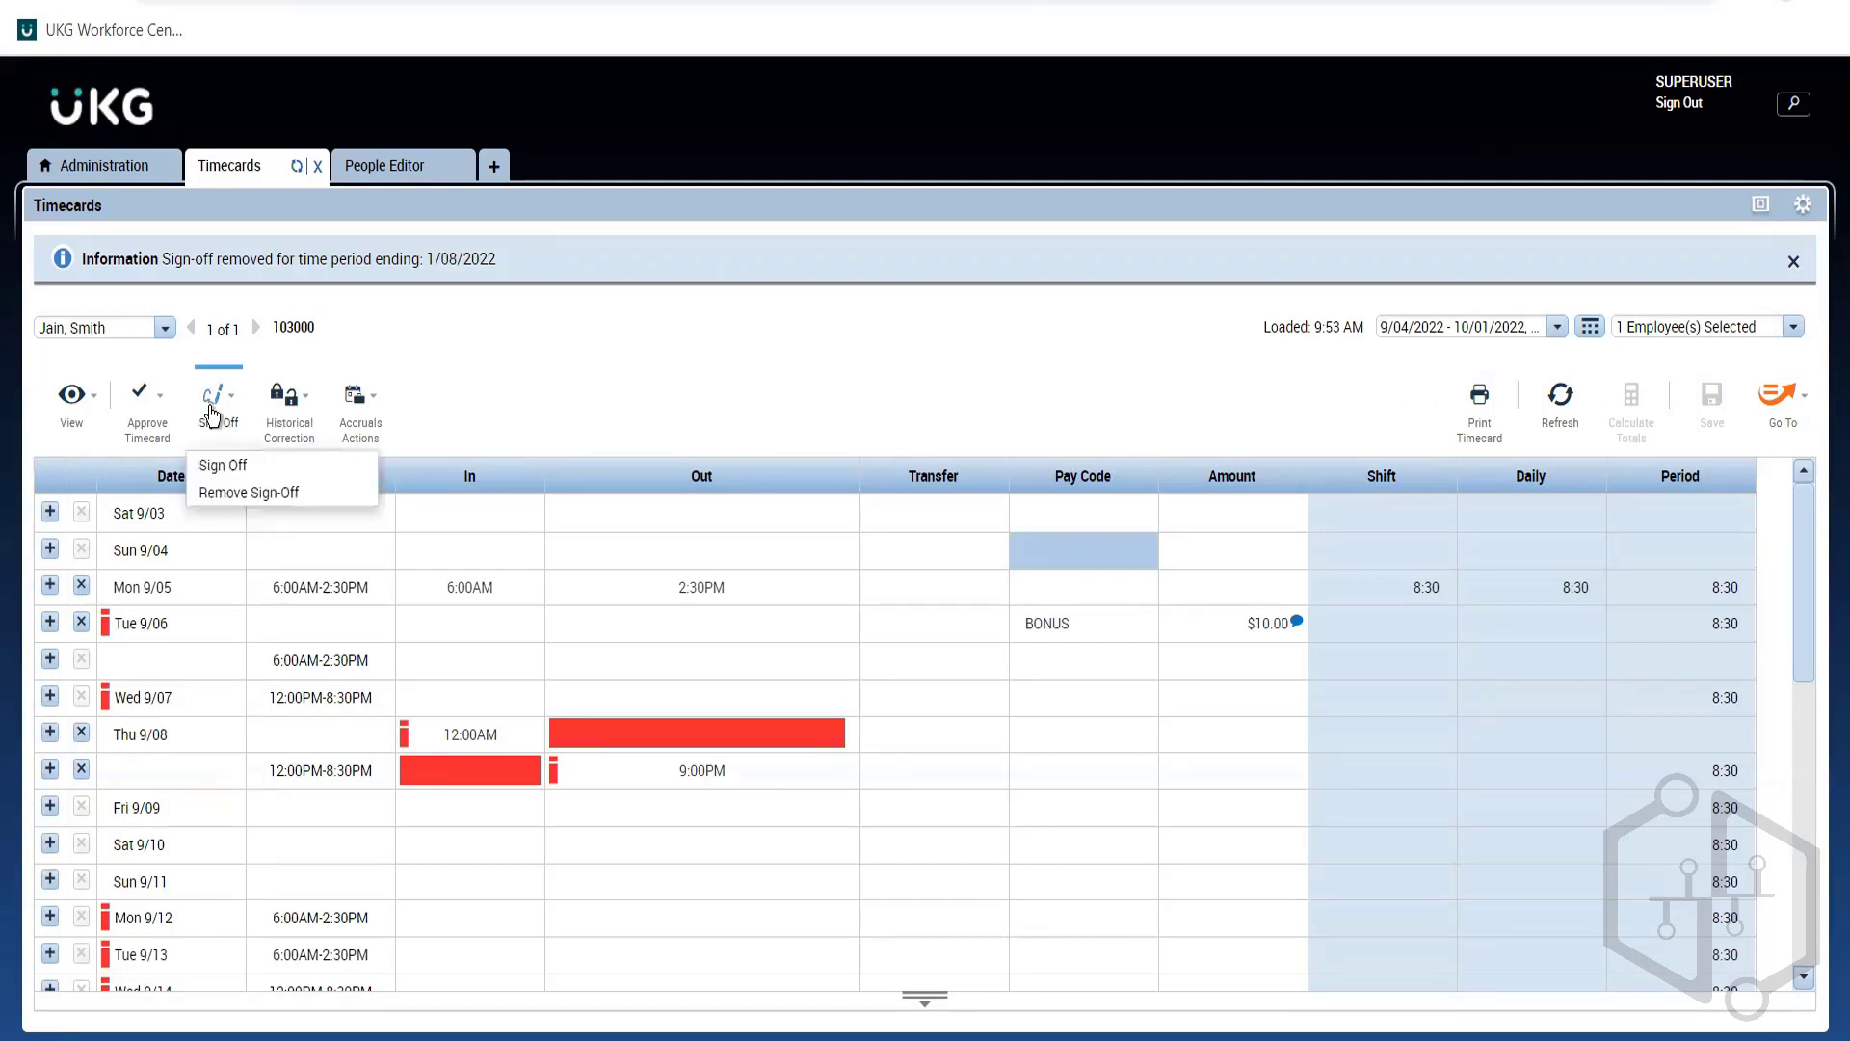
click(248, 493)
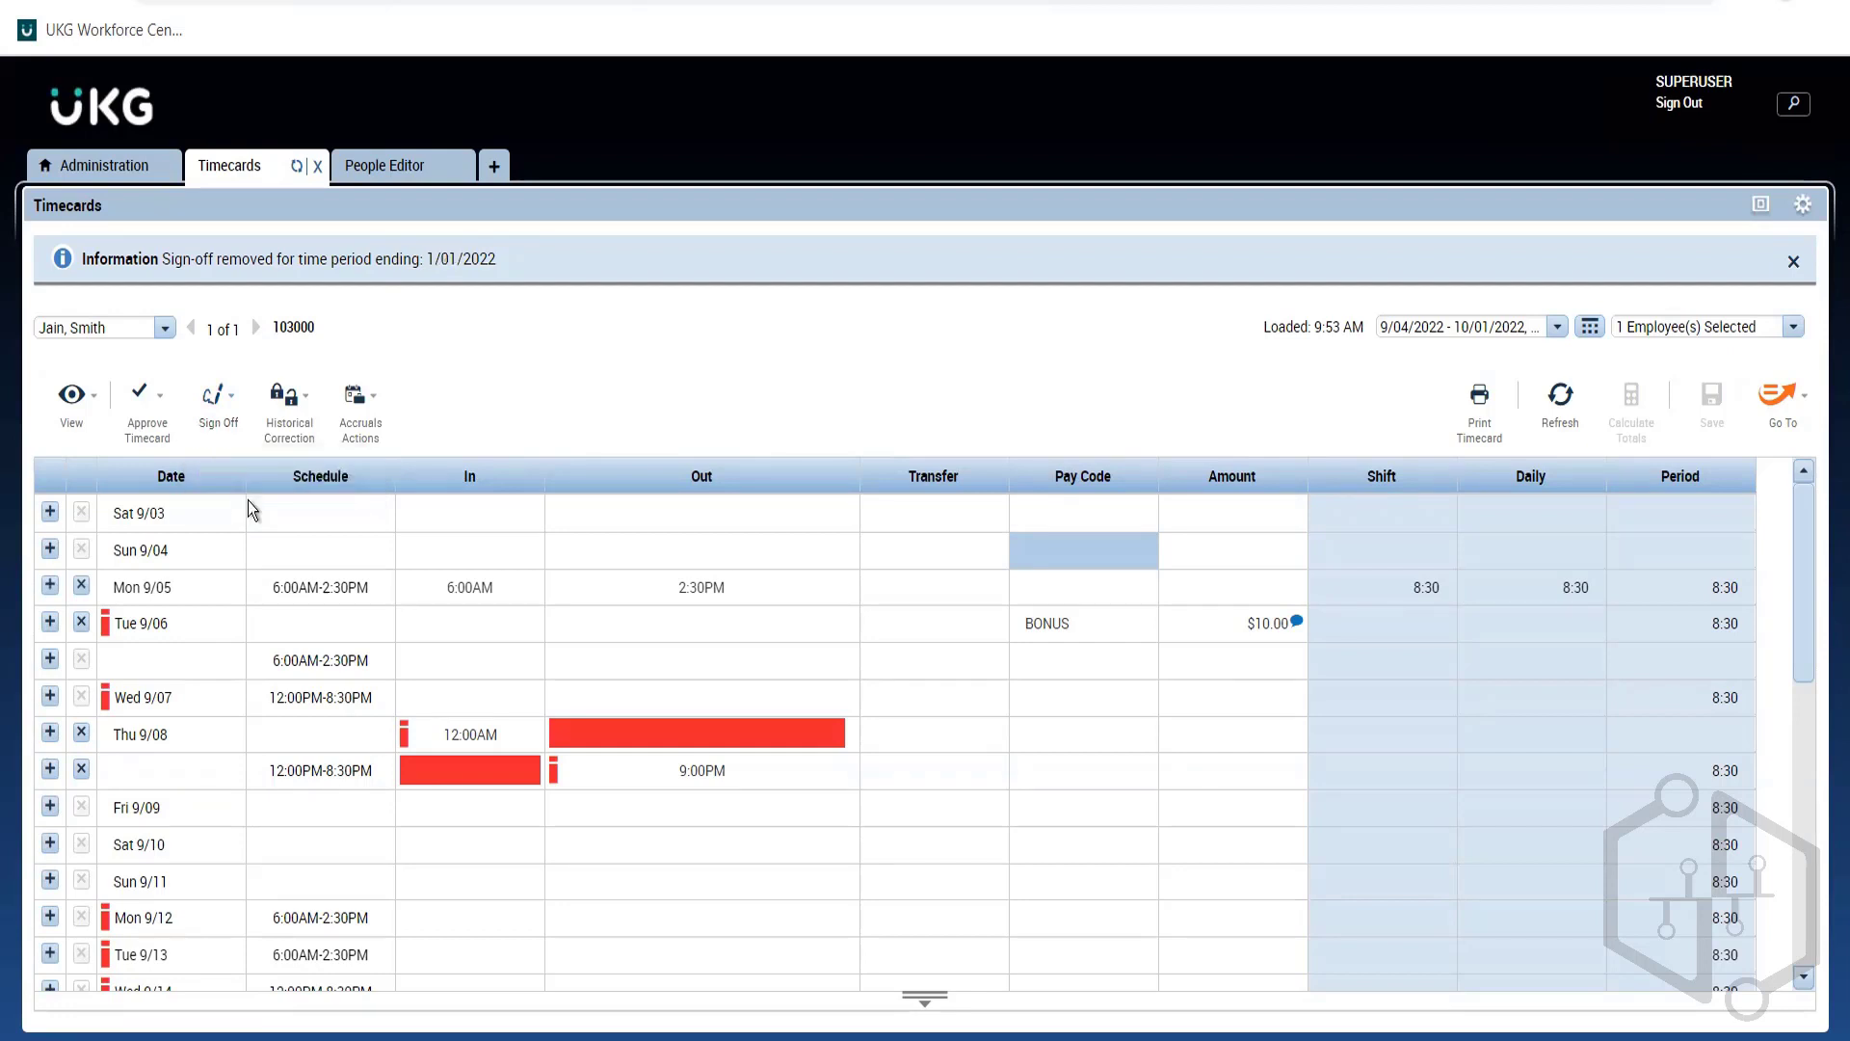
click(1562, 400)
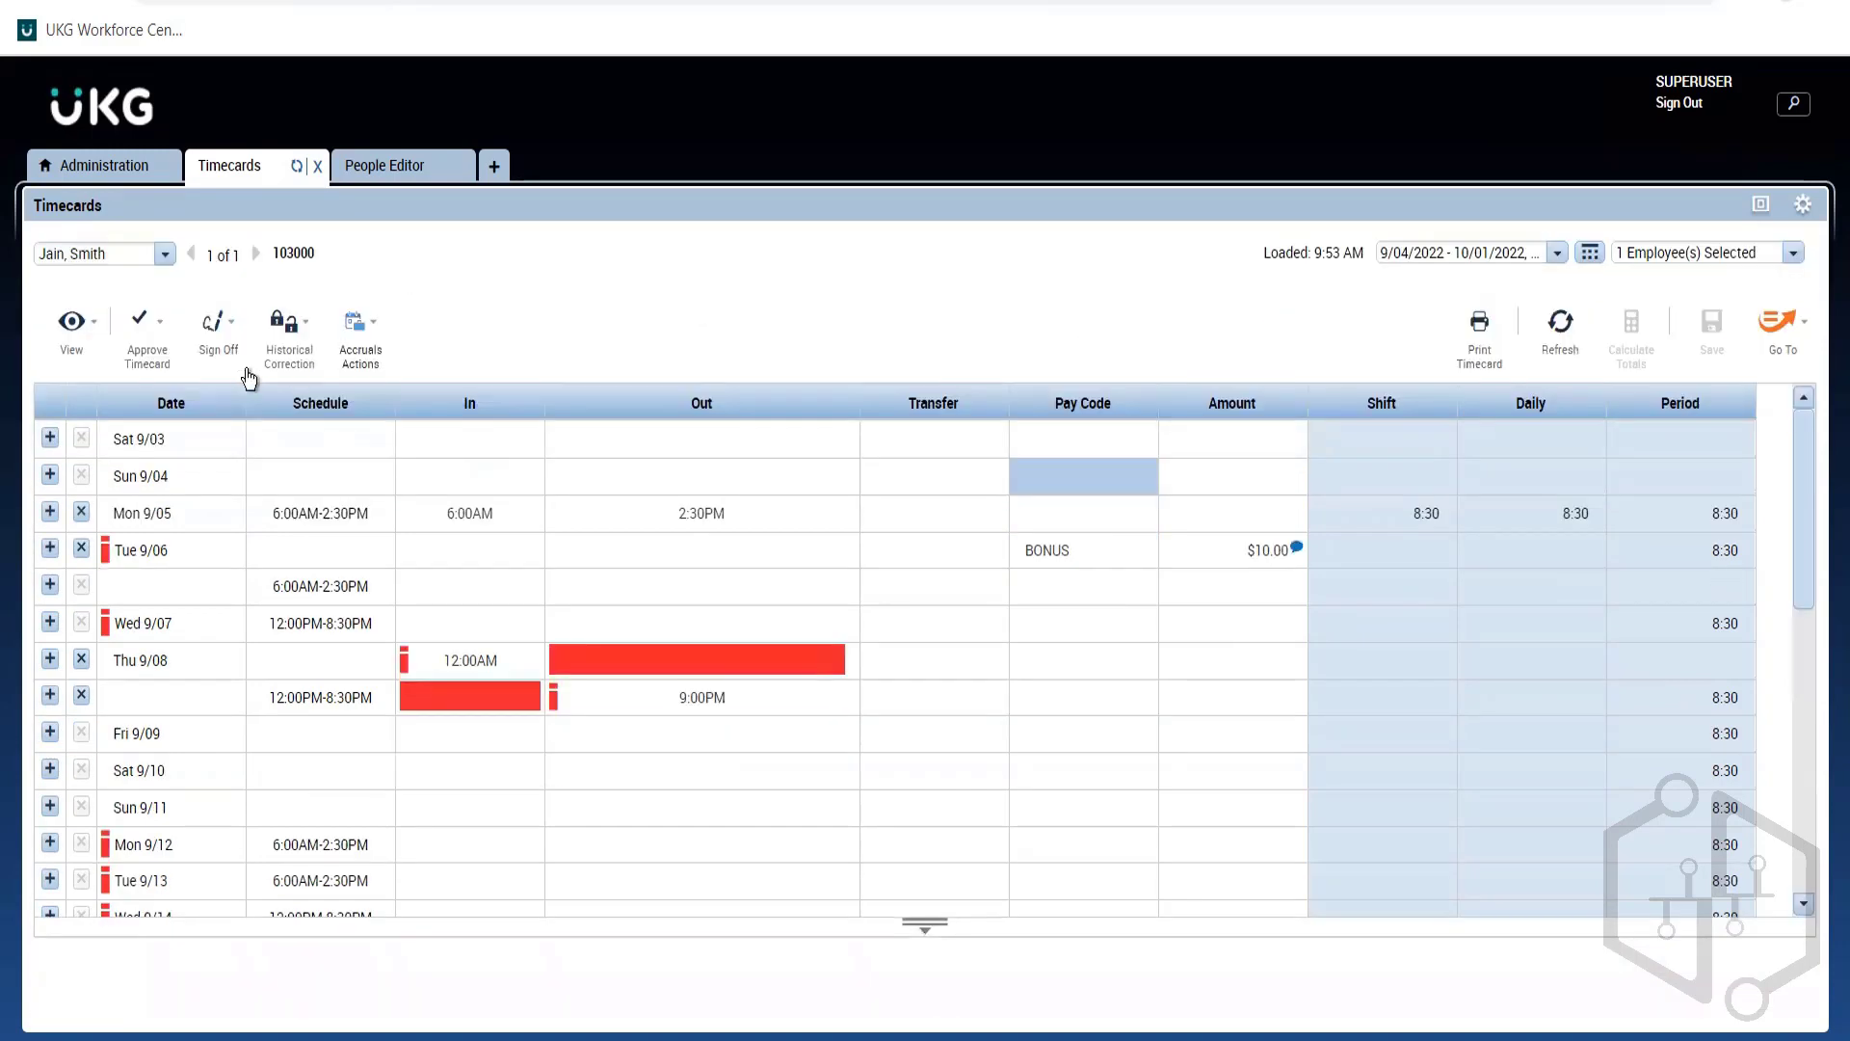
click(218, 353)
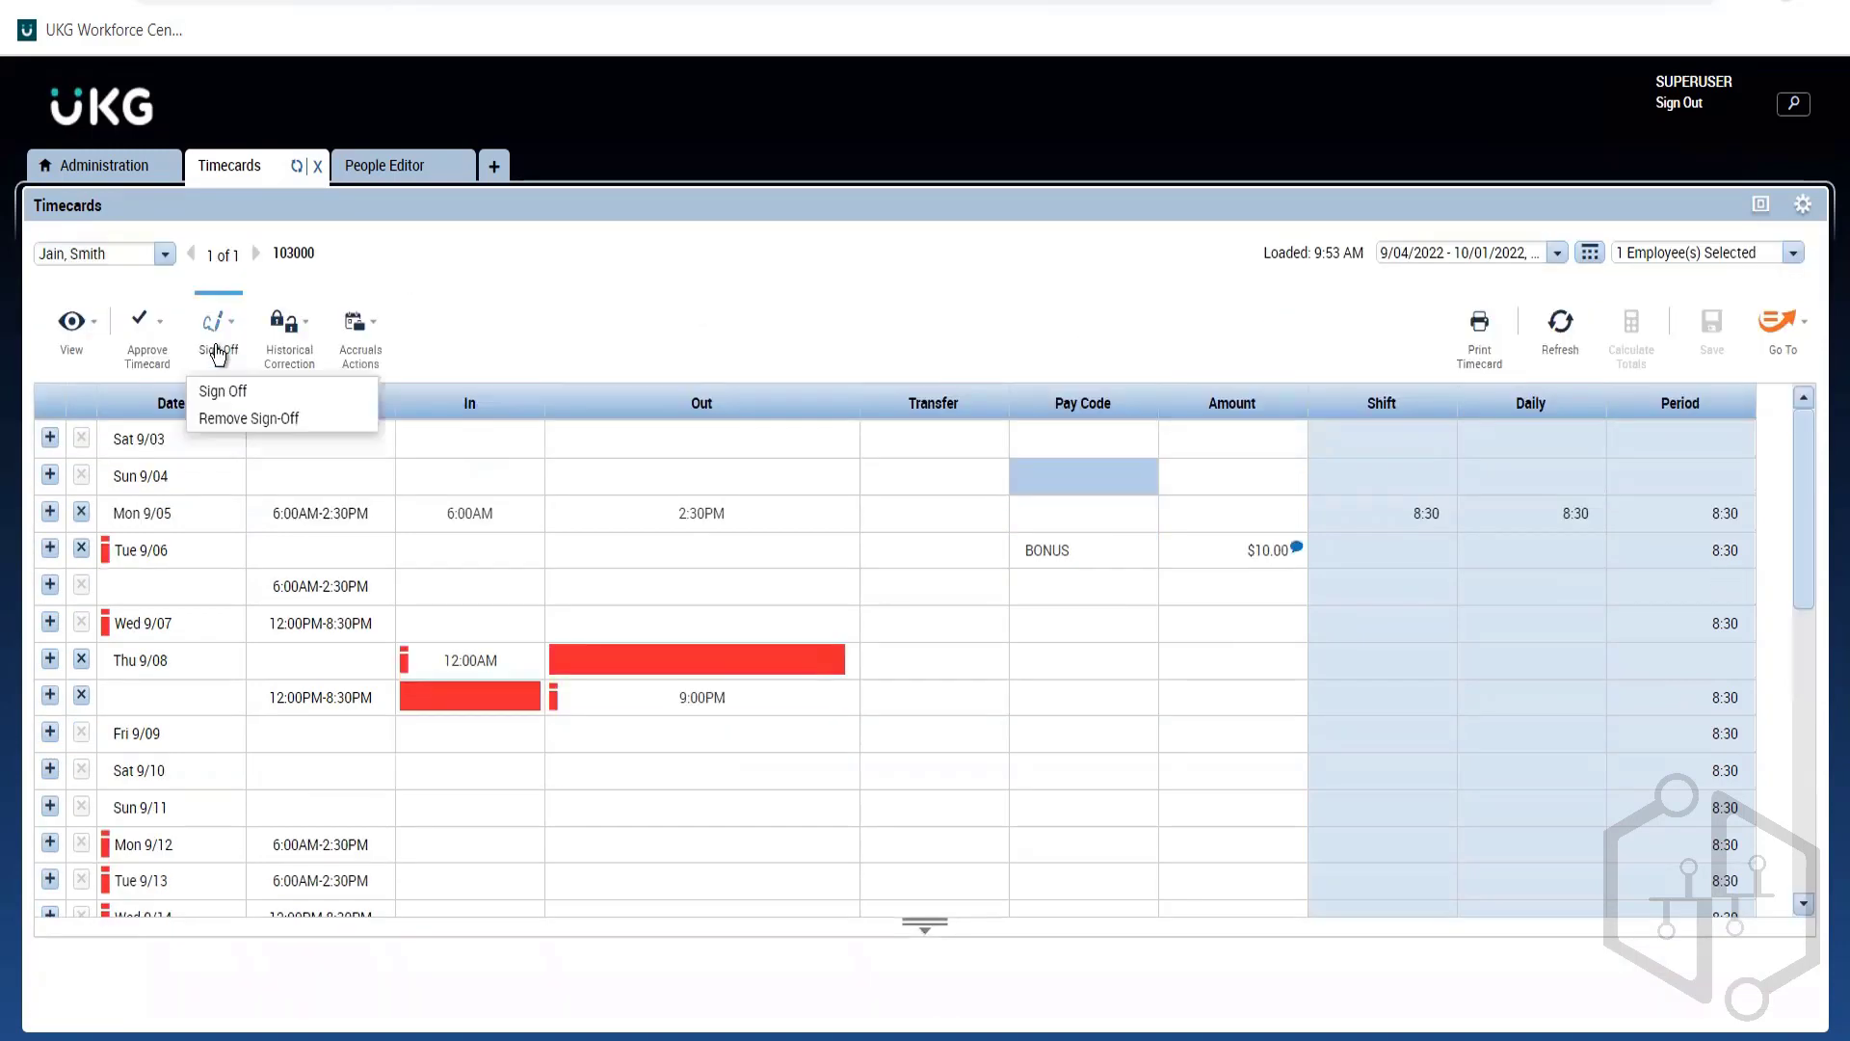
click(222, 420)
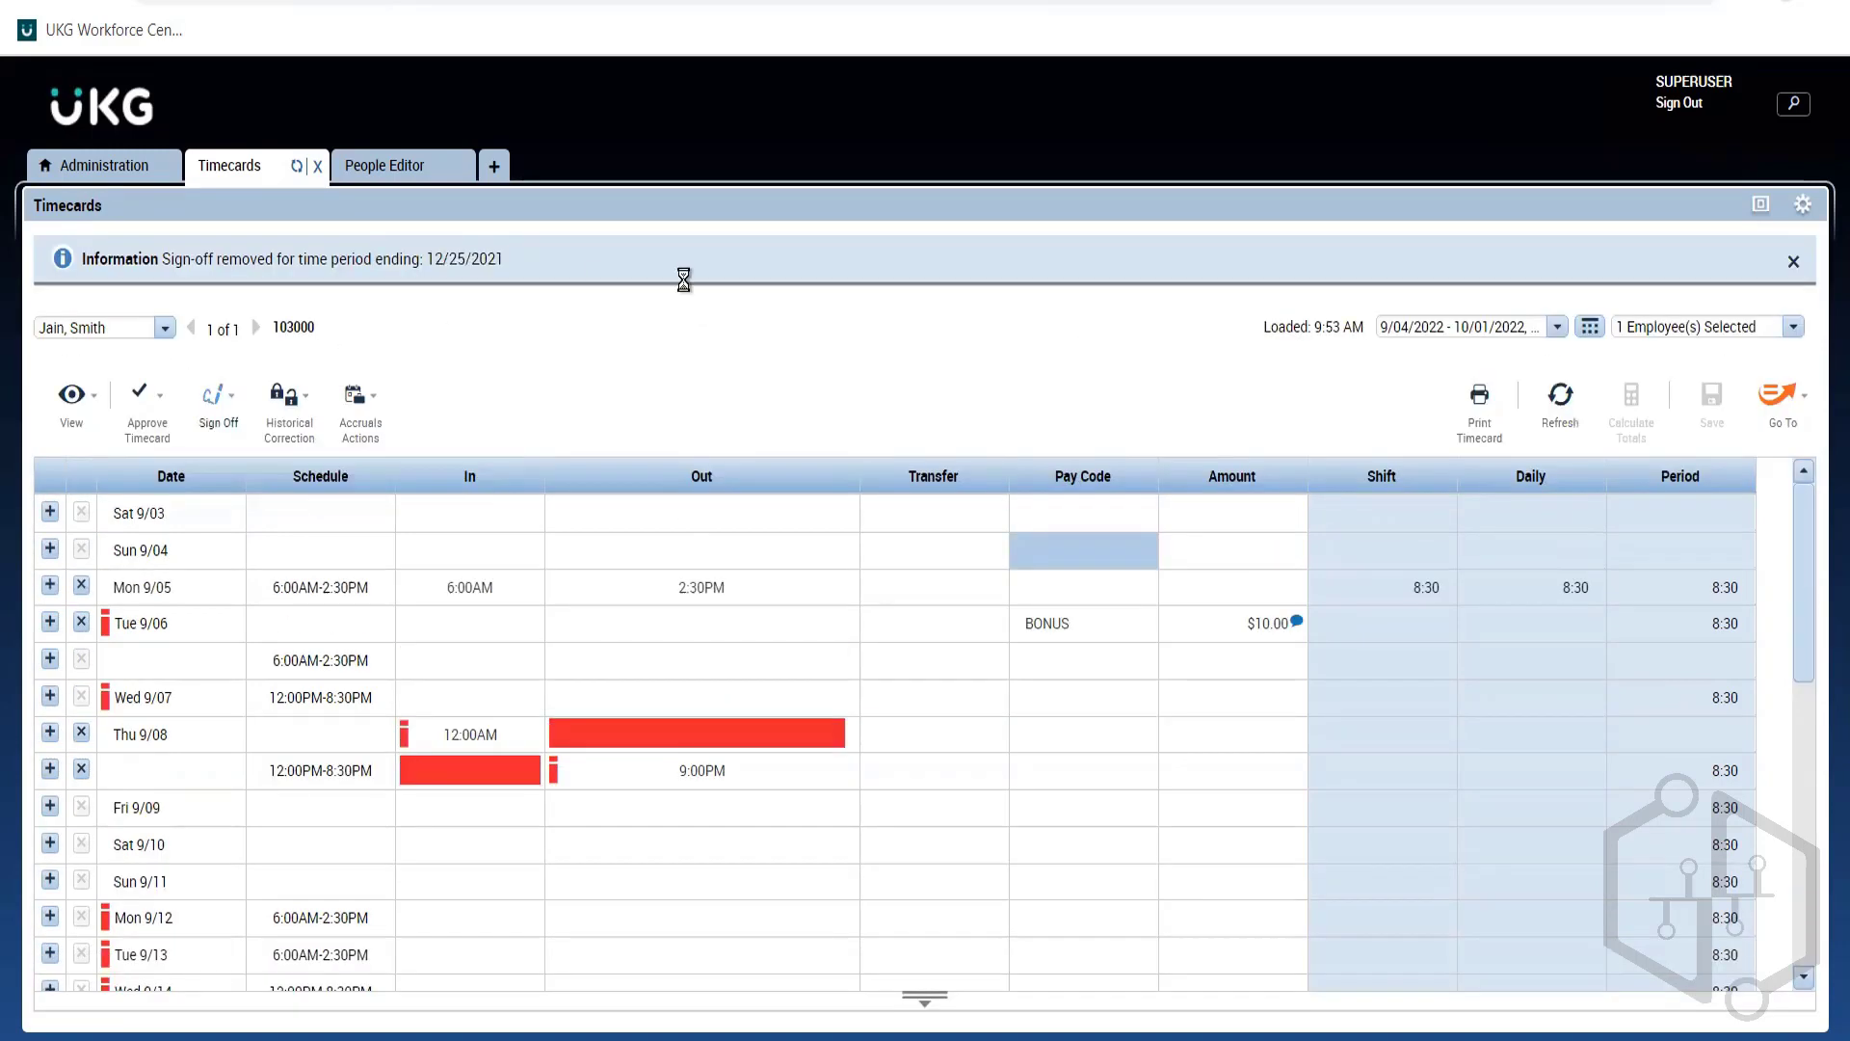
Reload the employee's record in the People Editor, discarding the unsaved accrual profile changes
click(367, 169)
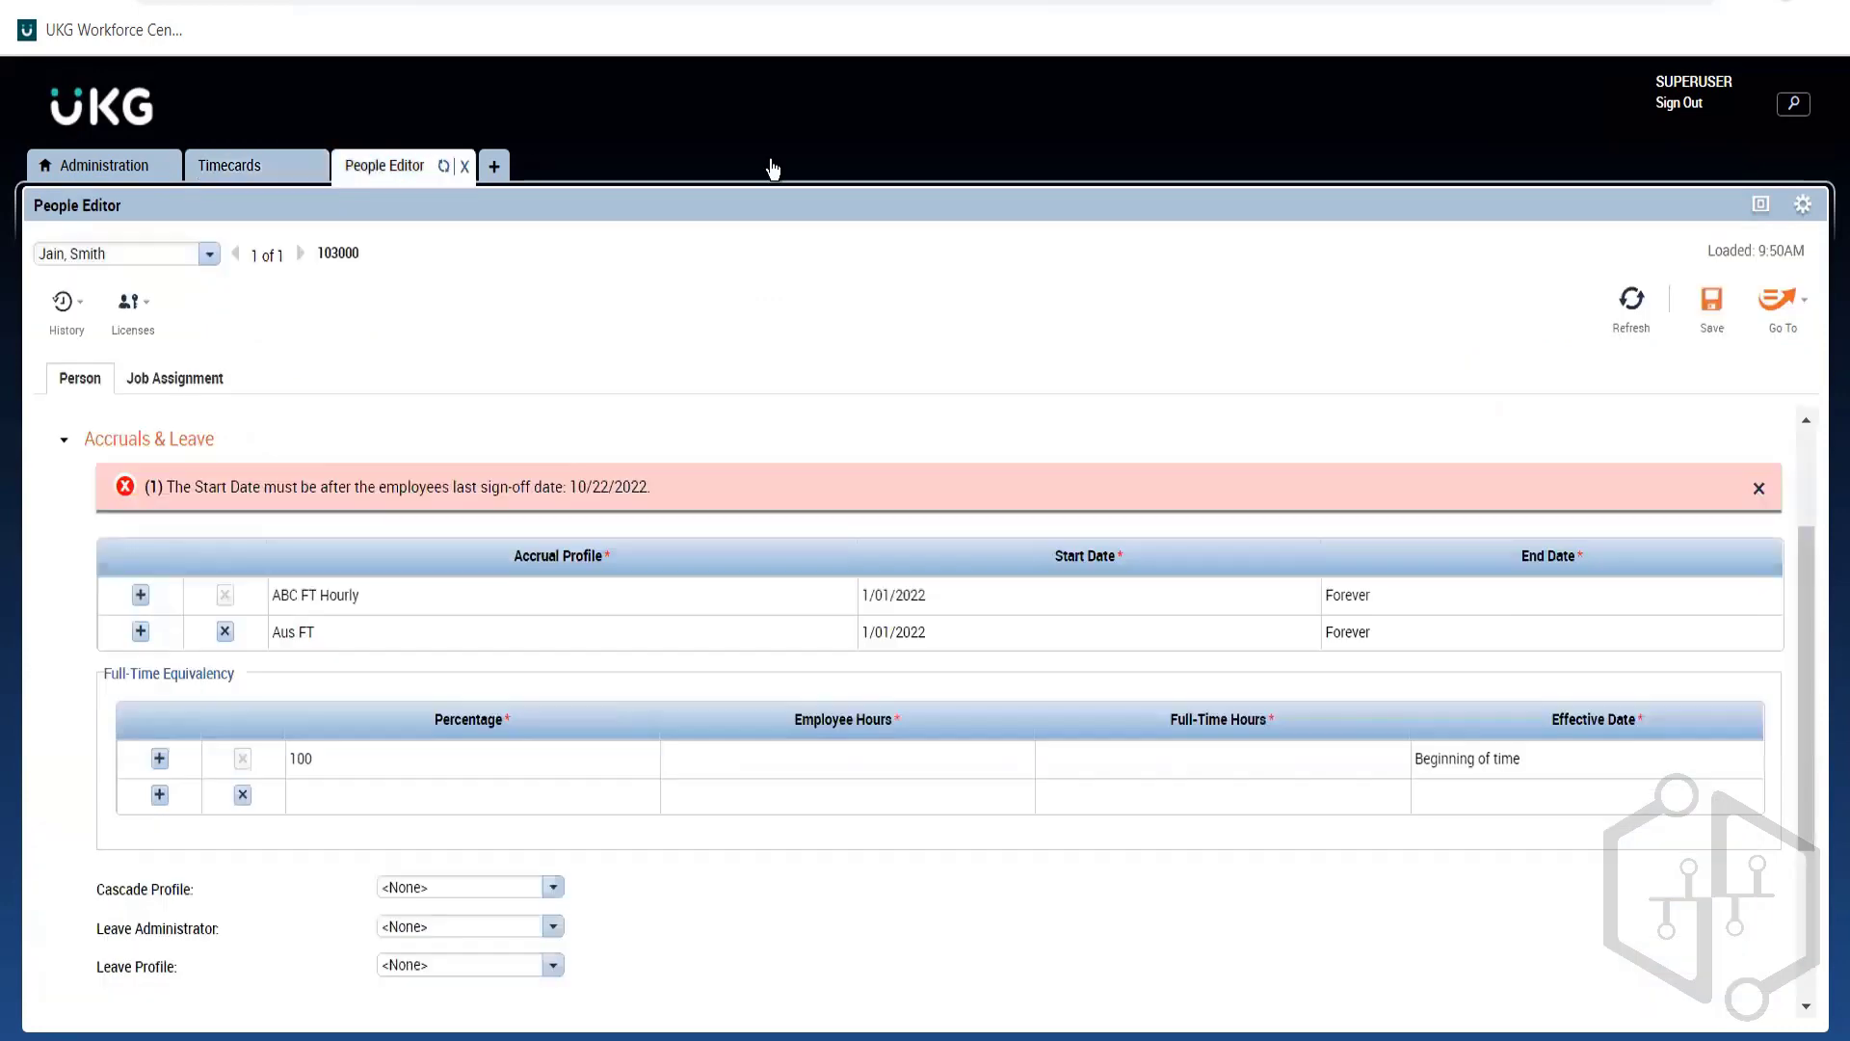
click(1620, 327)
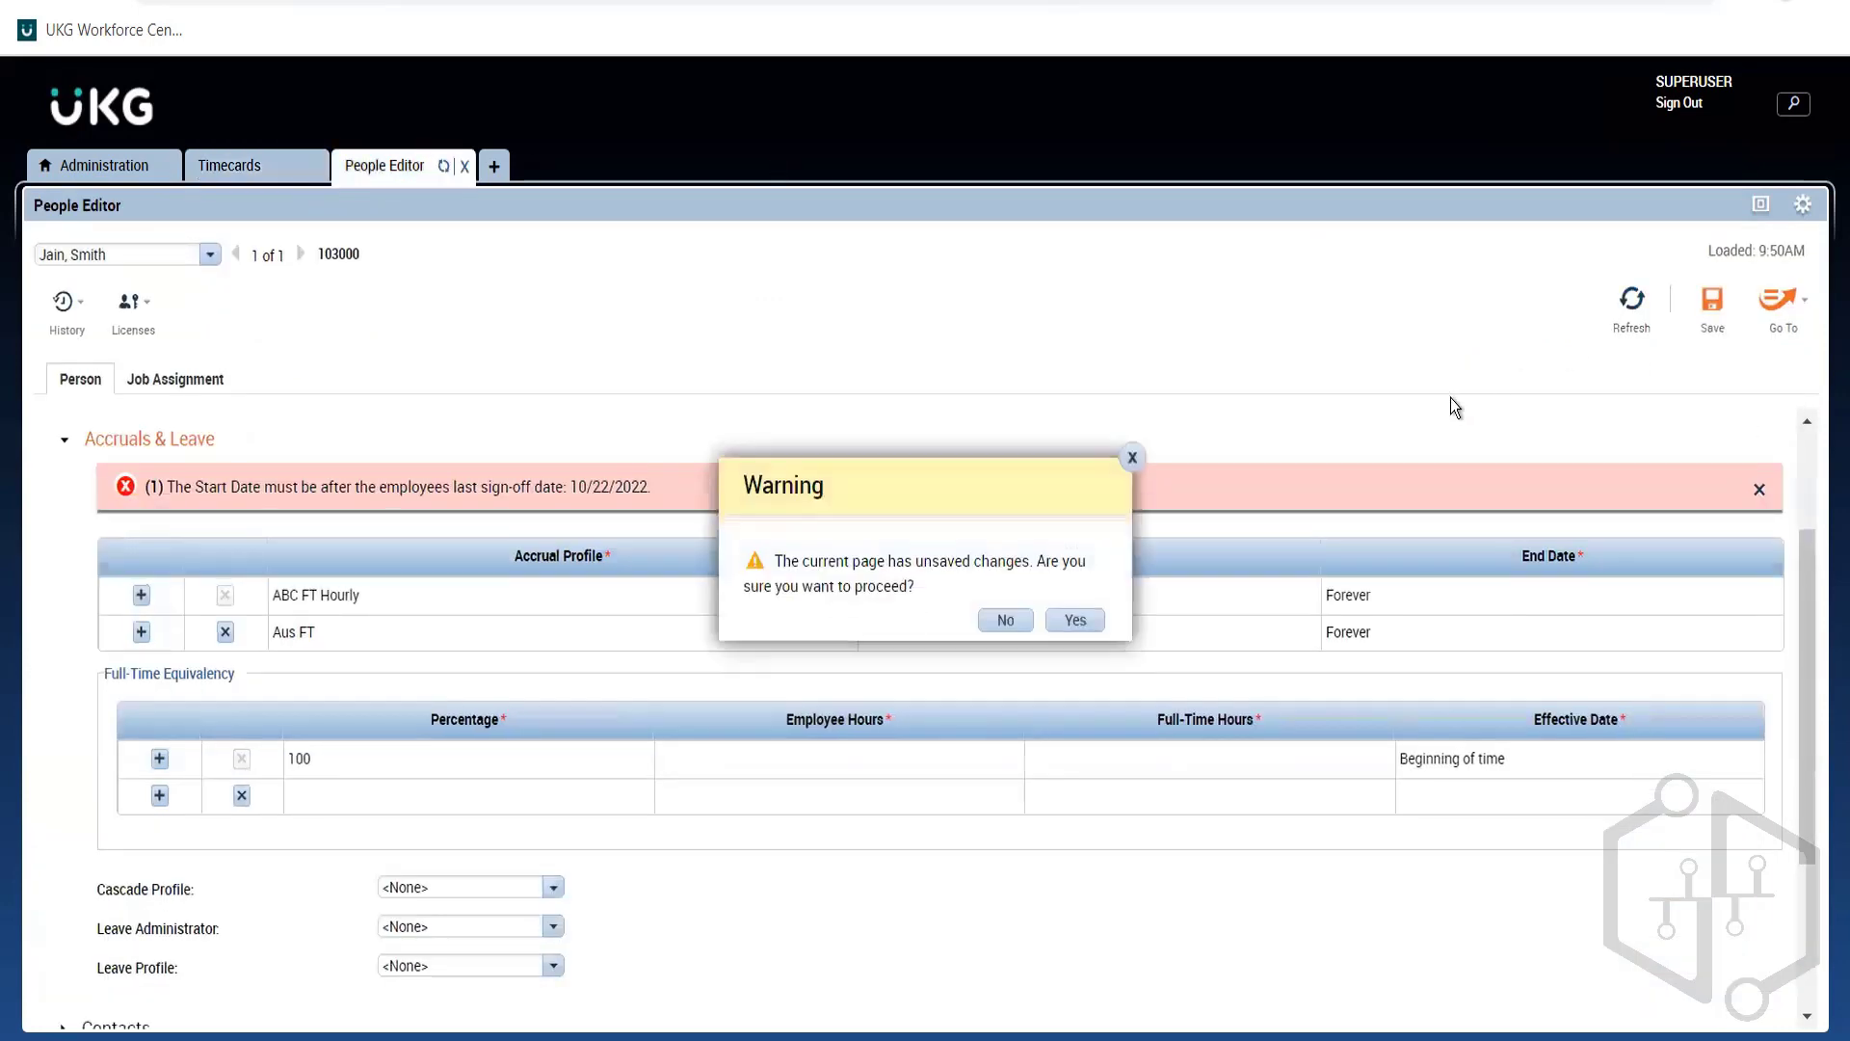
click(1074, 623)
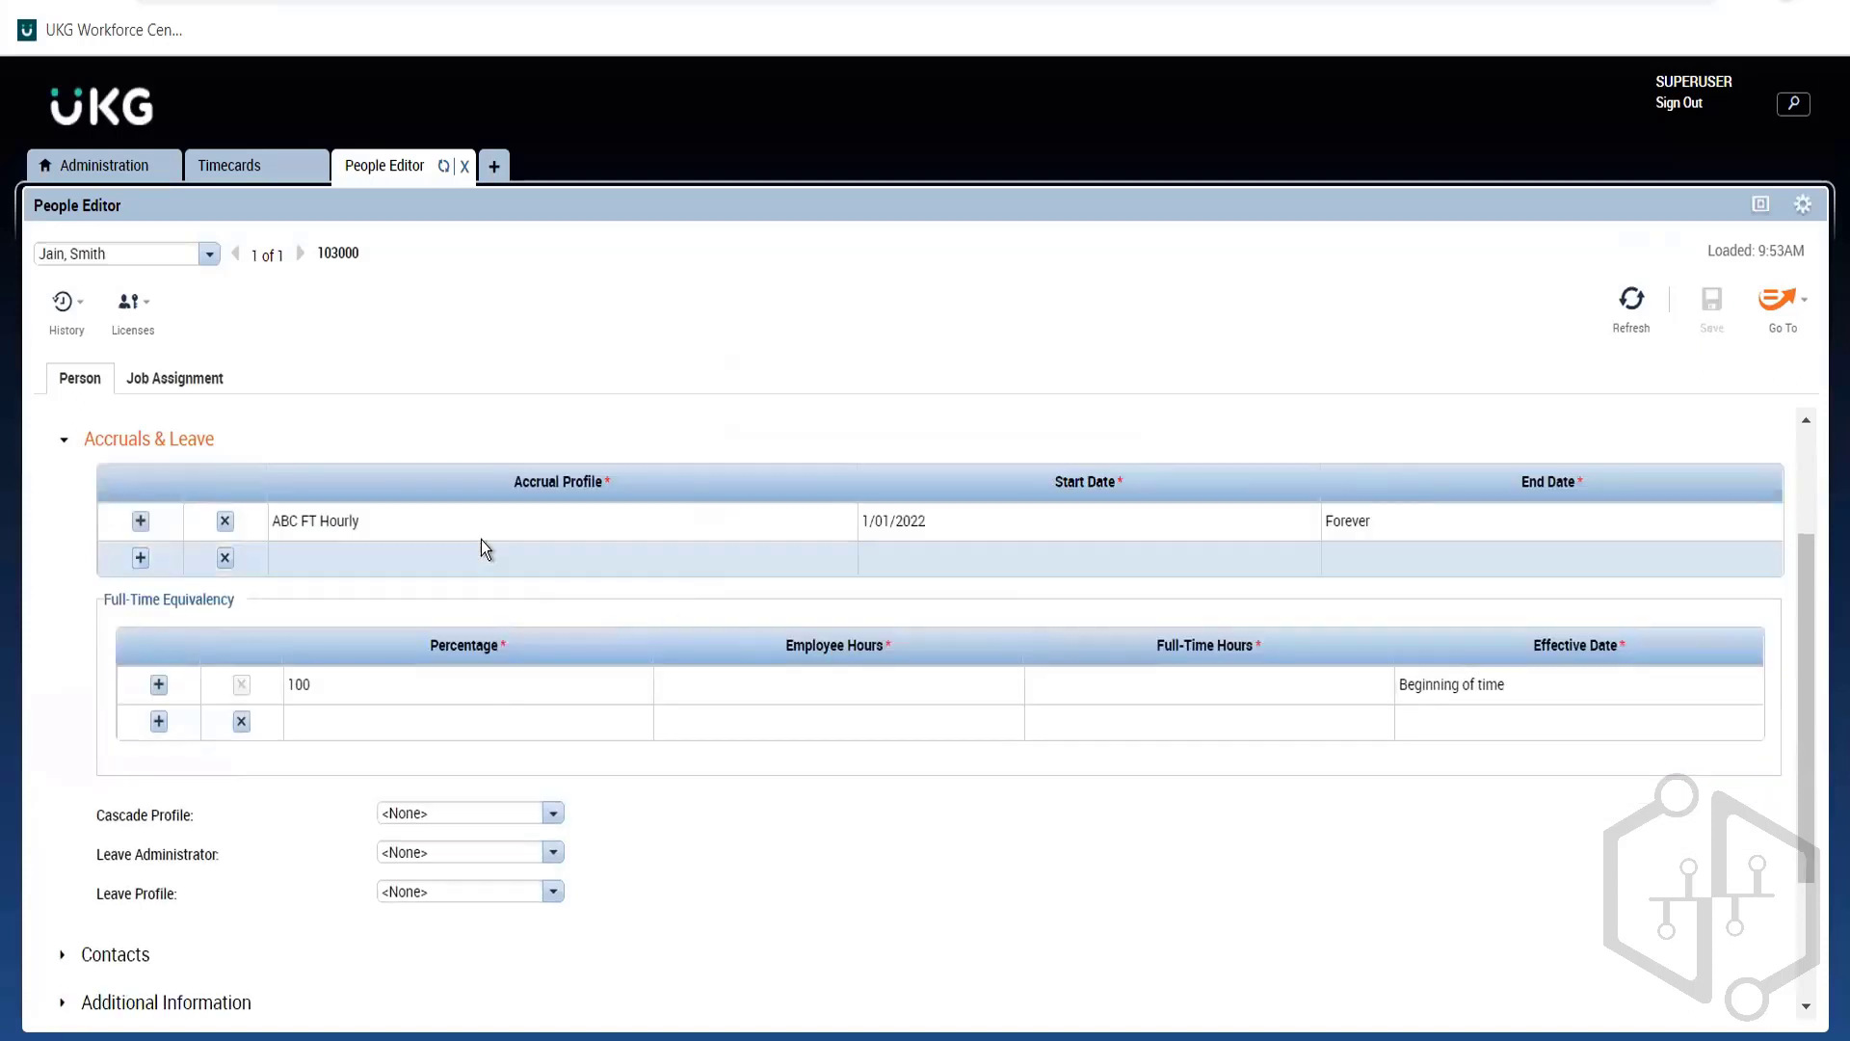
Change the accrual profile in the existing row starting 1/01/2022 to Aus FT and save the employee's record
click(482, 557)
click(435, 524)
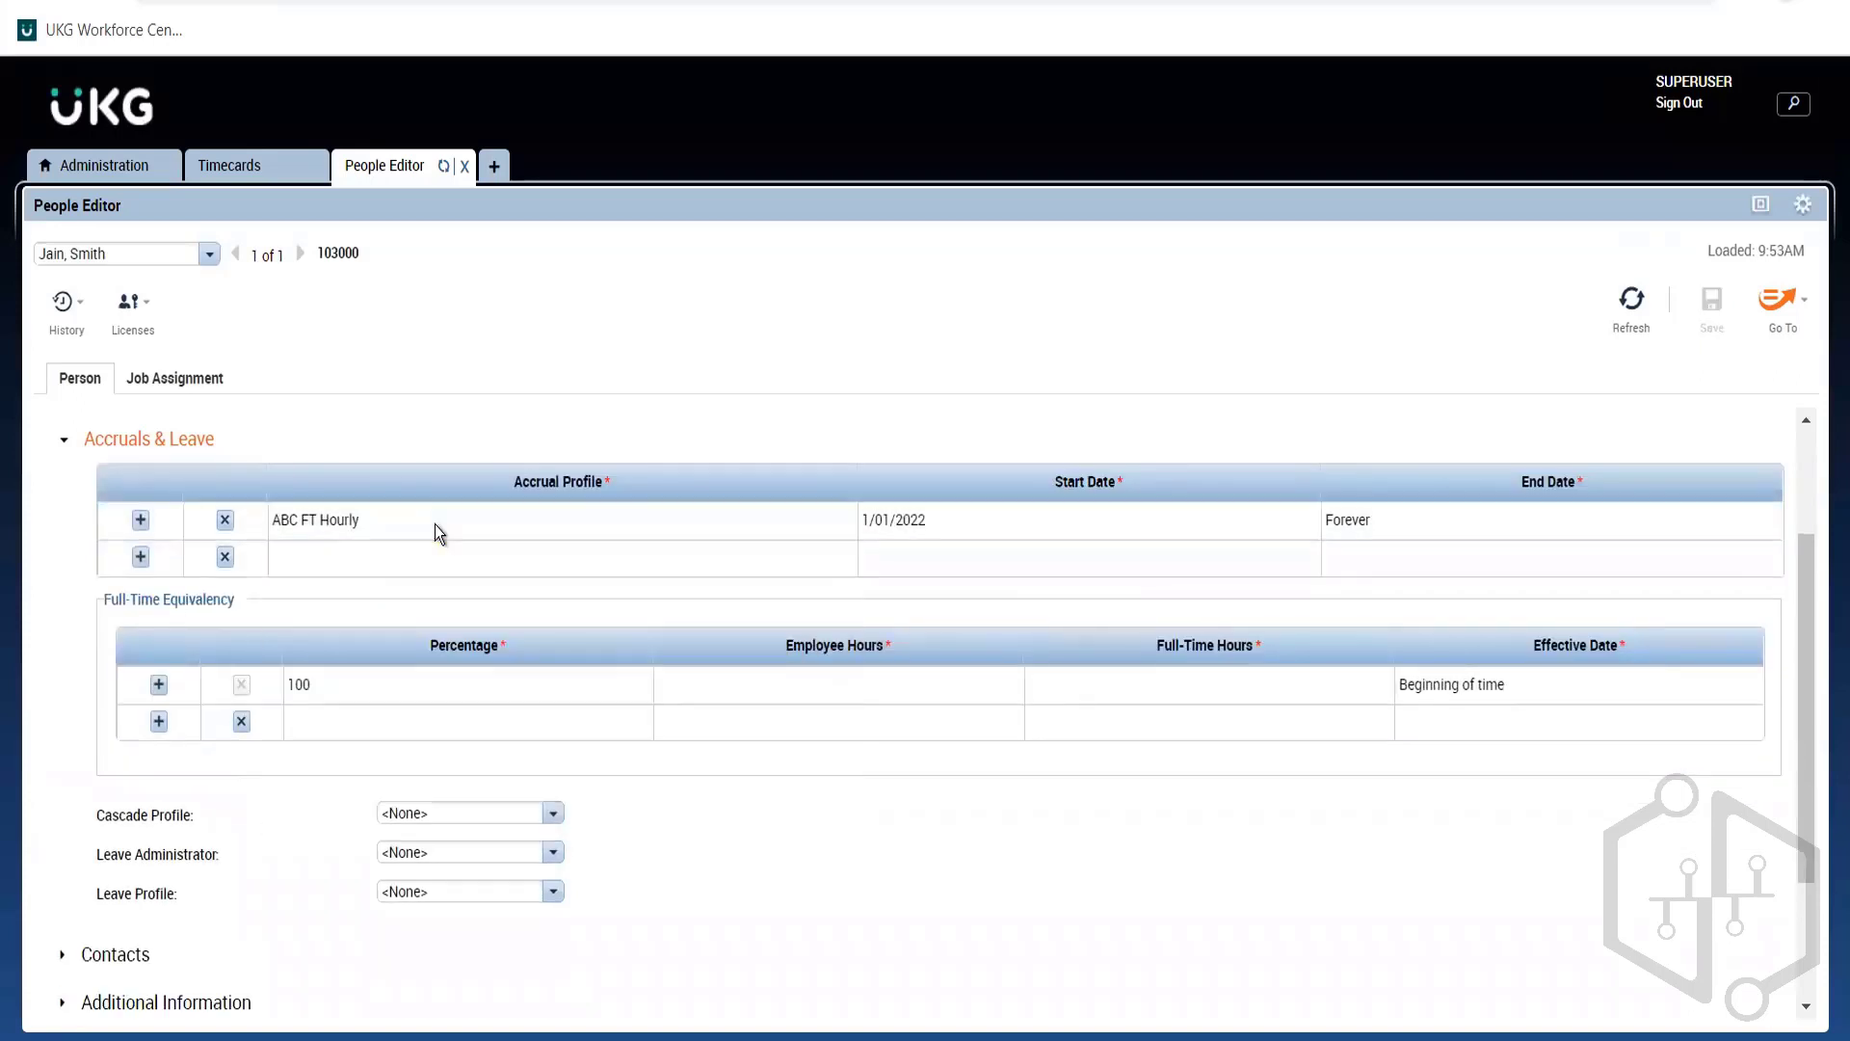
click(435, 525)
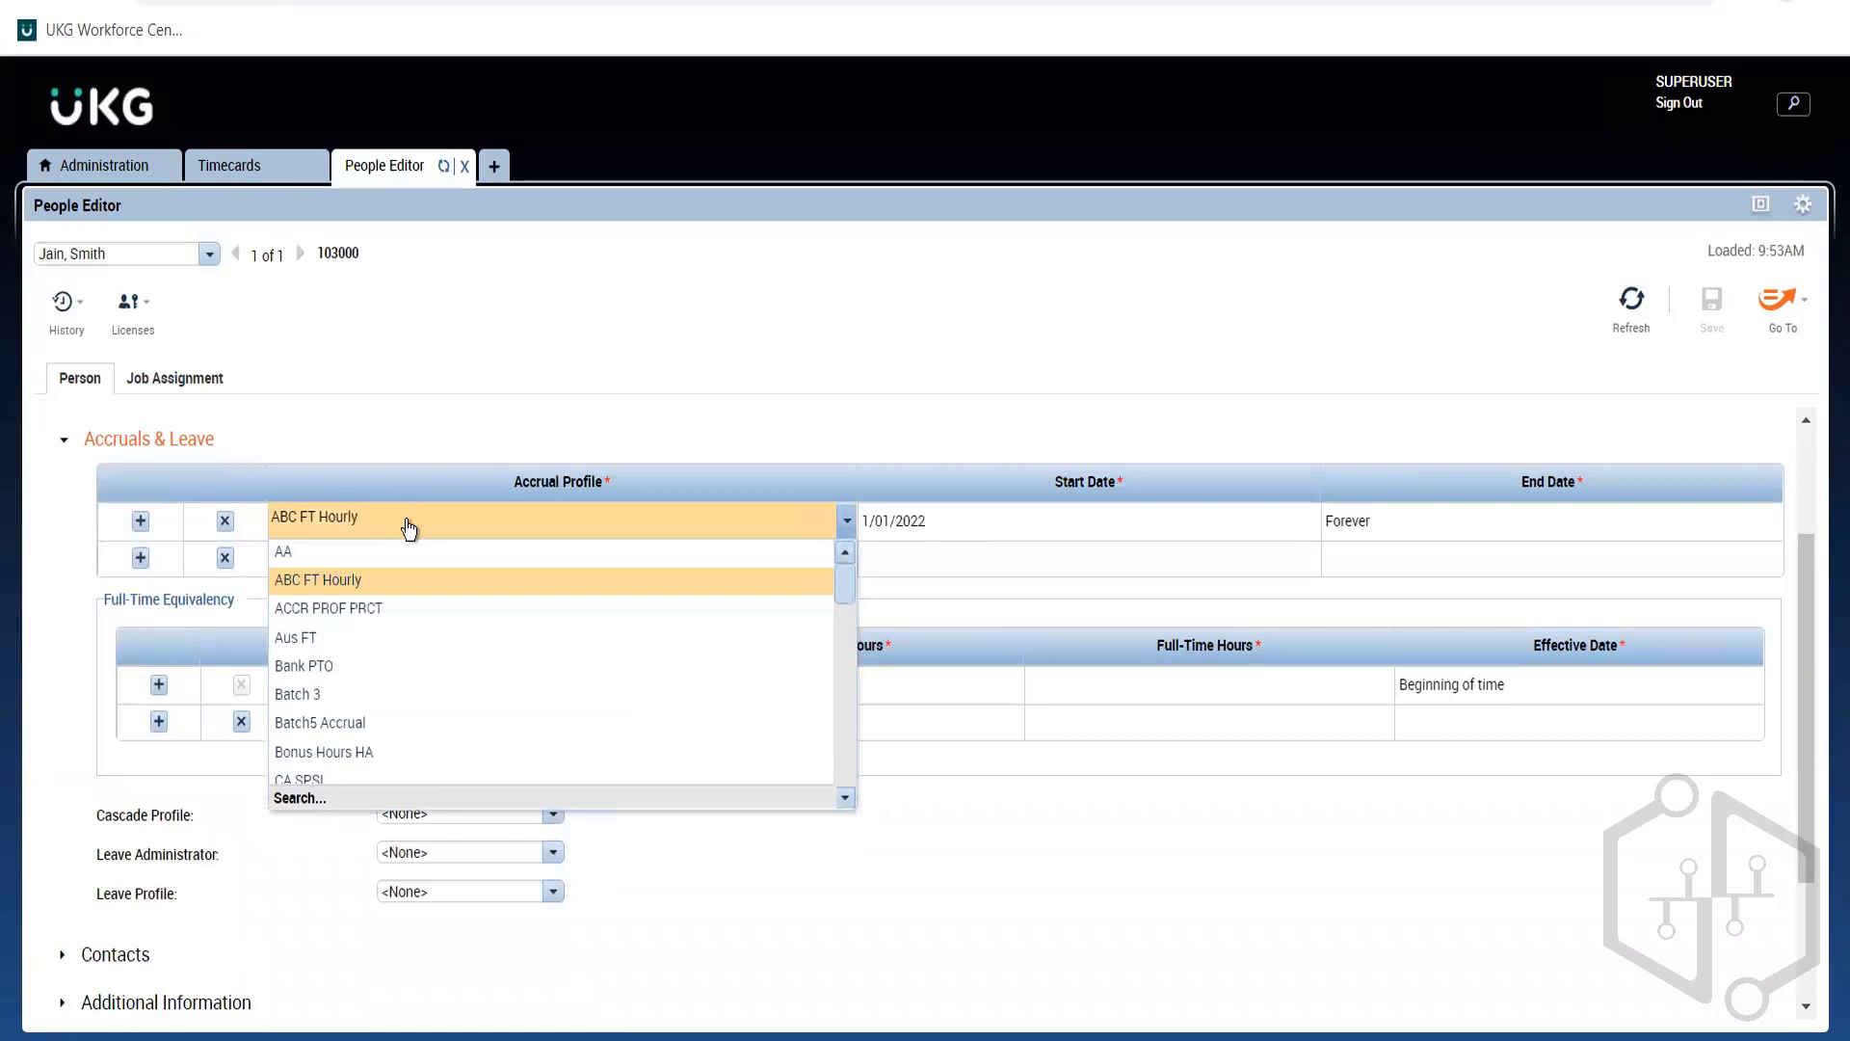
click(320, 640)
click(977, 372)
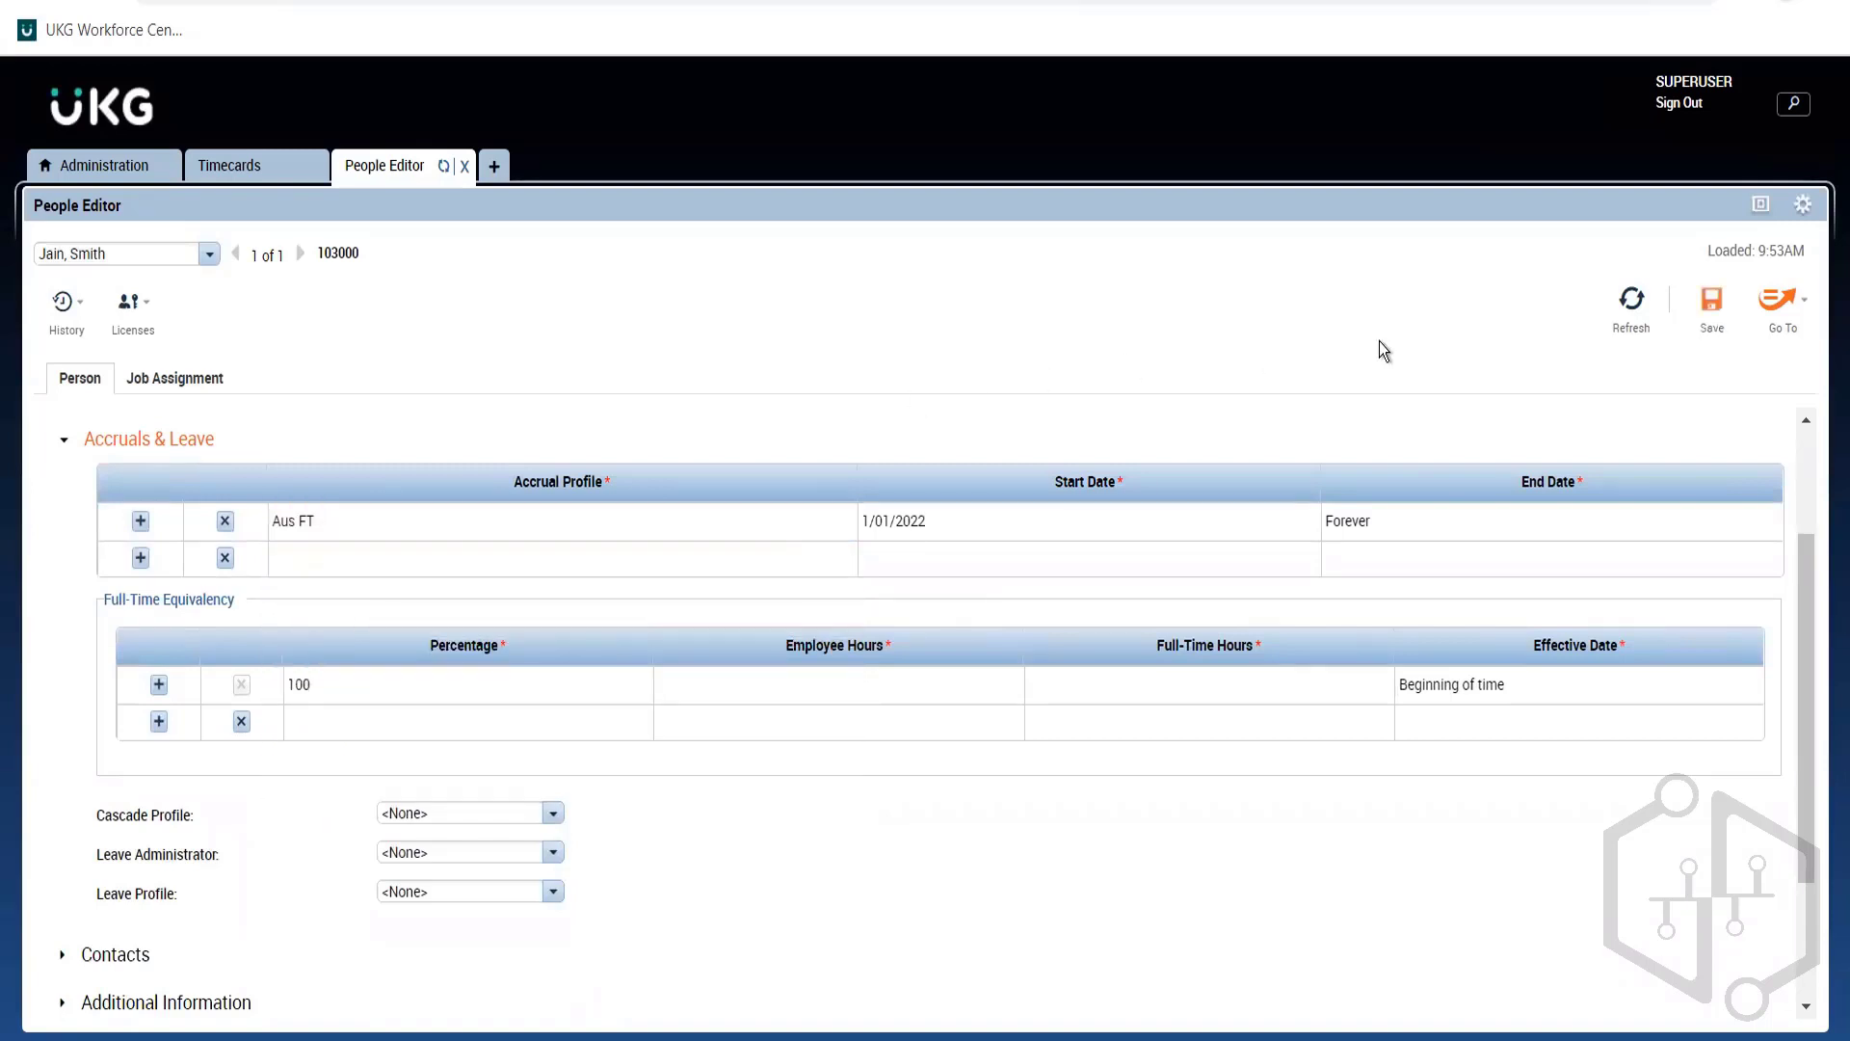
click(1711, 332)
Go to Reports for the employee from the timecard and select the Accrual Detail report in the Accruals category
click(1790, 318)
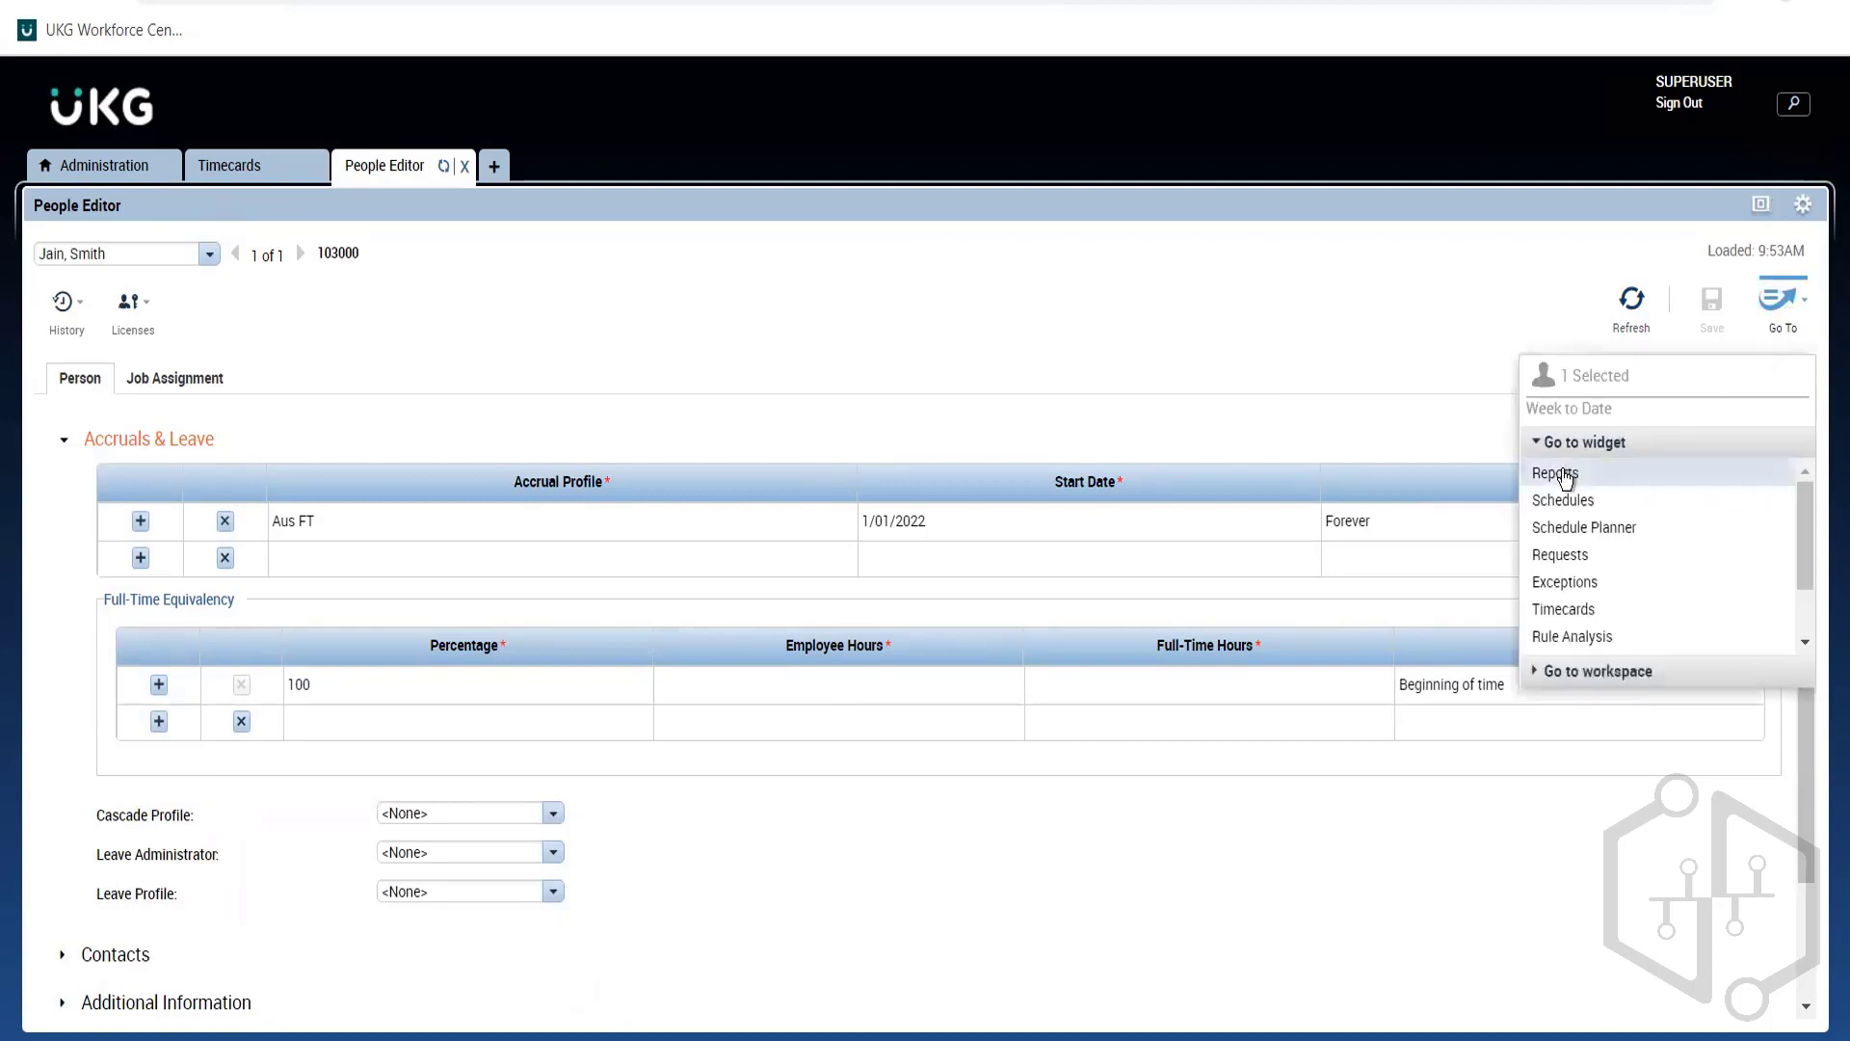
click(221, 169)
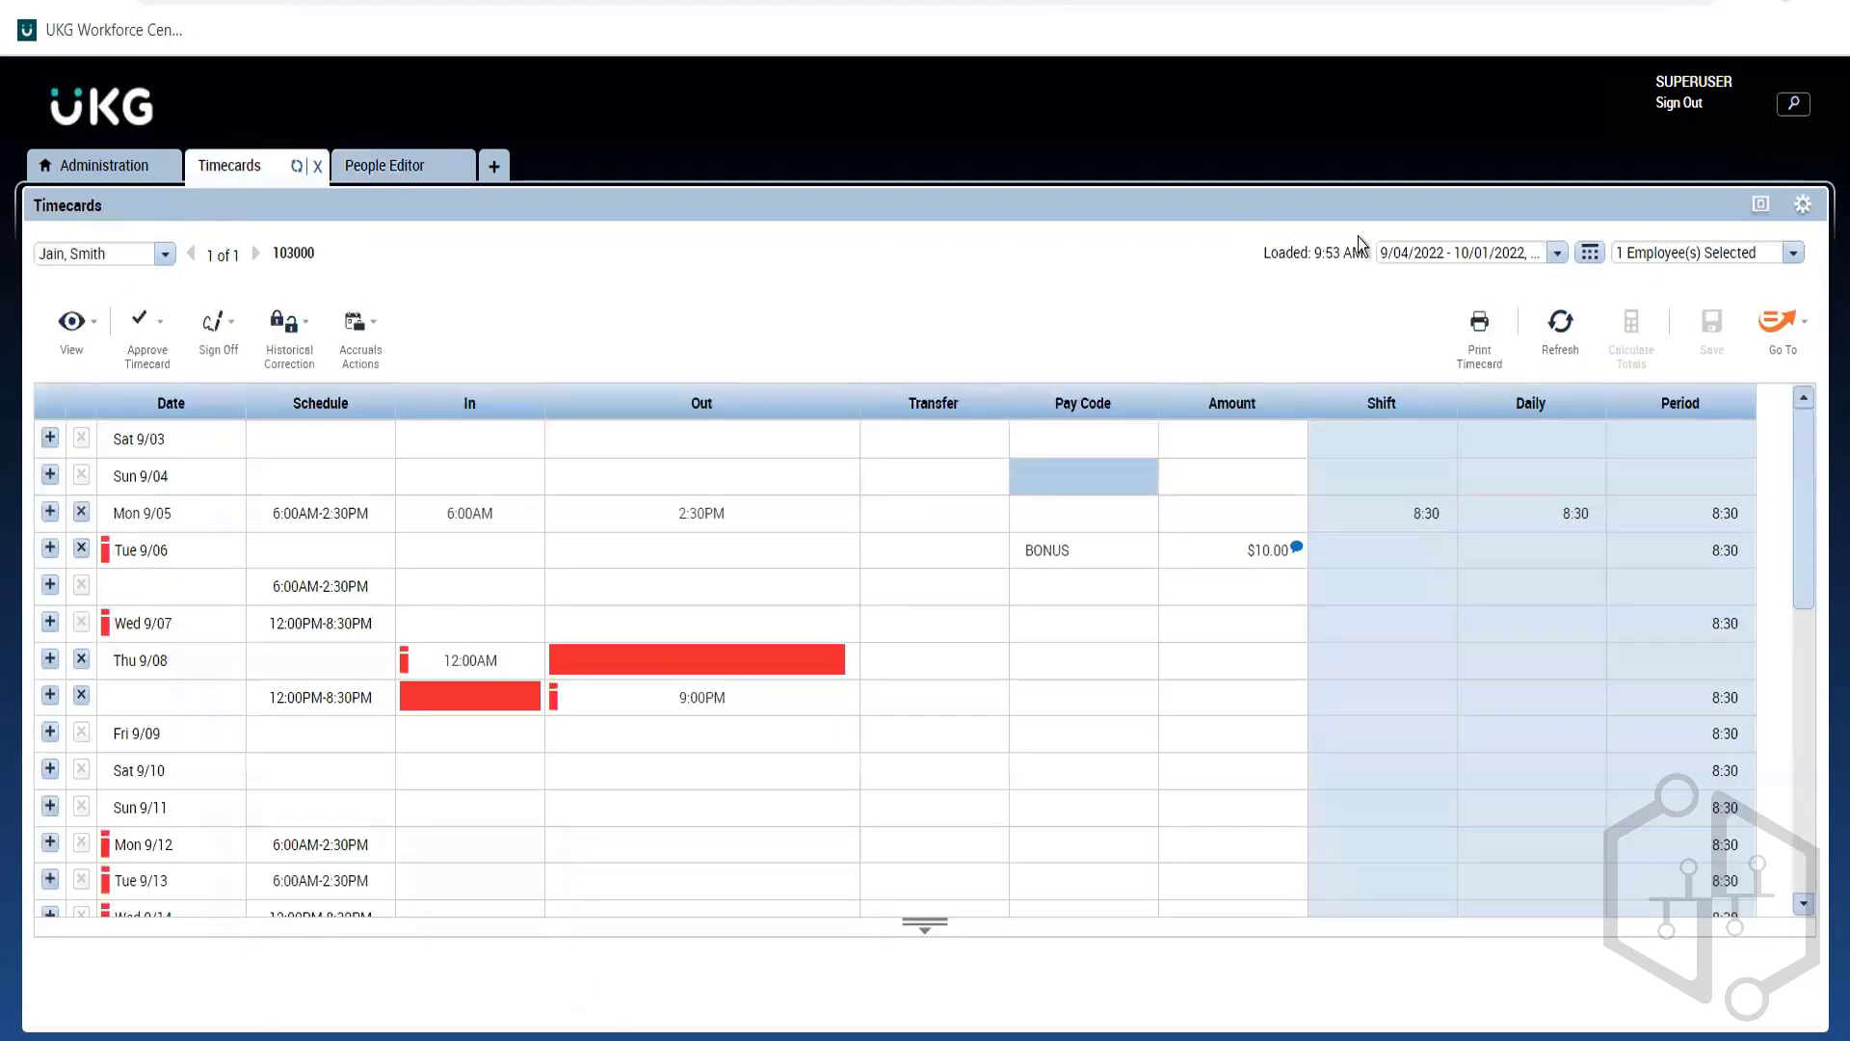
click(1799, 347)
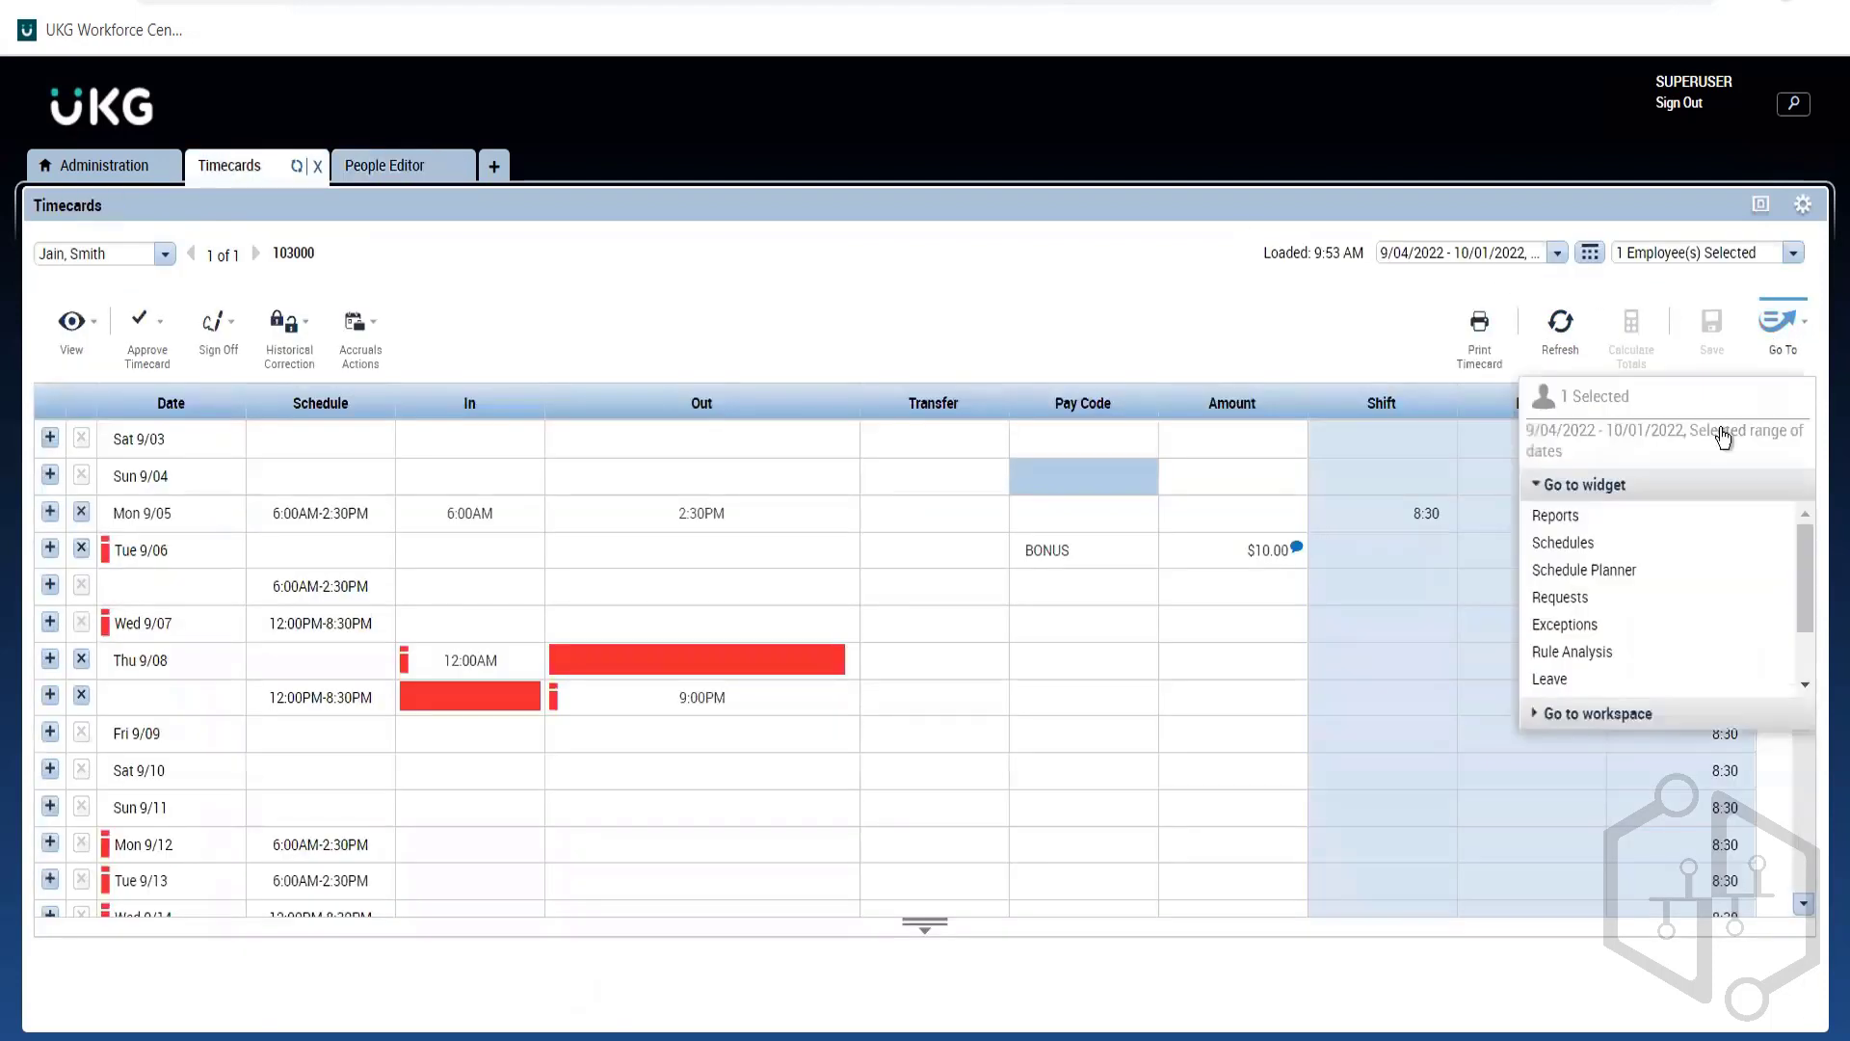
click(1577, 517)
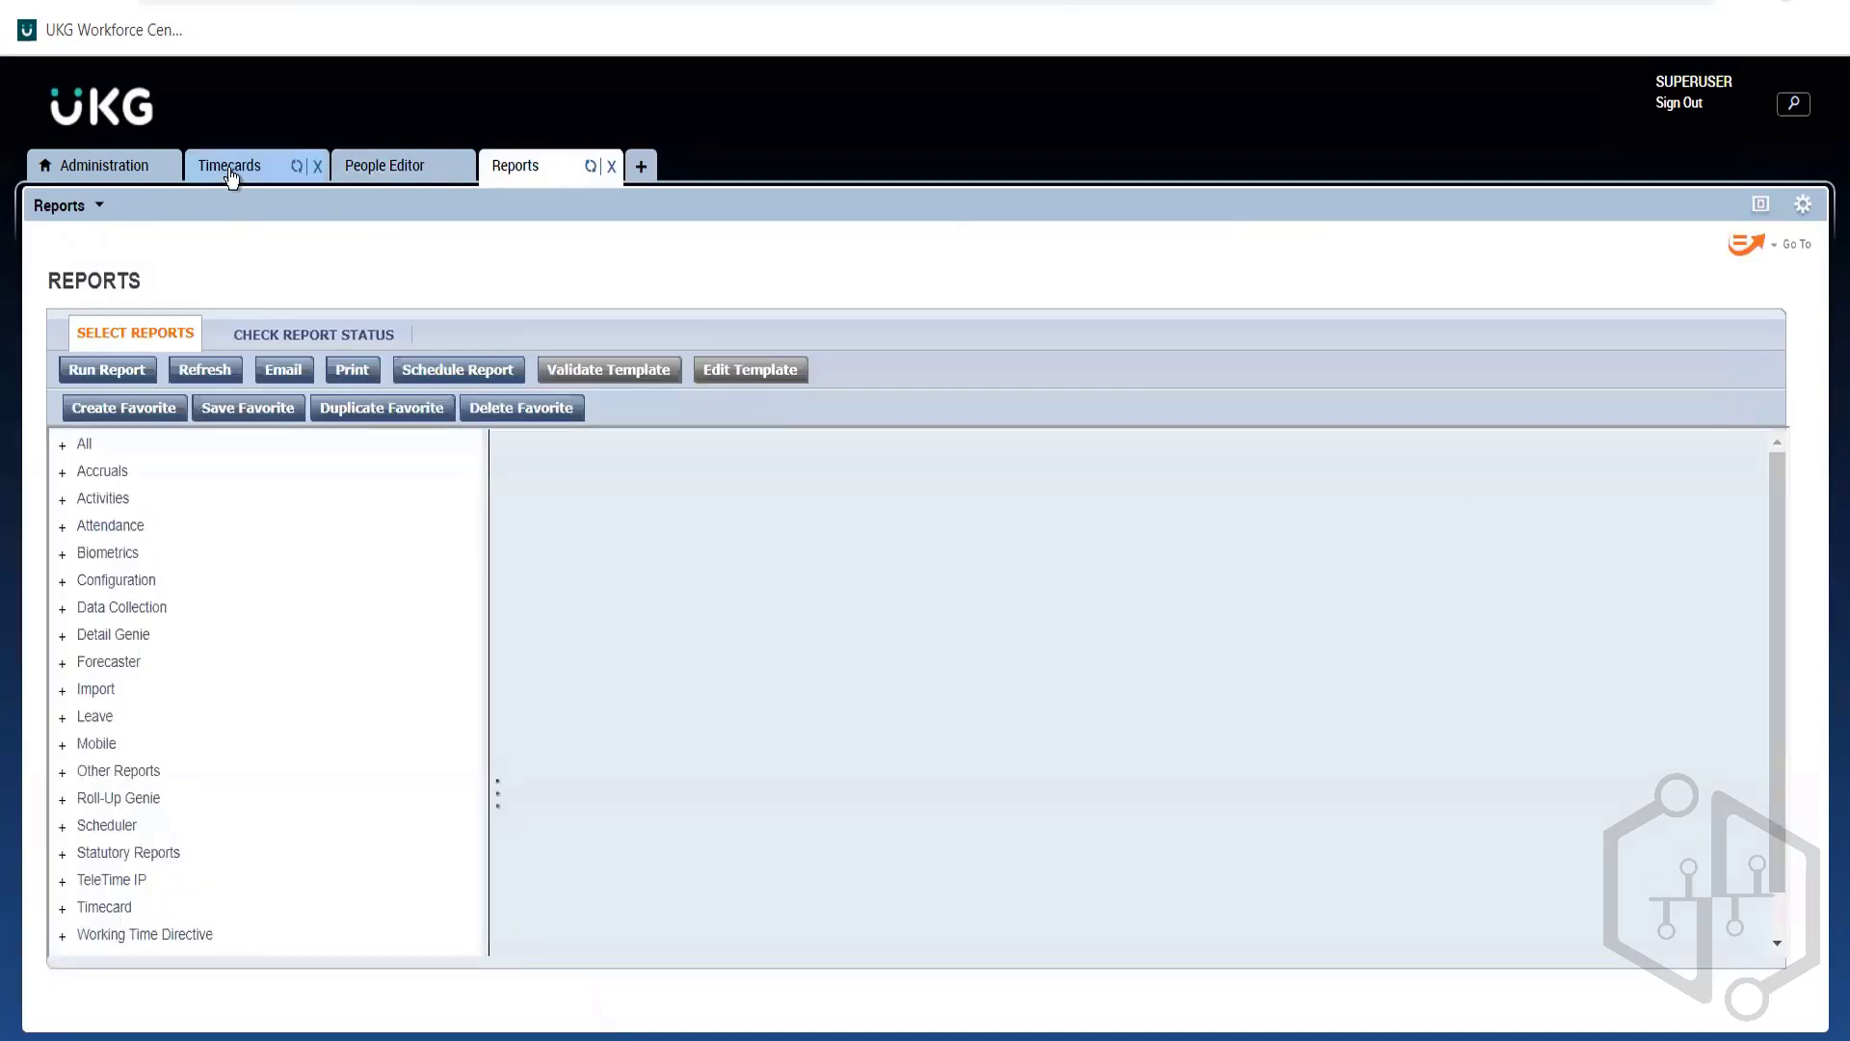
click(385, 166)
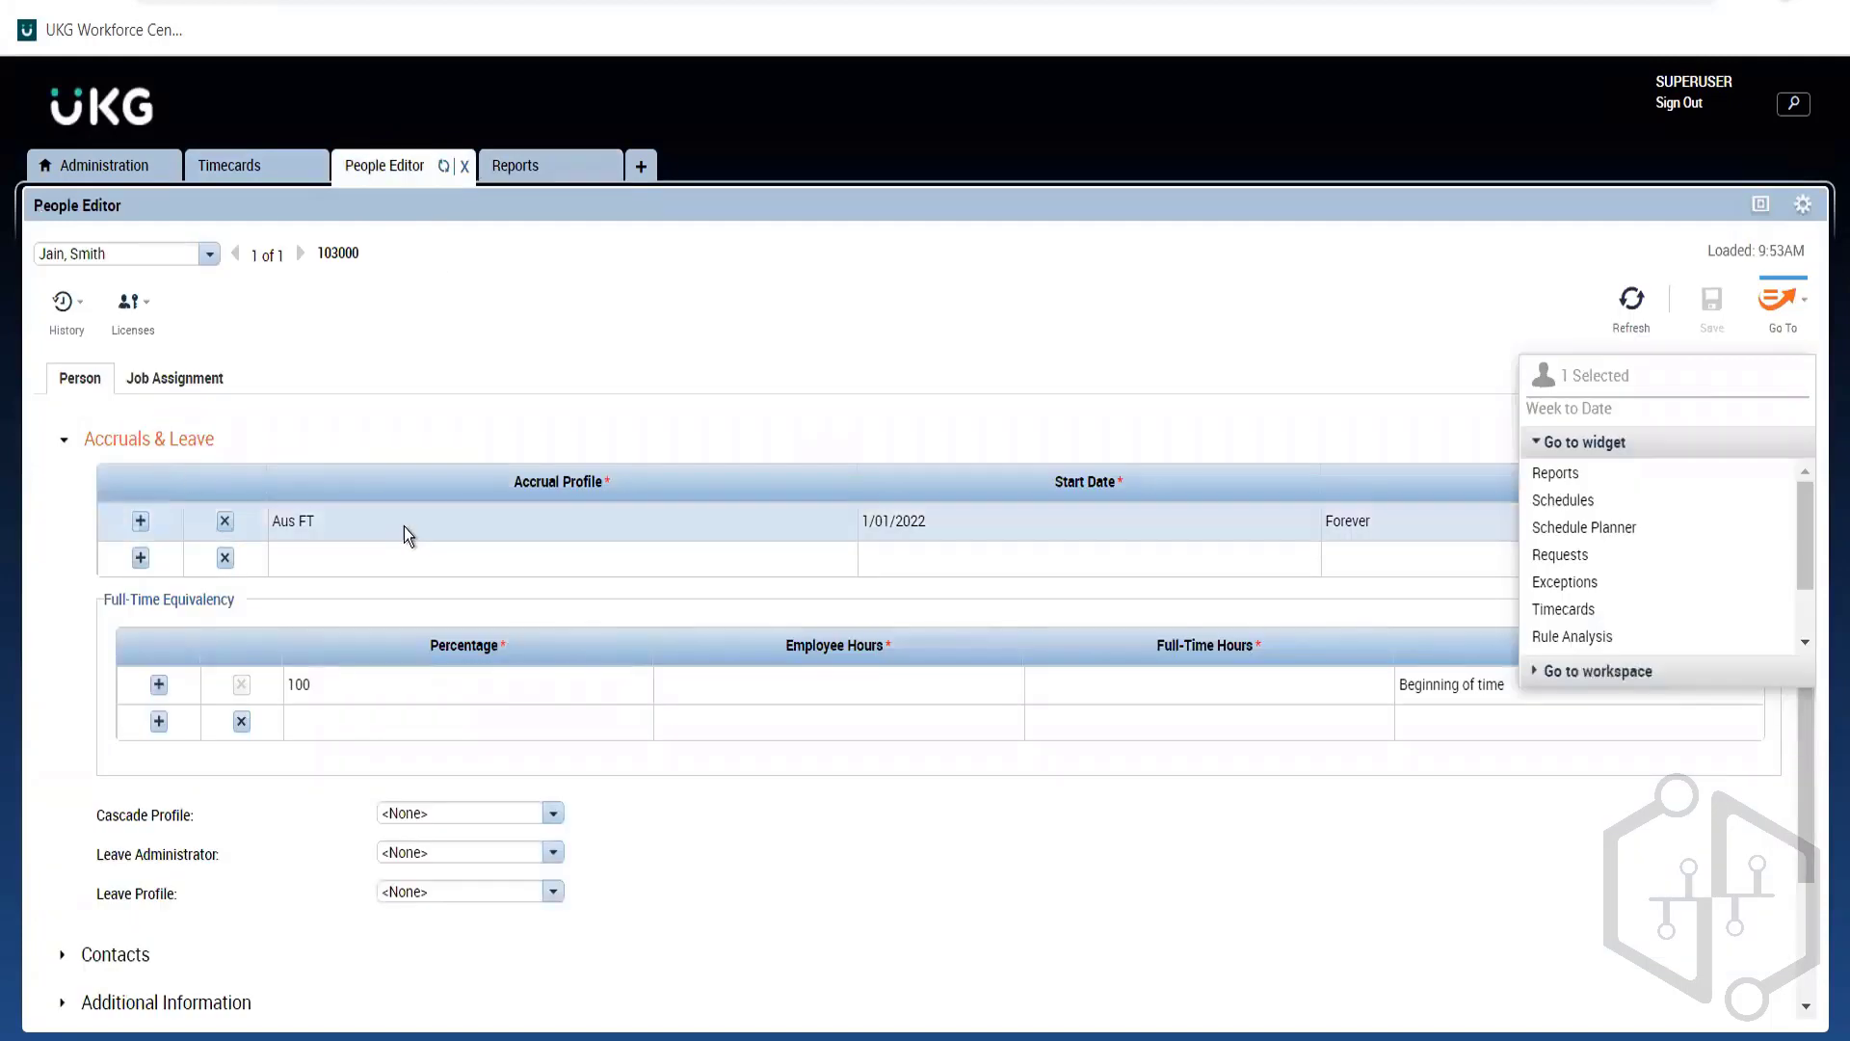
click(533, 169)
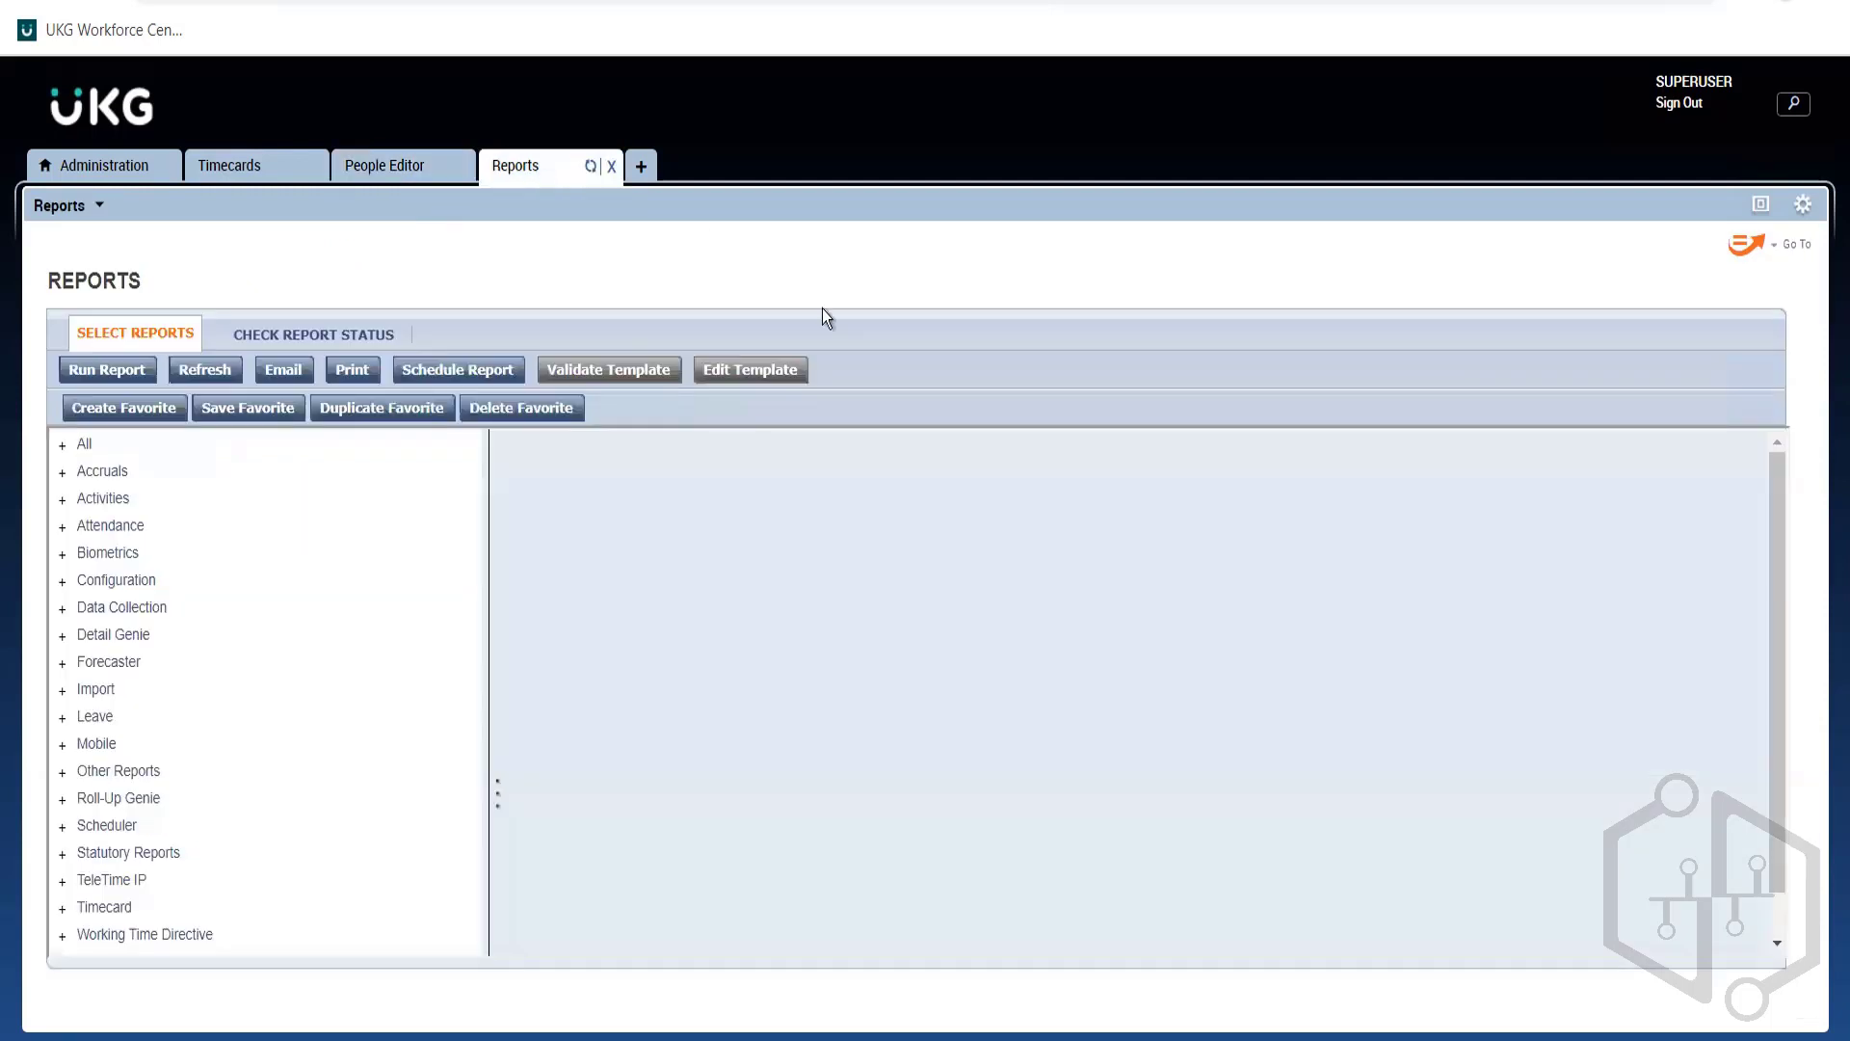
click(61, 473)
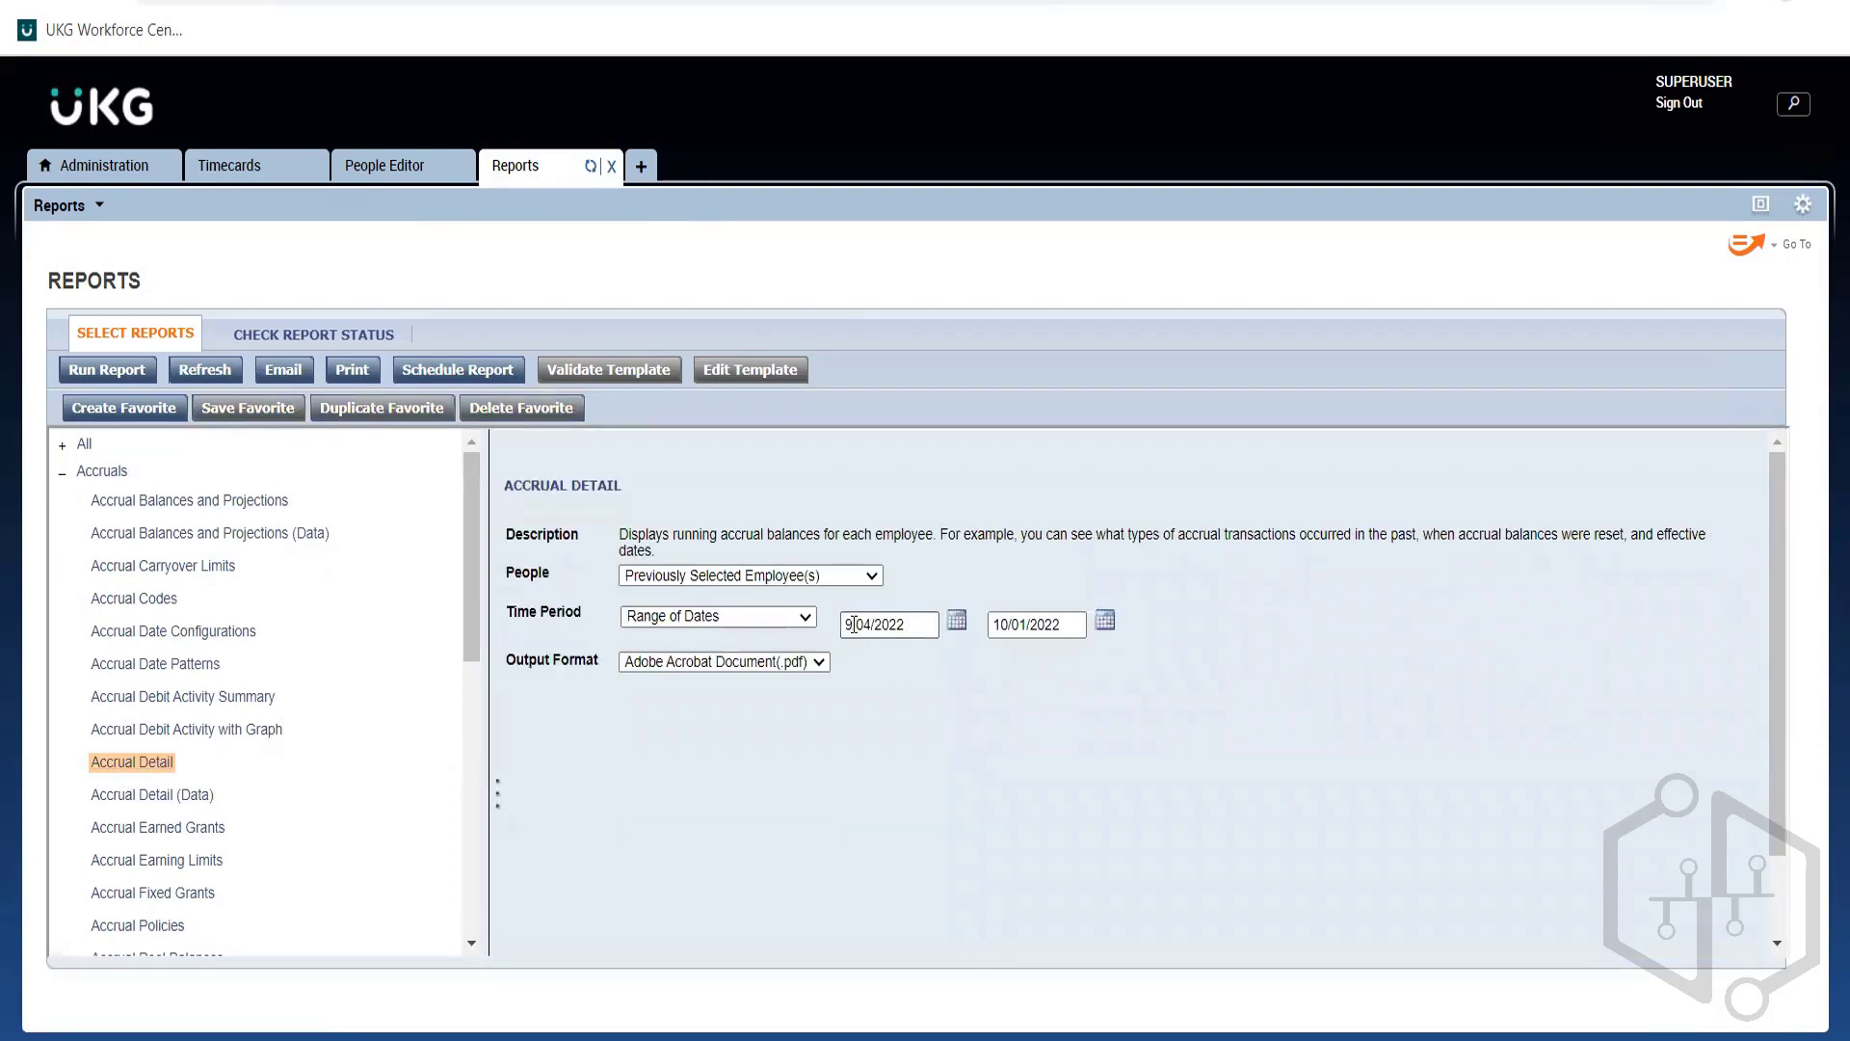
Set the Accrual Detail report's date range to 1/01/2022 through 1/01/2023
click(853, 624)
key(BackSpace)
text(1)
key(BackSpace)
text(1)
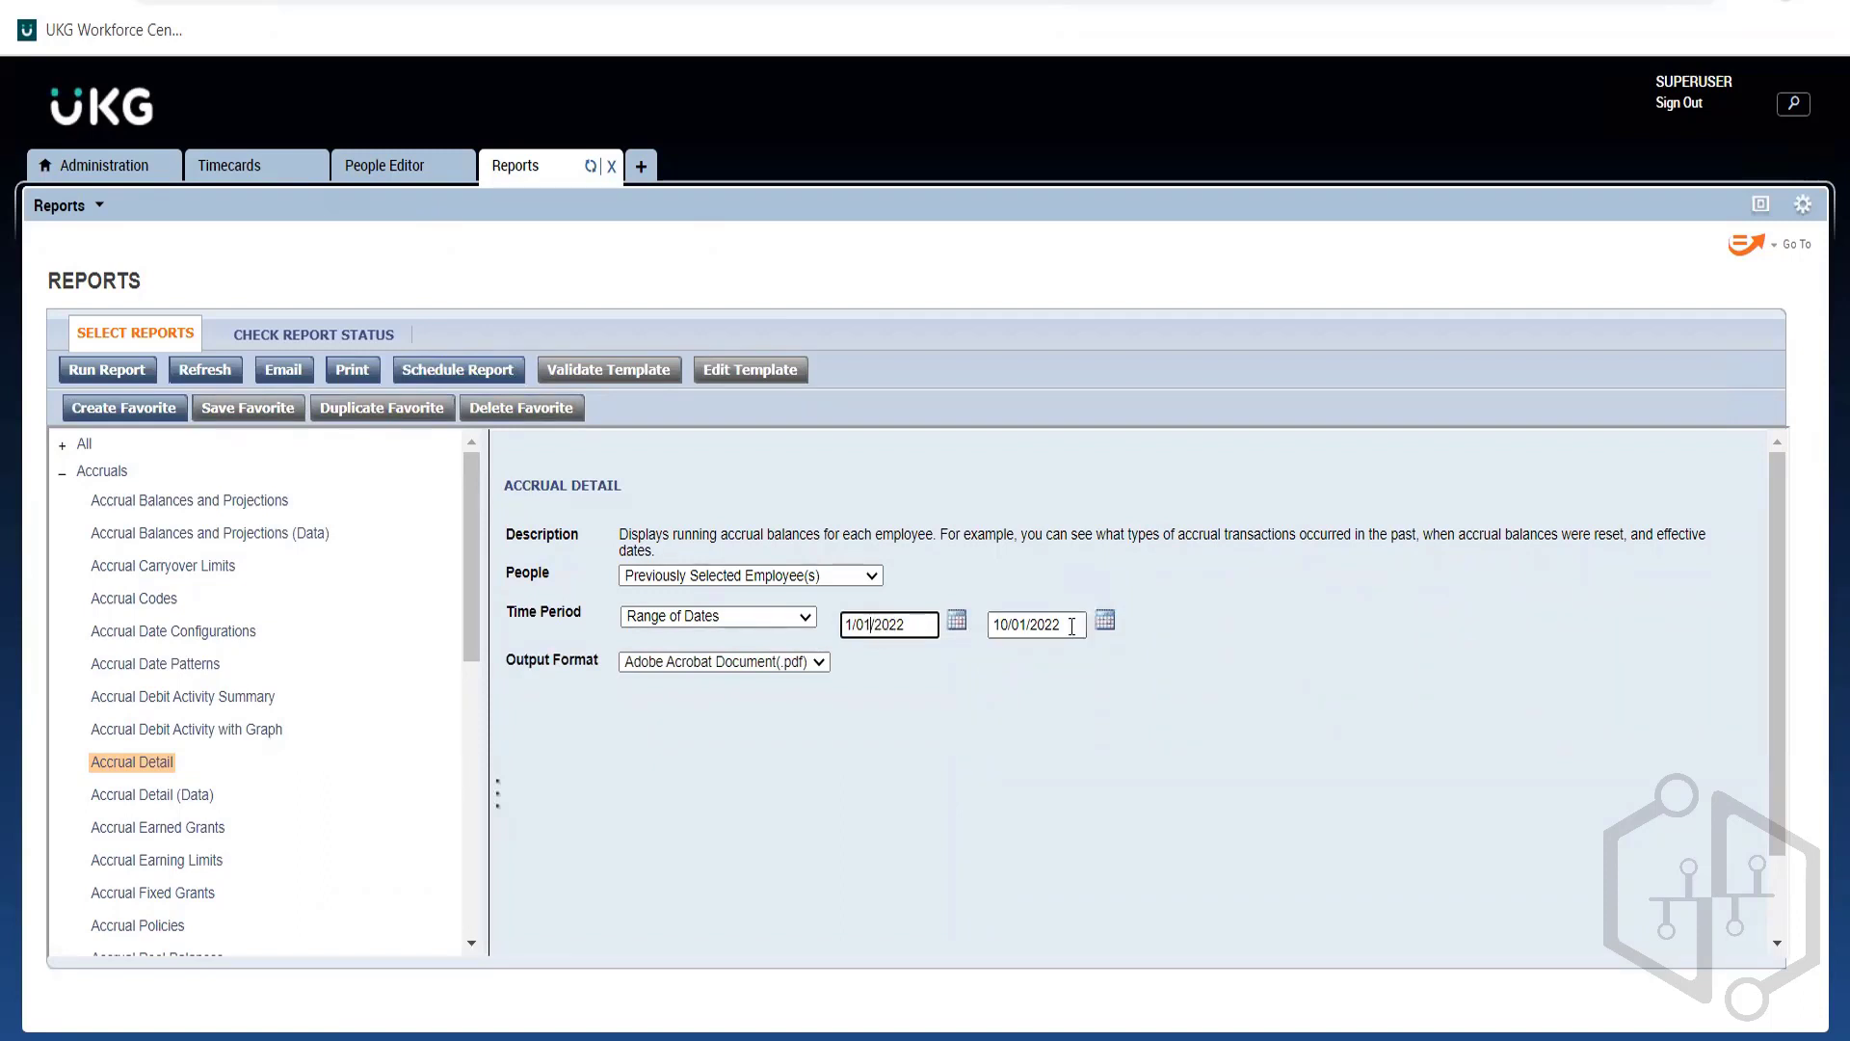
key(Tab)
text(1)
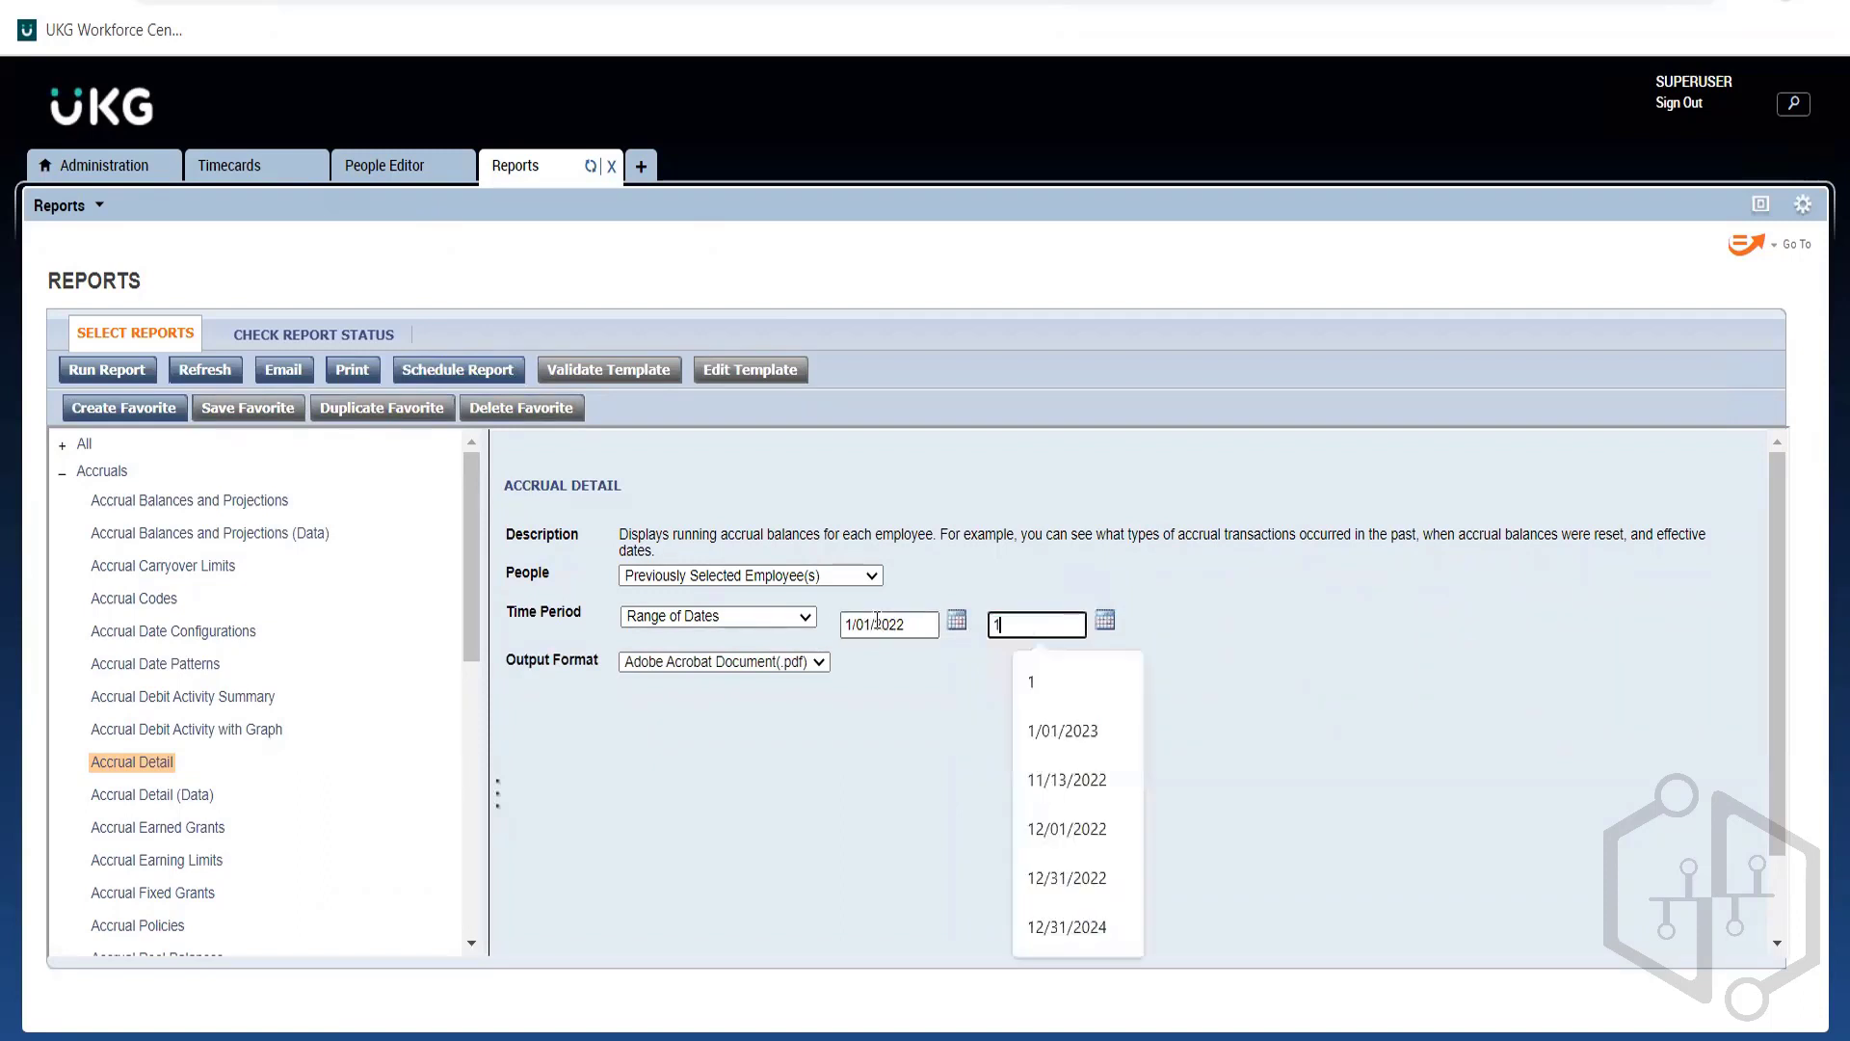
click(1062, 744)
click(1061, 744)
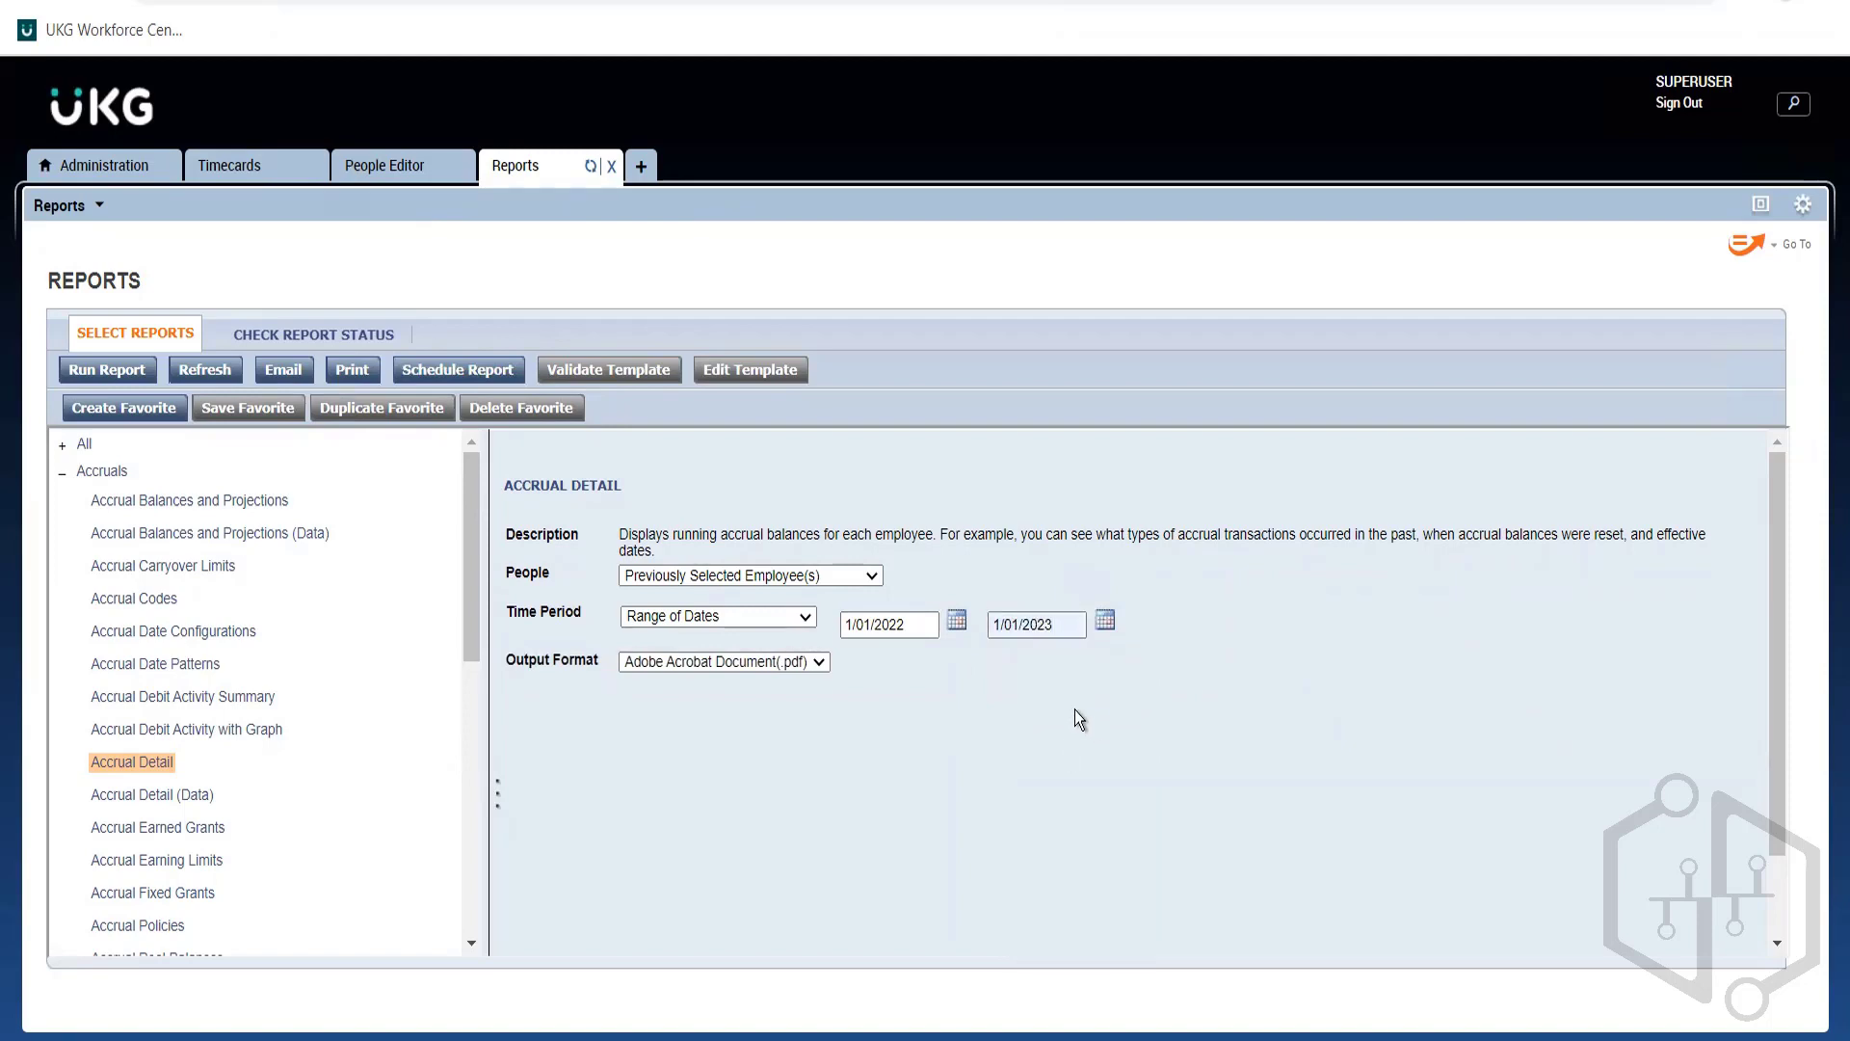
Change the end date of the Accrual Detail report's time period to 4/01/2023
click(999, 625)
key(BackSpace)
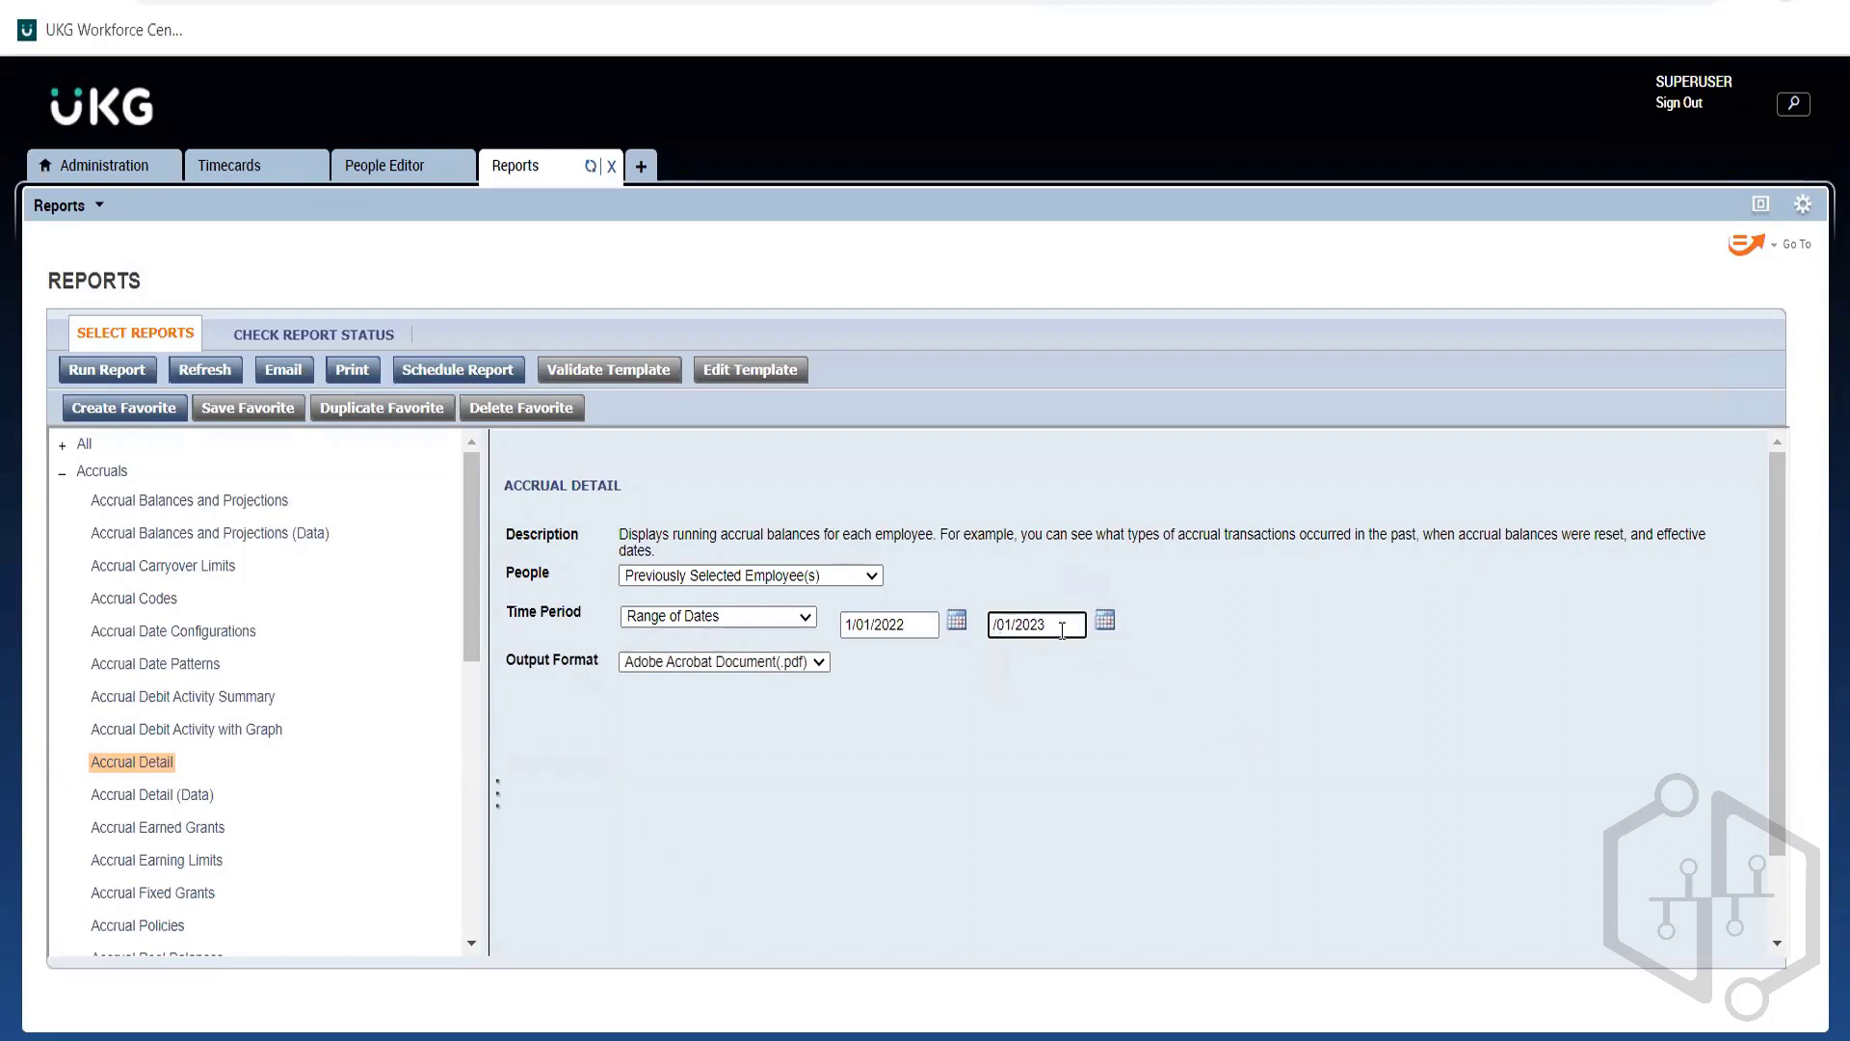
drag(1062, 630, 848, 632)
key(BackSpace)
click(1059, 626)
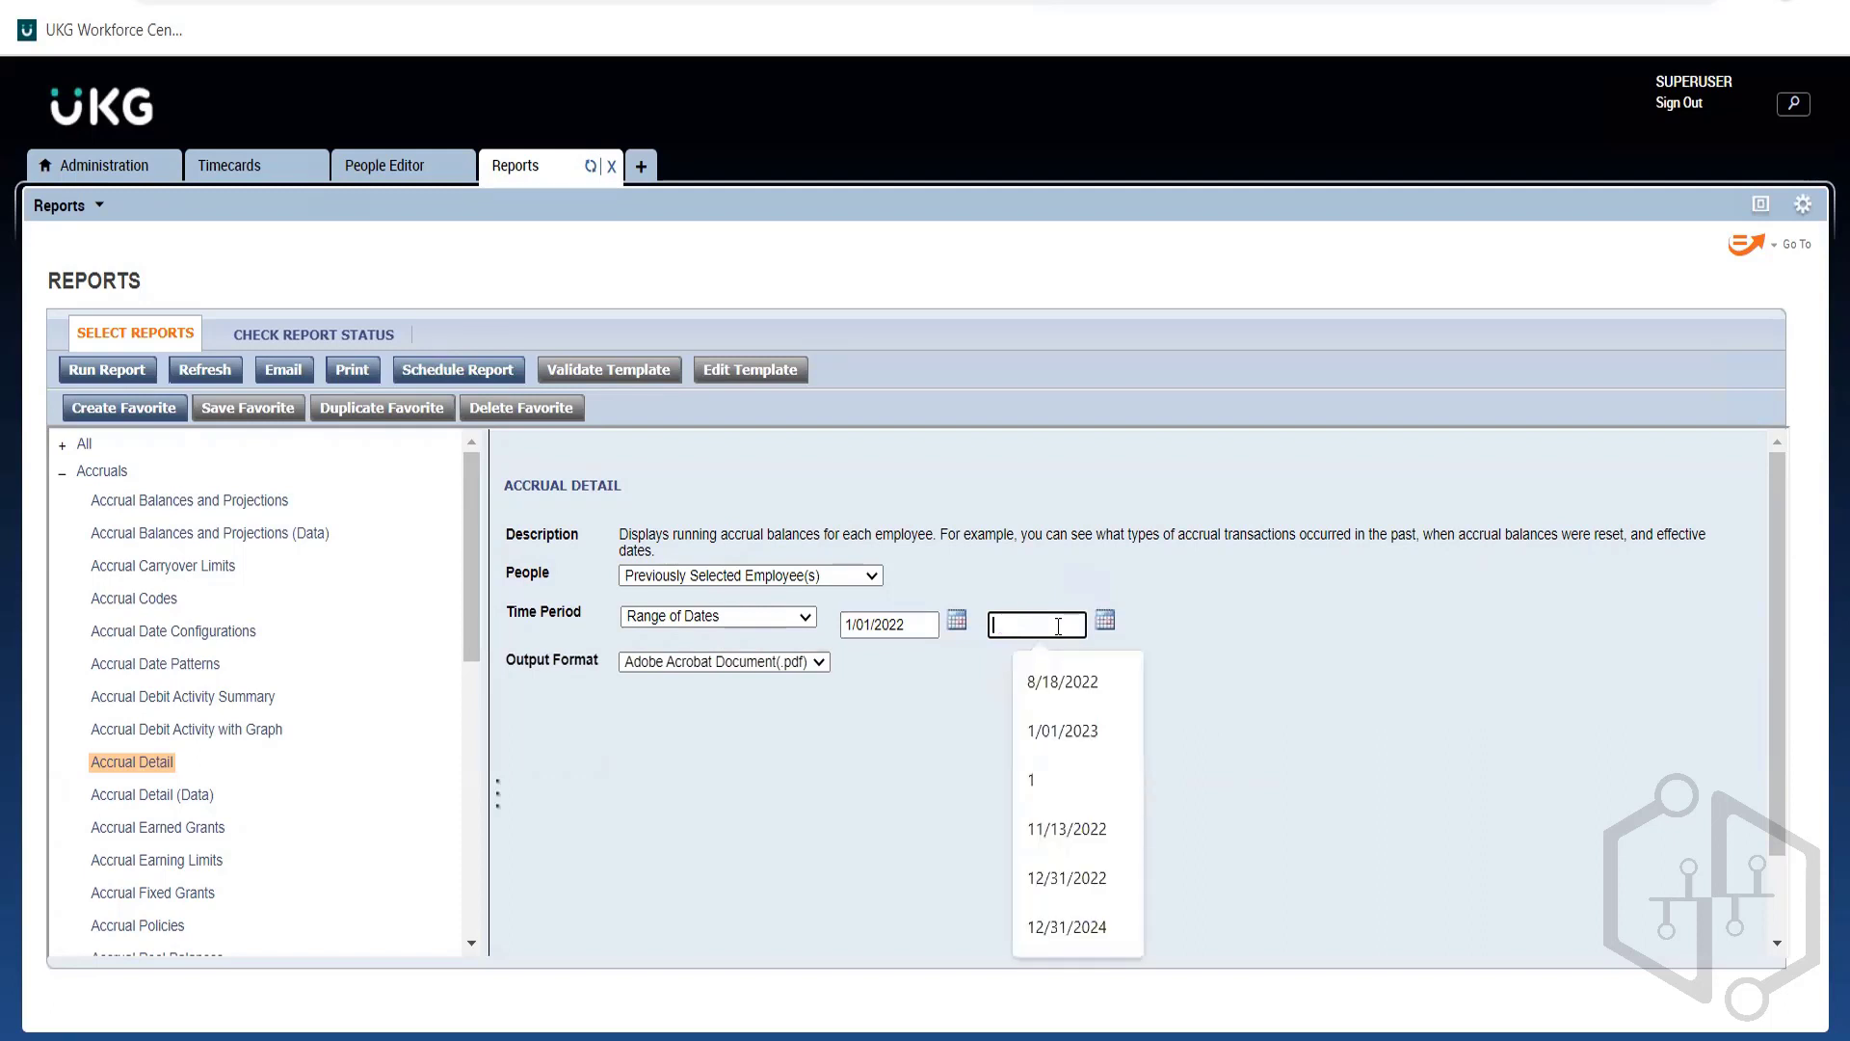
text(0)
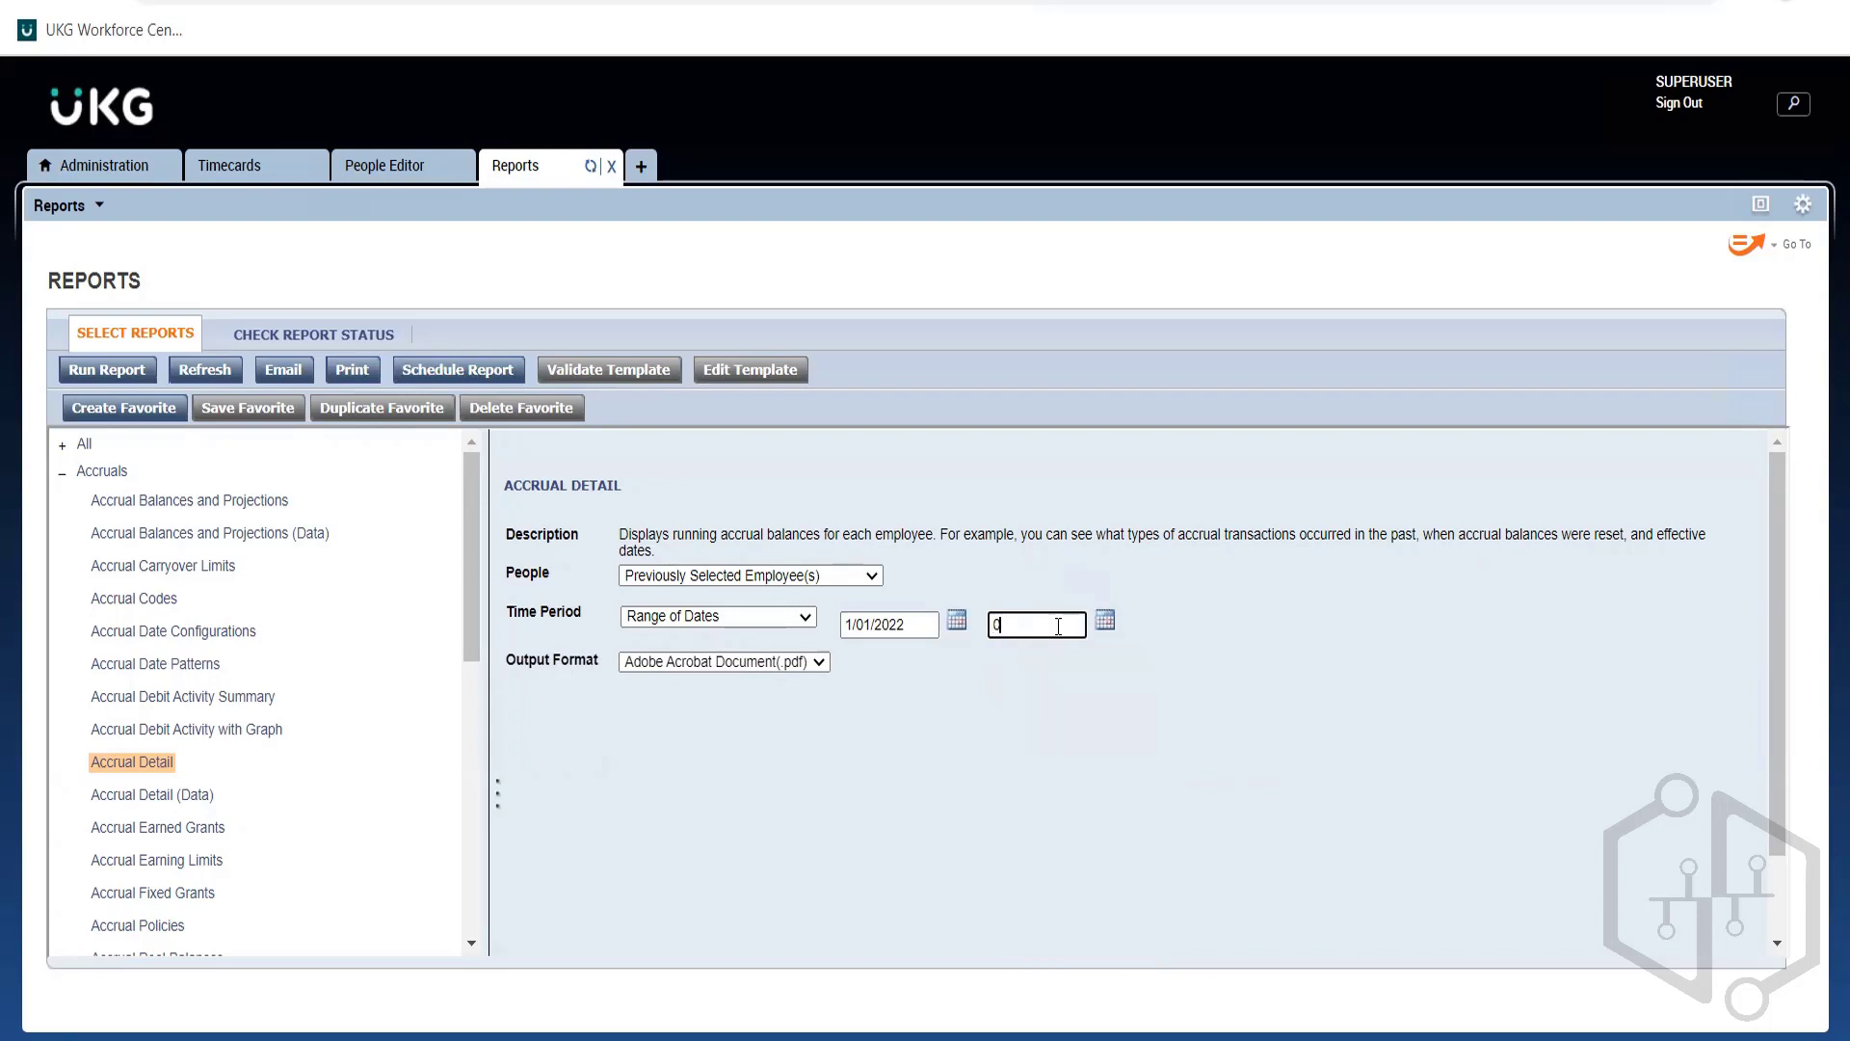
text(4/01/2023)
click(1050, 724)
Run the Accrual Detail report, refresh its status and open the resulting PDF
click(123, 378)
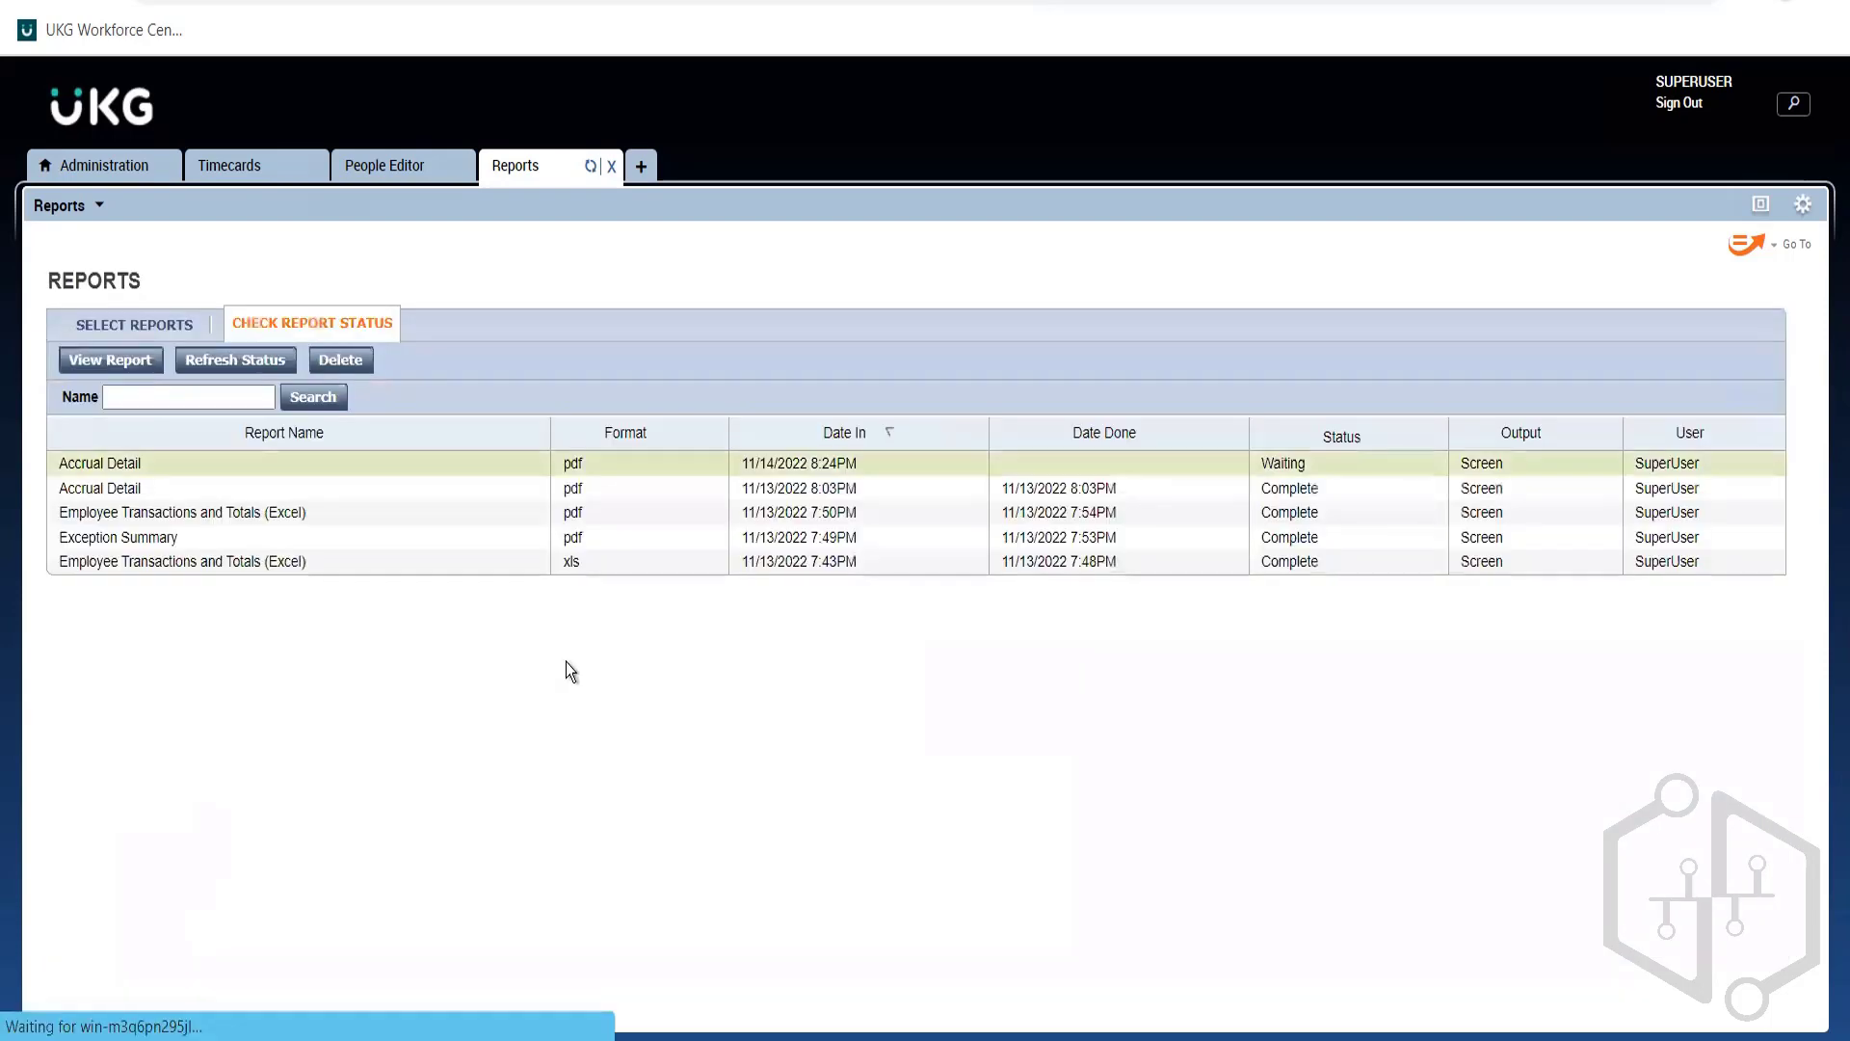
click(251, 359)
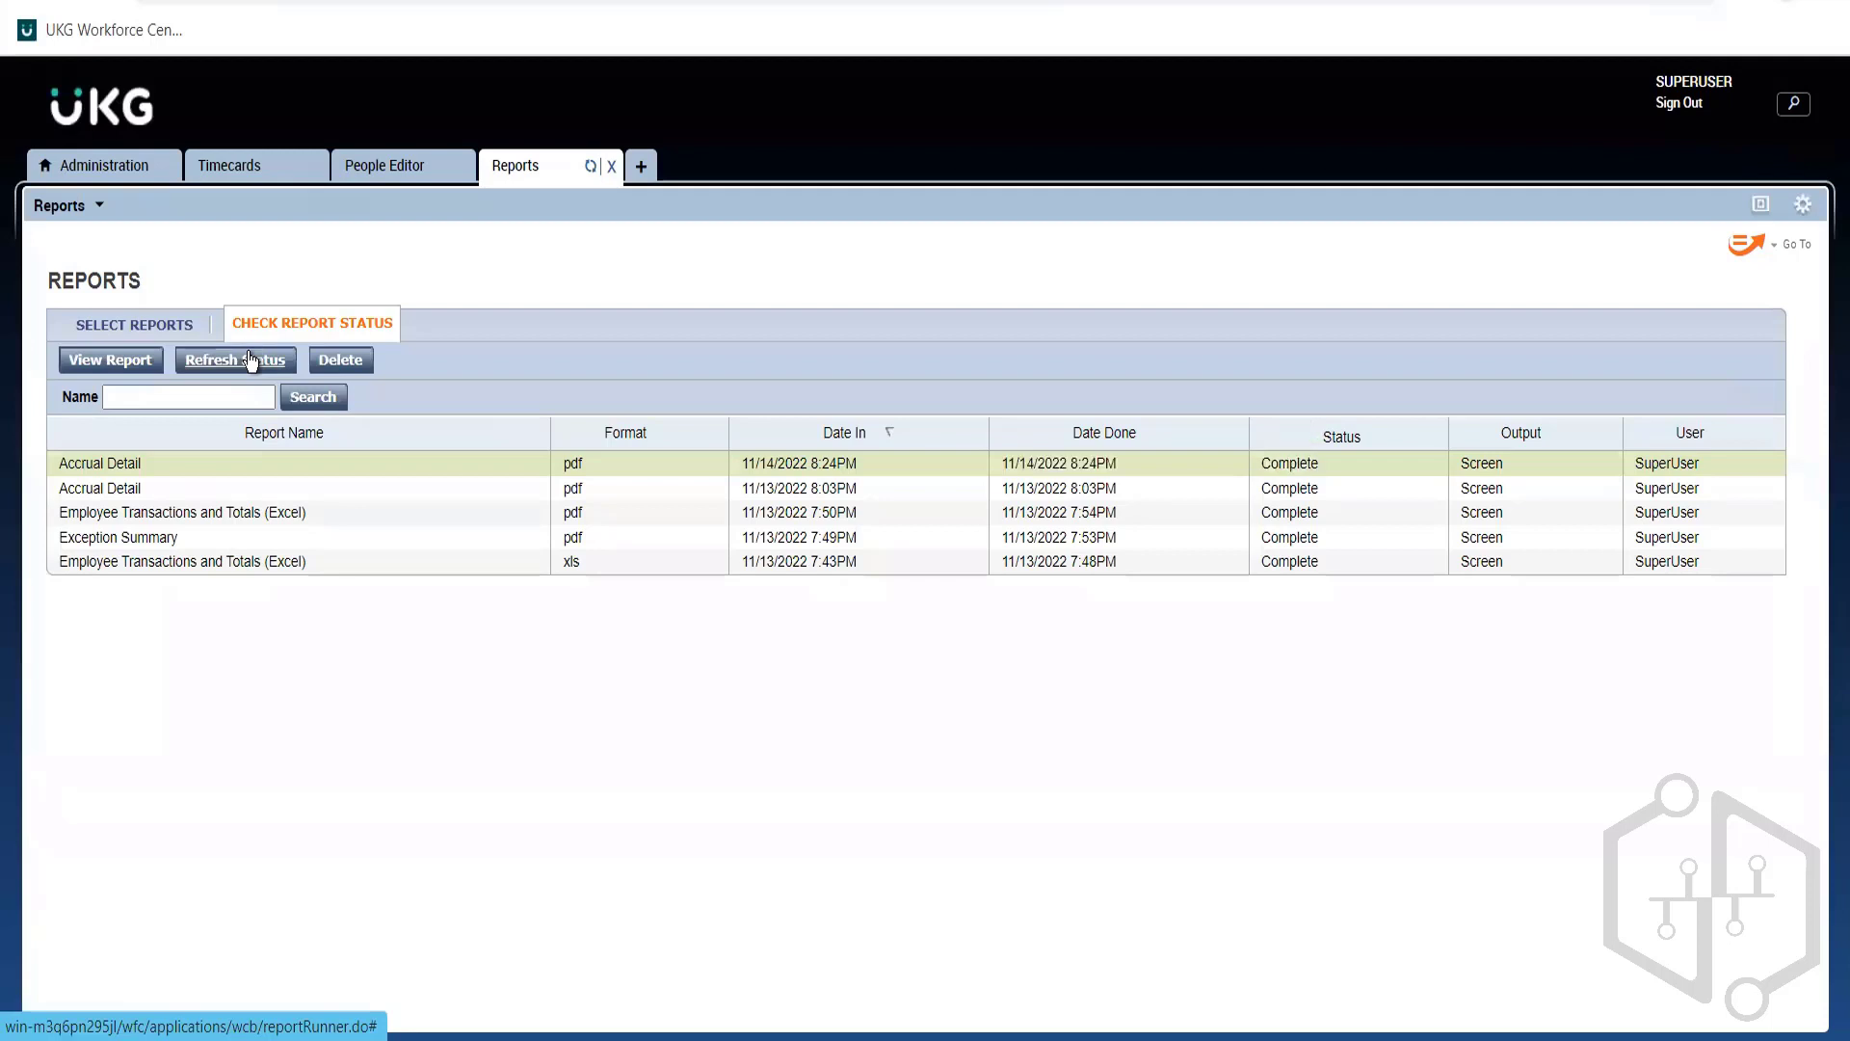
double_click(193, 467)
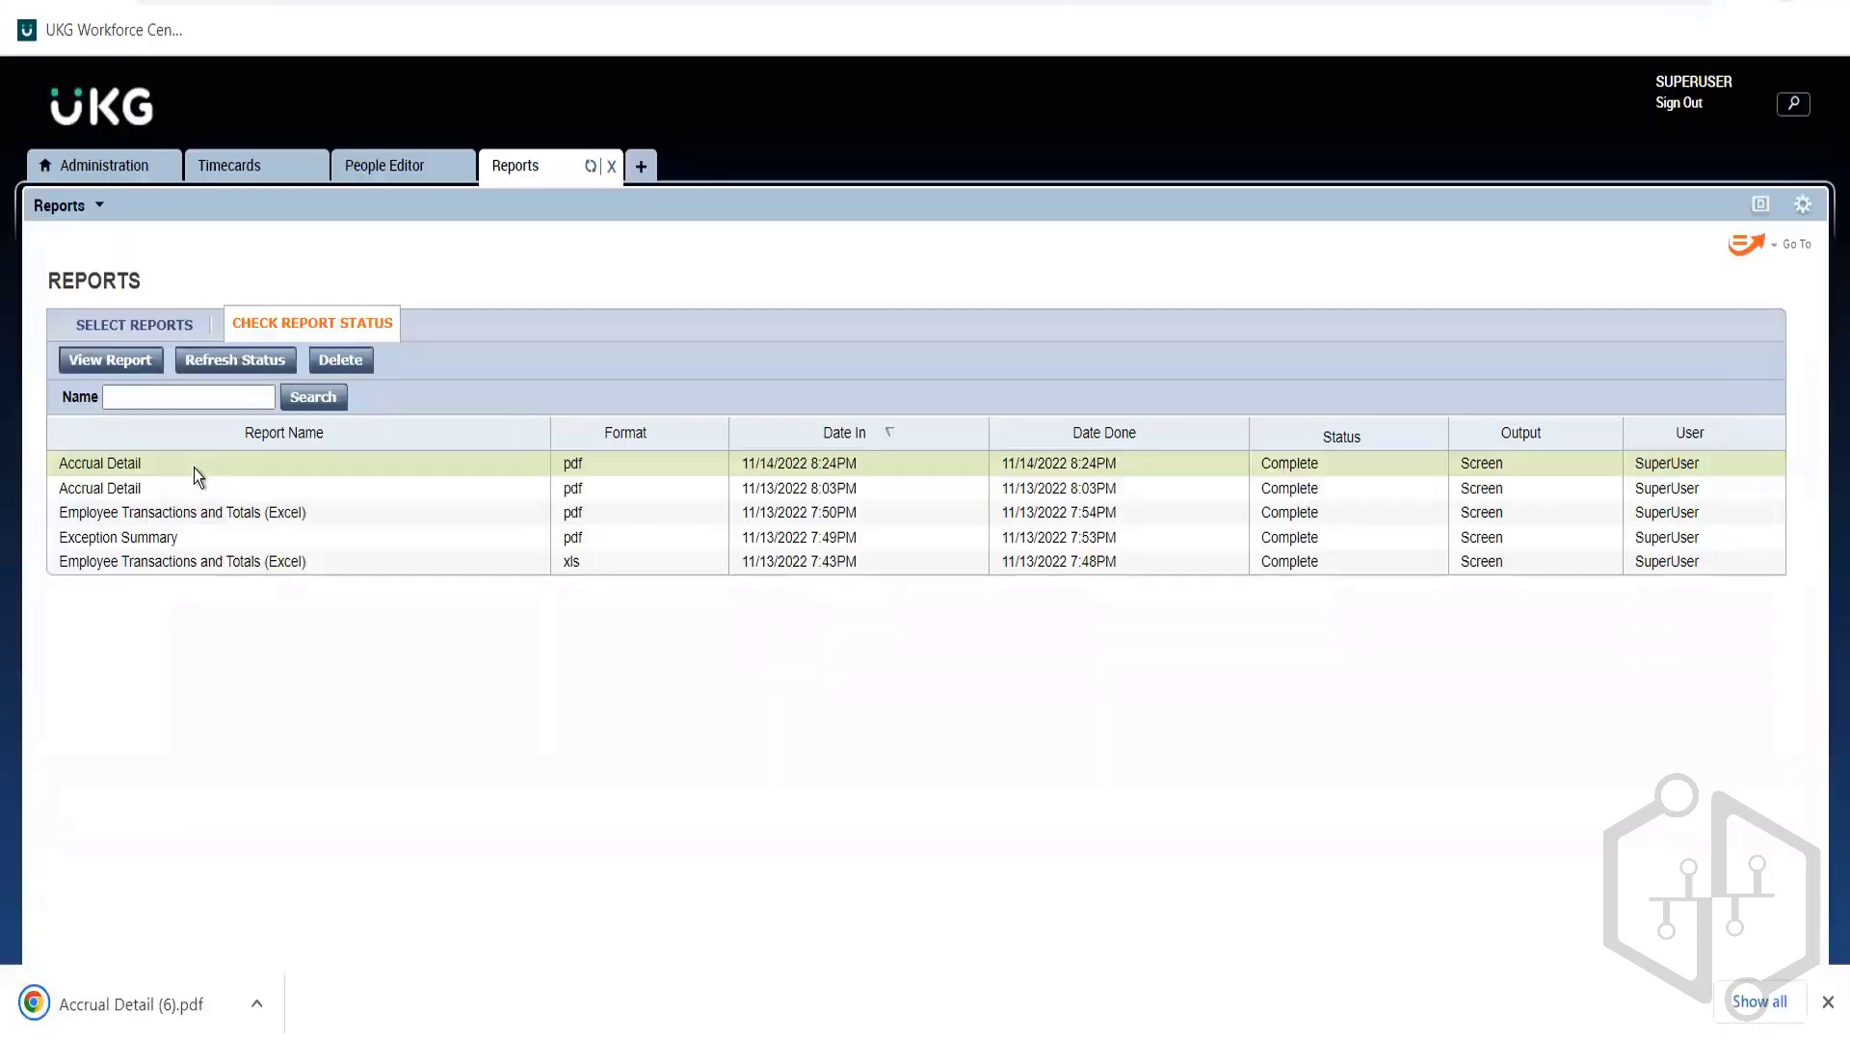
click(91, 989)
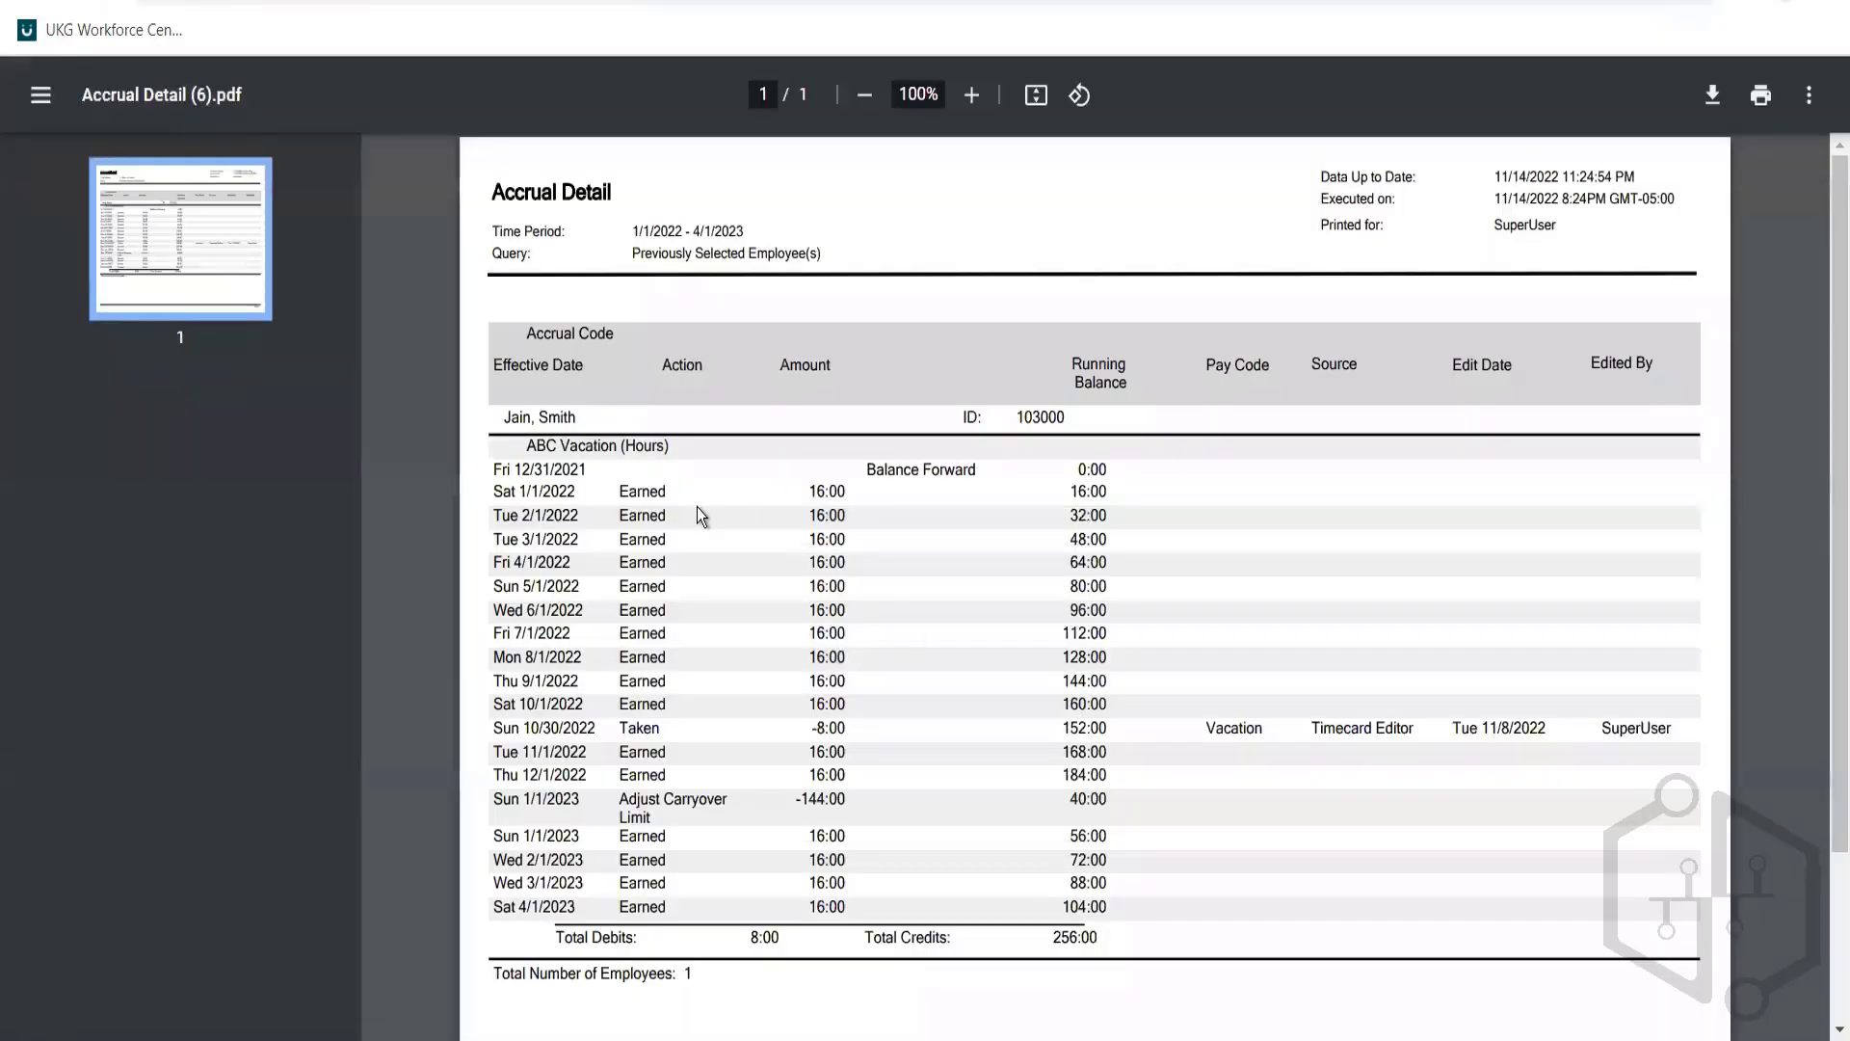
Examine the monthly earned amounts, the vacation taken and the carryover limit adjustment on 1/1/2023 in the Accrual Detail report
double_click(642, 490)
drag(813, 490, 826, 490)
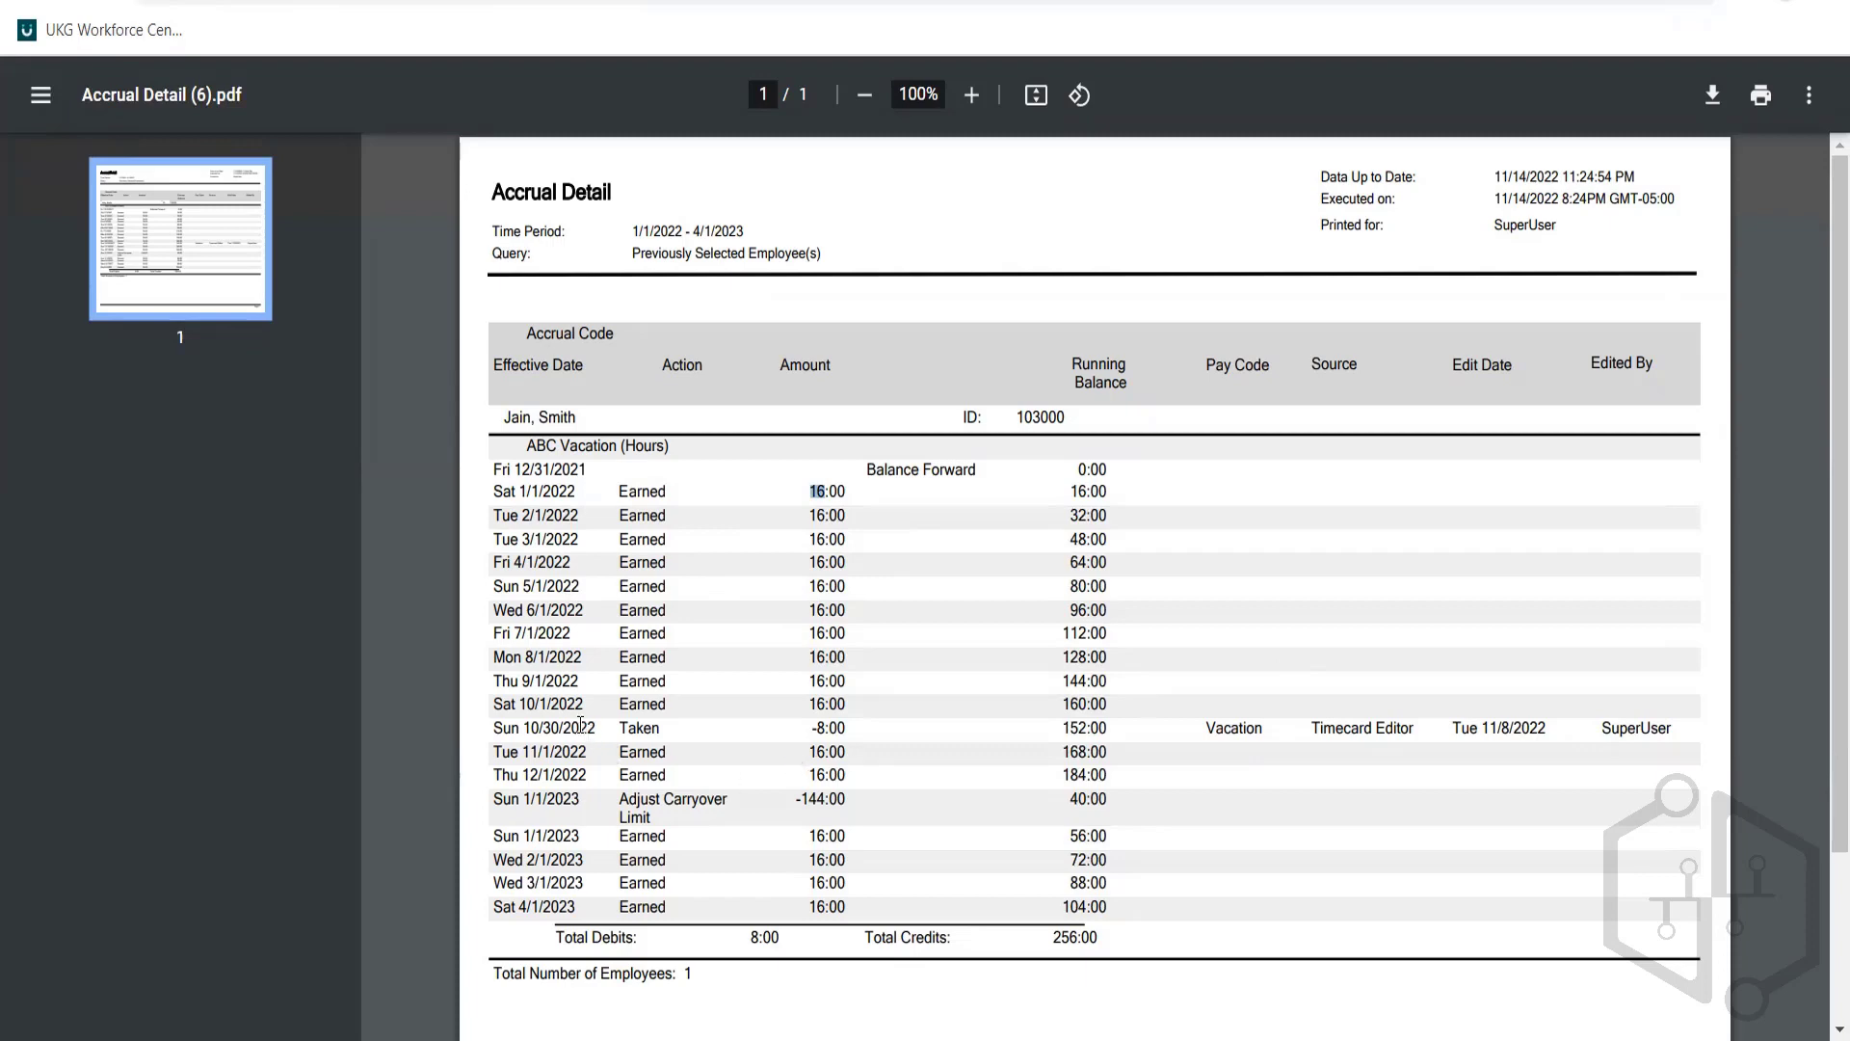
triple_click(581, 725)
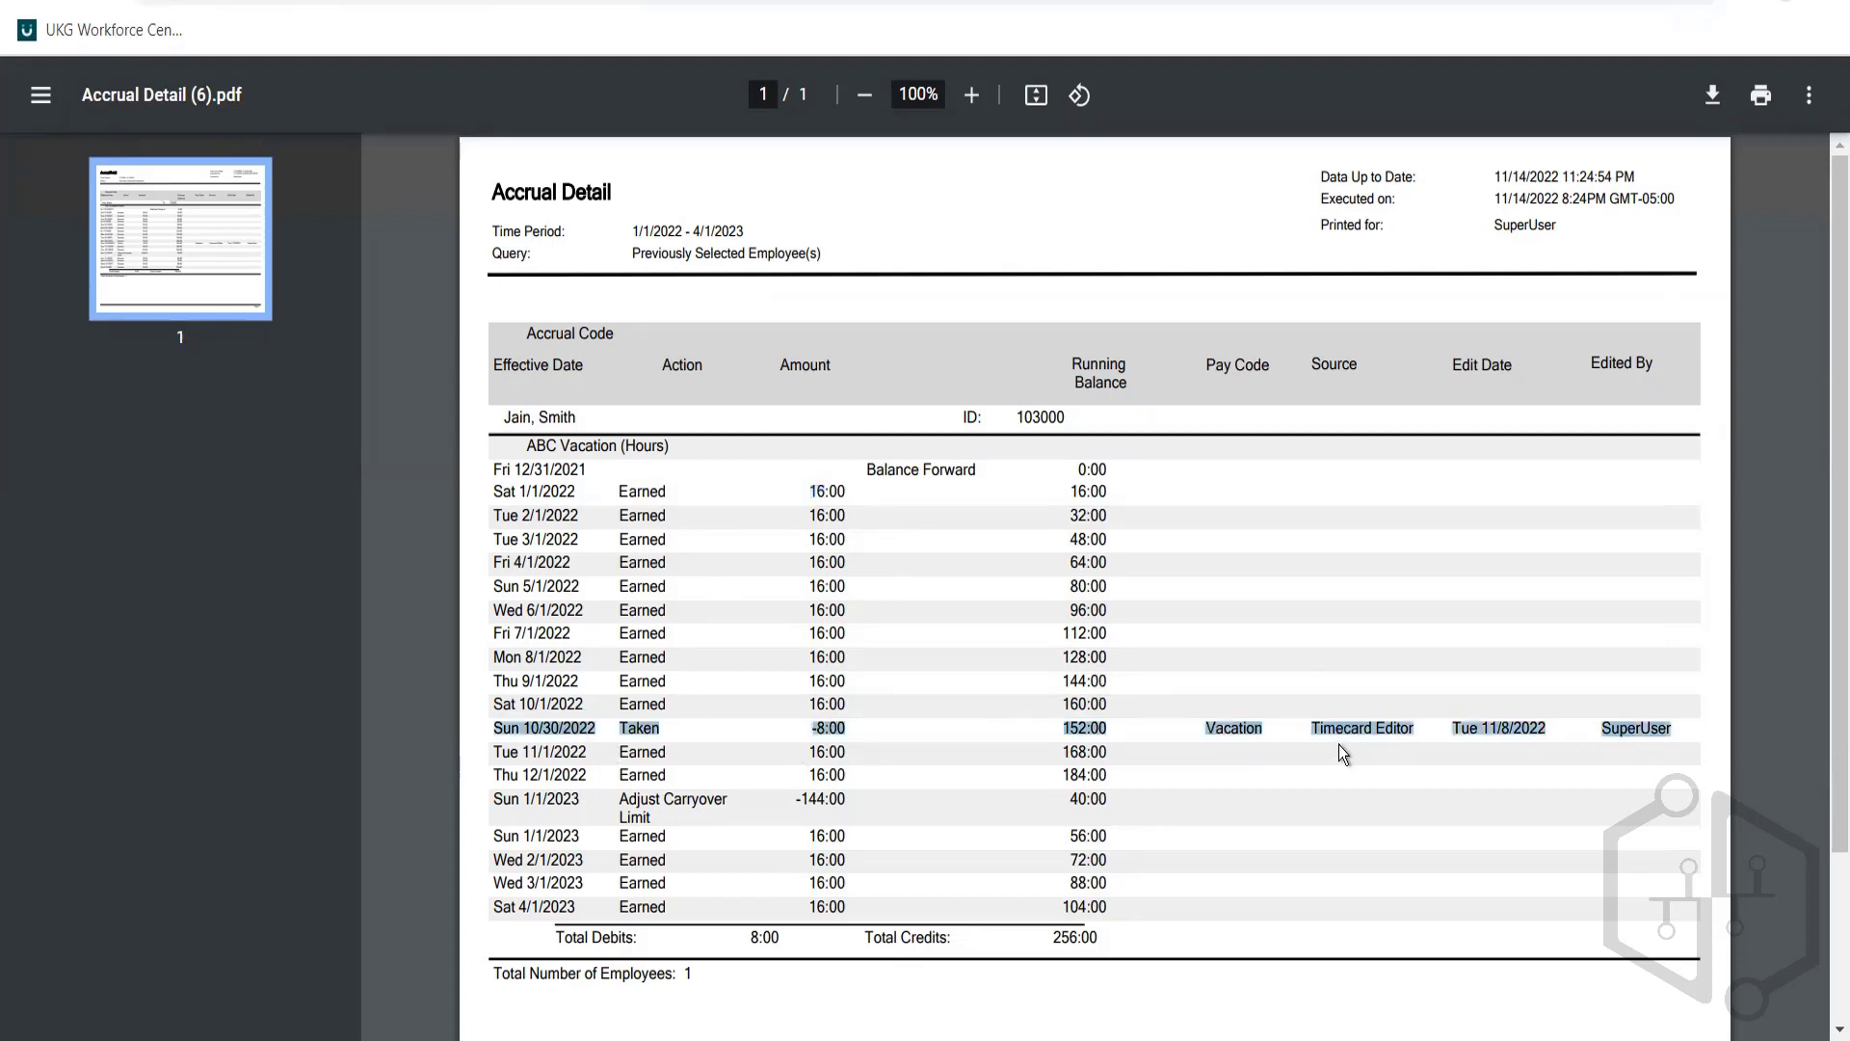
click(984, 752)
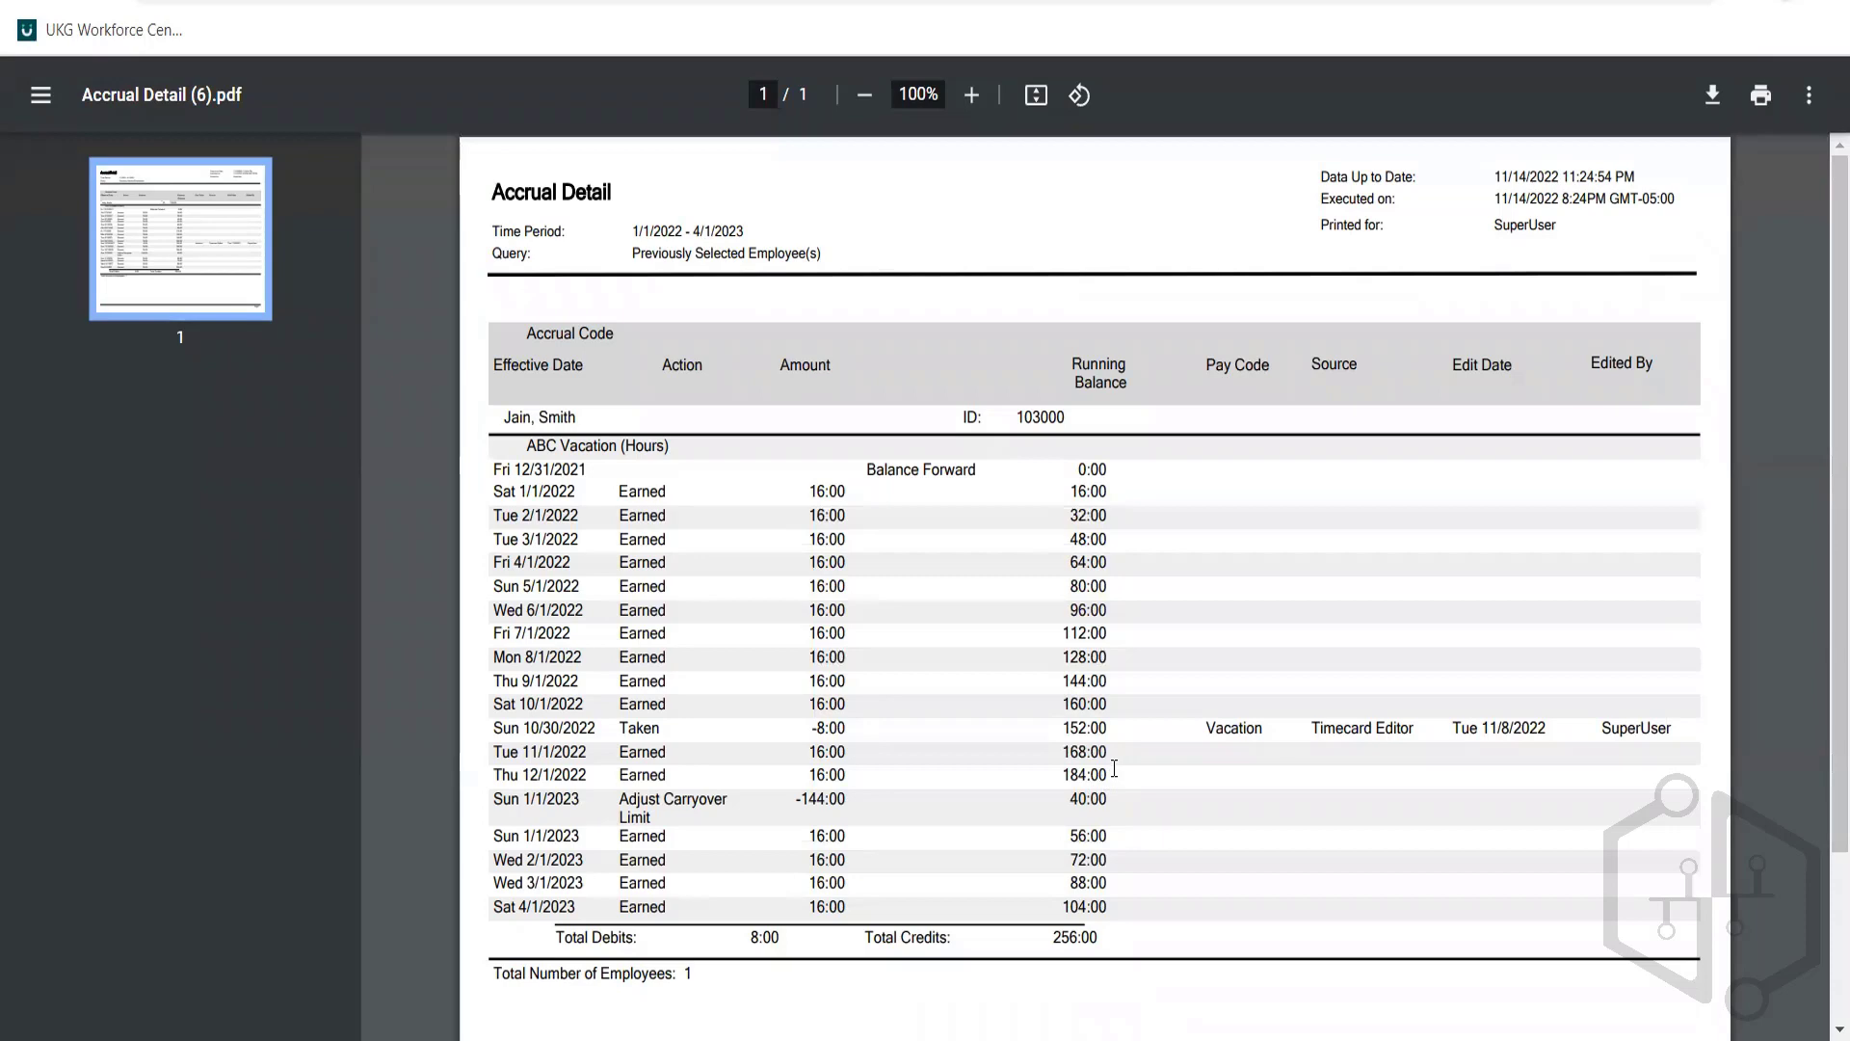
drag(1108, 774, 1062, 773)
drag(669, 821, 918, 797)
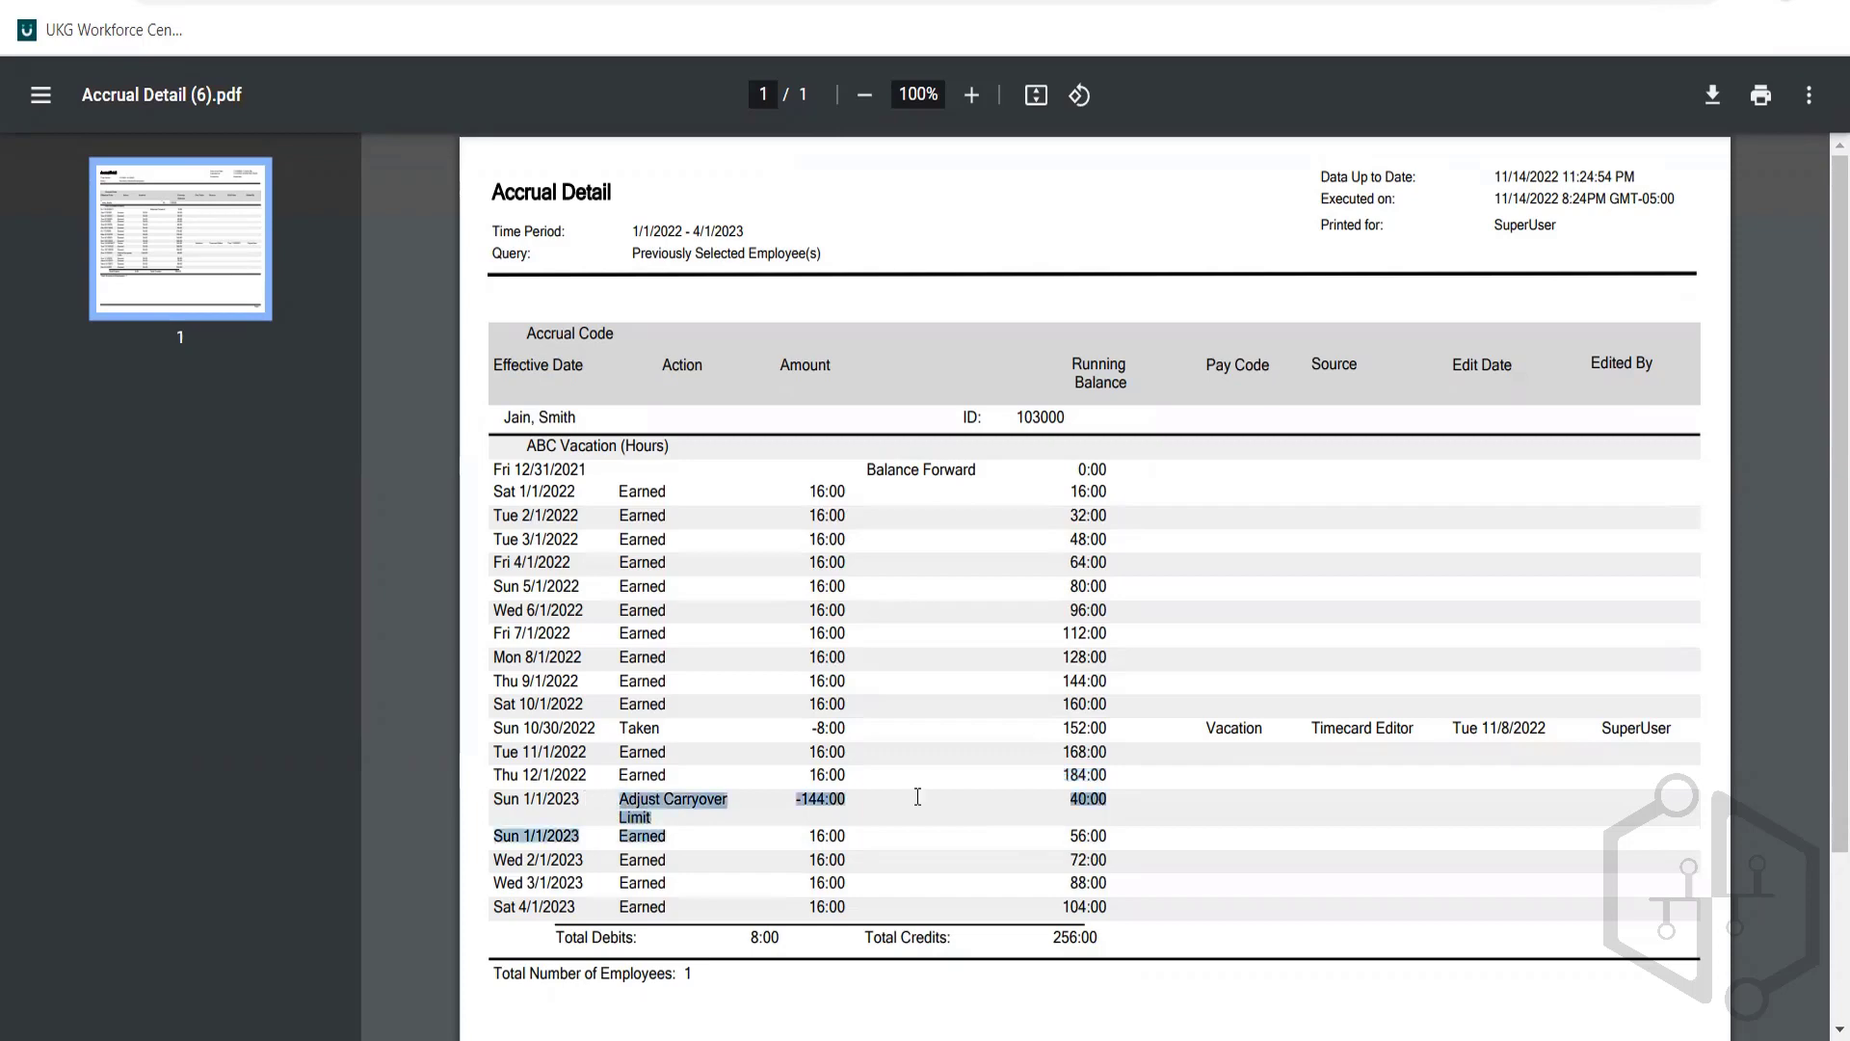
click(1106, 796)
drag(797, 799, 1100, 792)
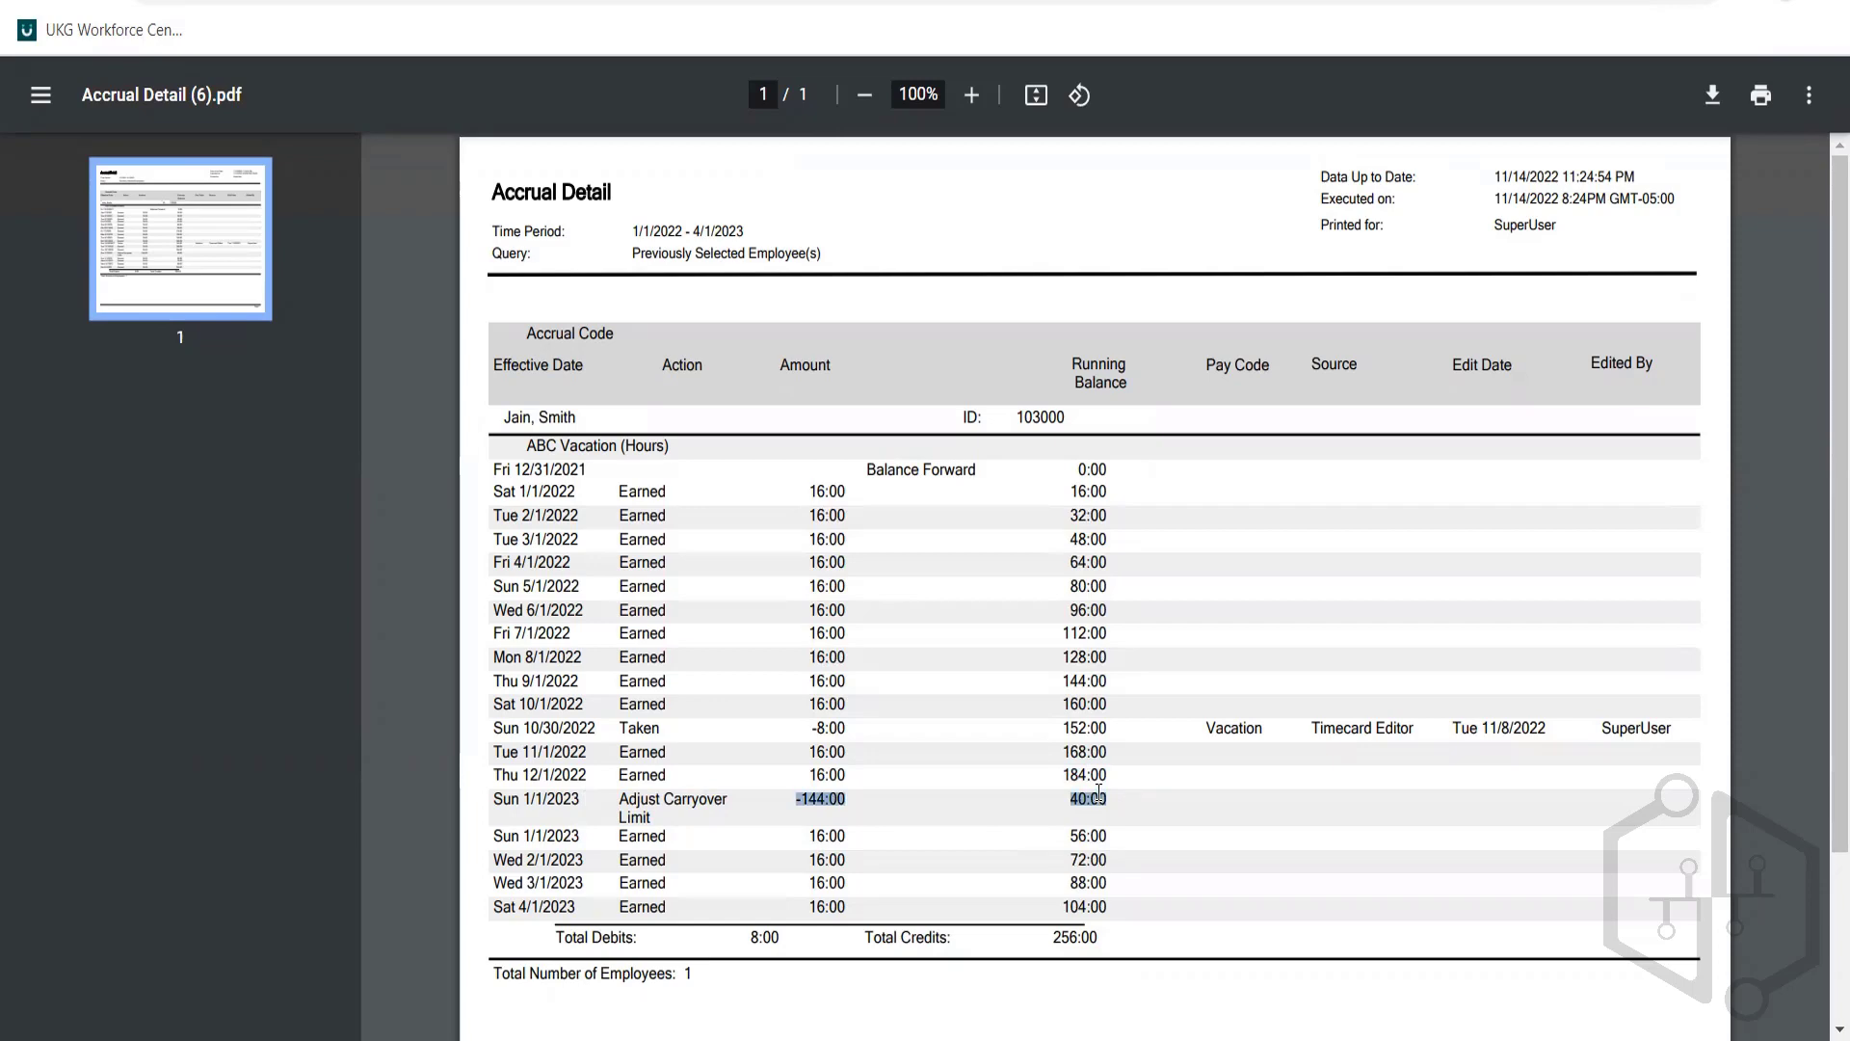
click(1099, 793)
triple_click(821, 508)
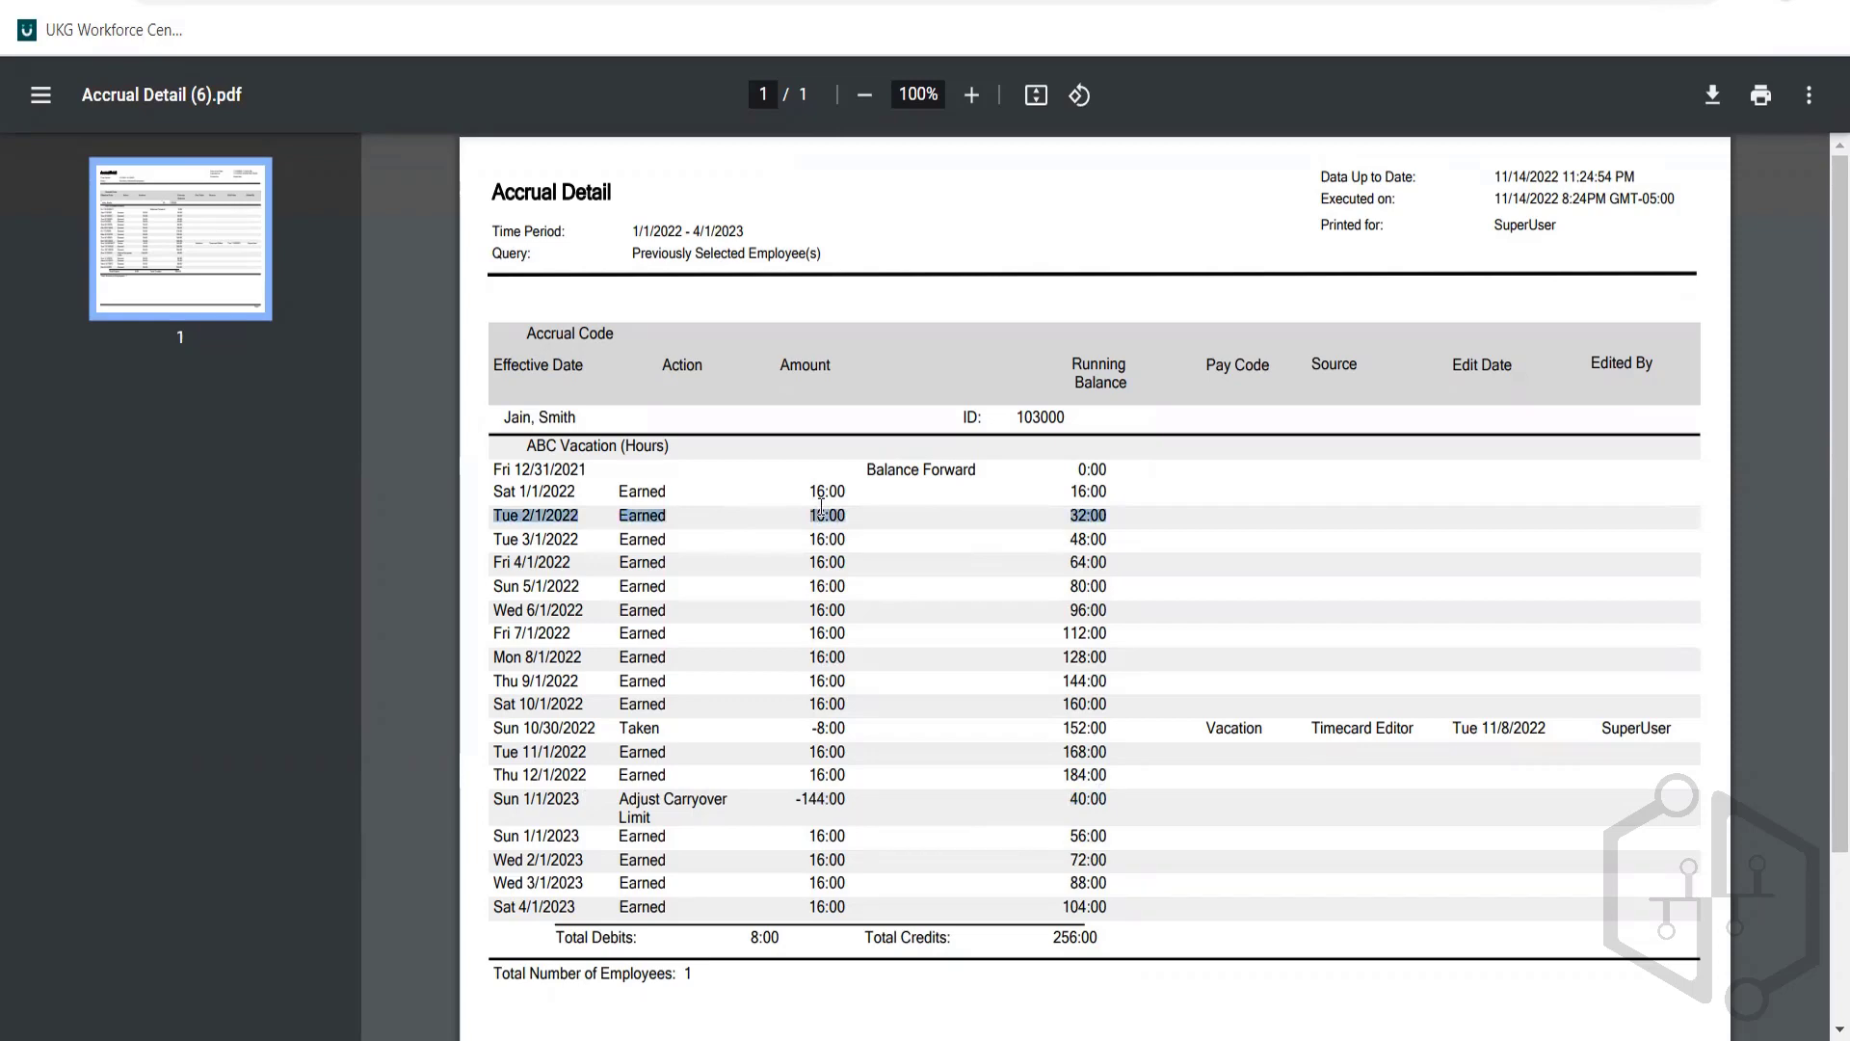
triple_click(837, 751)
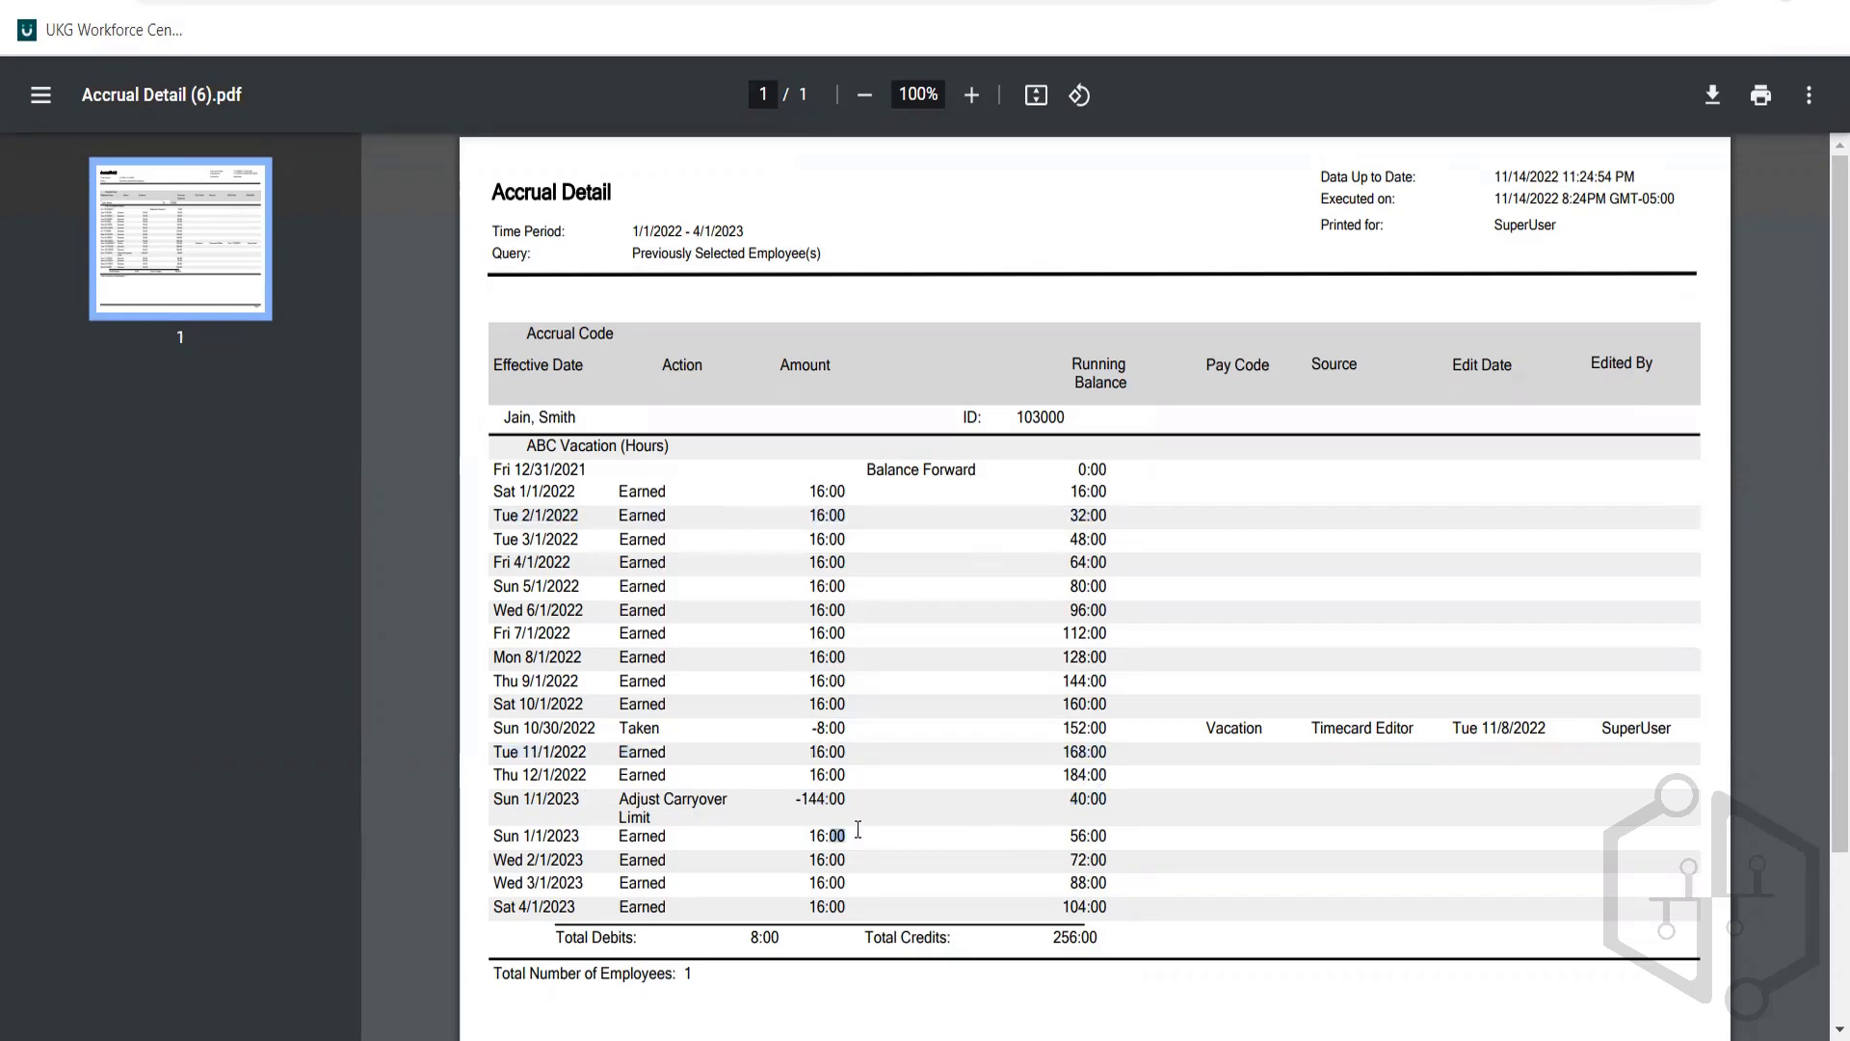
triple_click(858, 835)
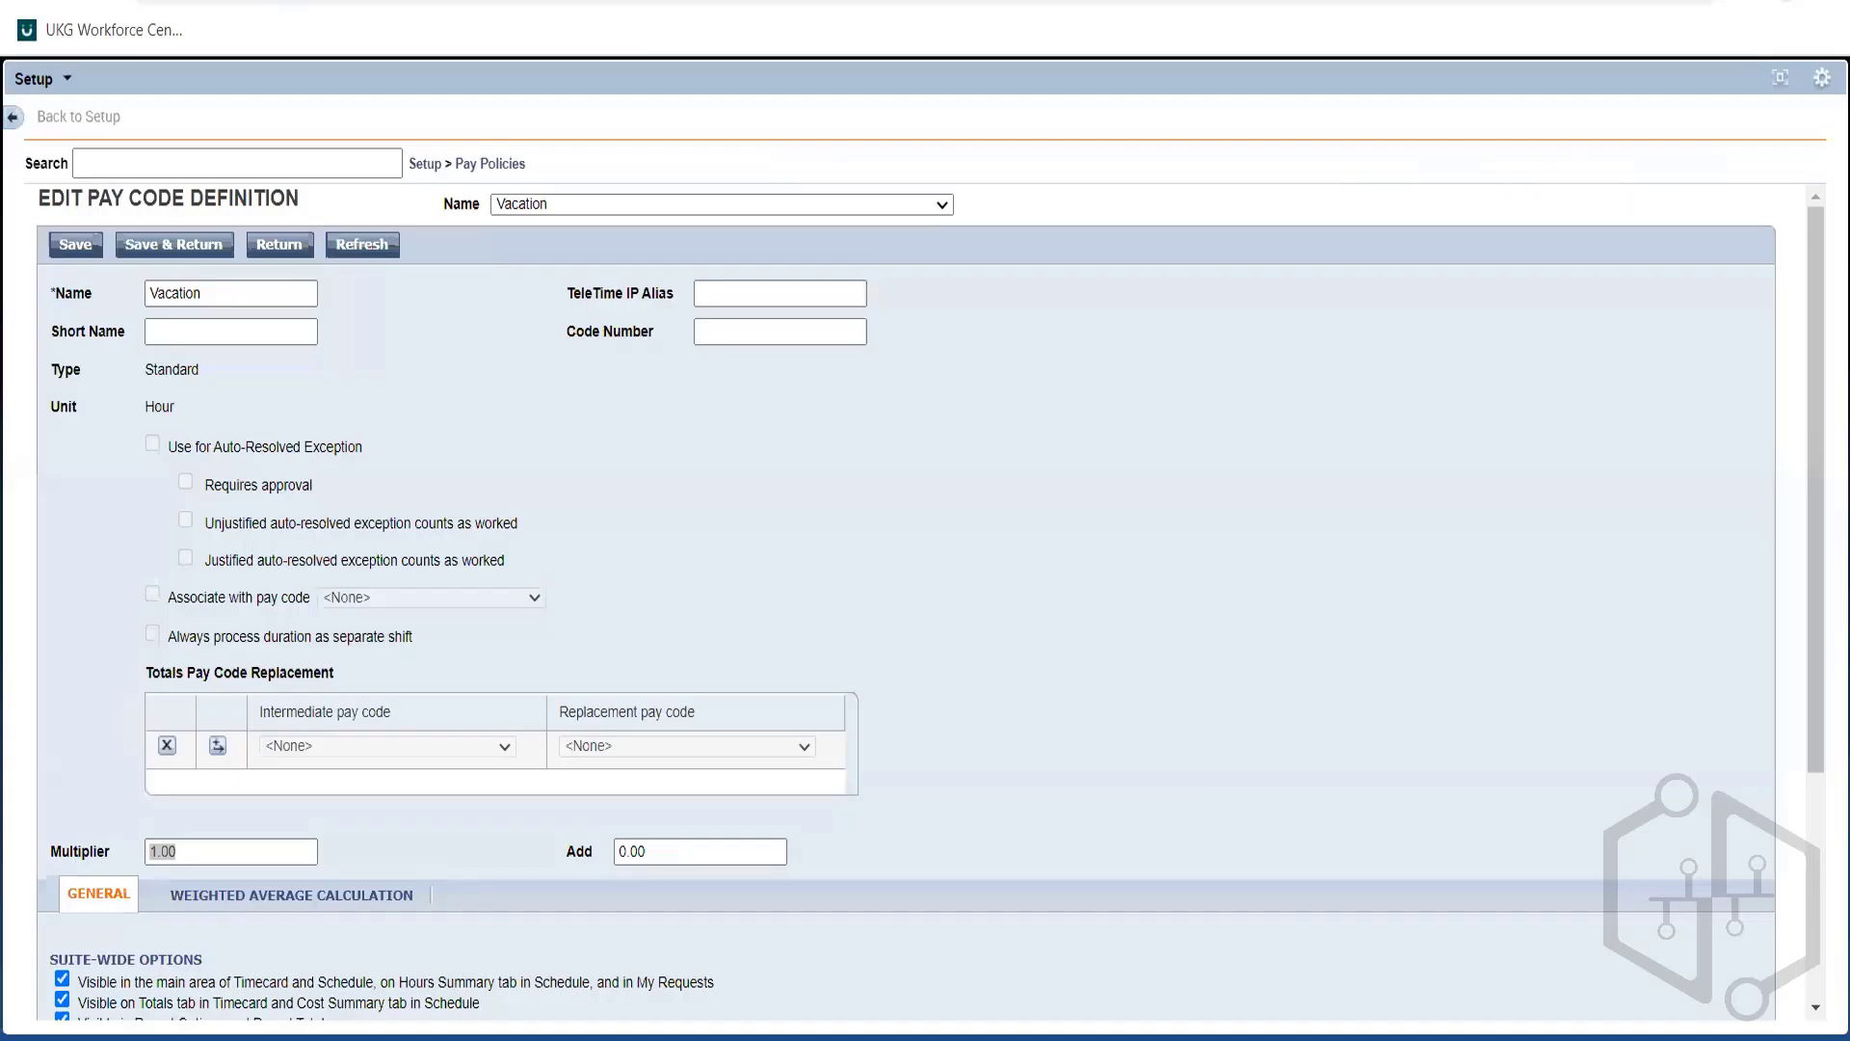
Return to the employee's timecard, load the Current Pay Period and show the accrual balances in an enlarged details area
click(232, 851)
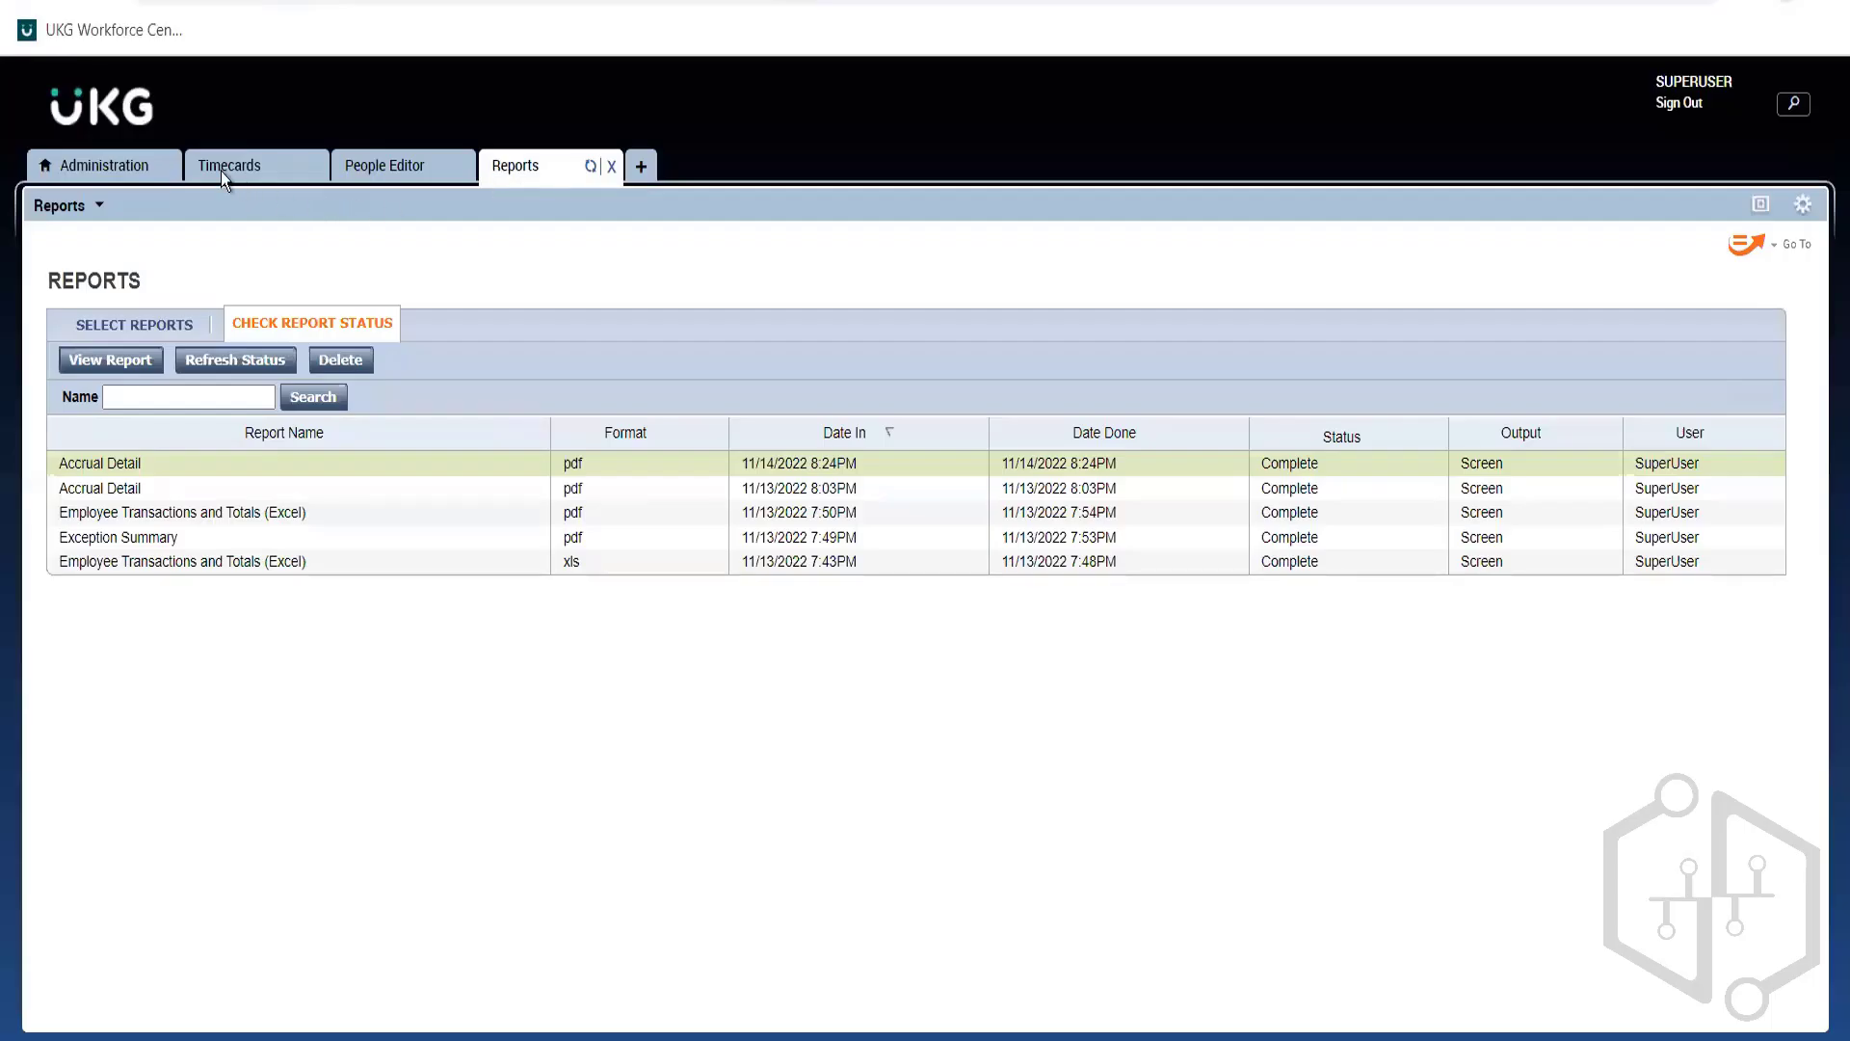
click(215, 162)
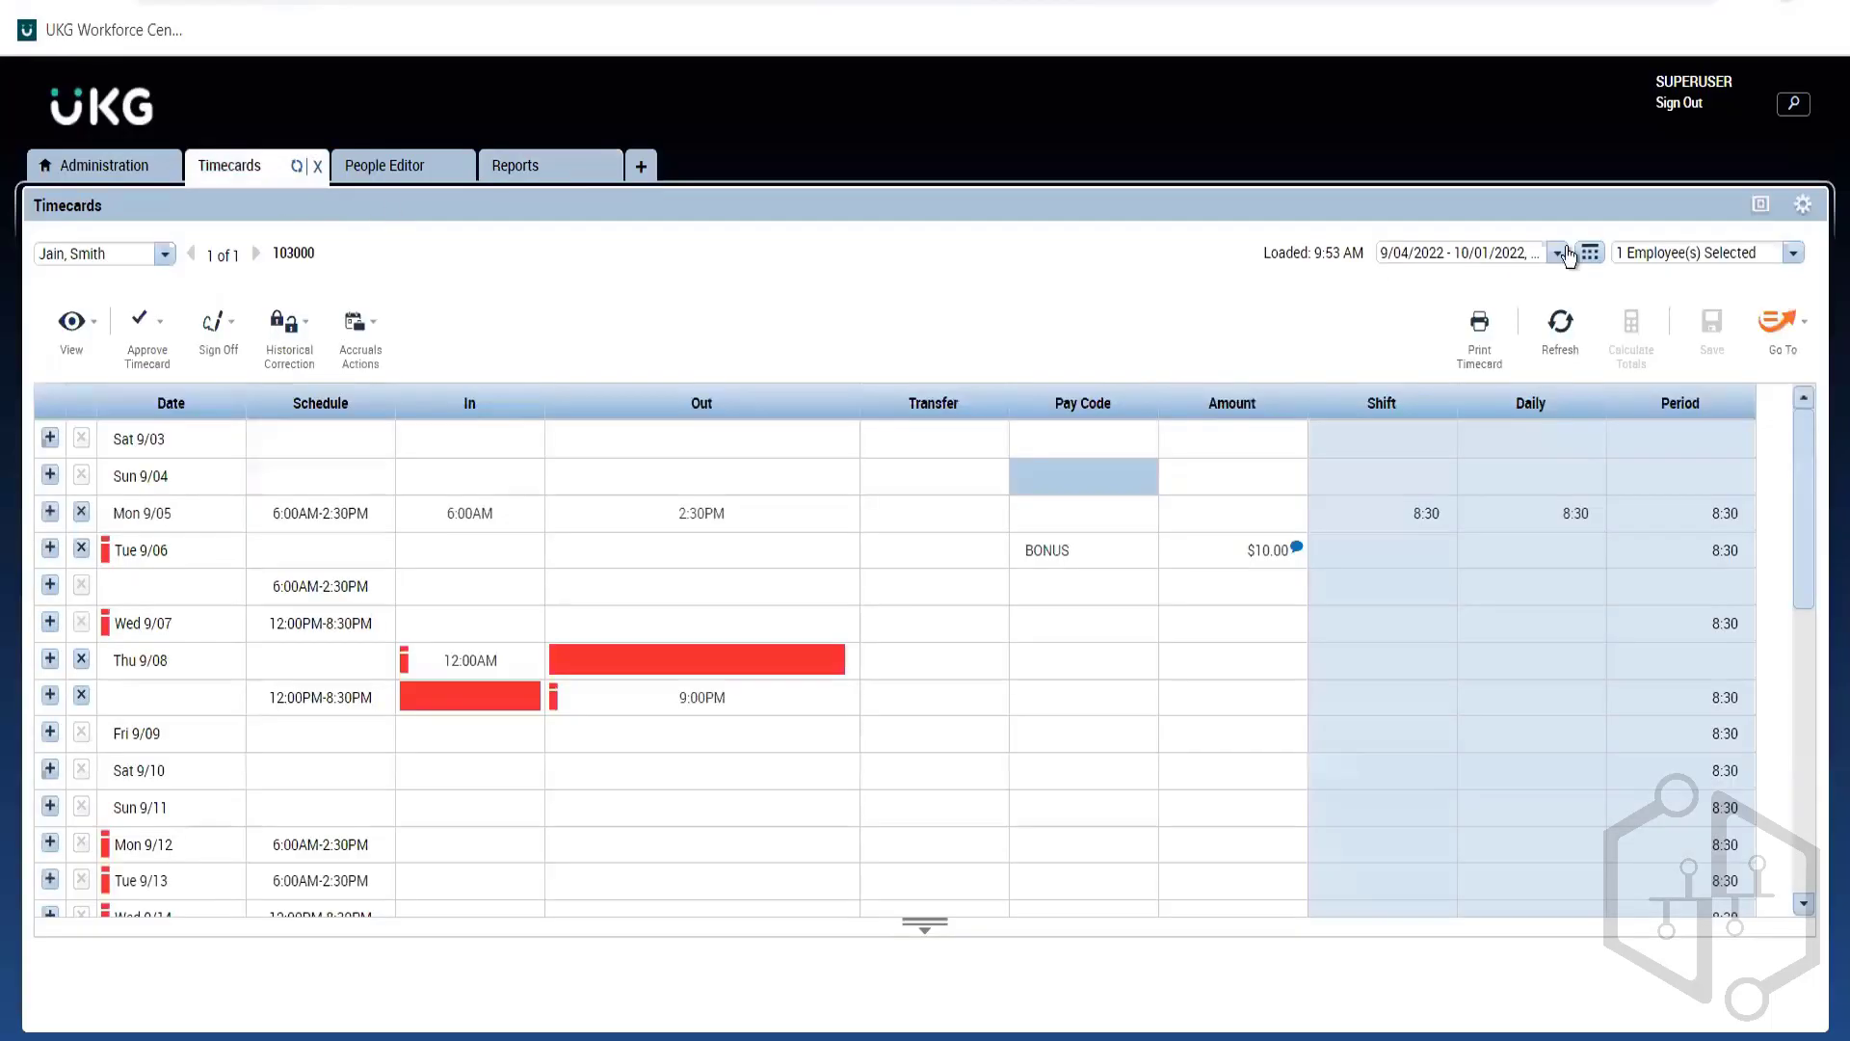
click(1555, 253)
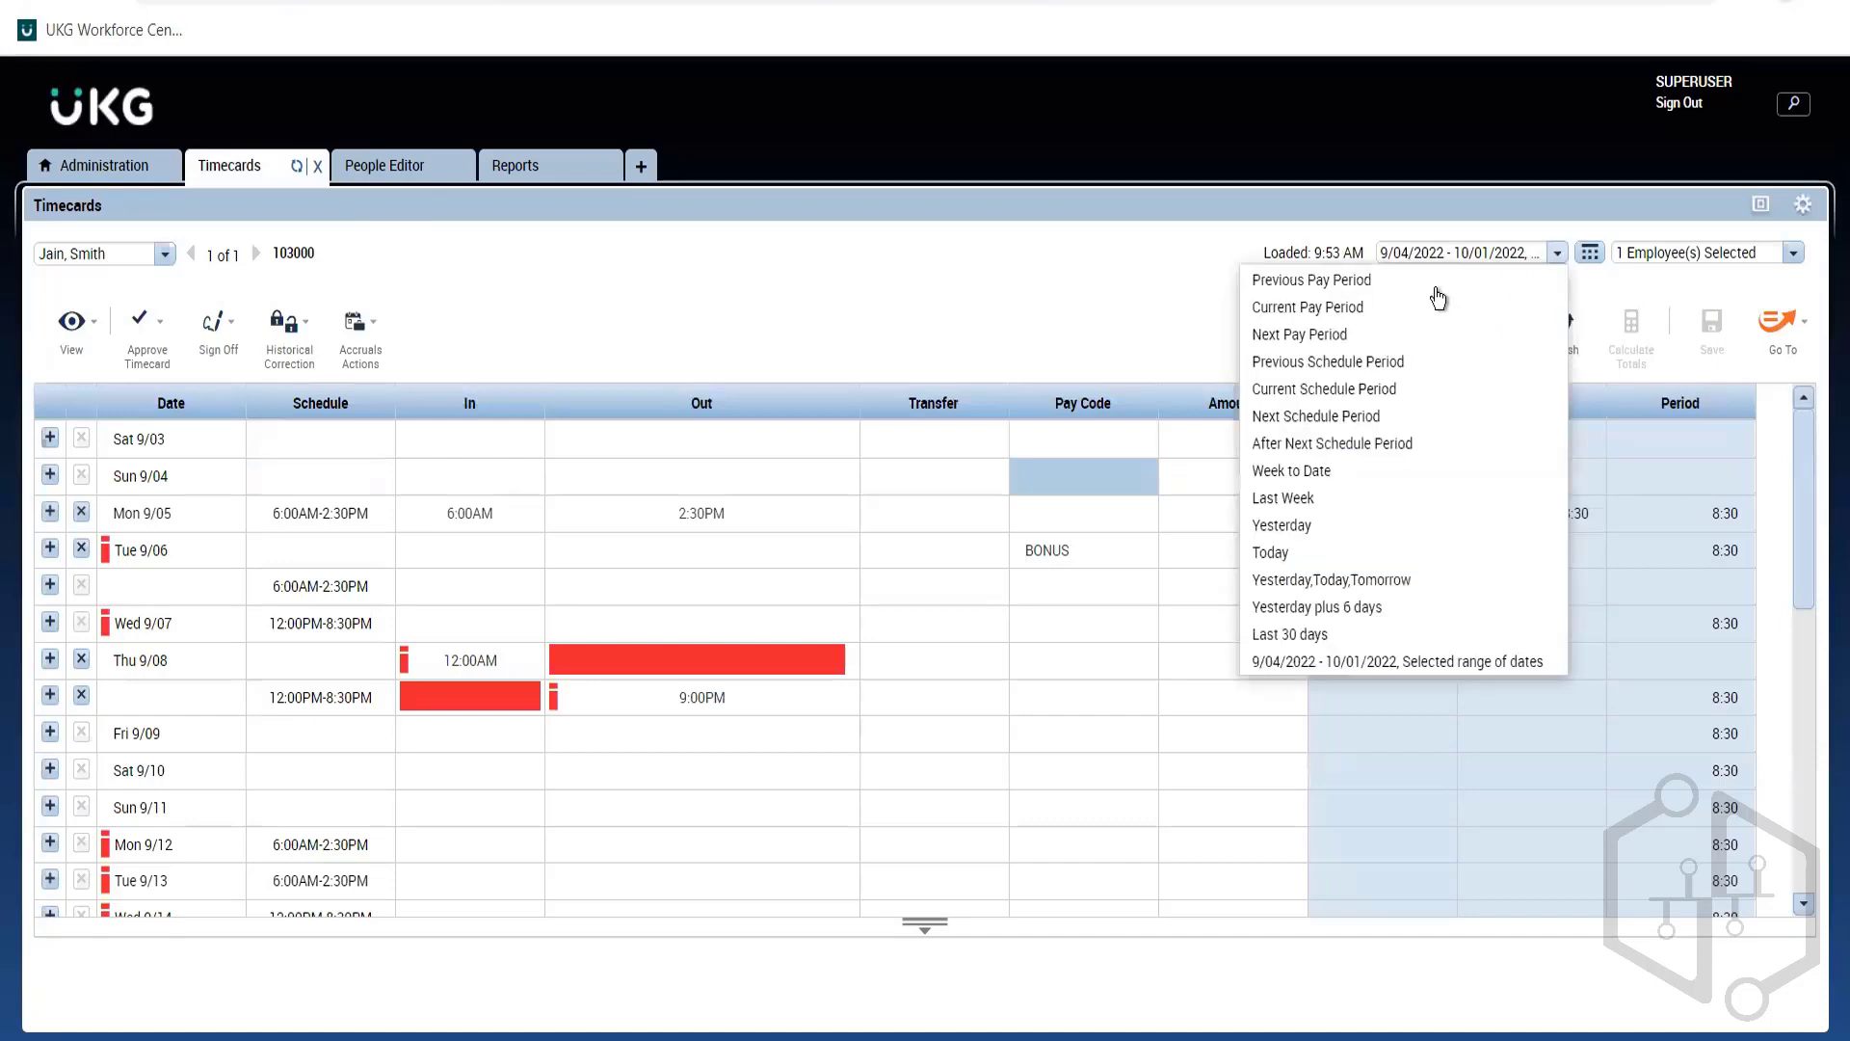
click(1292, 307)
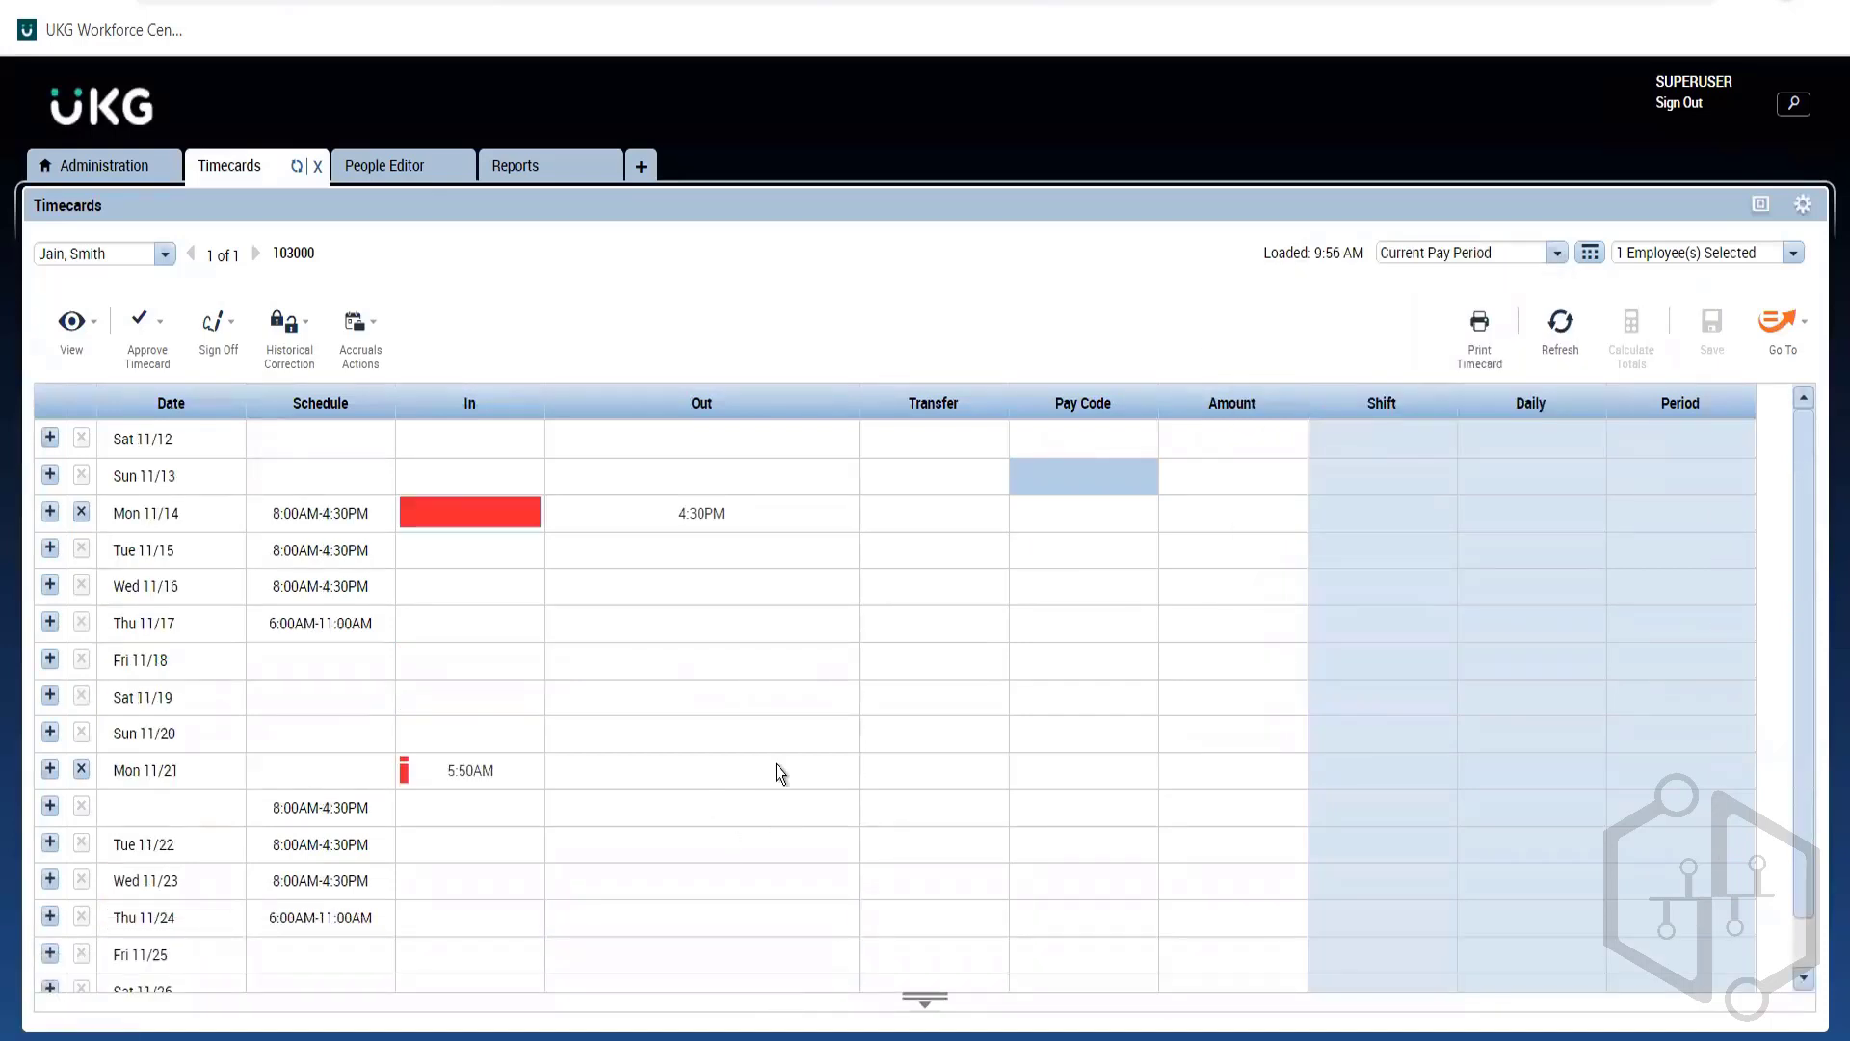
click(761, 581)
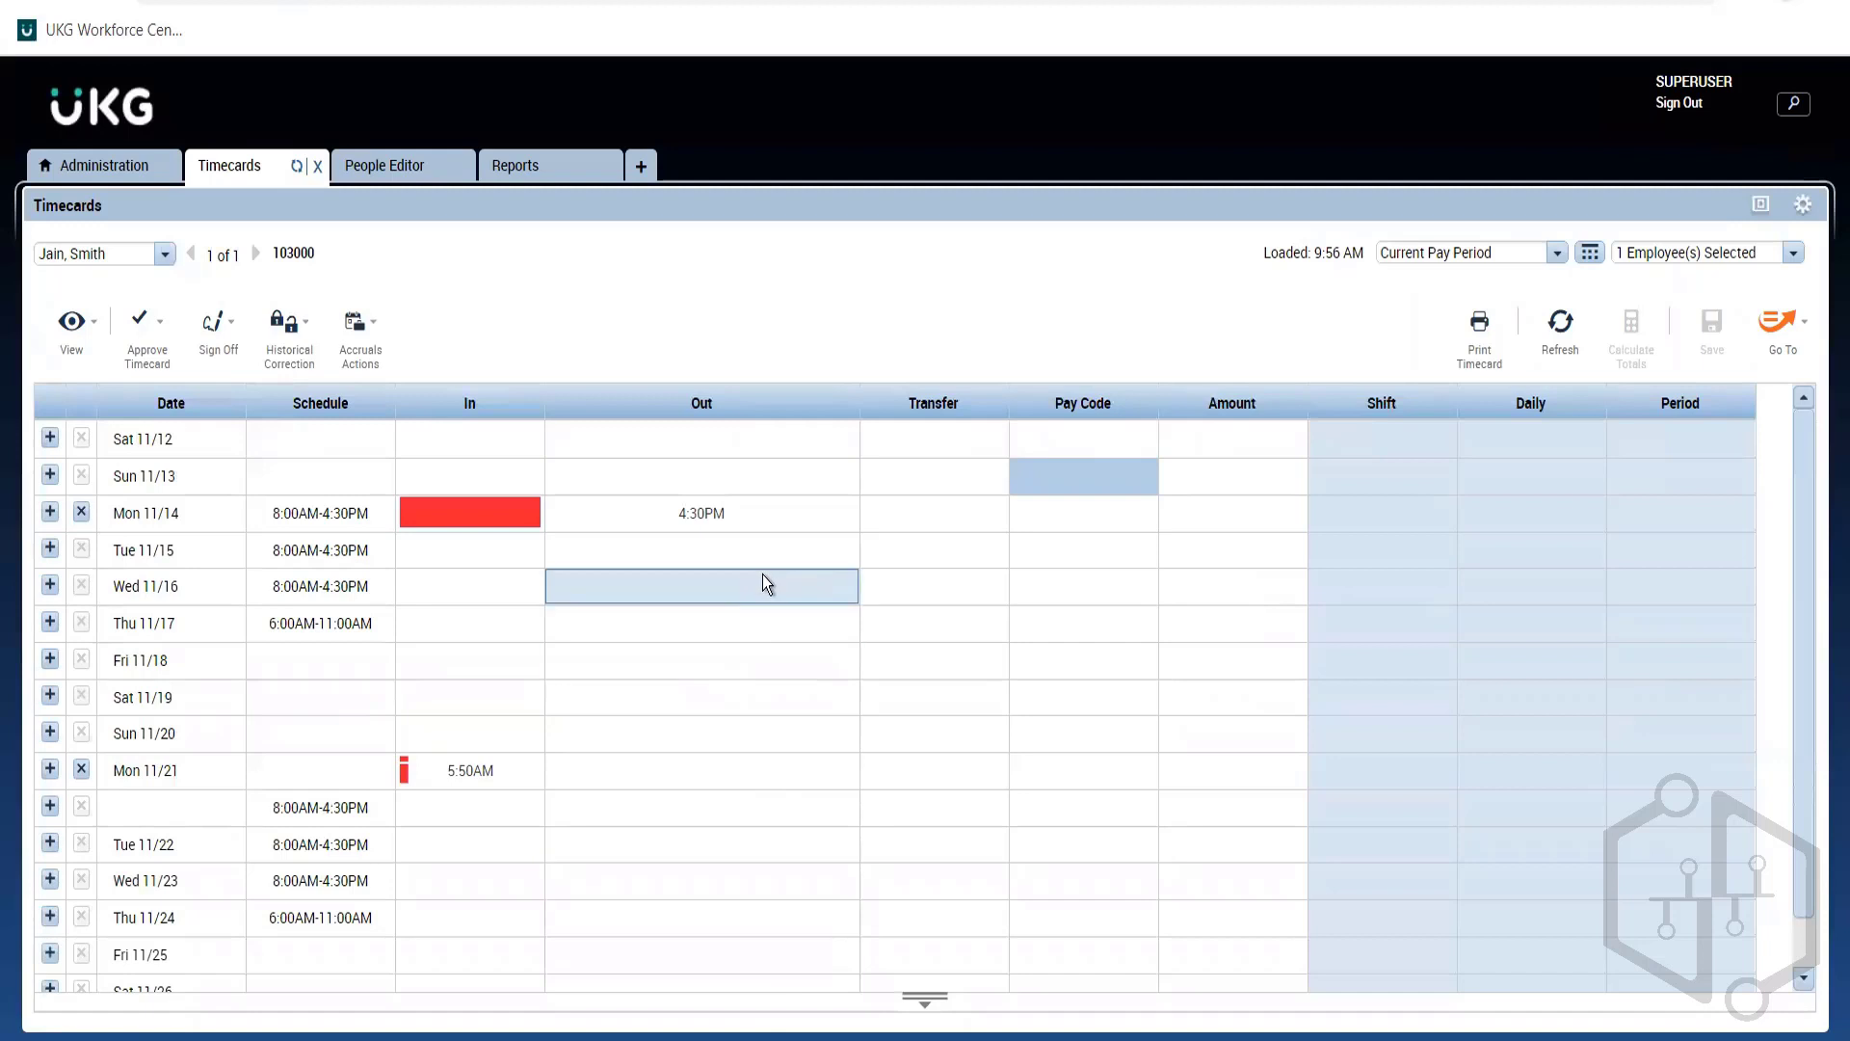
click(924, 999)
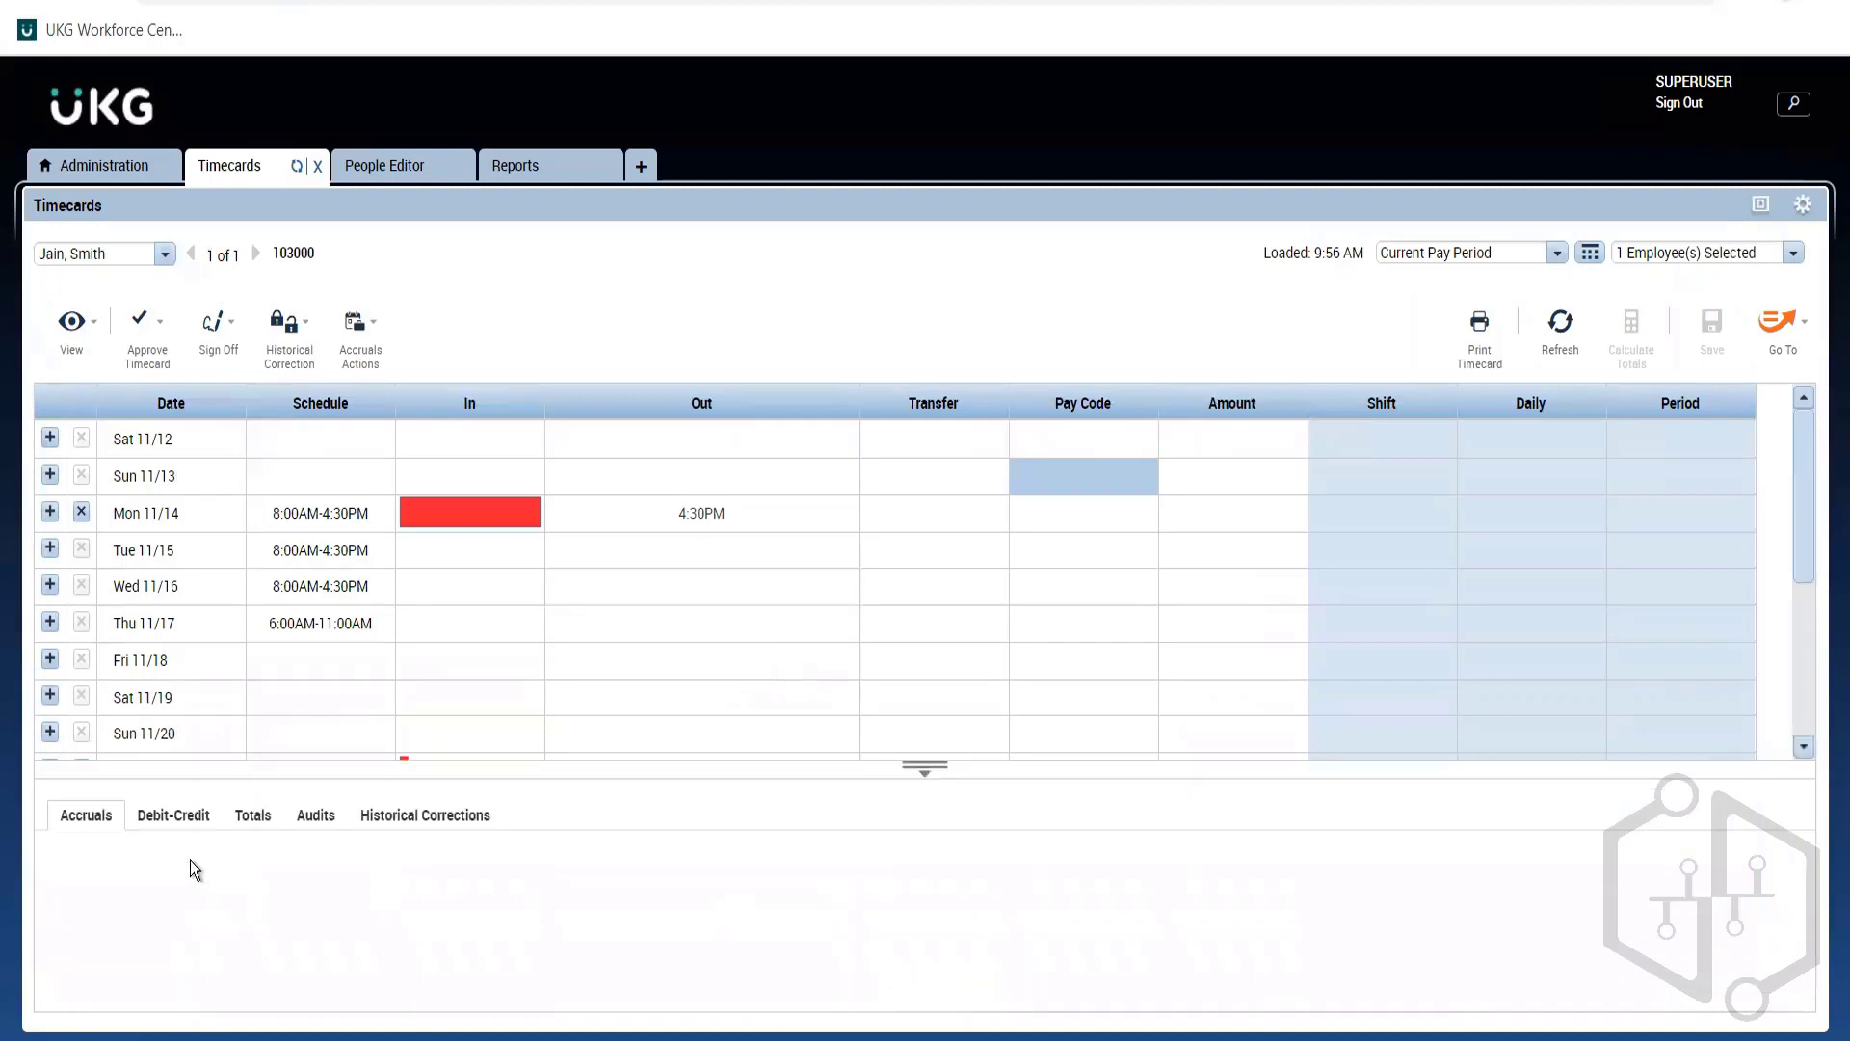
click(88, 816)
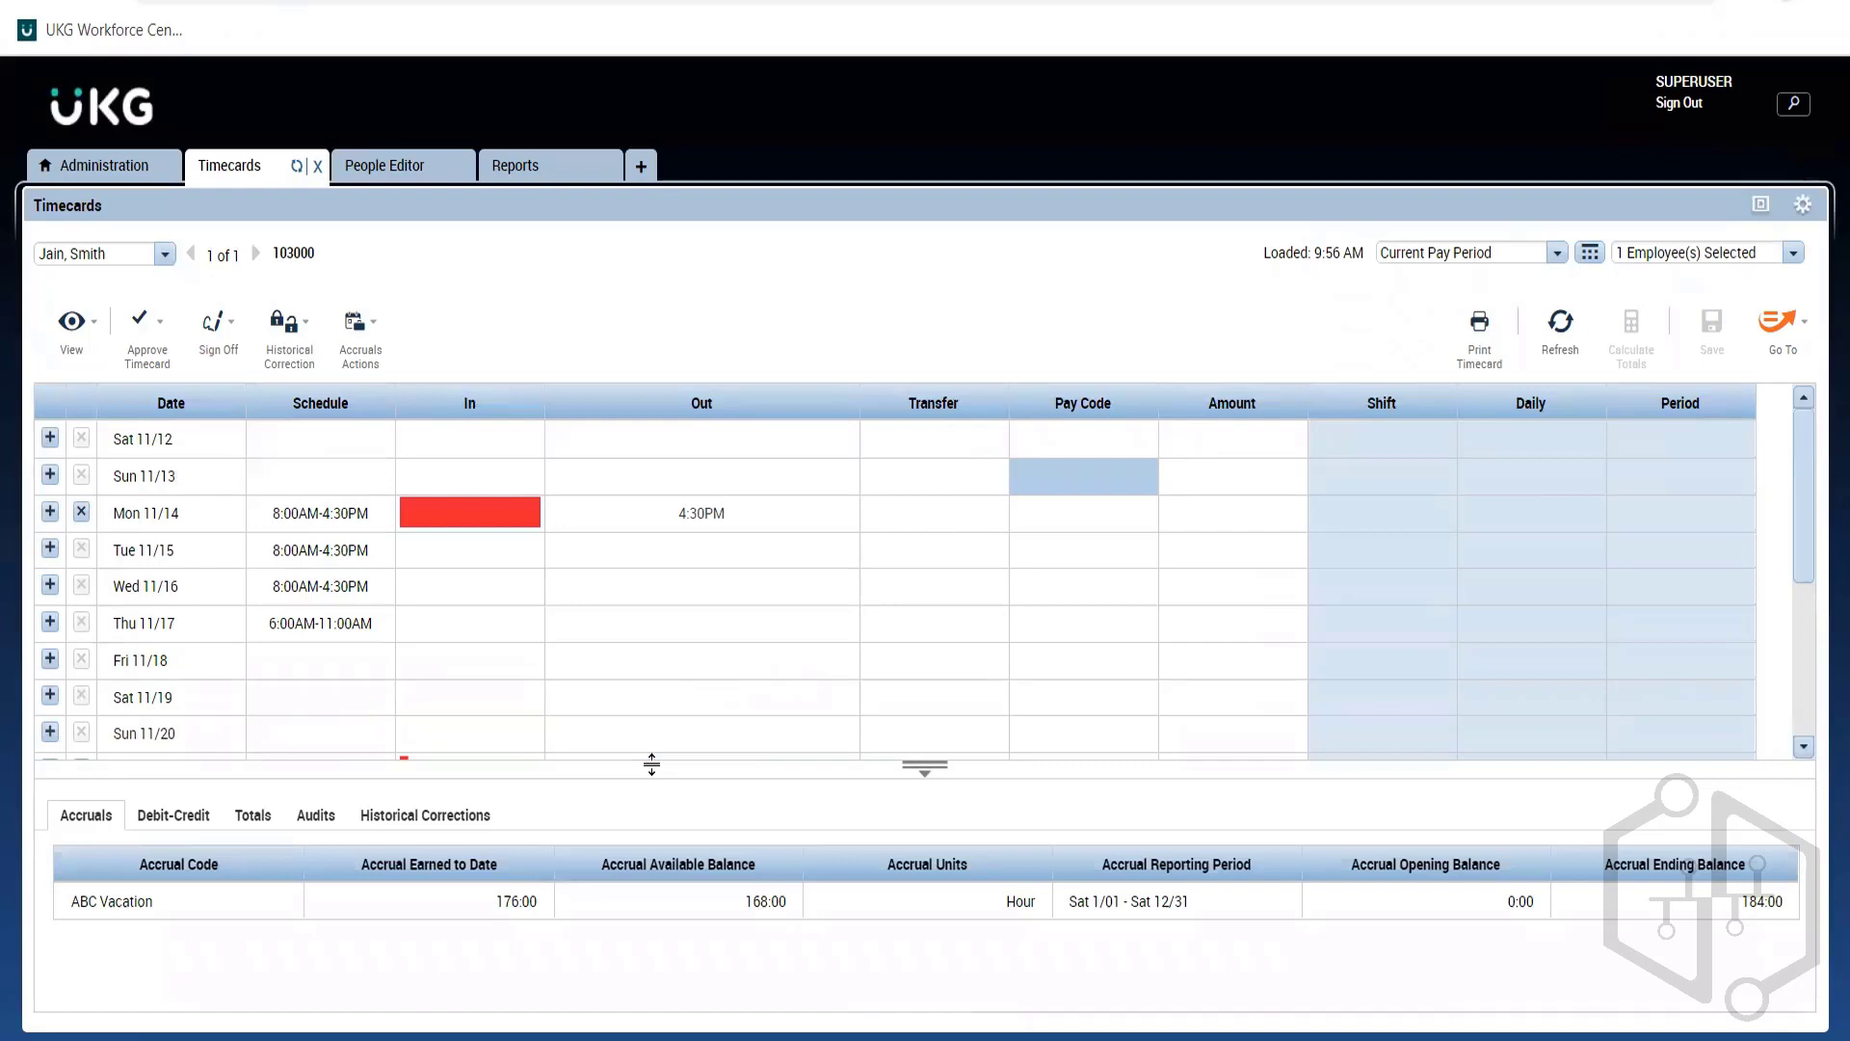
drag(651, 764, 690, 644)
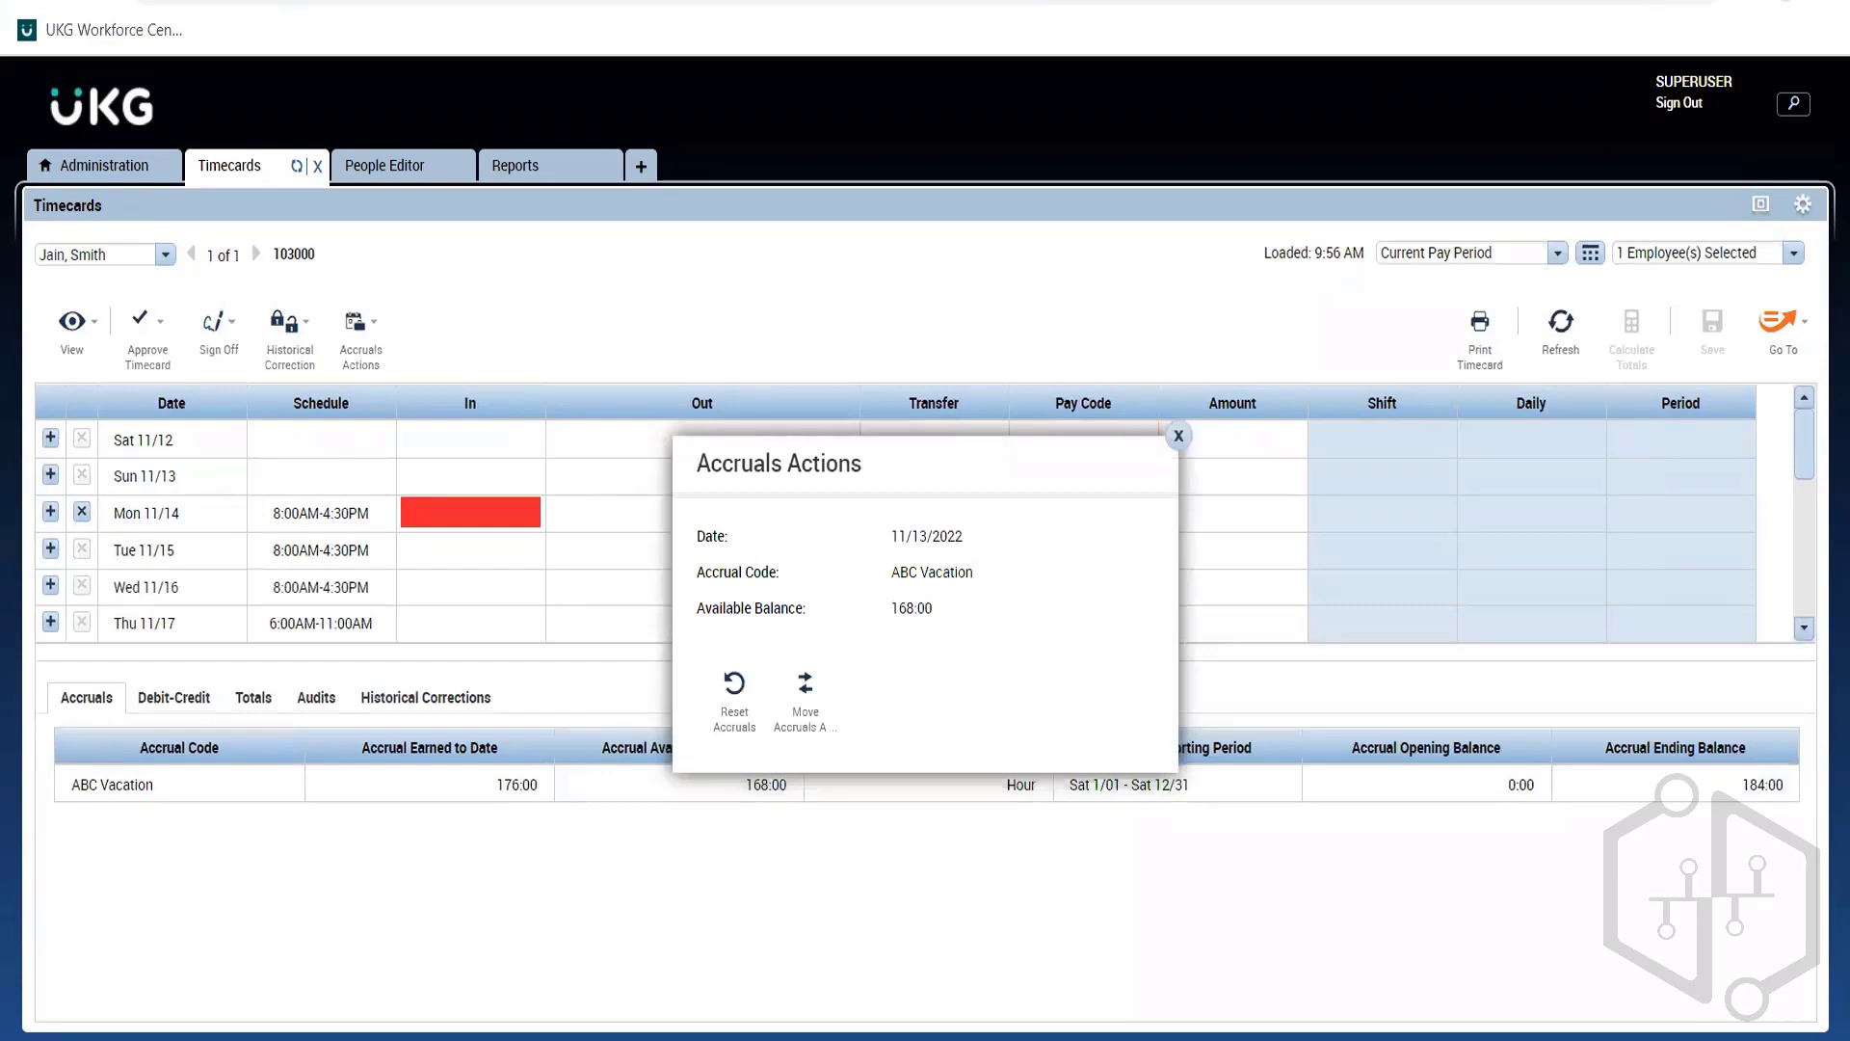
Switch to the AccrualPolicySample notes in Notepad, look over the accrual policy outline and return to the timecard
key(alt+Tab)
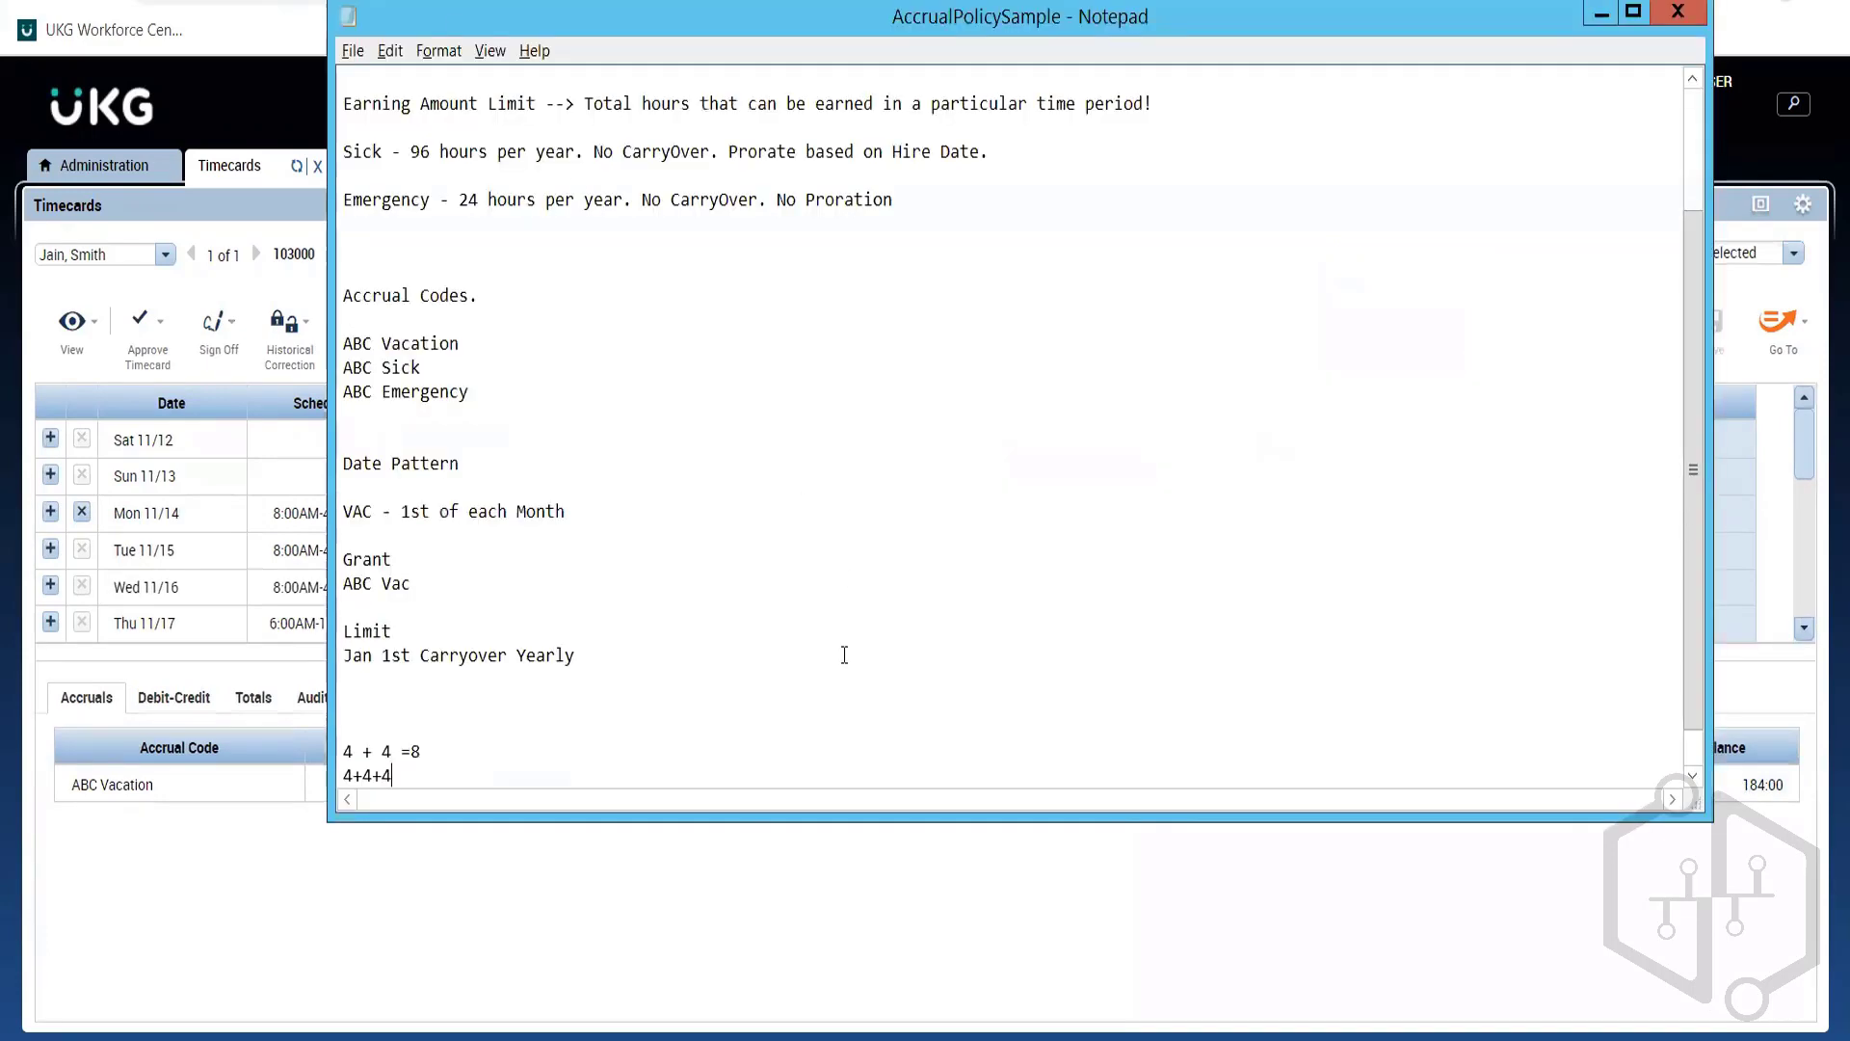
key(ctrl+a)
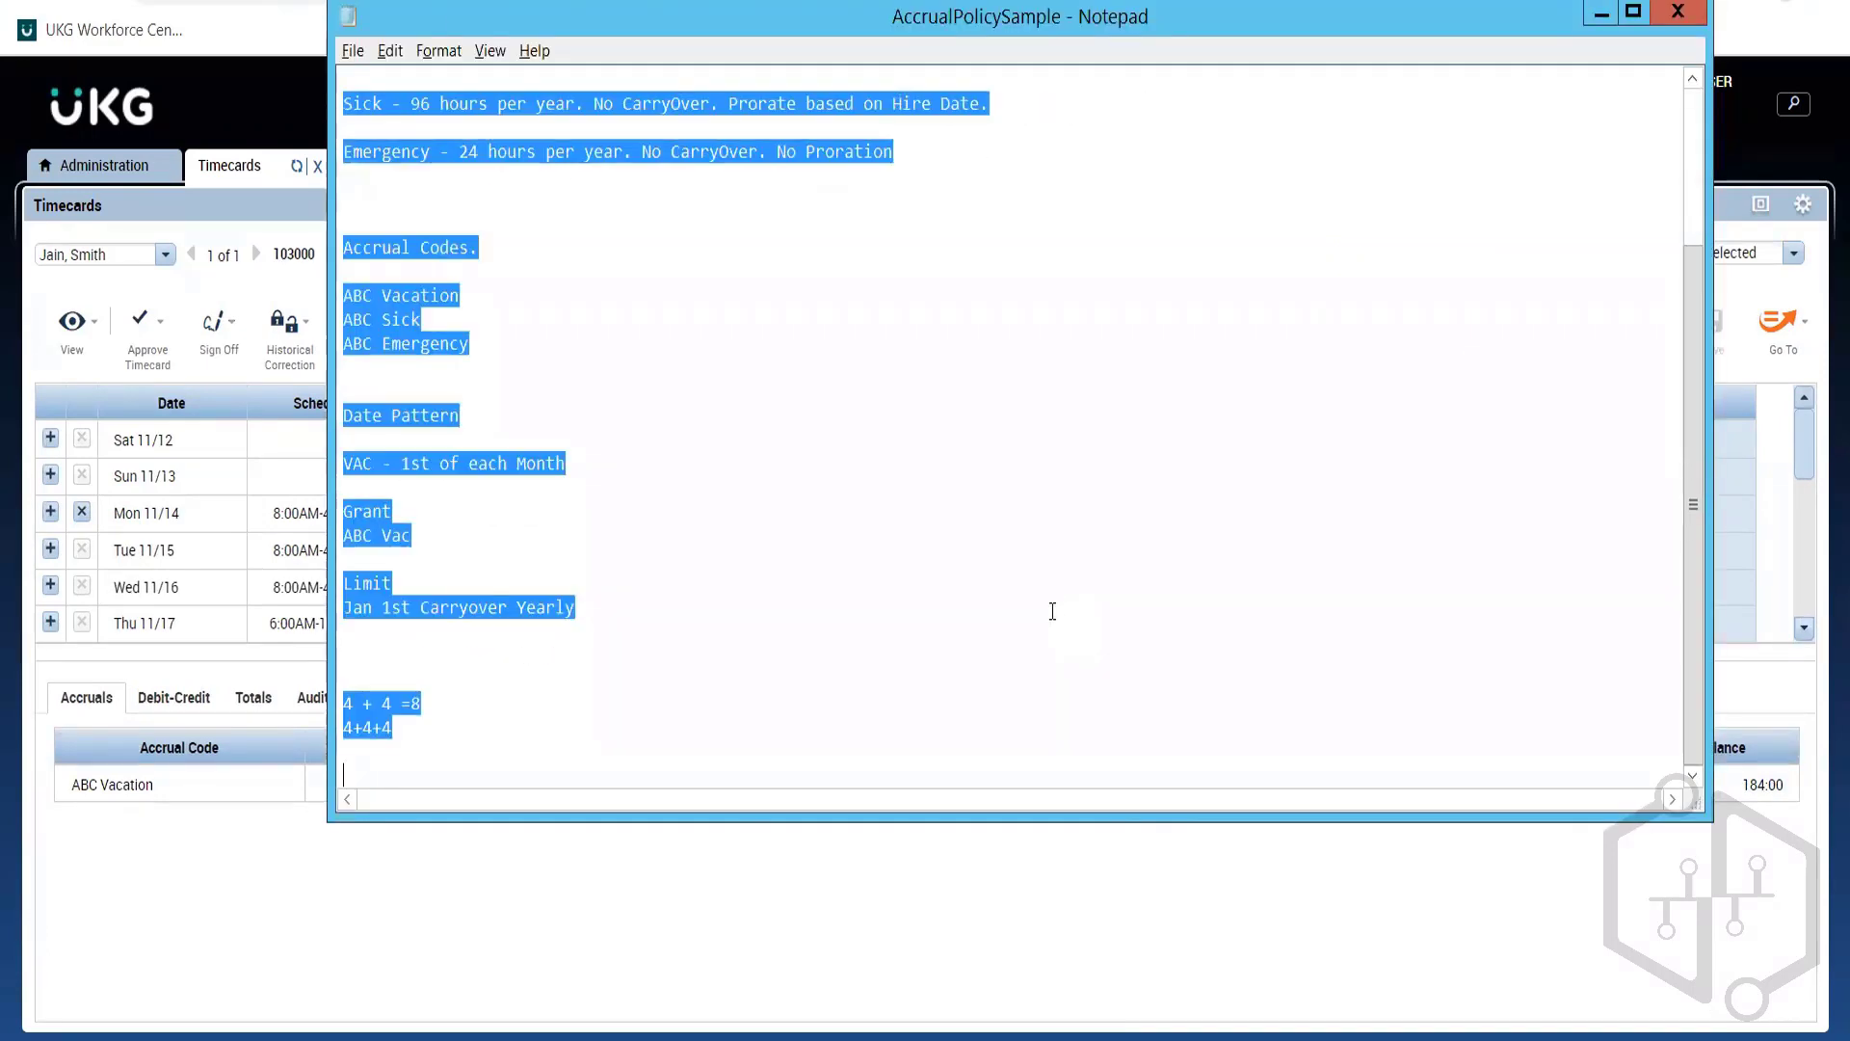
click(1052, 611)
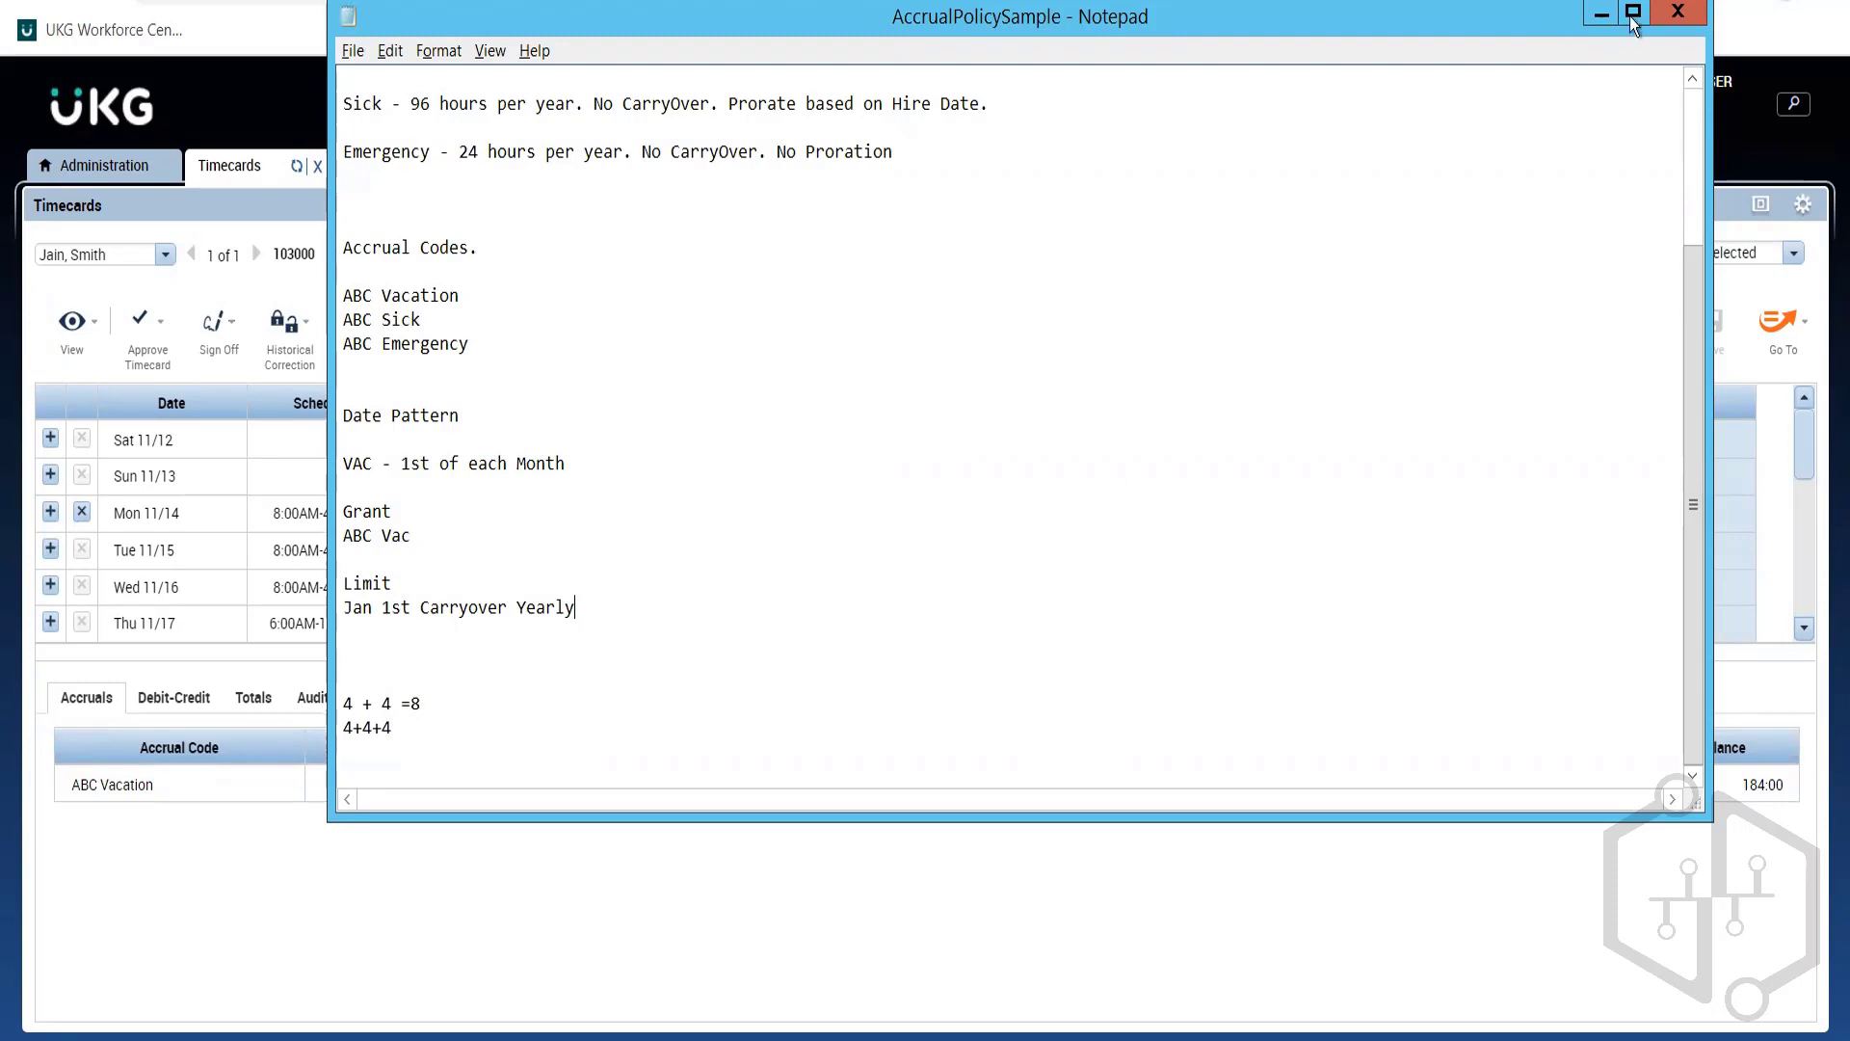
click(1669, 21)
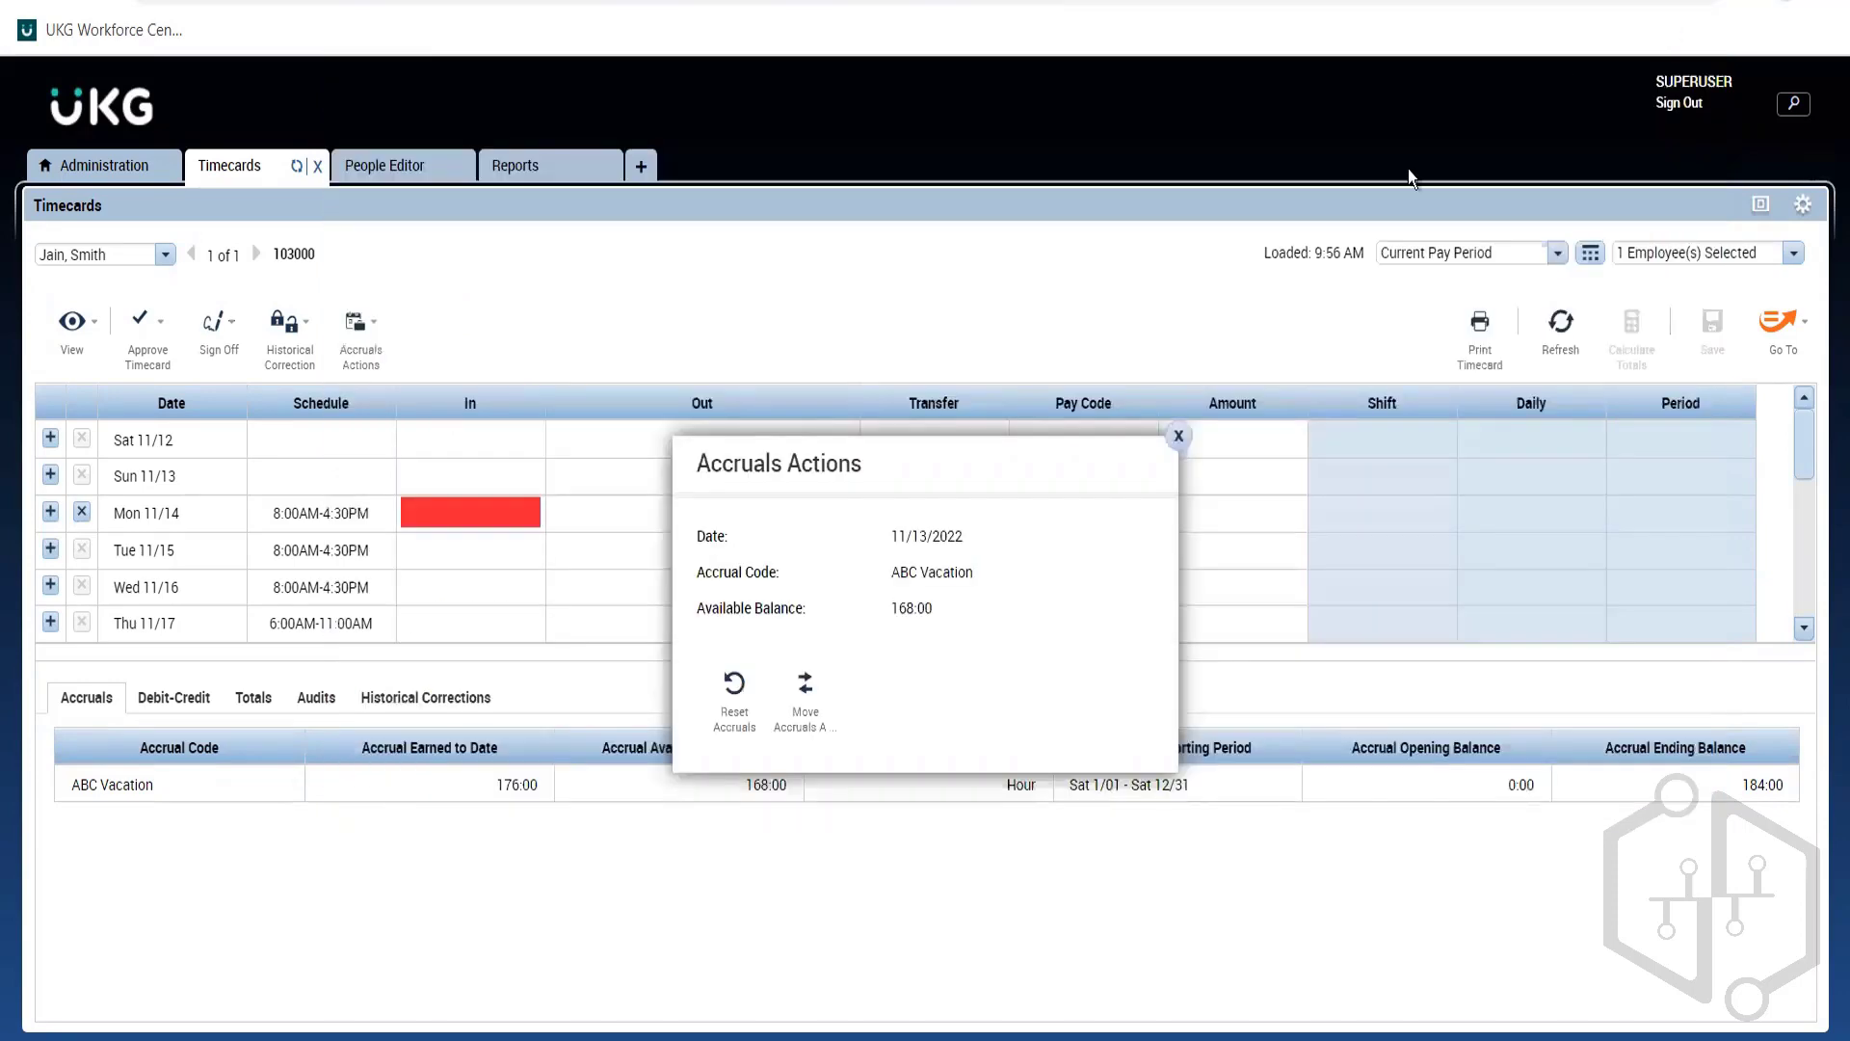